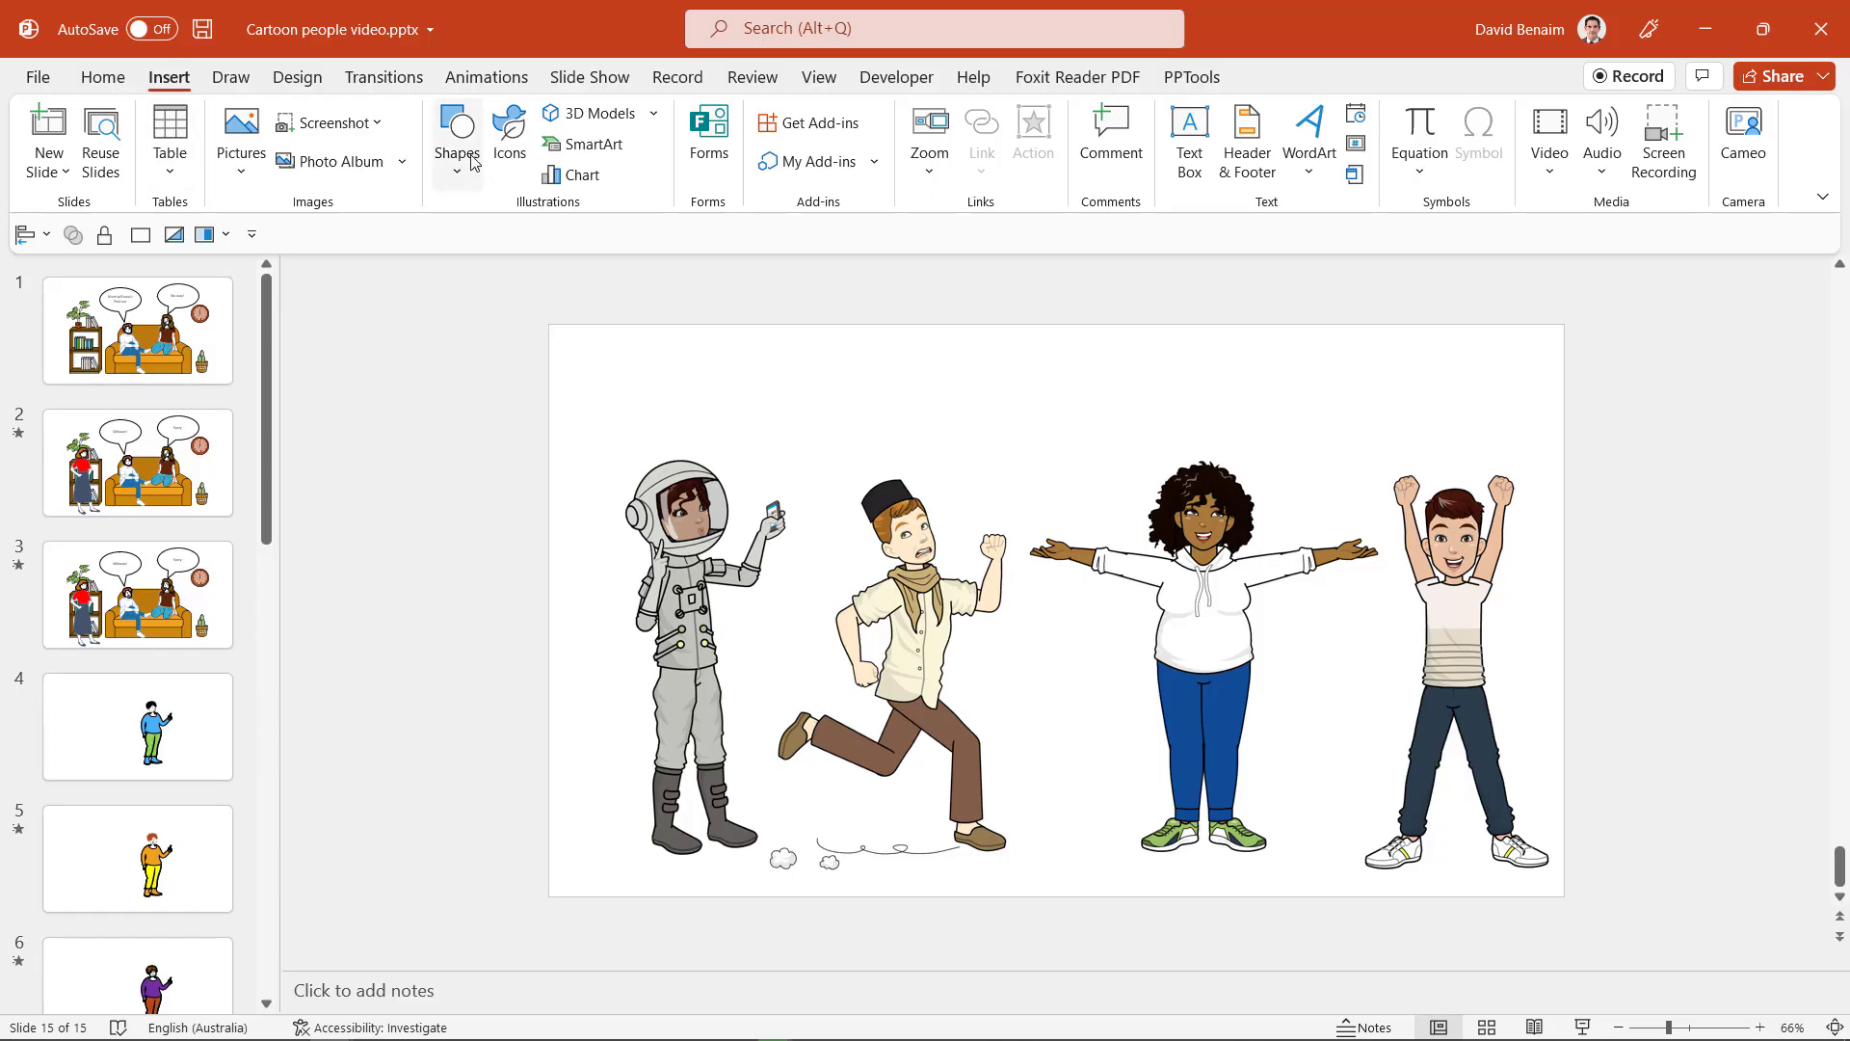
# Step: Open the Insert > Icons stock library and switch to its Cartoon People collection
pyautogui.click(504, 154)
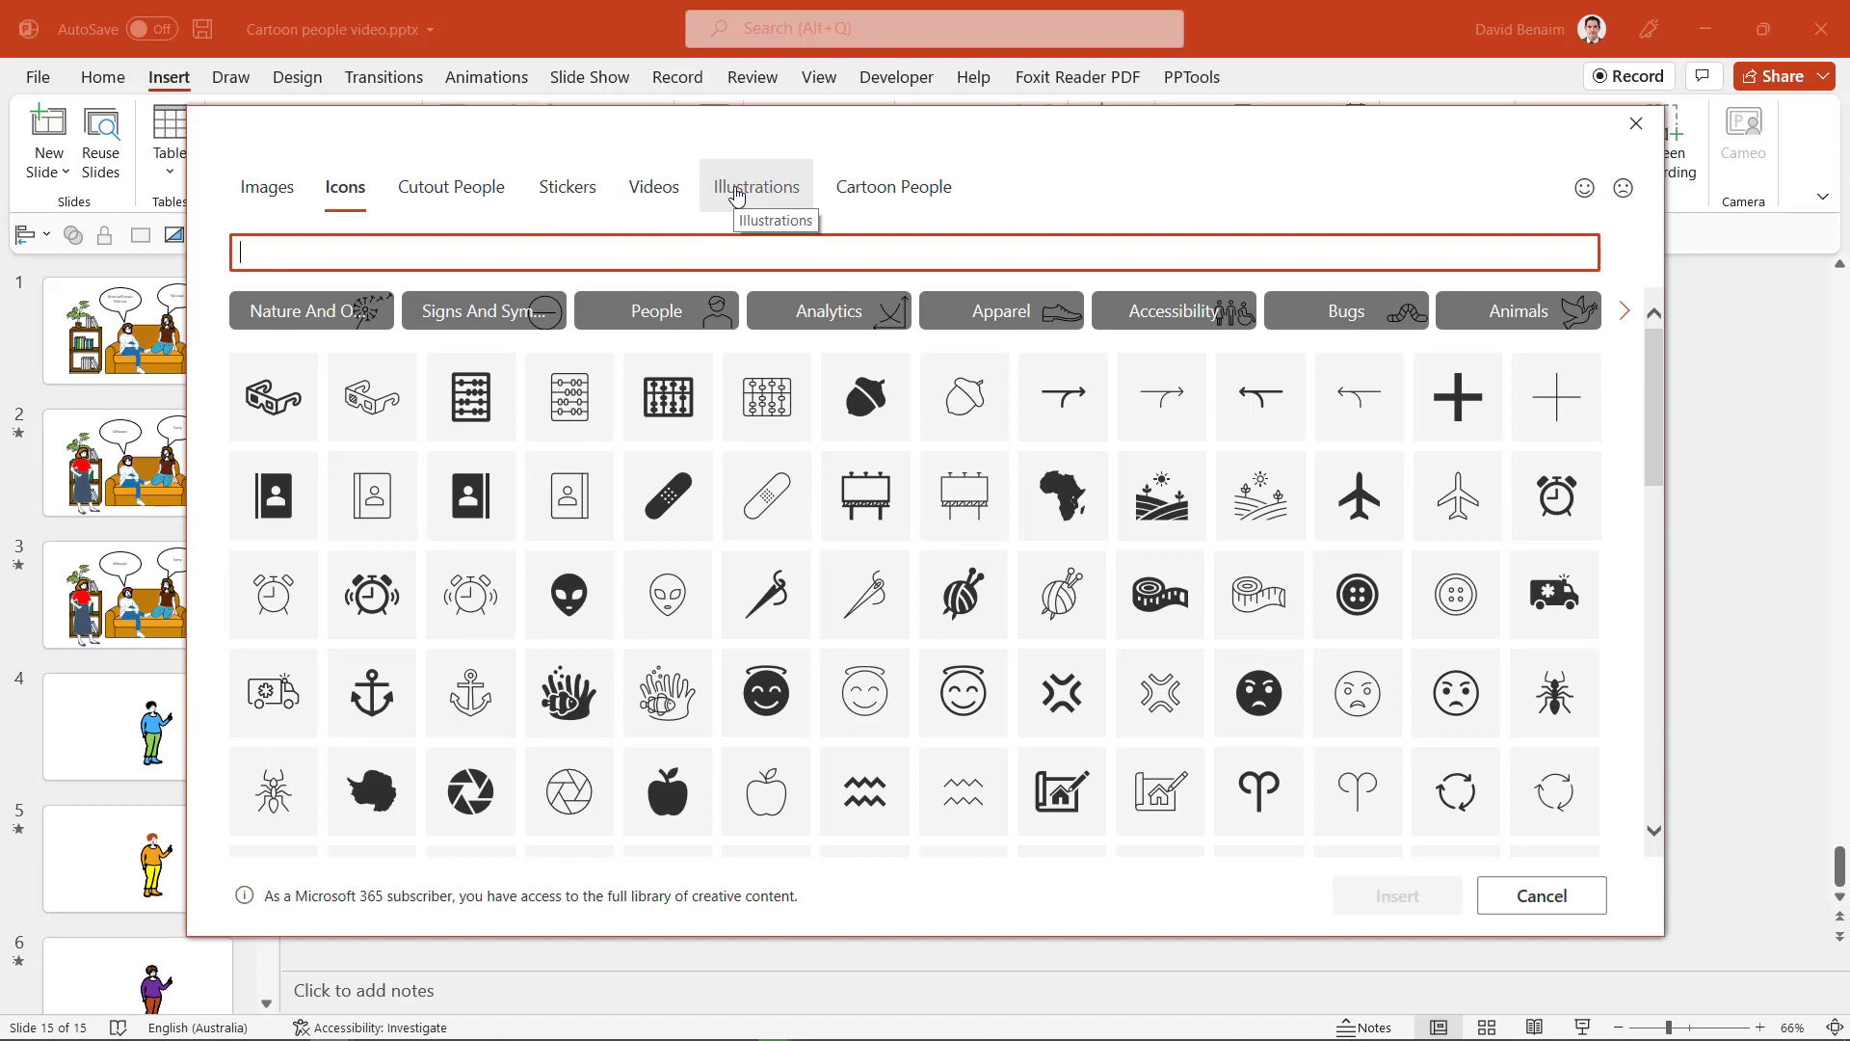
pyautogui.click(855, 196)
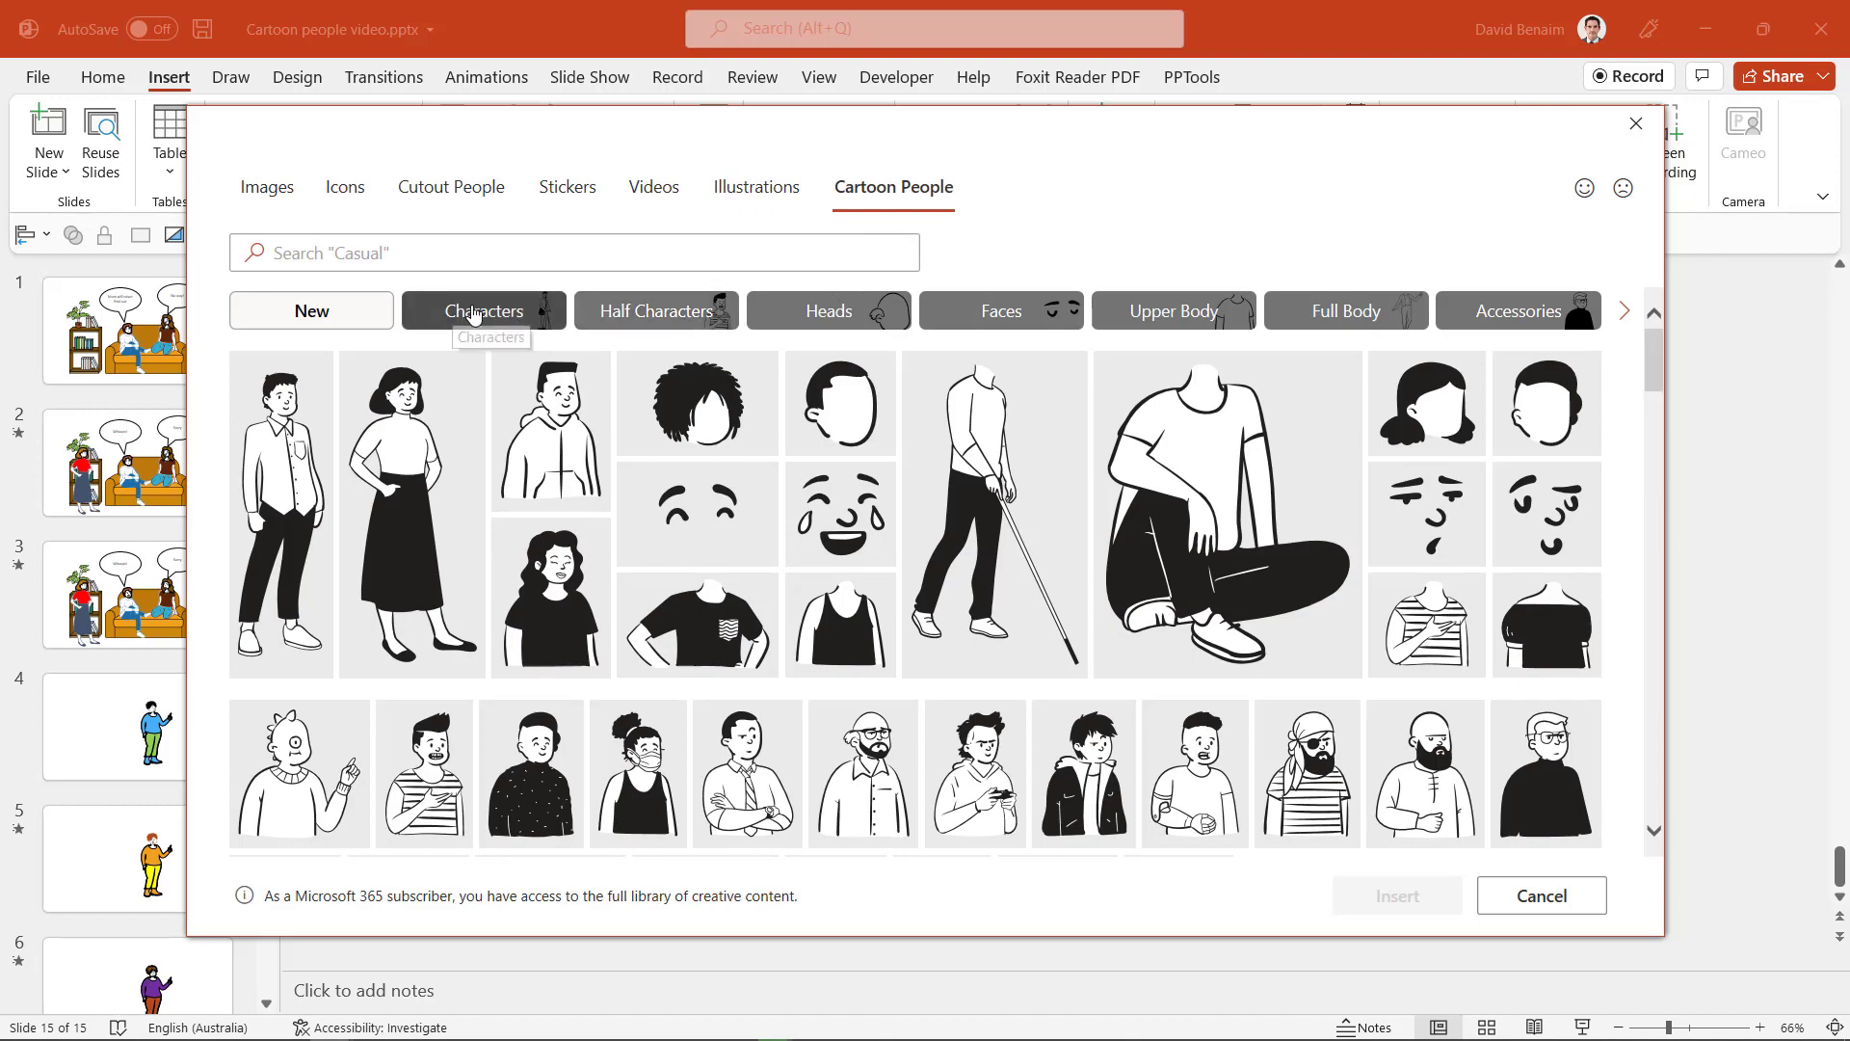
# Step: Browse the Characters, Half Characters, Heads and Faces categories of Cartoon People
pyautogui.click(477, 313)
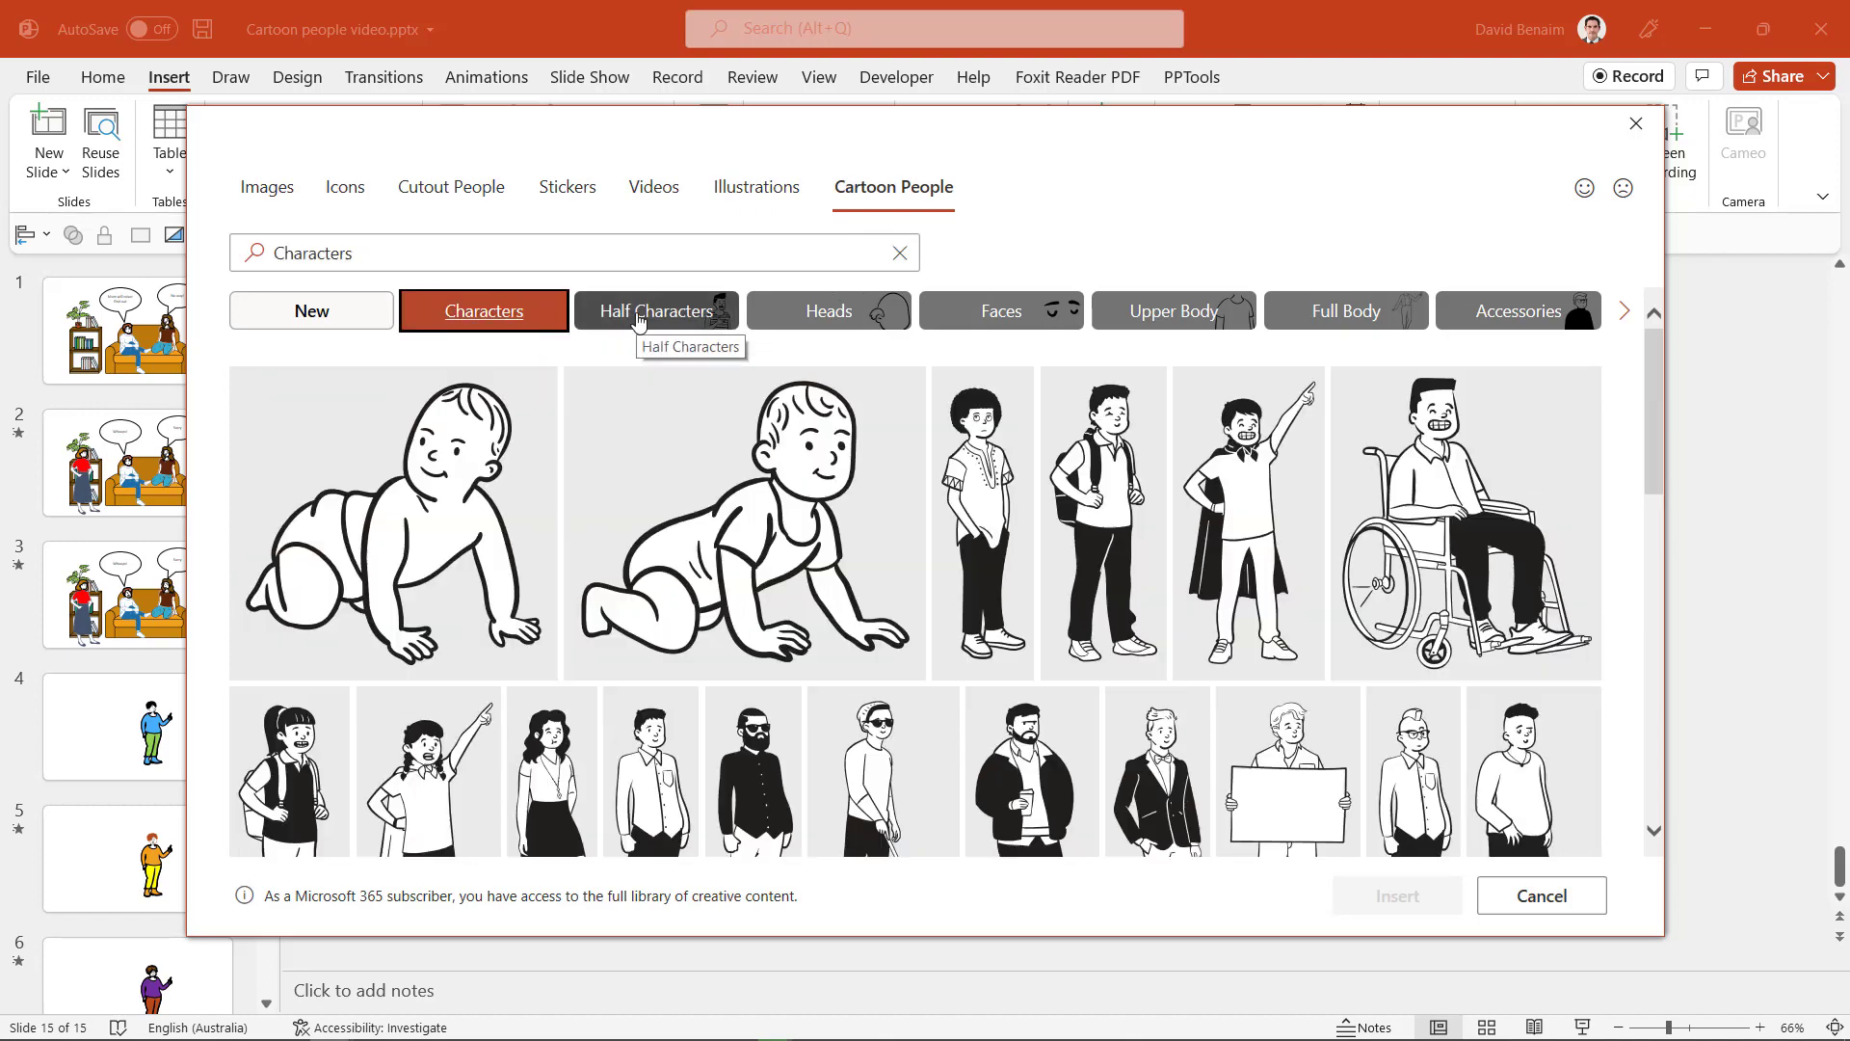
pyautogui.scroll(-15, 916, 514)
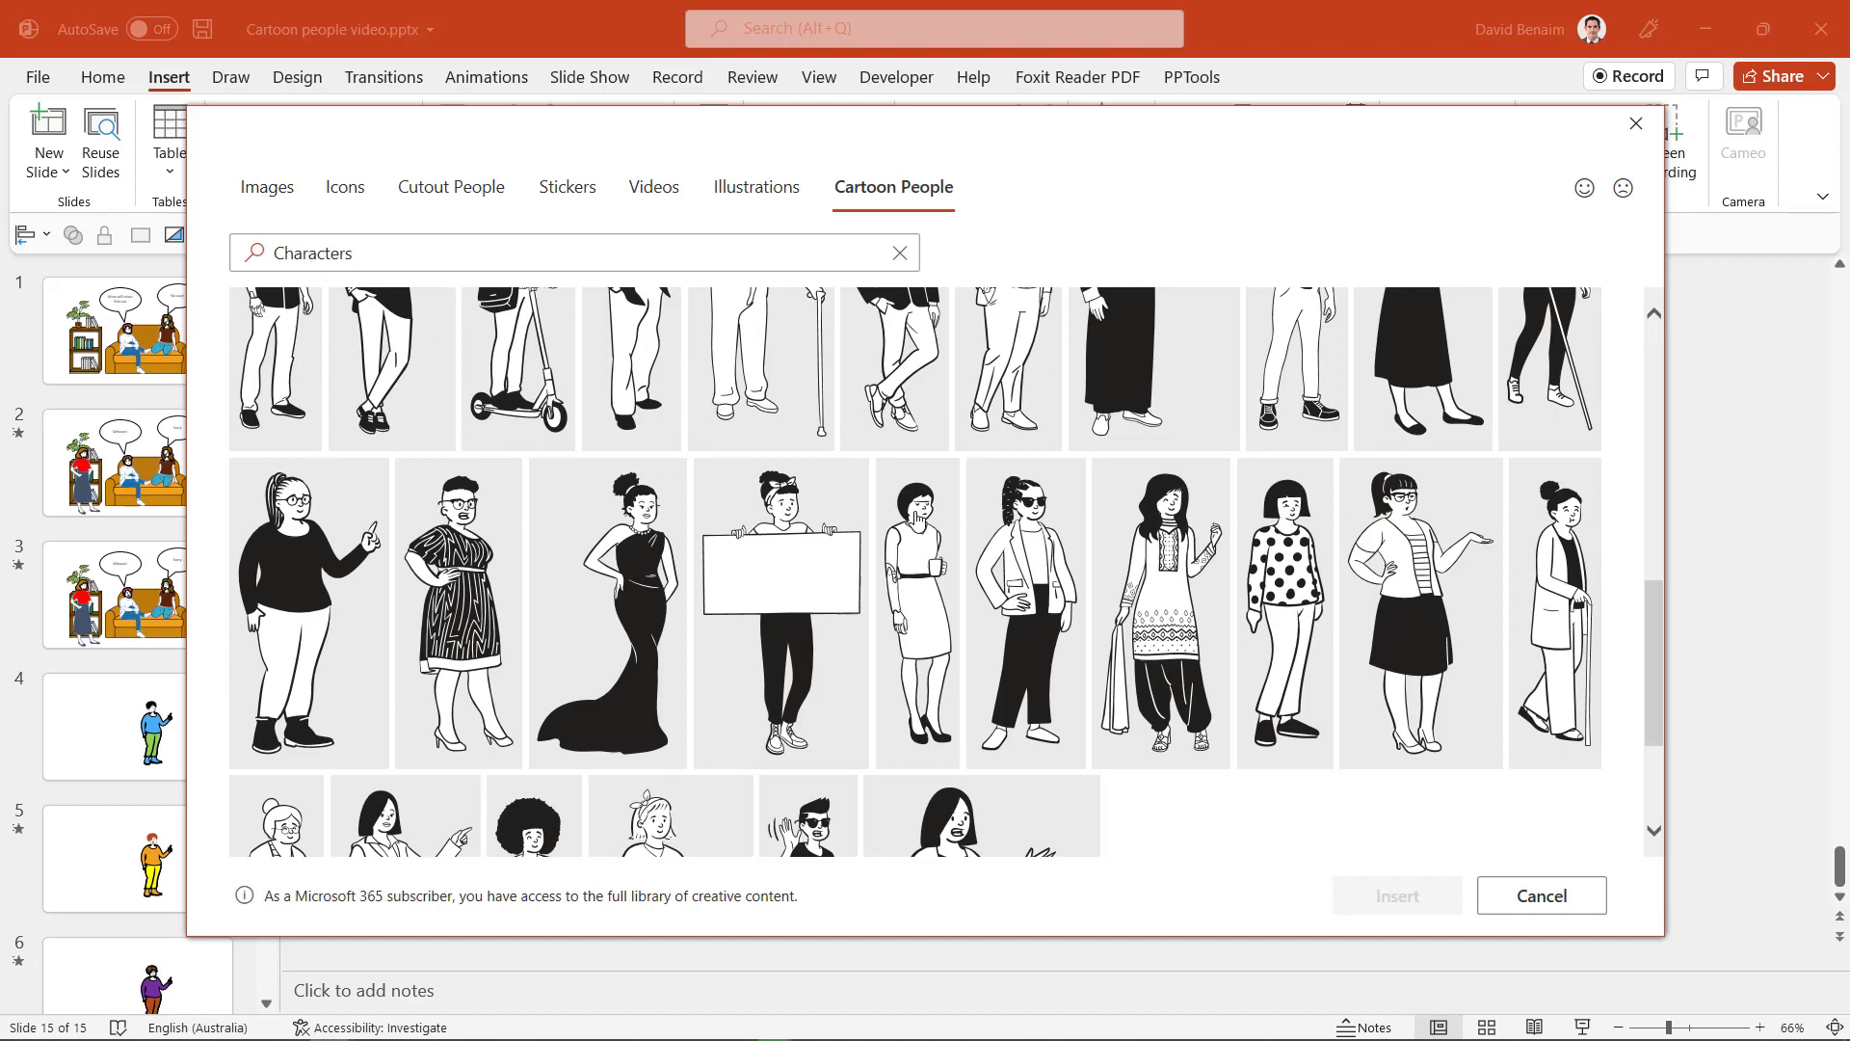
pyautogui.scroll(15, 917, 514)
pyautogui.click(624, 332)
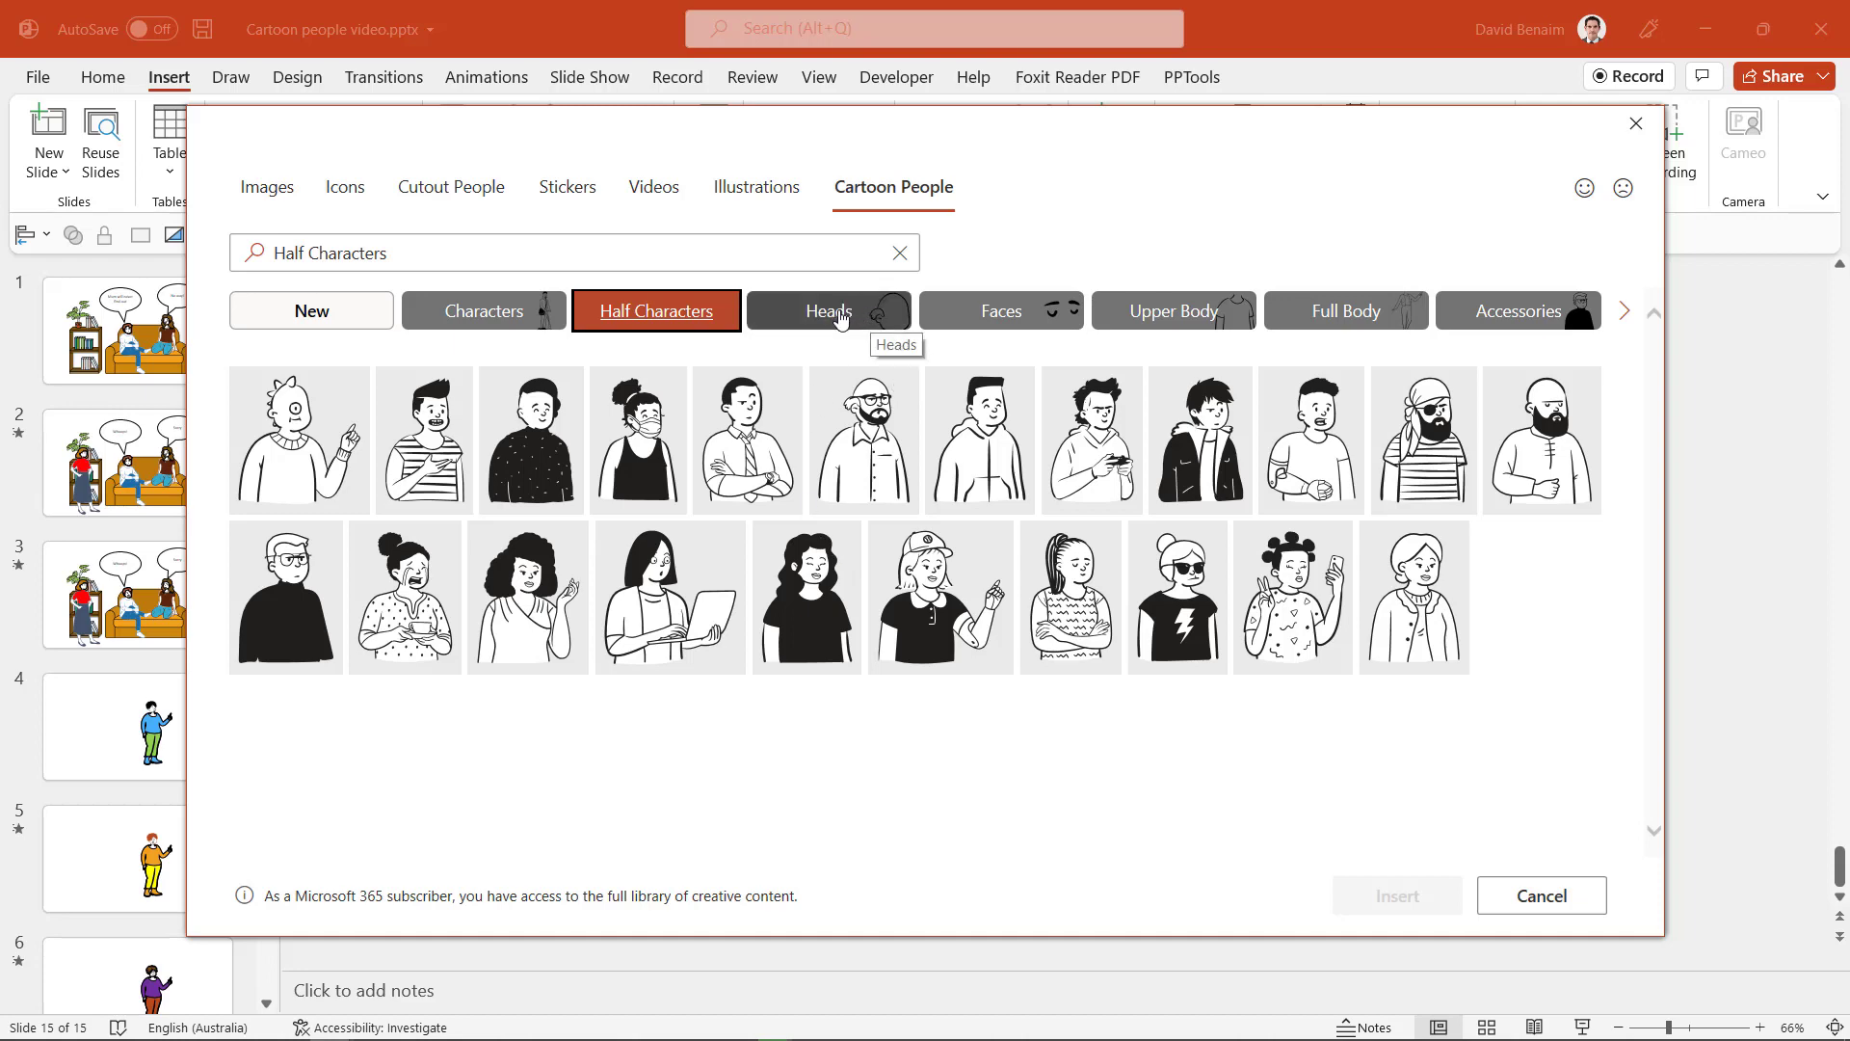
pyautogui.click(826, 318)
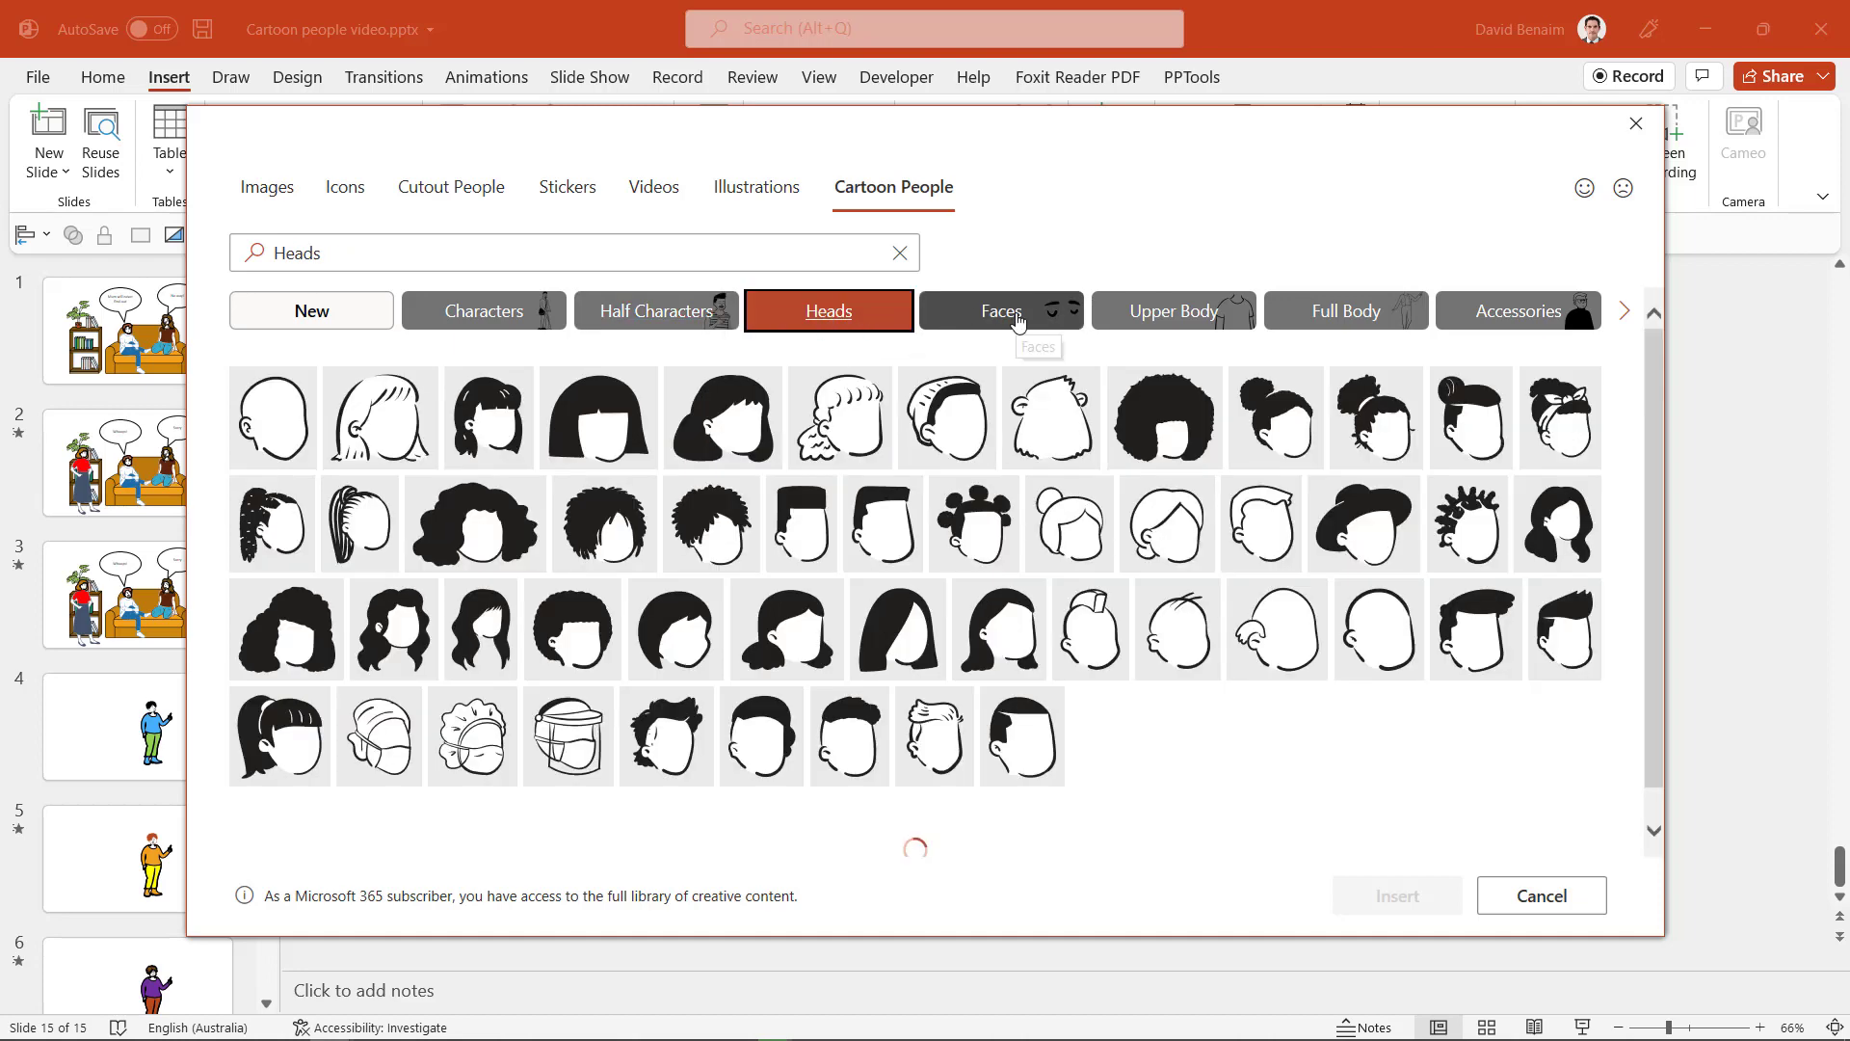
pyautogui.click(1019, 318)
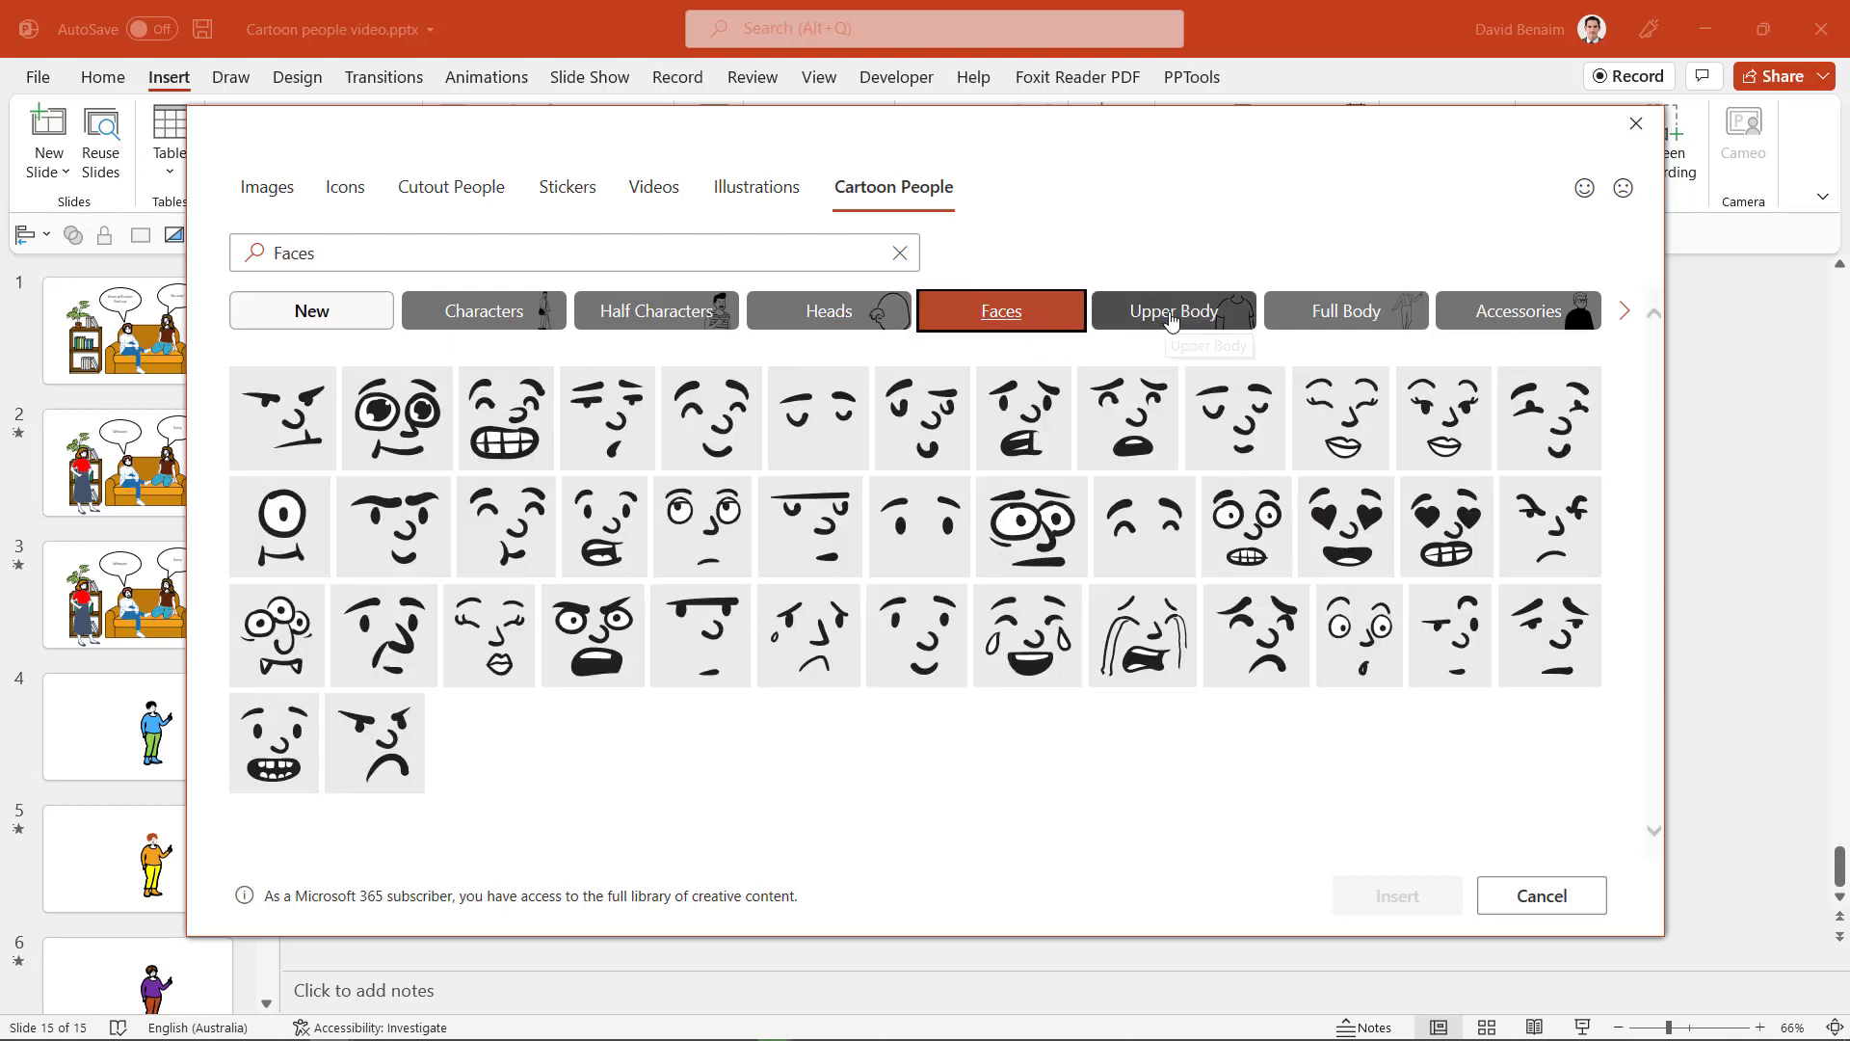
# Step: Browse the Upper Body, Full Body and Accessories categories, then scroll the category row onward
pyautogui.moveTo(292, 621)
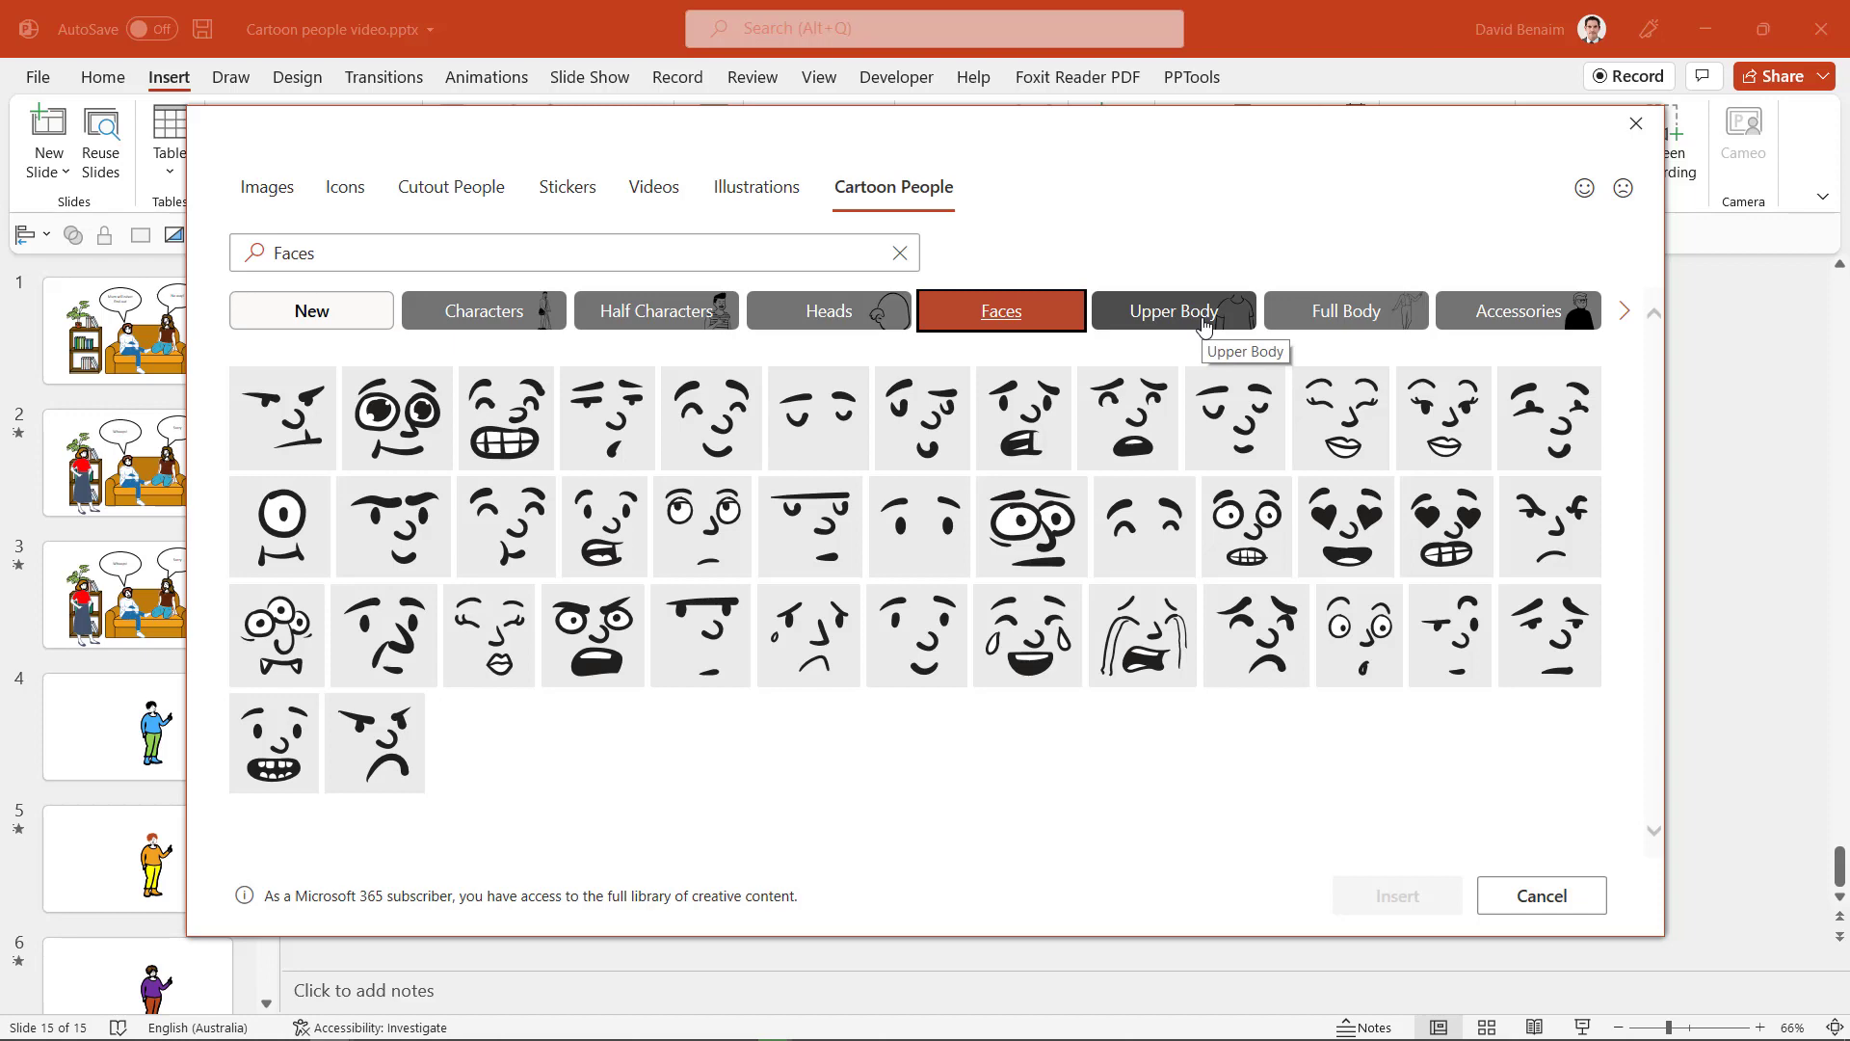
pyautogui.click(1203, 325)
pyautogui.click(1337, 325)
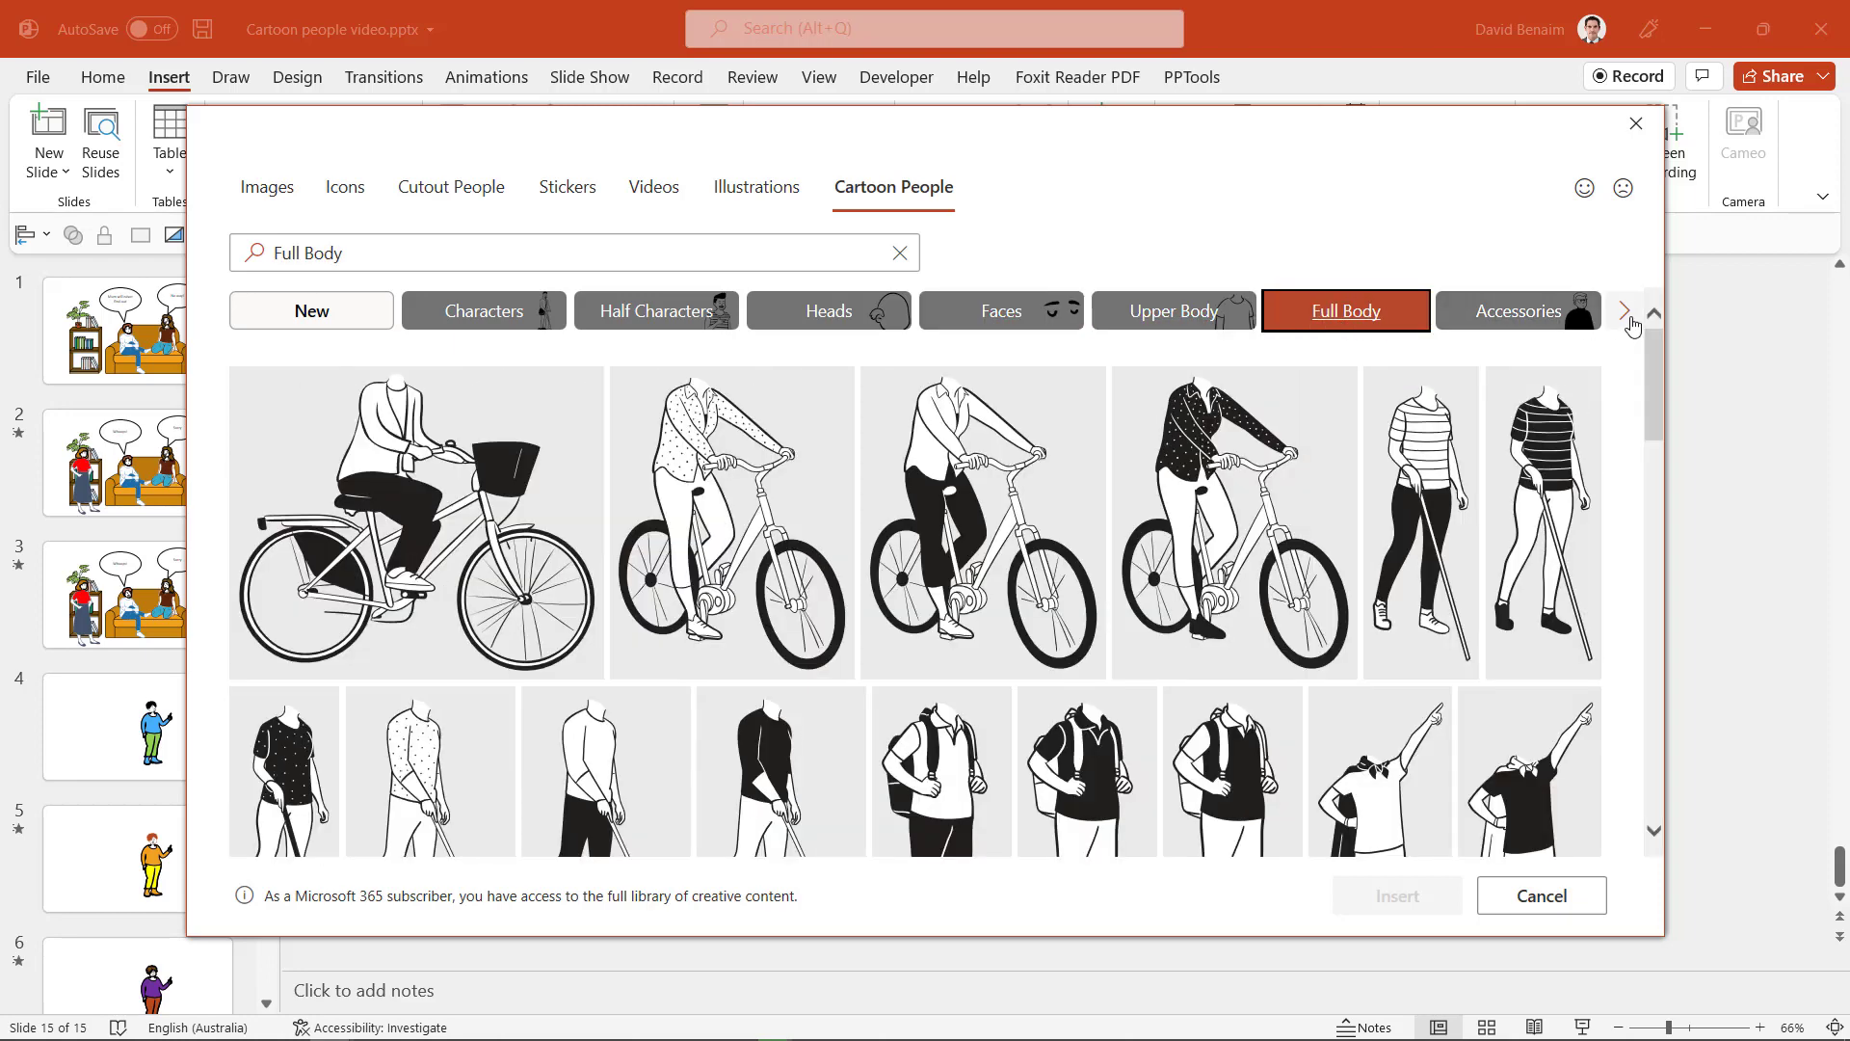
pyautogui.click(1547, 318)
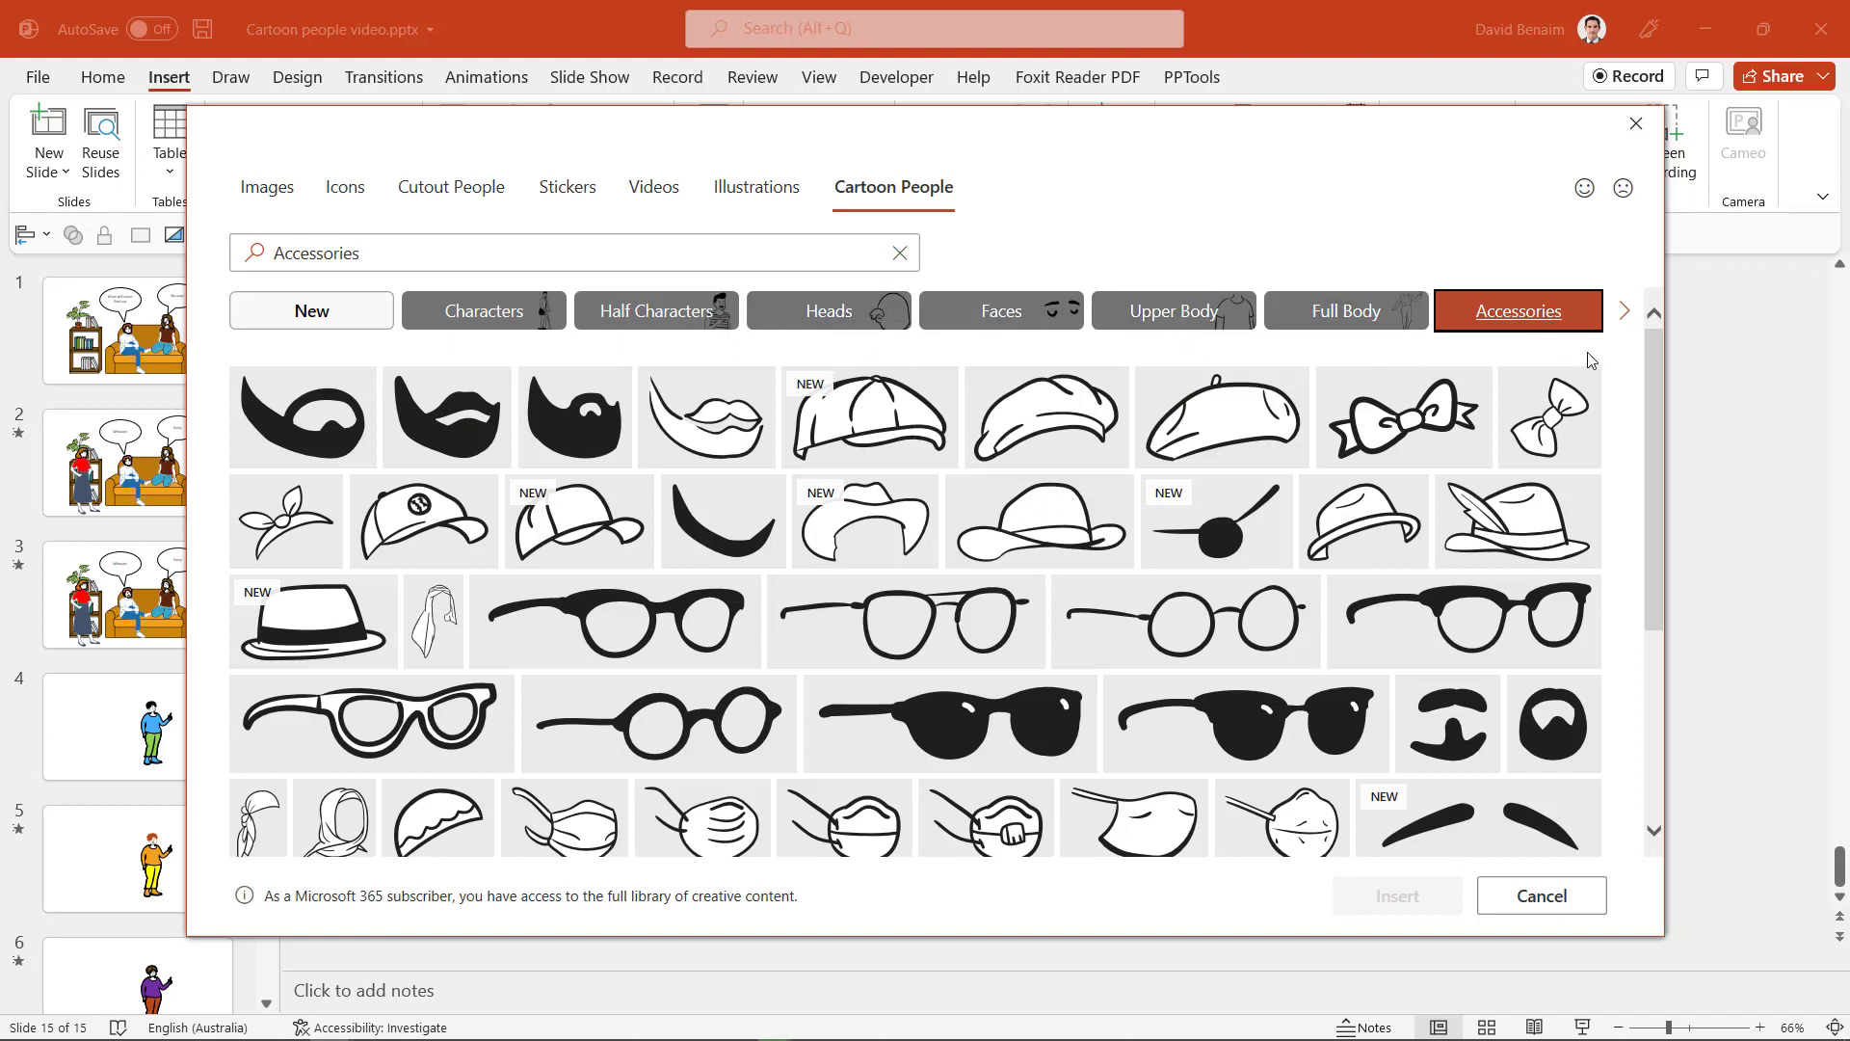
pyautogui.click(1625, 311)
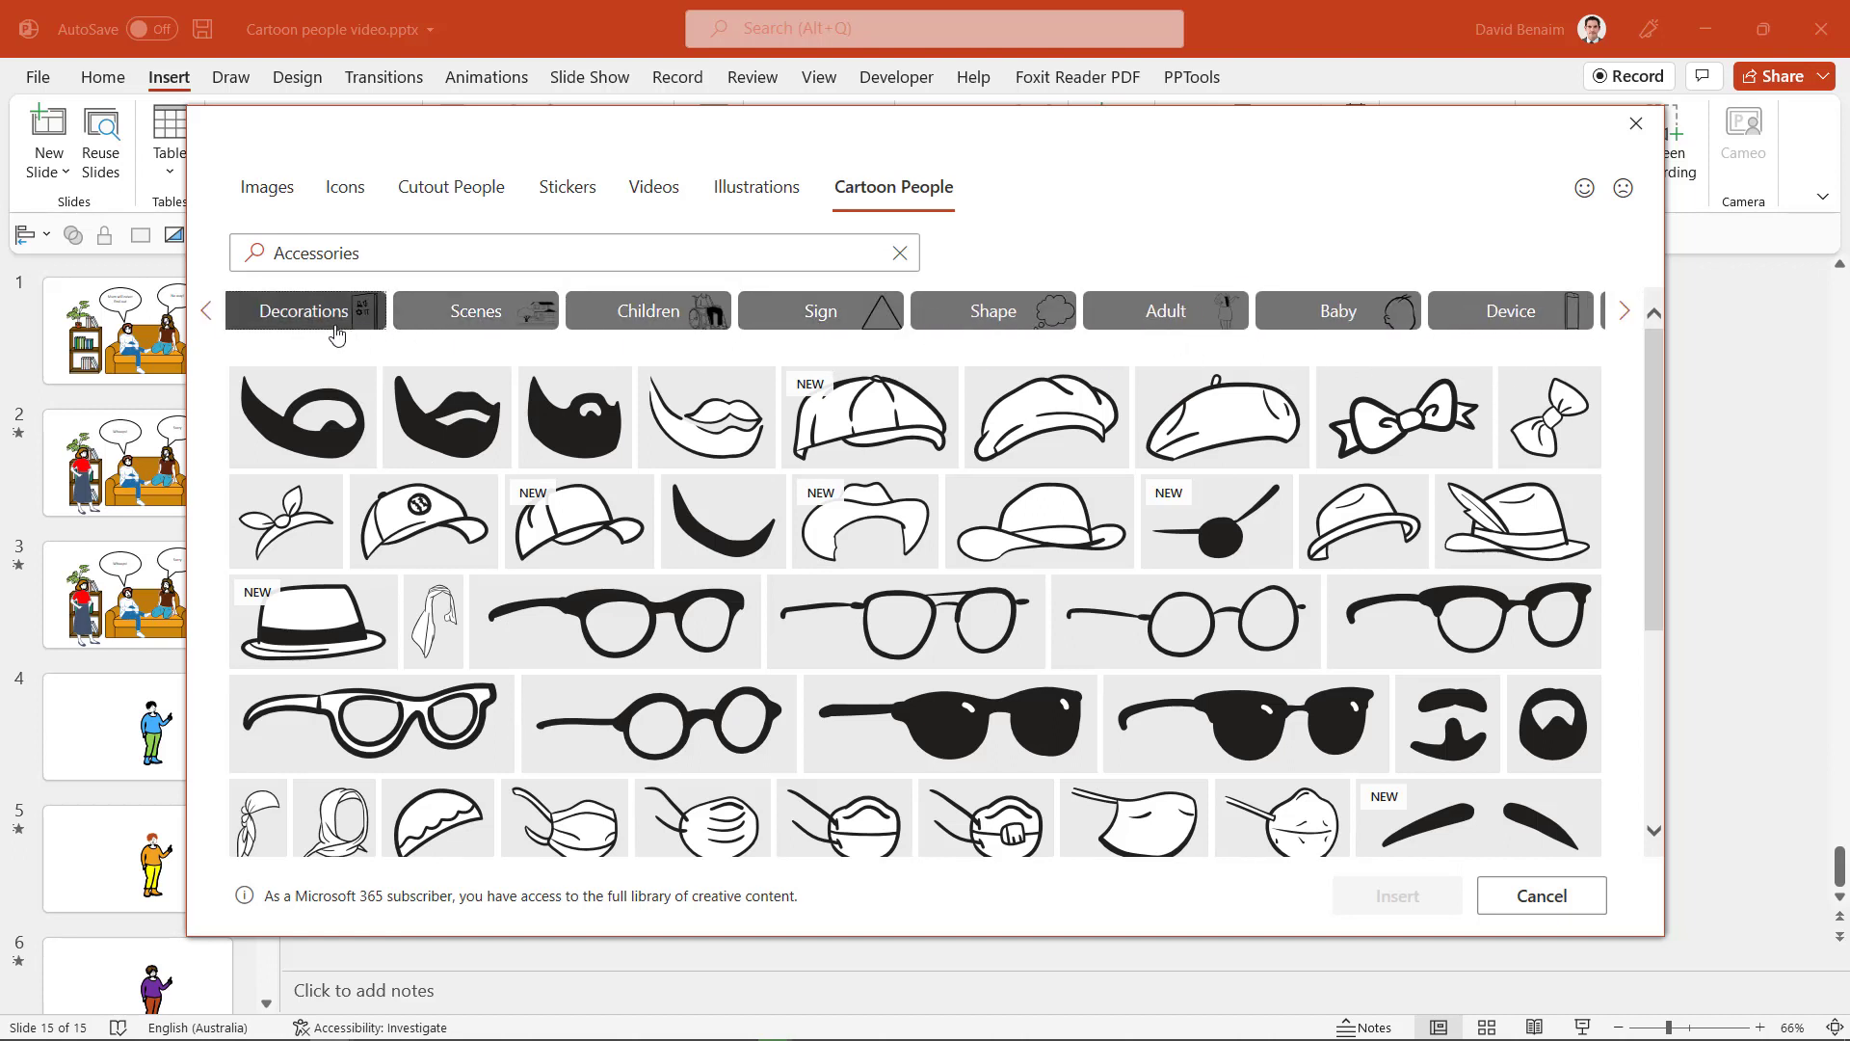
# Step: Browse the Decorations and Scenes categories of Cartoon People
pyautogui.click(313, 331)
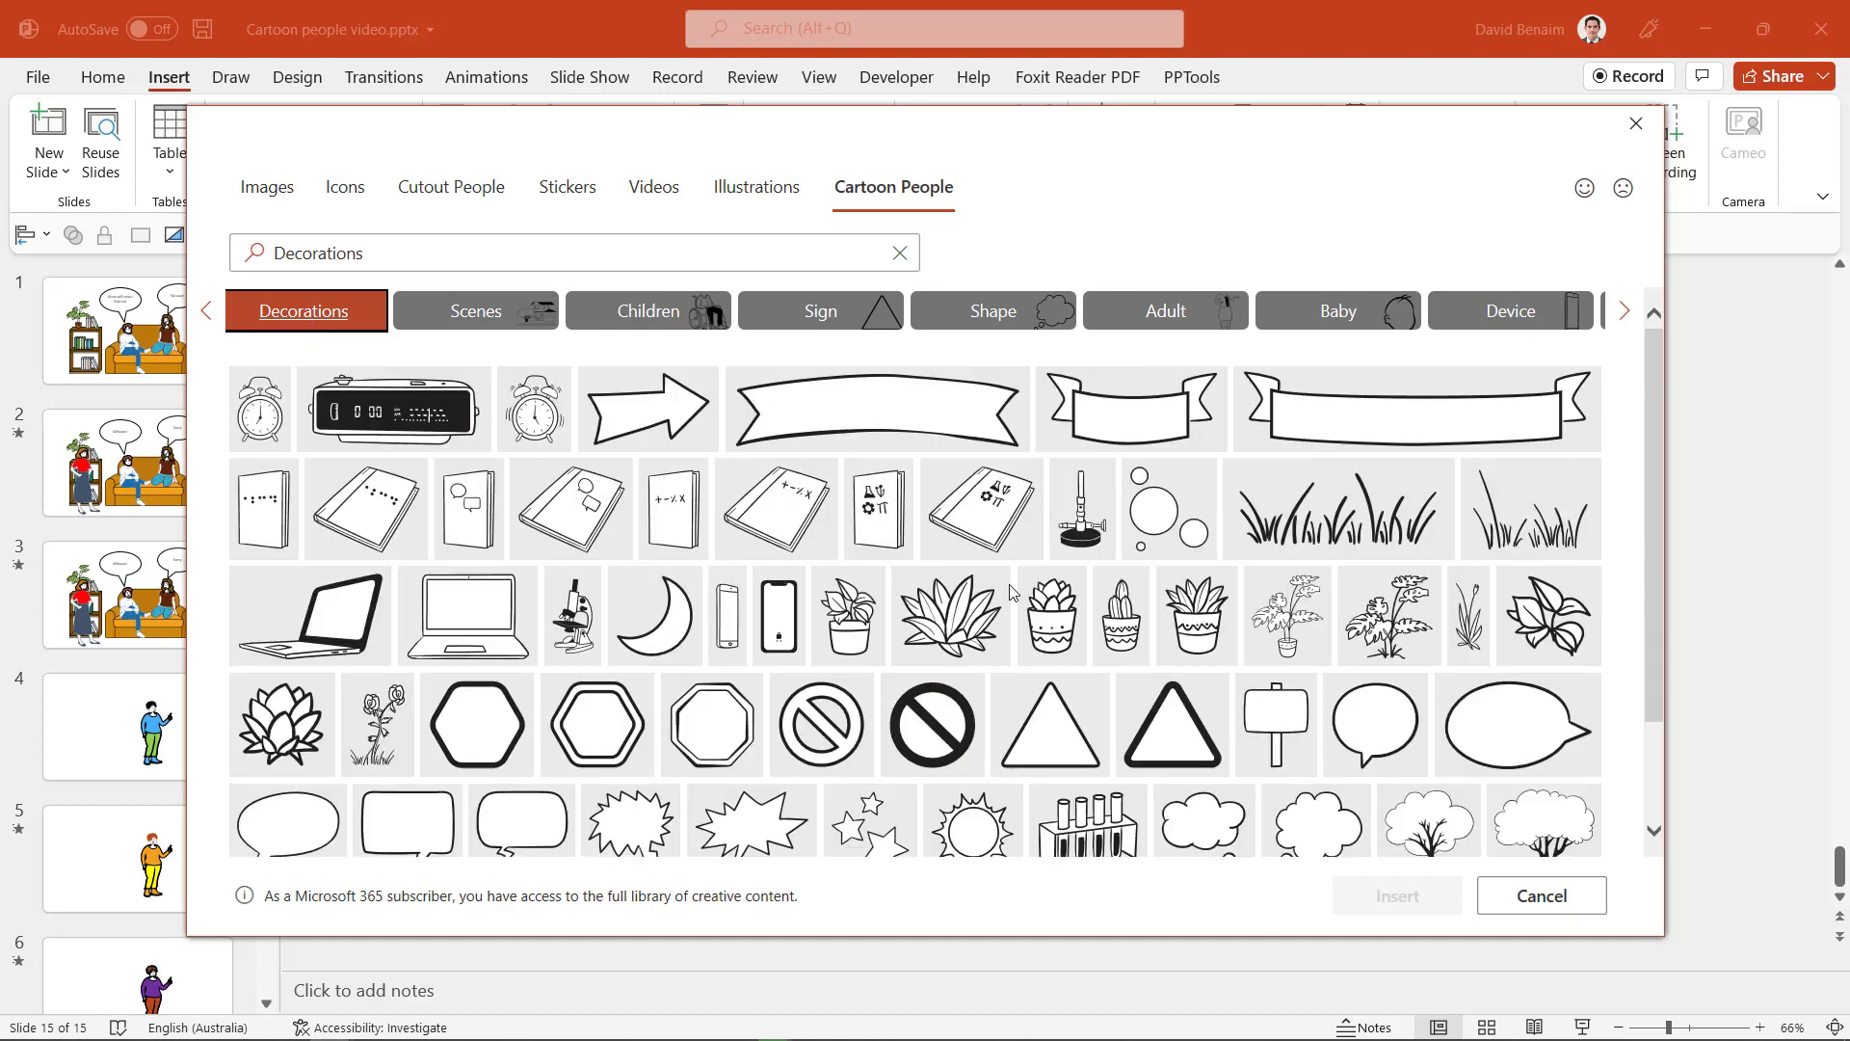
pyautogui.scroll(-2, 1014, 595)
pyautogui.scroll(2, 516, 557)
pyautogui.click(523, 324)
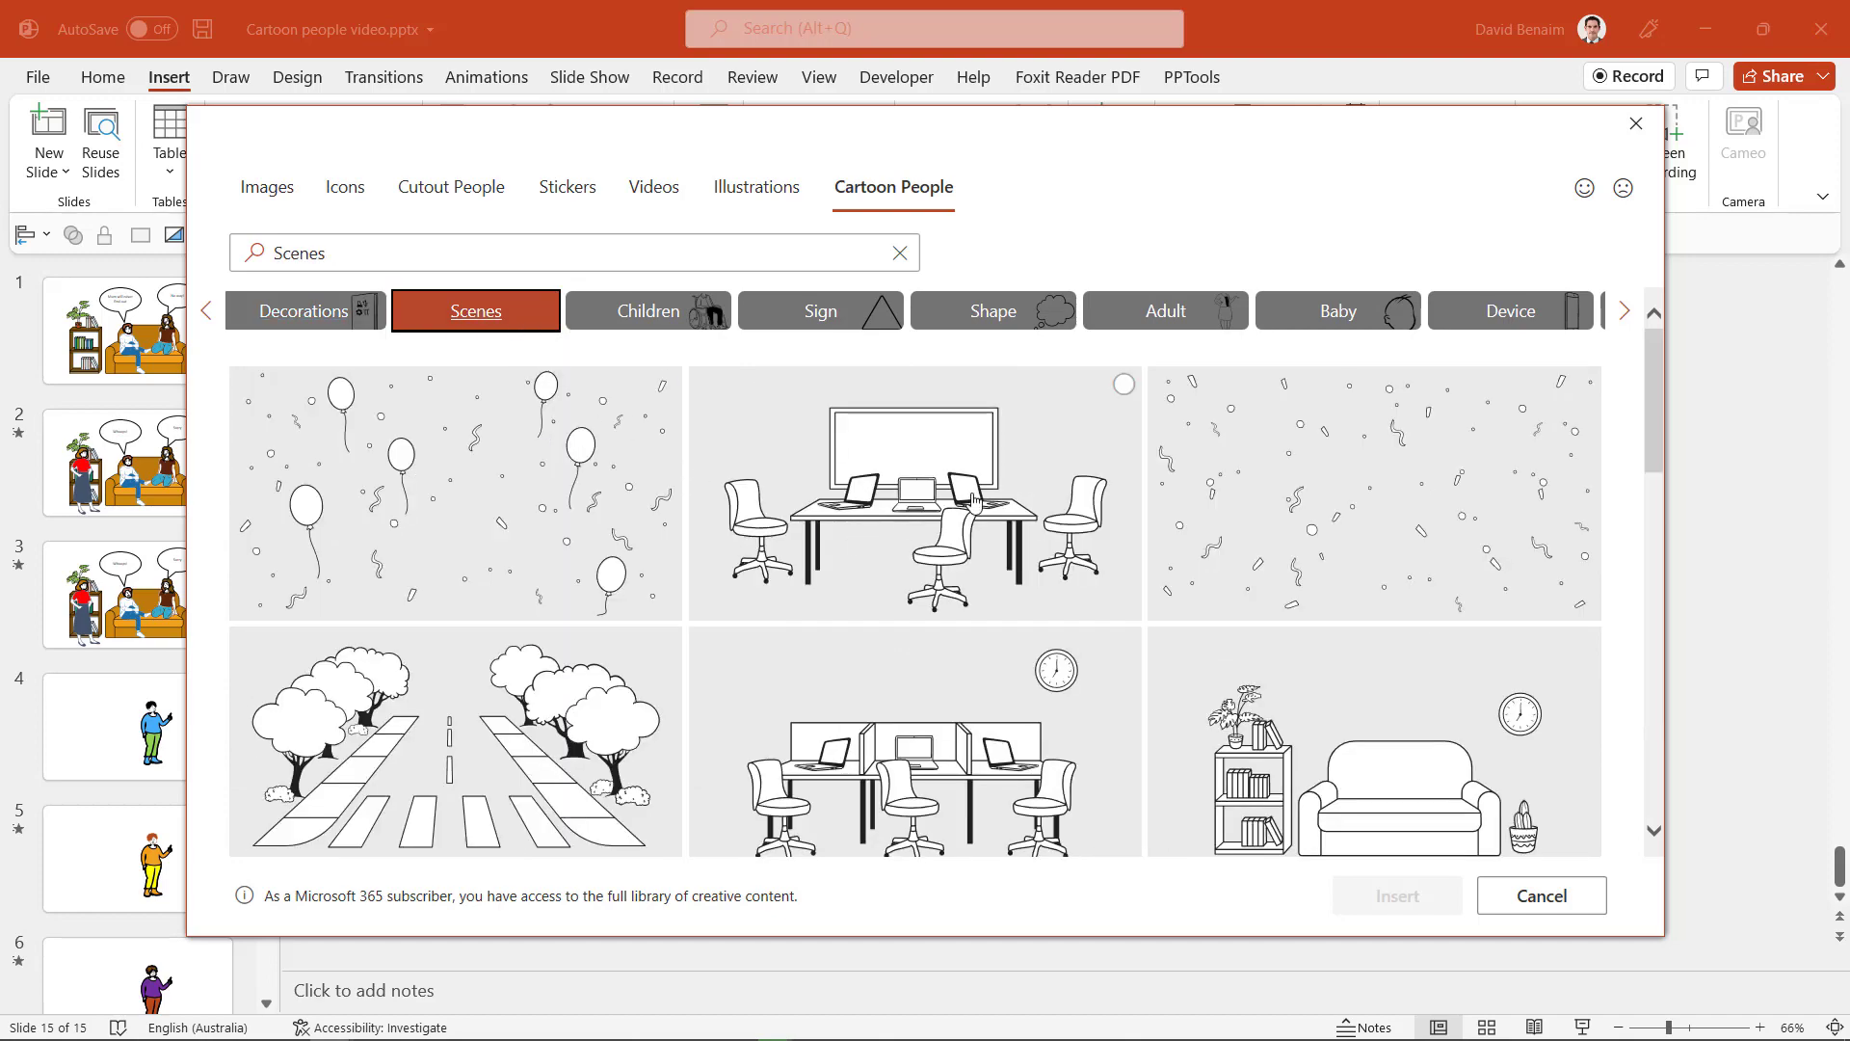
pyautogui.scroll(-10, 965, 474)
pyautogui.scroll(-1, 964, 474)
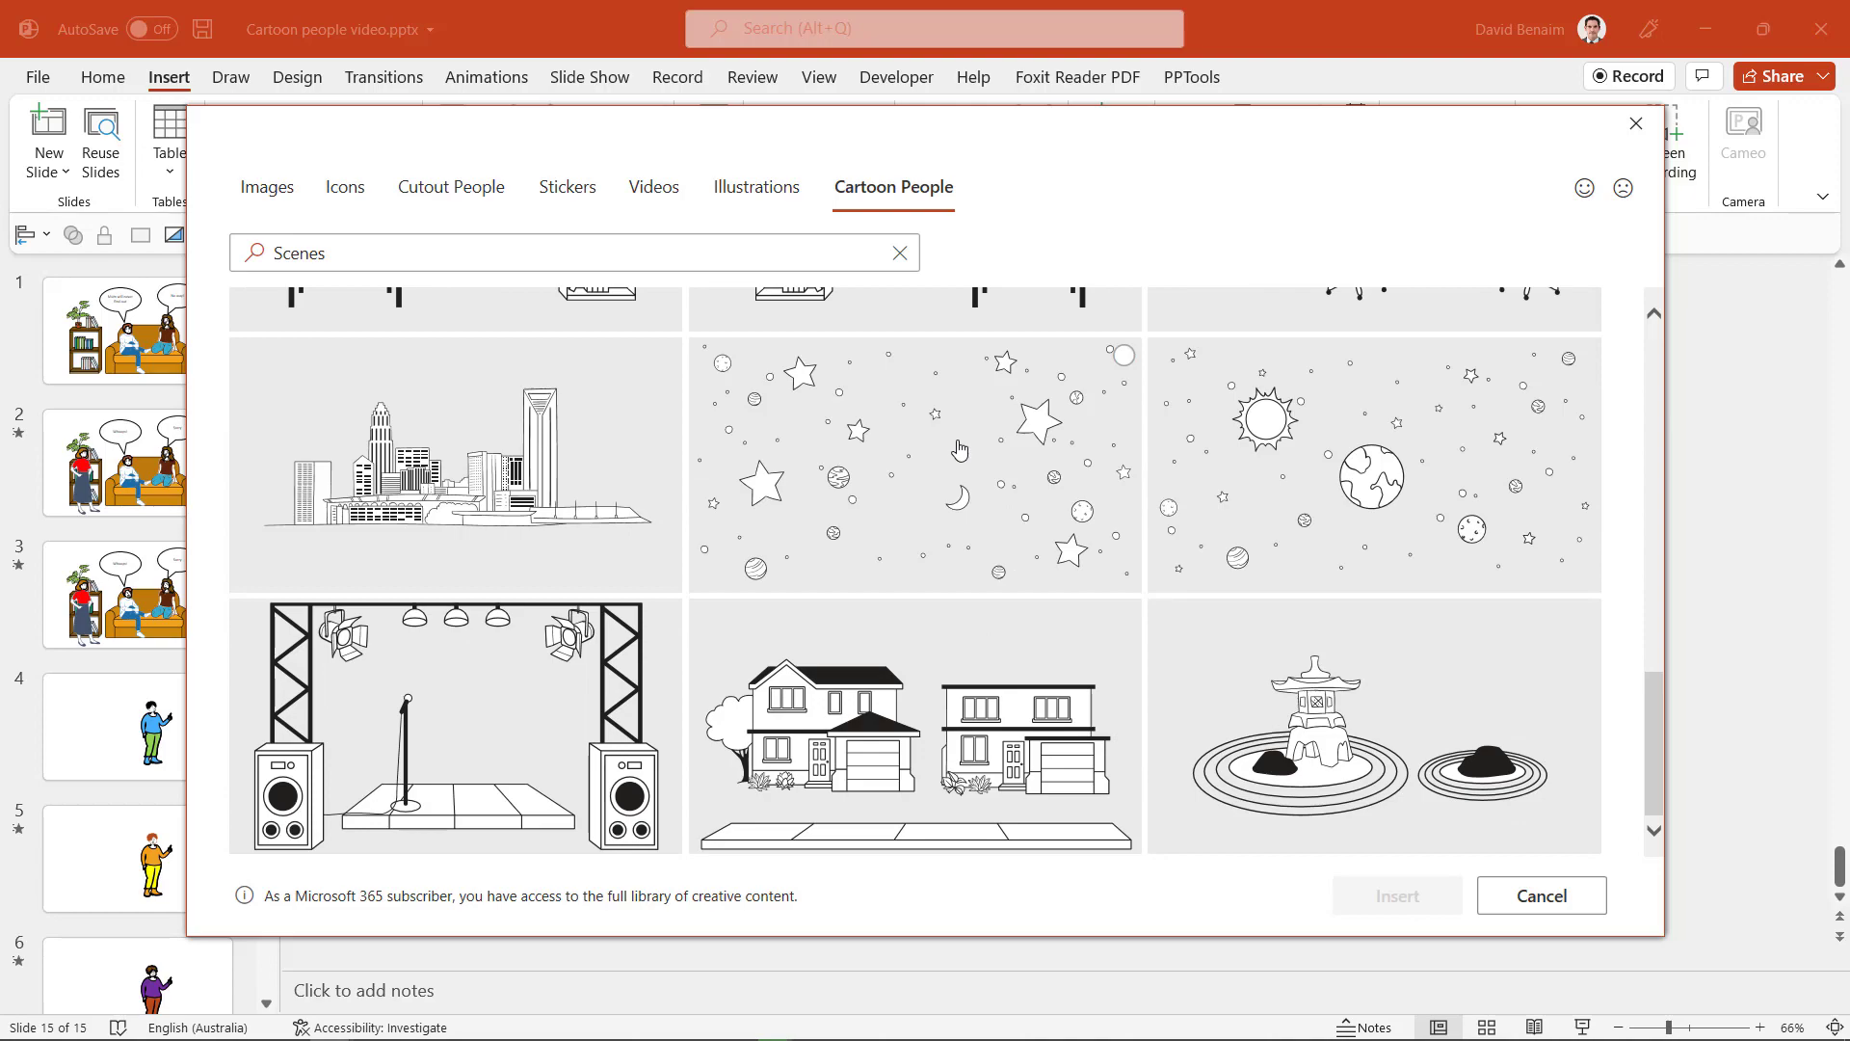
pyautogui.scroll(12, 960, 449)
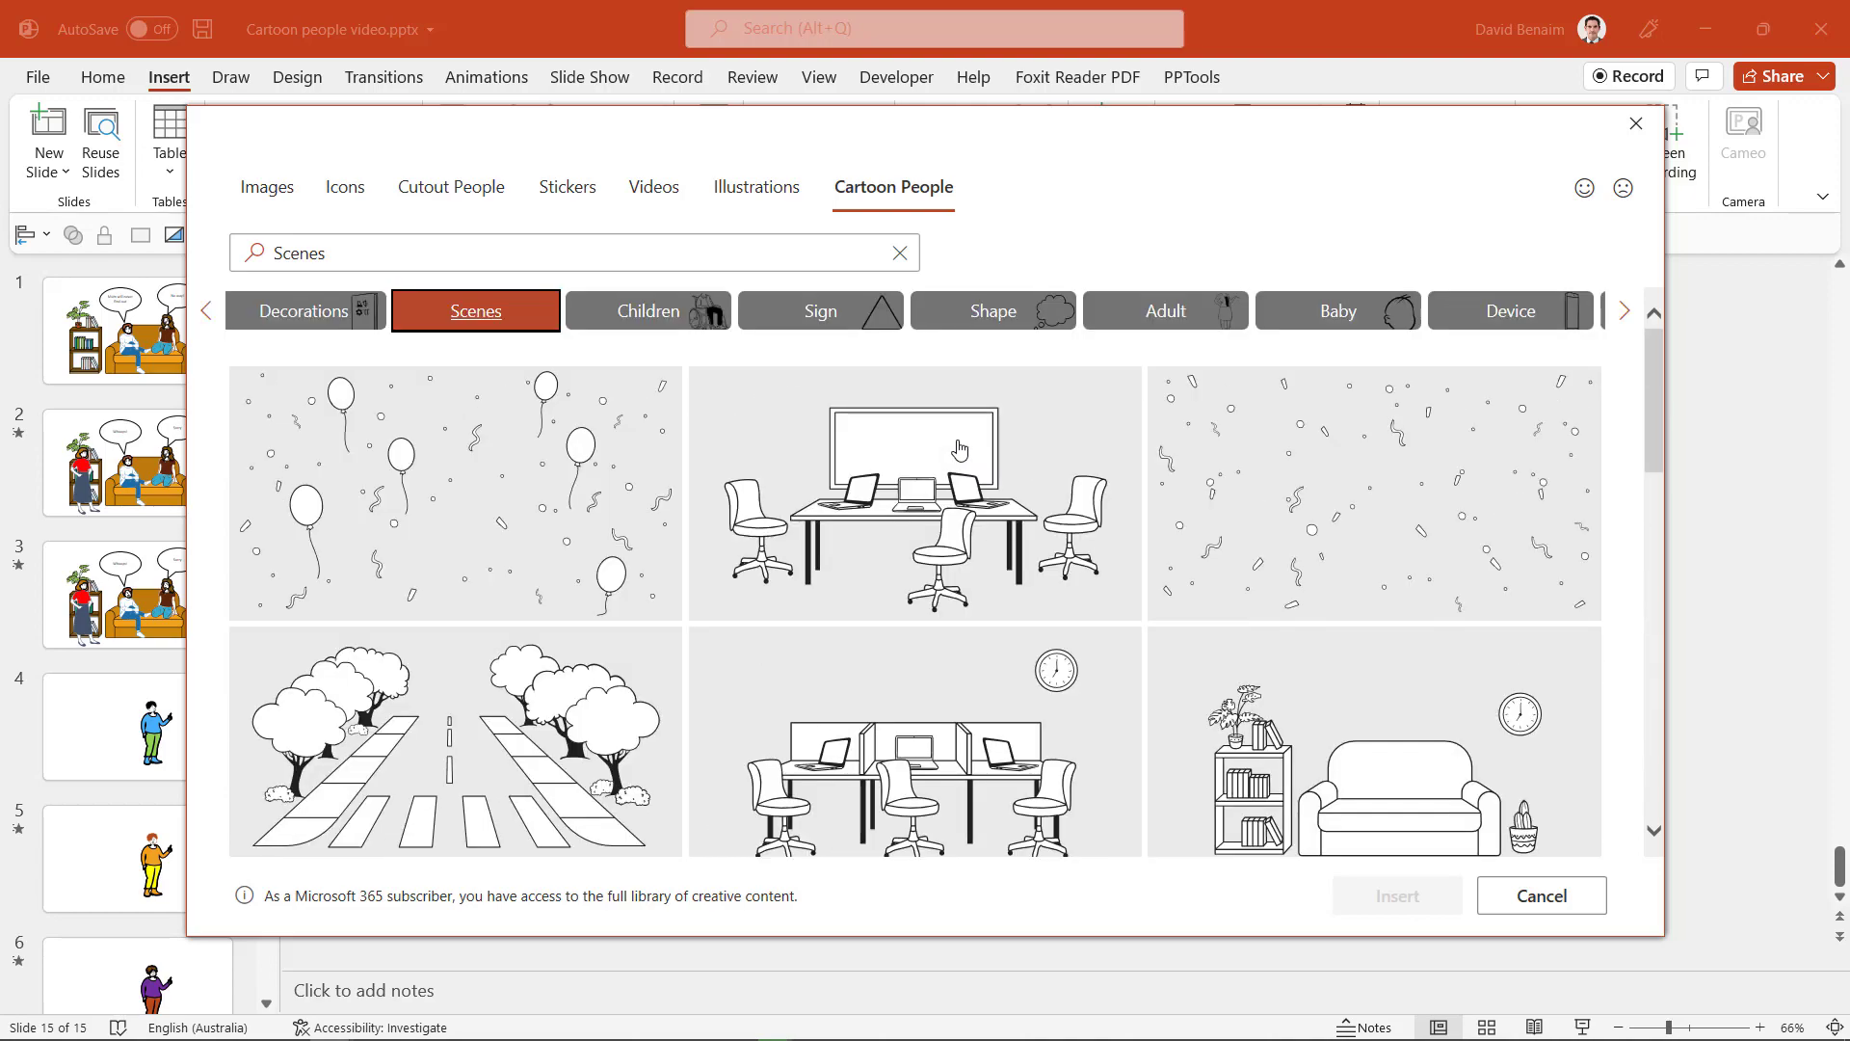
pyautogui.scroll(-3, 960, 449)
pyautogui.scroll(3, 954, 429)
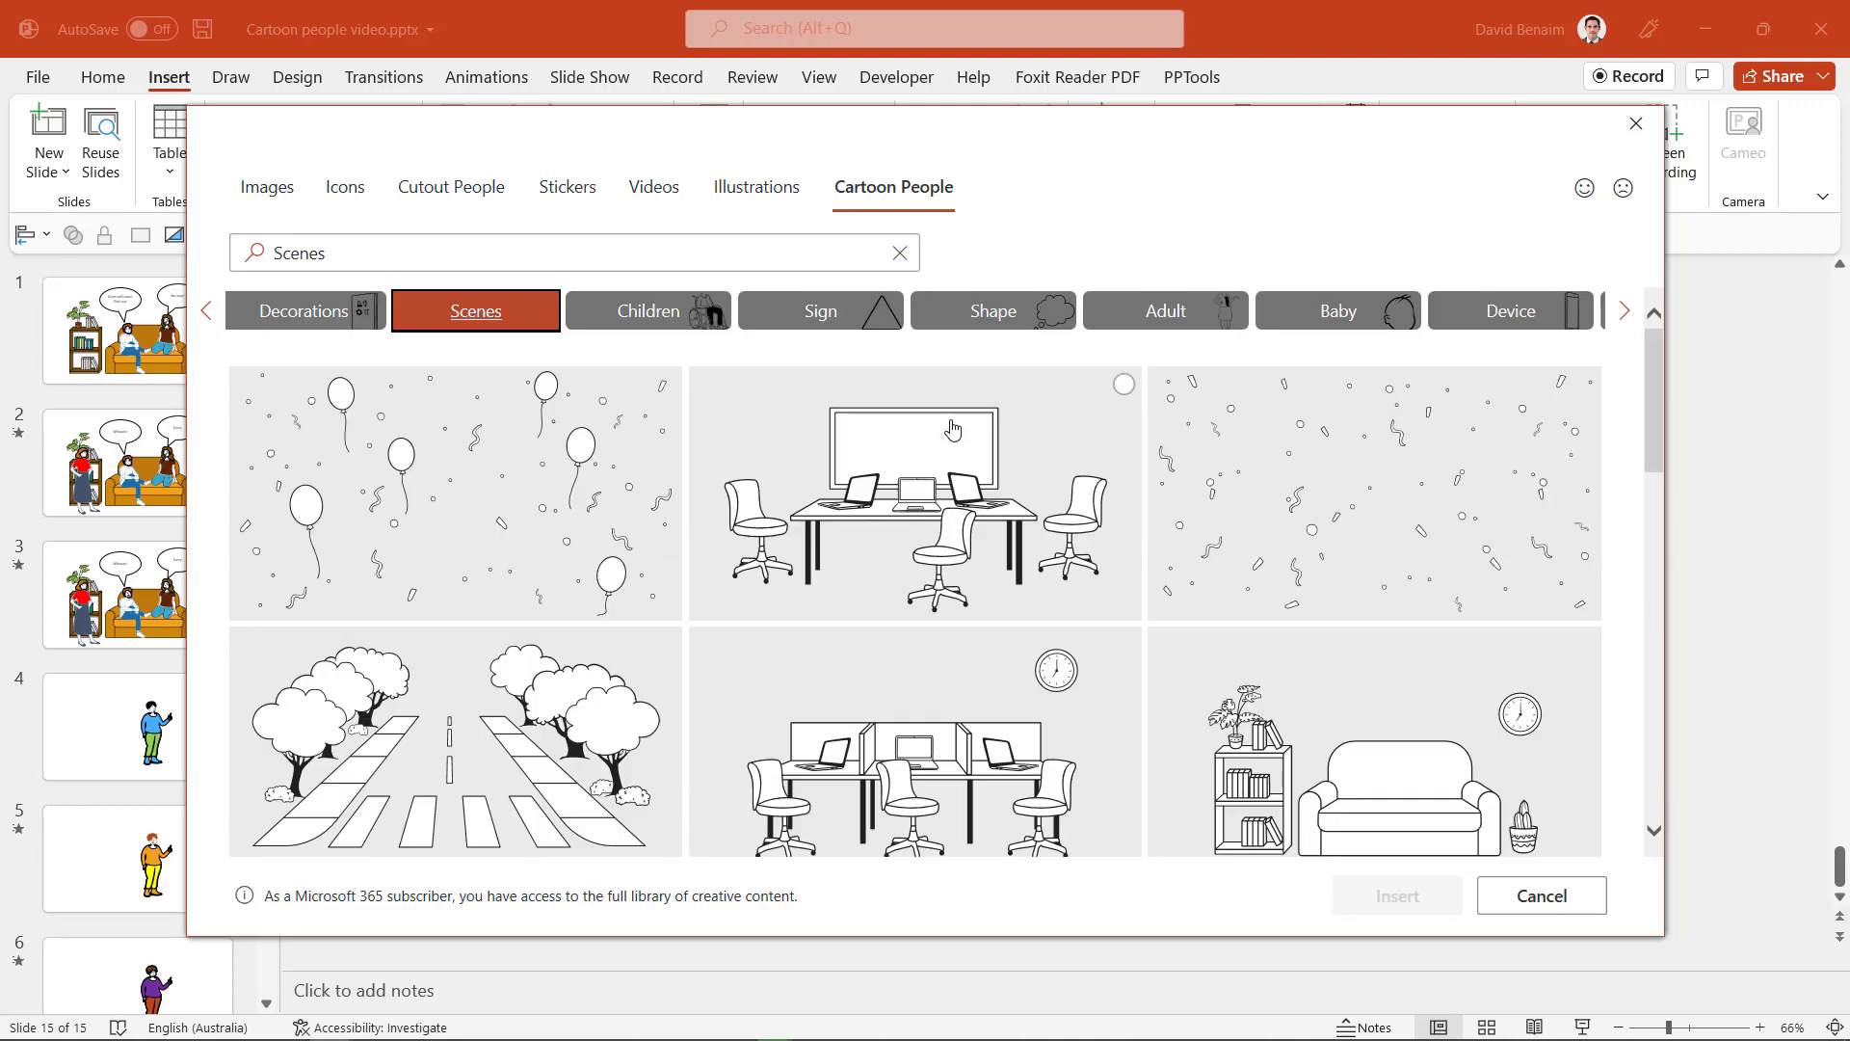
# Step: Browse the Children, Sign, Shape, Adult, Baby and Device categories
pyautogui.click(648, 318)
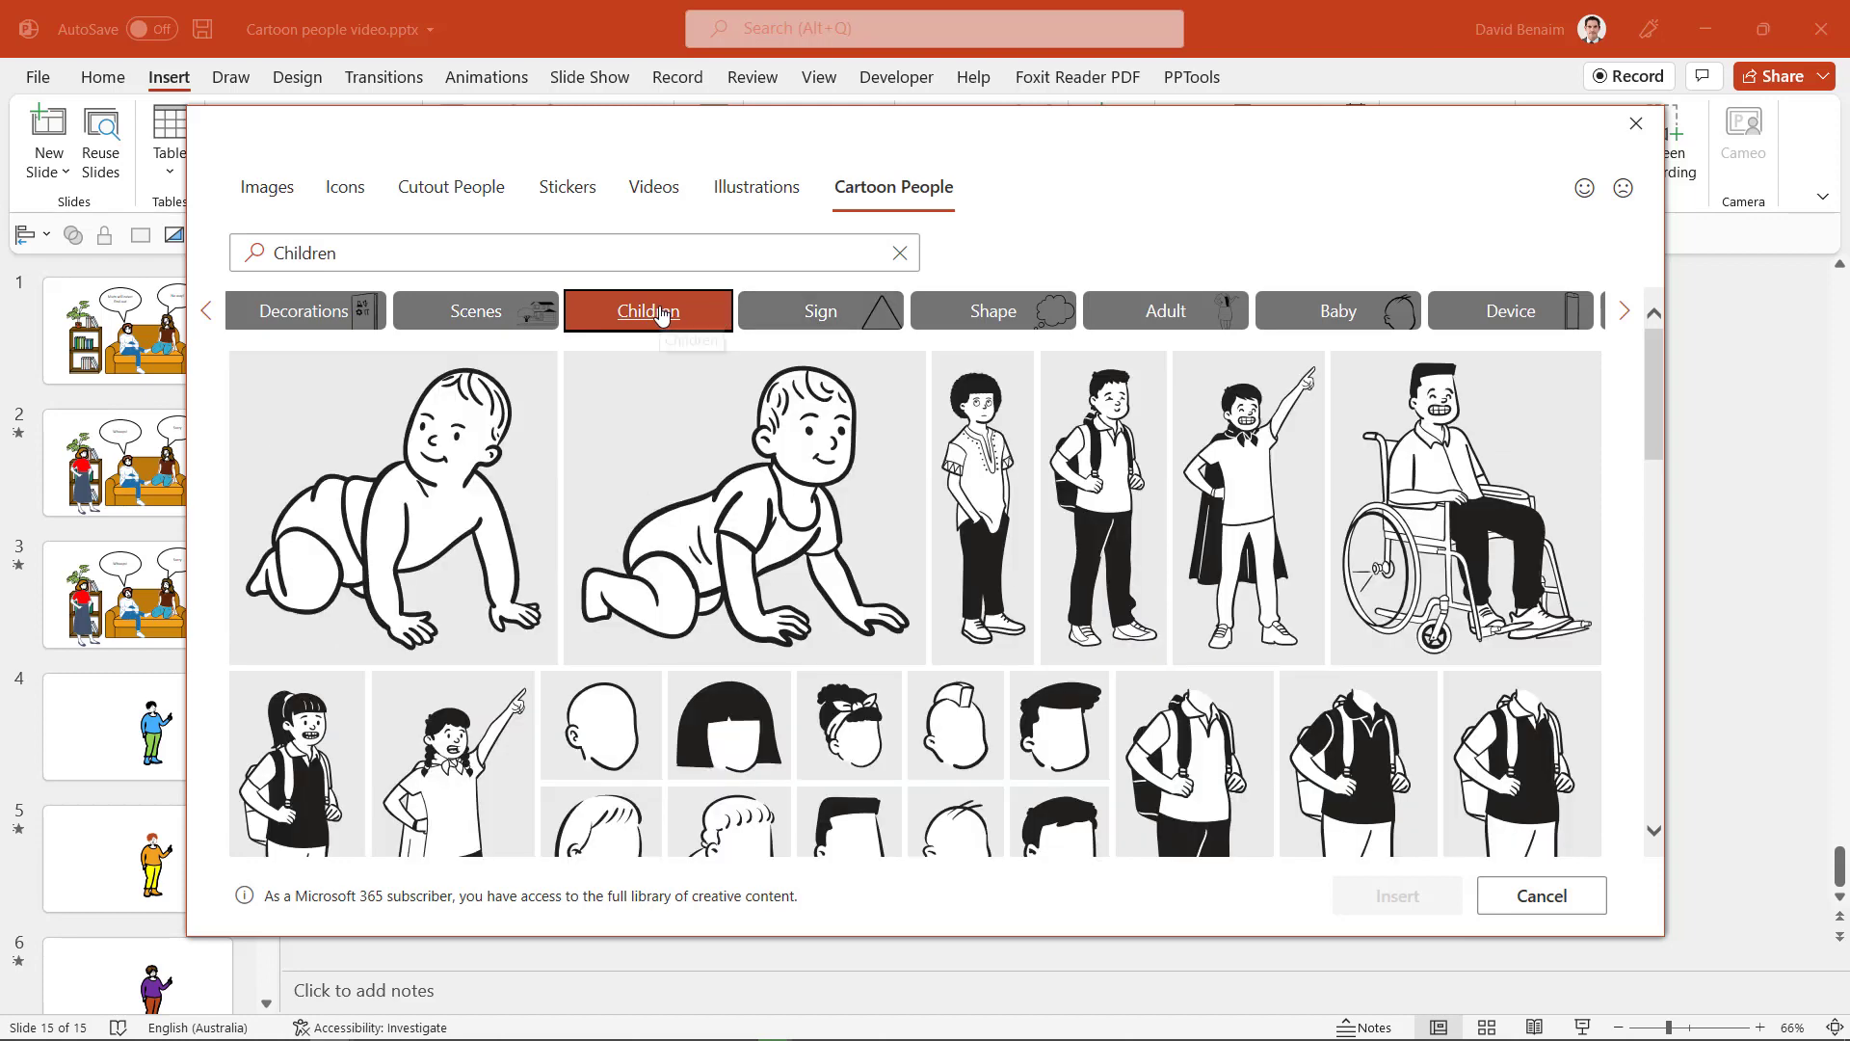
pyautogui.scroll(-5, 1021, 492)
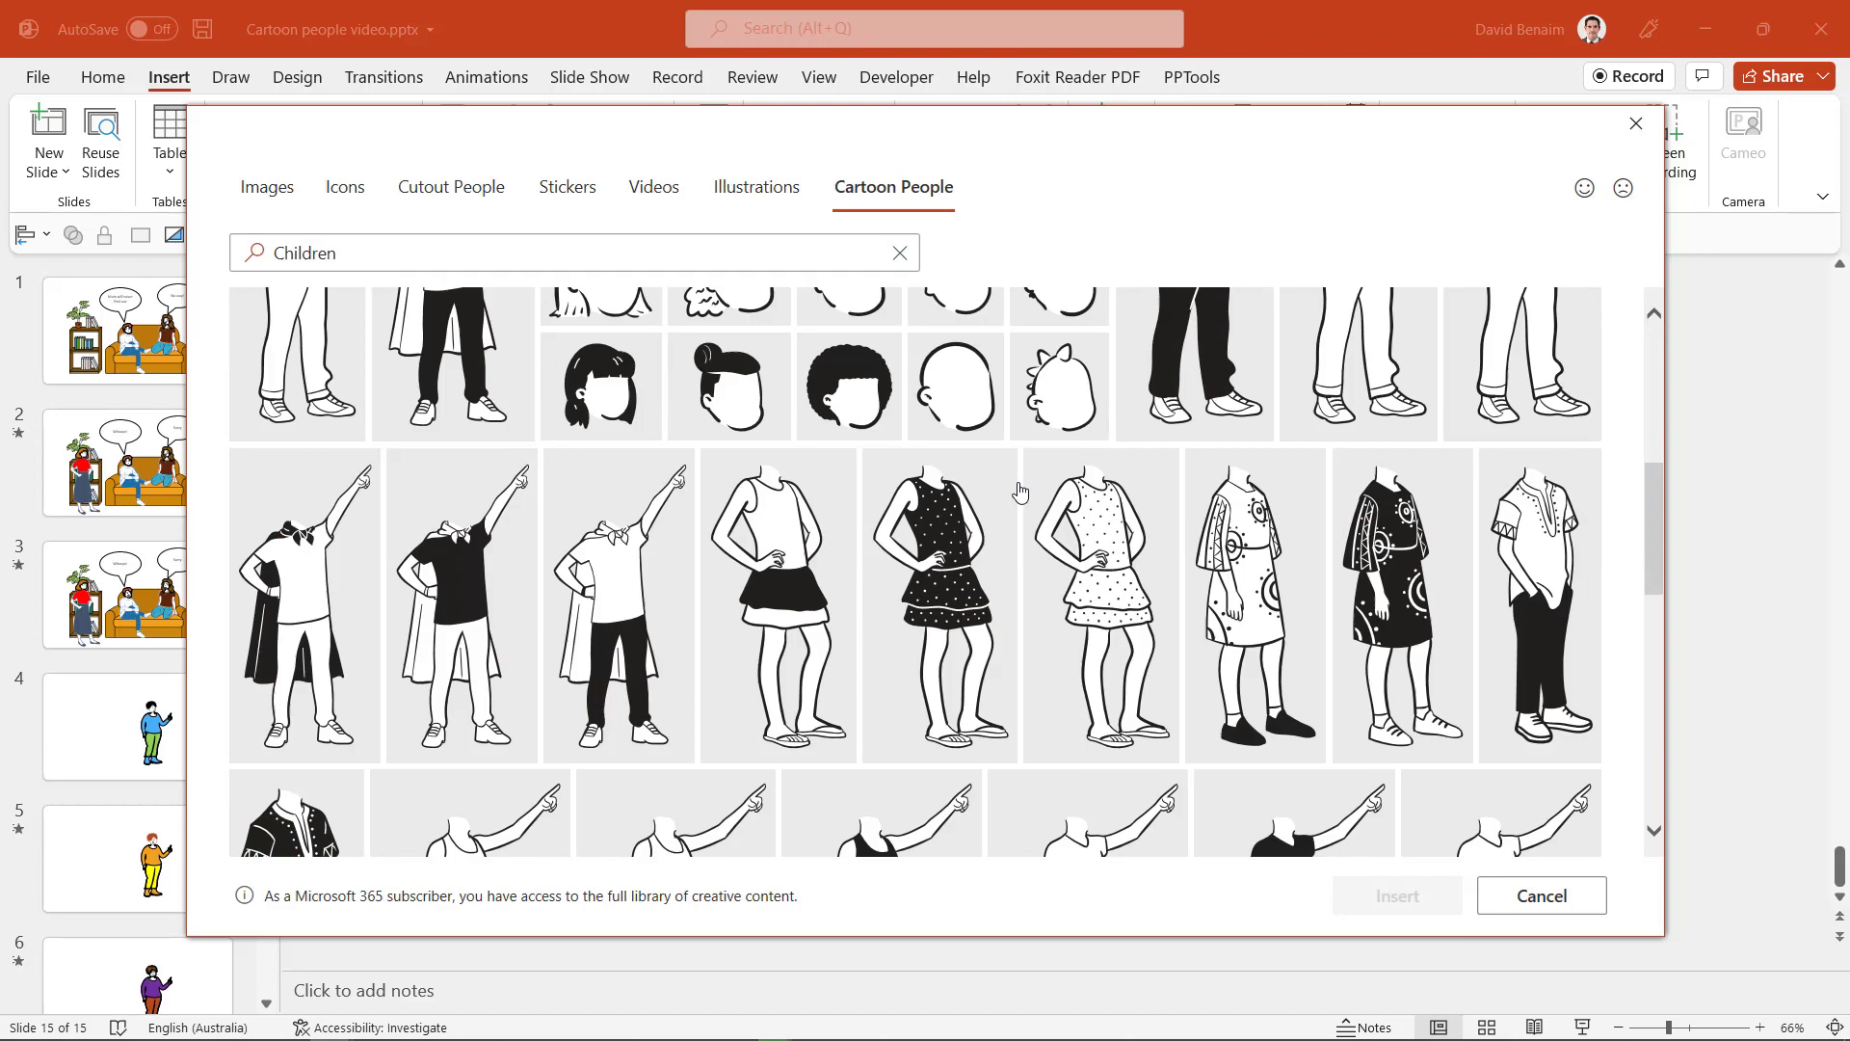
pyautogui.scroll(5, 1020, 493)
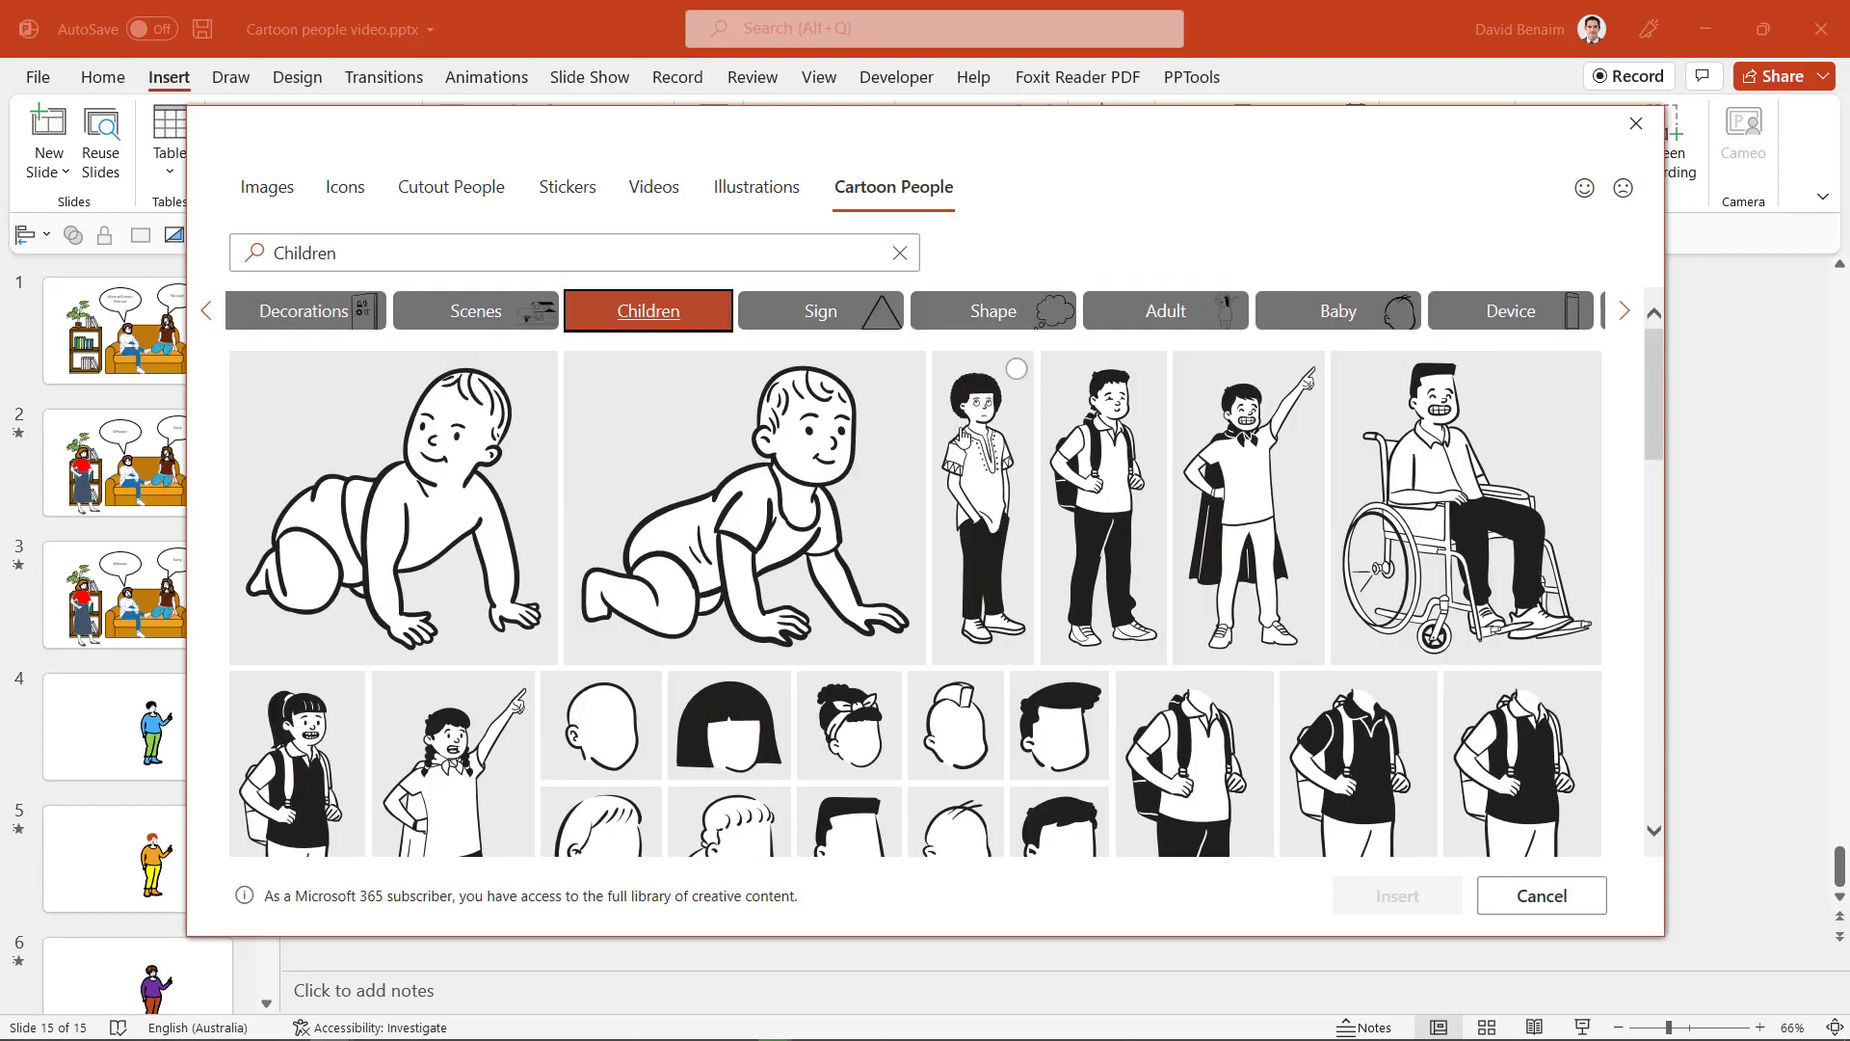
pyautogui.click(900, 322)
pyautogui.click(1029, 318)
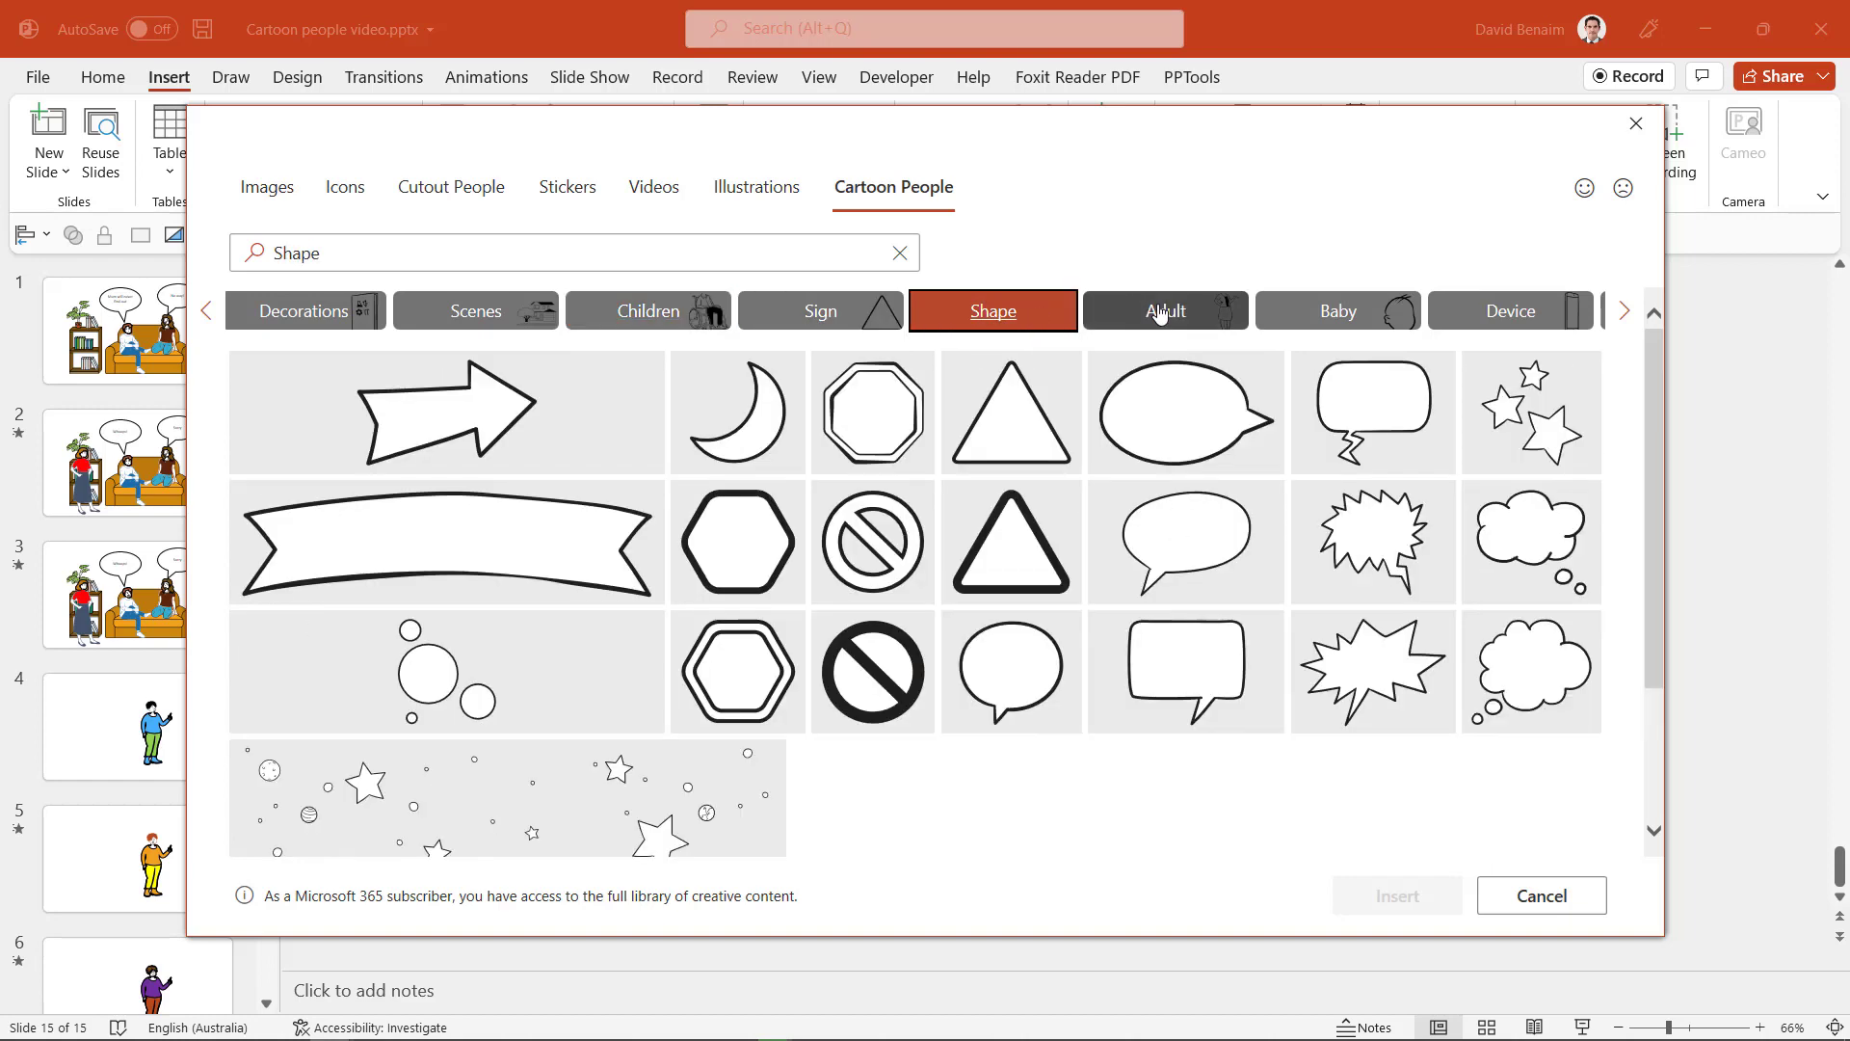
pyautogui.click(1159, 314)
pyautogui.click(1315, 310)
pyautogui.click(1474, 311)
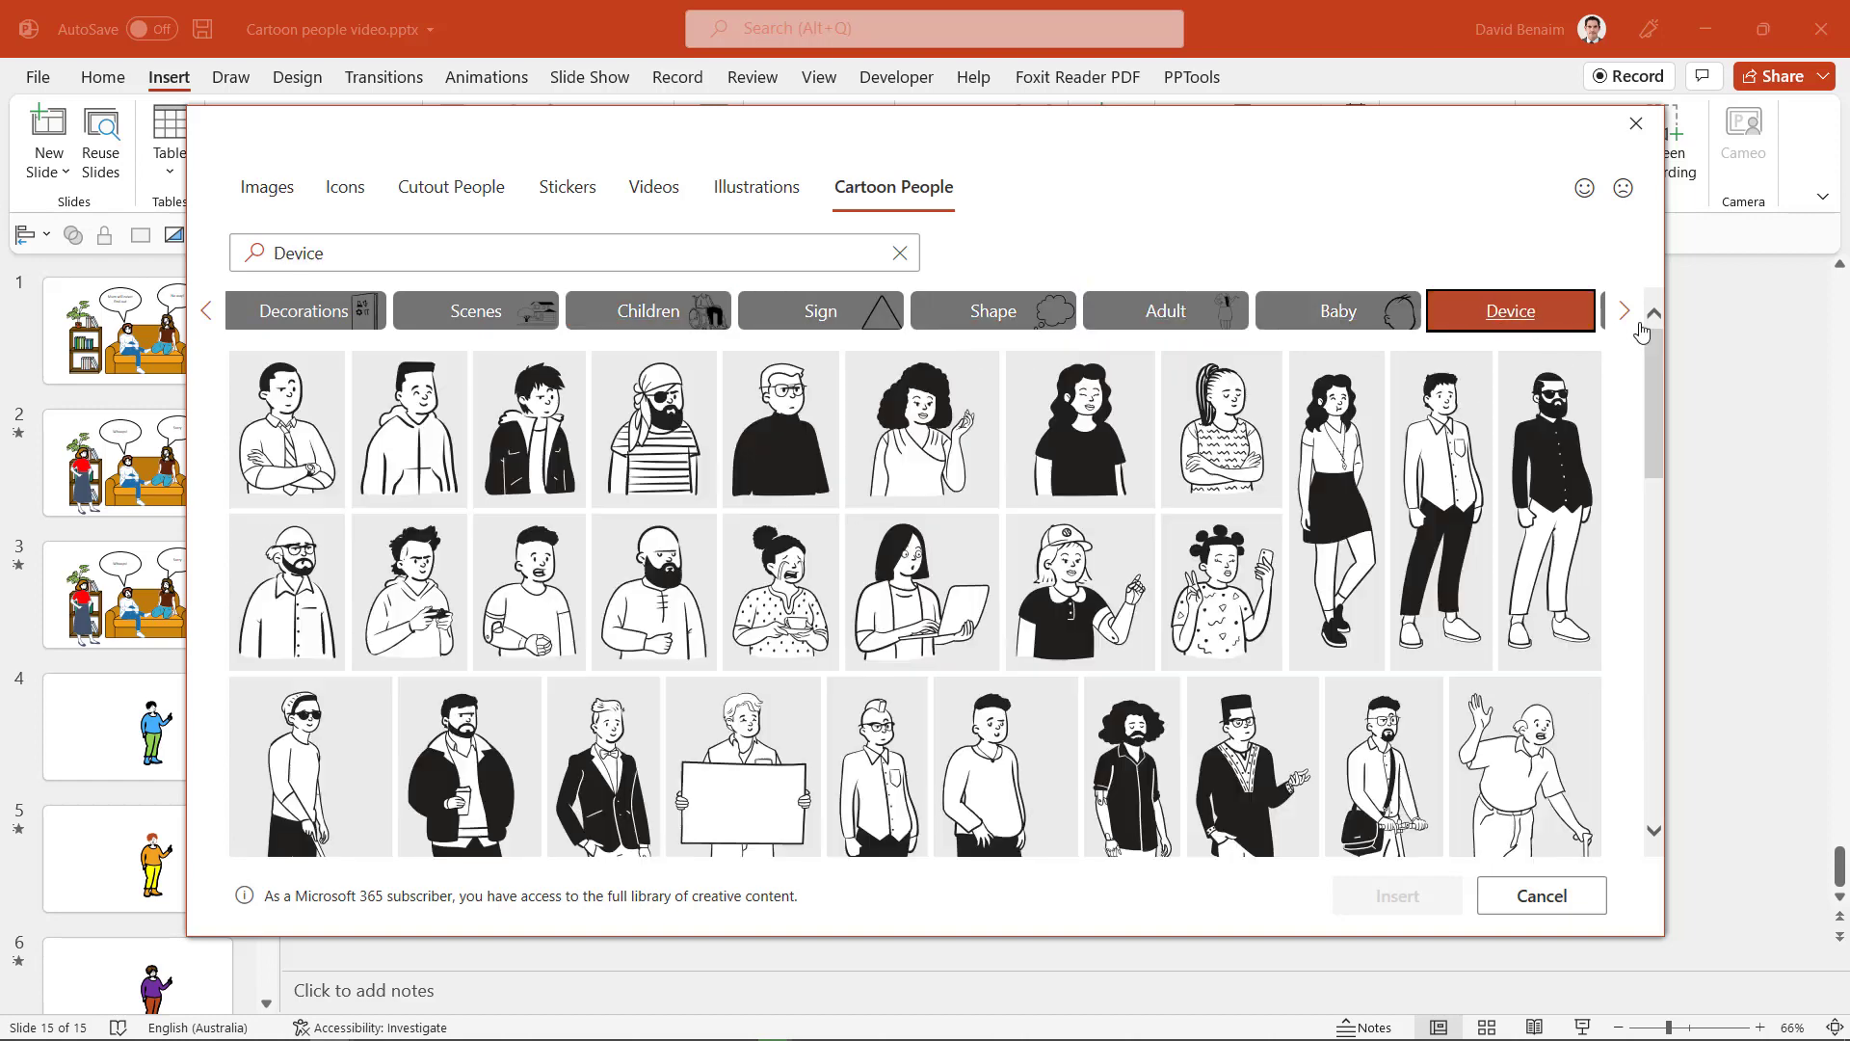
# Step: Scroll to the last categories and browse Copy Space and Gesturing
pyautogui.click(1625, 312)
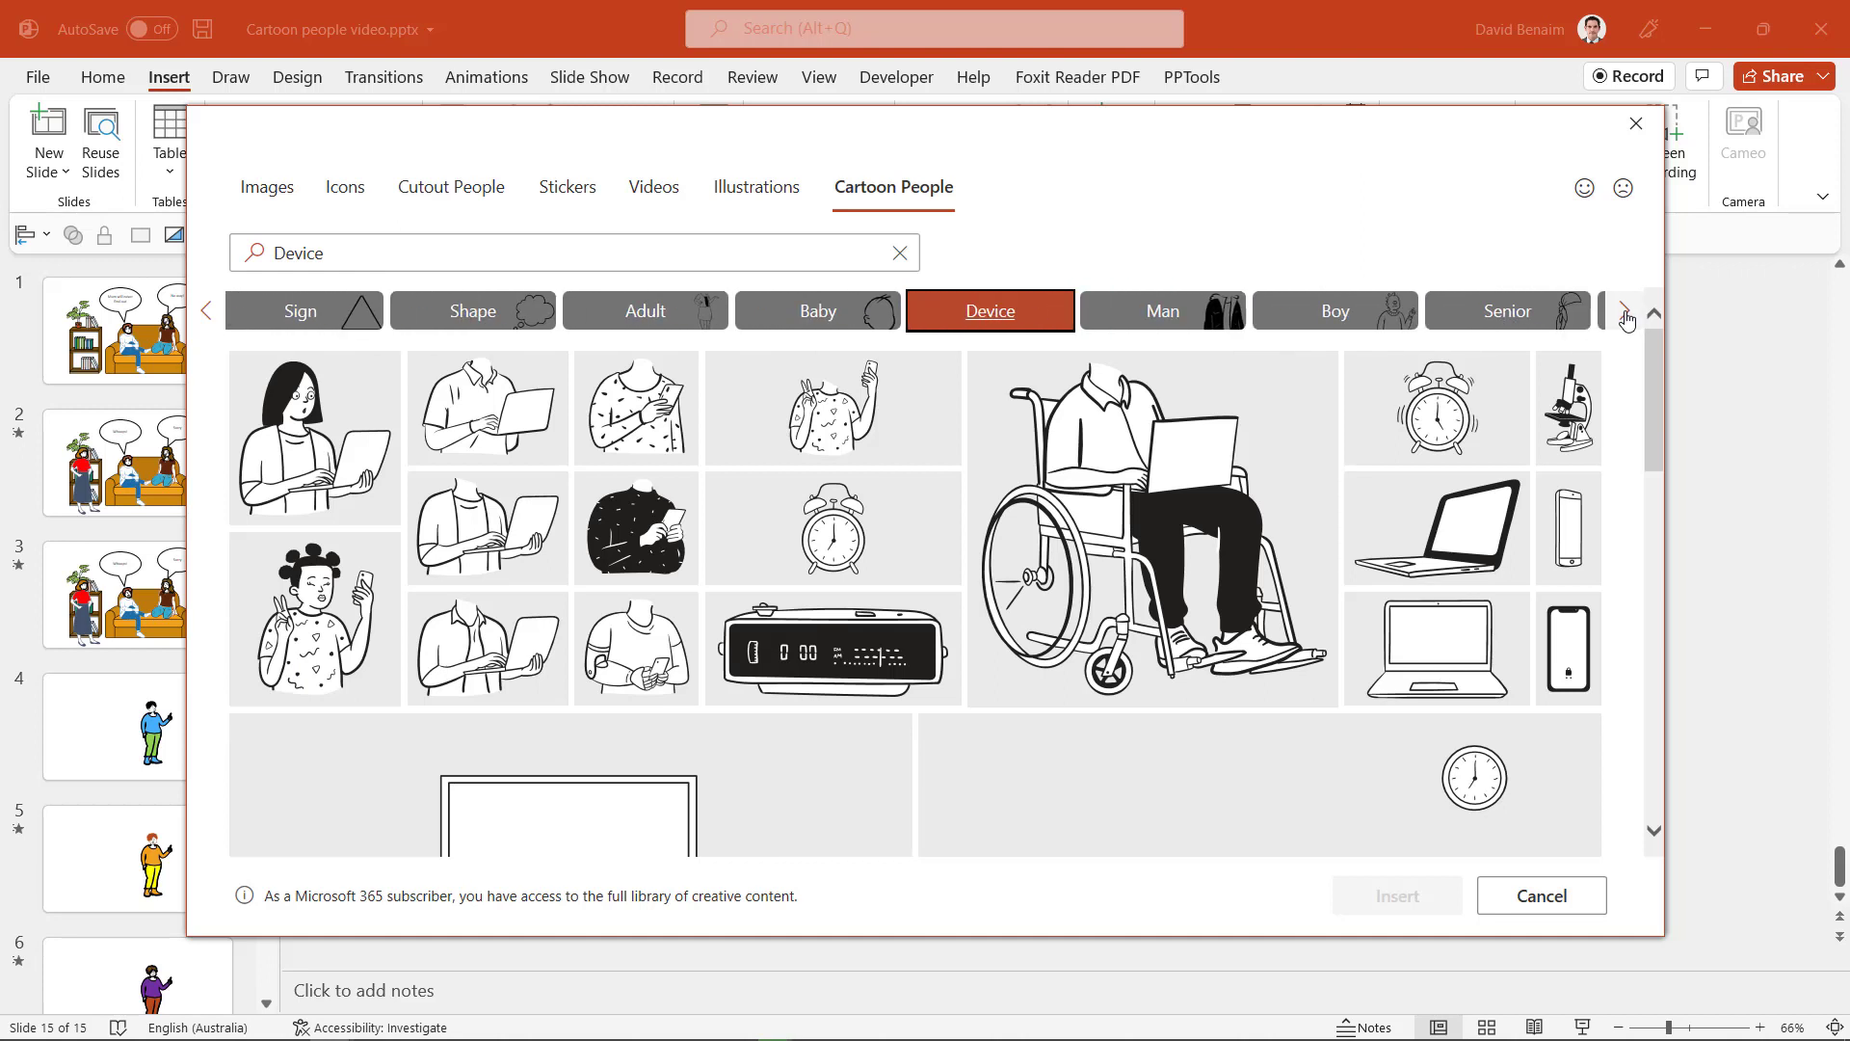
pyautogui.click(1626, 315)
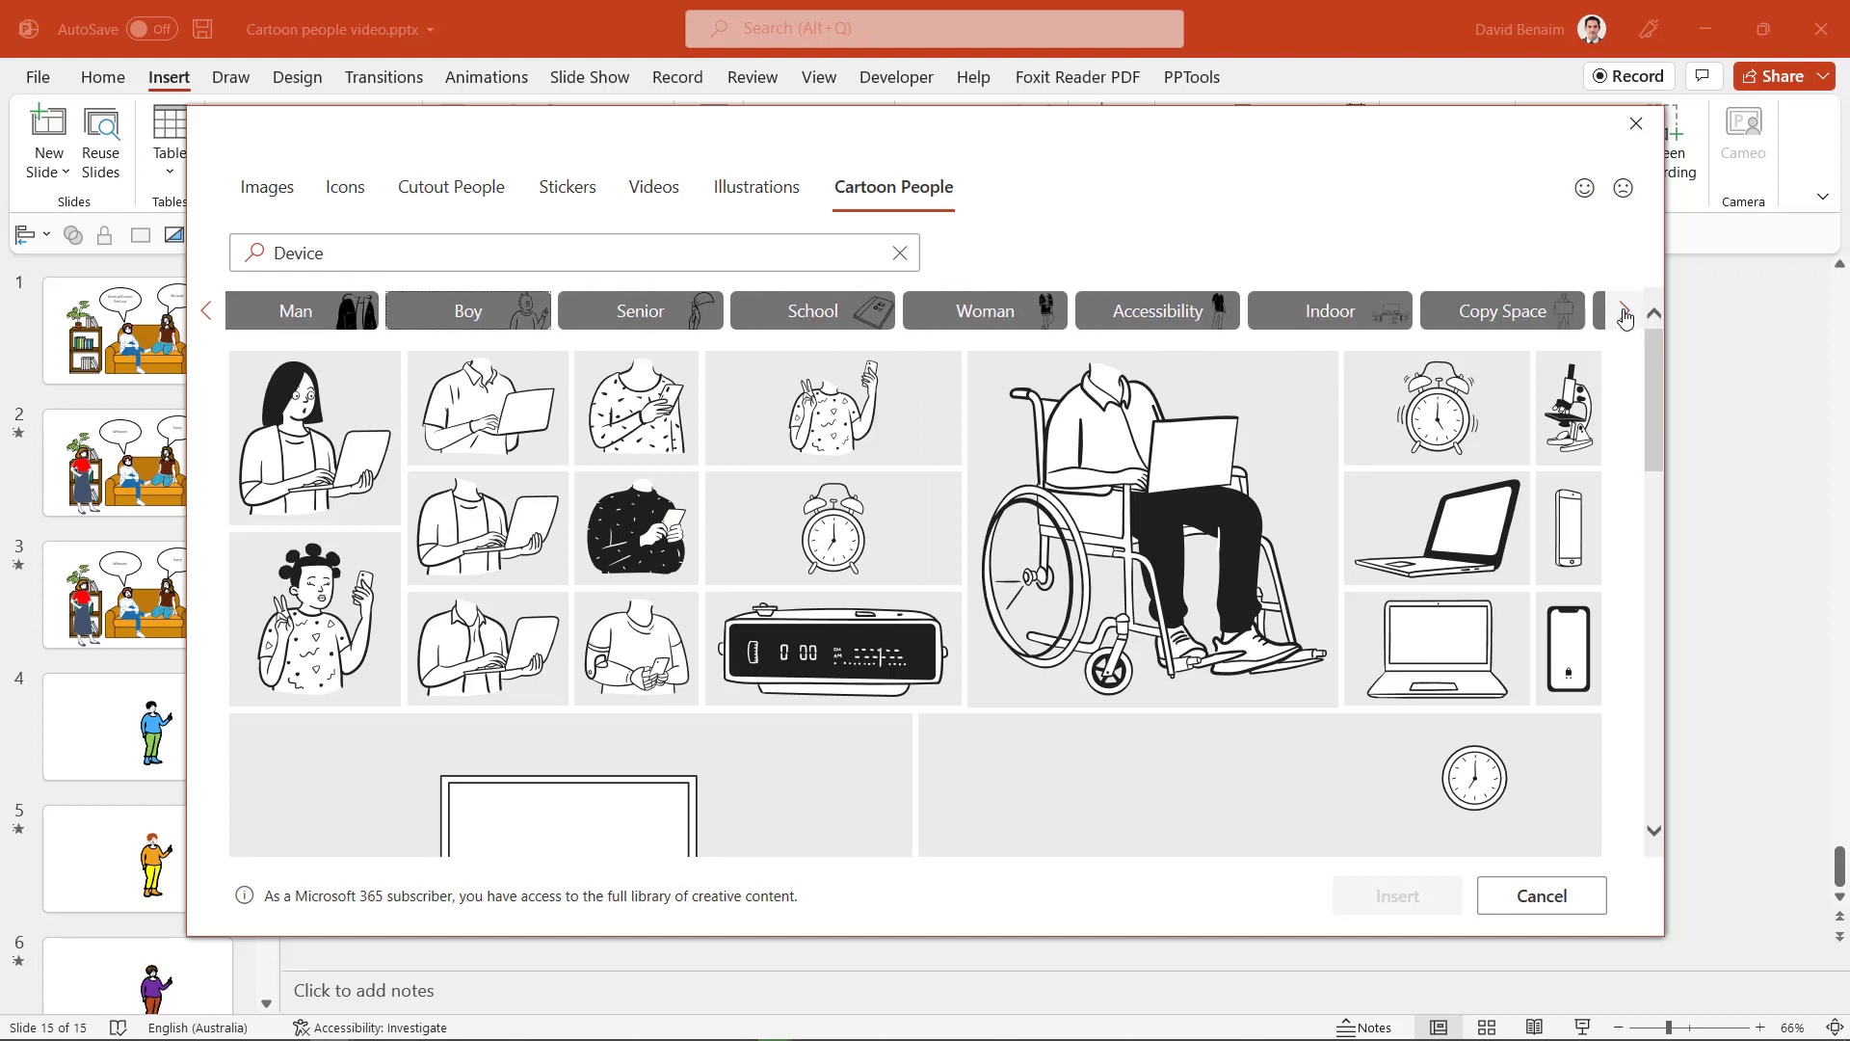
pyautogui.click(971, 325)
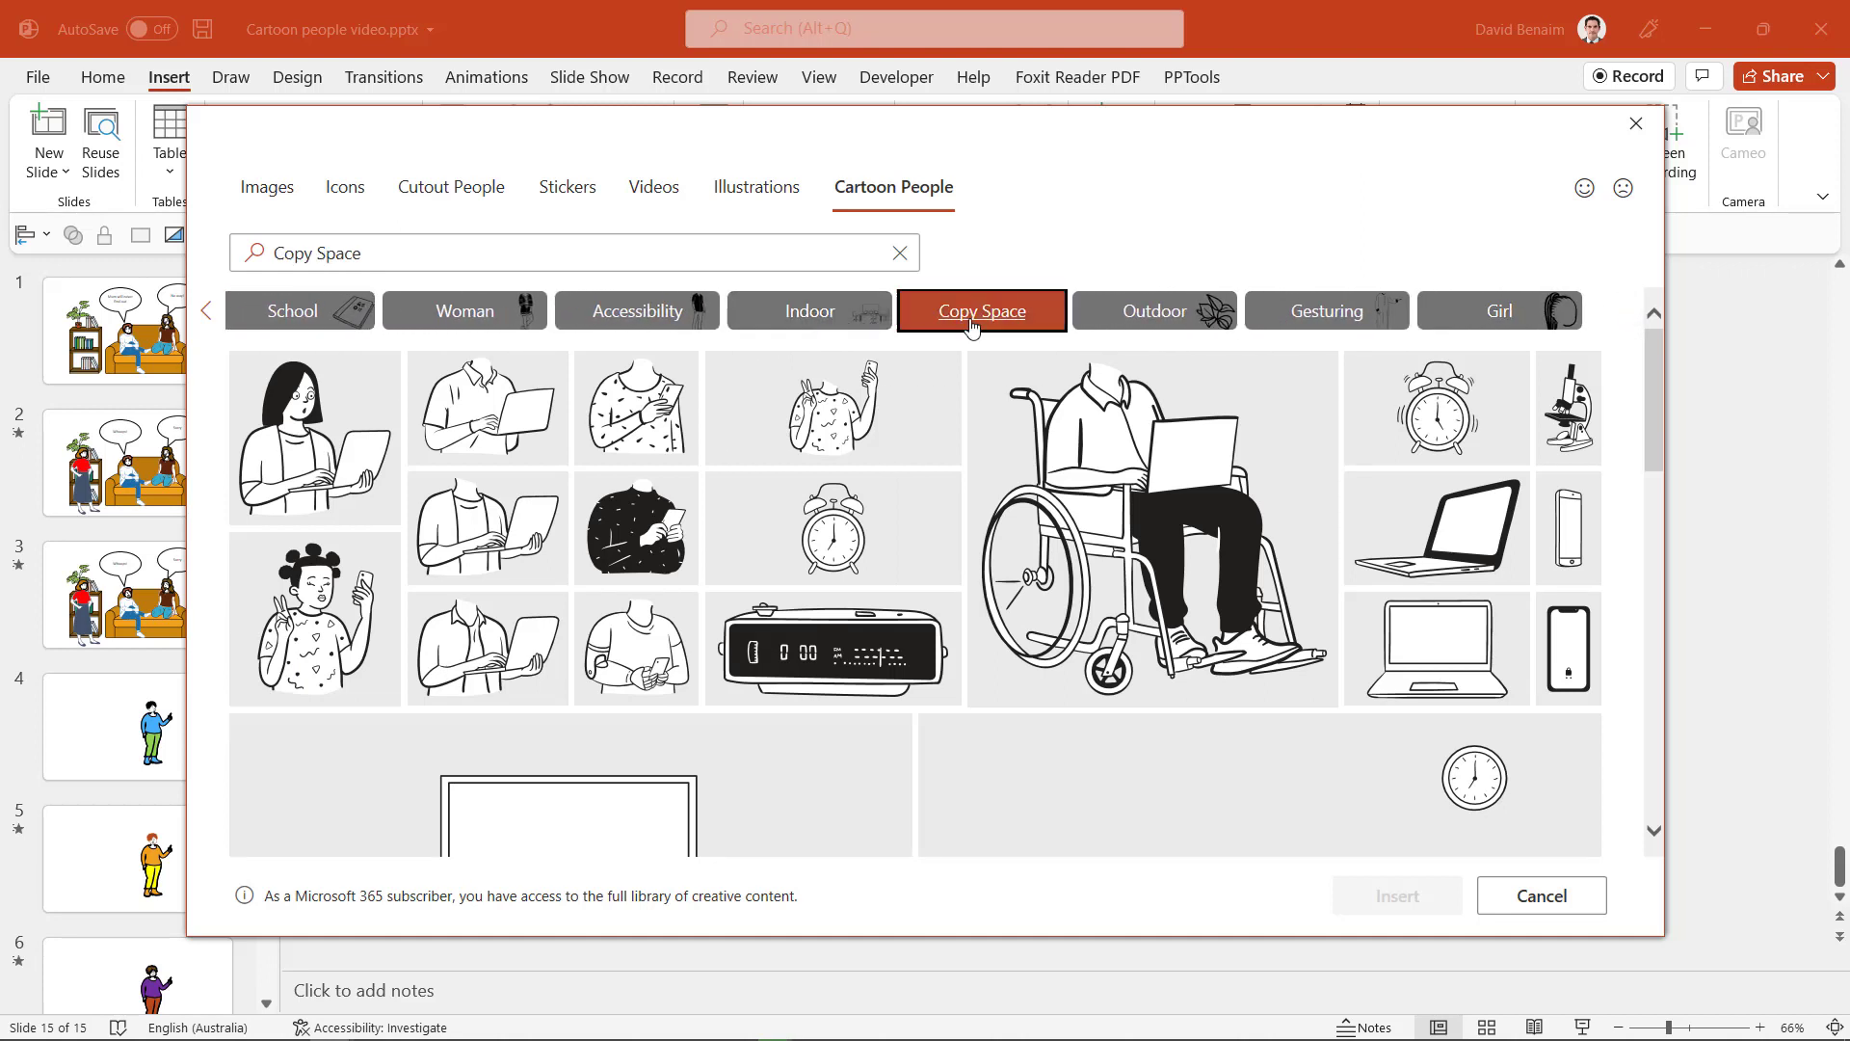
pyautogui.click(1352, 312)
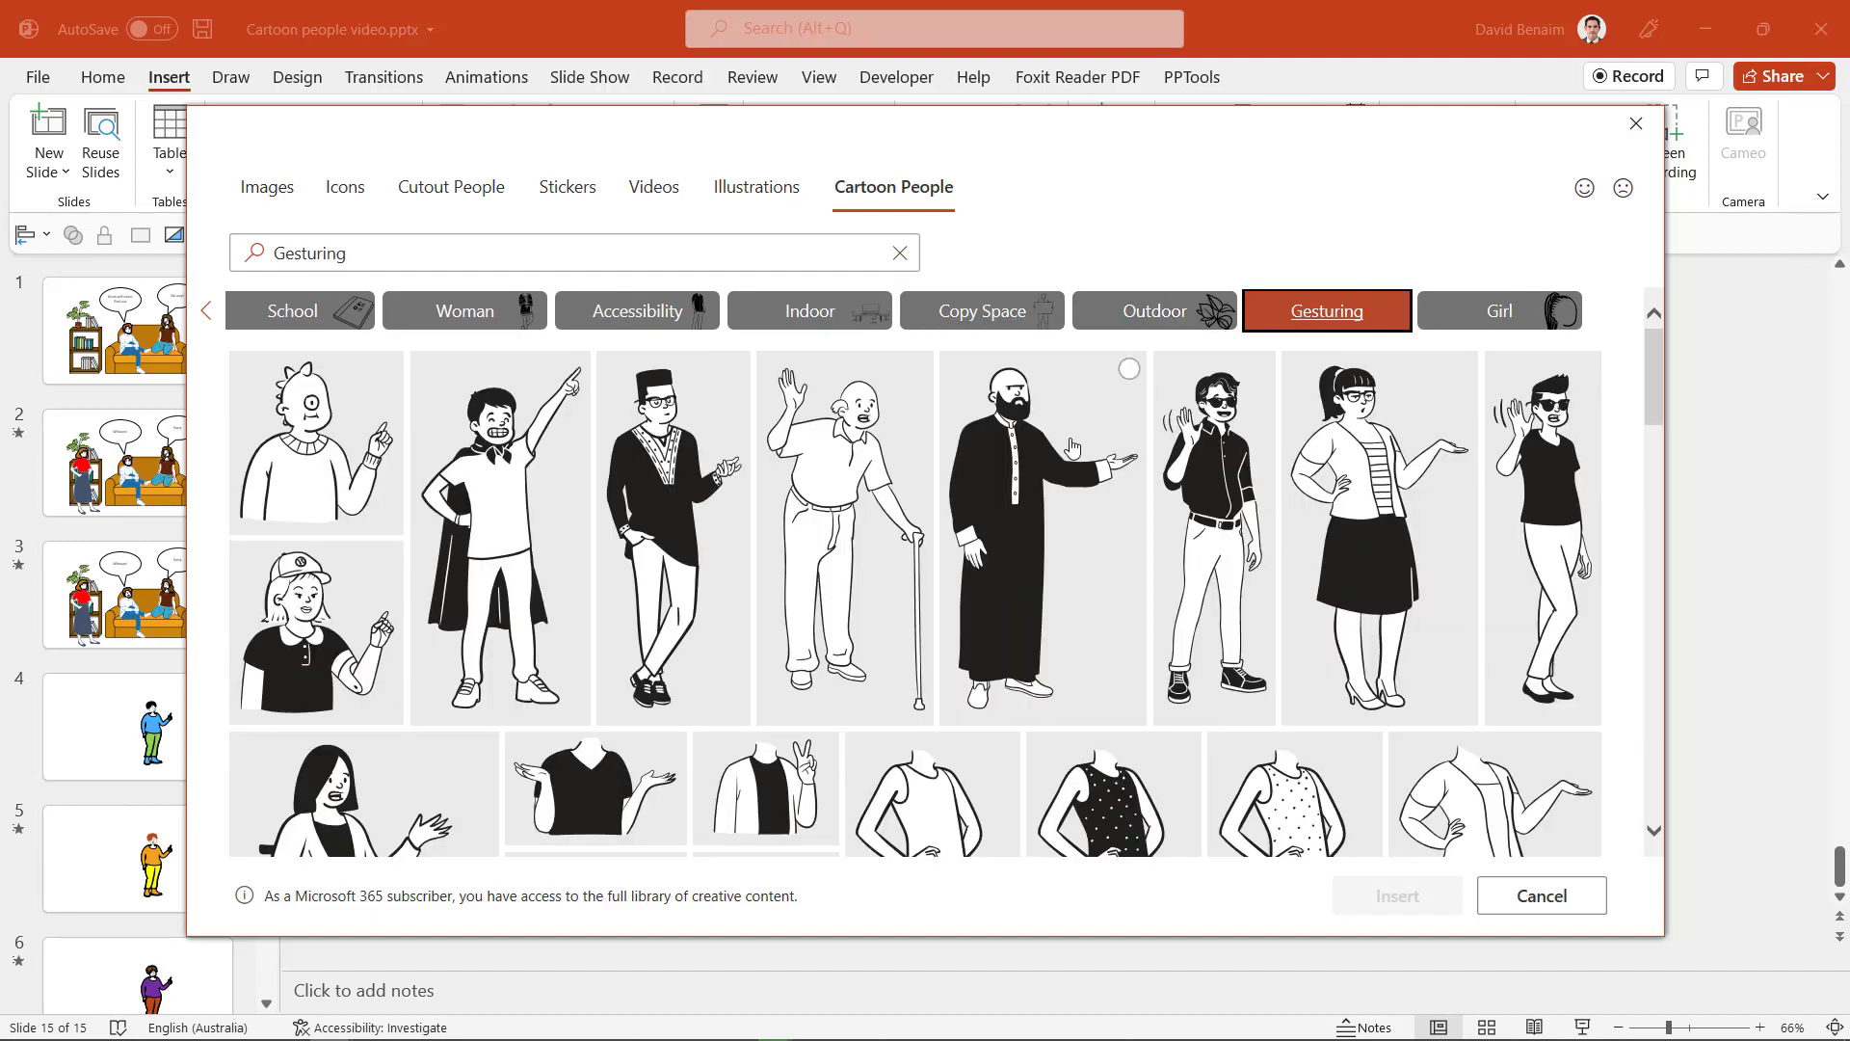
pyautogui.scroll(-10, 1072, 444)
pyautogui.scroll(10, 1073, 444)
# Step: Browse the Girl and Woman categories, ending on the School category
pyautogui.click(1625, 318)
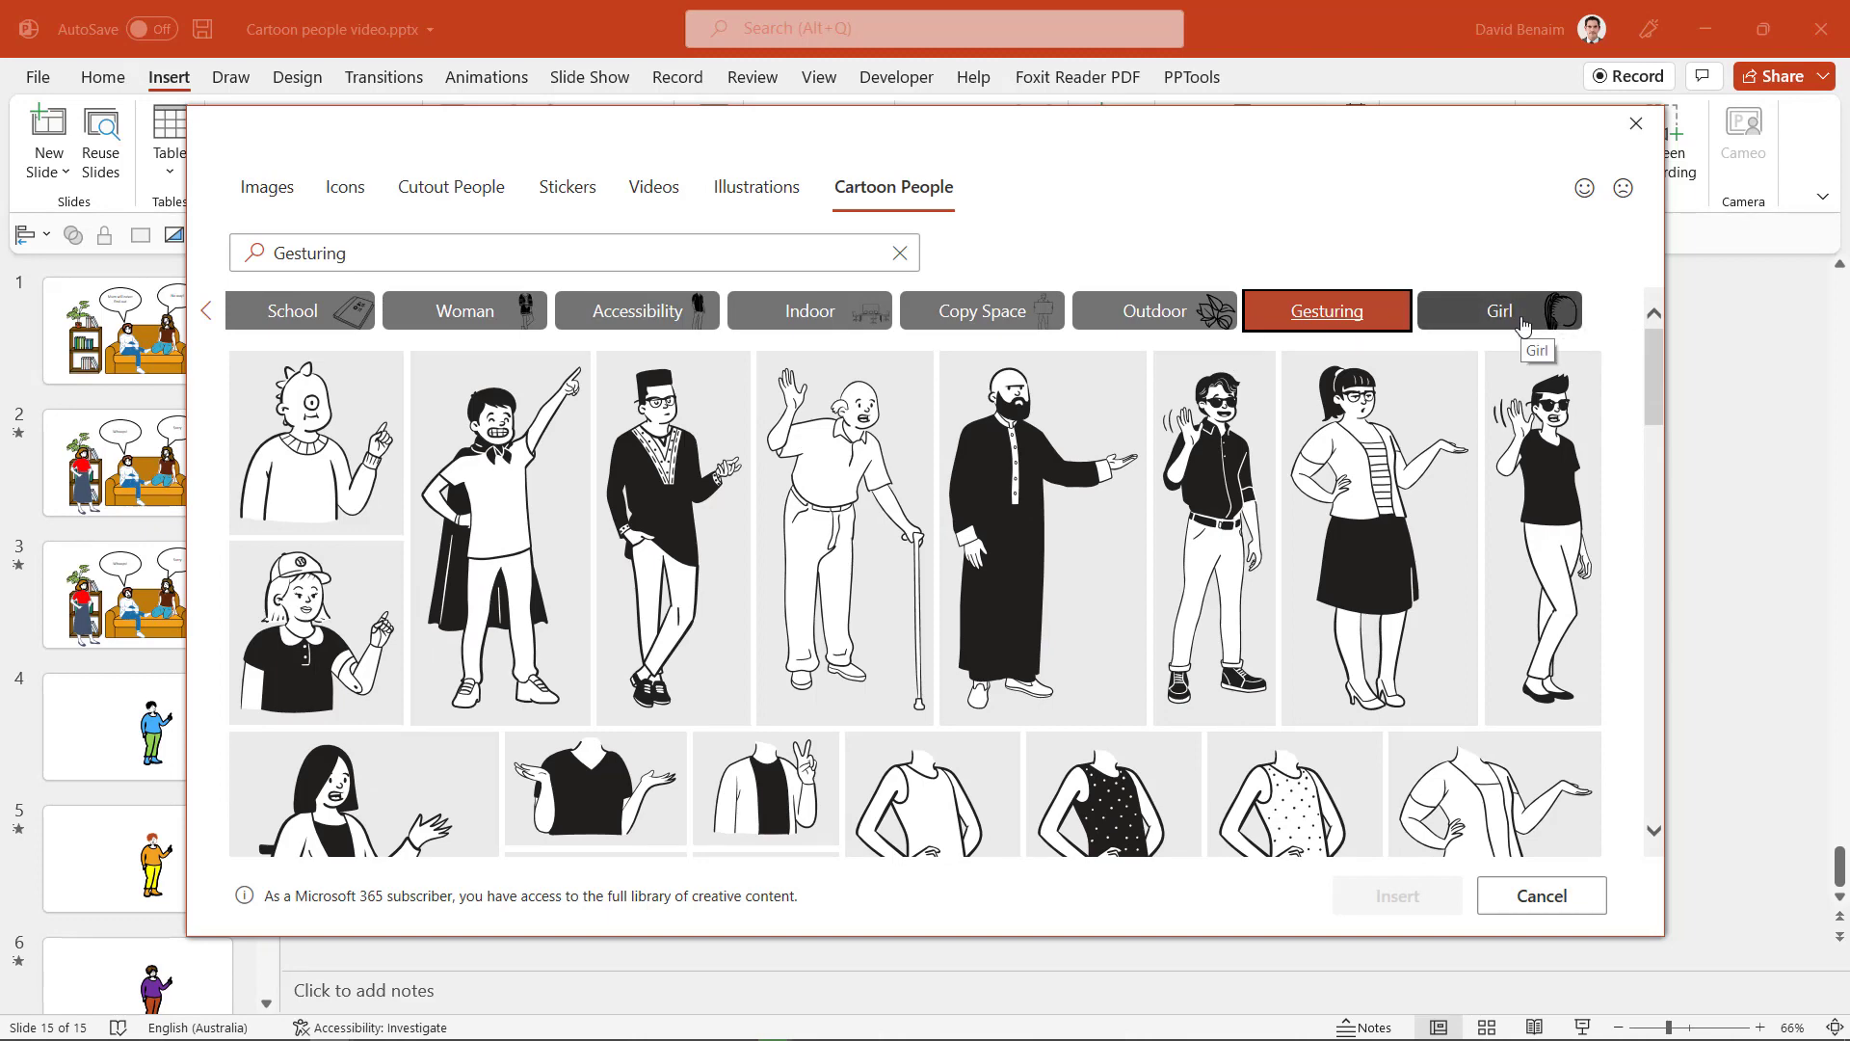
pyautogui.click(1525, 328)
pyautogui.click(453, 327)
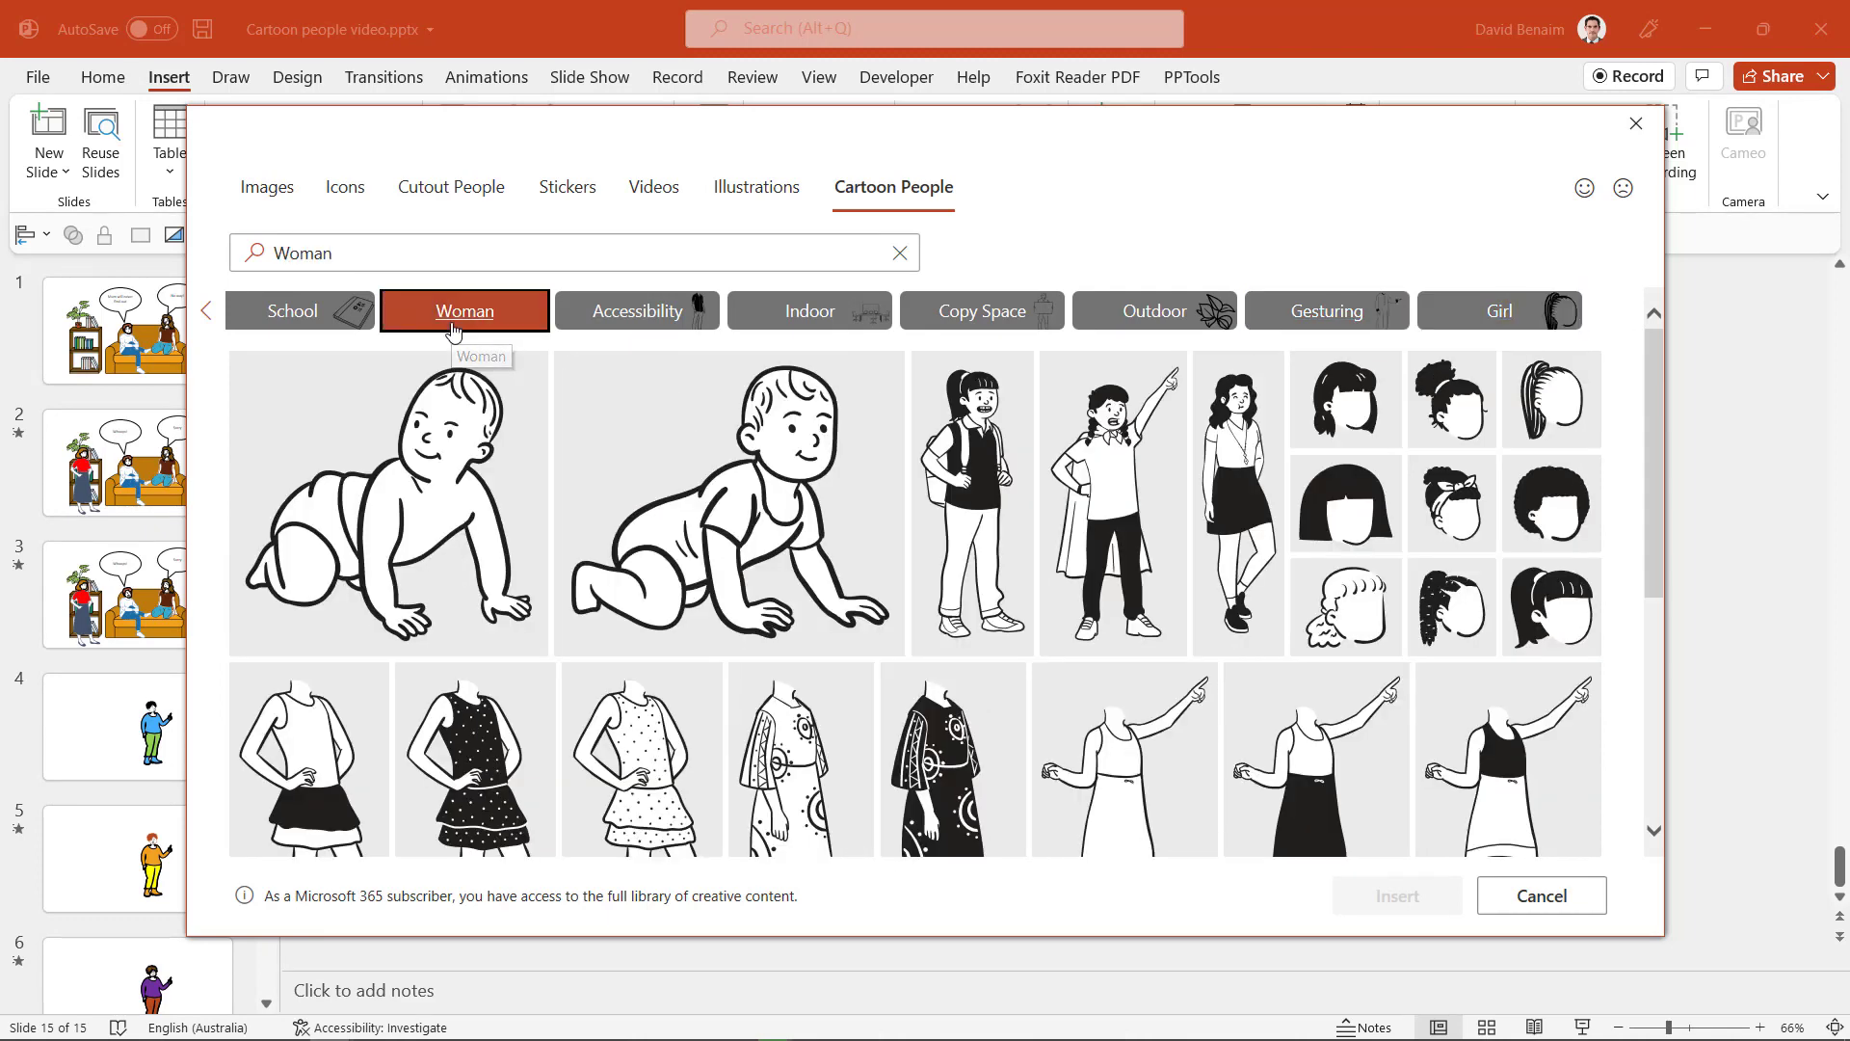
pyautogui.click(305, 322)
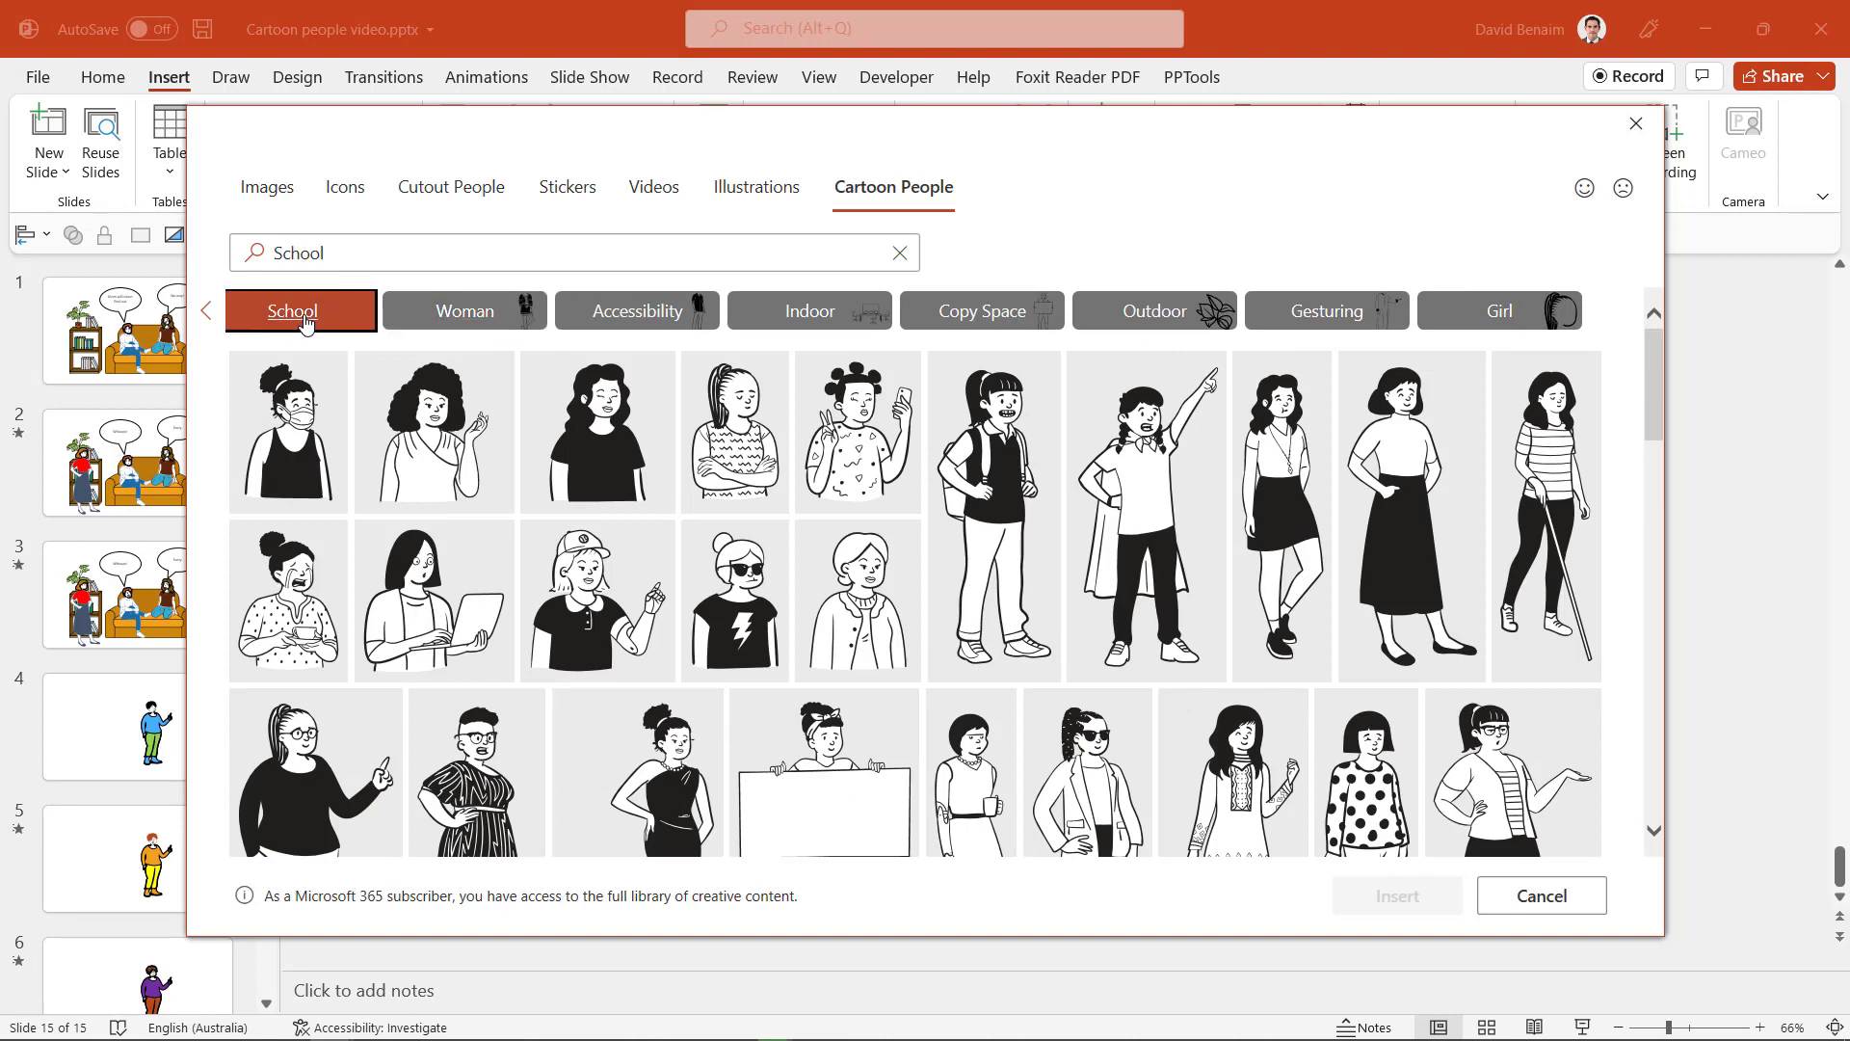
pyautogui.click(355, 251)
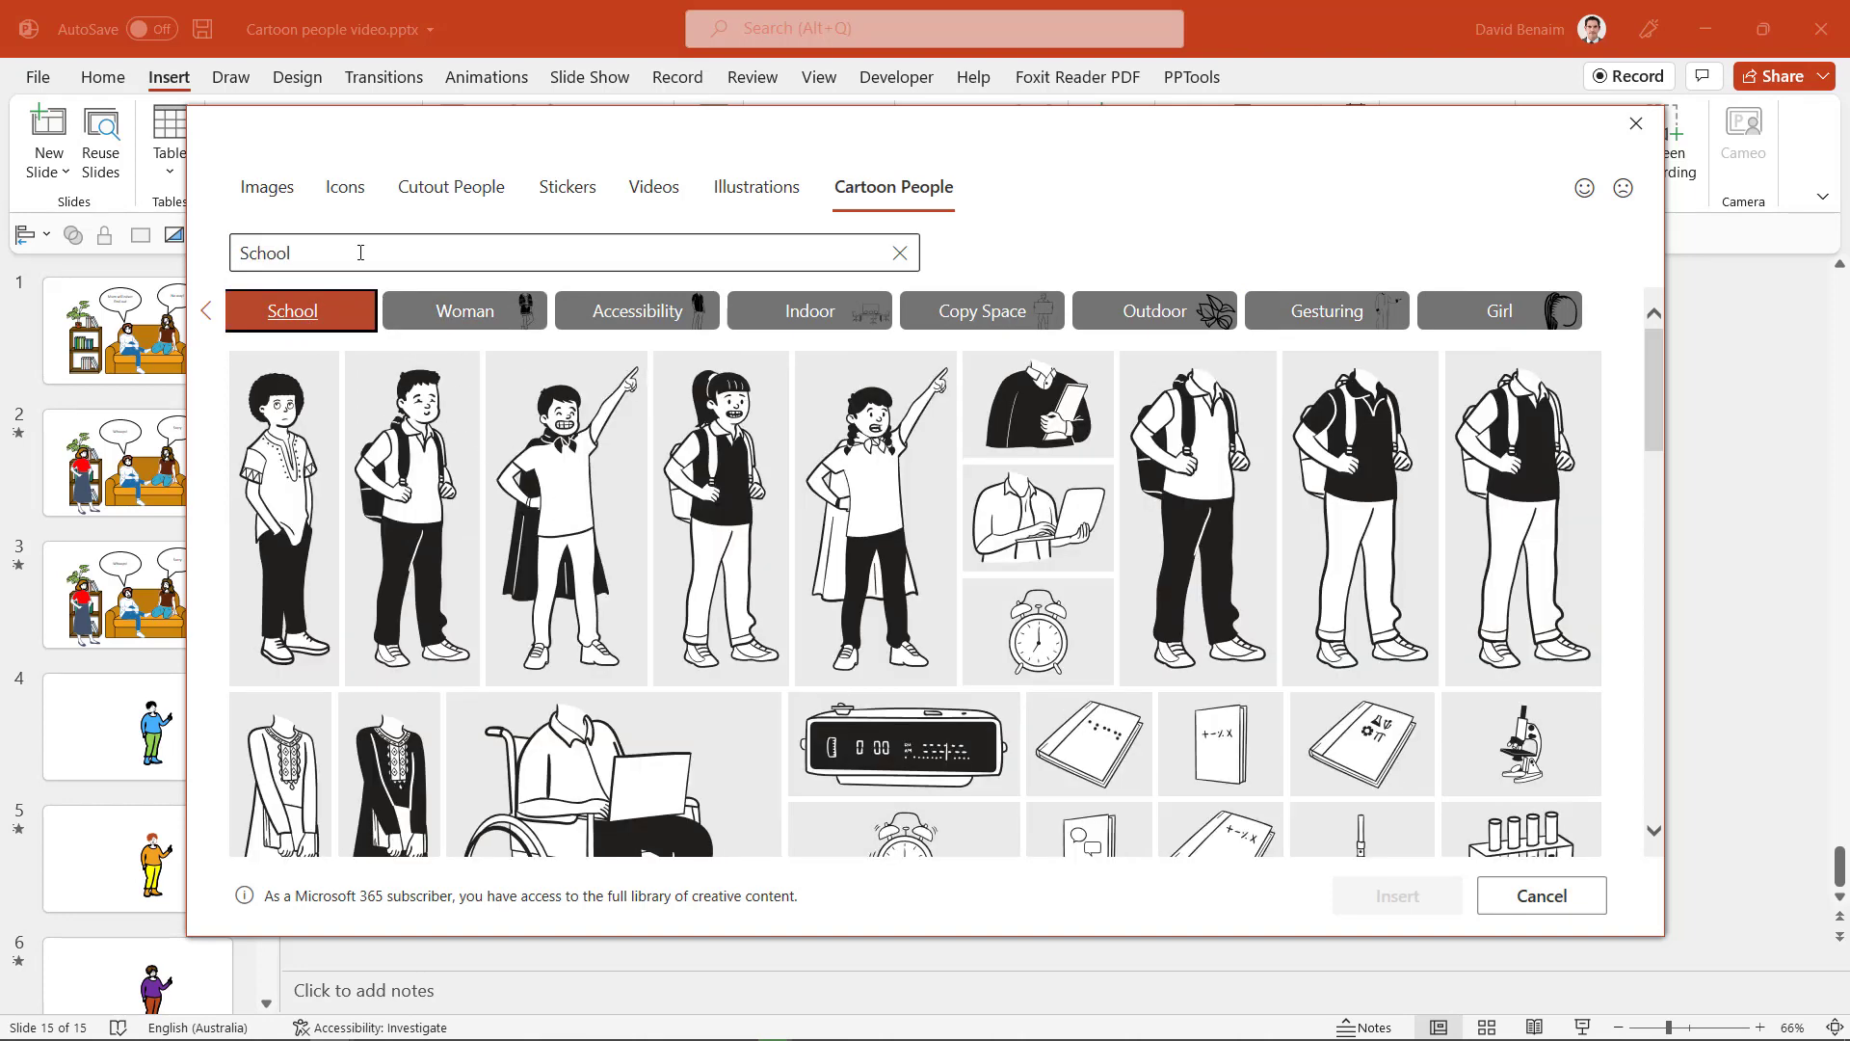
# Step: Search the Cartoon People library for 'happy', then 'angry', then clear the search
pyautogui.hotkey('ctrl', 'a')
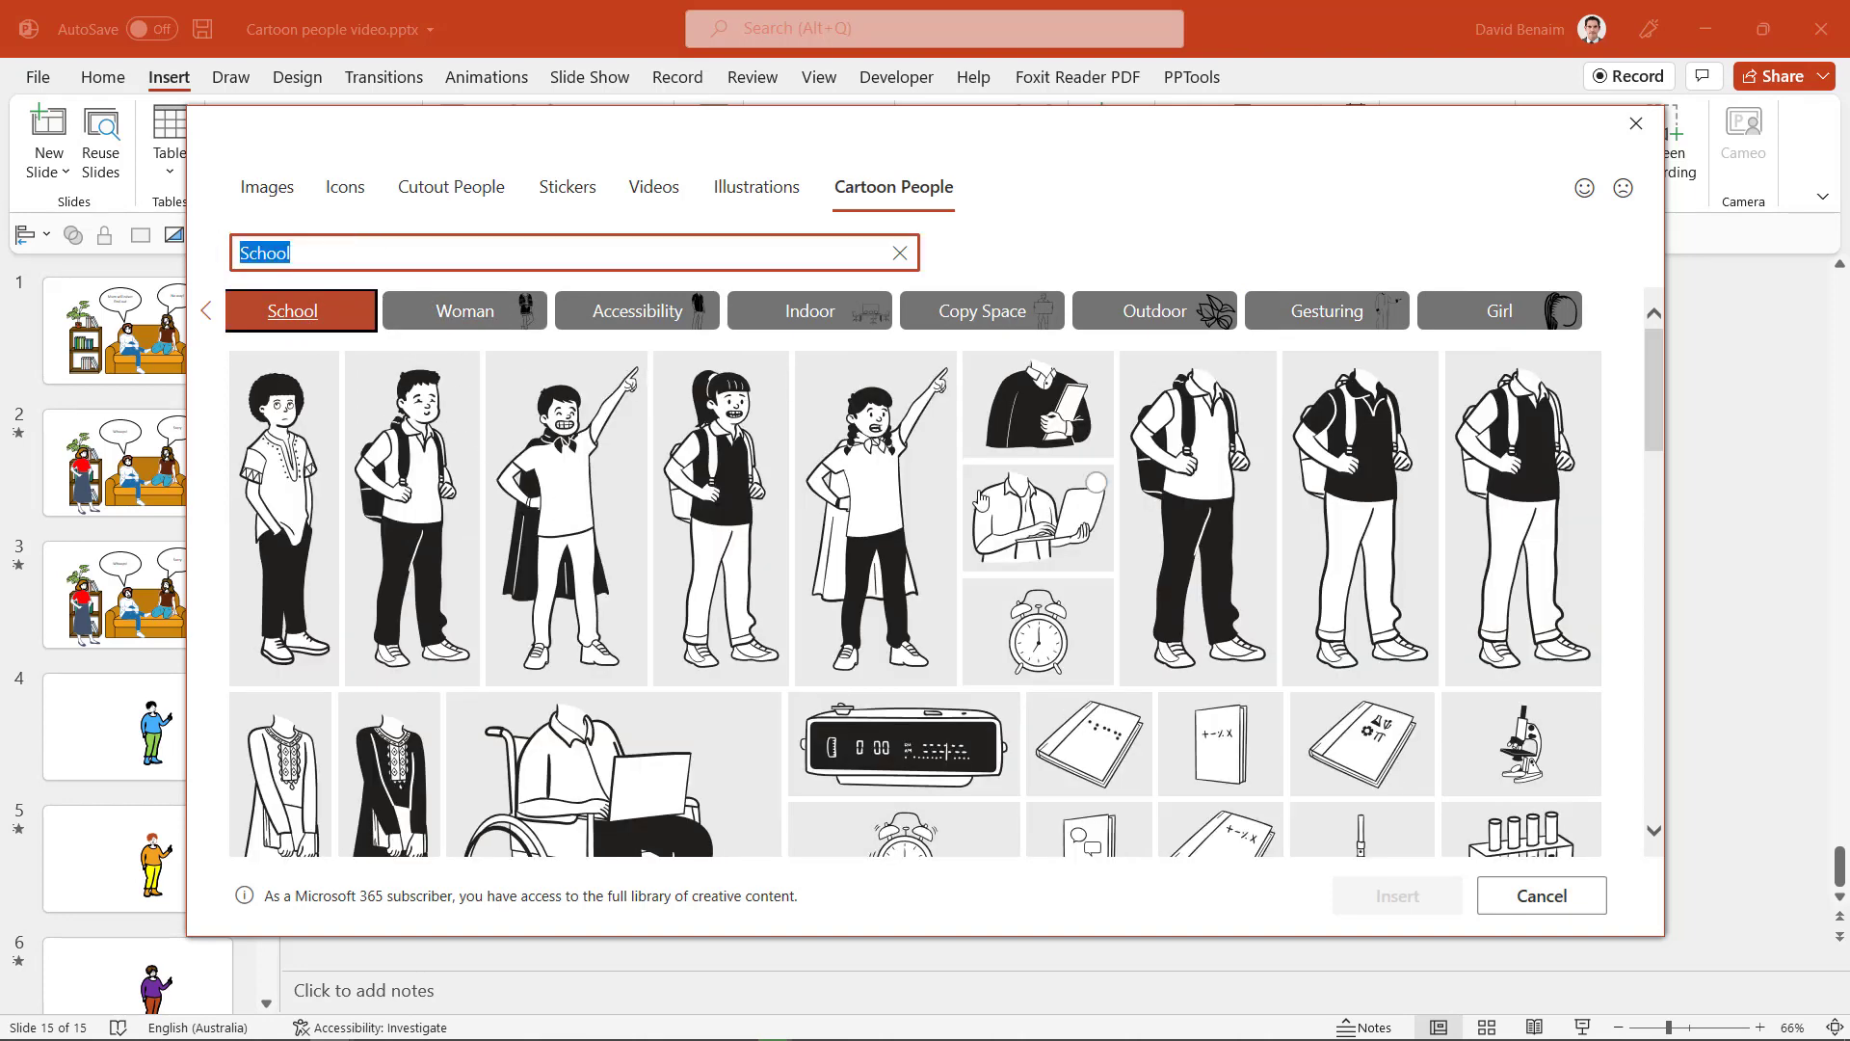
pyautogui.write('a')
pyautogui.press('BackSpace')
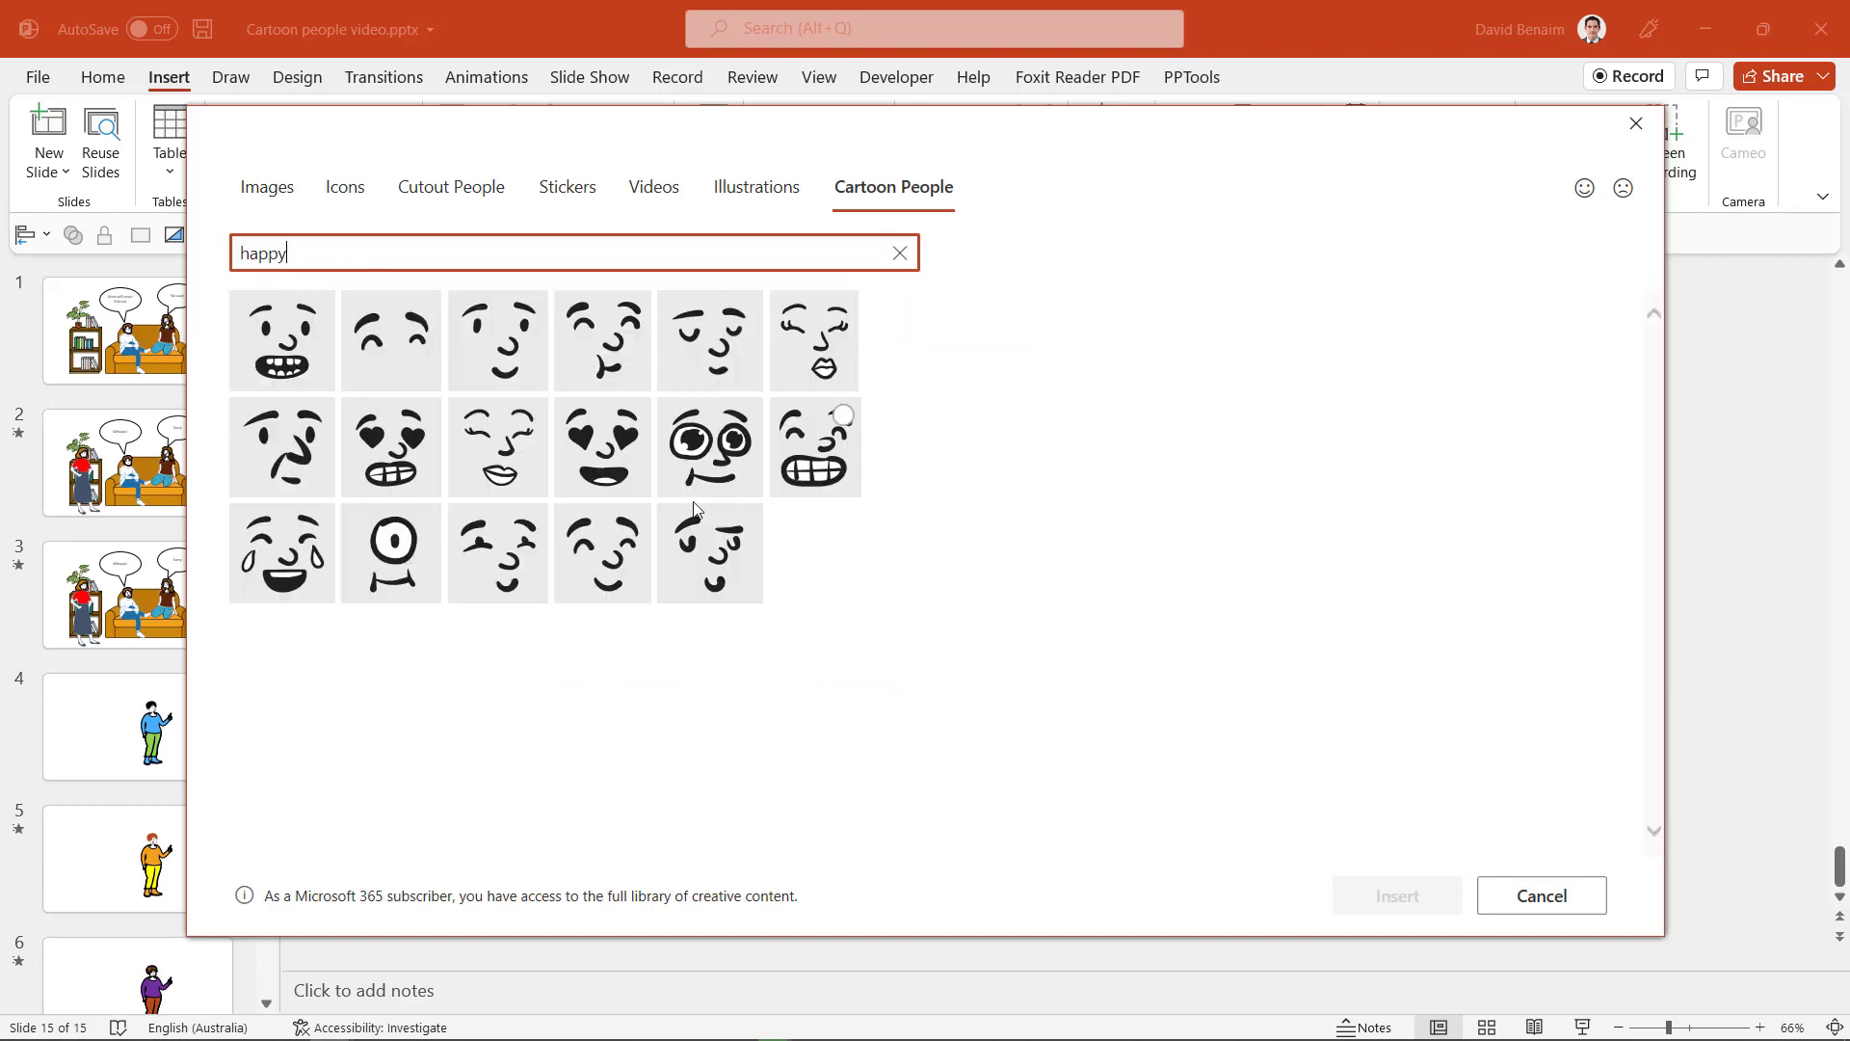
pyautogui.doubleClick(271, 252)
pyautogui.write('angry')
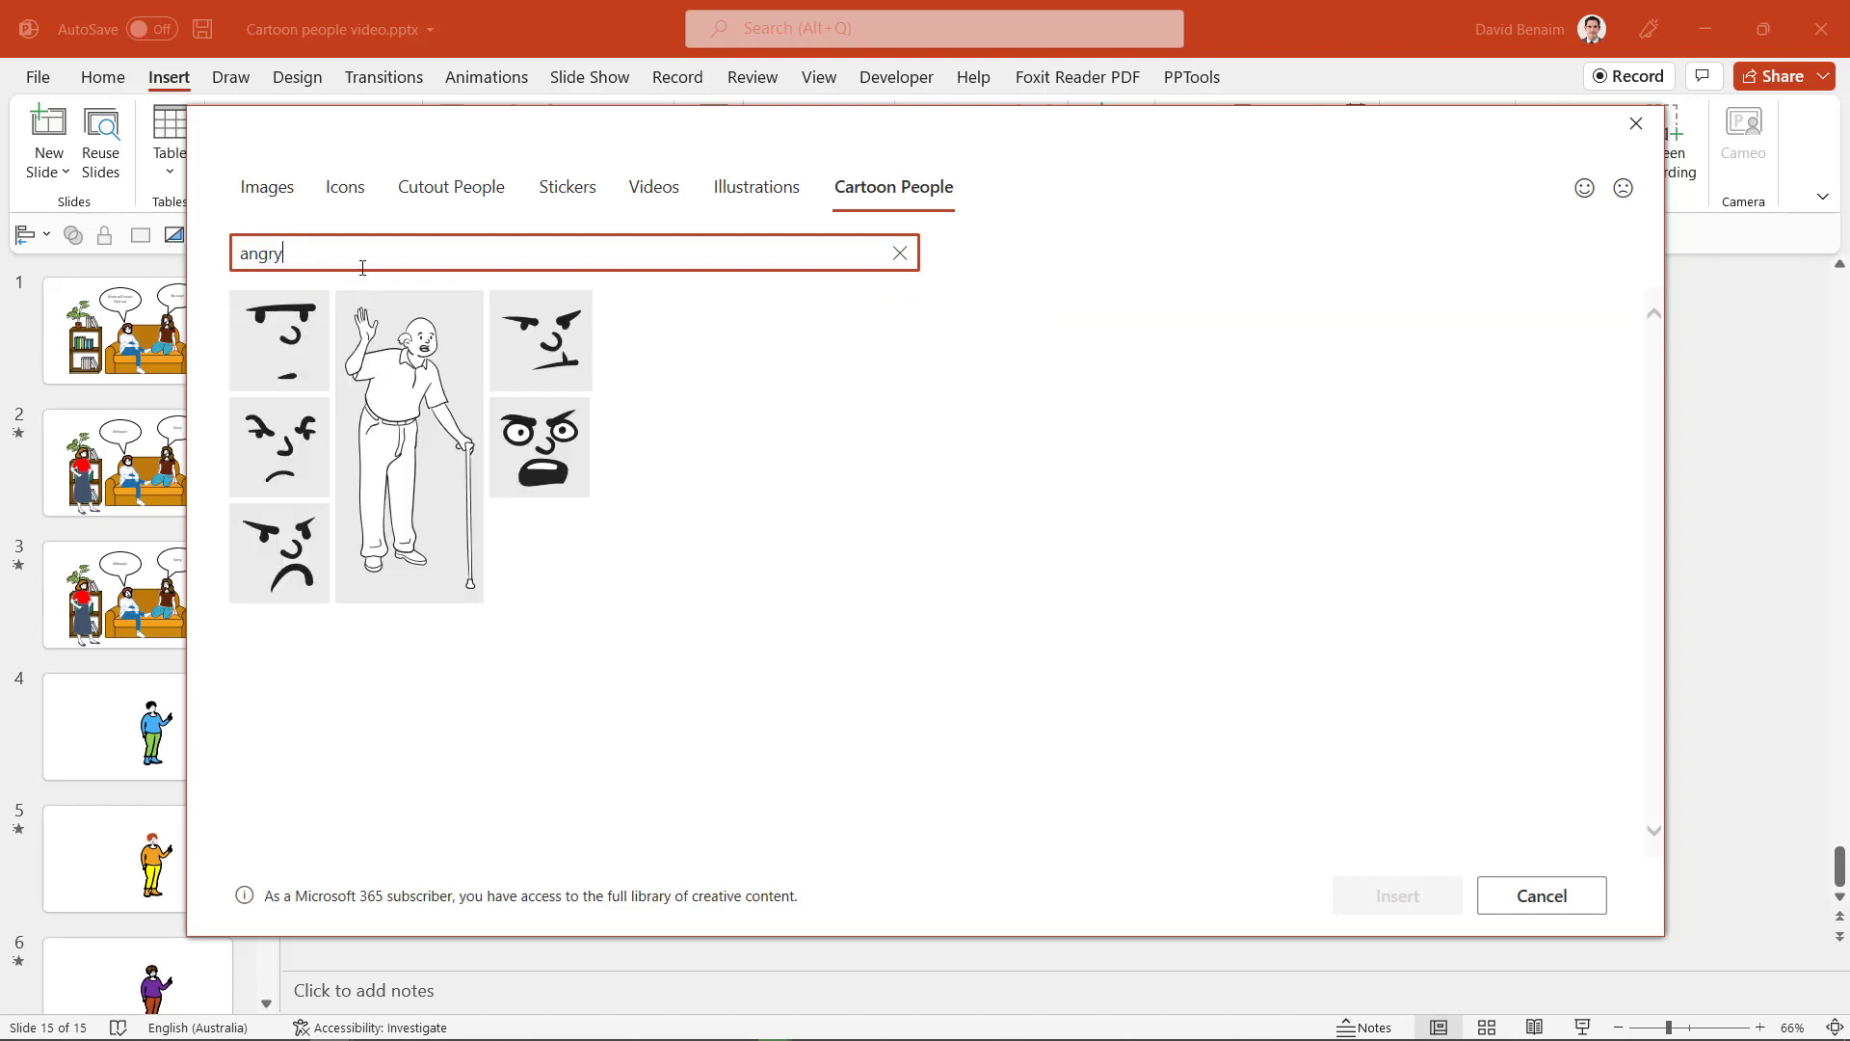
pyautogui.hotkey('ctrl', 'a')
pyautogui.press('BackSpace')
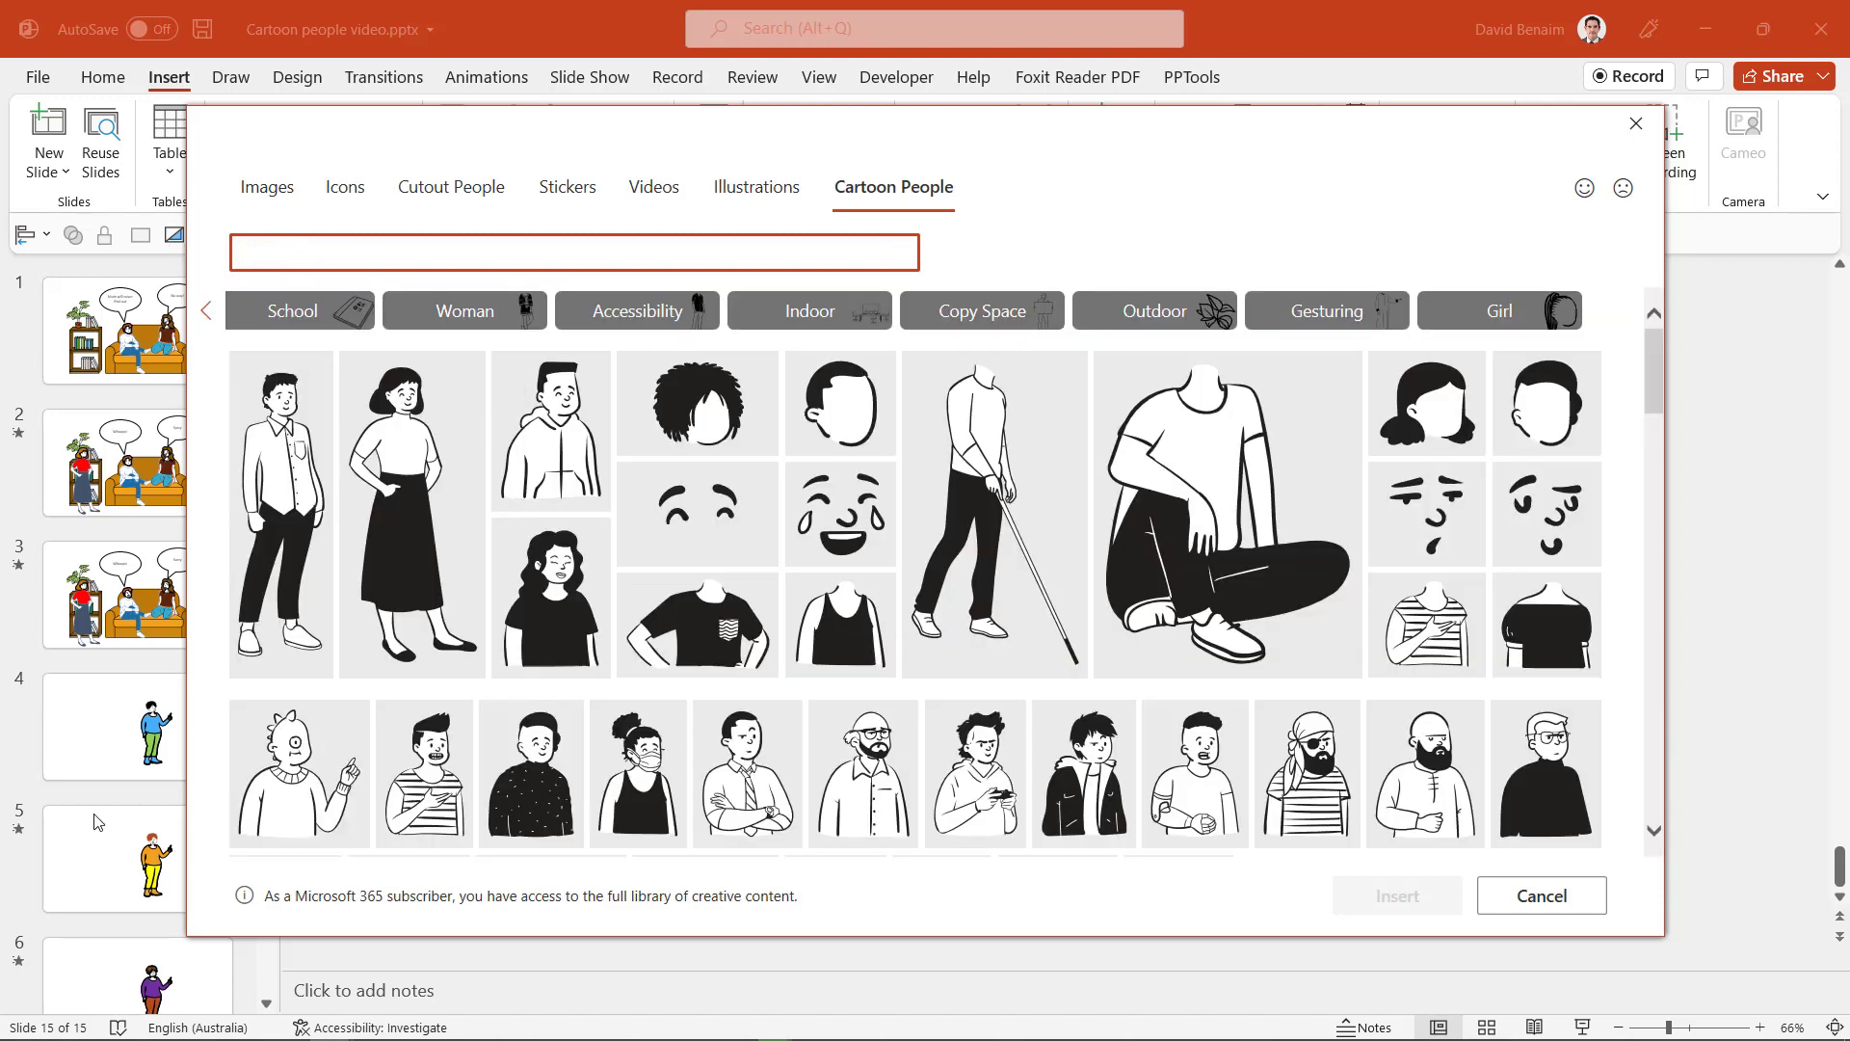
# Step: Scroll through the Cutout People photo collection
pyautogui.click(465, 202)
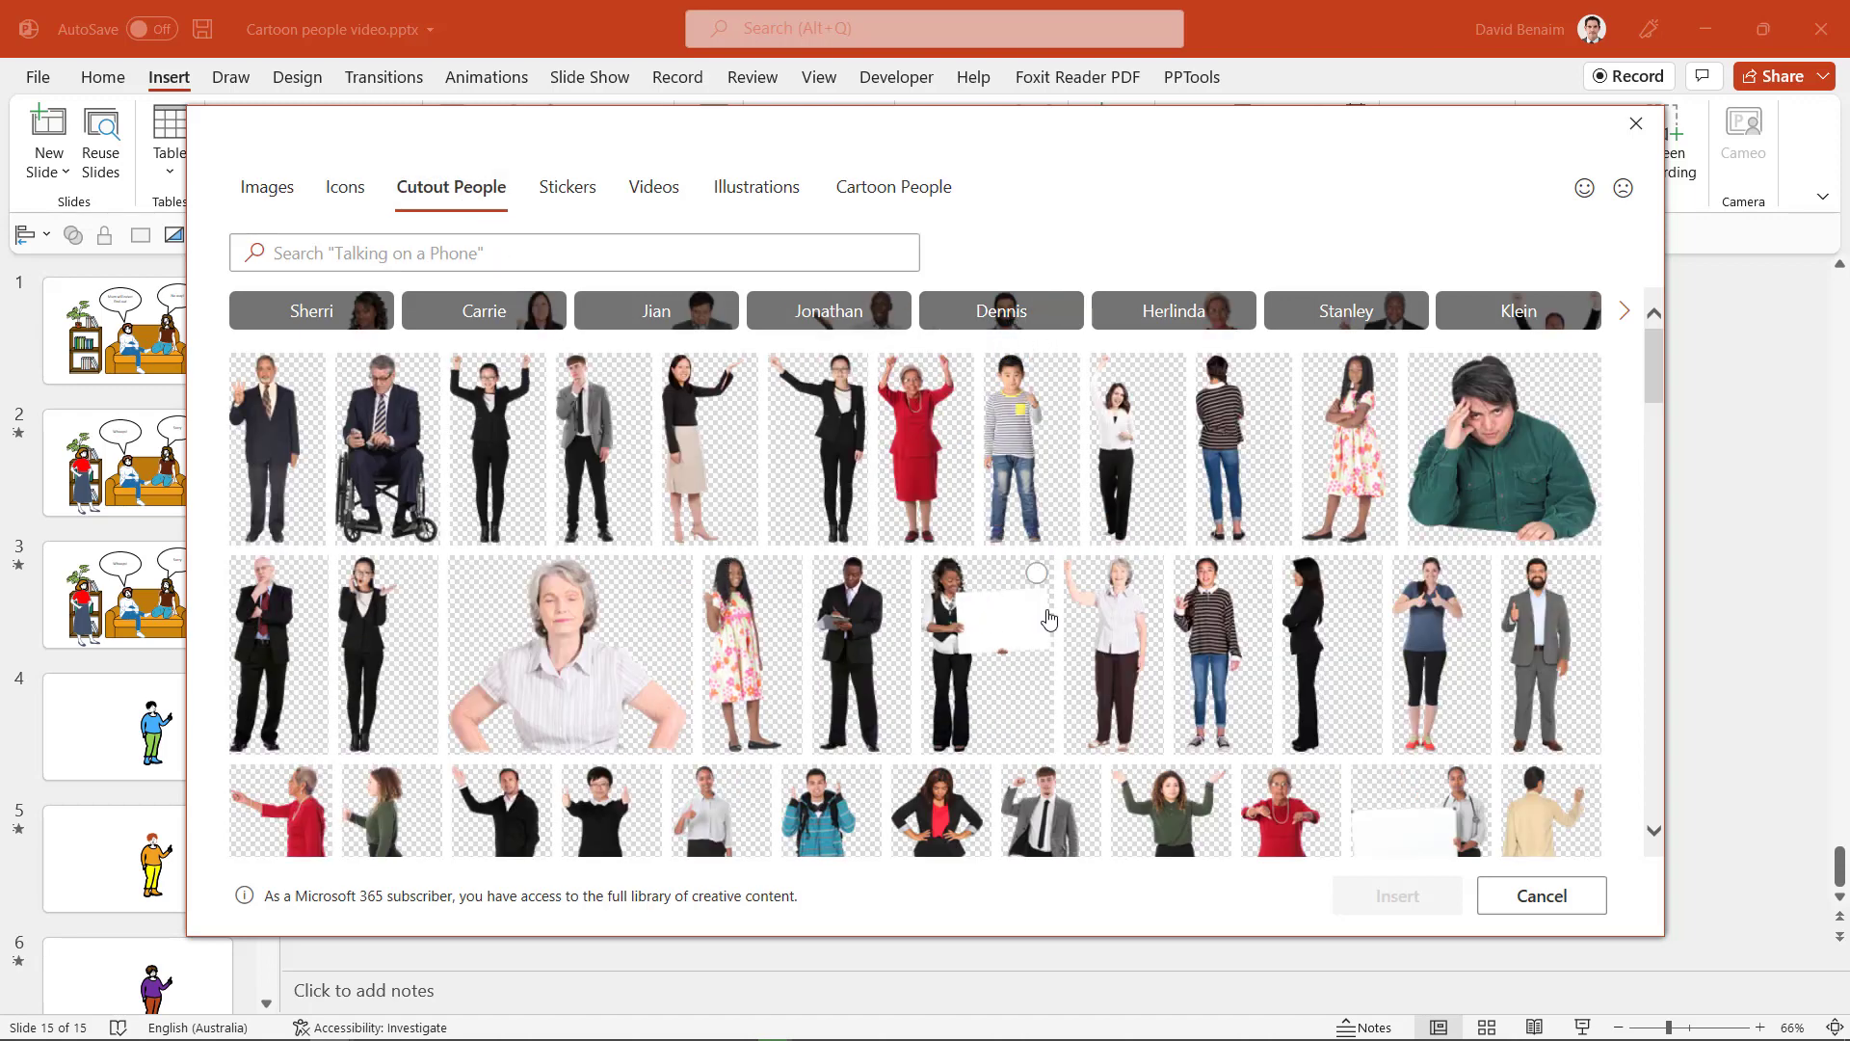
pyautogui.scroll(-5, 1045, 607)
pyautogui.scroll(-10, 1046, 602)
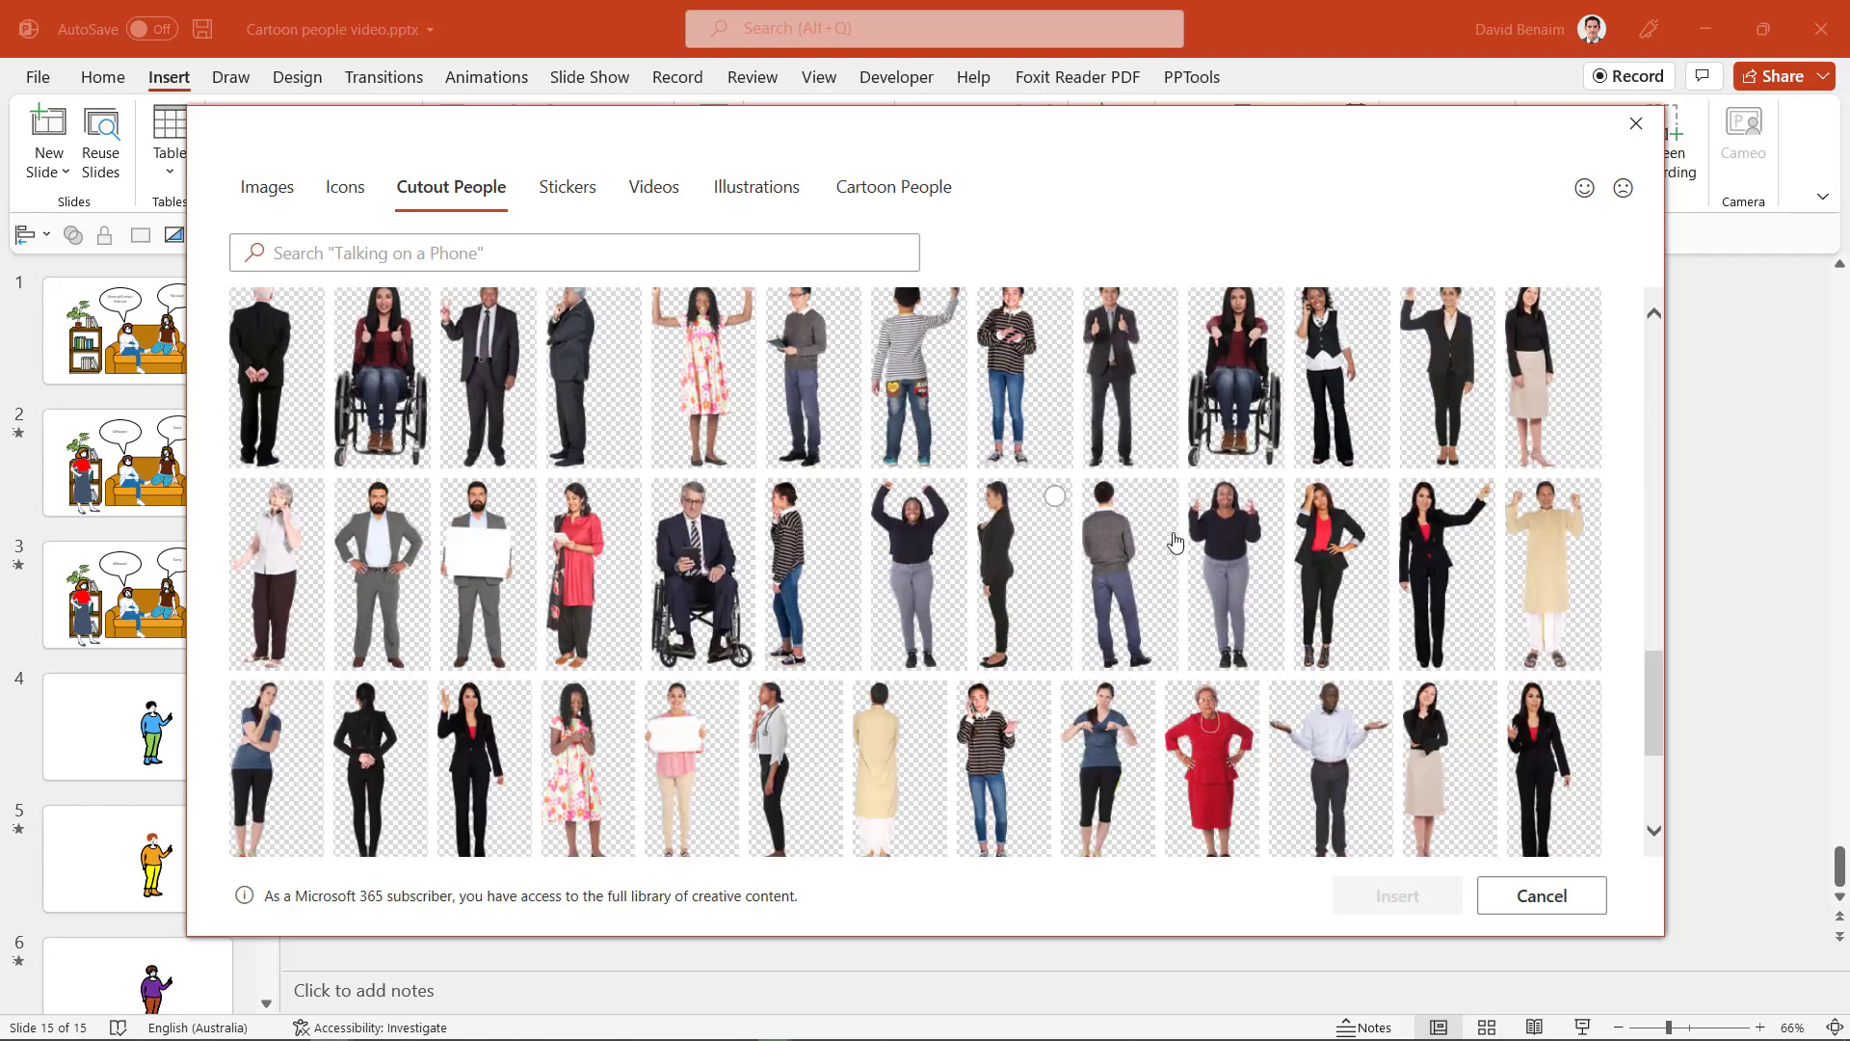
# Step: Browse the Stickers collection, picking and then unpicking the orange dog sticker
pyautogui.click(565, 202)
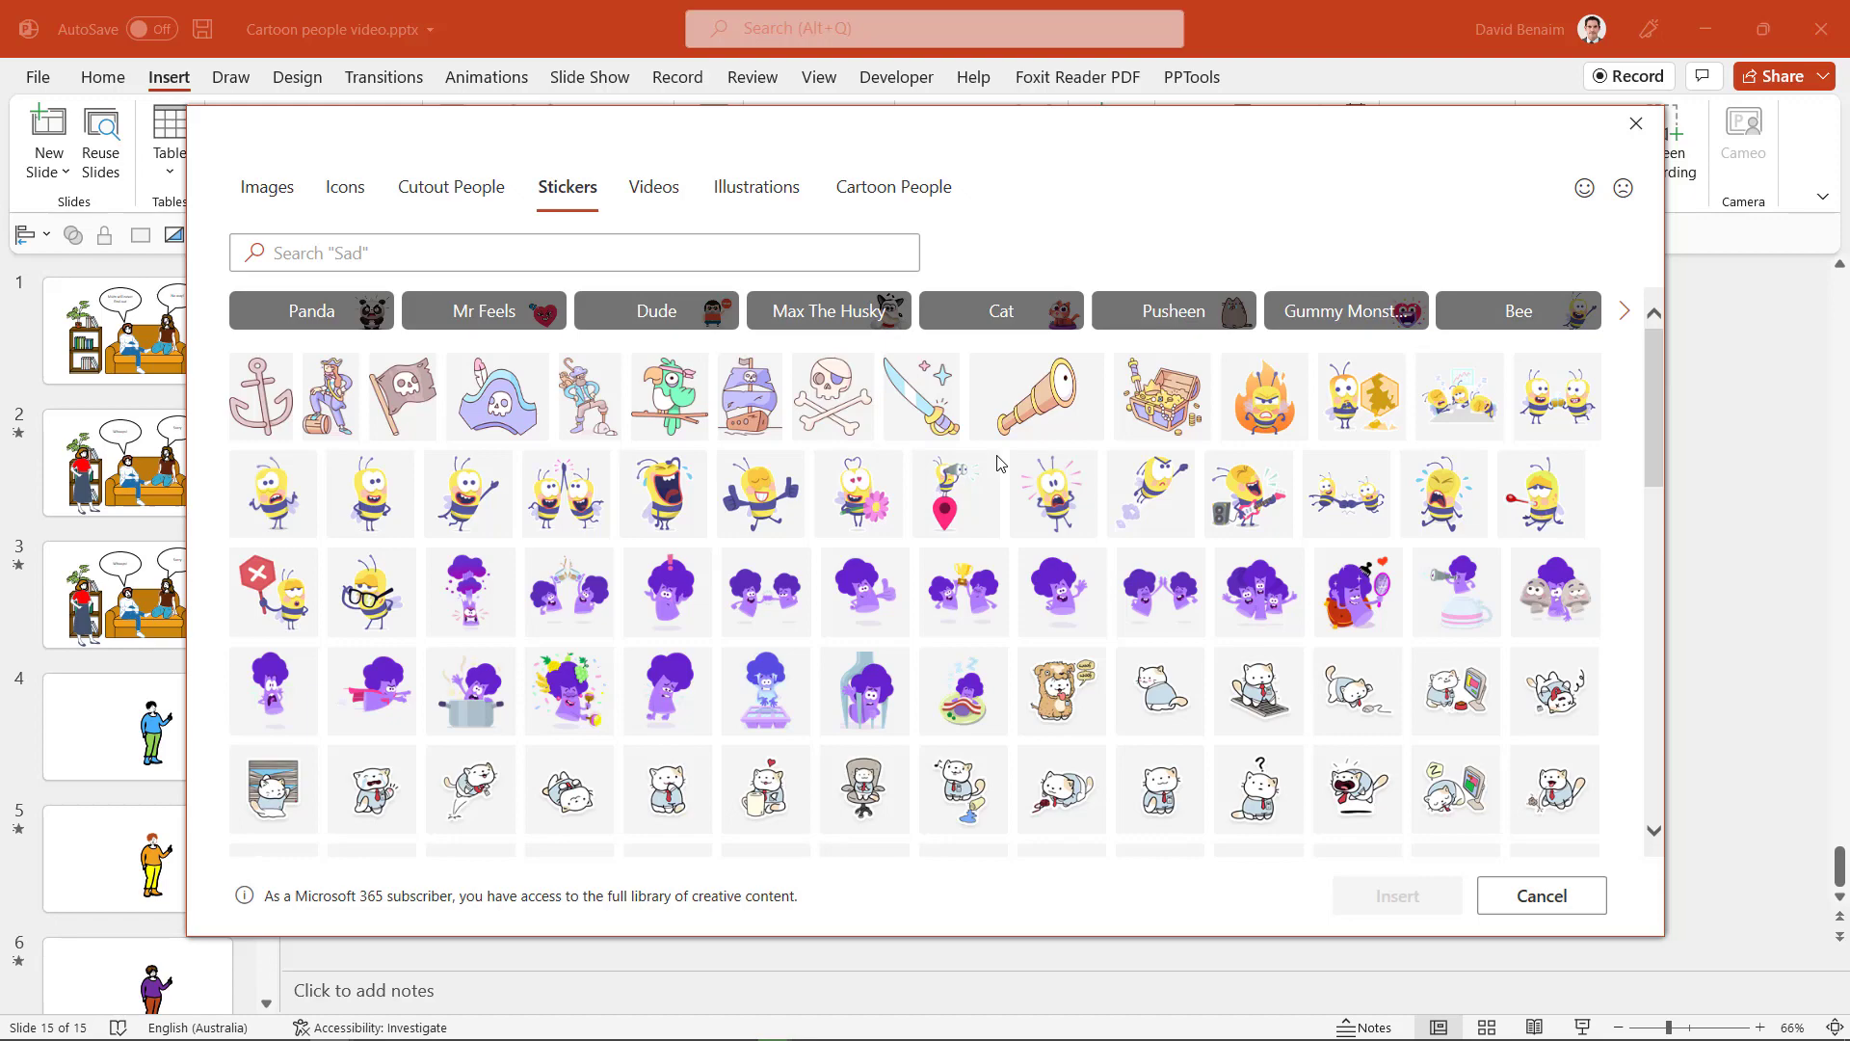
pyautogui.scroll(-8, 1078, 614)
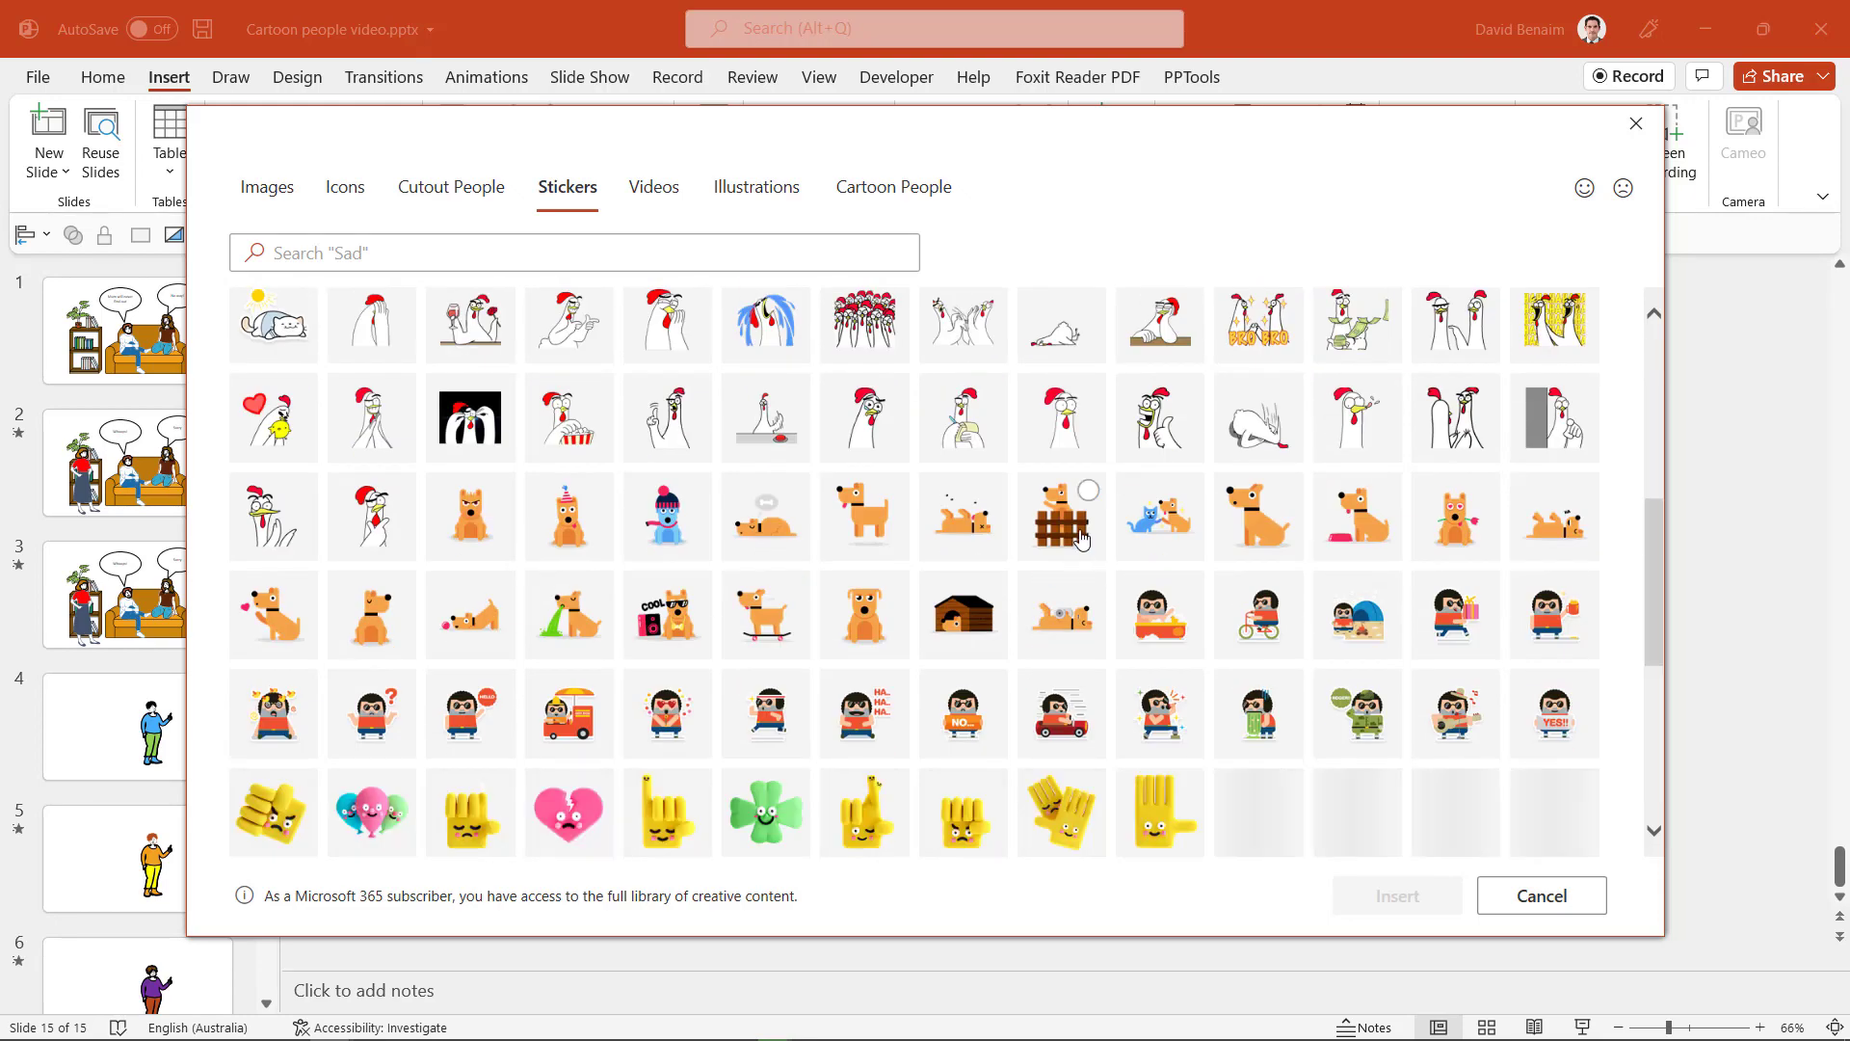
pyautogui.click(1240, 536)
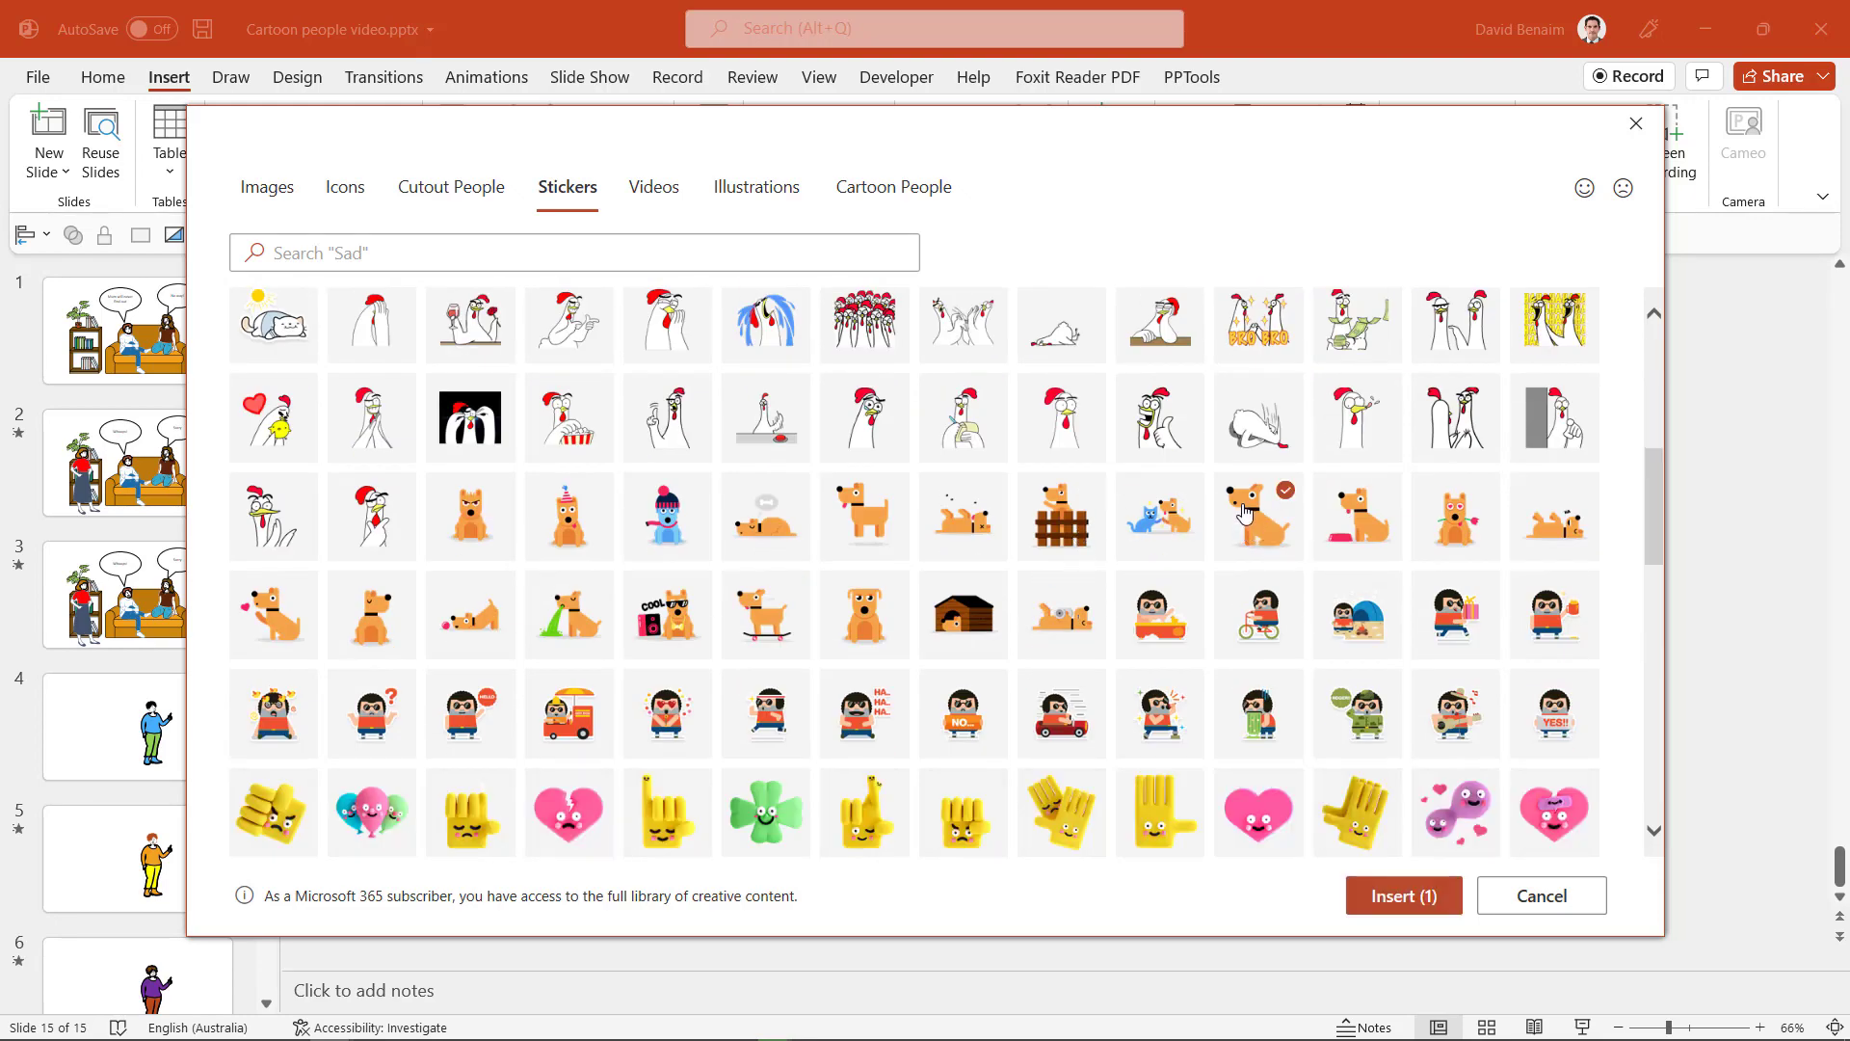
pyautogui.click(1268, 511)
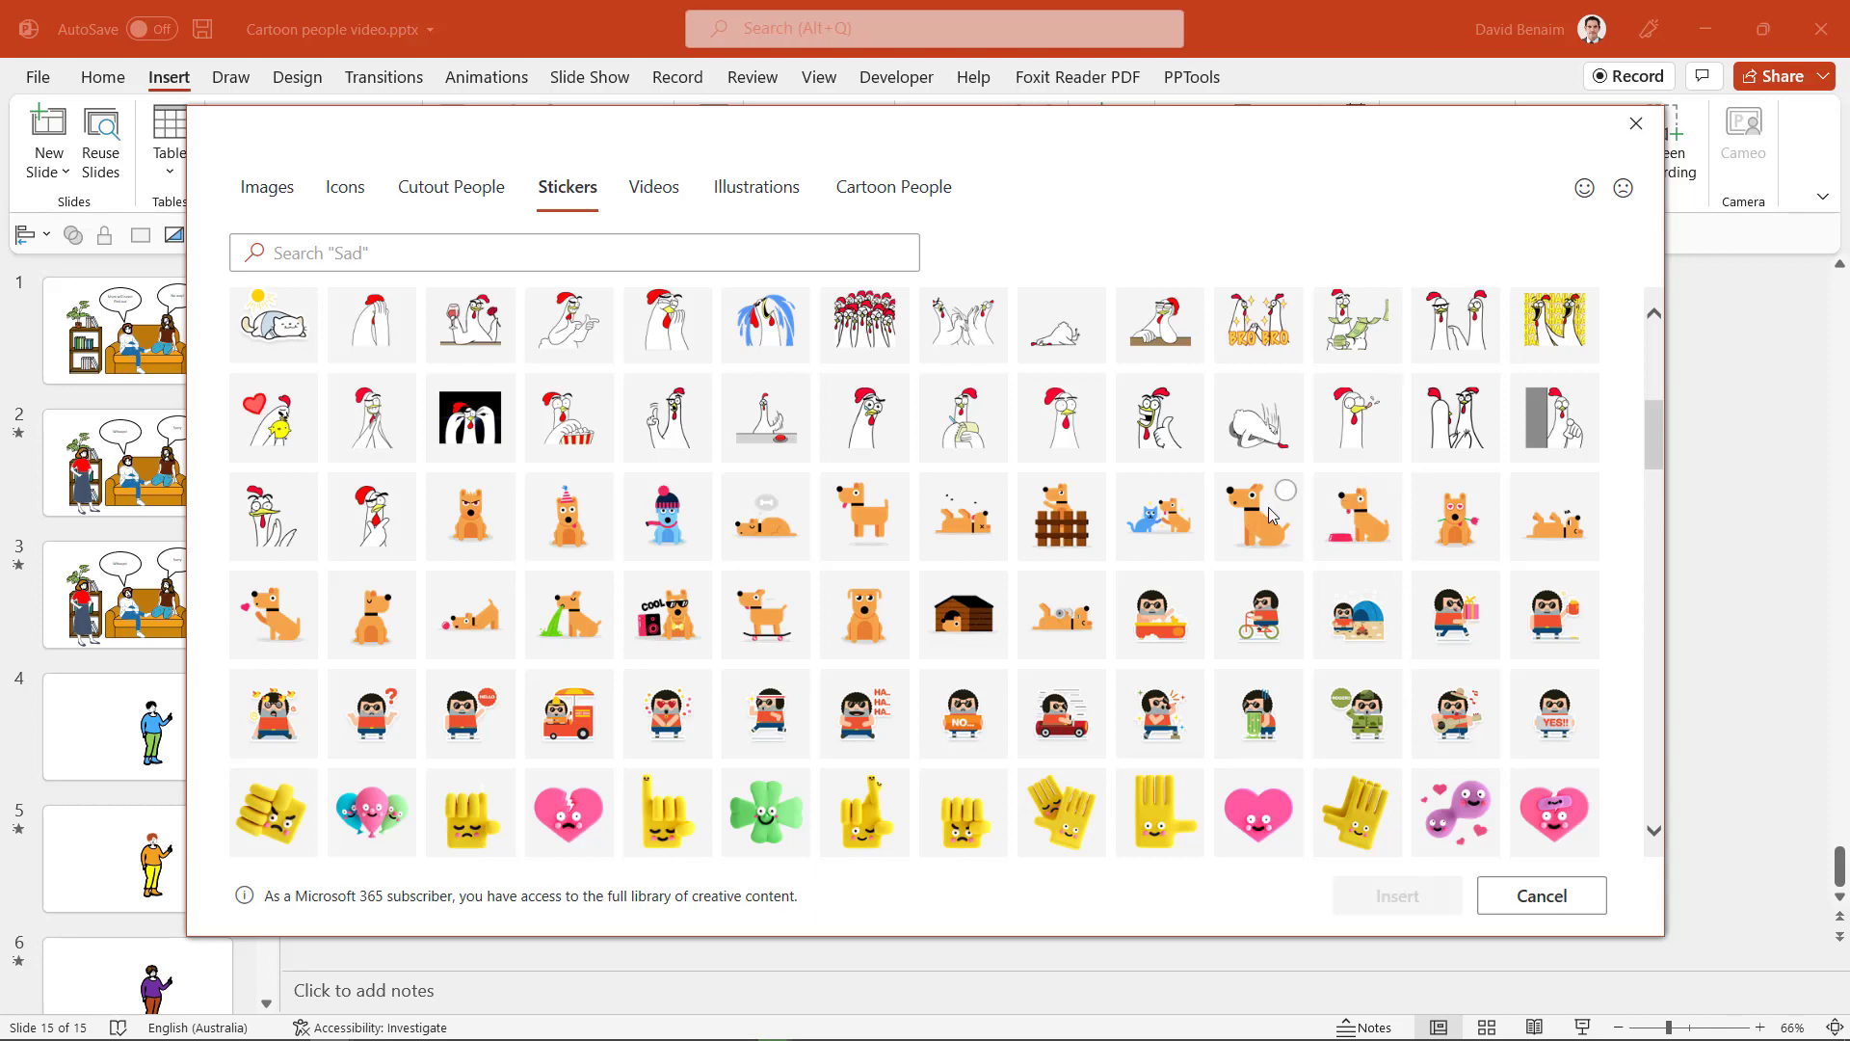
pyautogui.scroll(8, 873, 535)
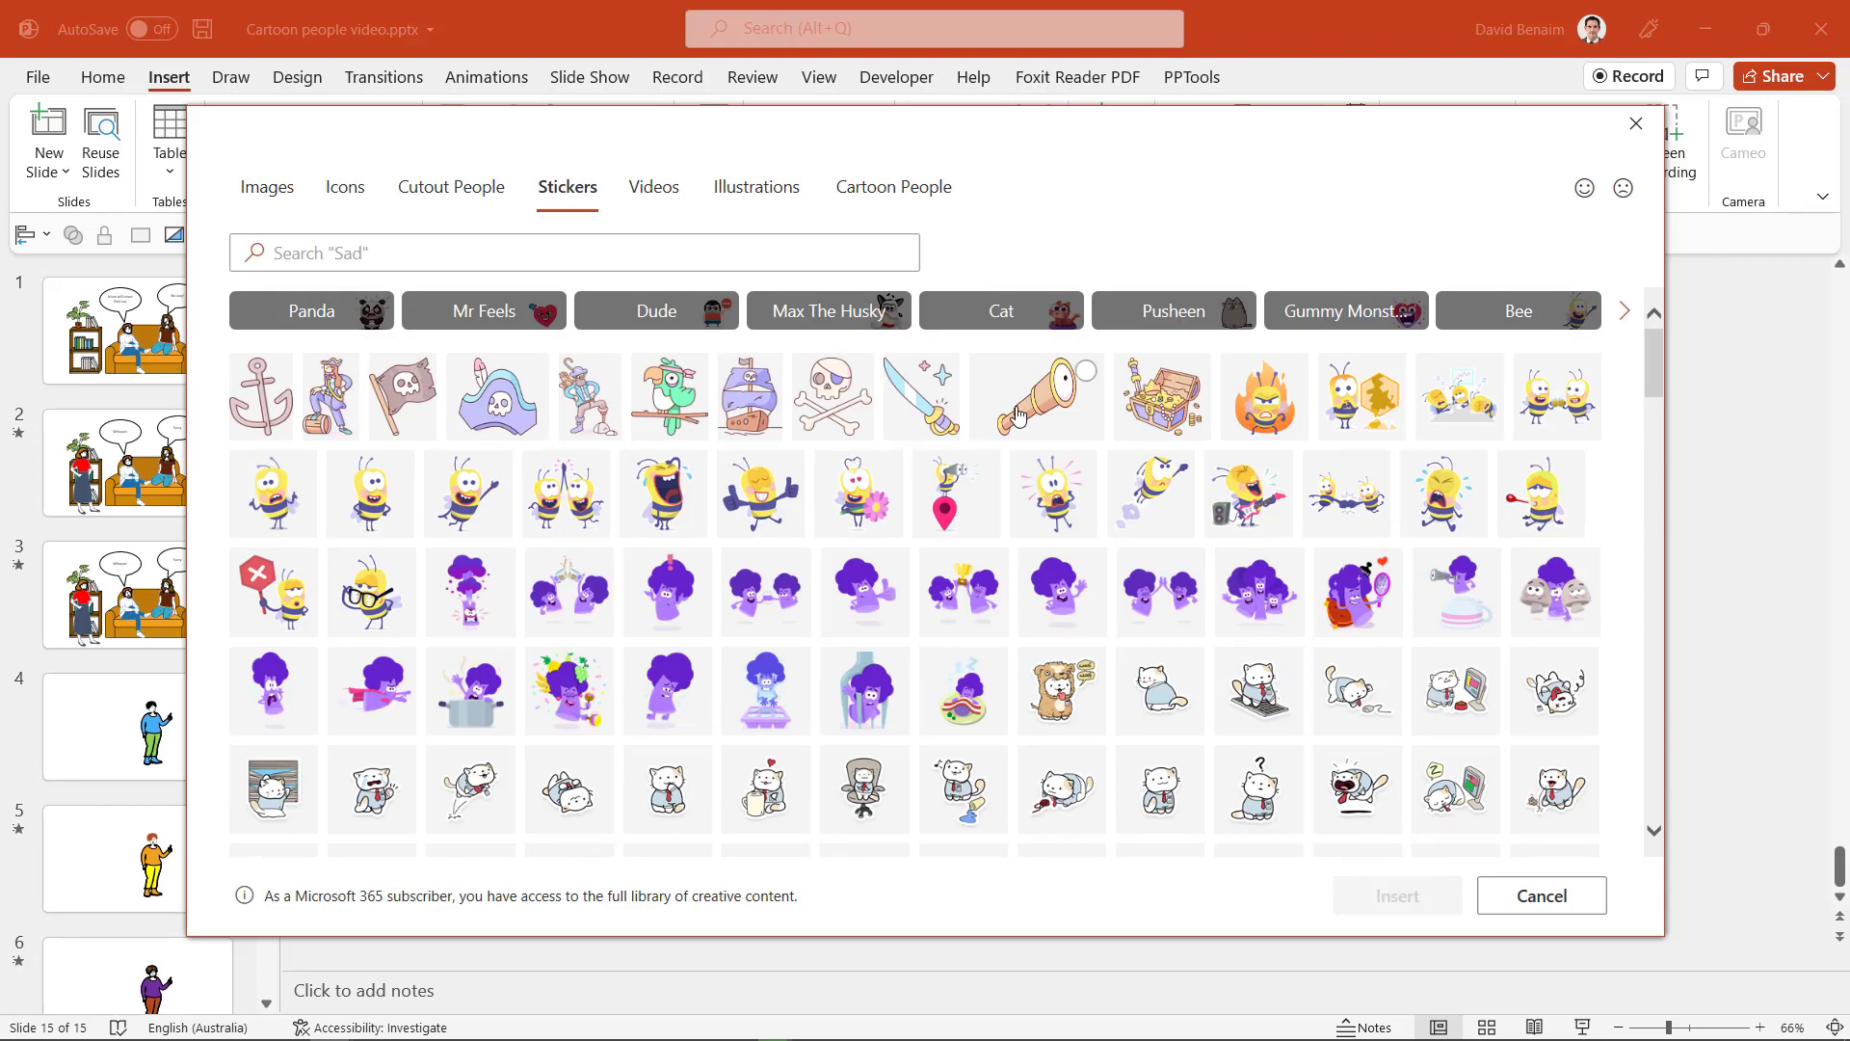
# Step: Preview the stock Videos, Images and Icons, then the New Cartoon People items
pyautogui.click(670, 193)
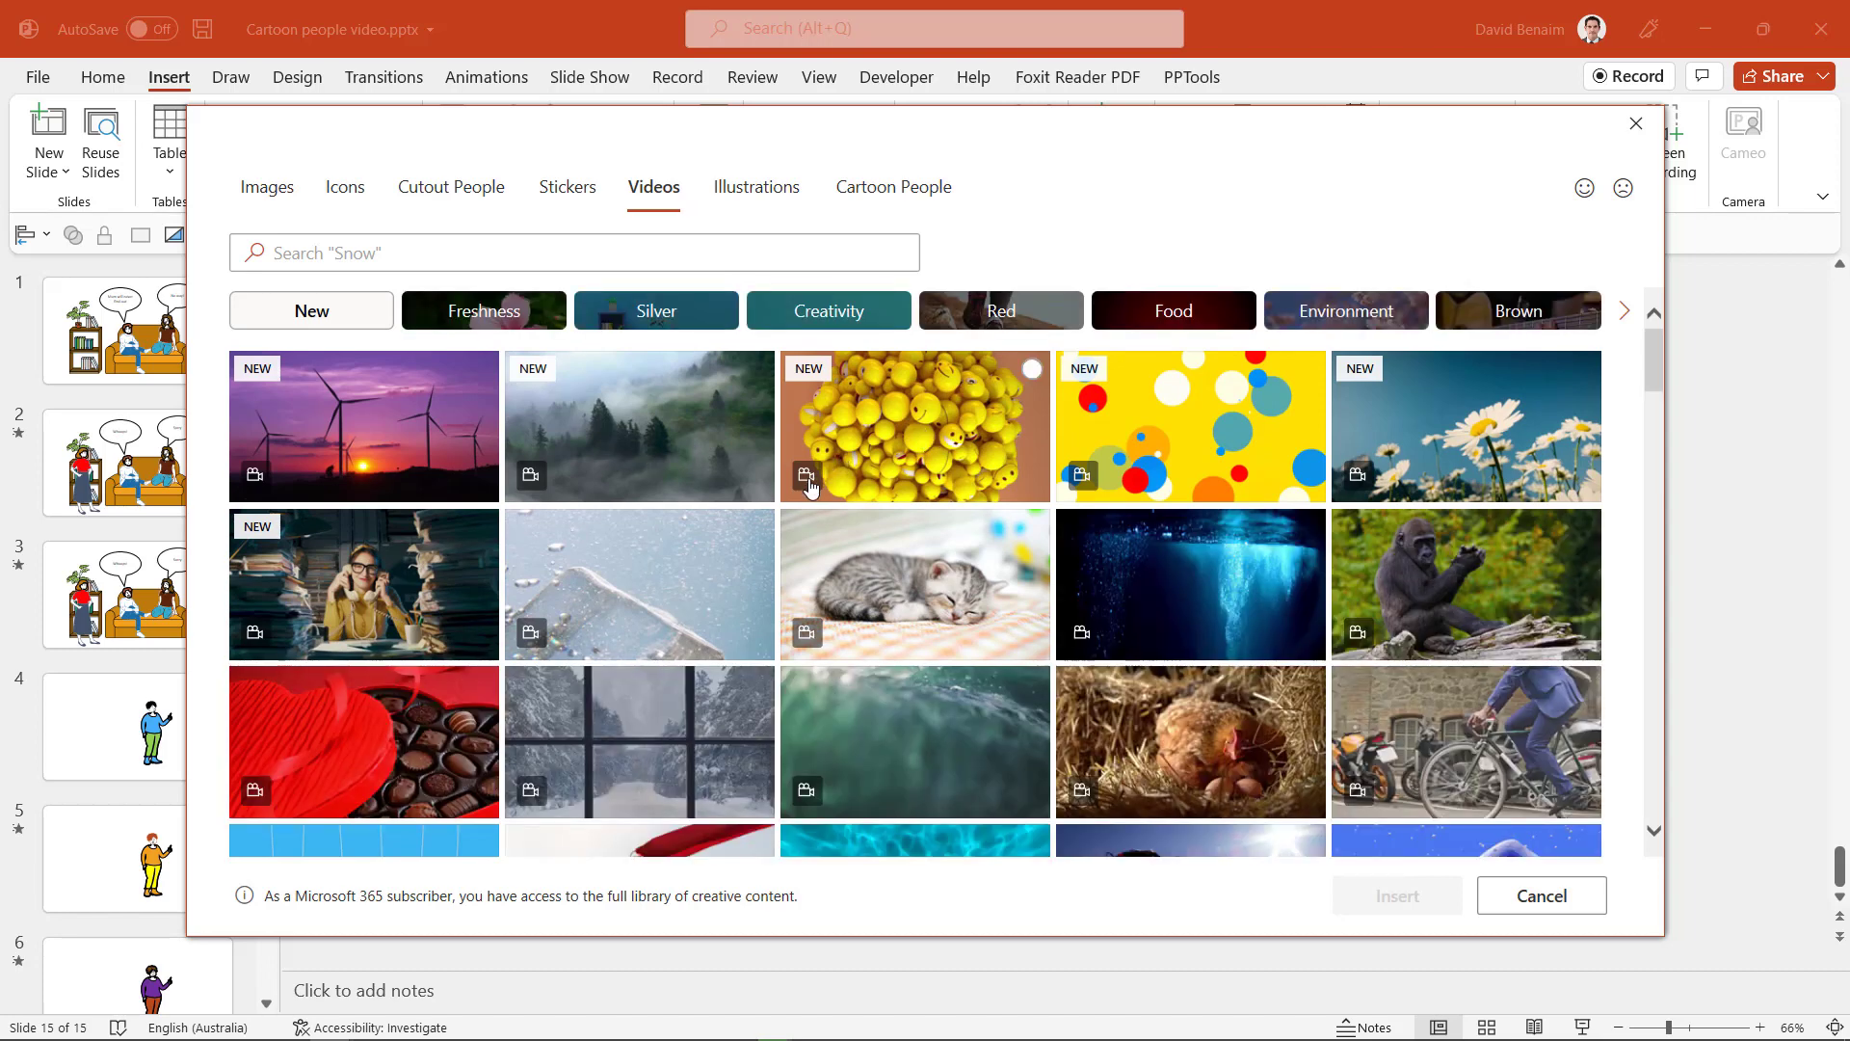
pyautogui.click(286, 192)
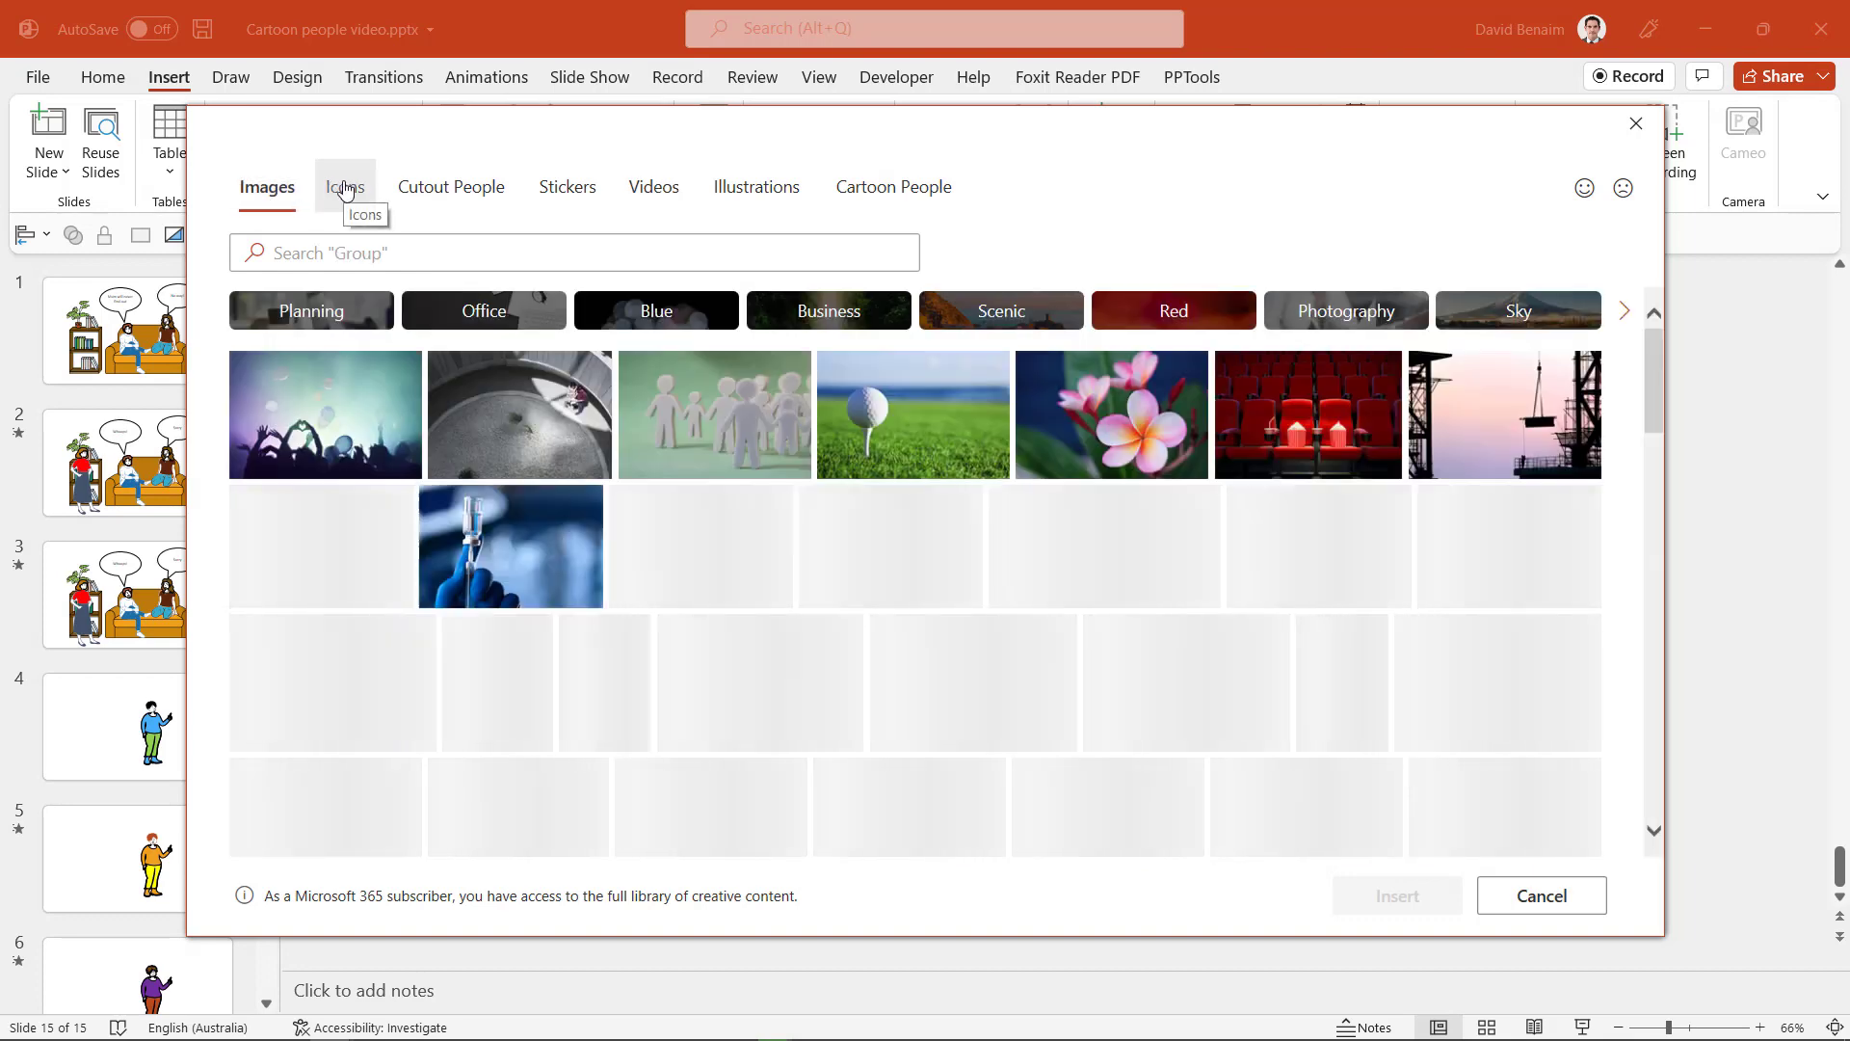
pyautogui.click(344, 188)
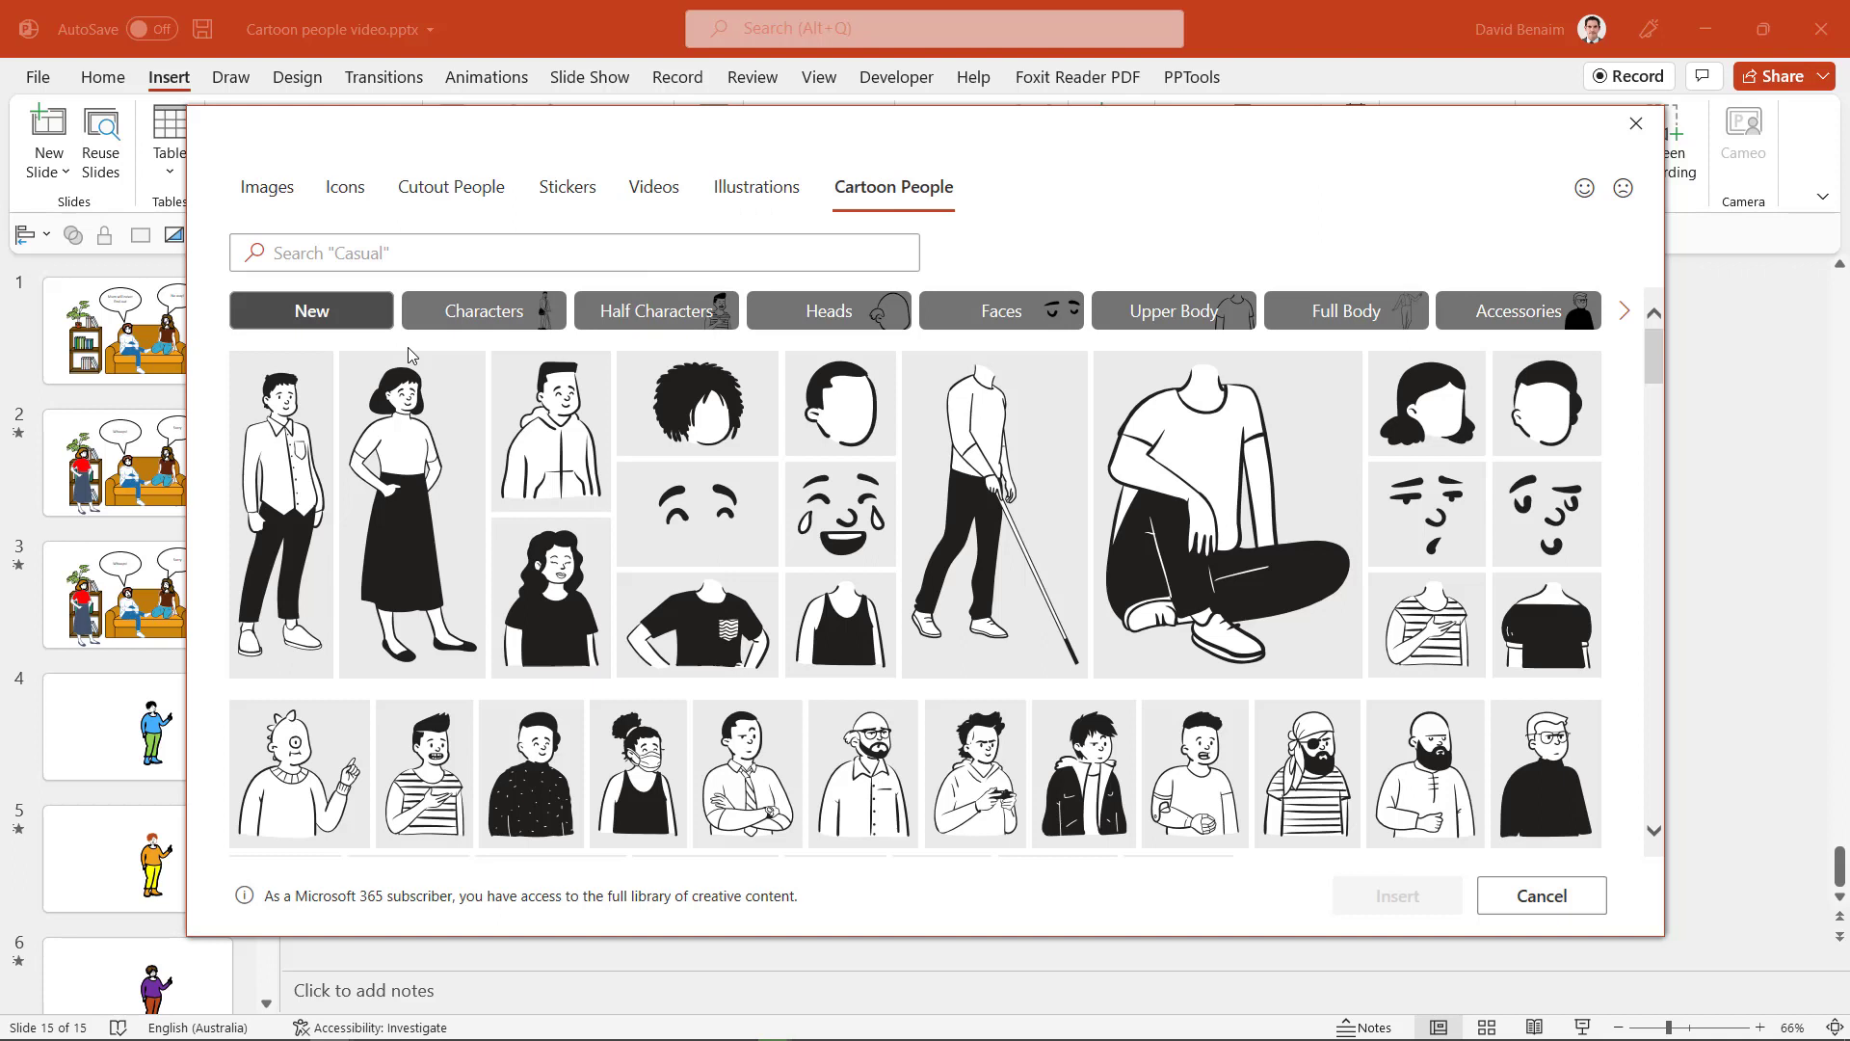
pyautogui.click(314, 313)
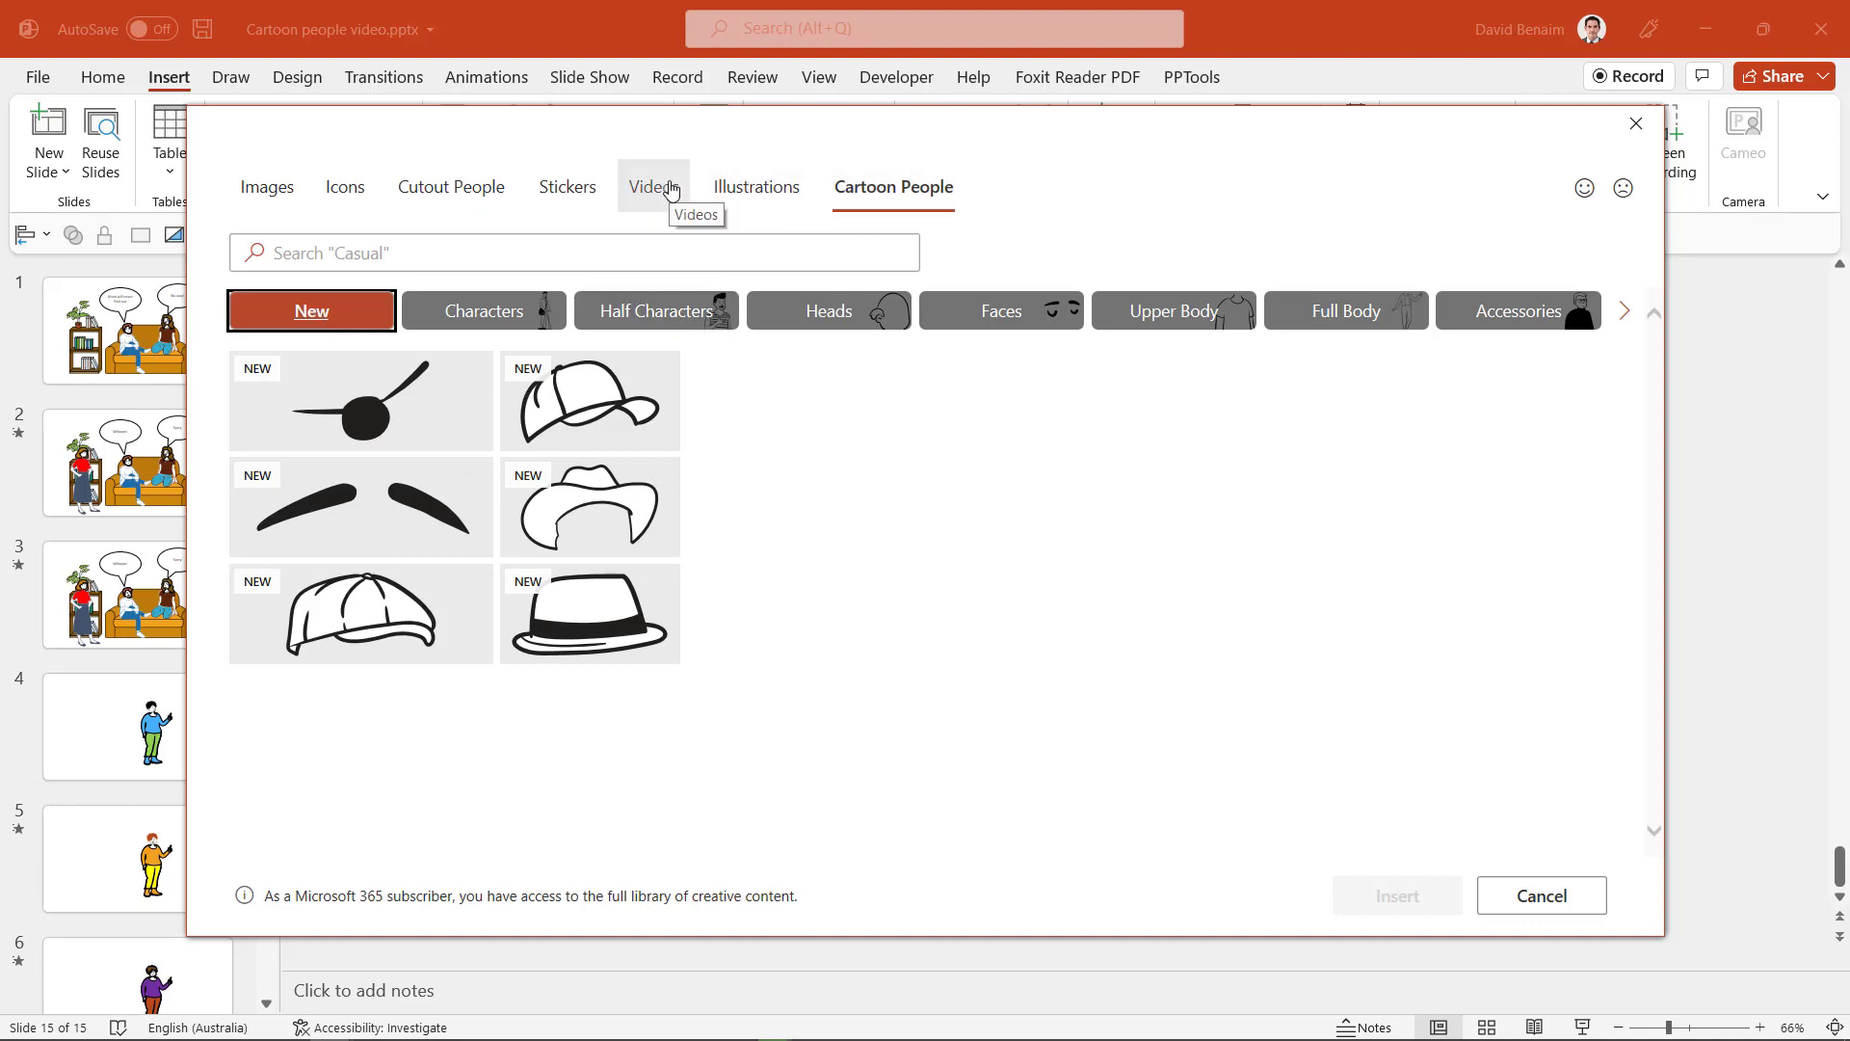
# Step: Scroll through the stock Illustrations collection
pyautogui.click(740, 201)
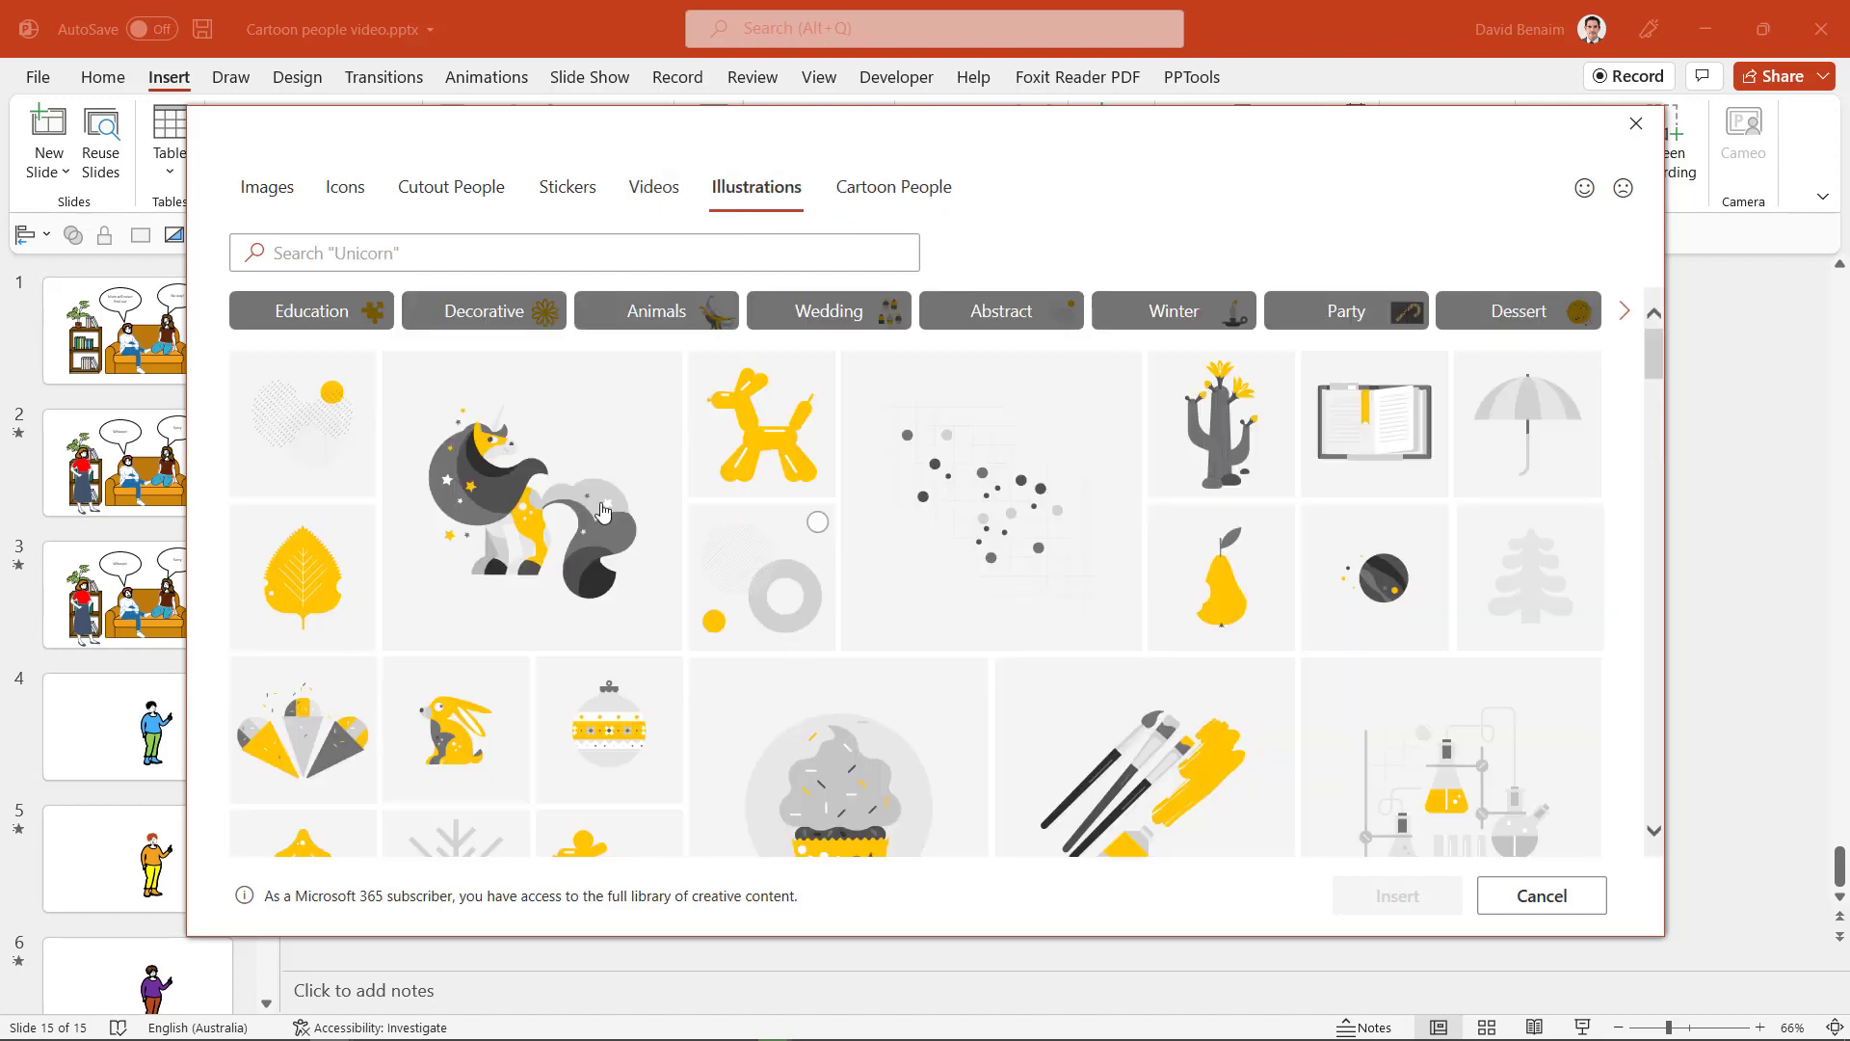
pyautogui.scroll(-3, 905, 683)
pyautogui.scroll(-10, 906, 684)
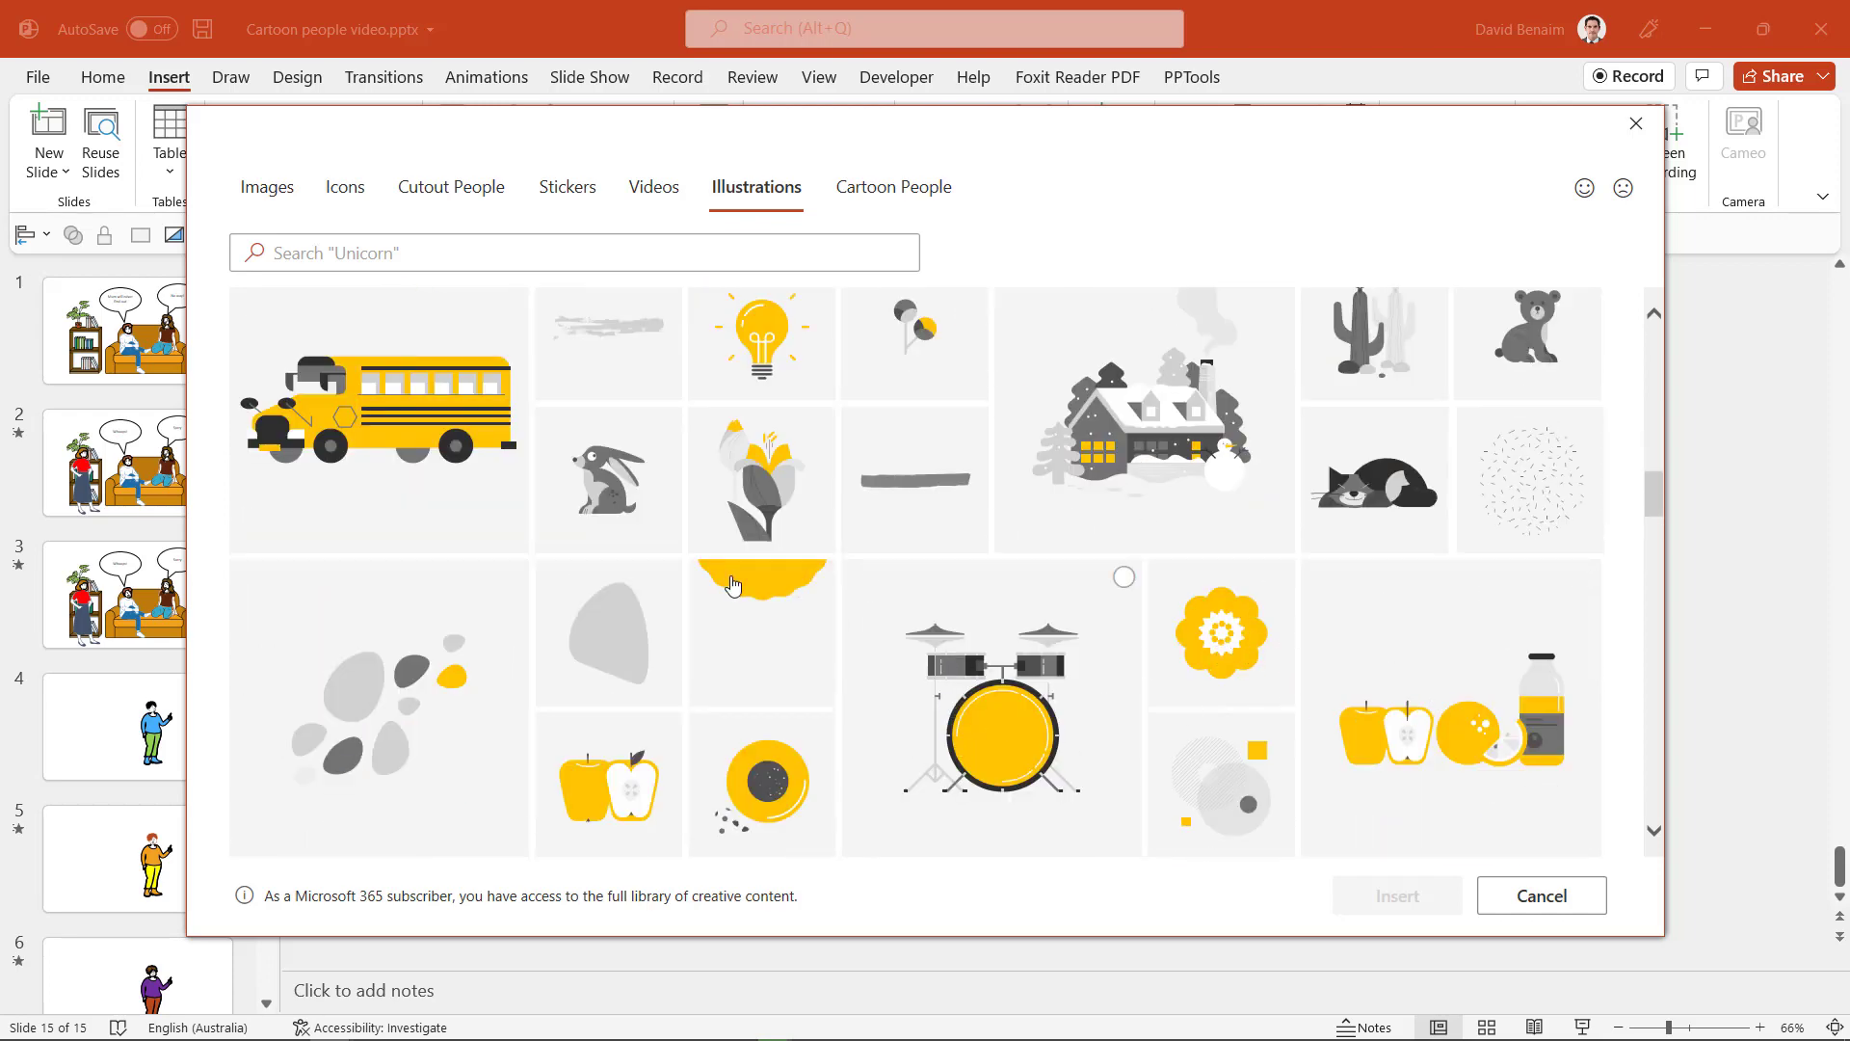
pyautogui.scroll(3, 470, 438)
pyautogui.scroll(8, 471, 437)
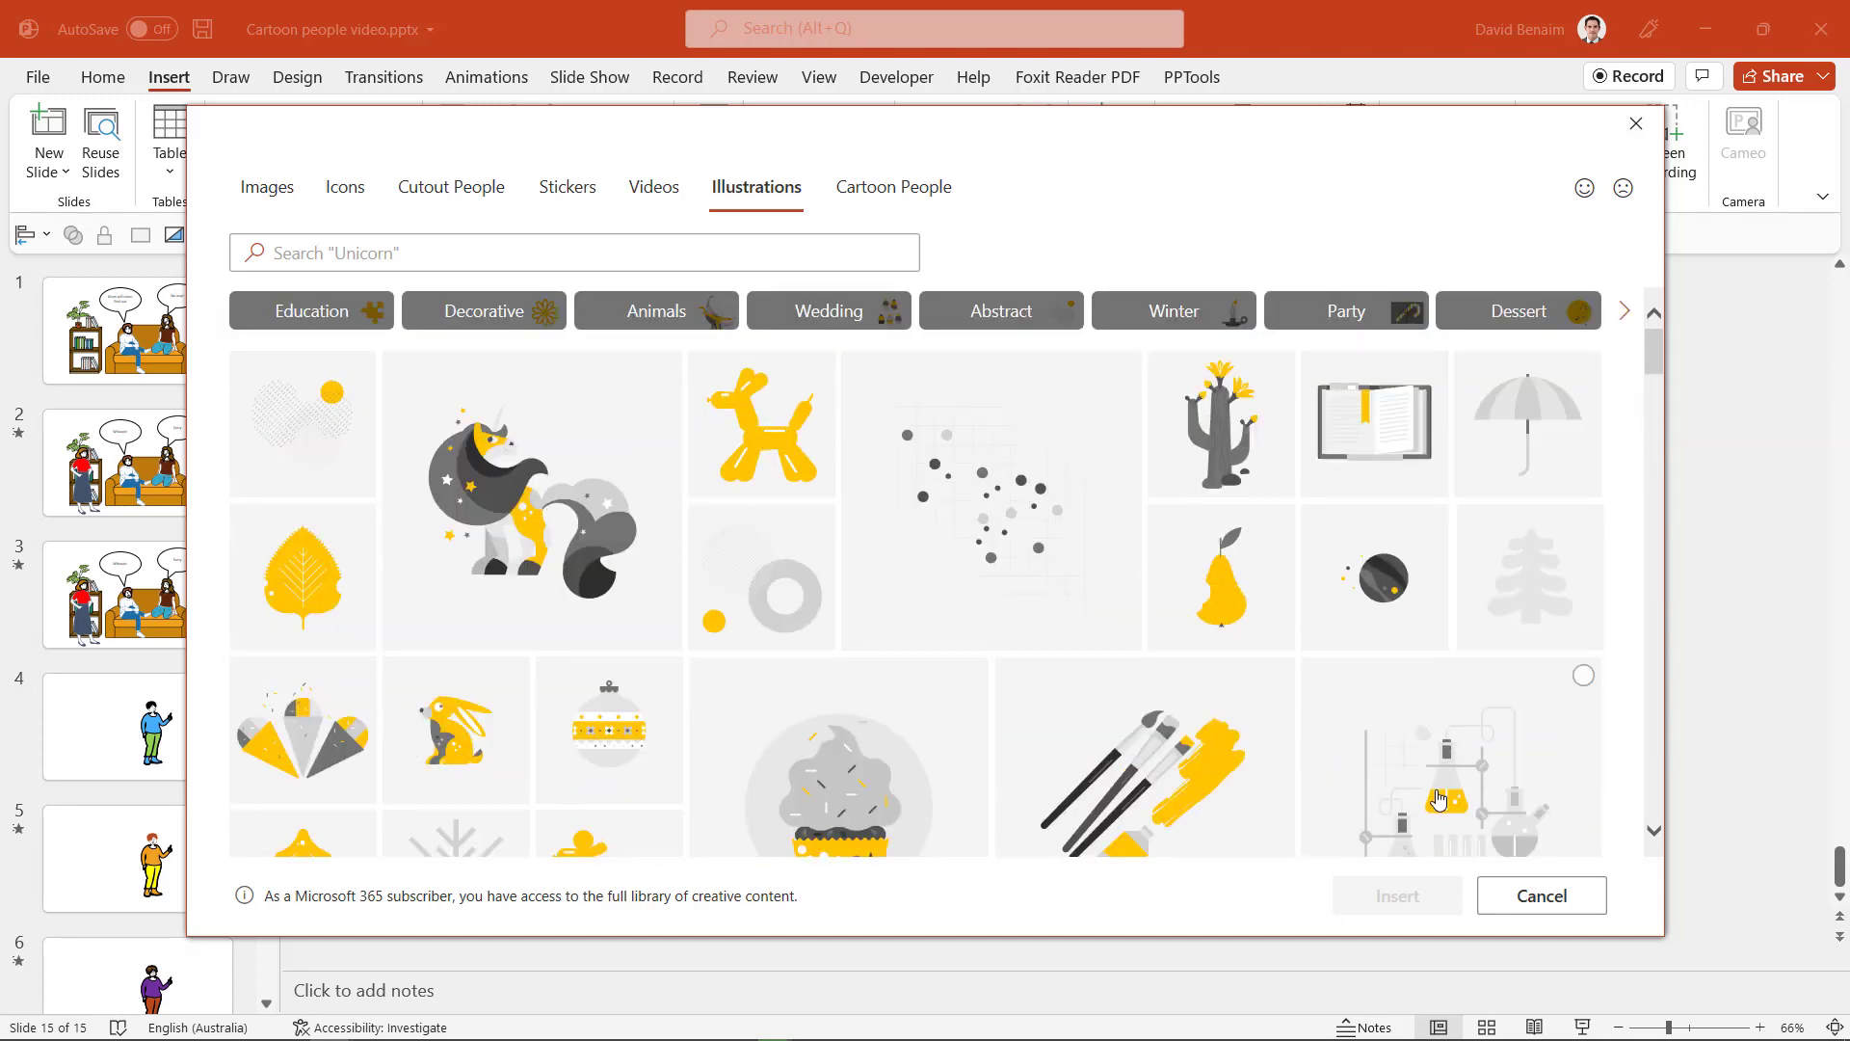
# Step: Pick the laughing face, curly-hair head and crouching figure from Cartoon People
pyautogui.click(865, 233)
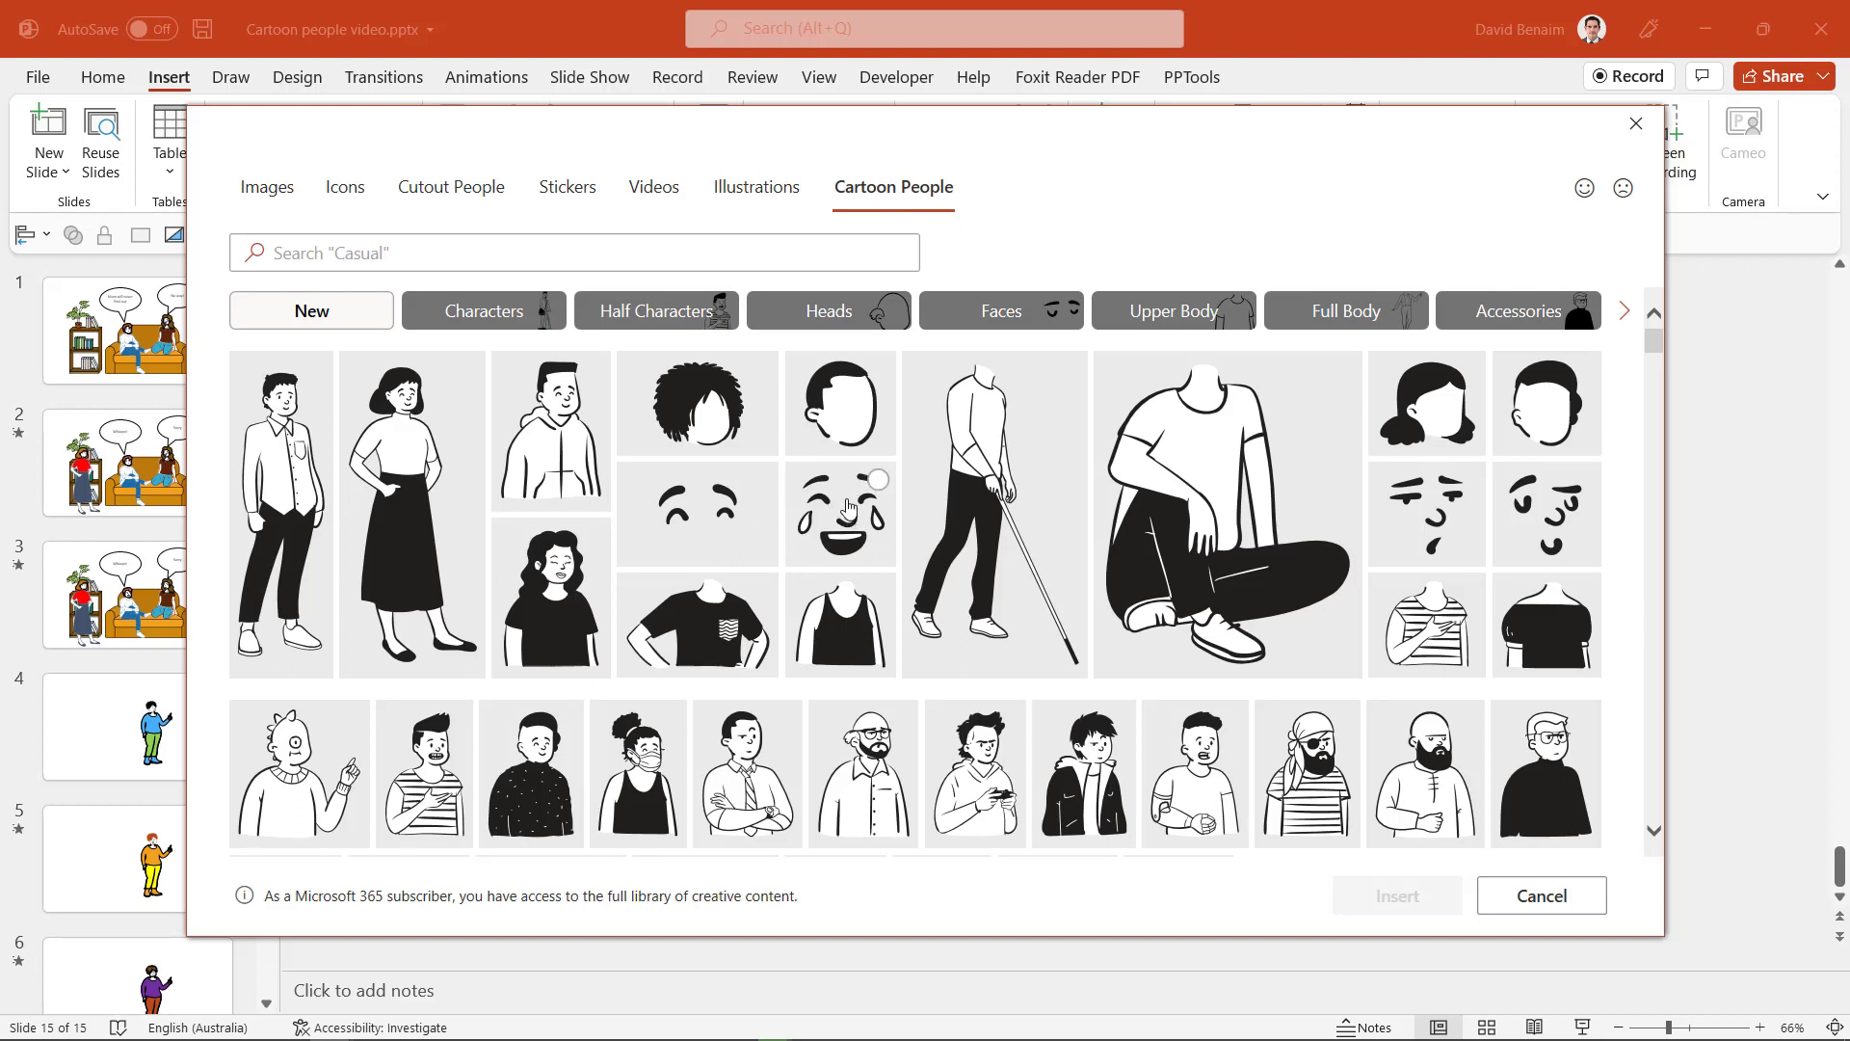
pyautogui.click(840, 514)
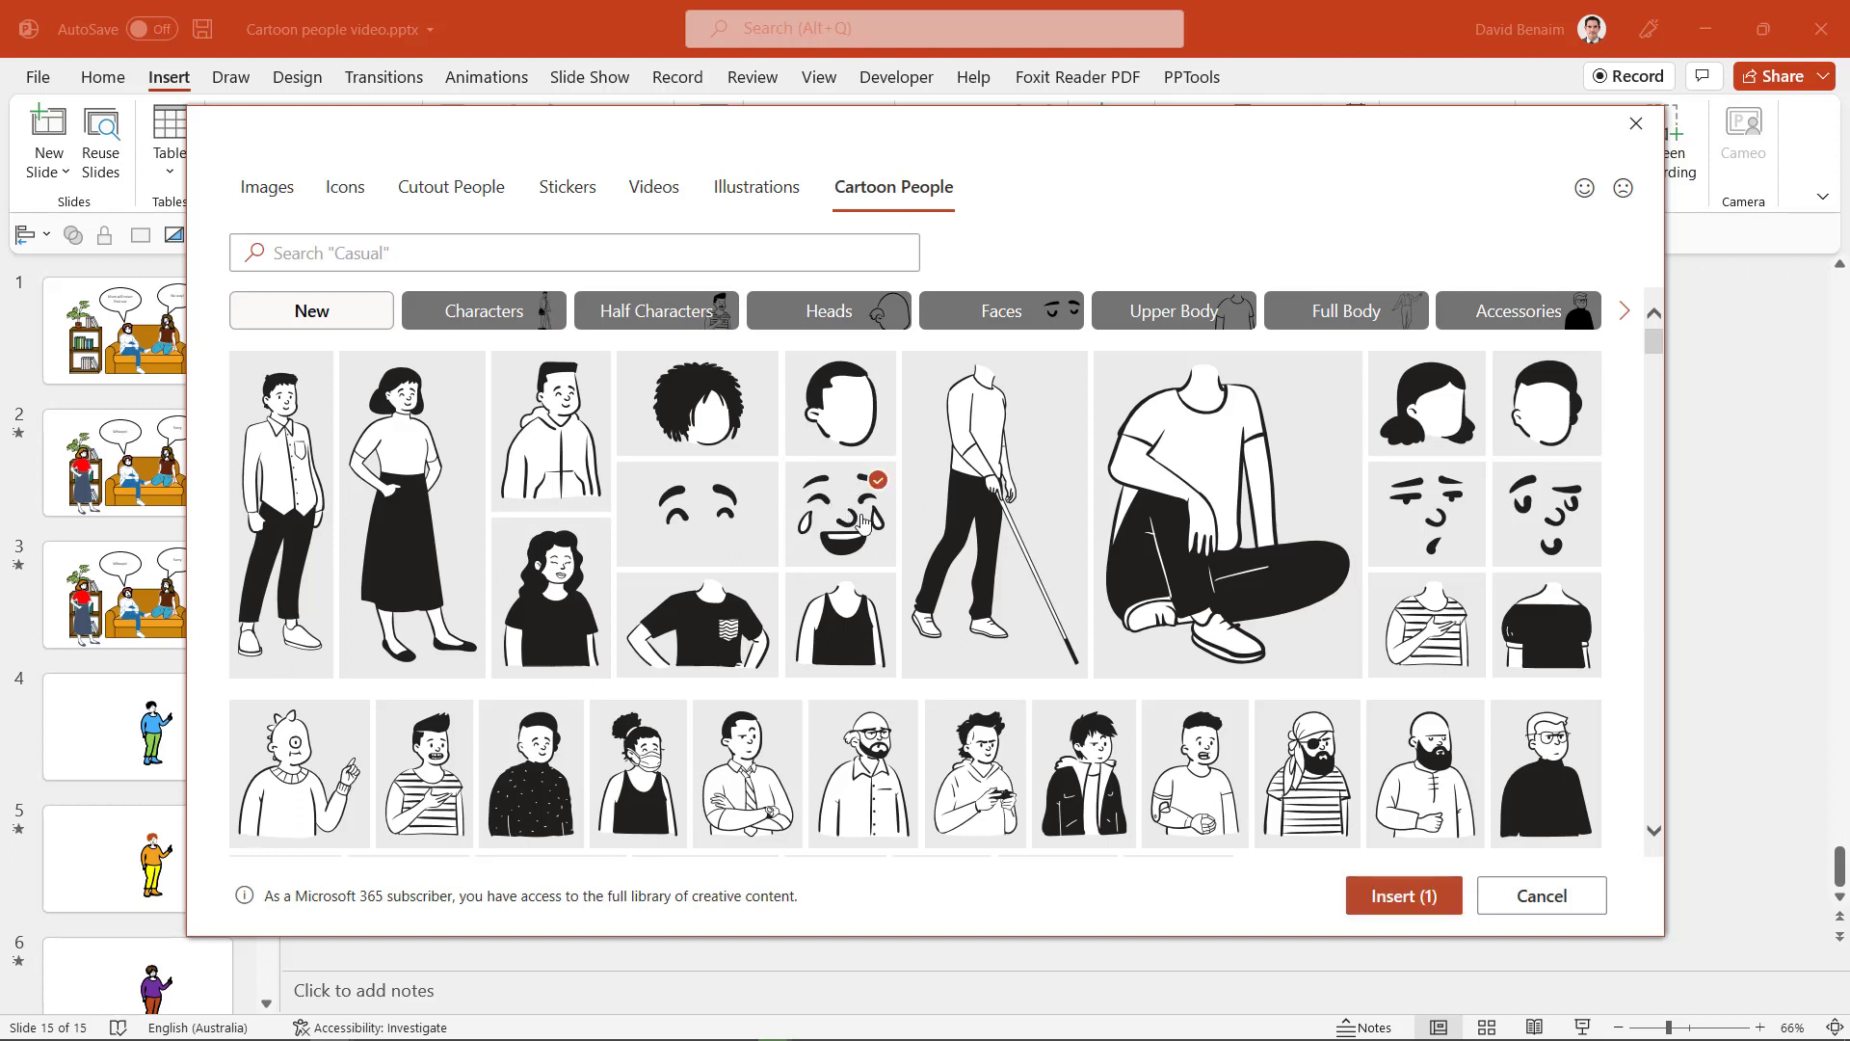
pyautogui.click(708, 419)
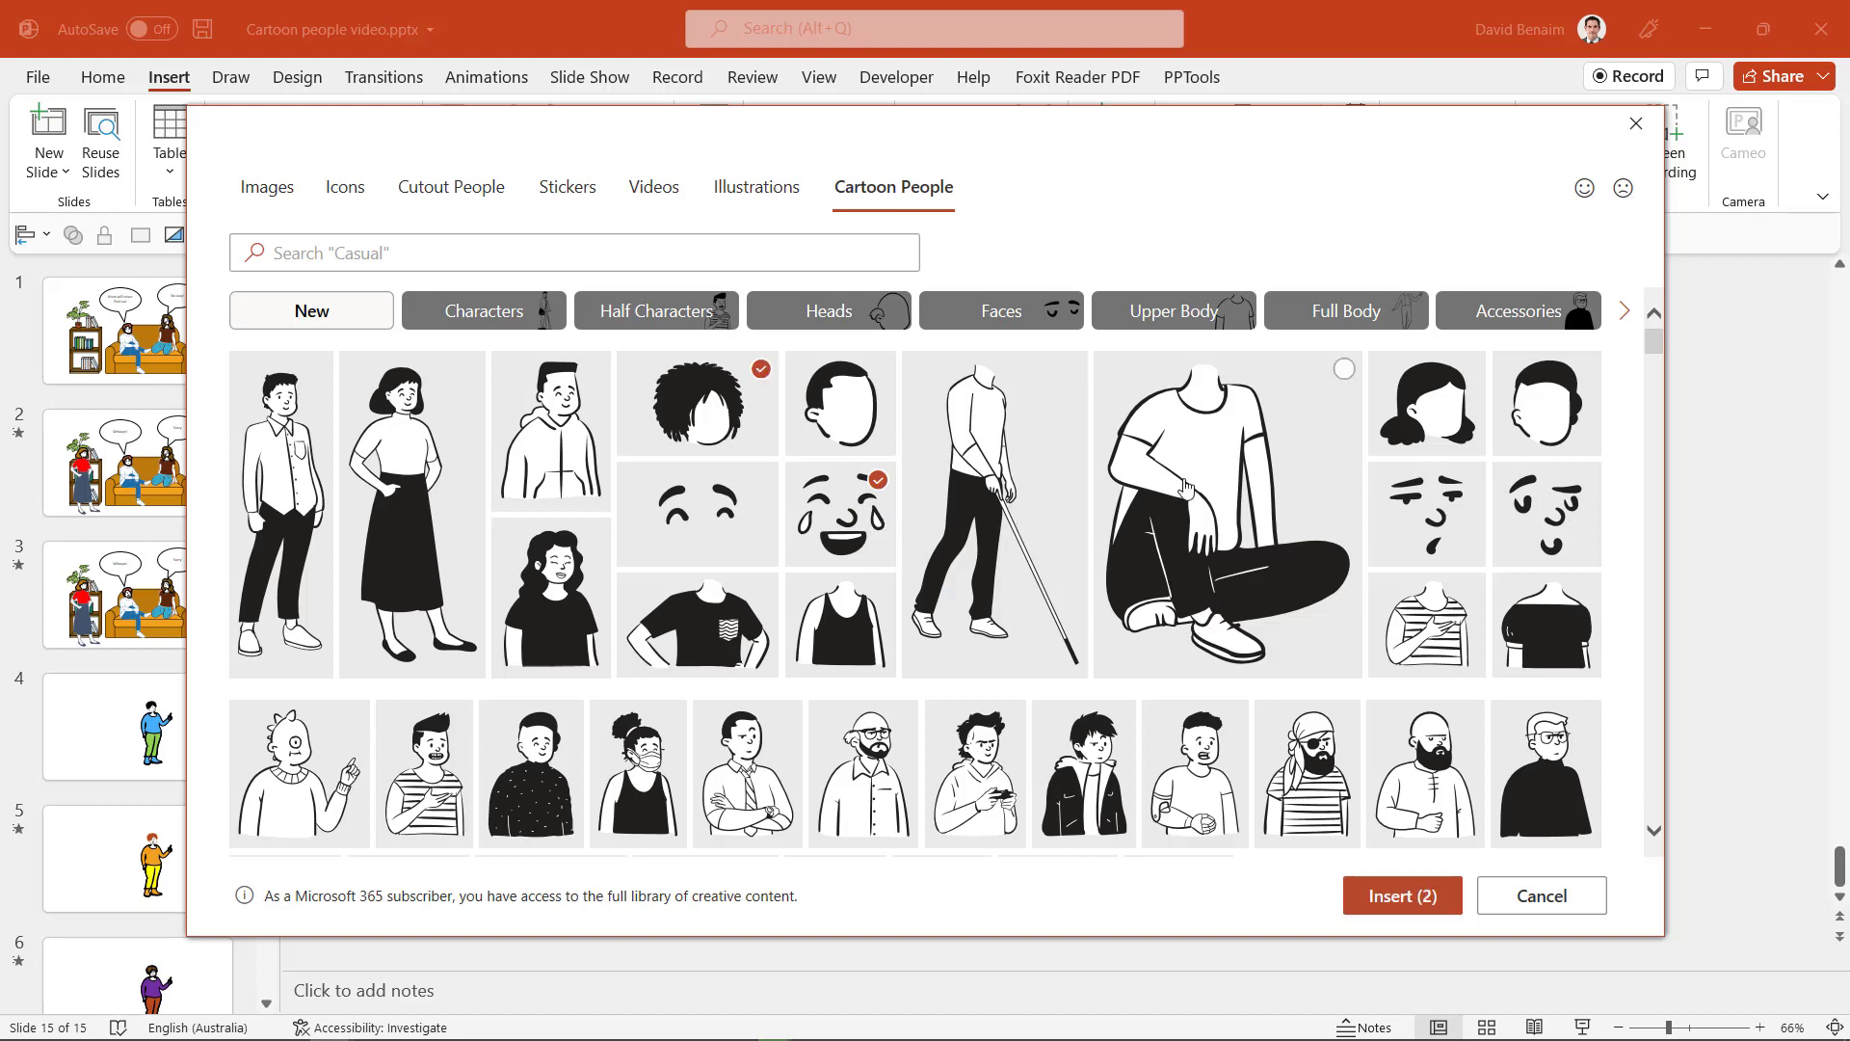
pyautogui.click(1203, 512)
# Step: Pick the flat cap from Accessories and the park-bench scene from Scenes
pyautogui.click(1573, 311)
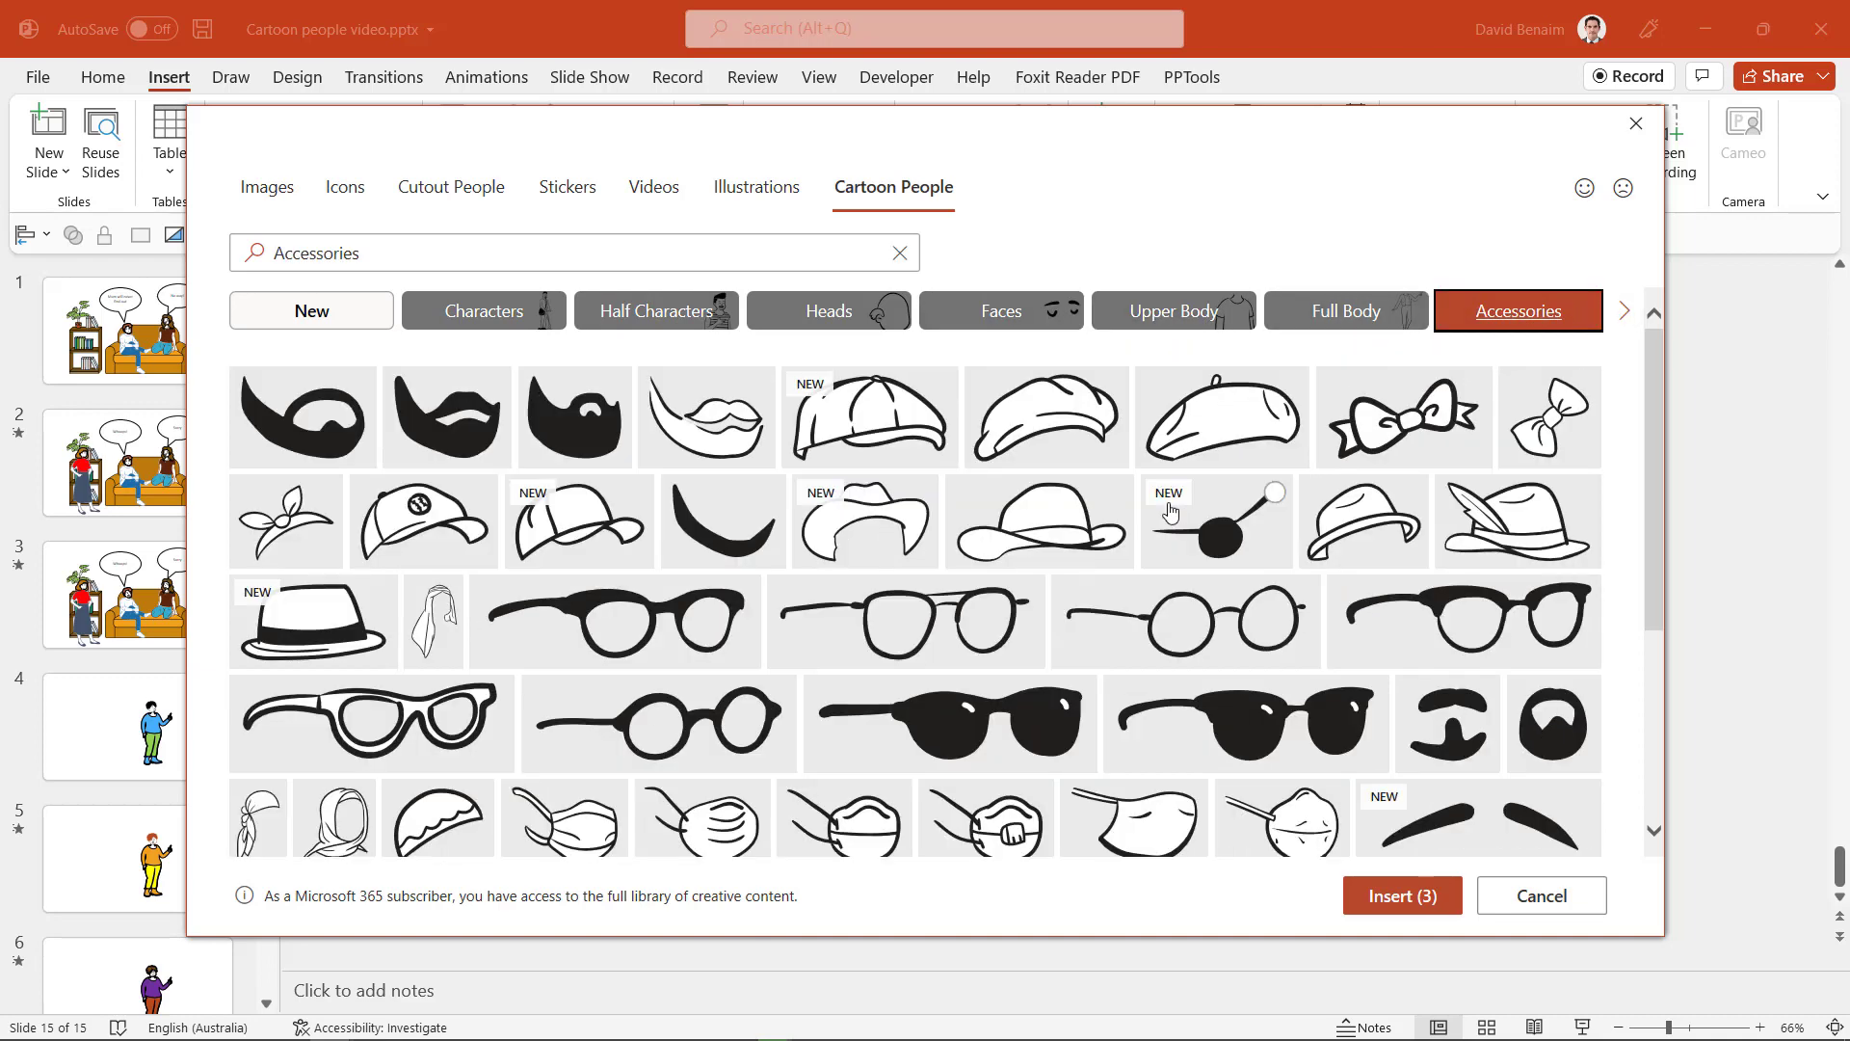
pyautogui.click(877, 424)
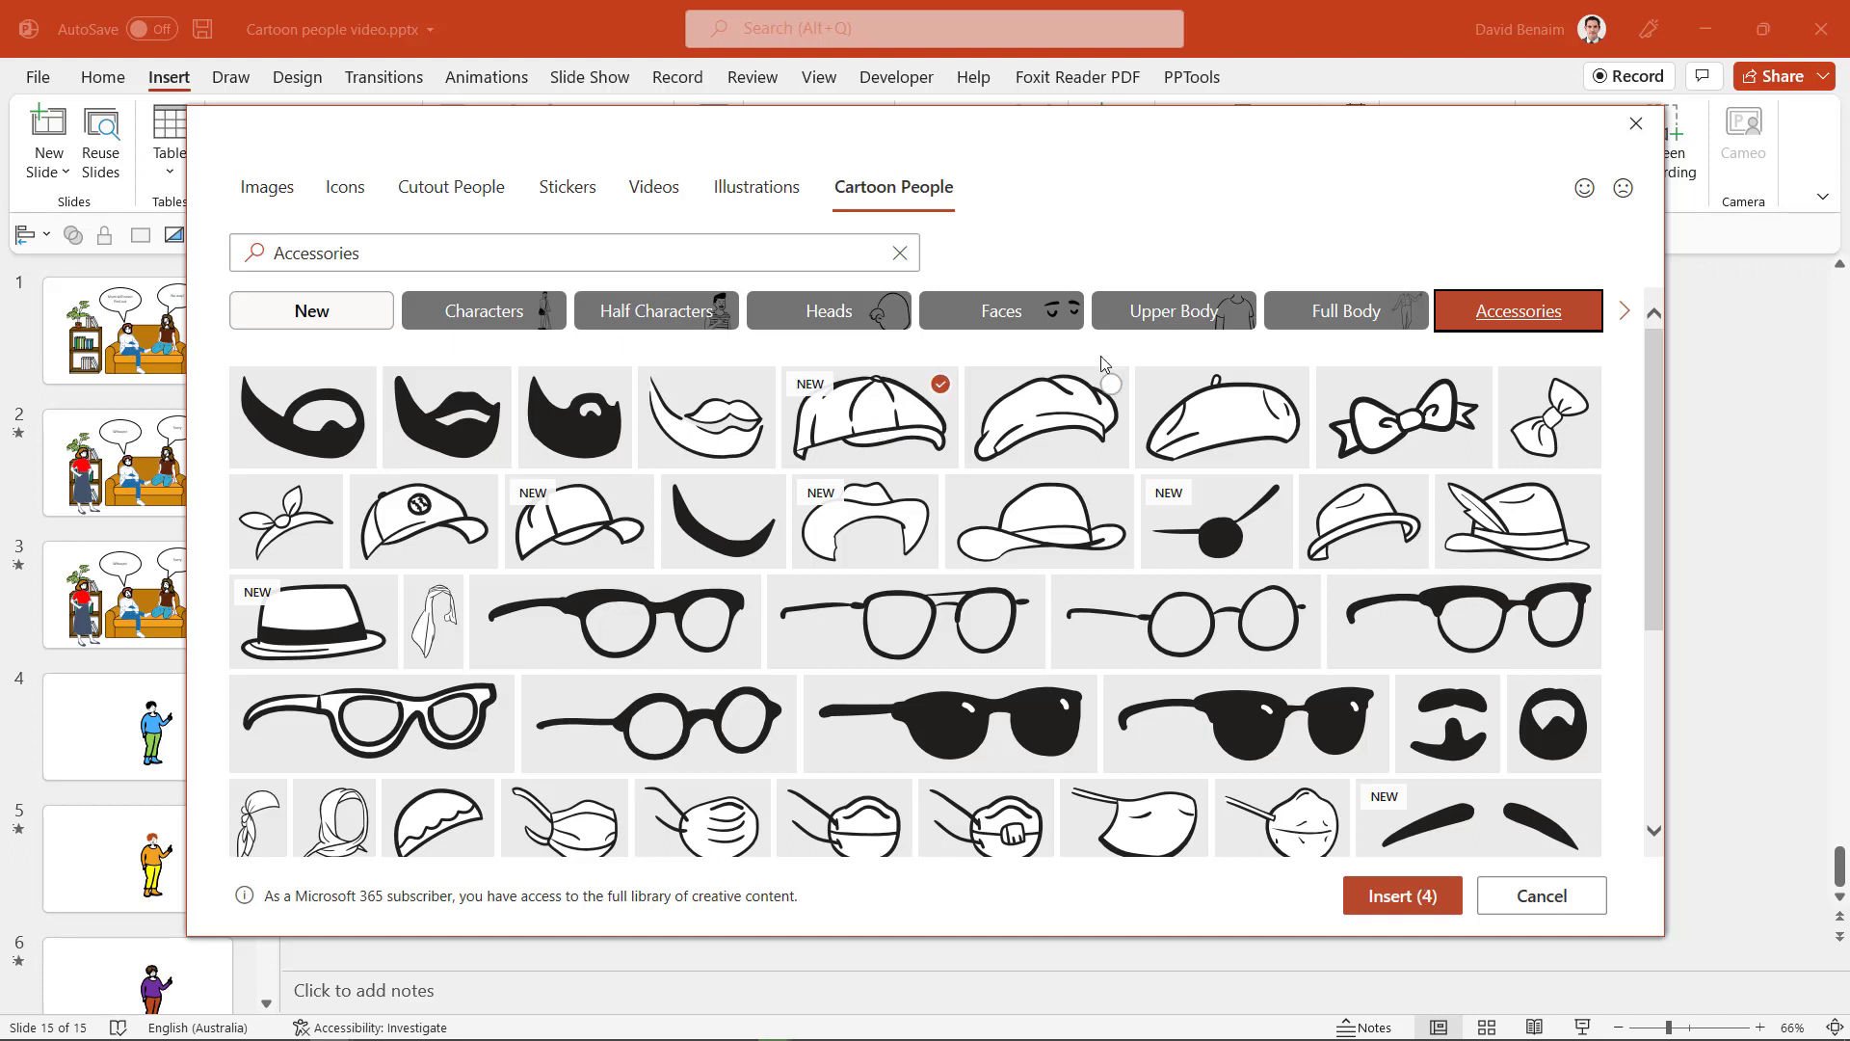
pyautogui.click(1620, 314)
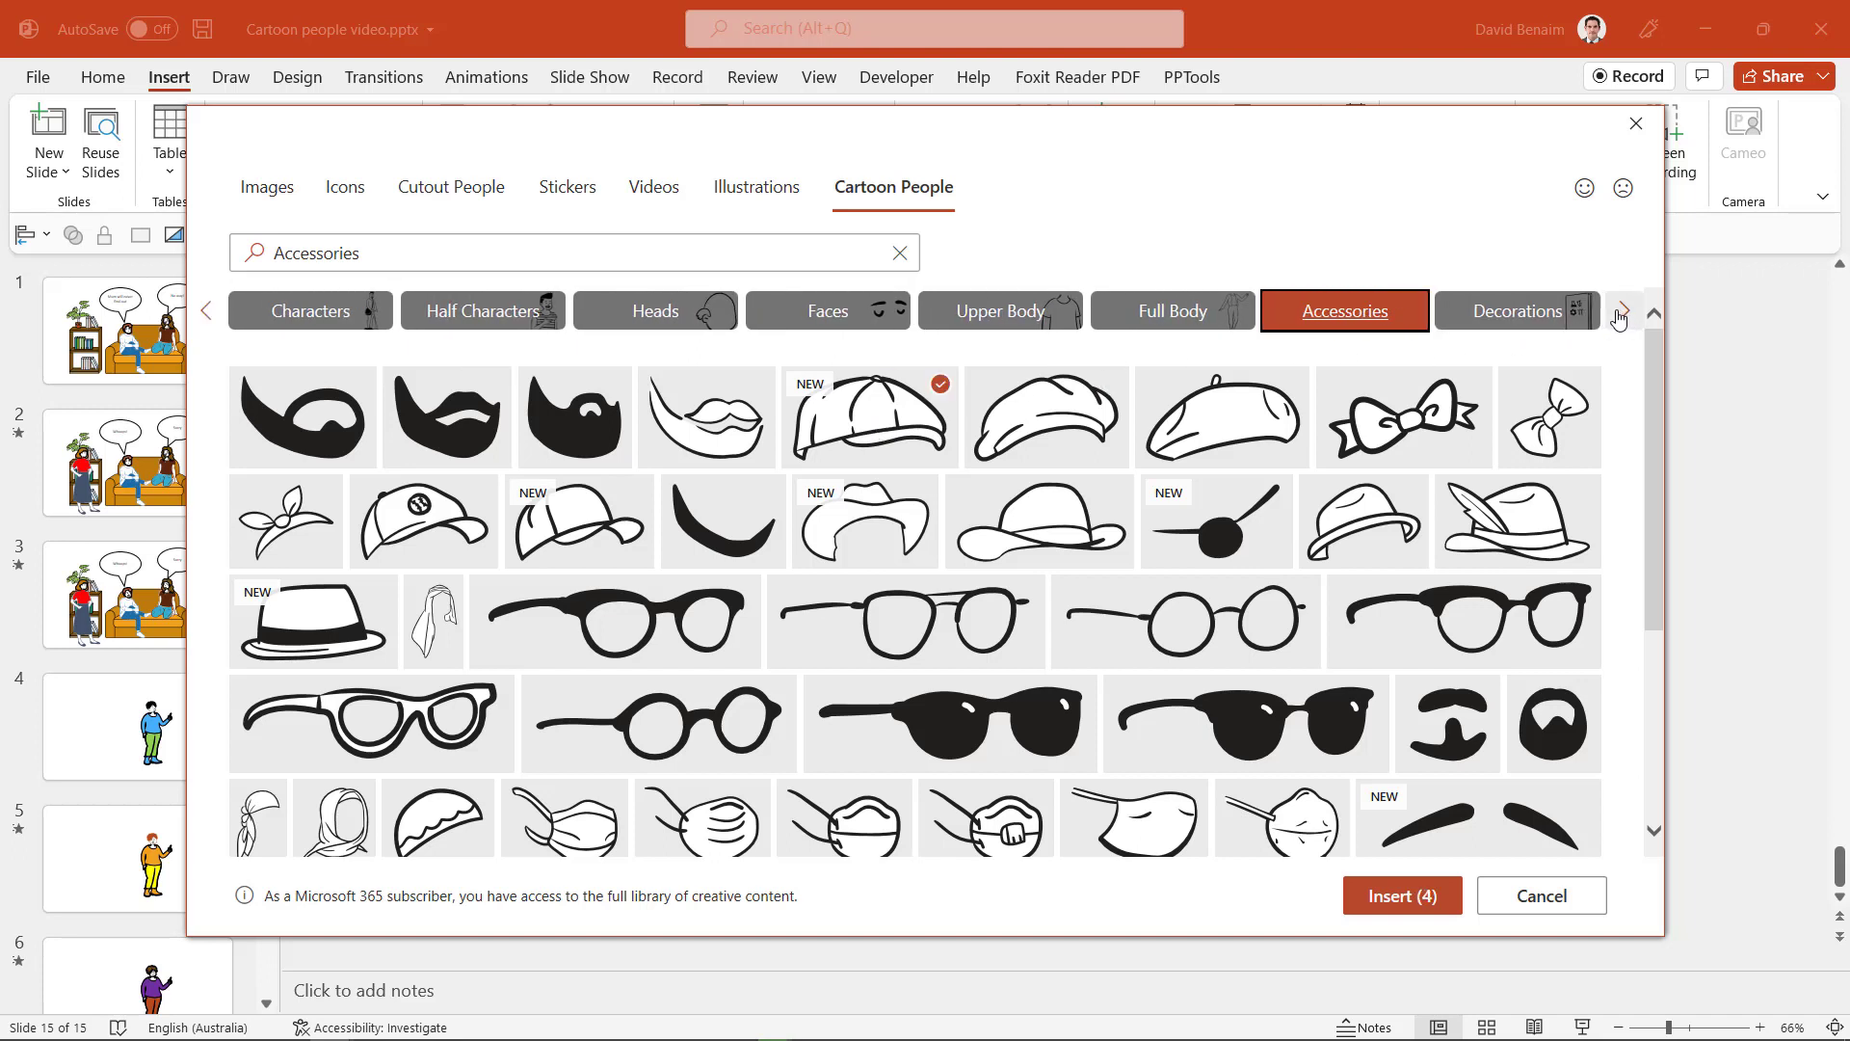
pyautogui.click(1620, 314)
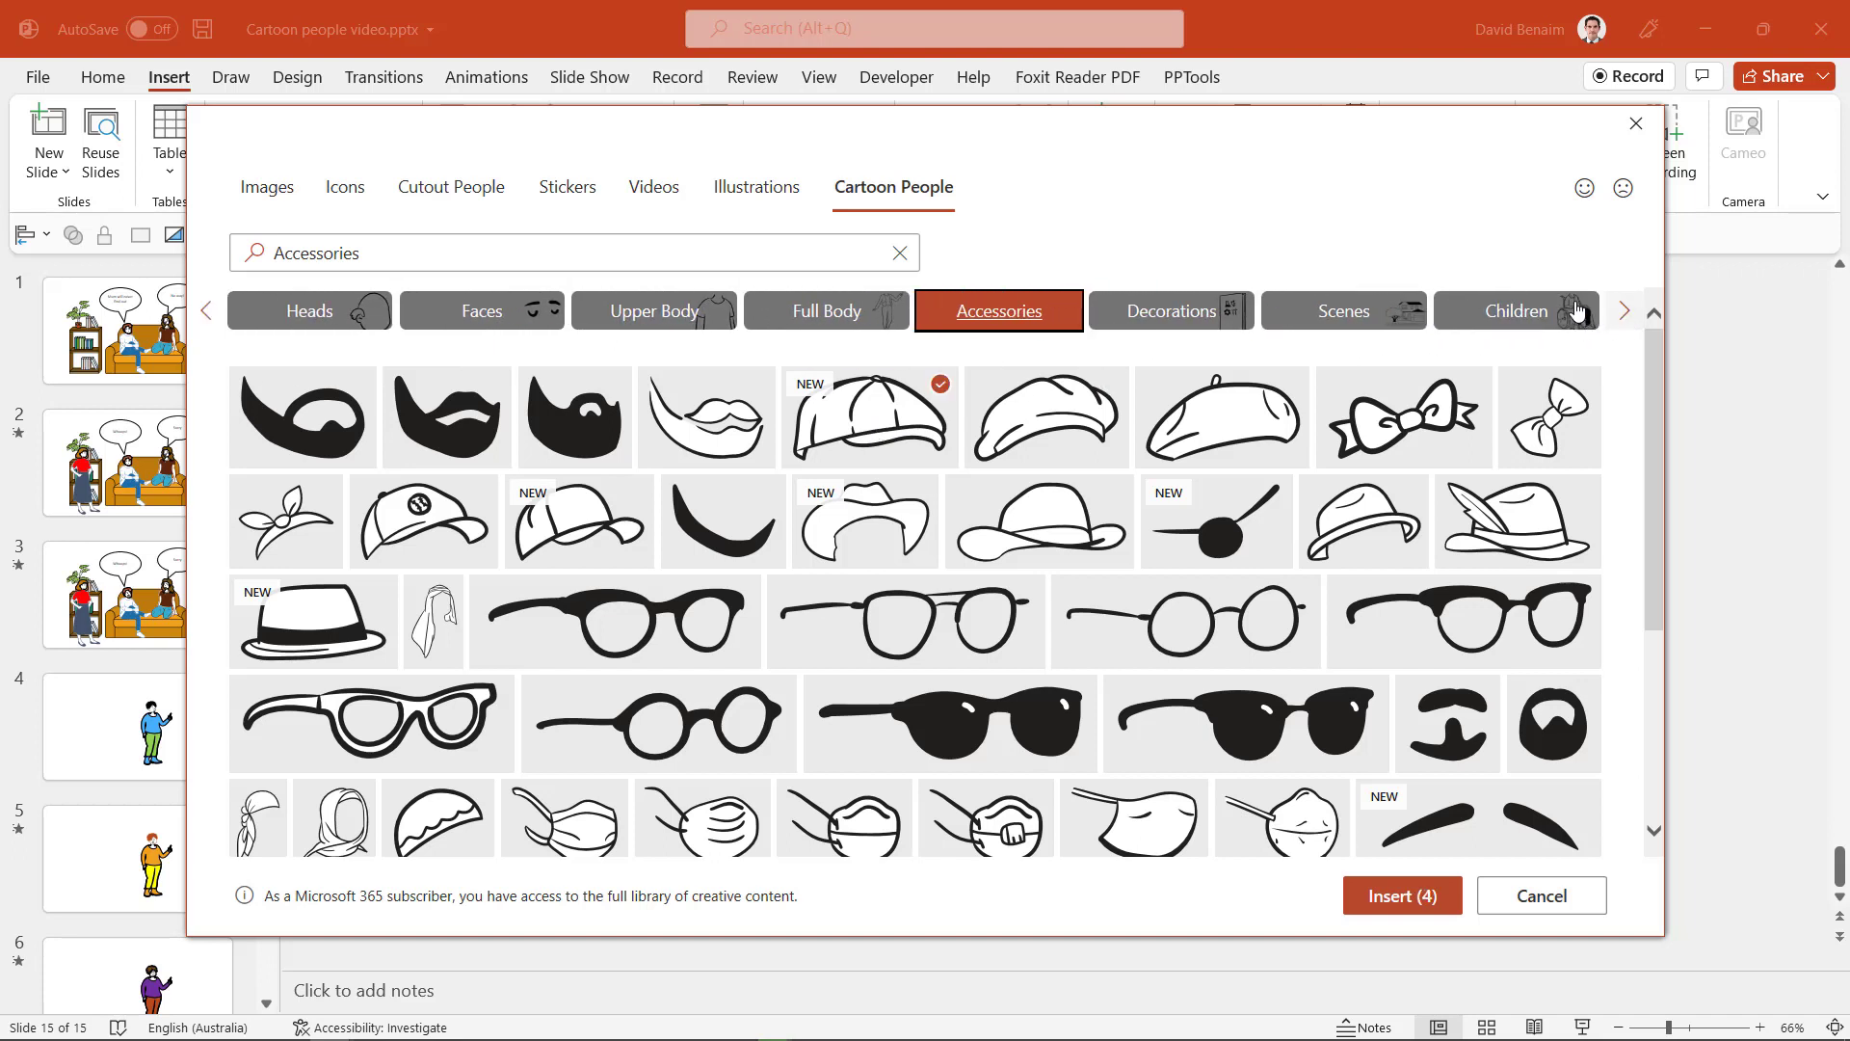
pyautogui.click(1342, 308)
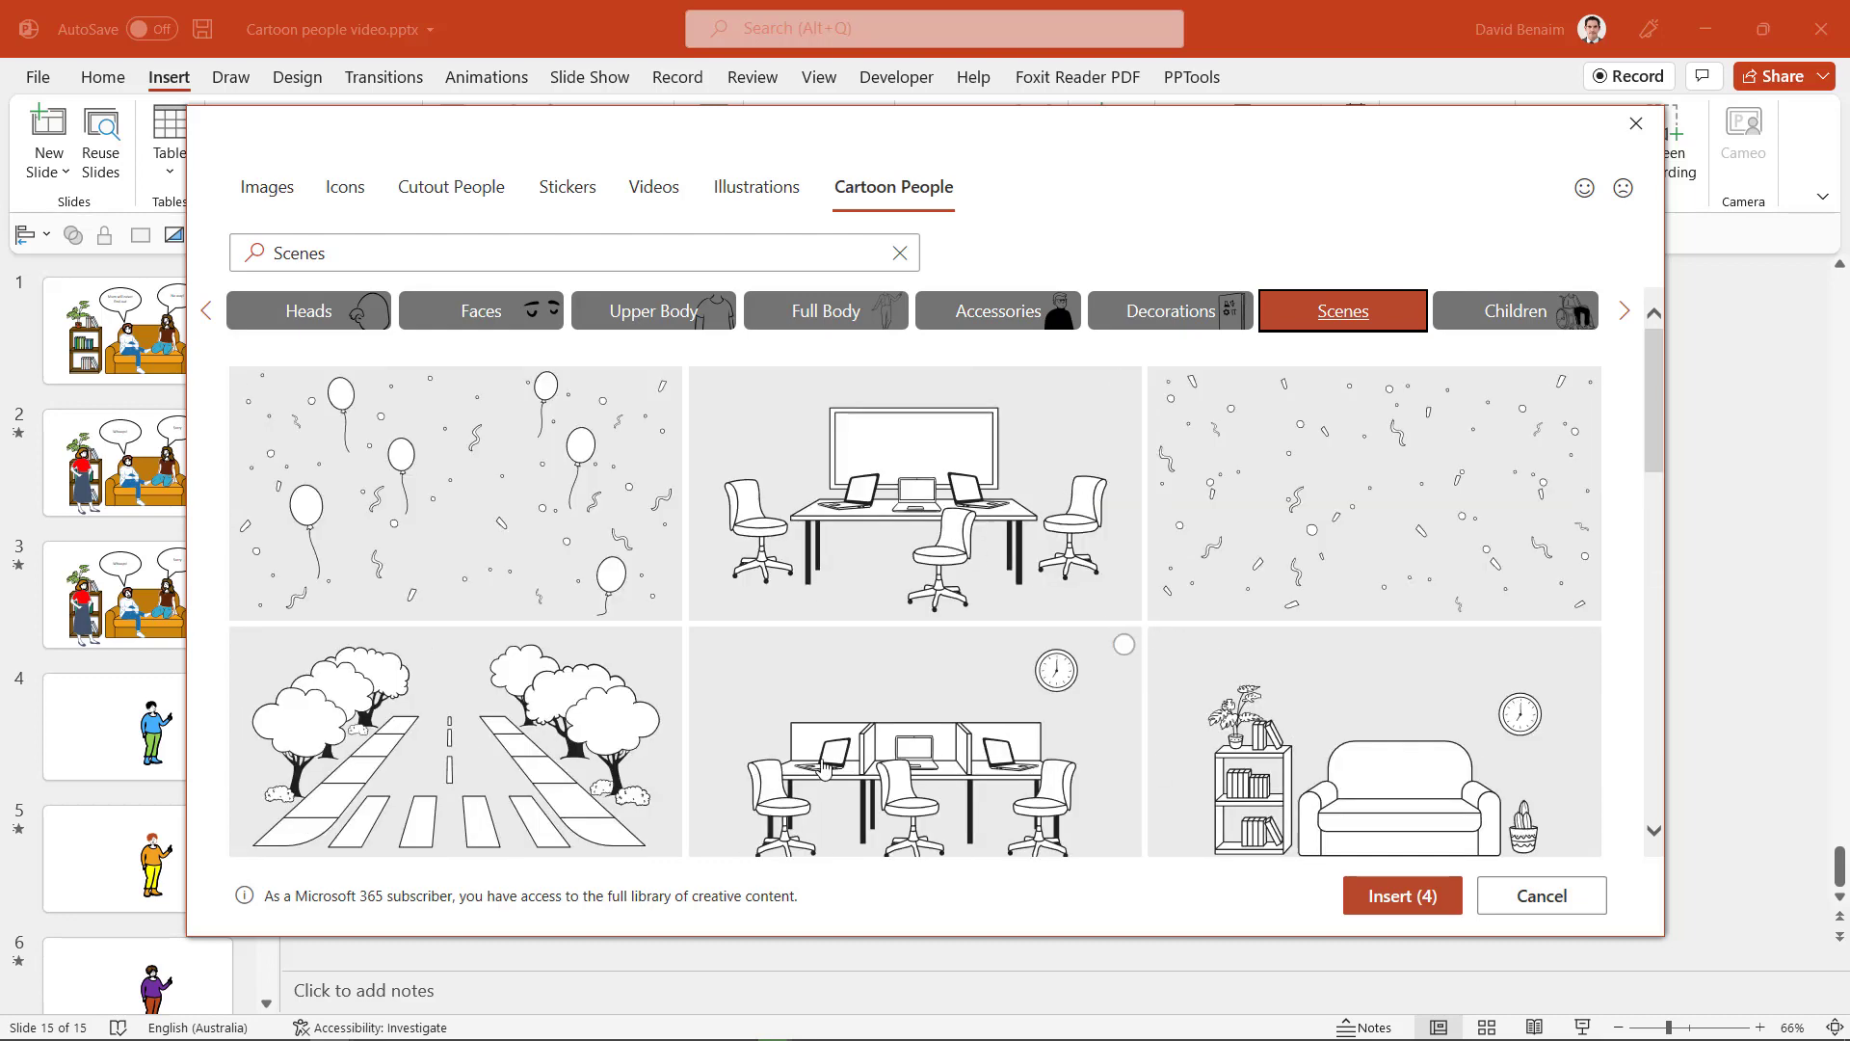
pyautogui.scroll(-2, 466, 717)
pyautogui.scroll(-5, 465, 717)
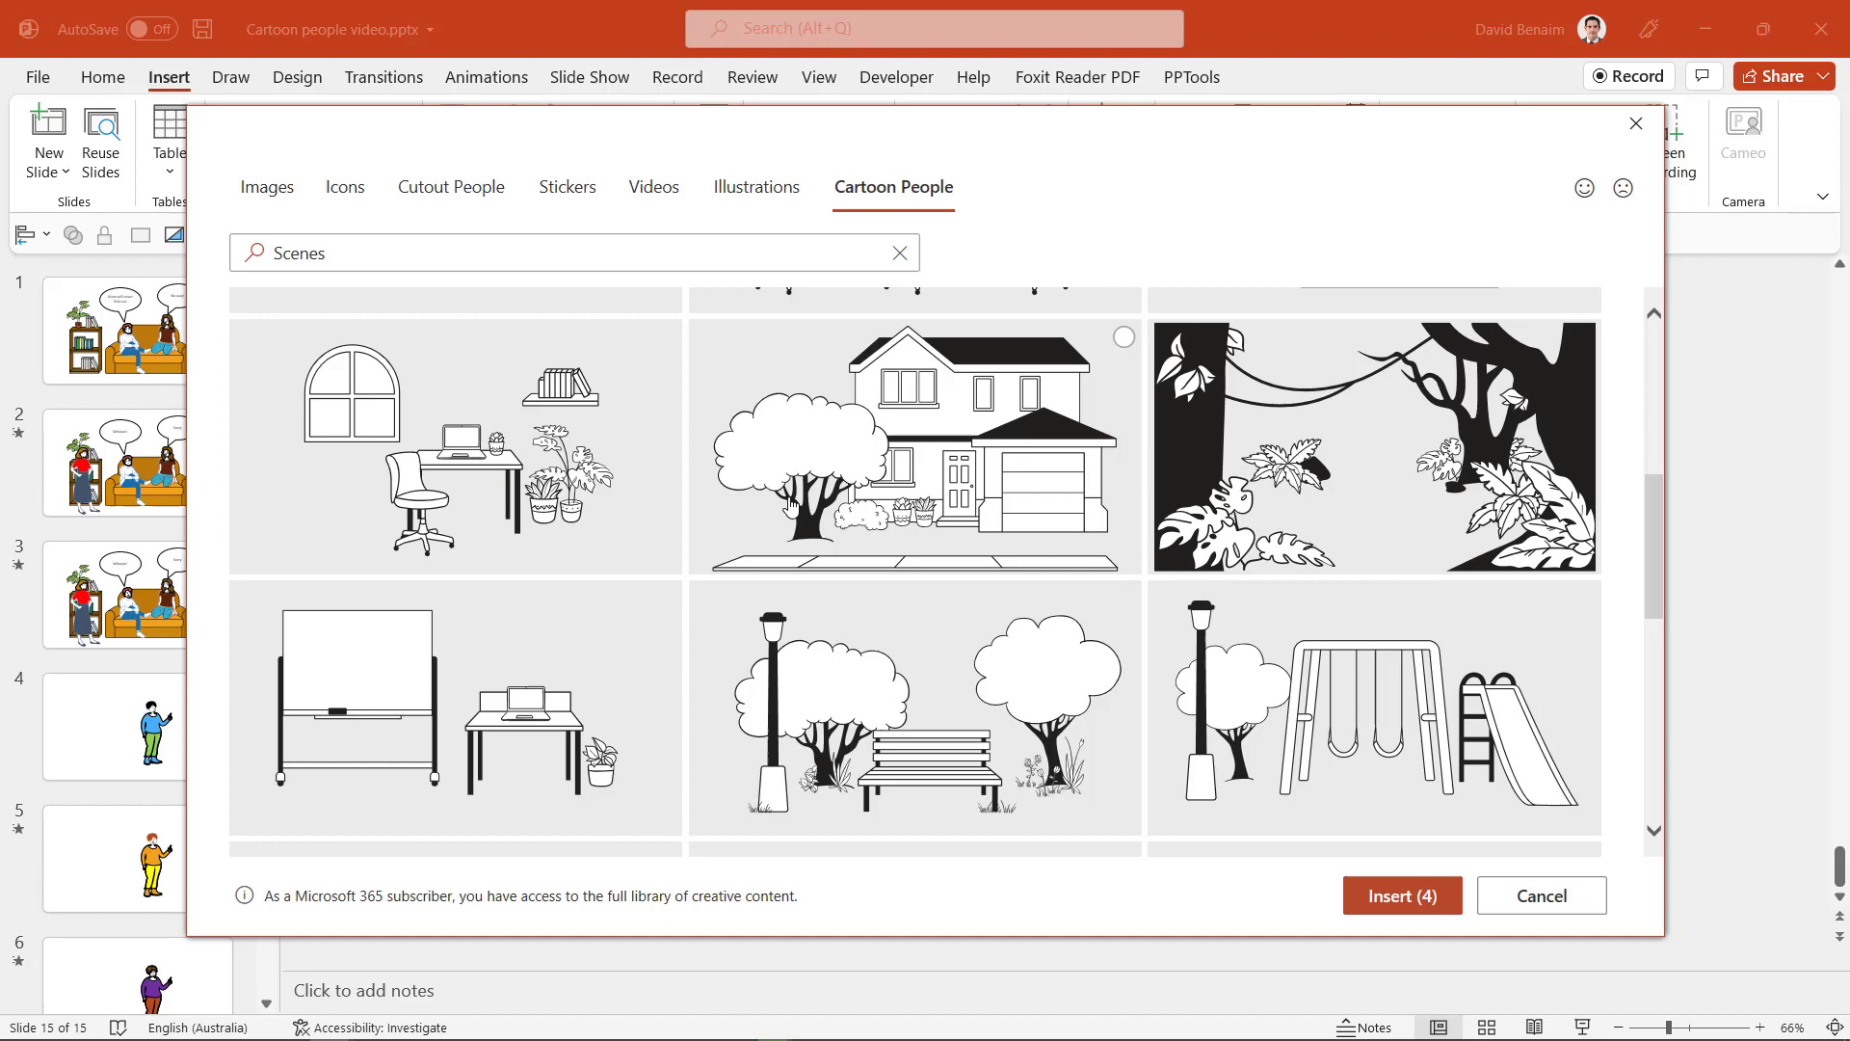
pyautogui.click(856, 738)
# Step: Insert the five picked cartoon items onto slide 16
pyautogui.click(1402, 896)
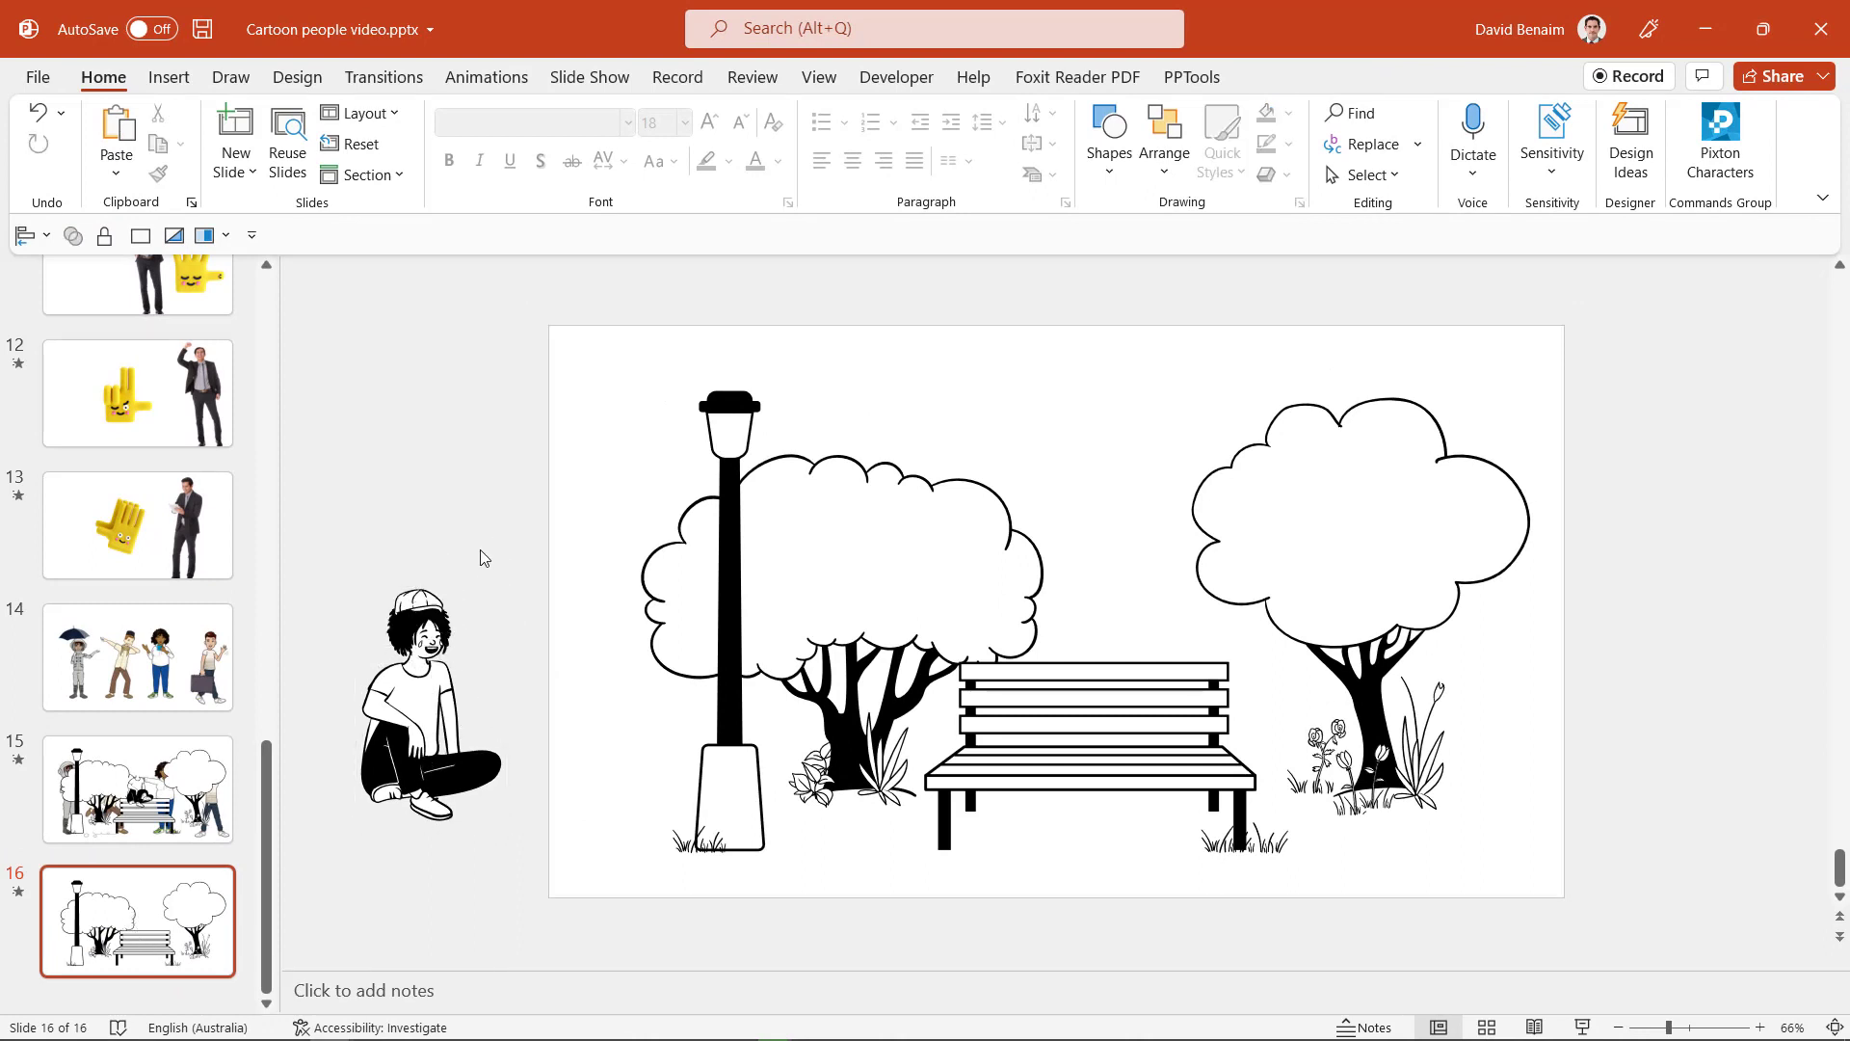
# Step: Select the sitting cartoon person and show its Graphics Format options, leaving the fill unchanged
pyautogui.click(422, 596)
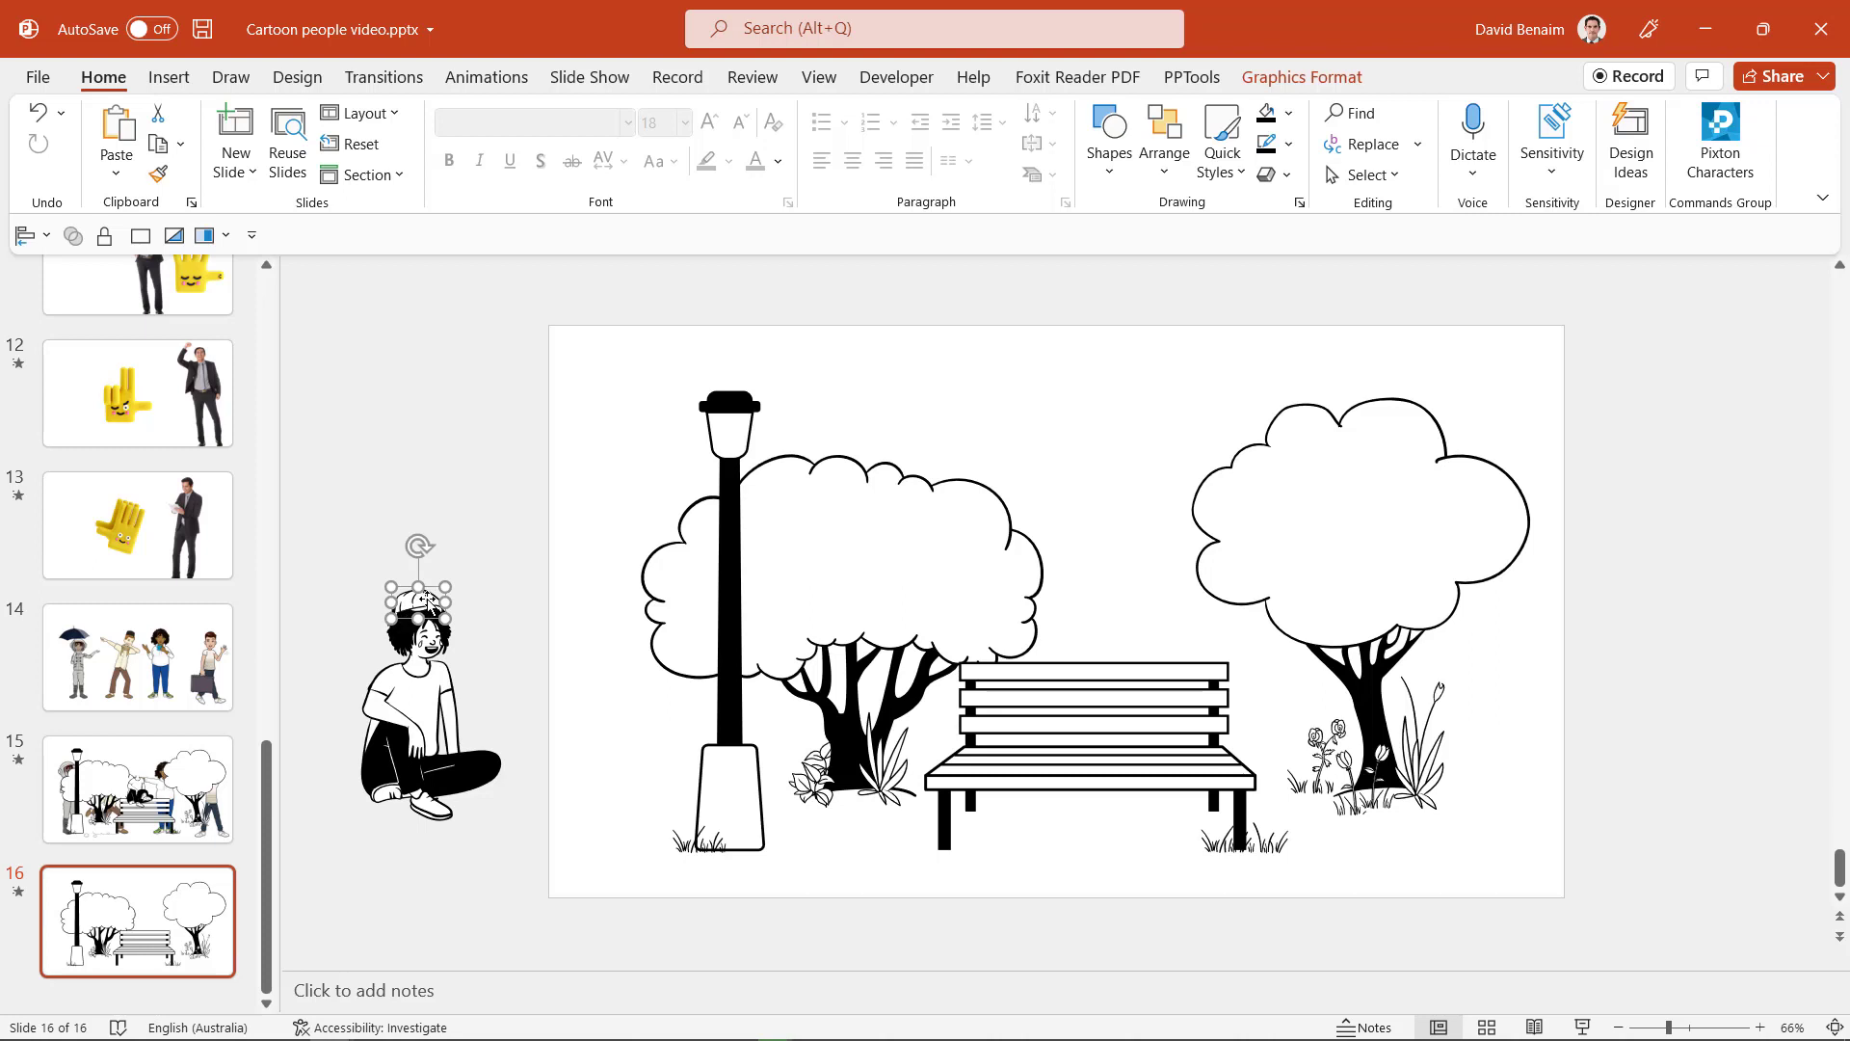
pyautogui.click(395, 757)
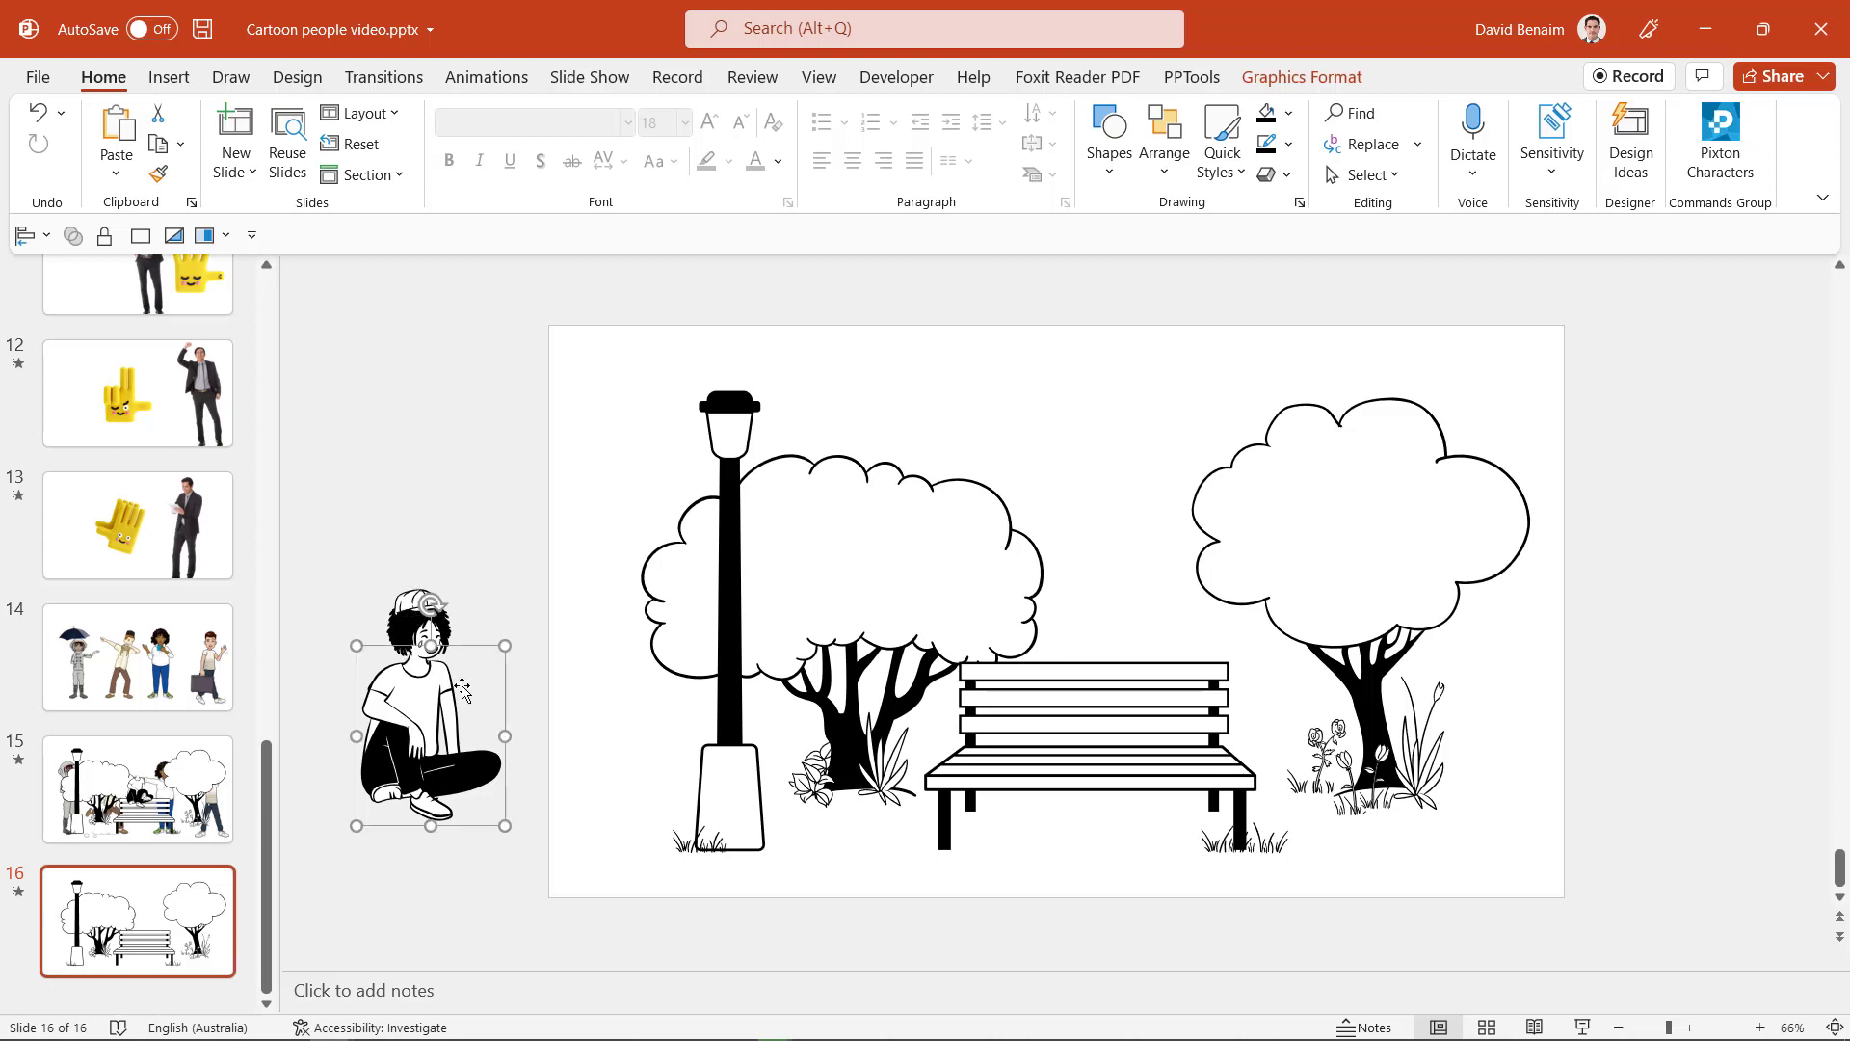
pyautogui.click(1289, 113)
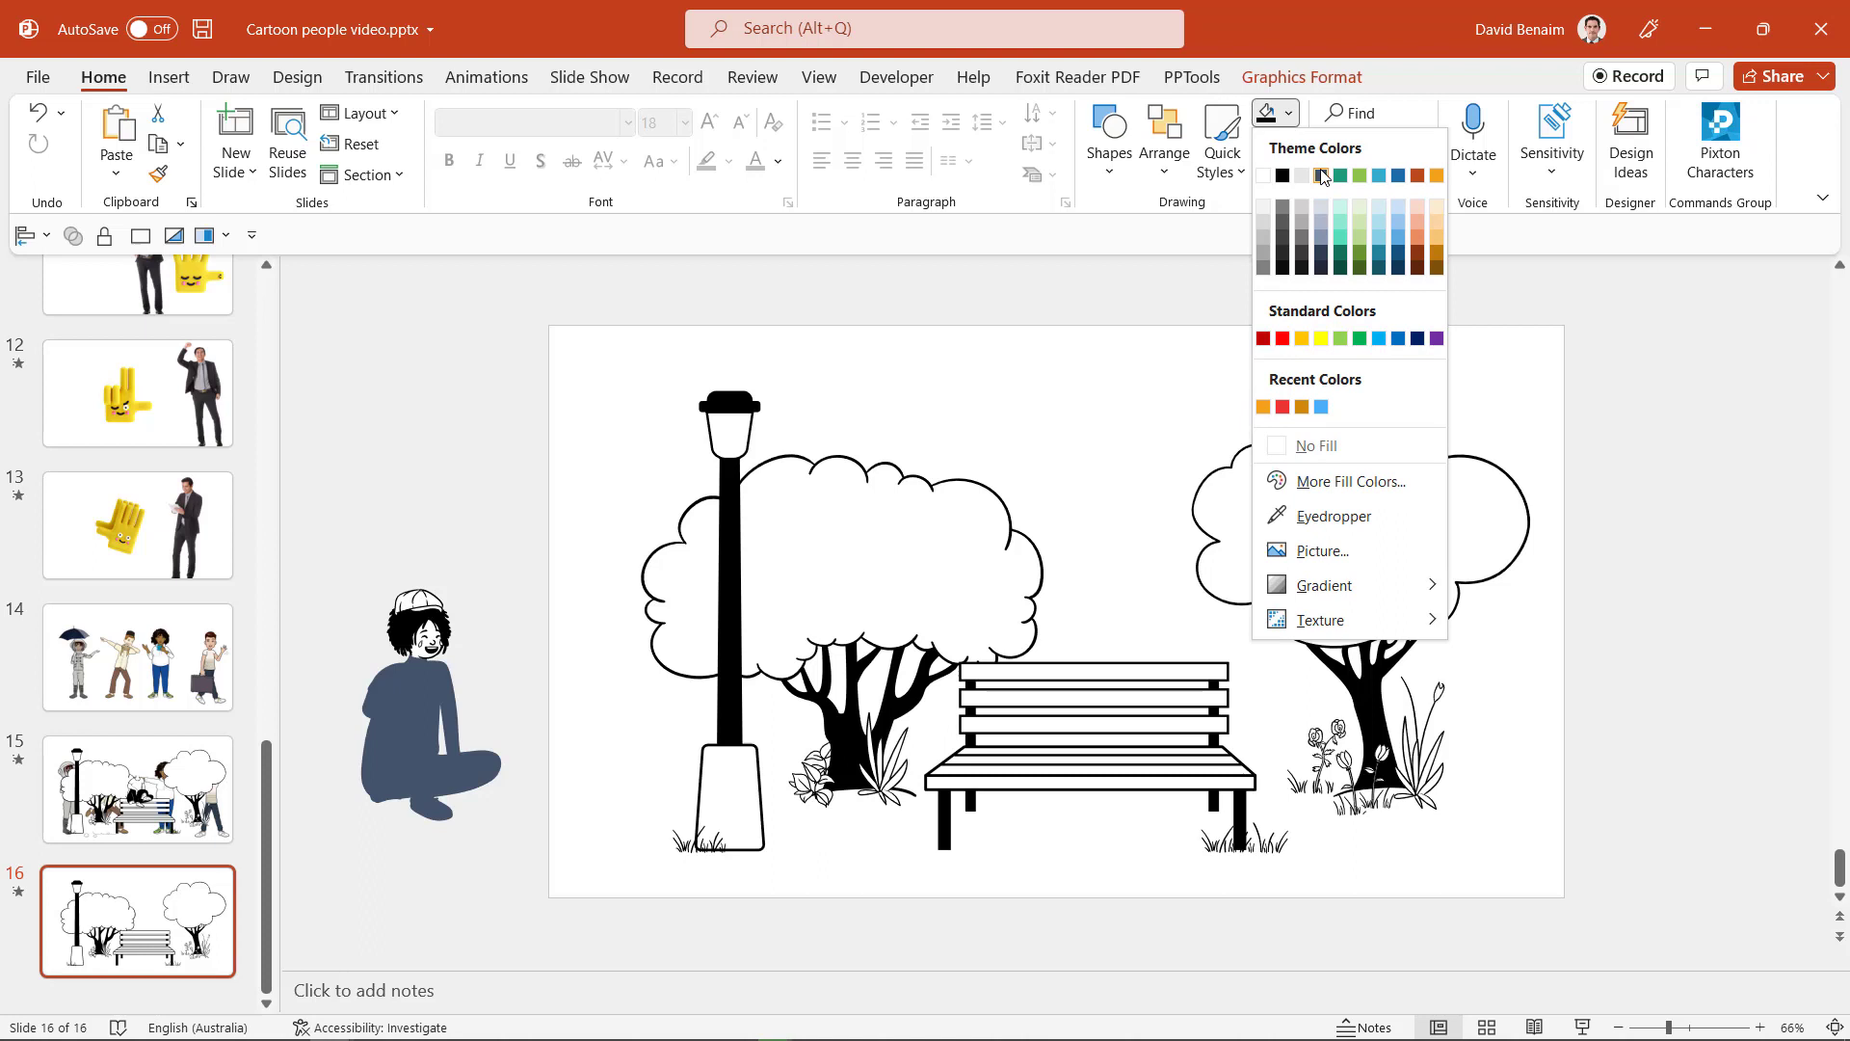
pyautogui.click(439, 500)
pyautogui.click(439, 500)
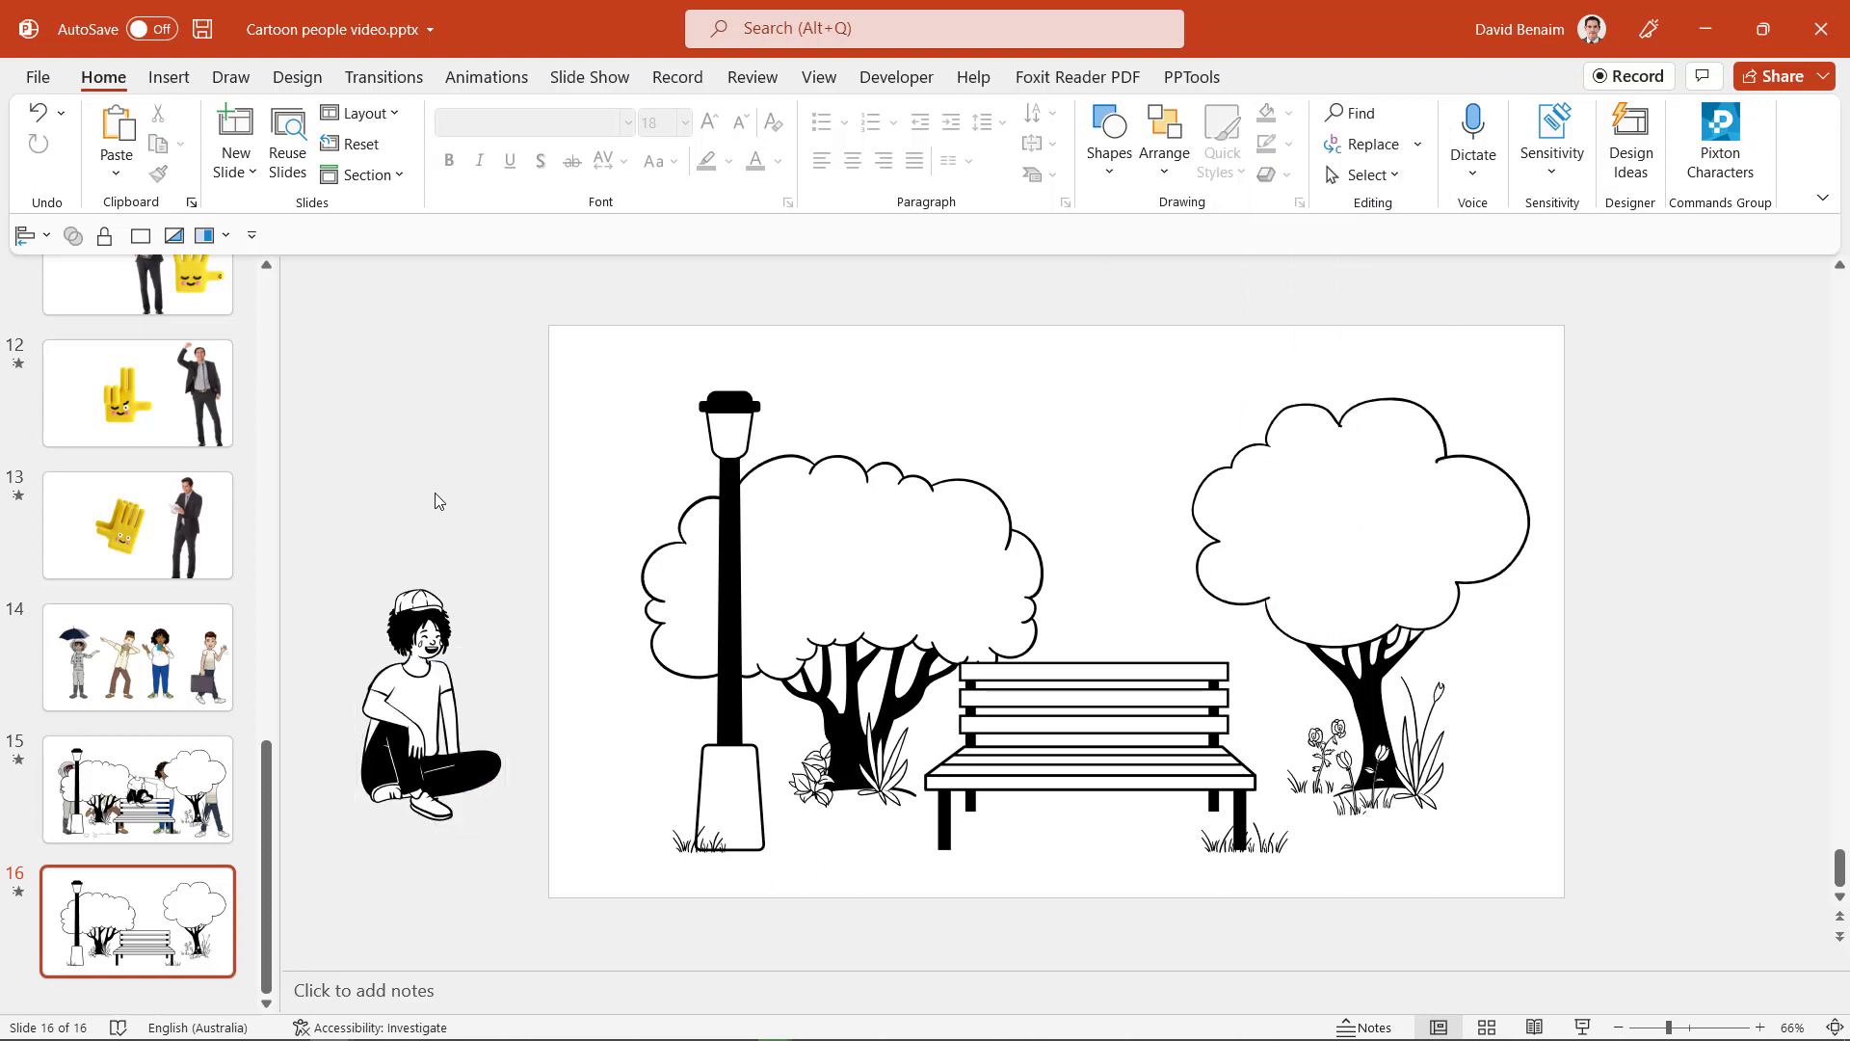
pyautogui.click(424, 694)
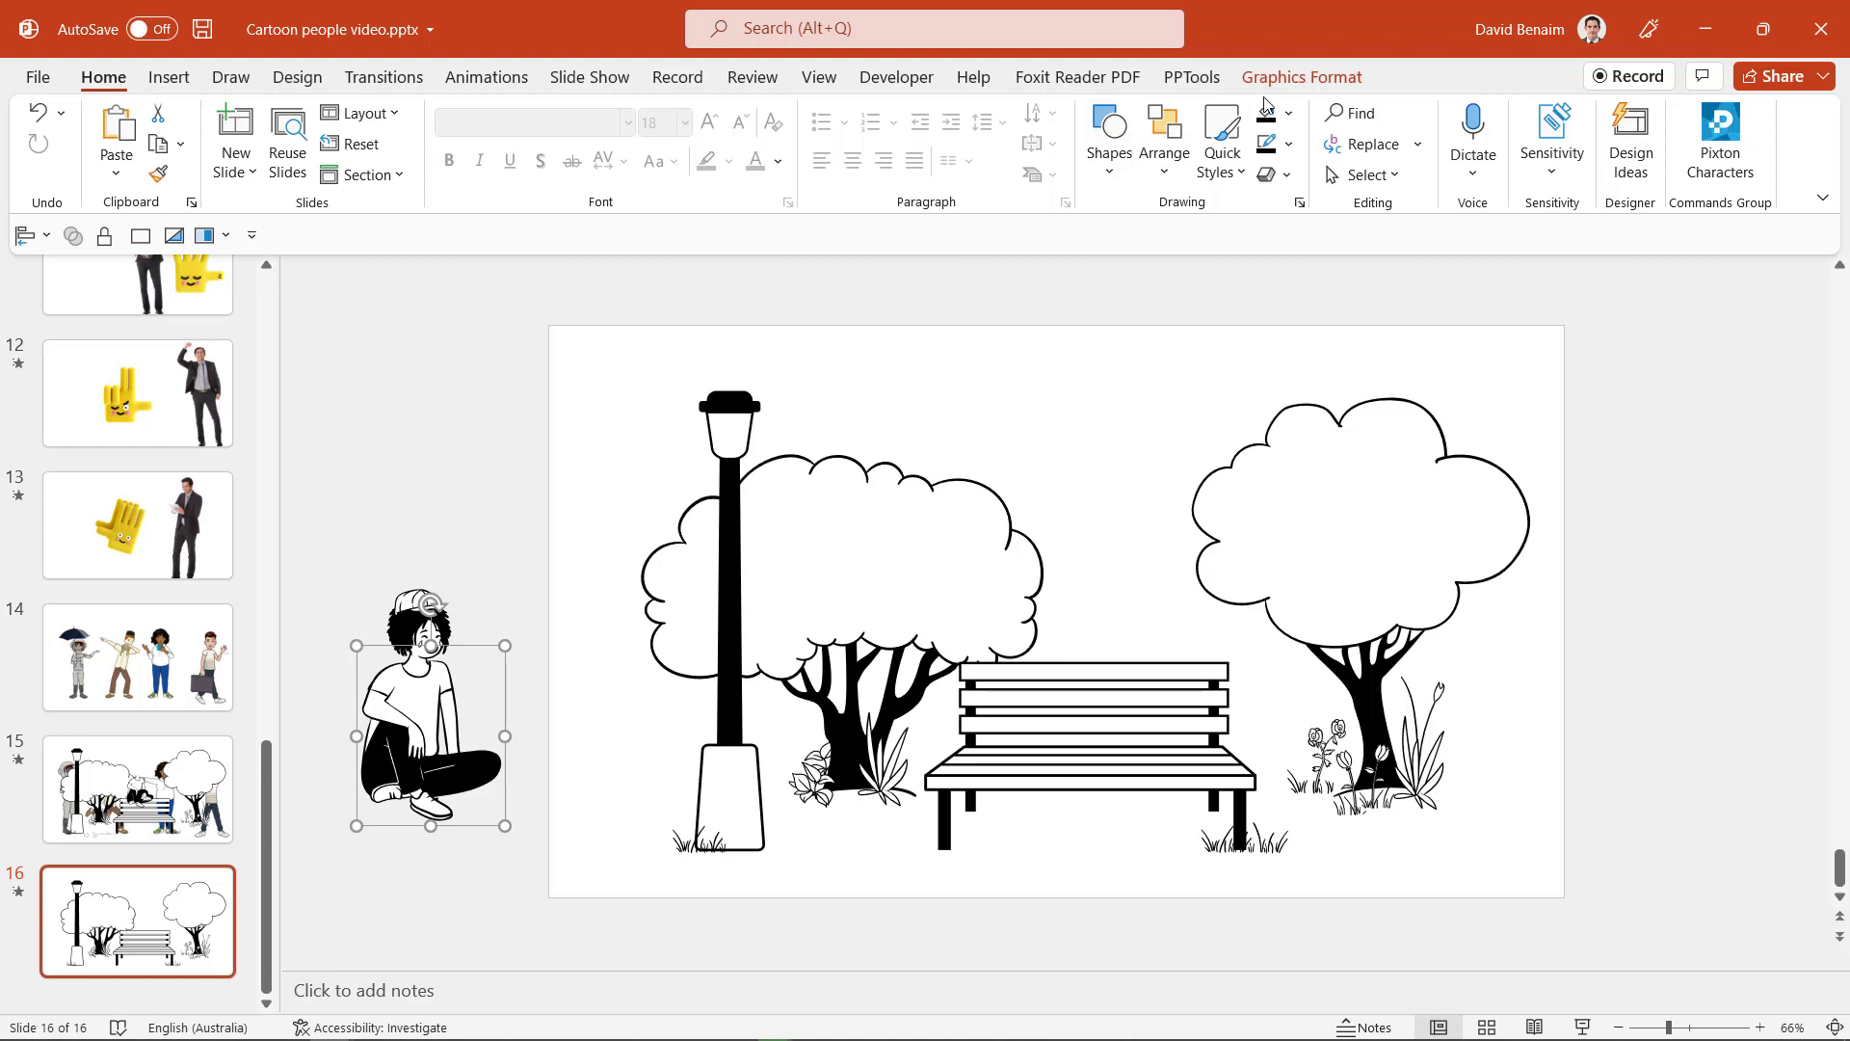
pyautogui.click(1292, 80)
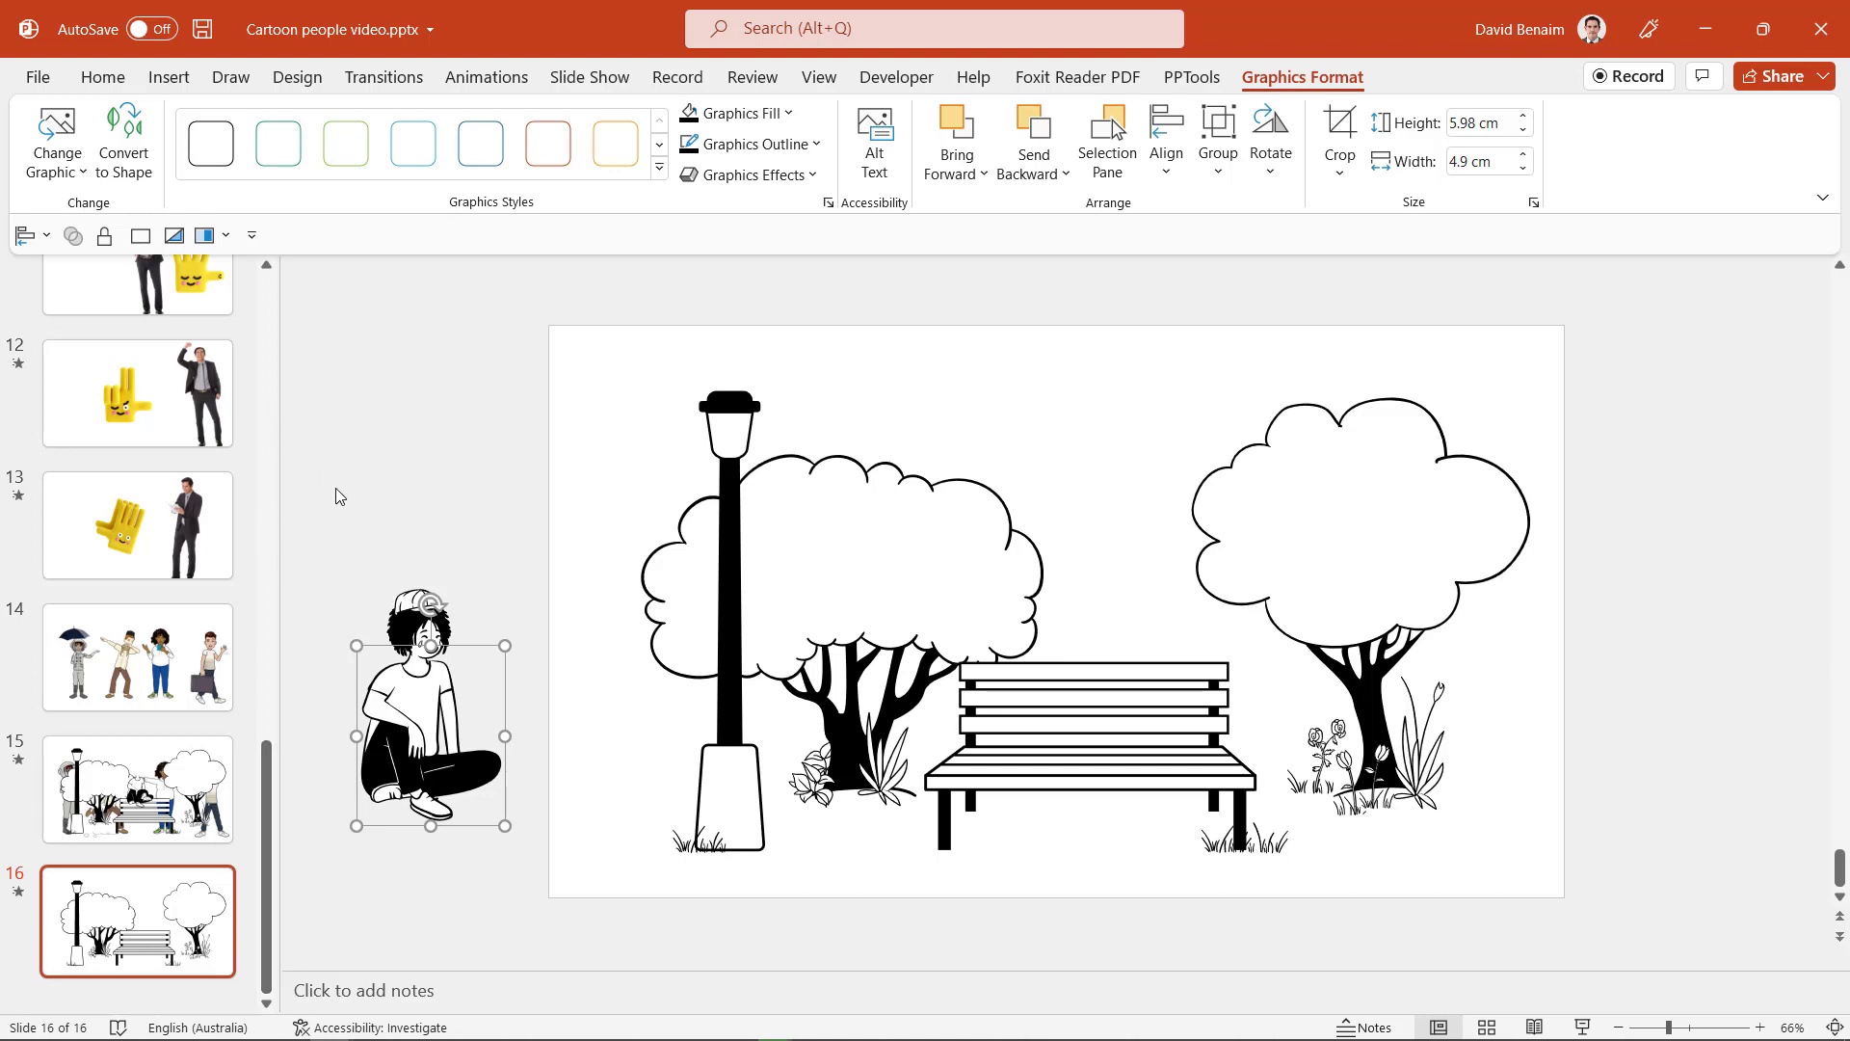
# Step: Convert the cartoon person graphic to shapes, undoing an accidental black body fill
pyautogui.moveTo(297, 518); pyautogui.dragTo(571, 933)
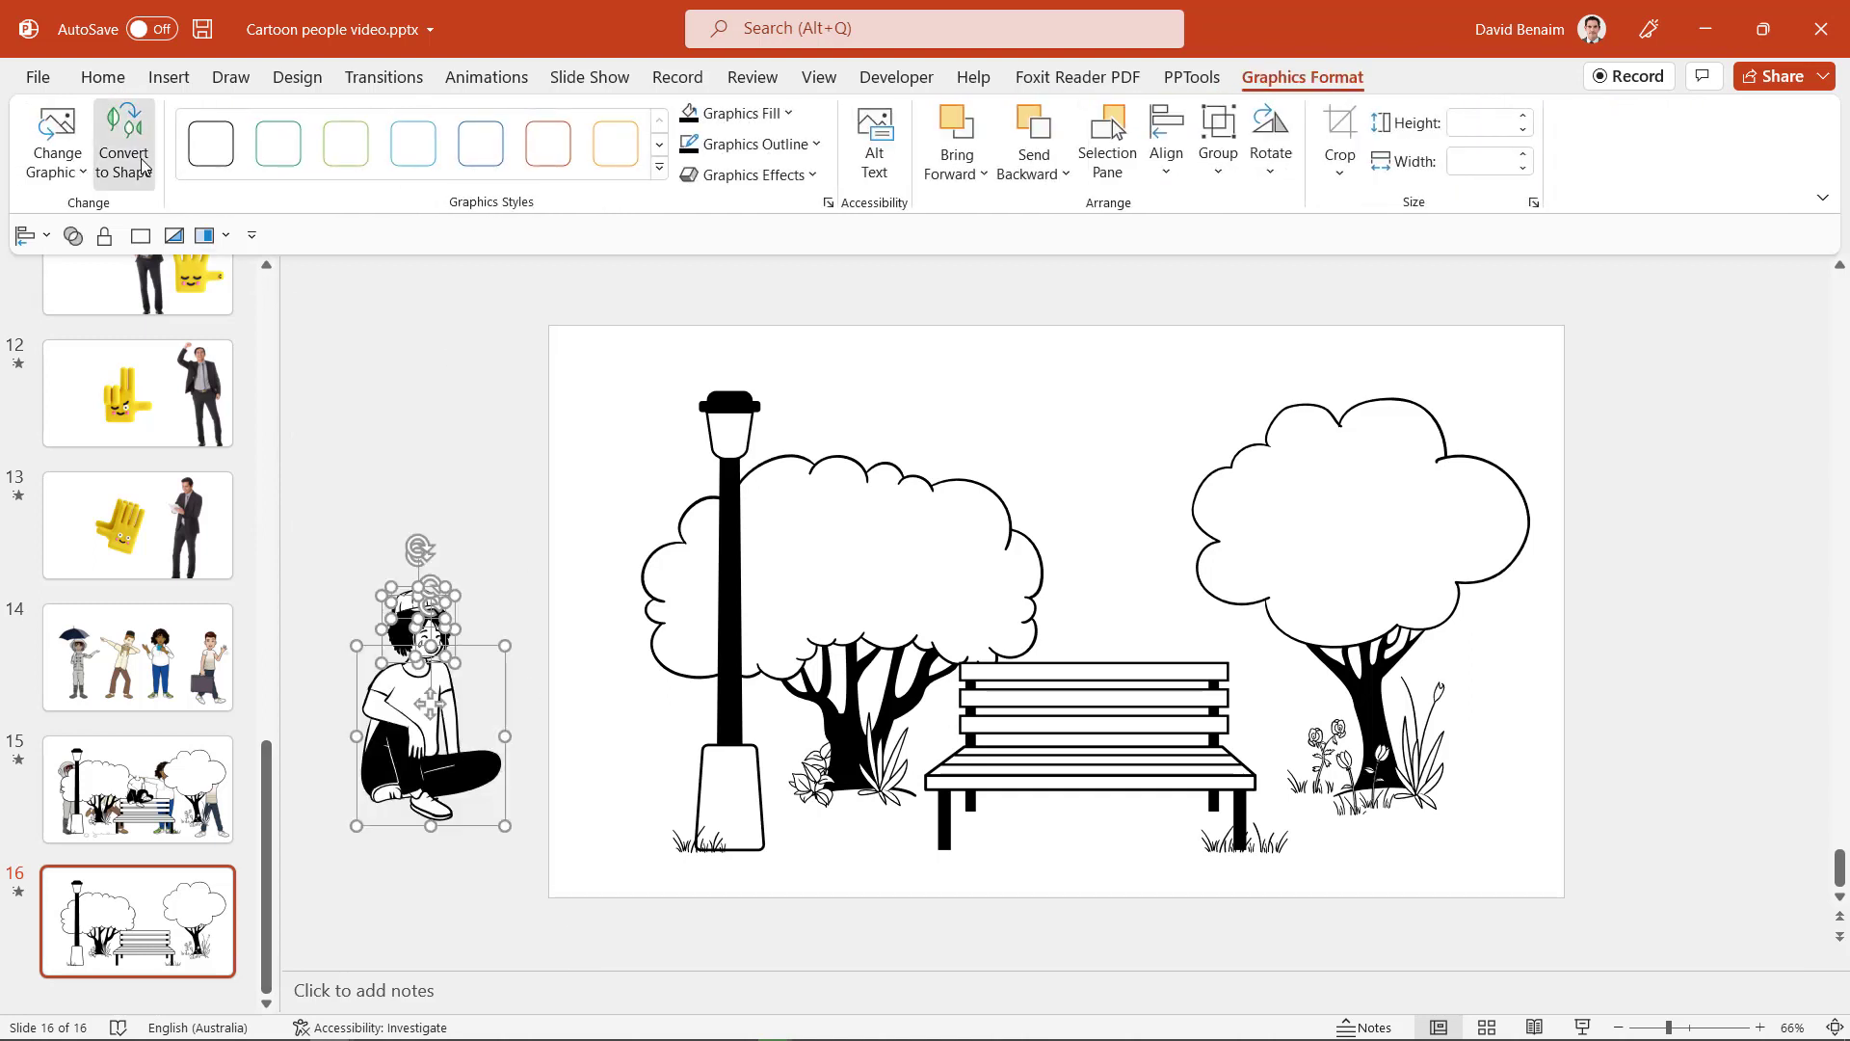
pyautogui.click(124, 145)
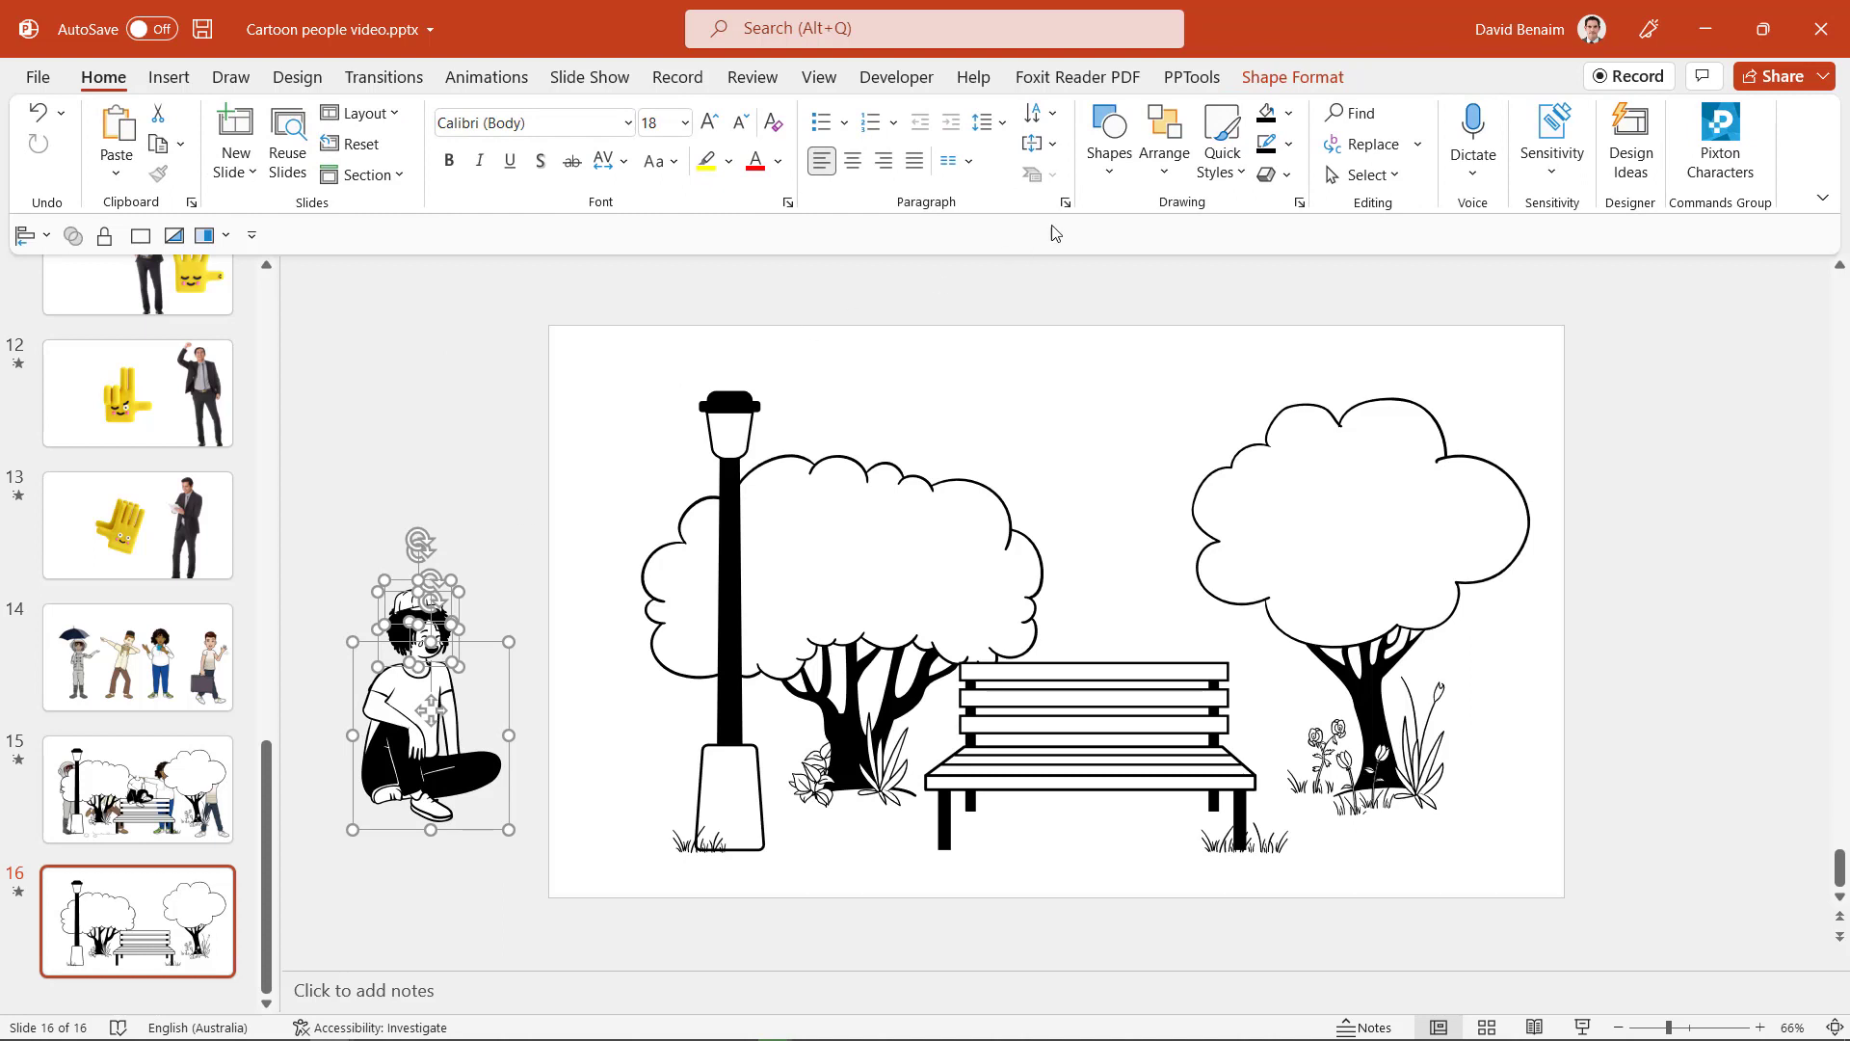
pyautogui.click(1165, 142)
pyautogui.click(521, 565)
pyautogui.click(446, 742)
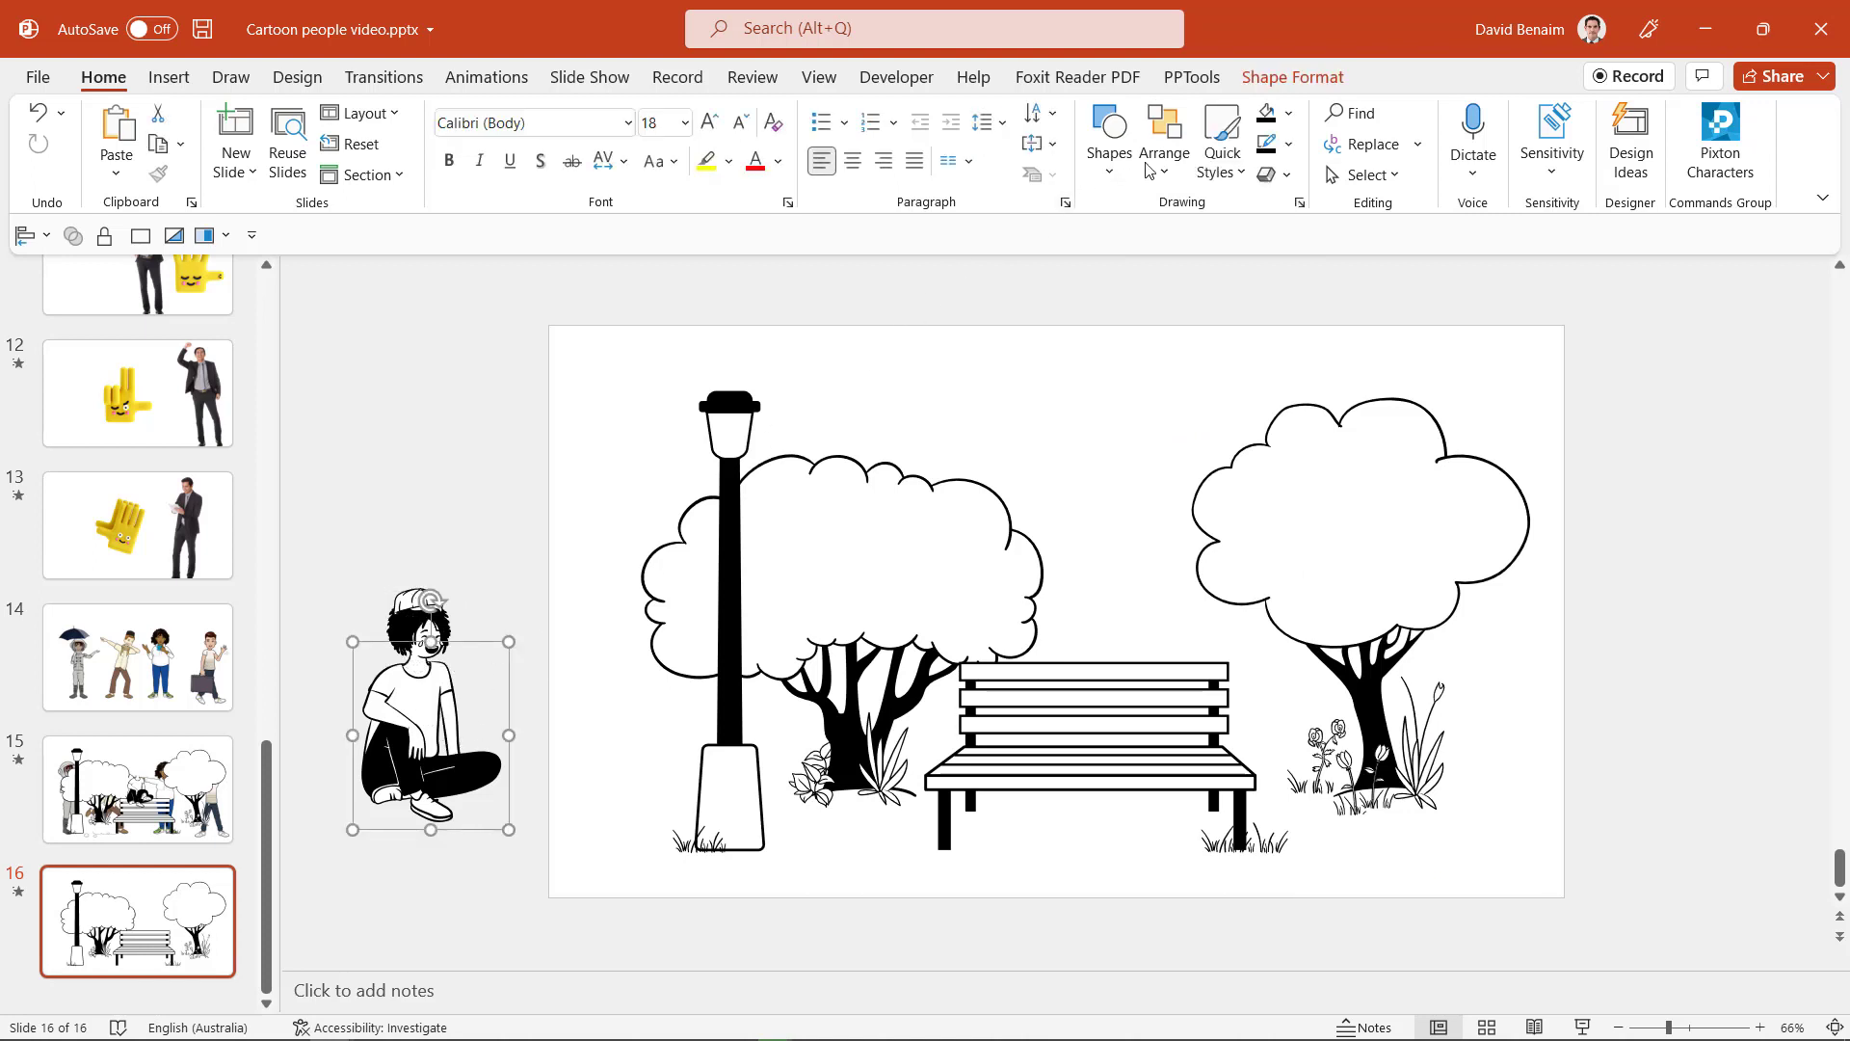
pyautogui.click(1266, 113)
pyautogui.hotkey('ctrl', 'z')
pyautogui.hotkey('ctrl', 'z')
pyautogui.click(347, 559)
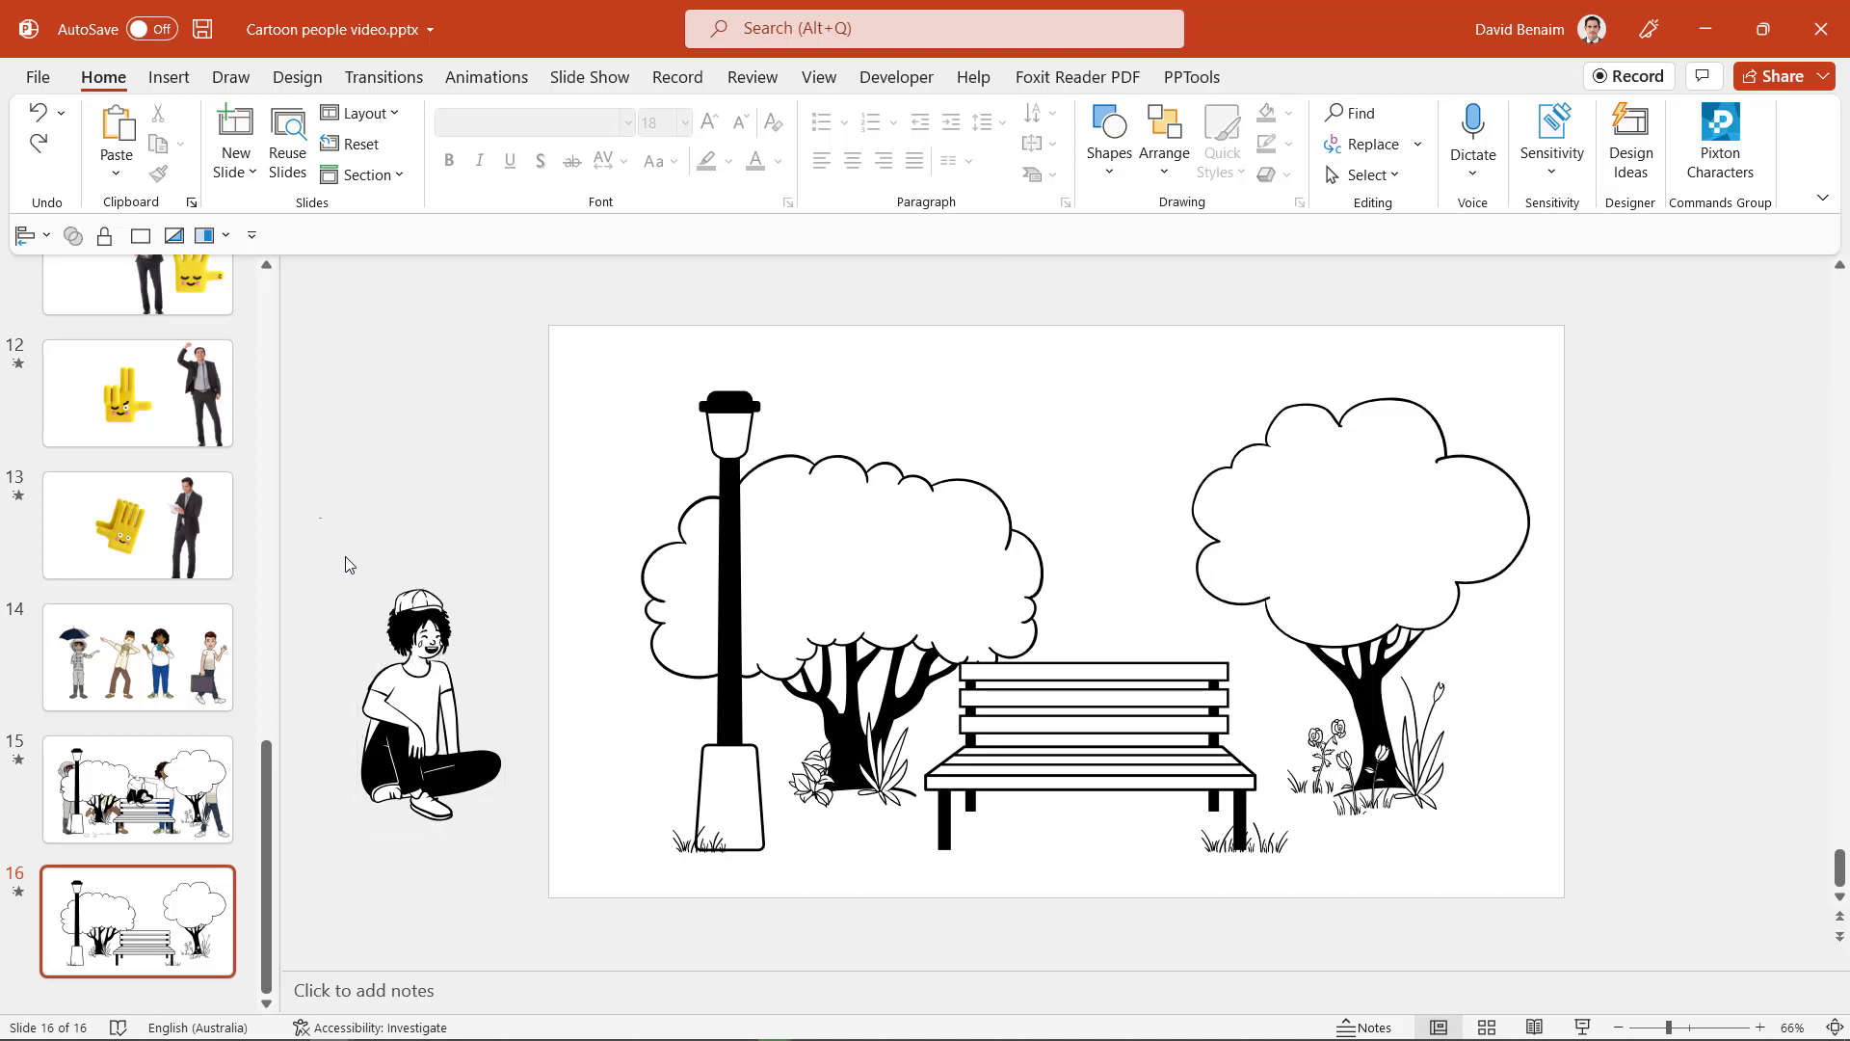
# Step: Ungroup the whole character into separate drawing shapes, confirming the picture conversion
pyautogui.moveTo(318, 518); pyautogui.dragTo(575, 893)
pyautogui.hotkey('ctrl', 'shift', 'g')
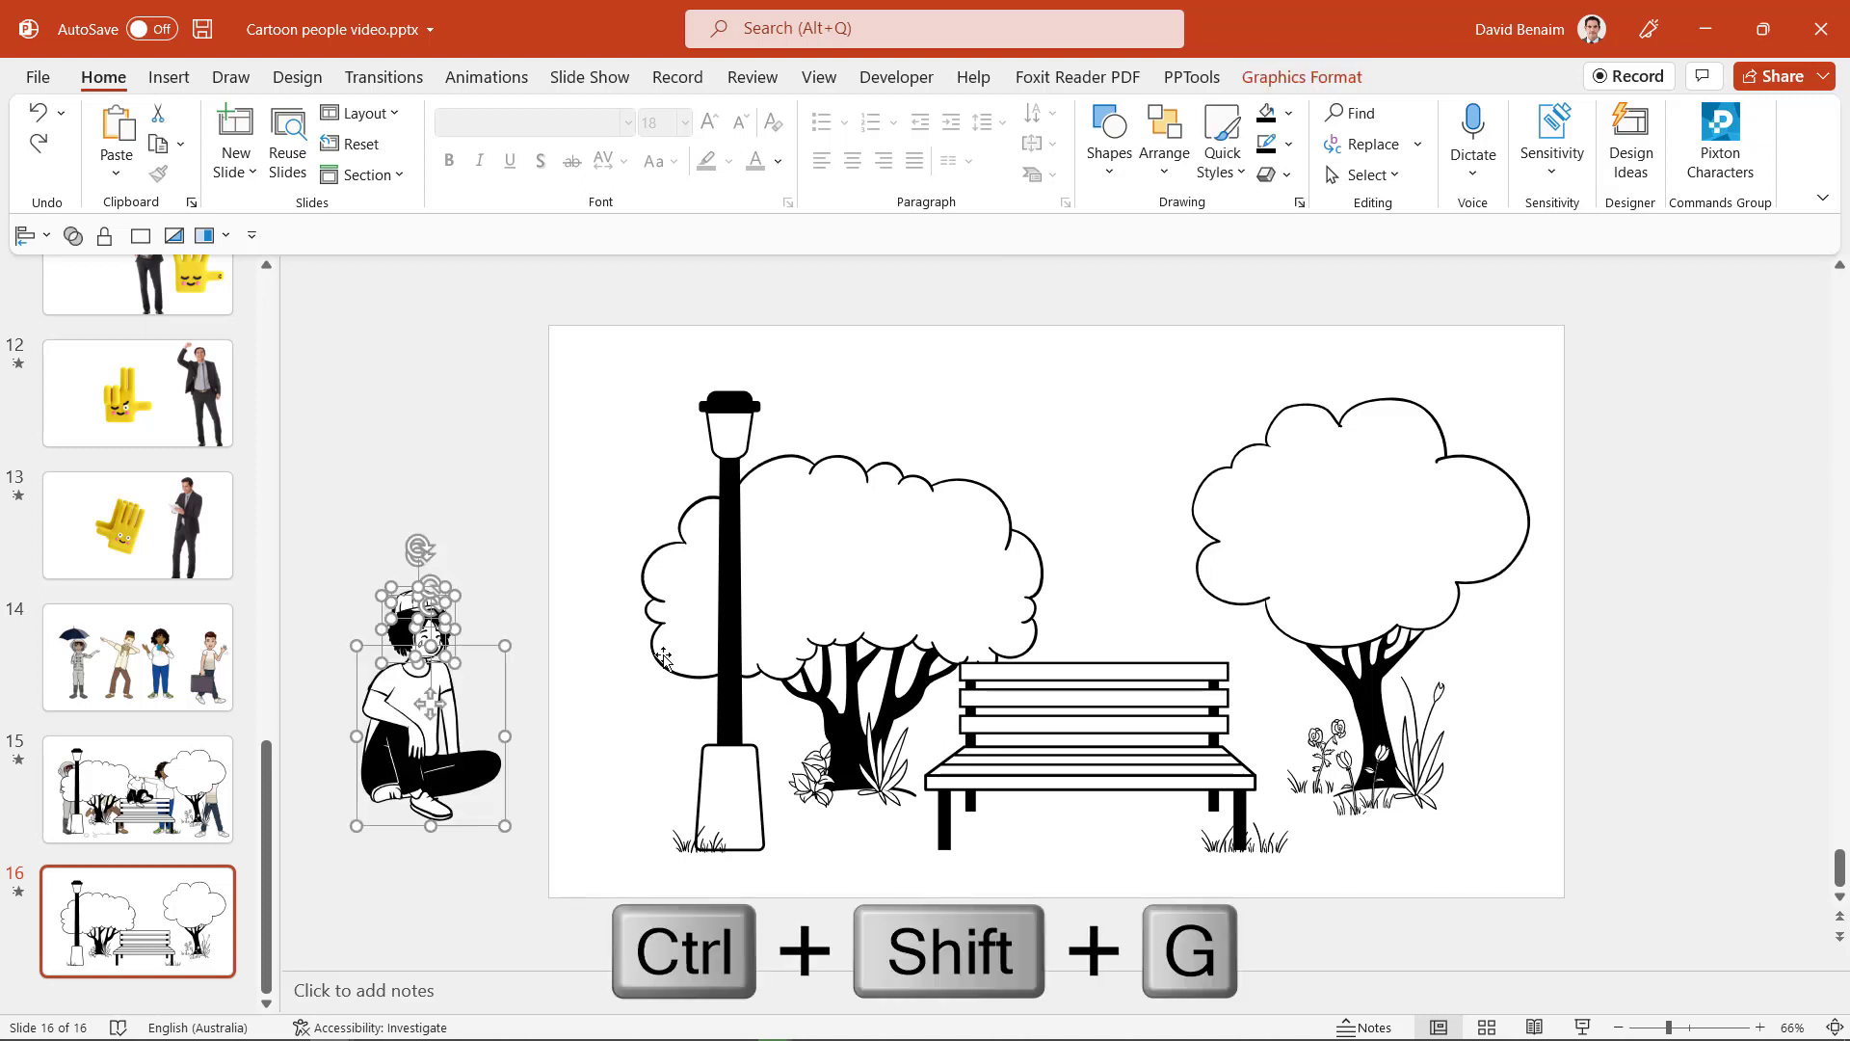
pyautogui.click(1177, 164)
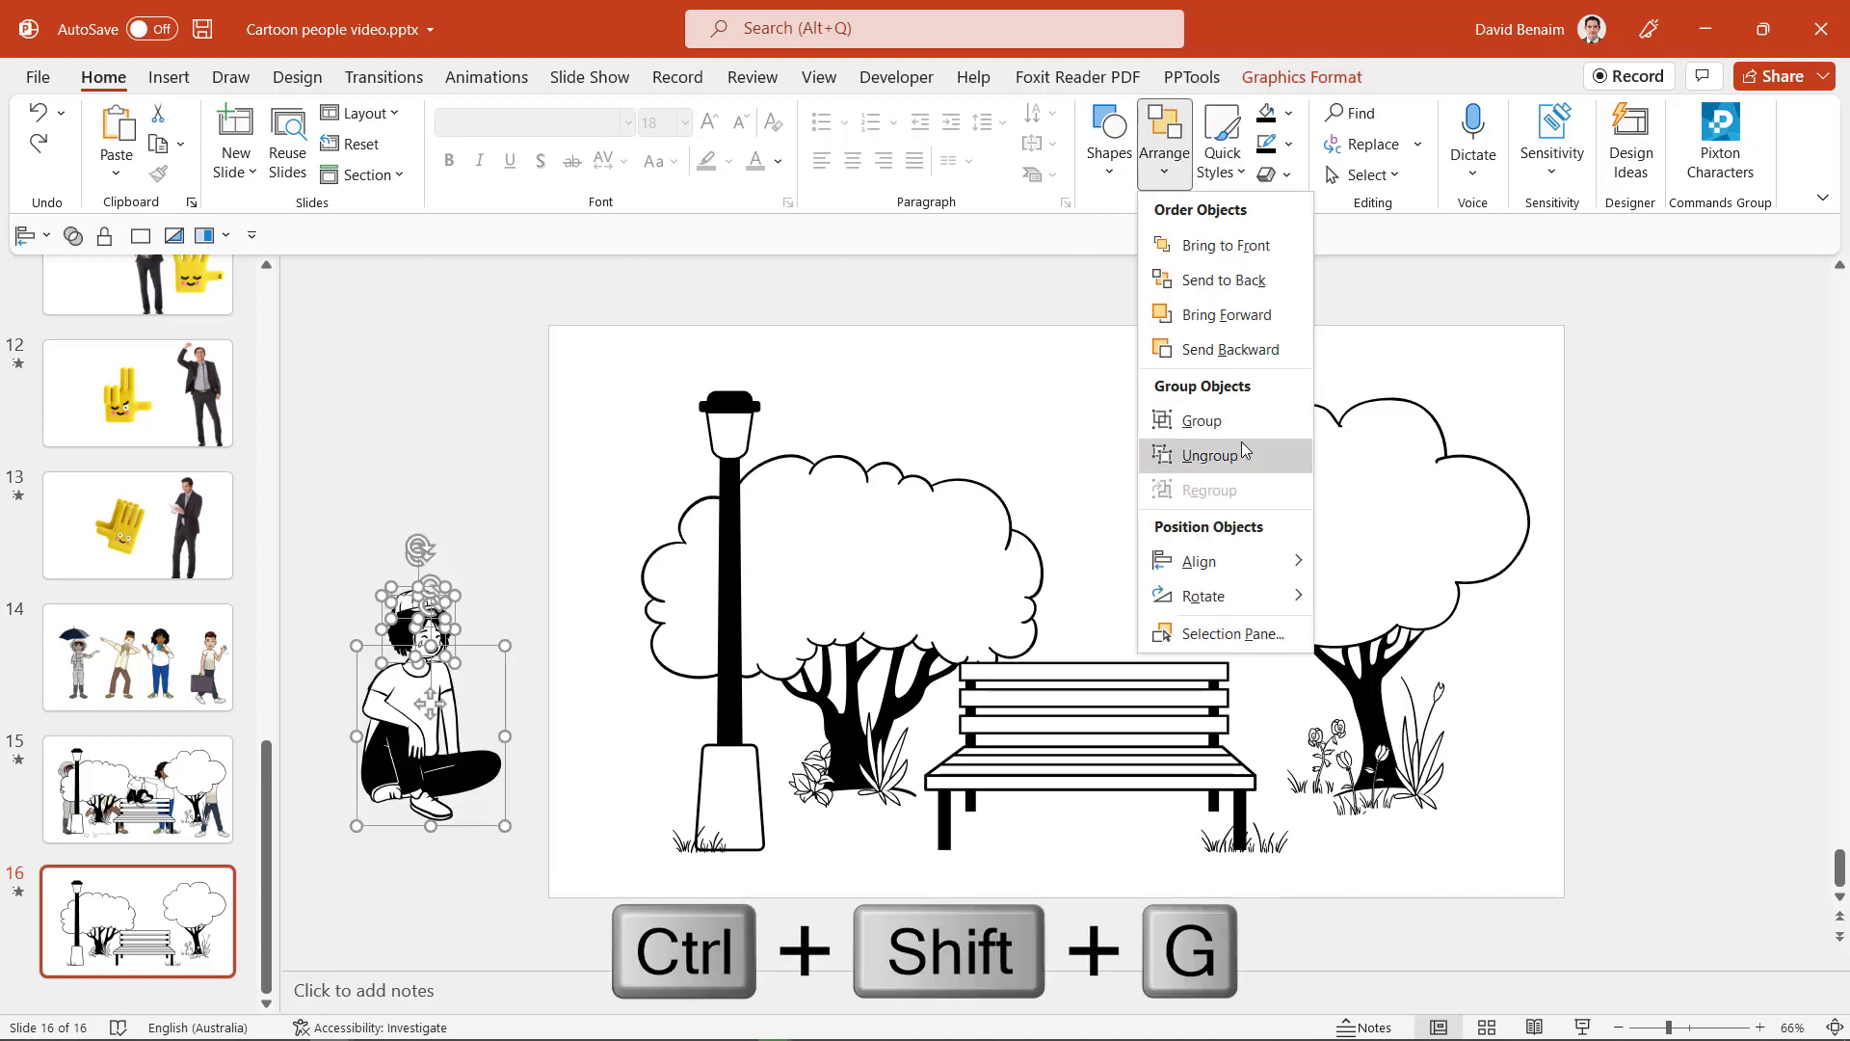
pyautogui.click(453, 447)
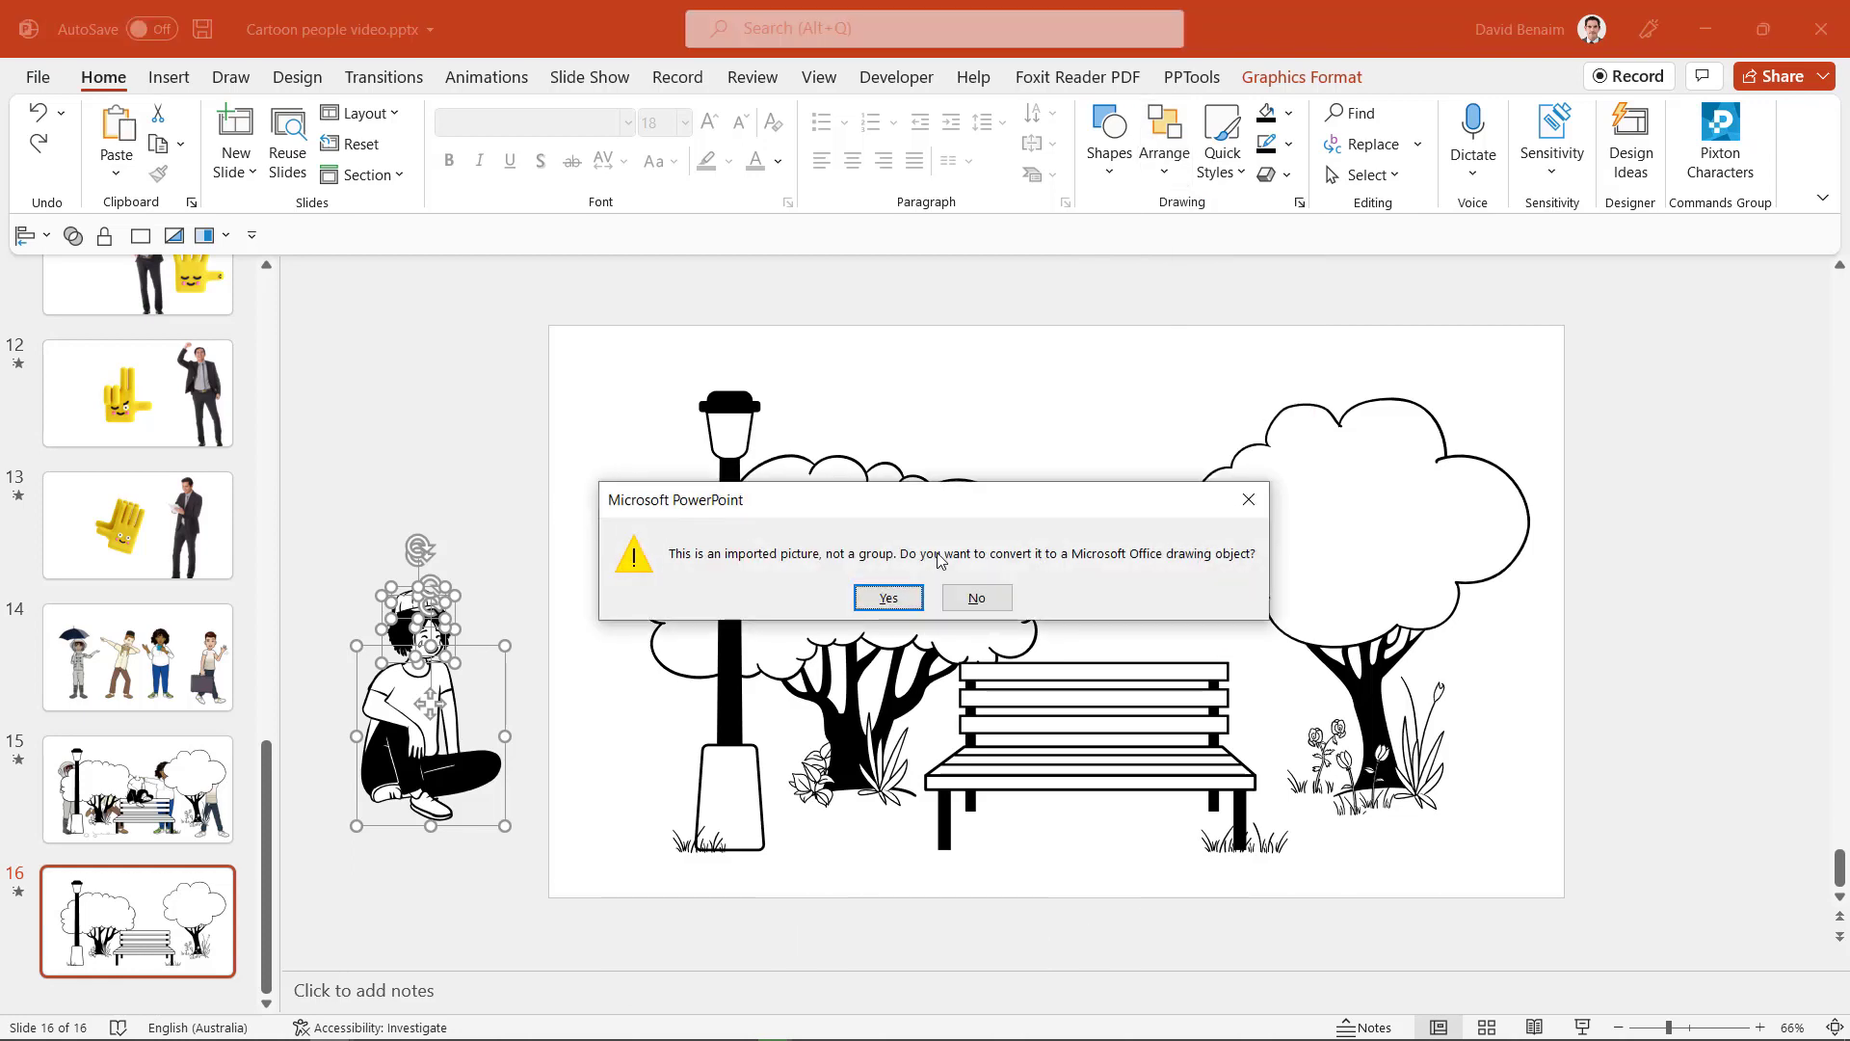
pyautogui.click(888, 597)
# Step: Zoom in and select the cartoon character's body shape, undoing an accidental move of it
pyautogui.keyDown('ctrl'); pyautogui.scroll(2, 427, 814); pyautogui.keyUp('ctrl')
pyautogui.keyDown('ctrl'); pyautogui.scroll(2, 427, 814); pyautogui.keyUp('ctrl')
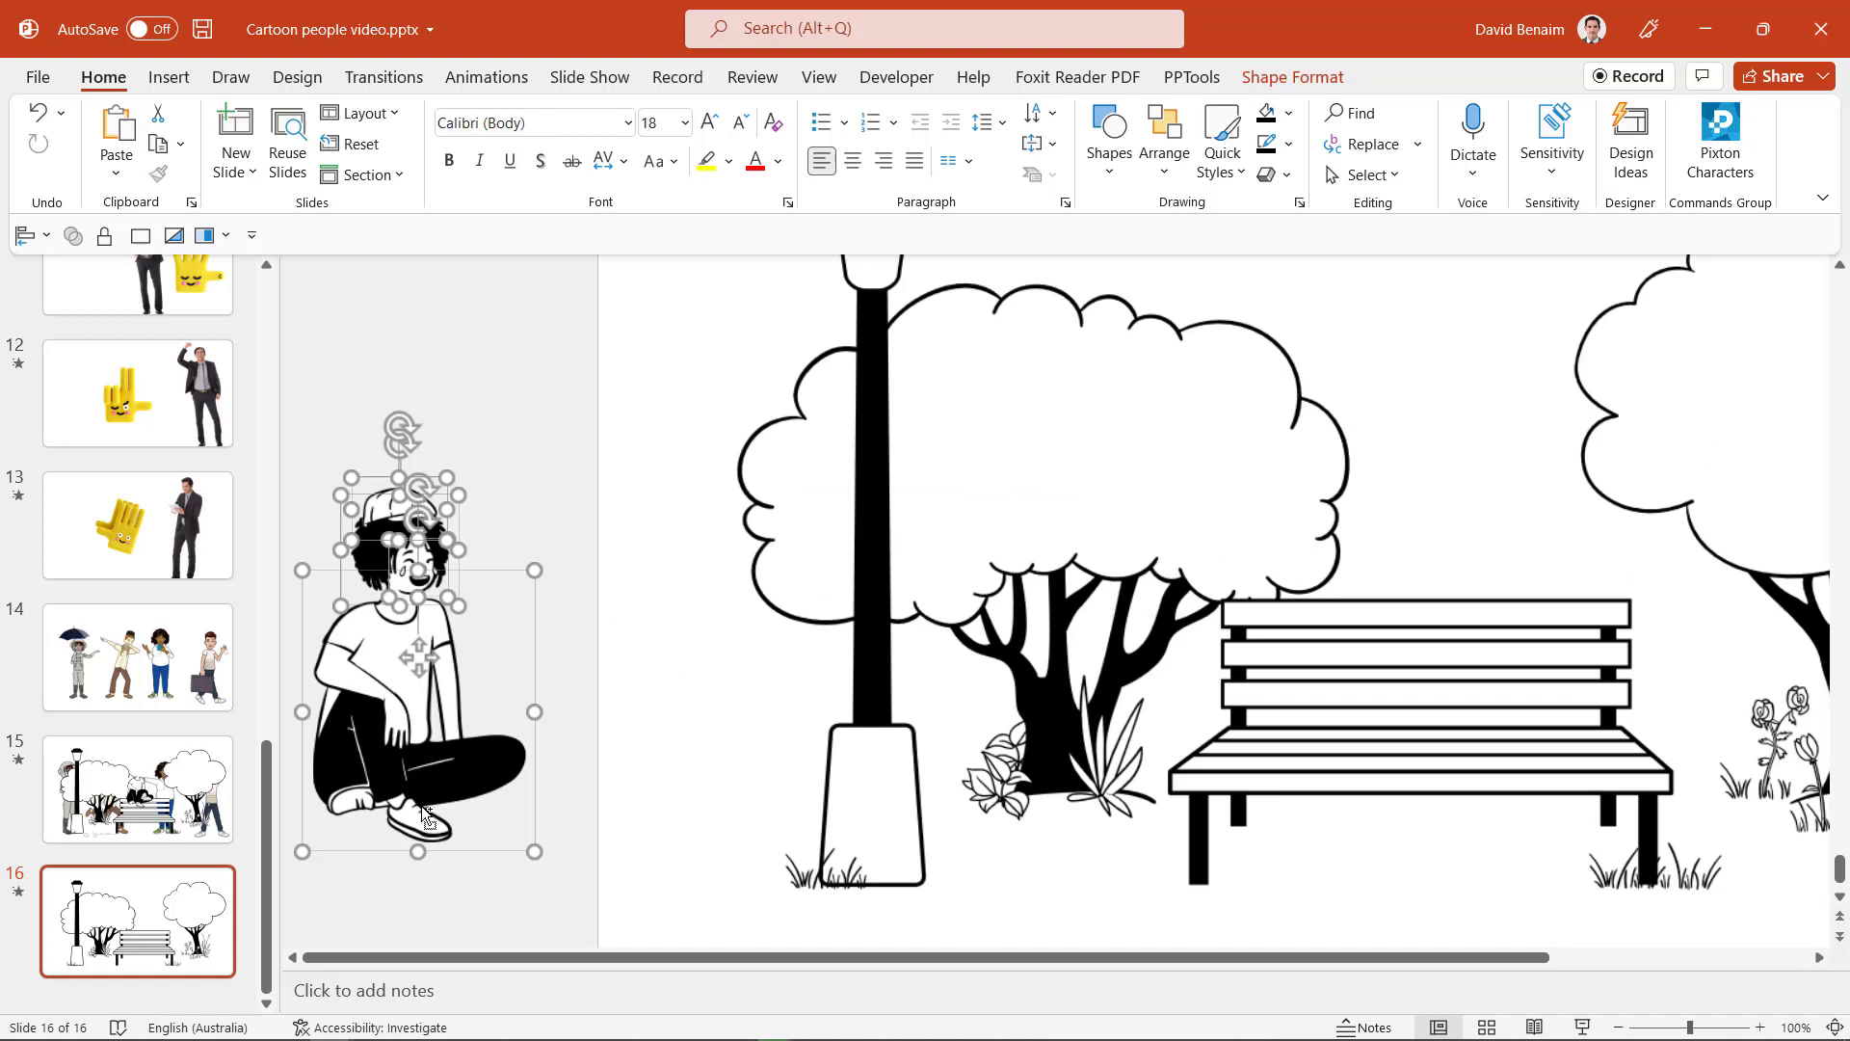
pyautogui.click(478, 685)
pyautogui.click(441, 733)
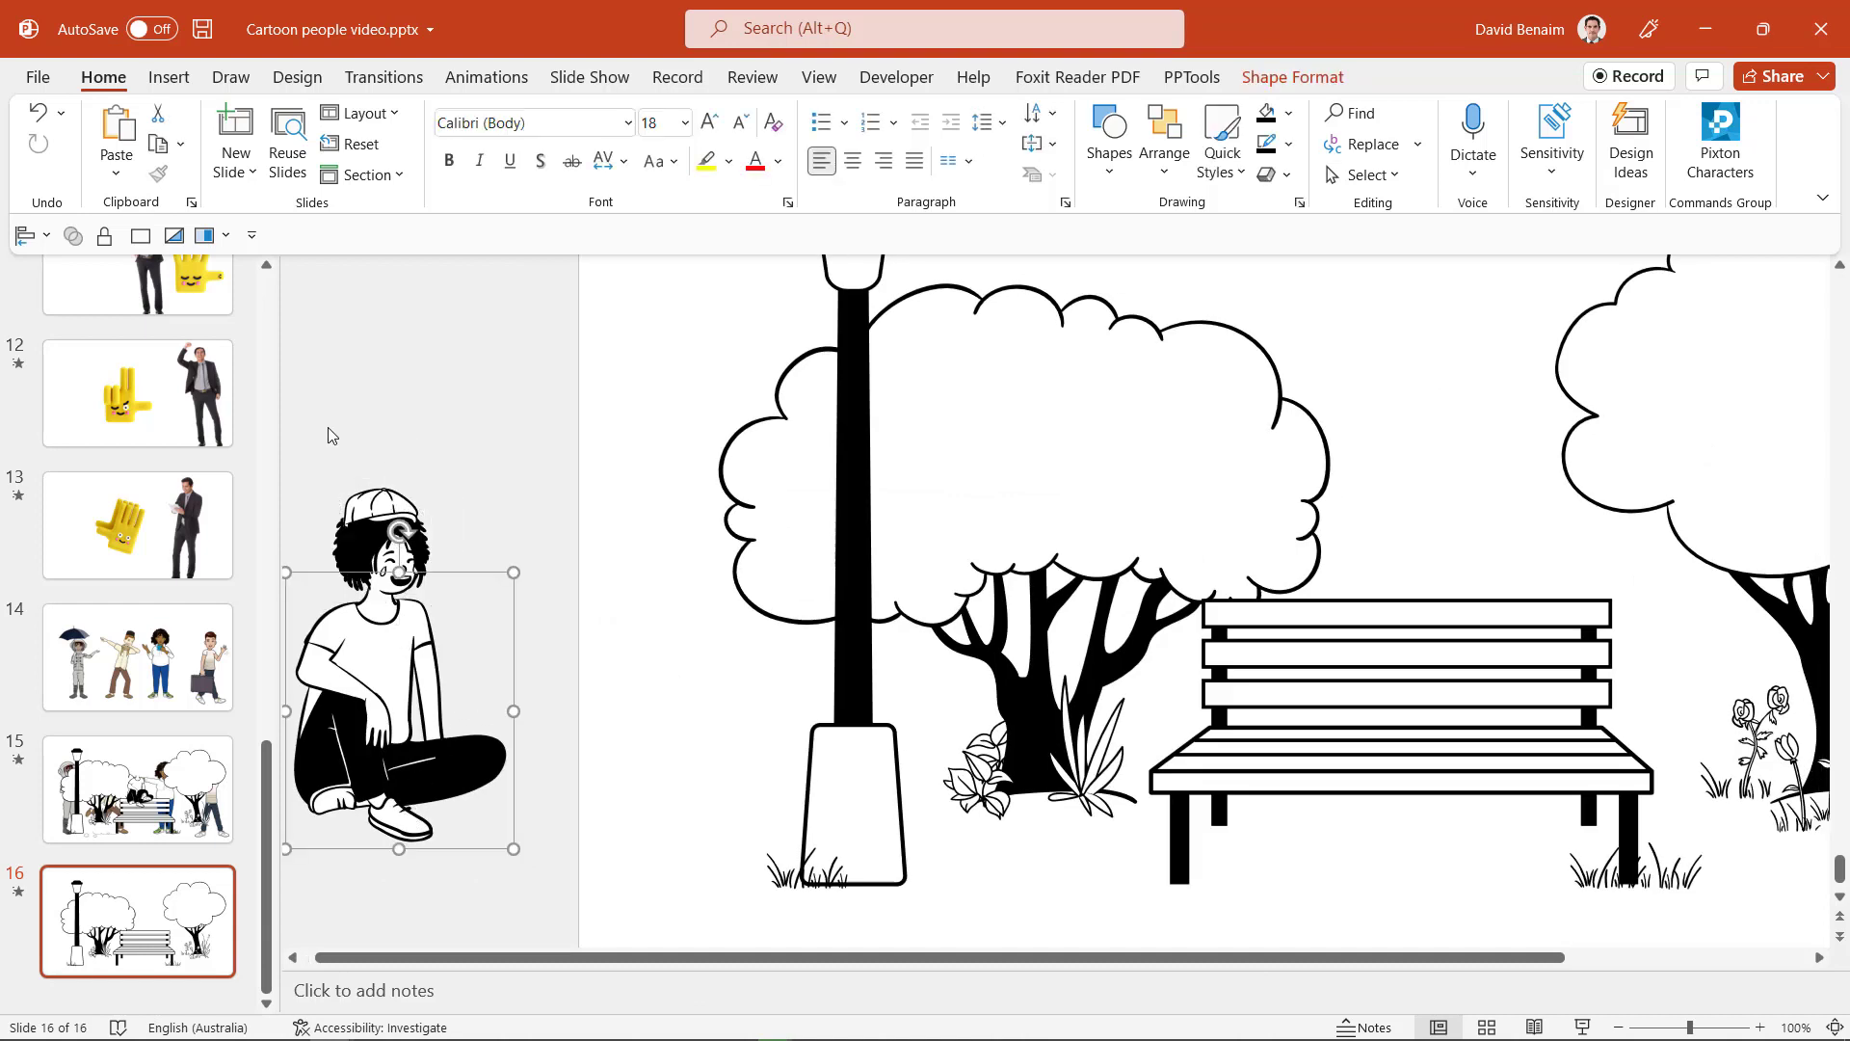
pyautogui.moveTo(555, 436); pyautogui.dragTo(374, 846)
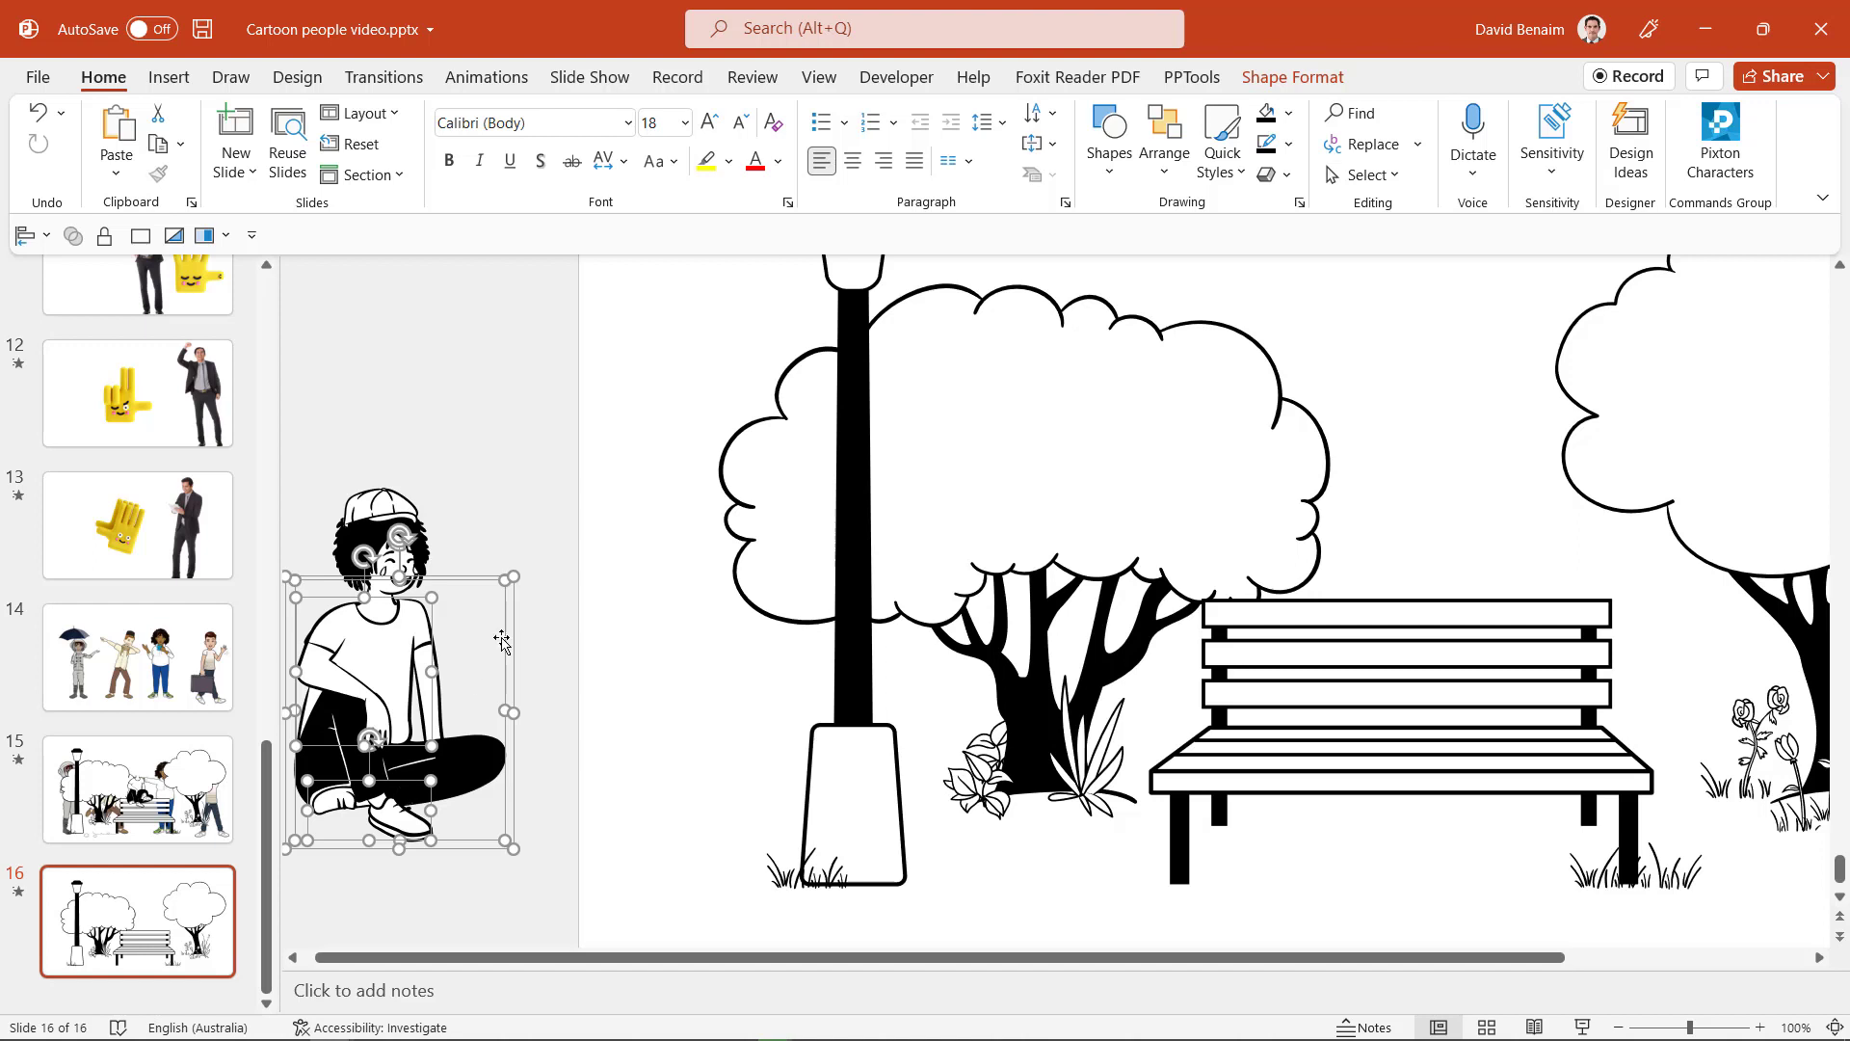
pyautogui.click(580, 618)
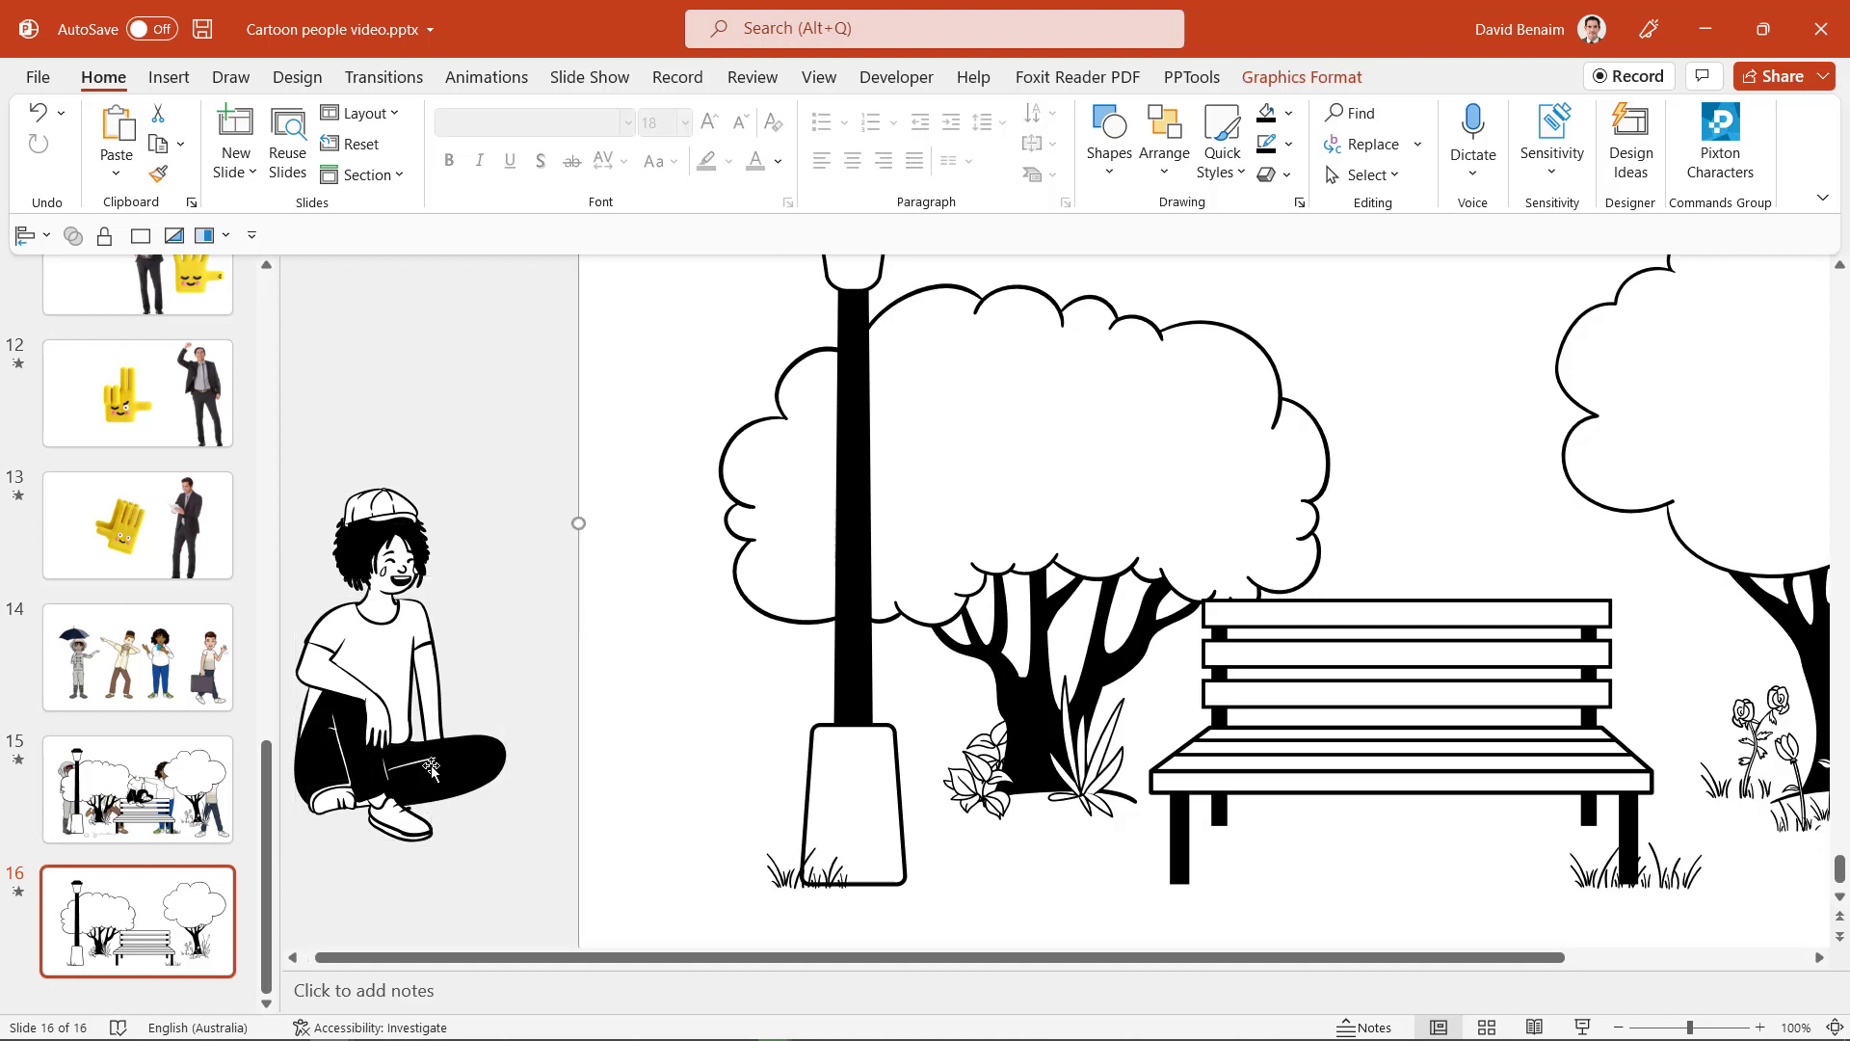
pyautogui.moveTo(431, 765); pyautogui.dragTo(541, 745)
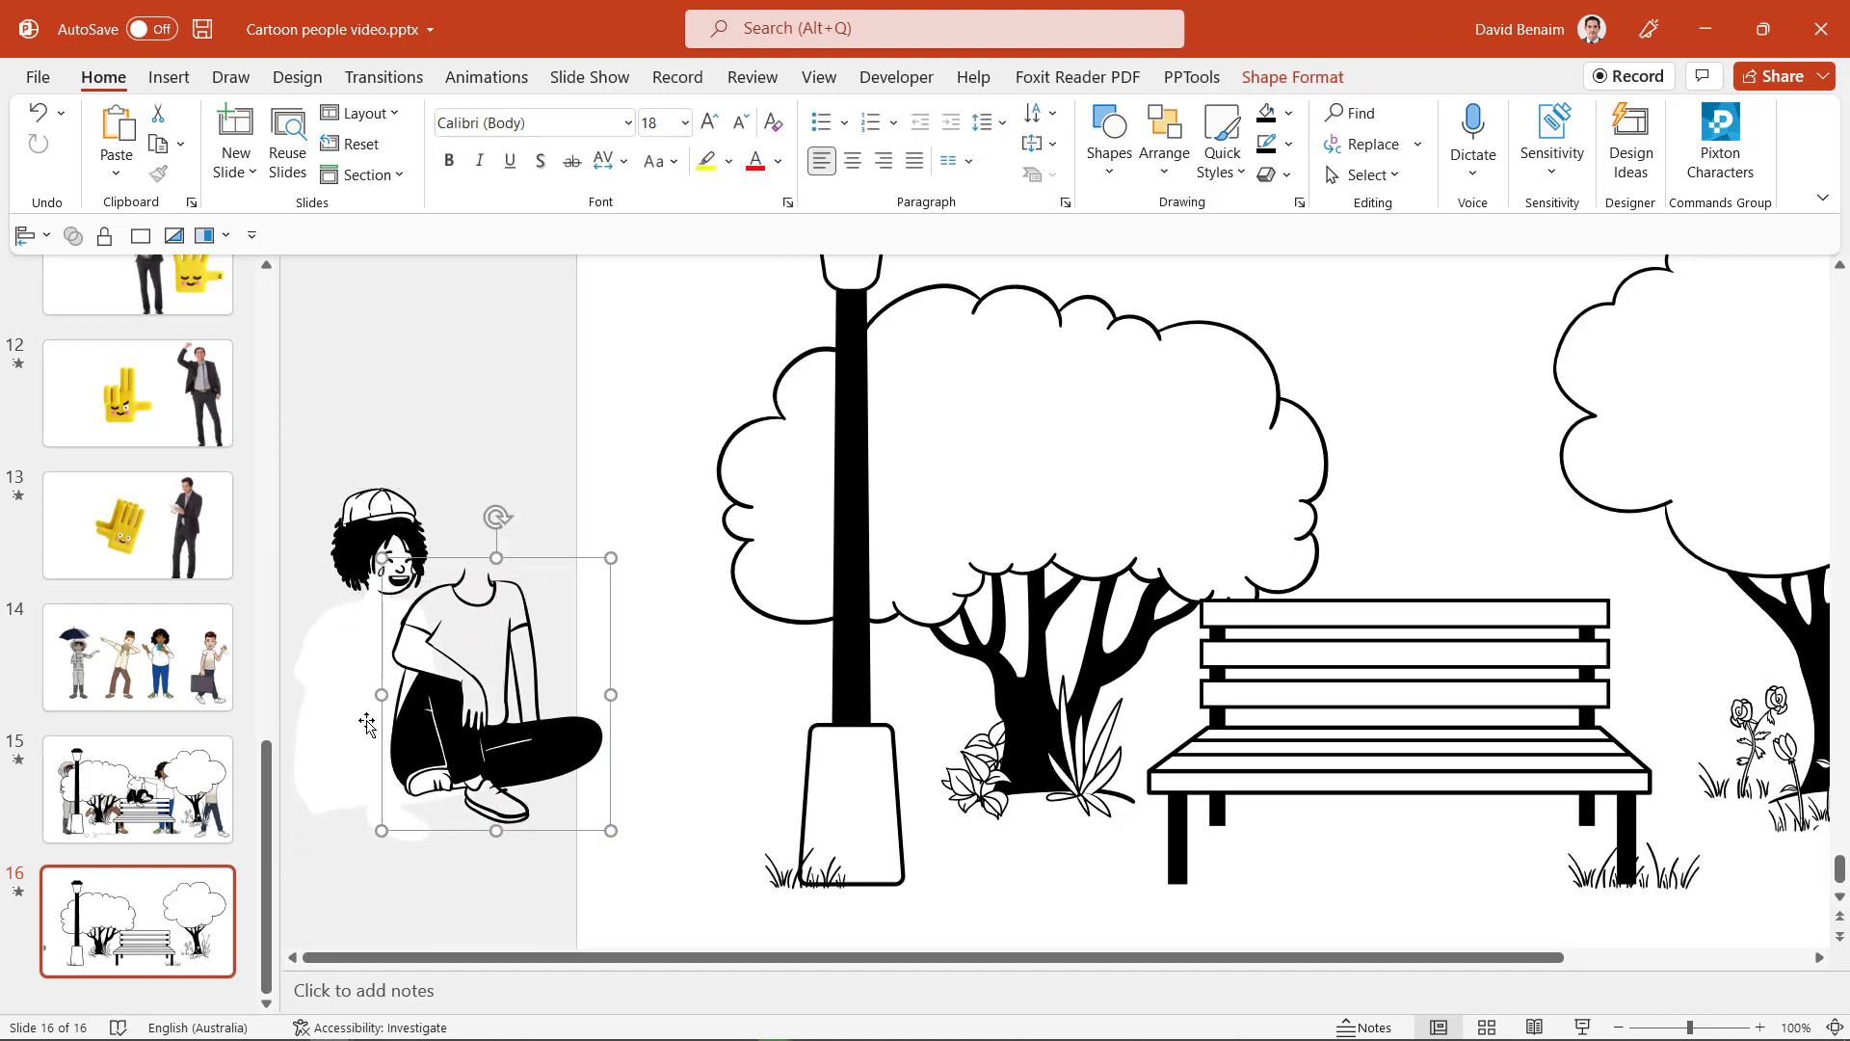
pyautogui.click(348, 713)
pyautogui.hotkey('ctrl', 'z')
pyautogui.click(387, 665)
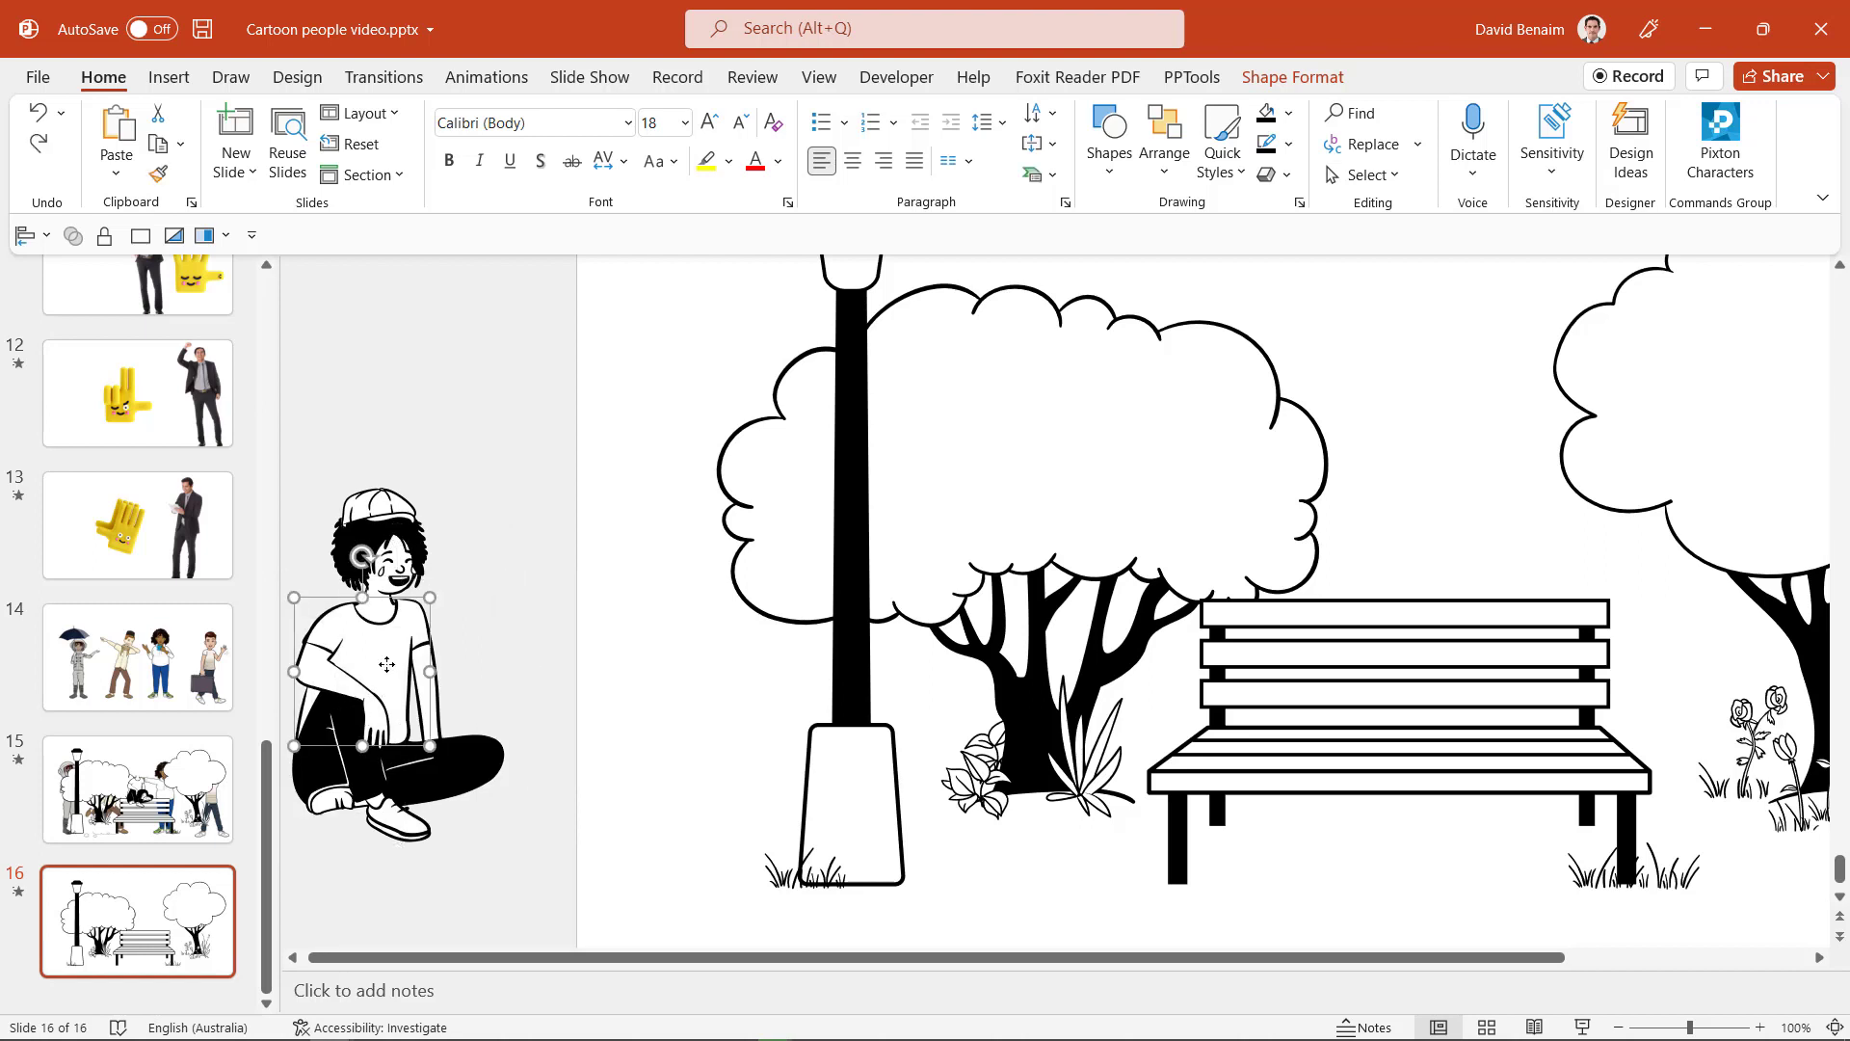
# Step: Colour the shirt light lime green, pants dark blue, skin light orange and shoes light blue
pyautogui.click(1289, 113)
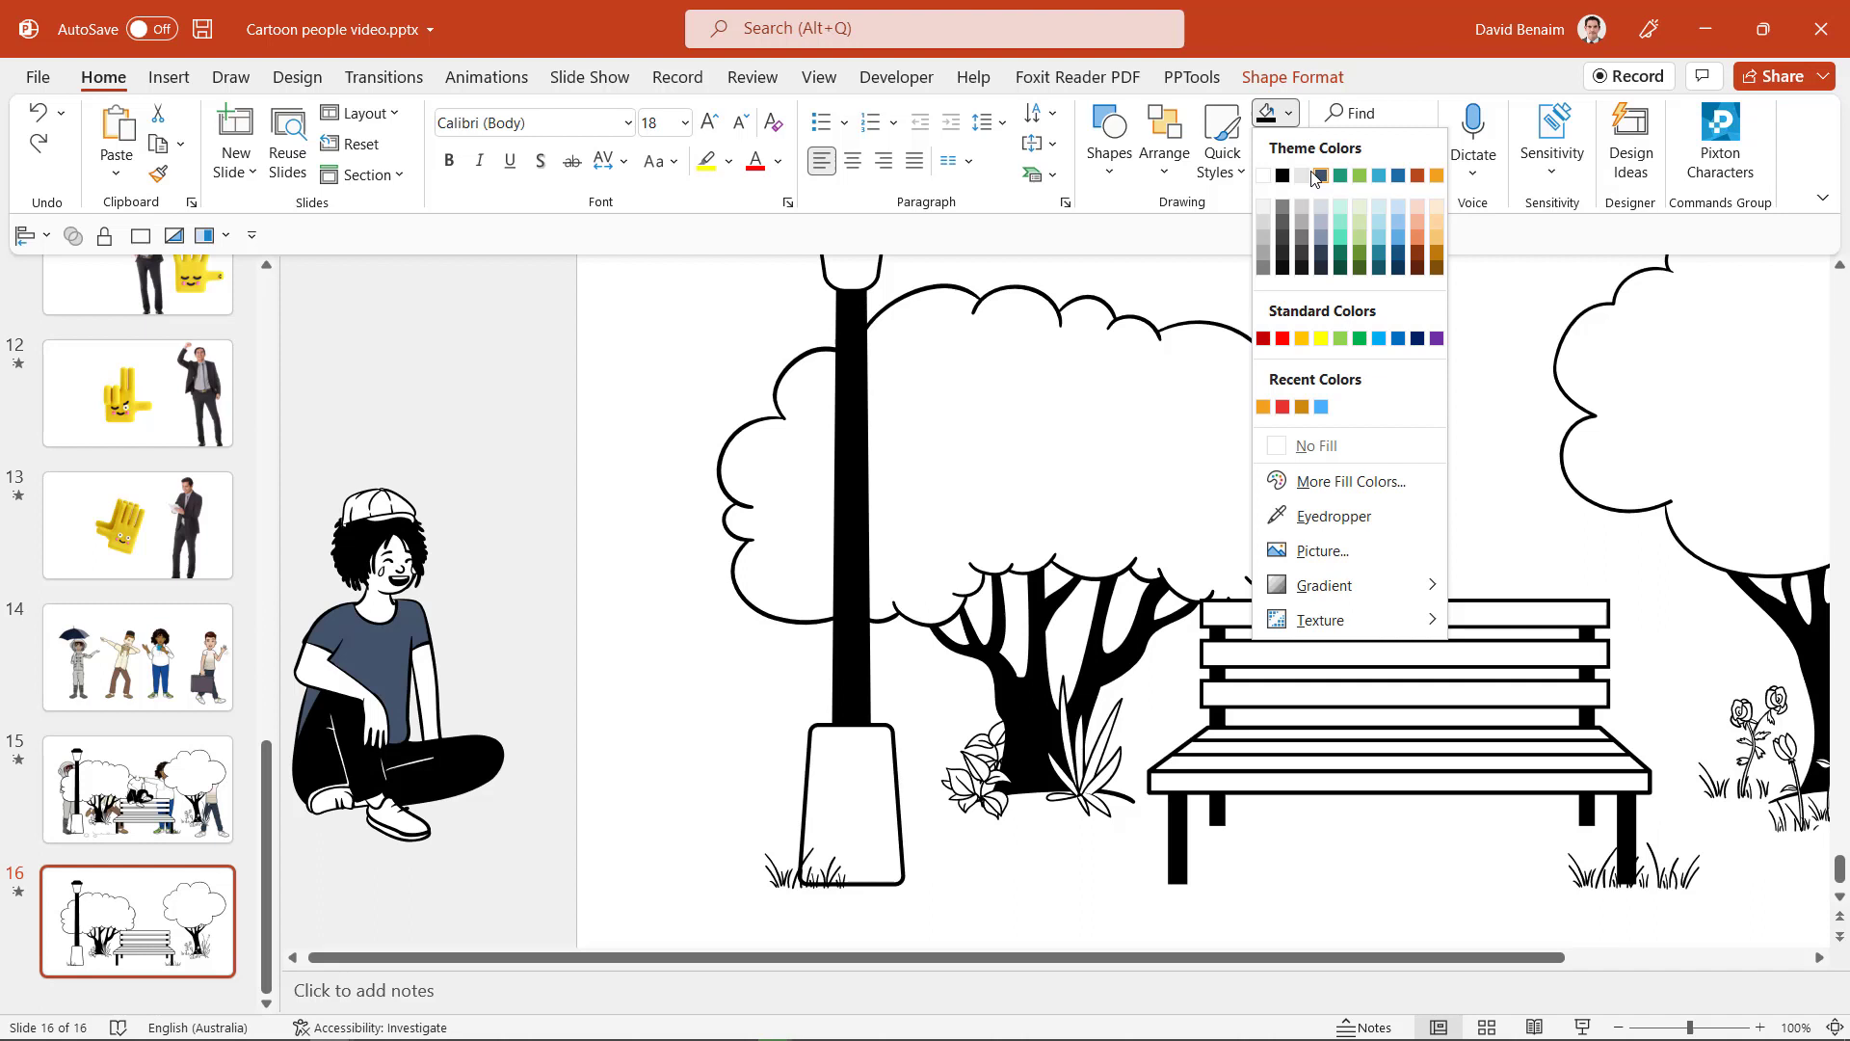
pyautogui.click(1358, 231)
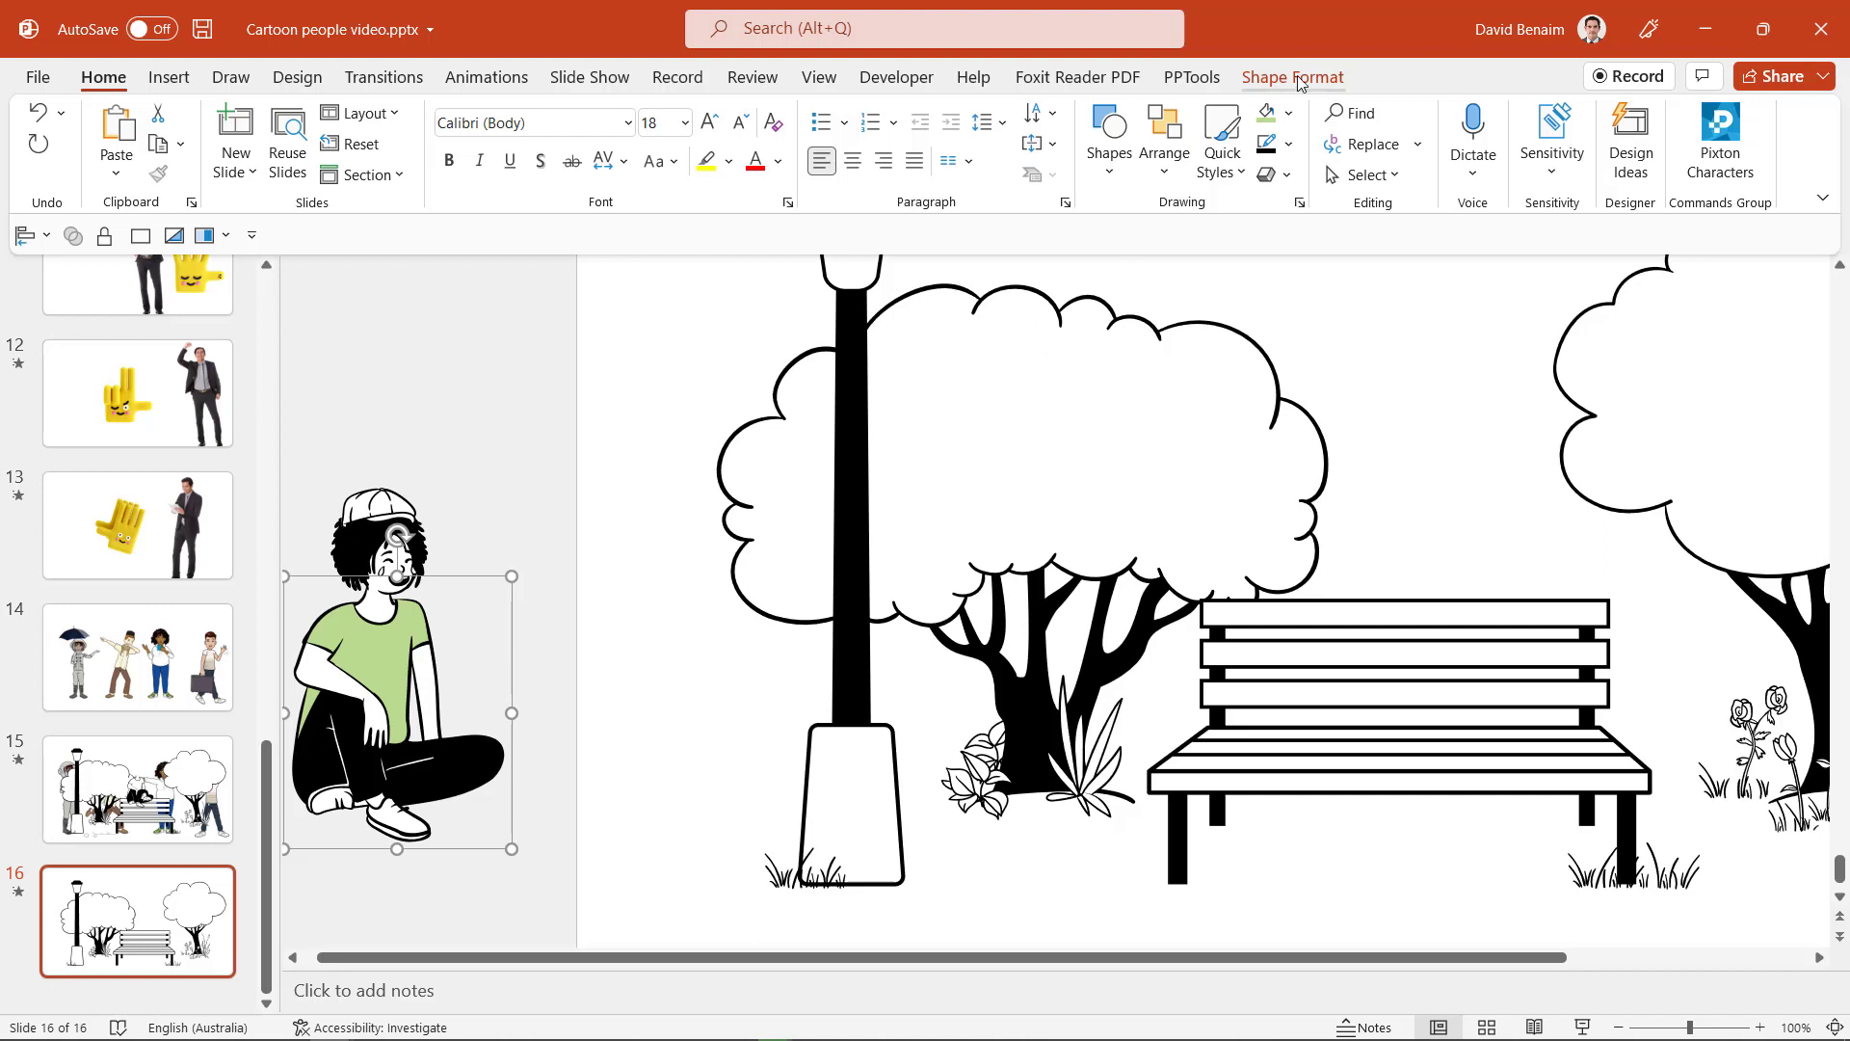
pyautogui.click(1288, 113)
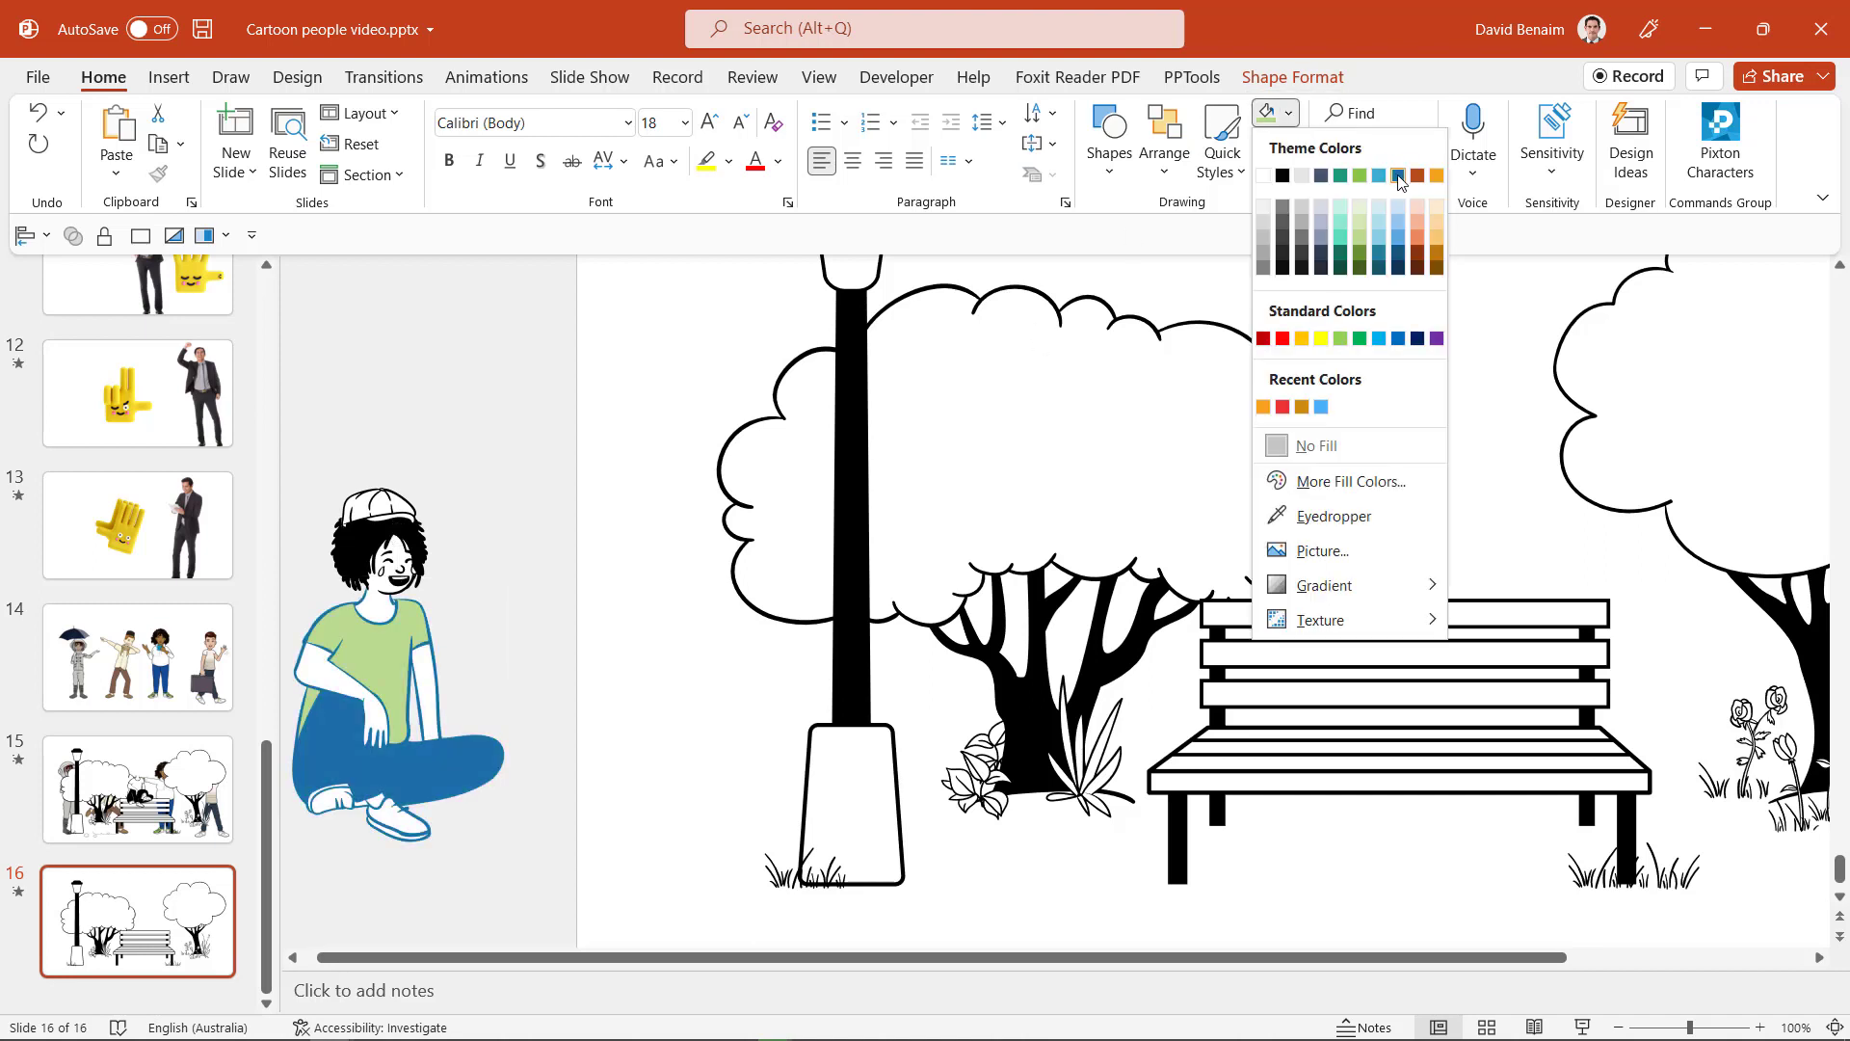
pyautogui.click(1398, 250)
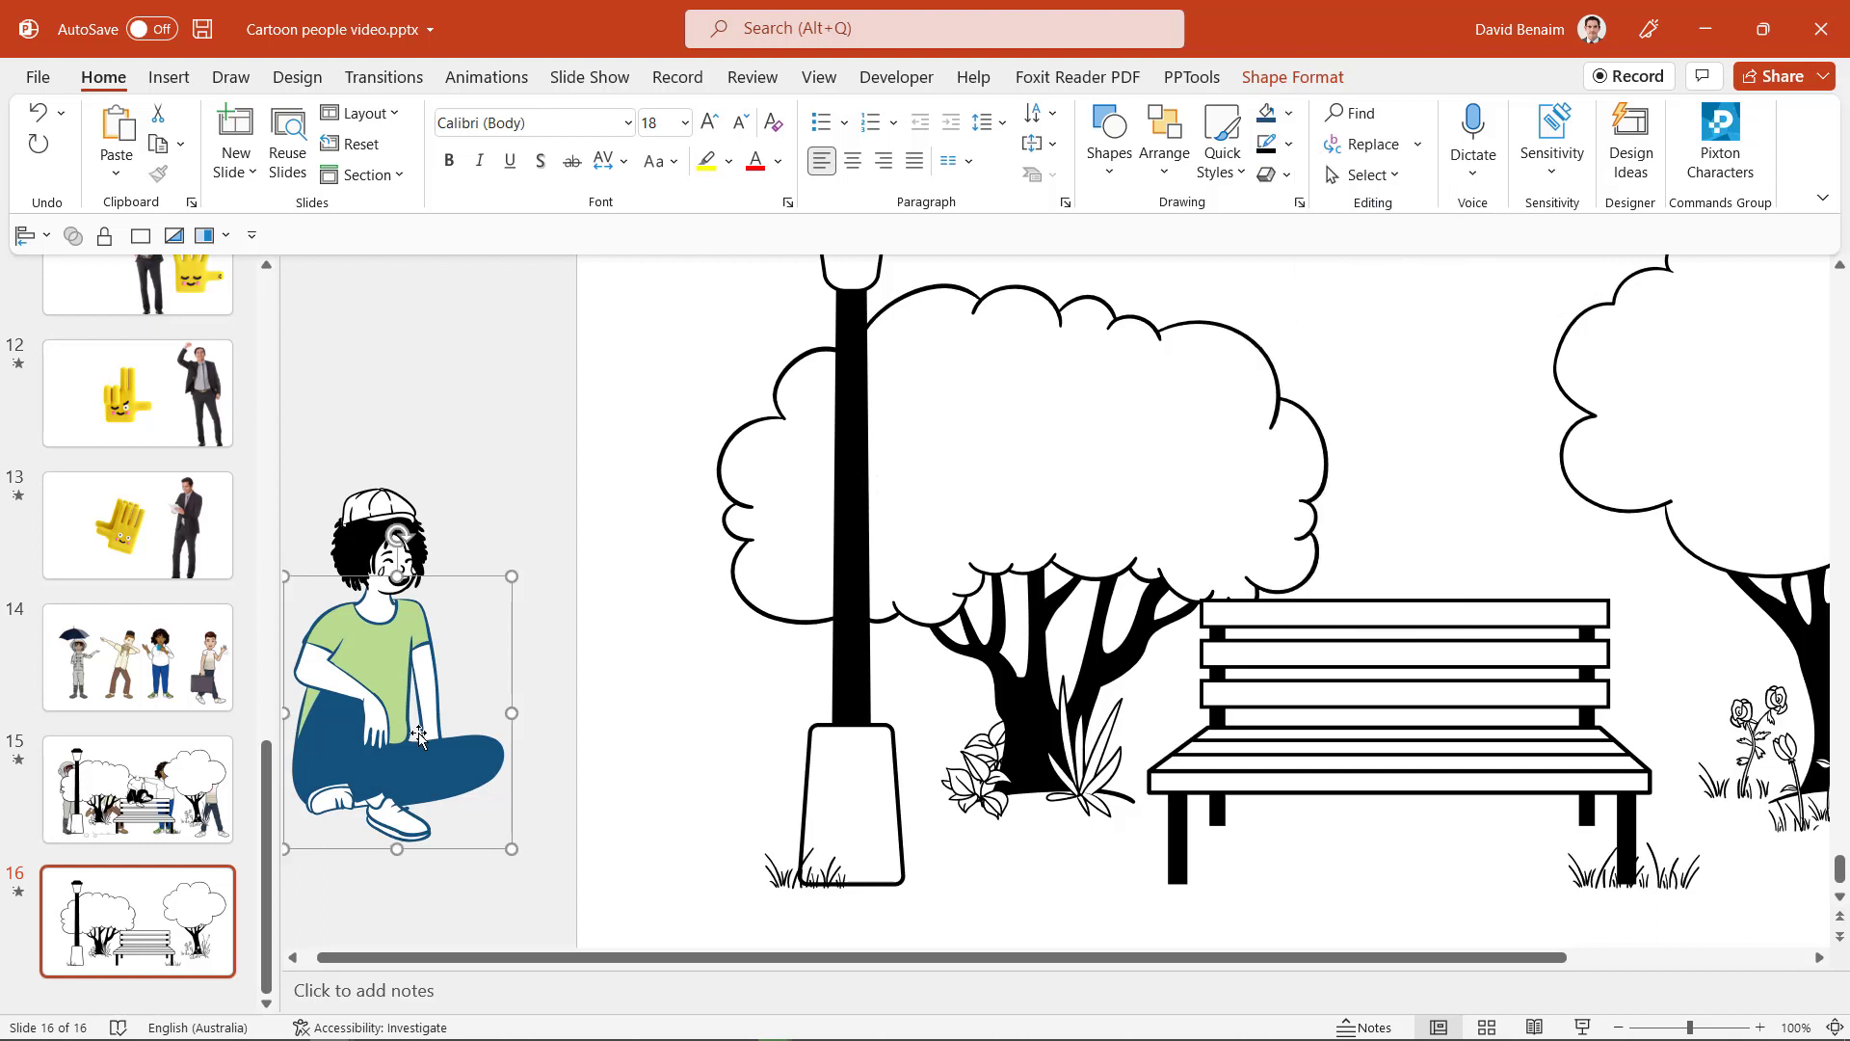
pyautogui.click(431, 678)
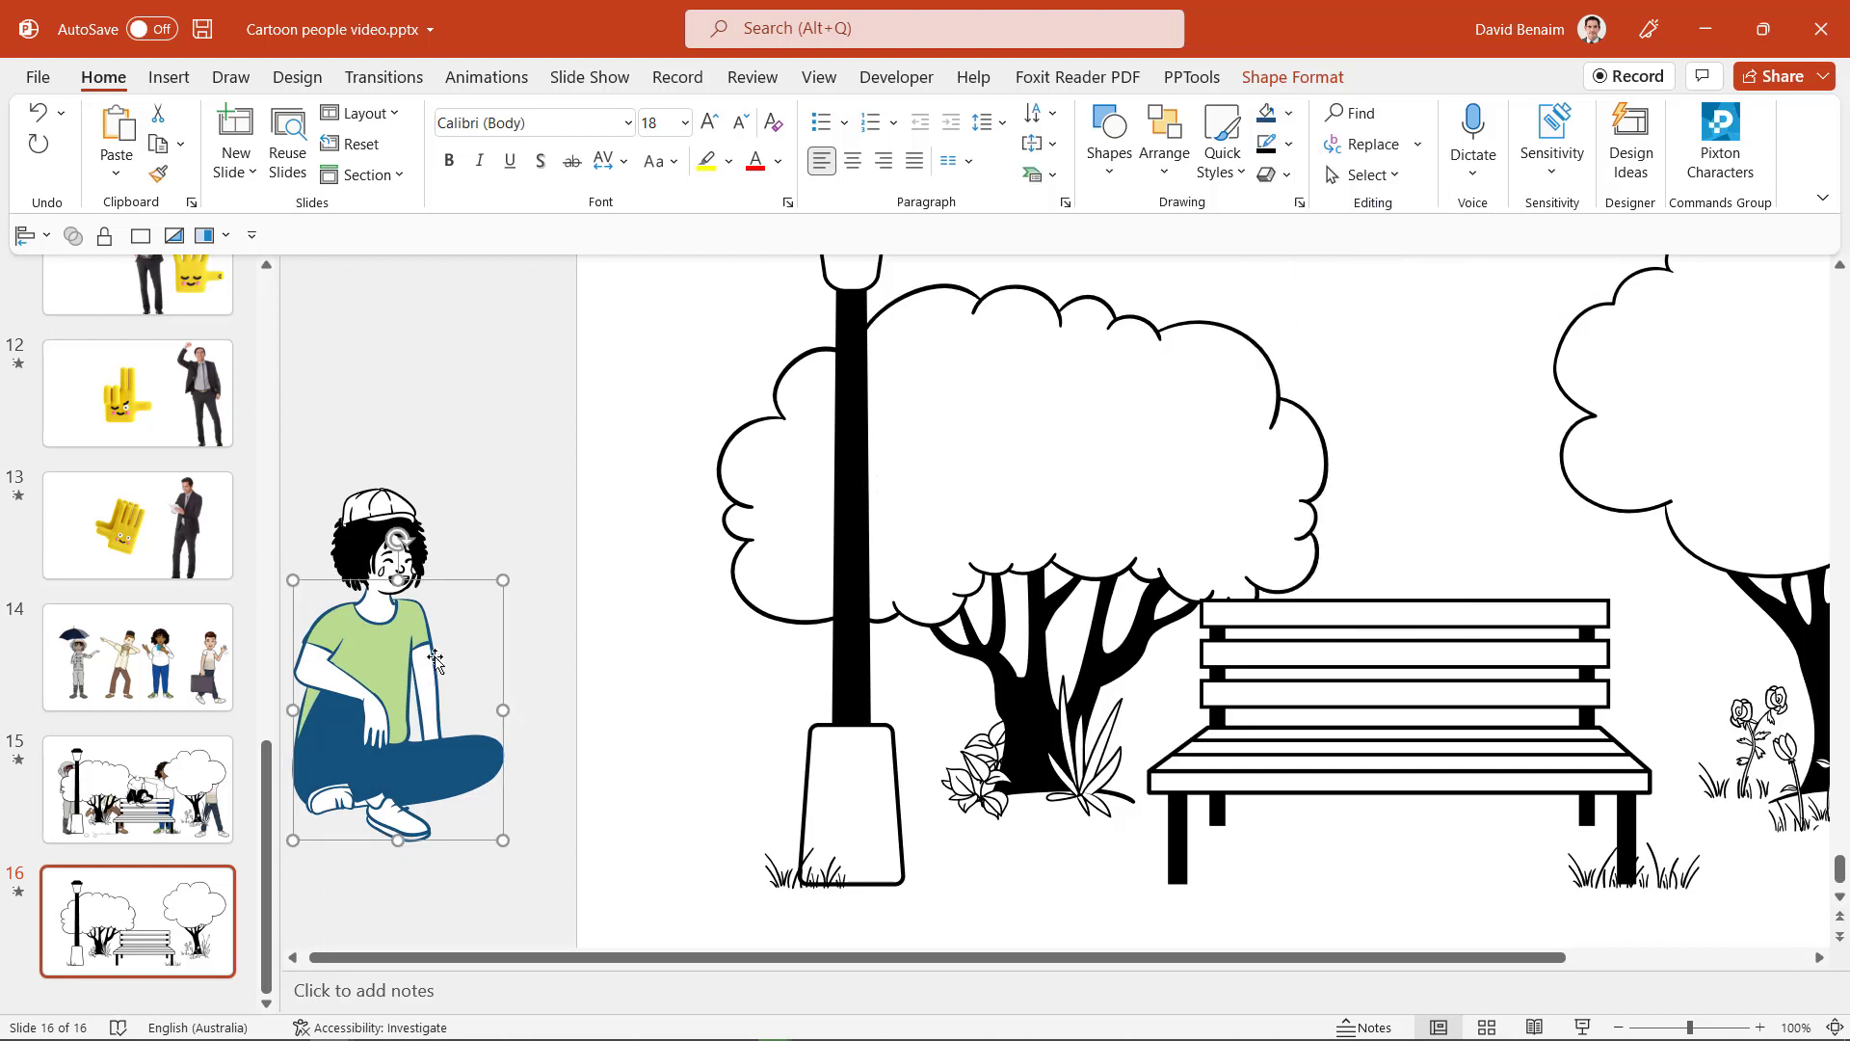
pyautogui.click(1290, 113)
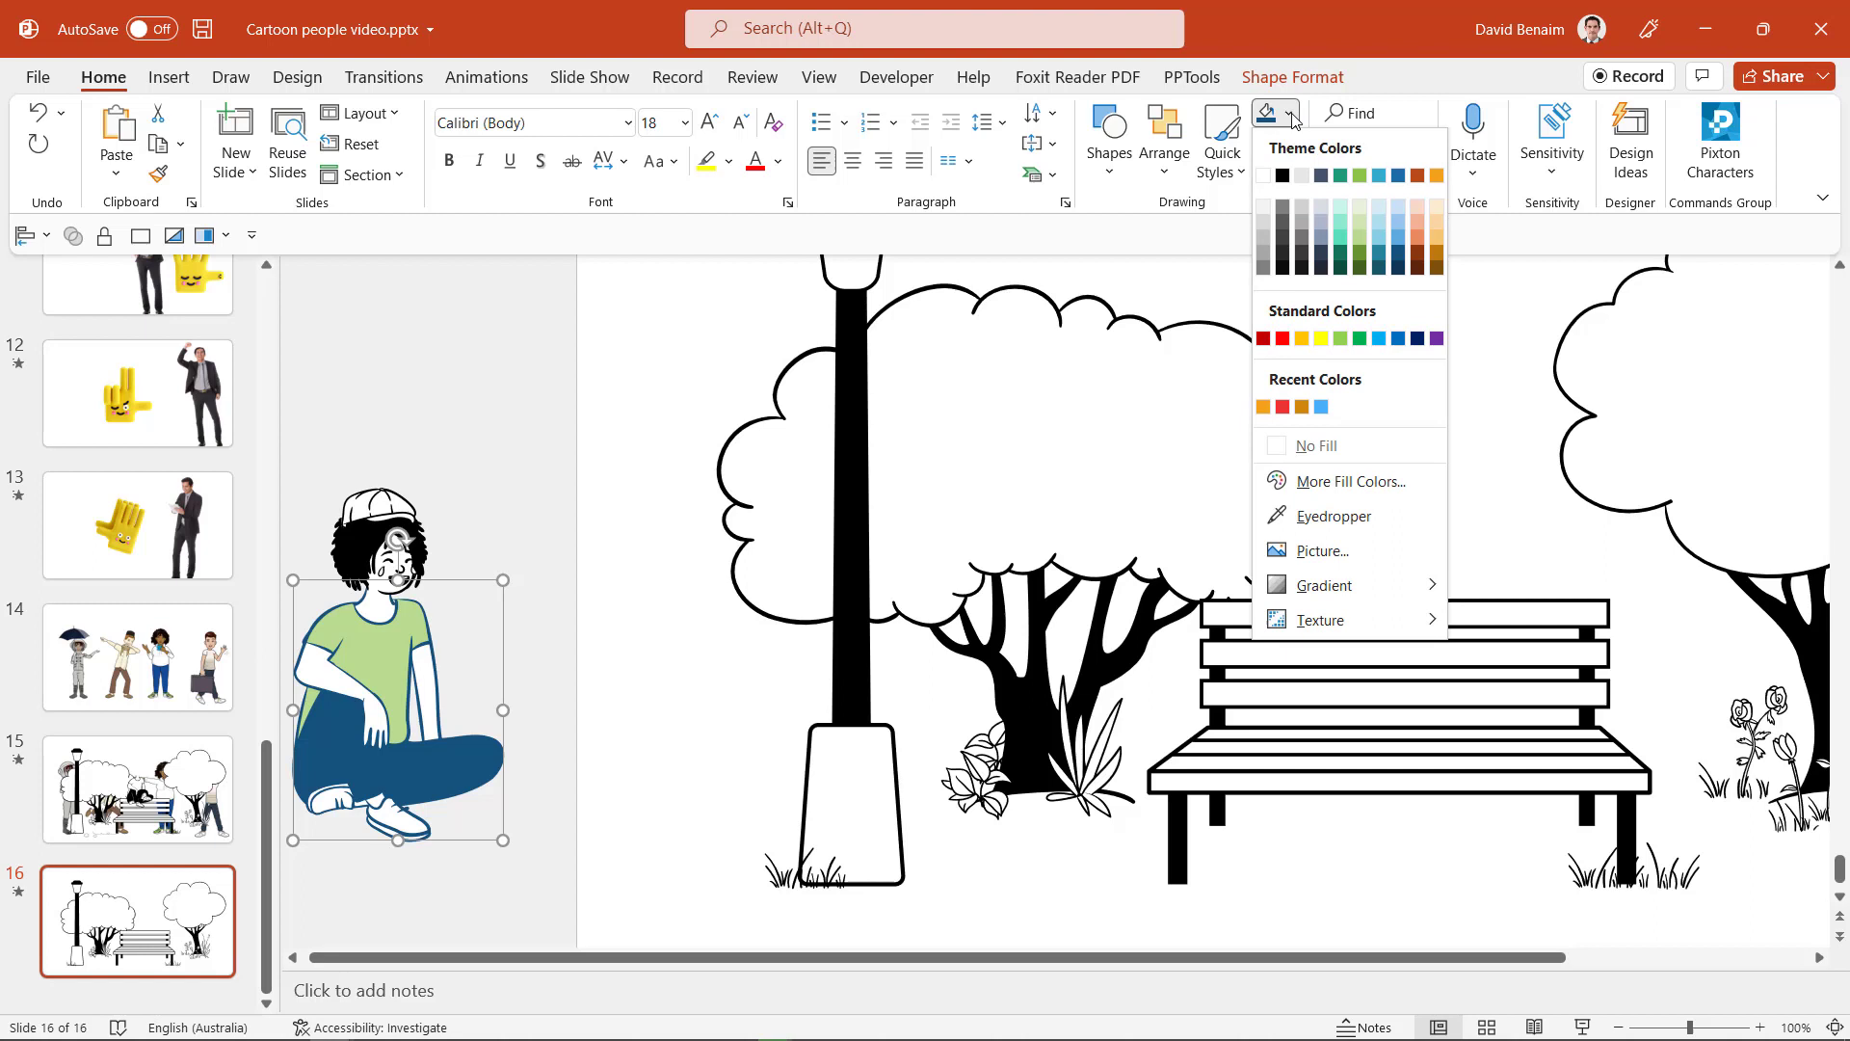
pyautogui.click(1437, 215)
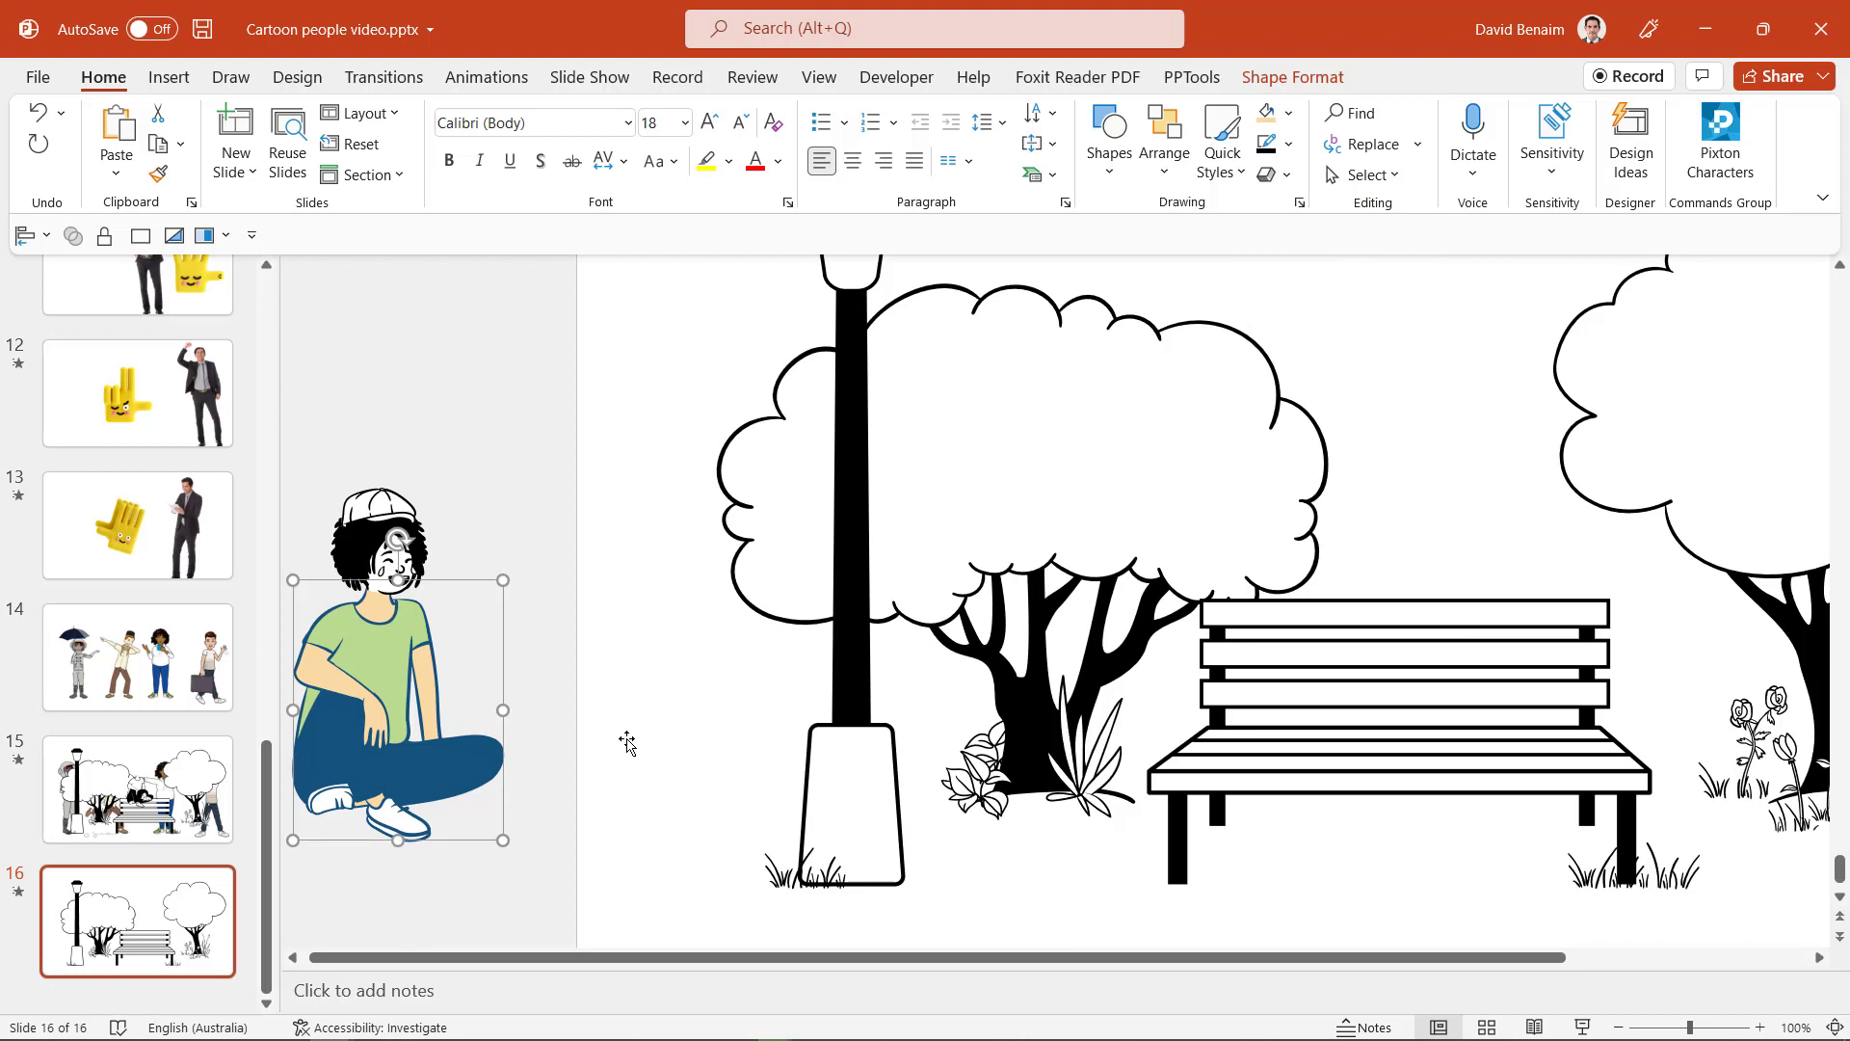
pyautogui.click(404, 826)
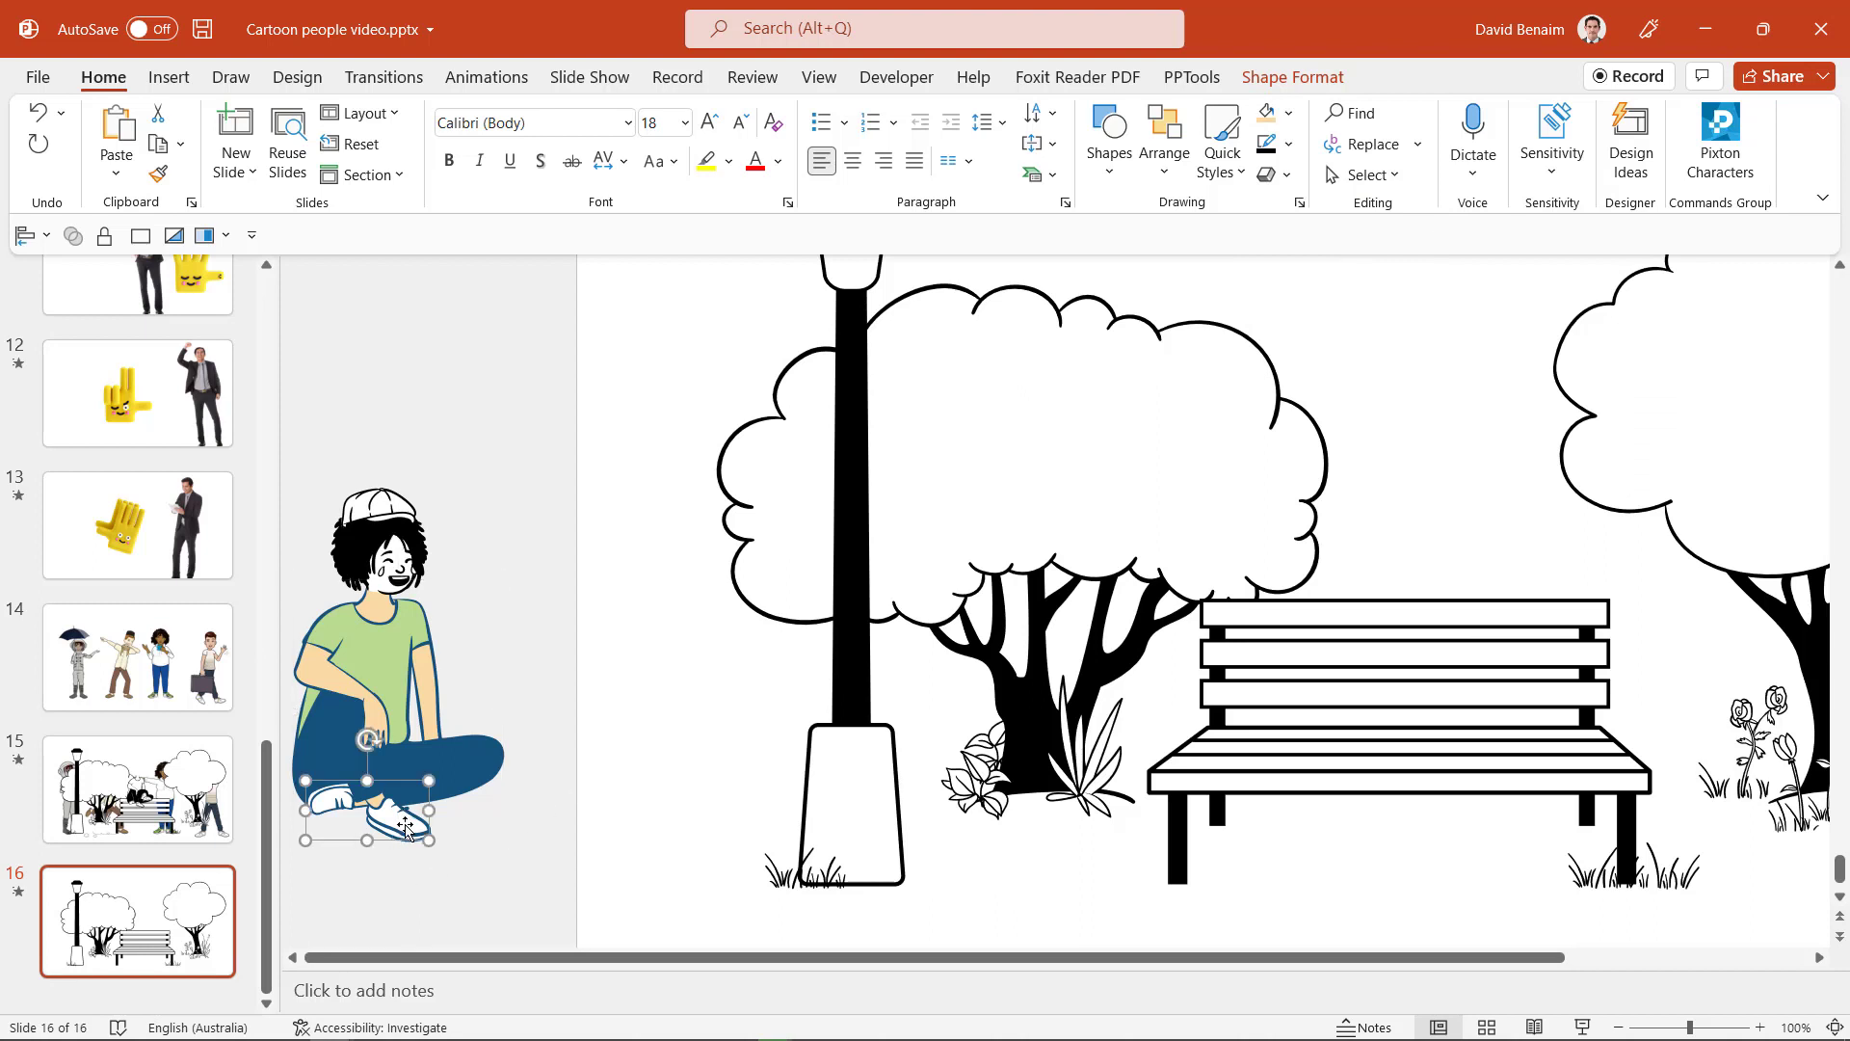
pyautogui.click(1290, 114)
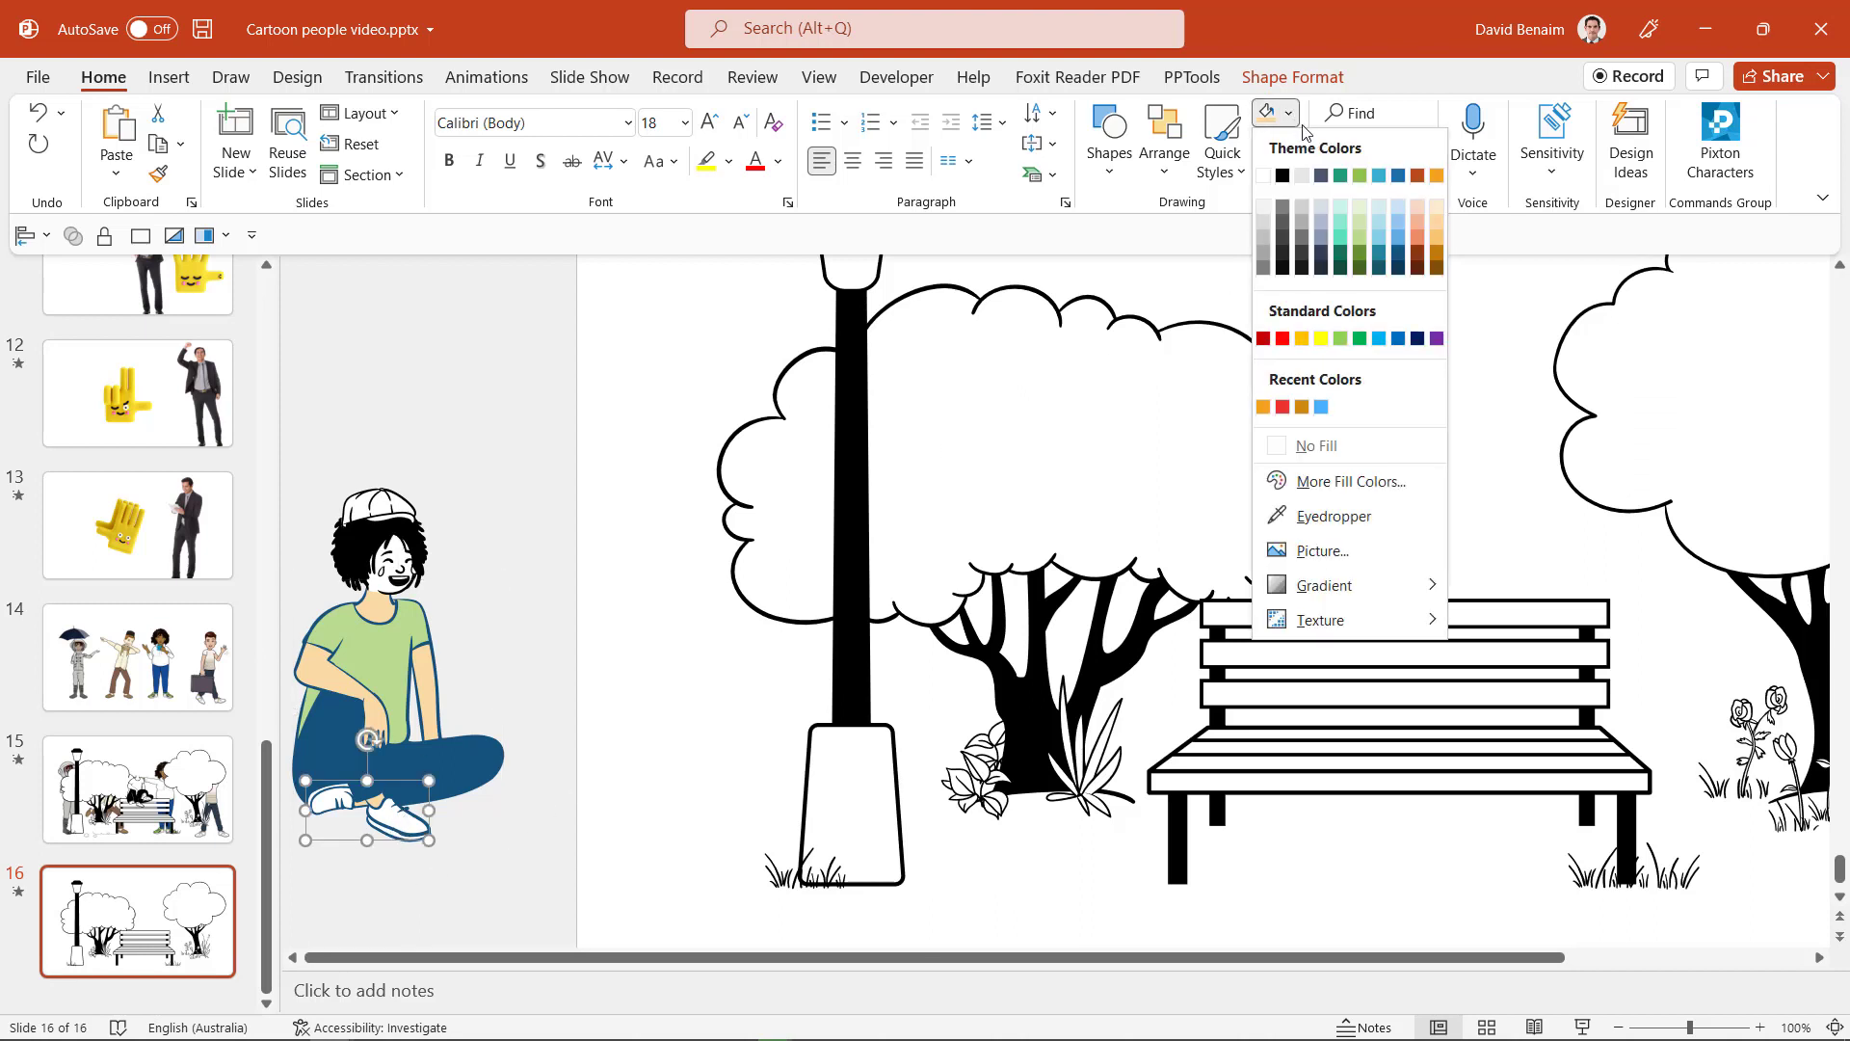
pyautogui.click(1396, 205)
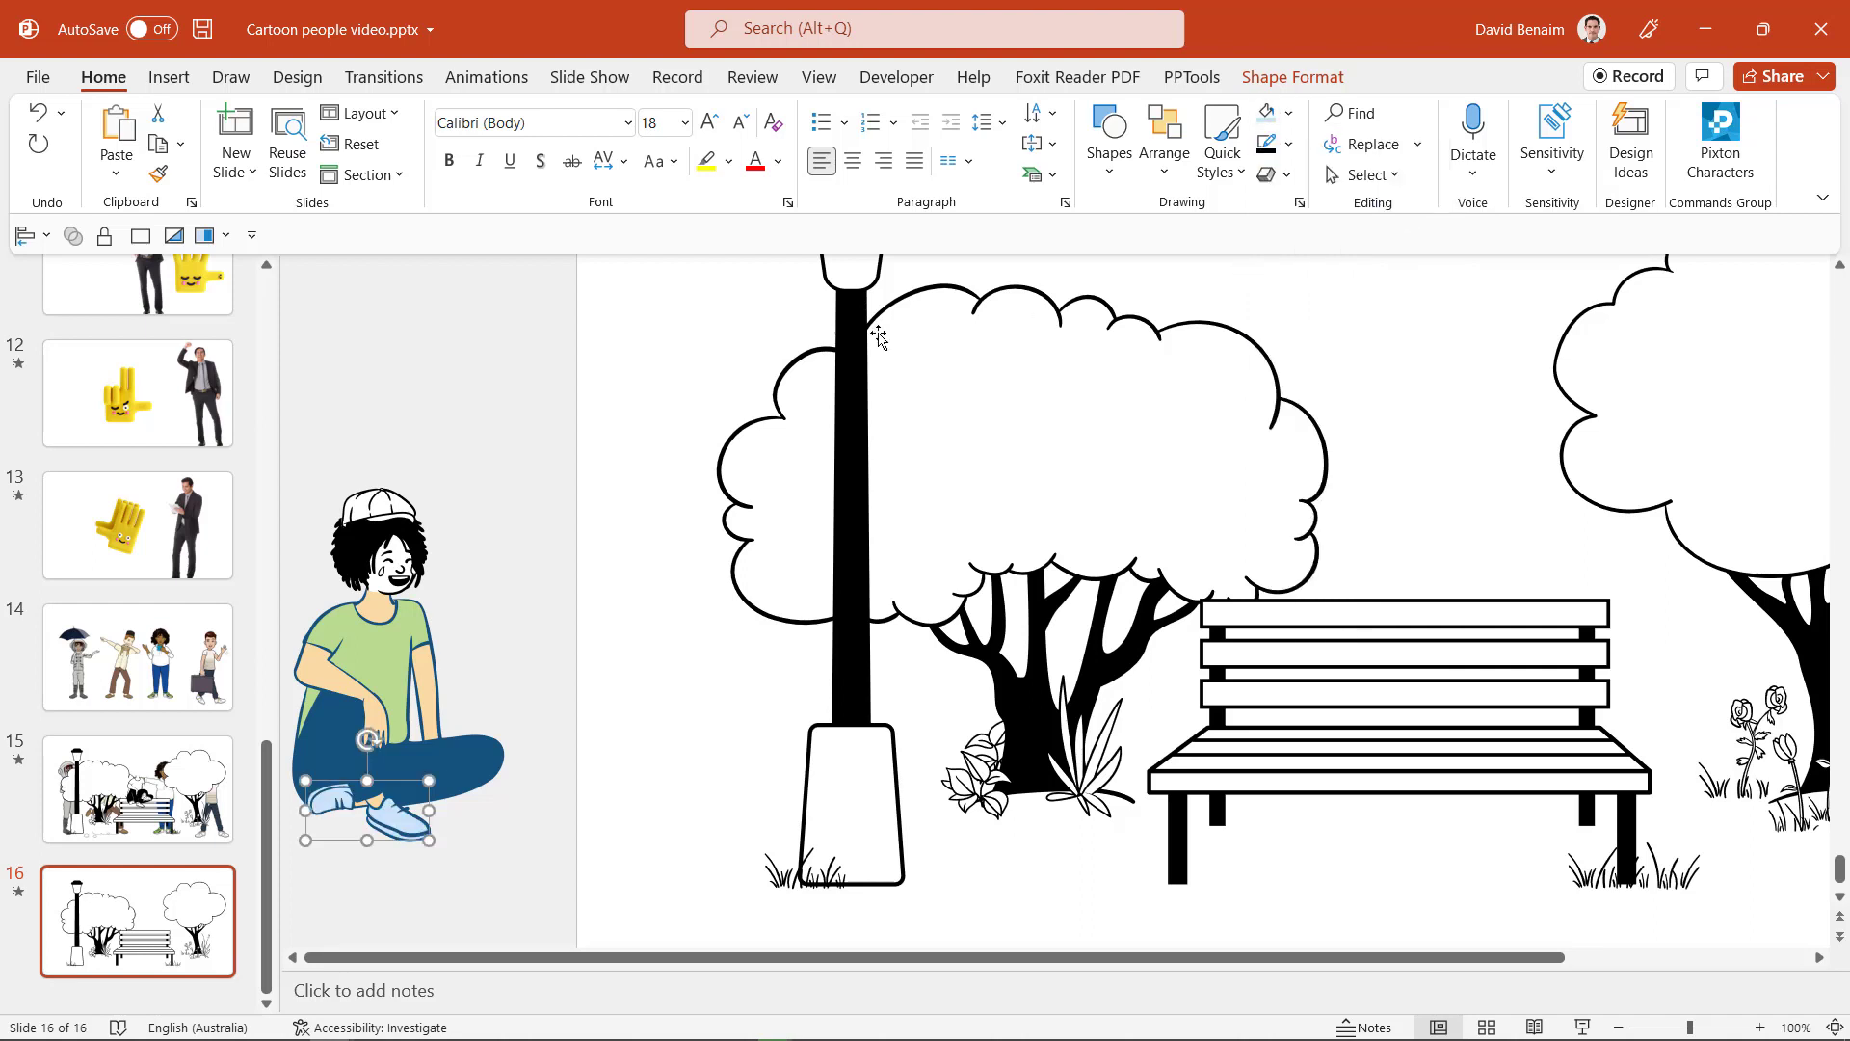
# Step: Try copying the body's formatting onto the head with Format Painter, then undo it
pyautogui.click(394, 575)
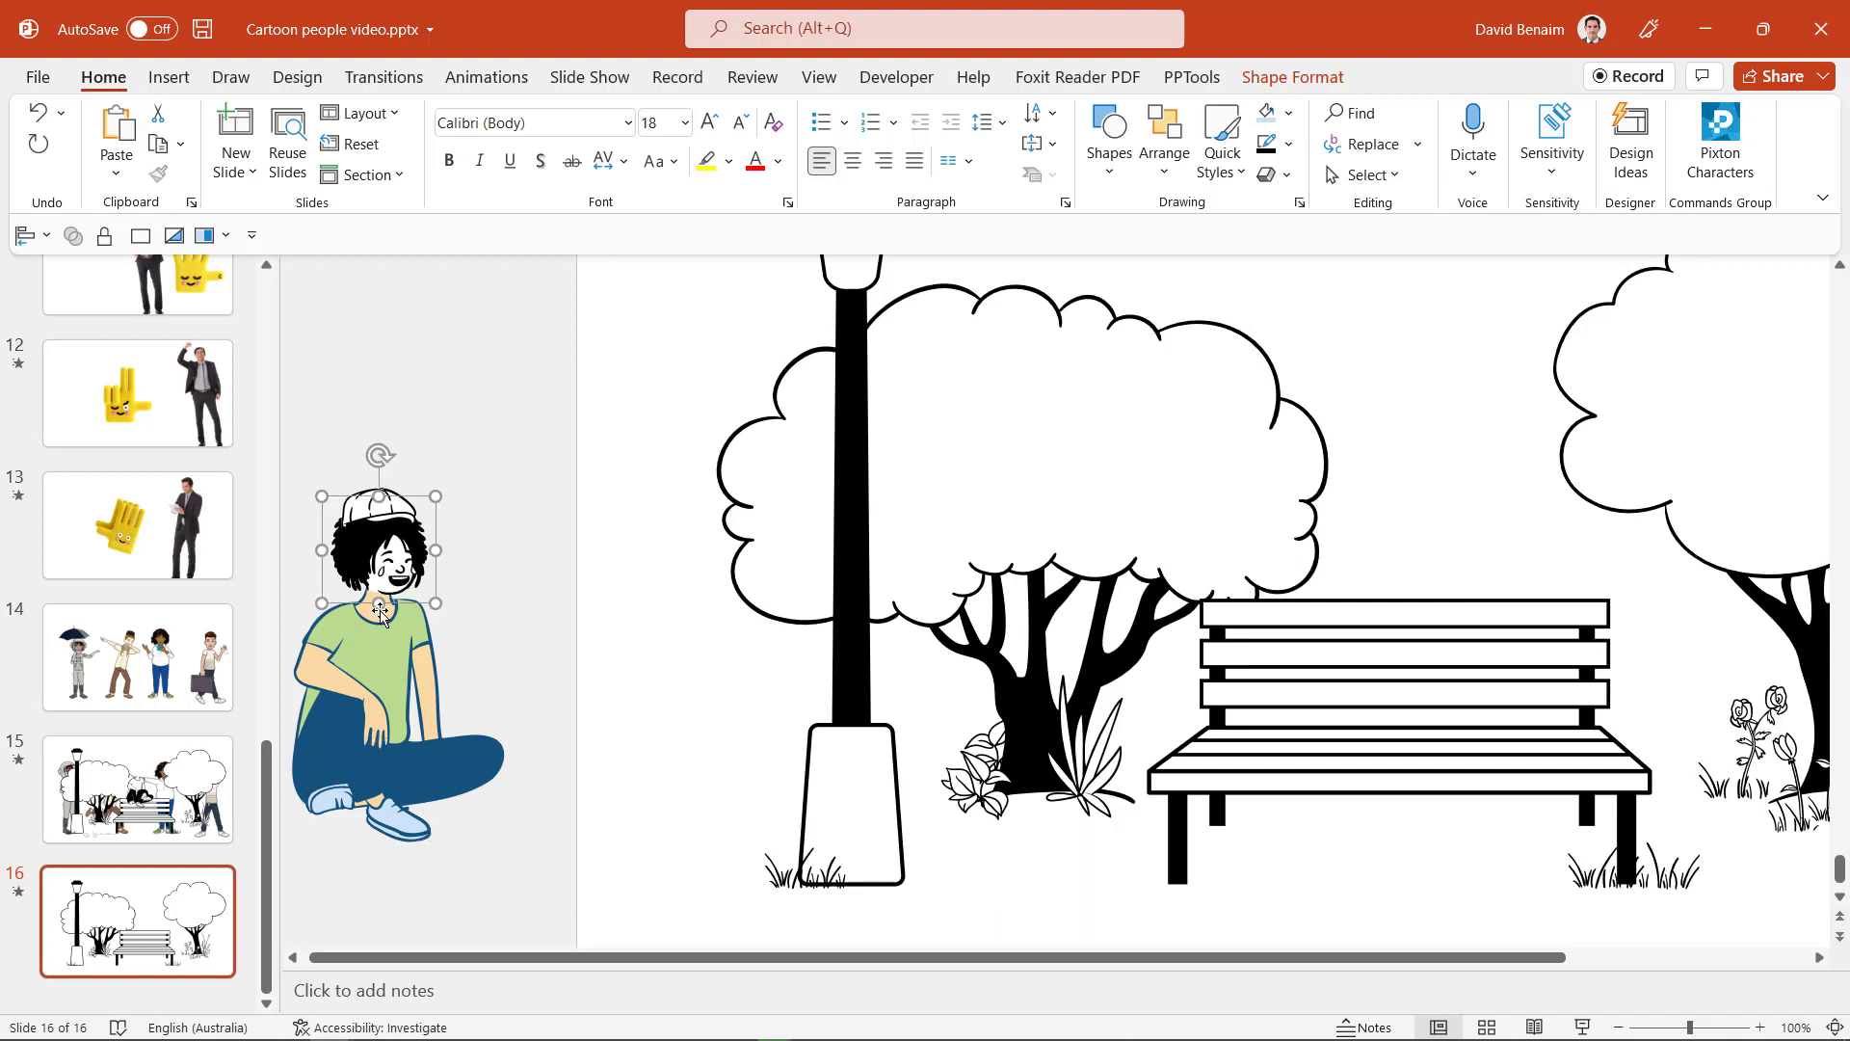
pyautogui.click(380, 613)
pyautogui.rightClick(380, 615)
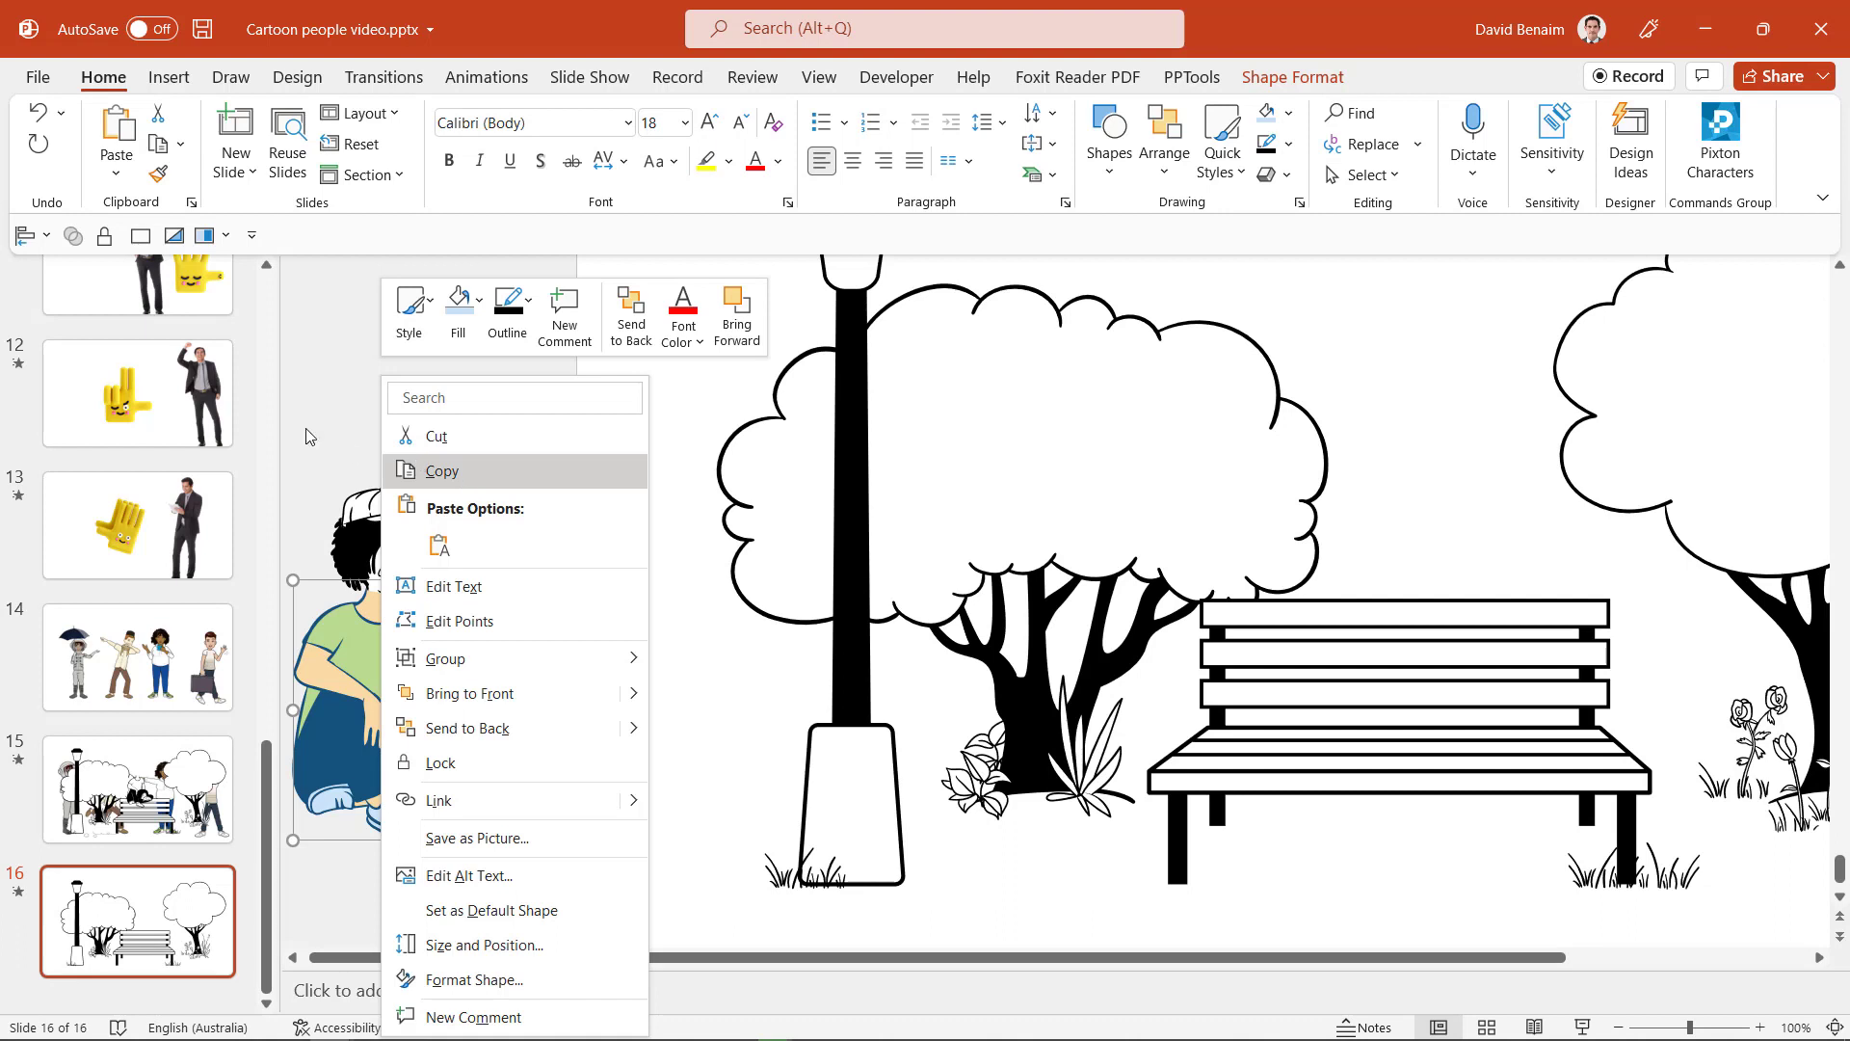
pyautogui.click(158, 174)
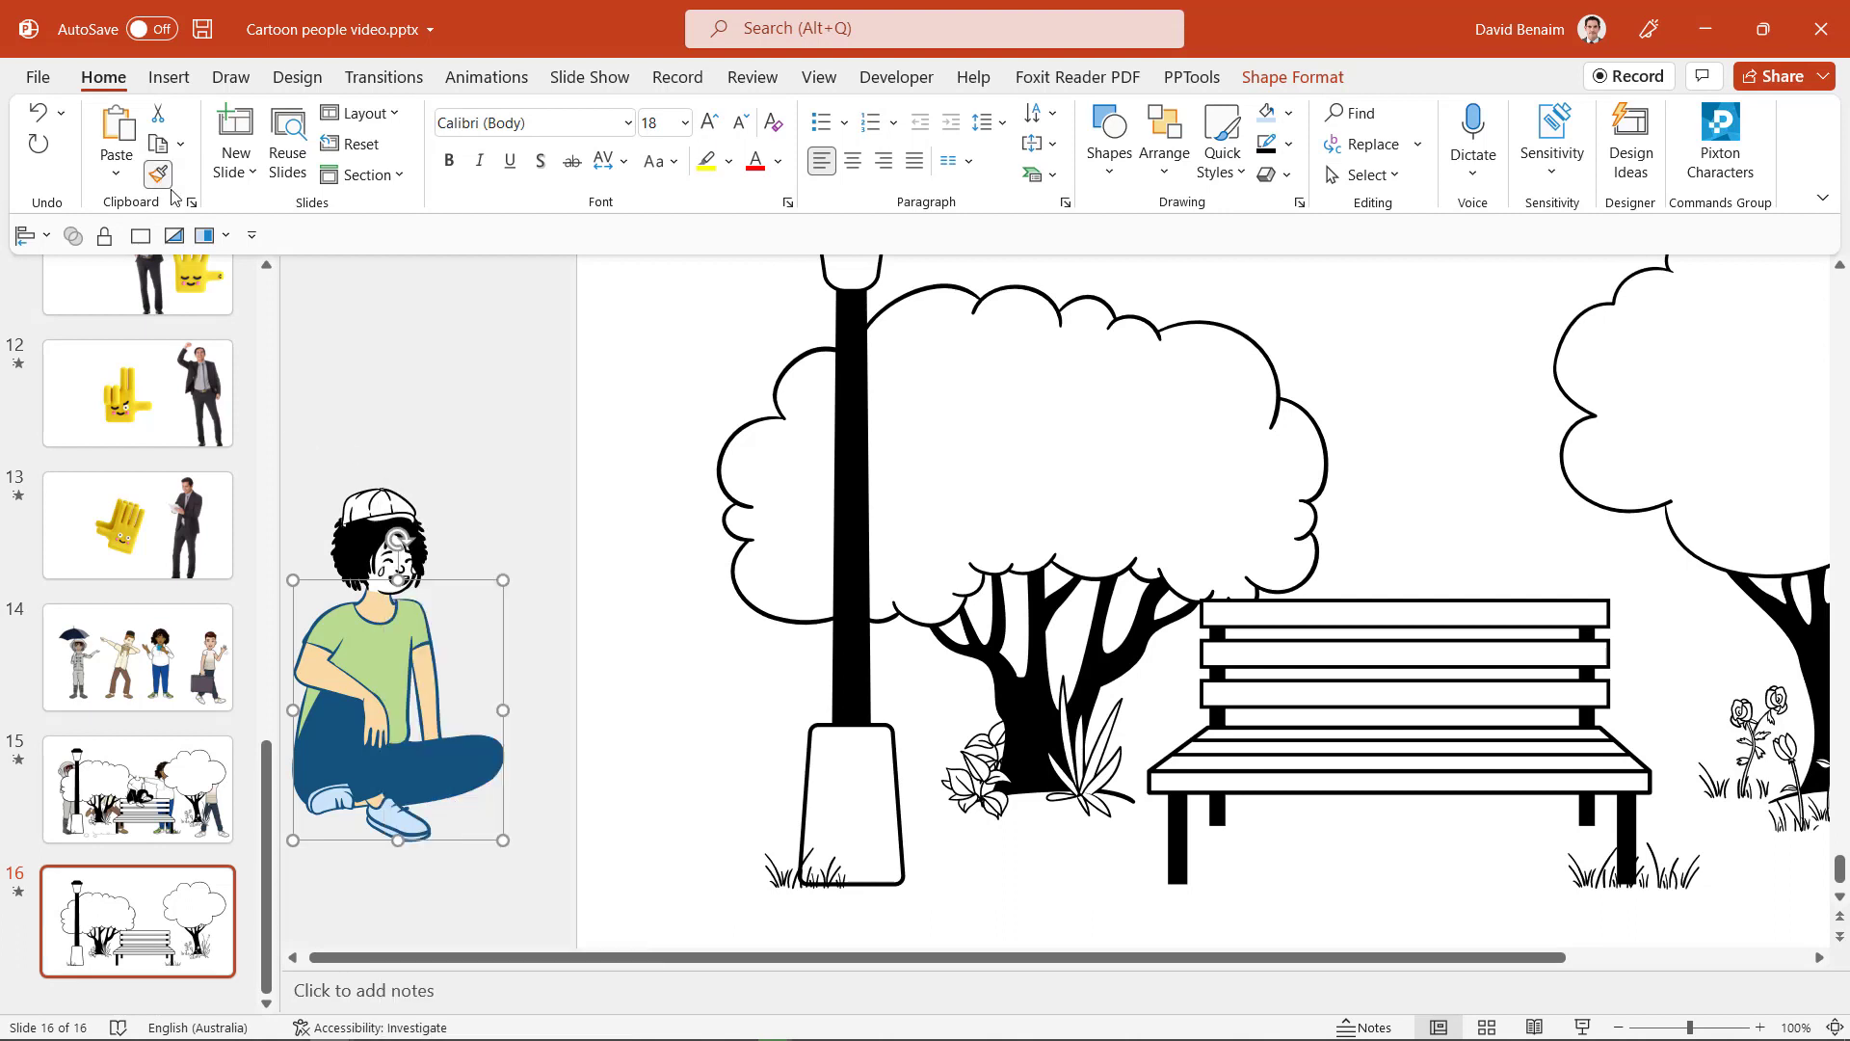
pyautogui.click(395, 570)
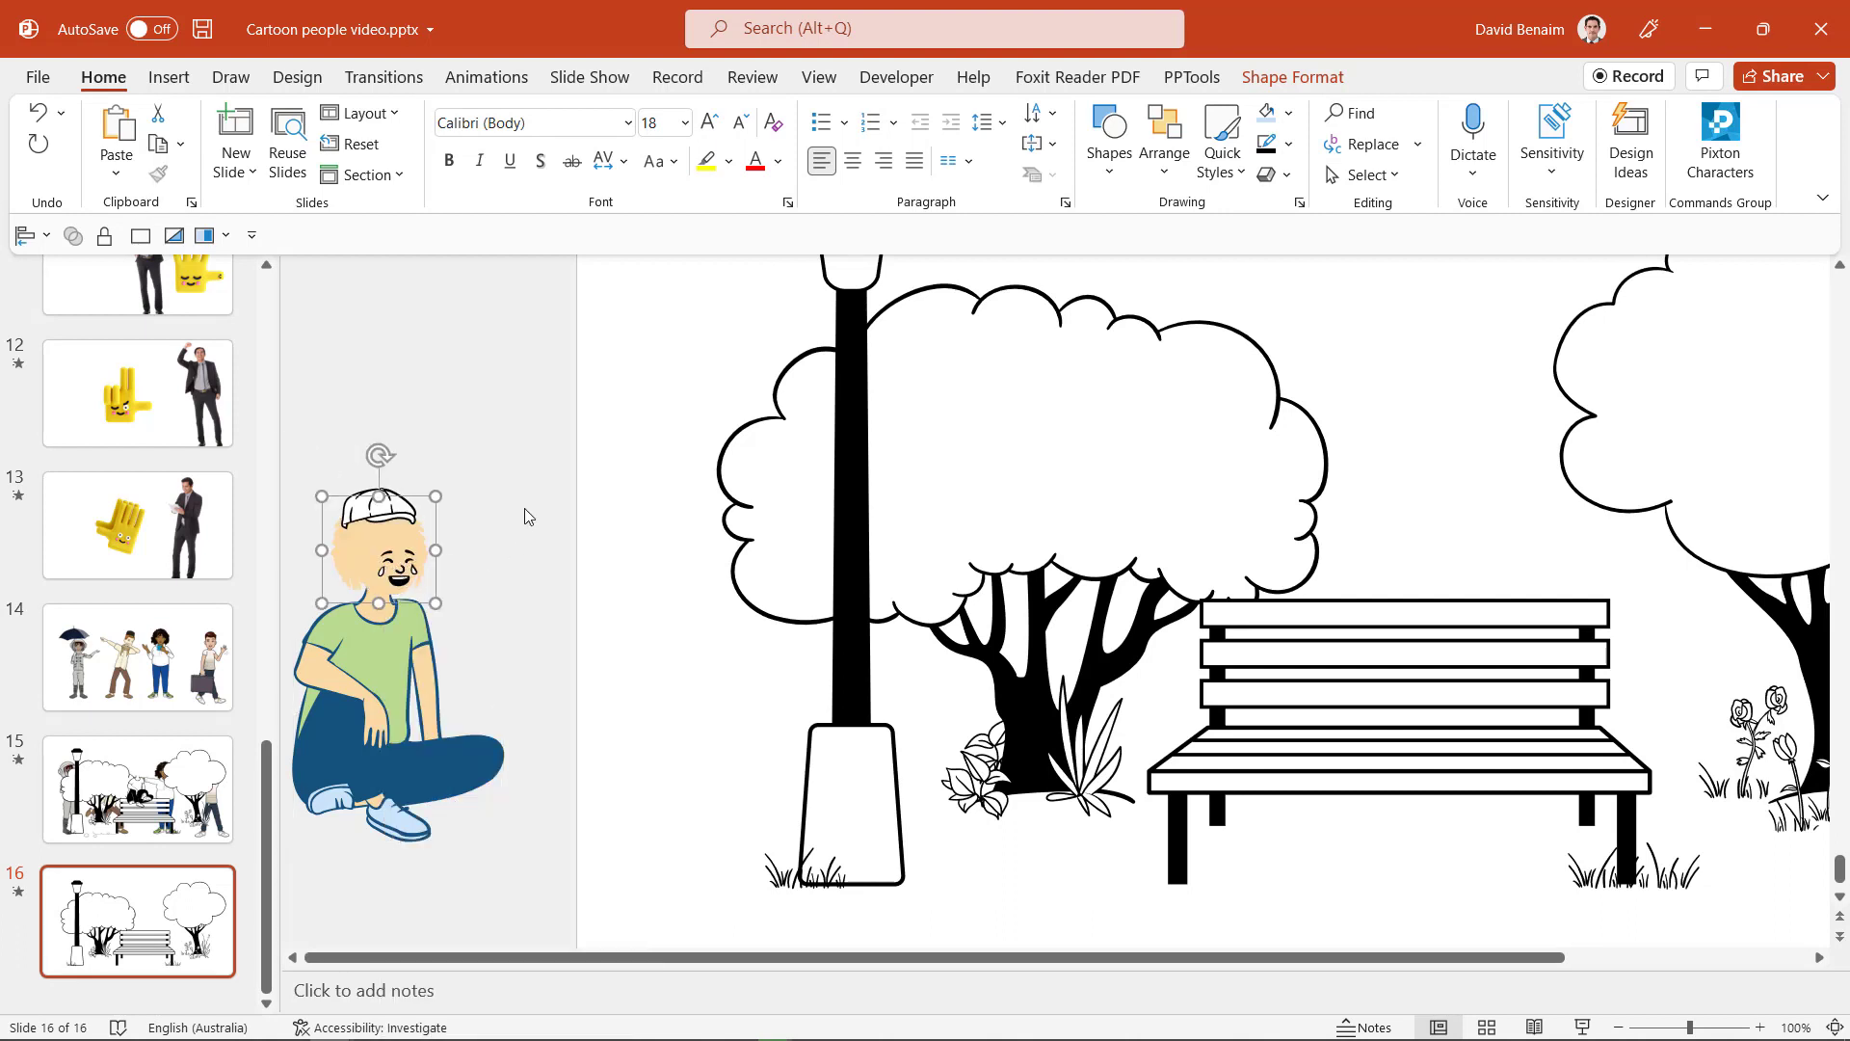
pyautogui.click(38, 112)
# Step: Ungroup the head with Ctrl+Shift+G and fill the curly hair with brown
pyautogui.click(389, 539)
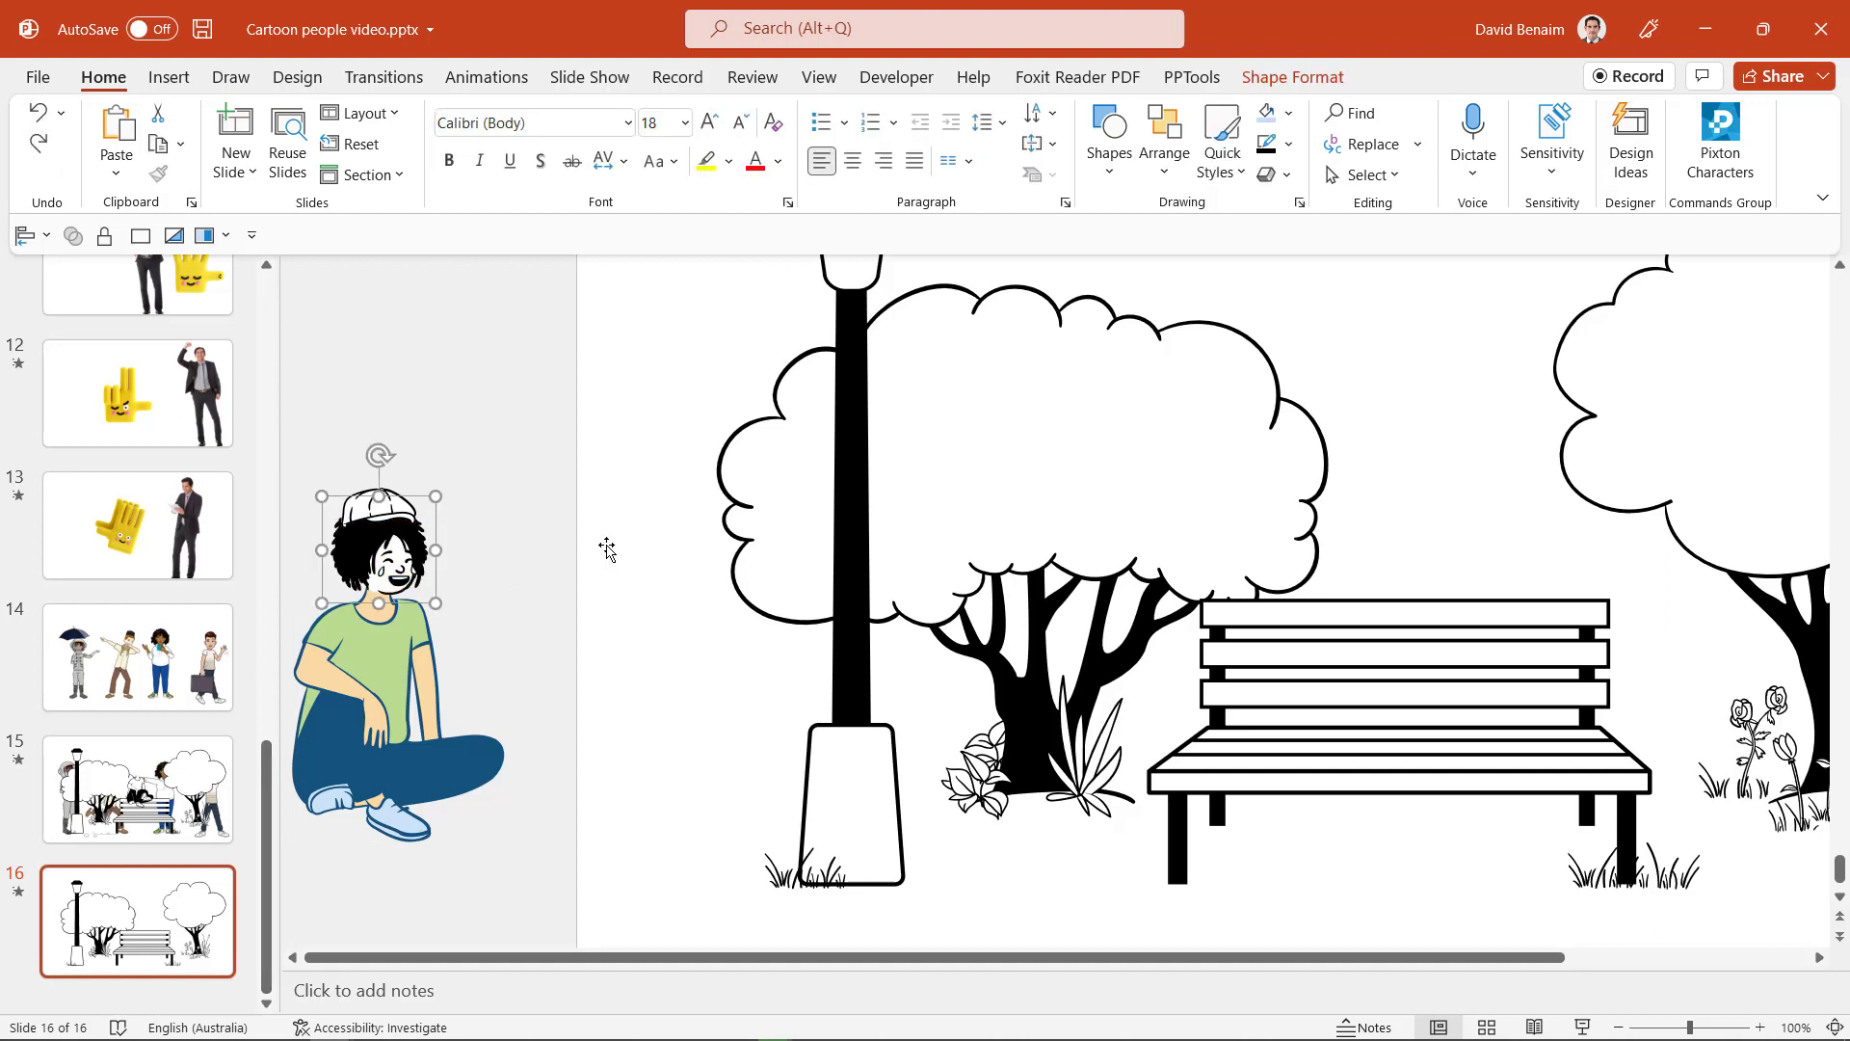
pyautogui.hotkey('ctrl', 'shift', 'g')
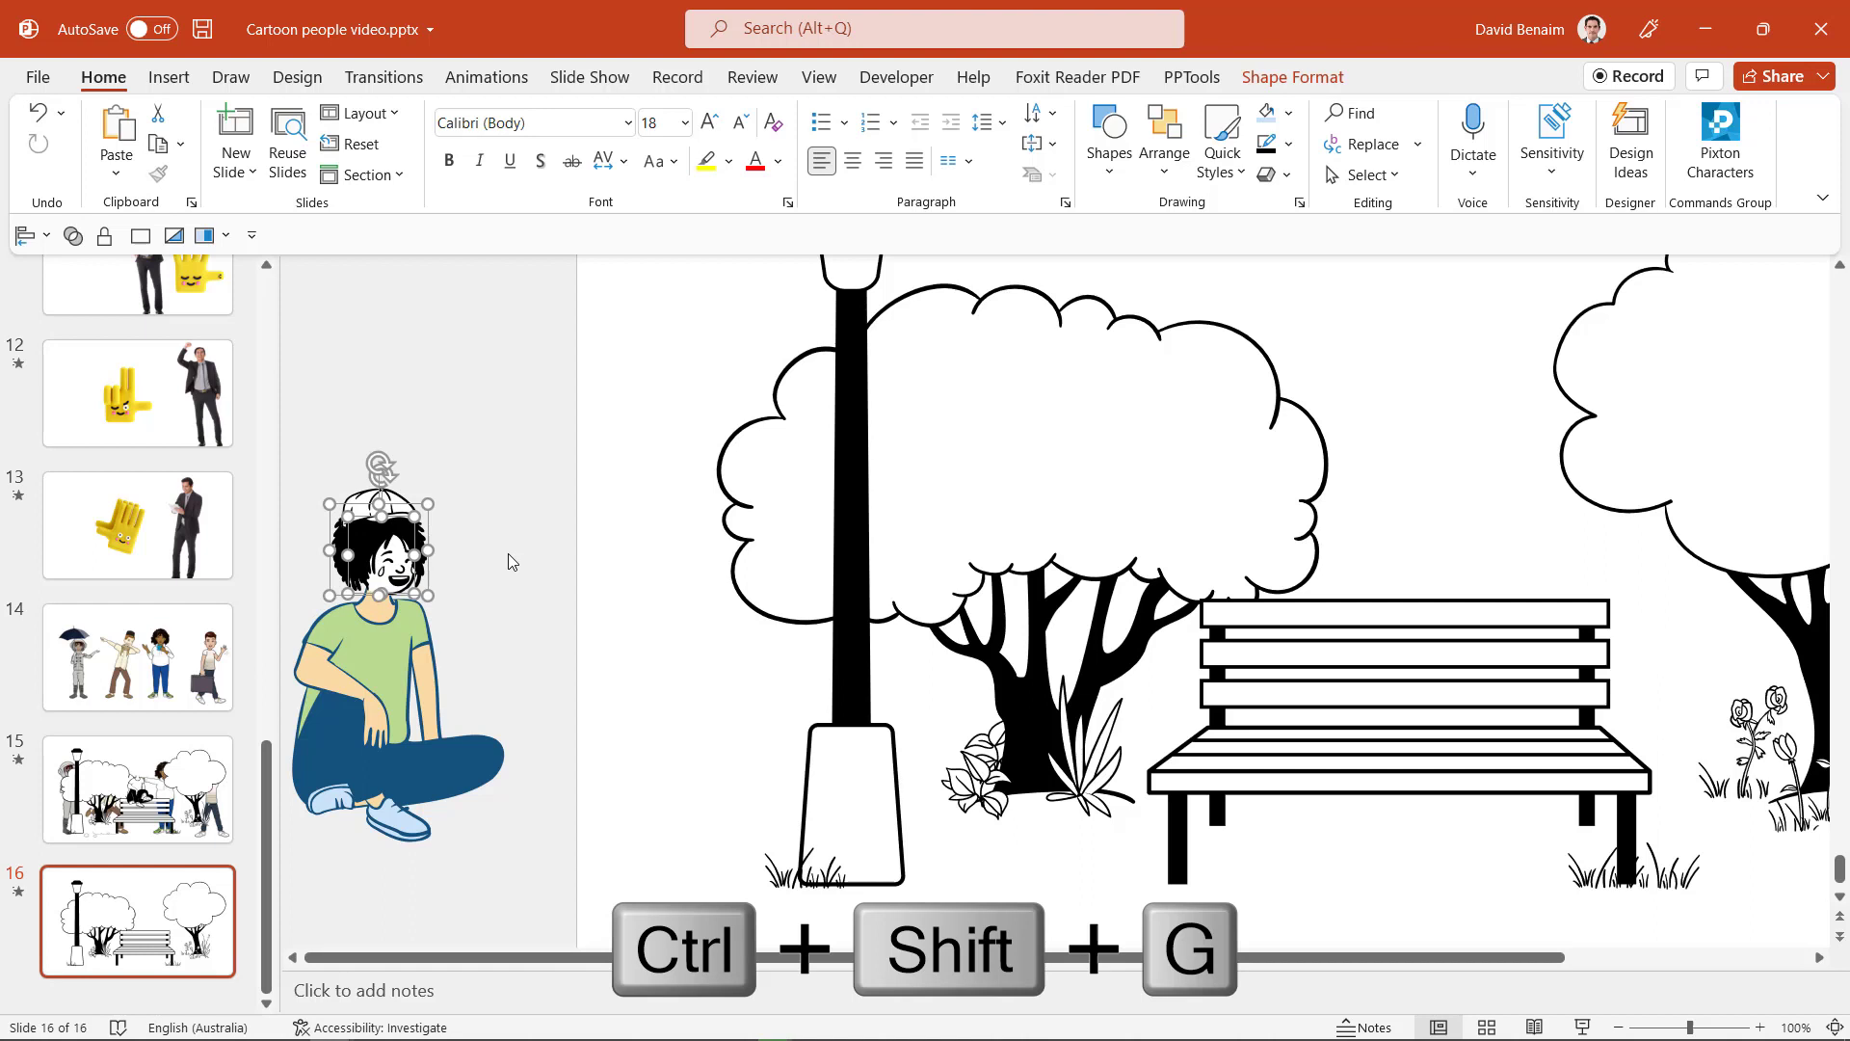
pyautogui.click(509, 562)
pyautogui.click(347, 544)
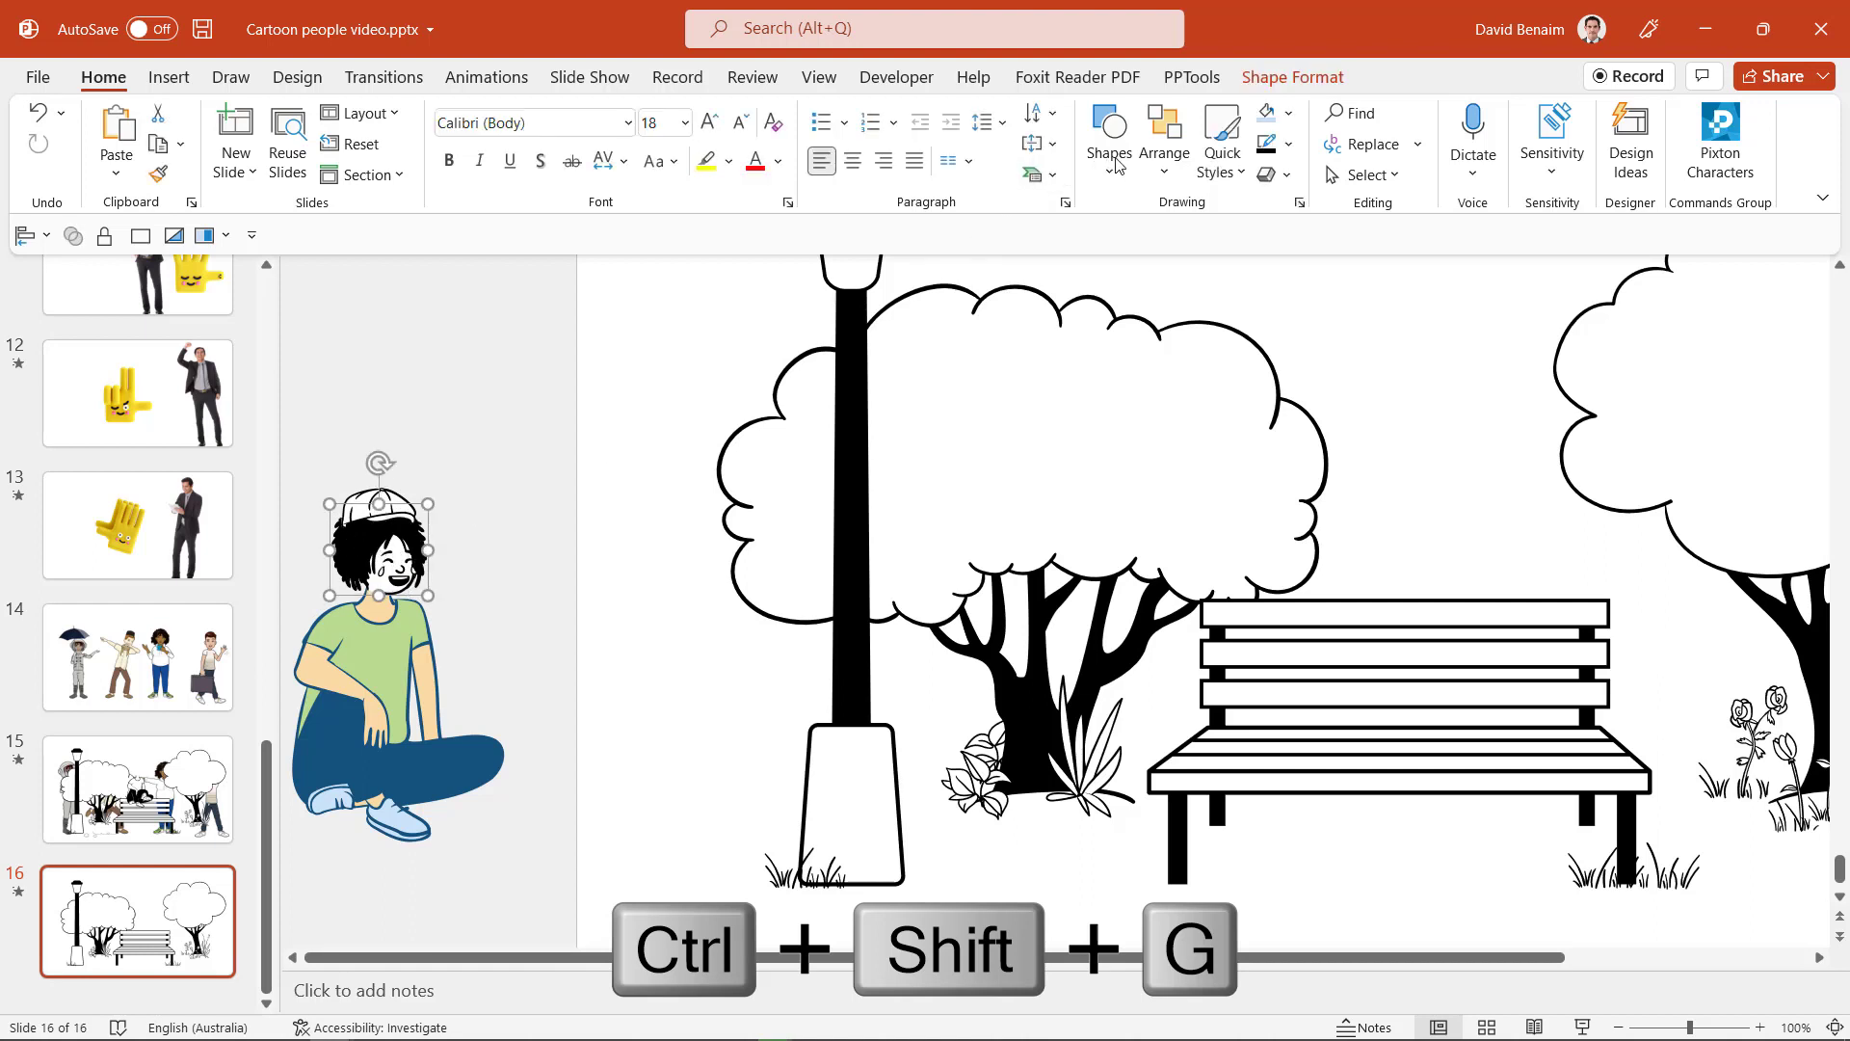
pyautogui.click(1289, 113)
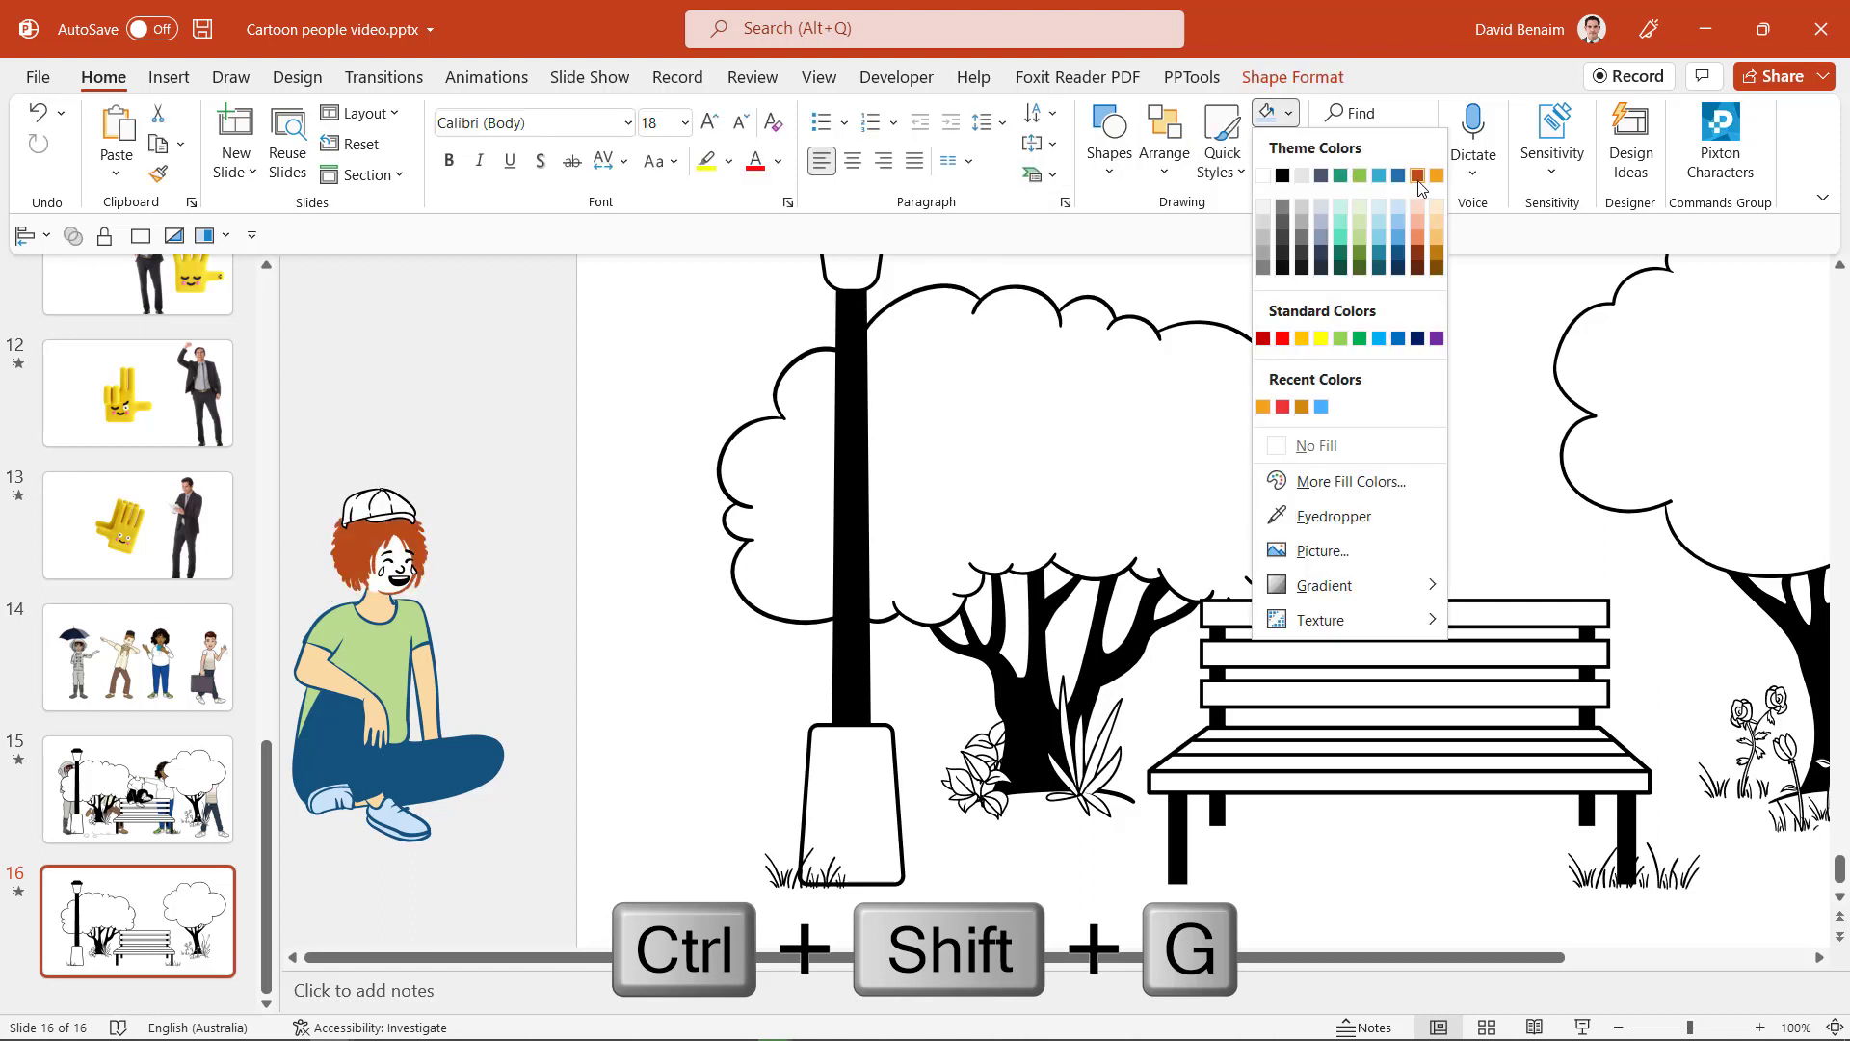
pyautogui.click(1436, 268)
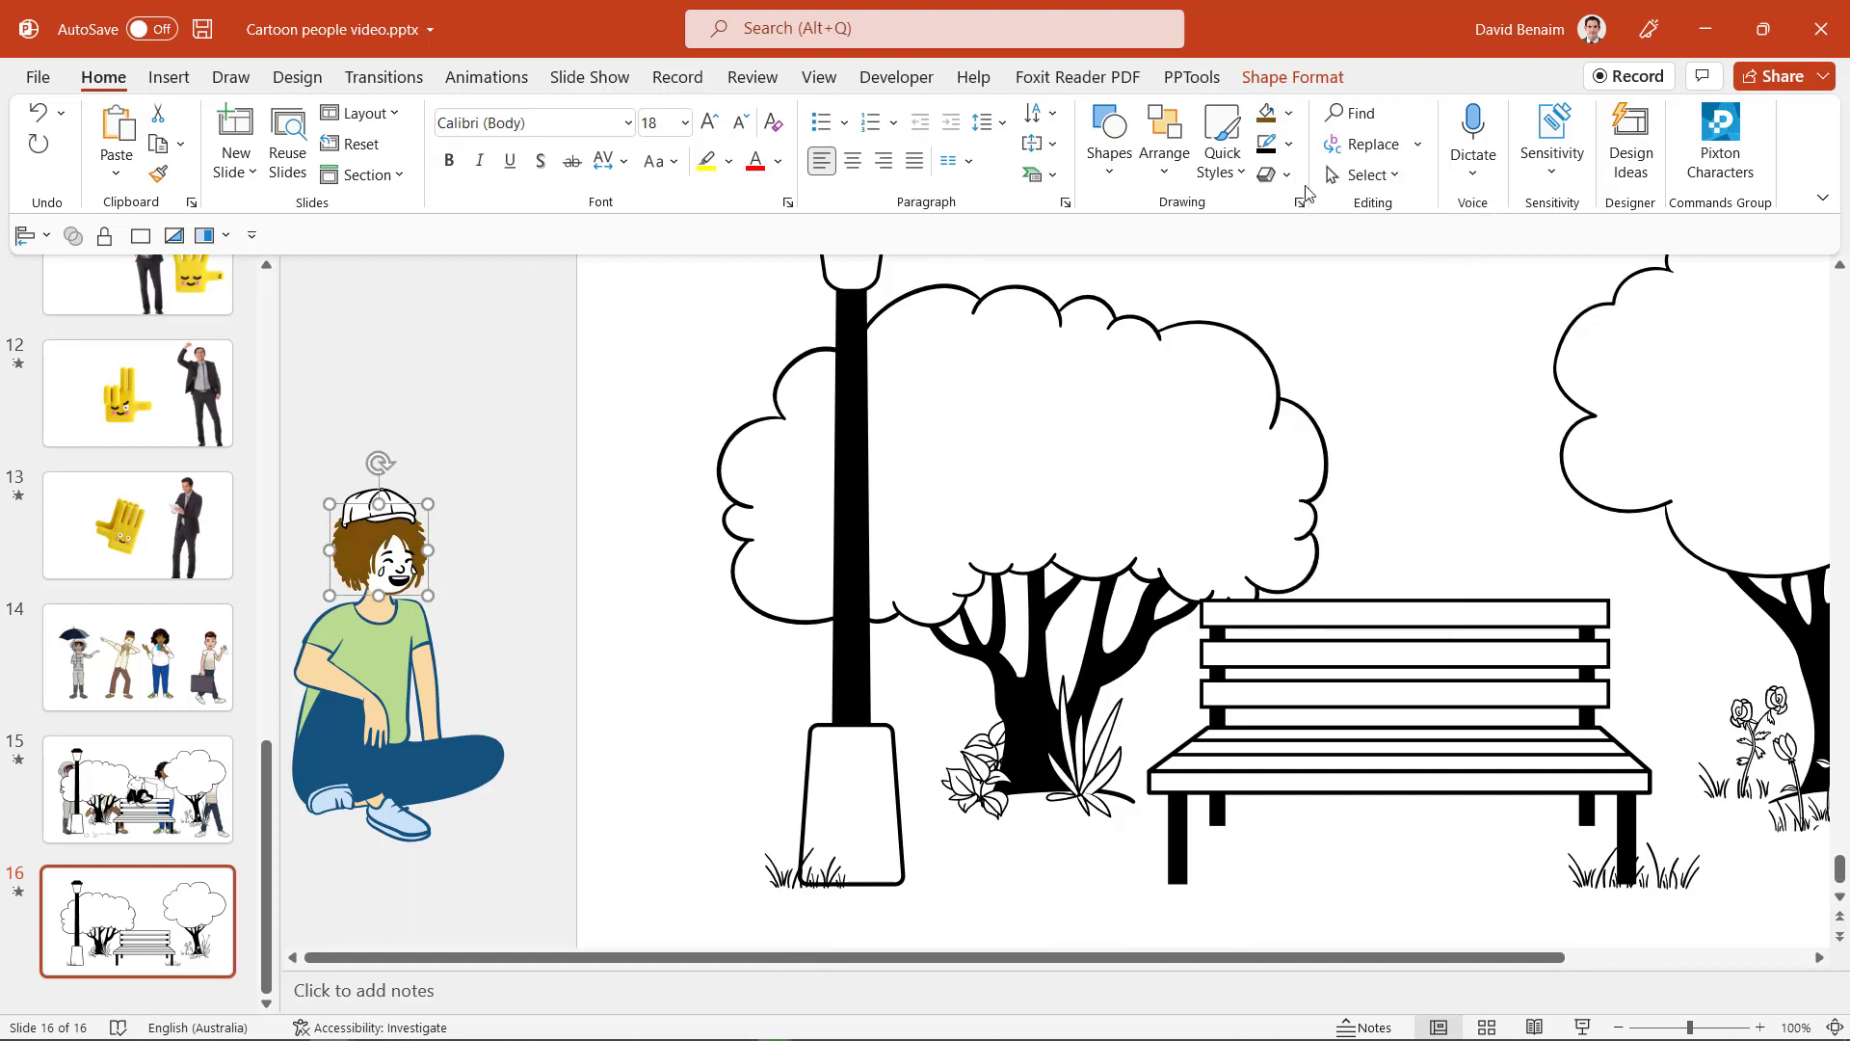
# Step: Use Format Painter to copy the body's formatting onto the face
pyautogui.click(1288, 113)
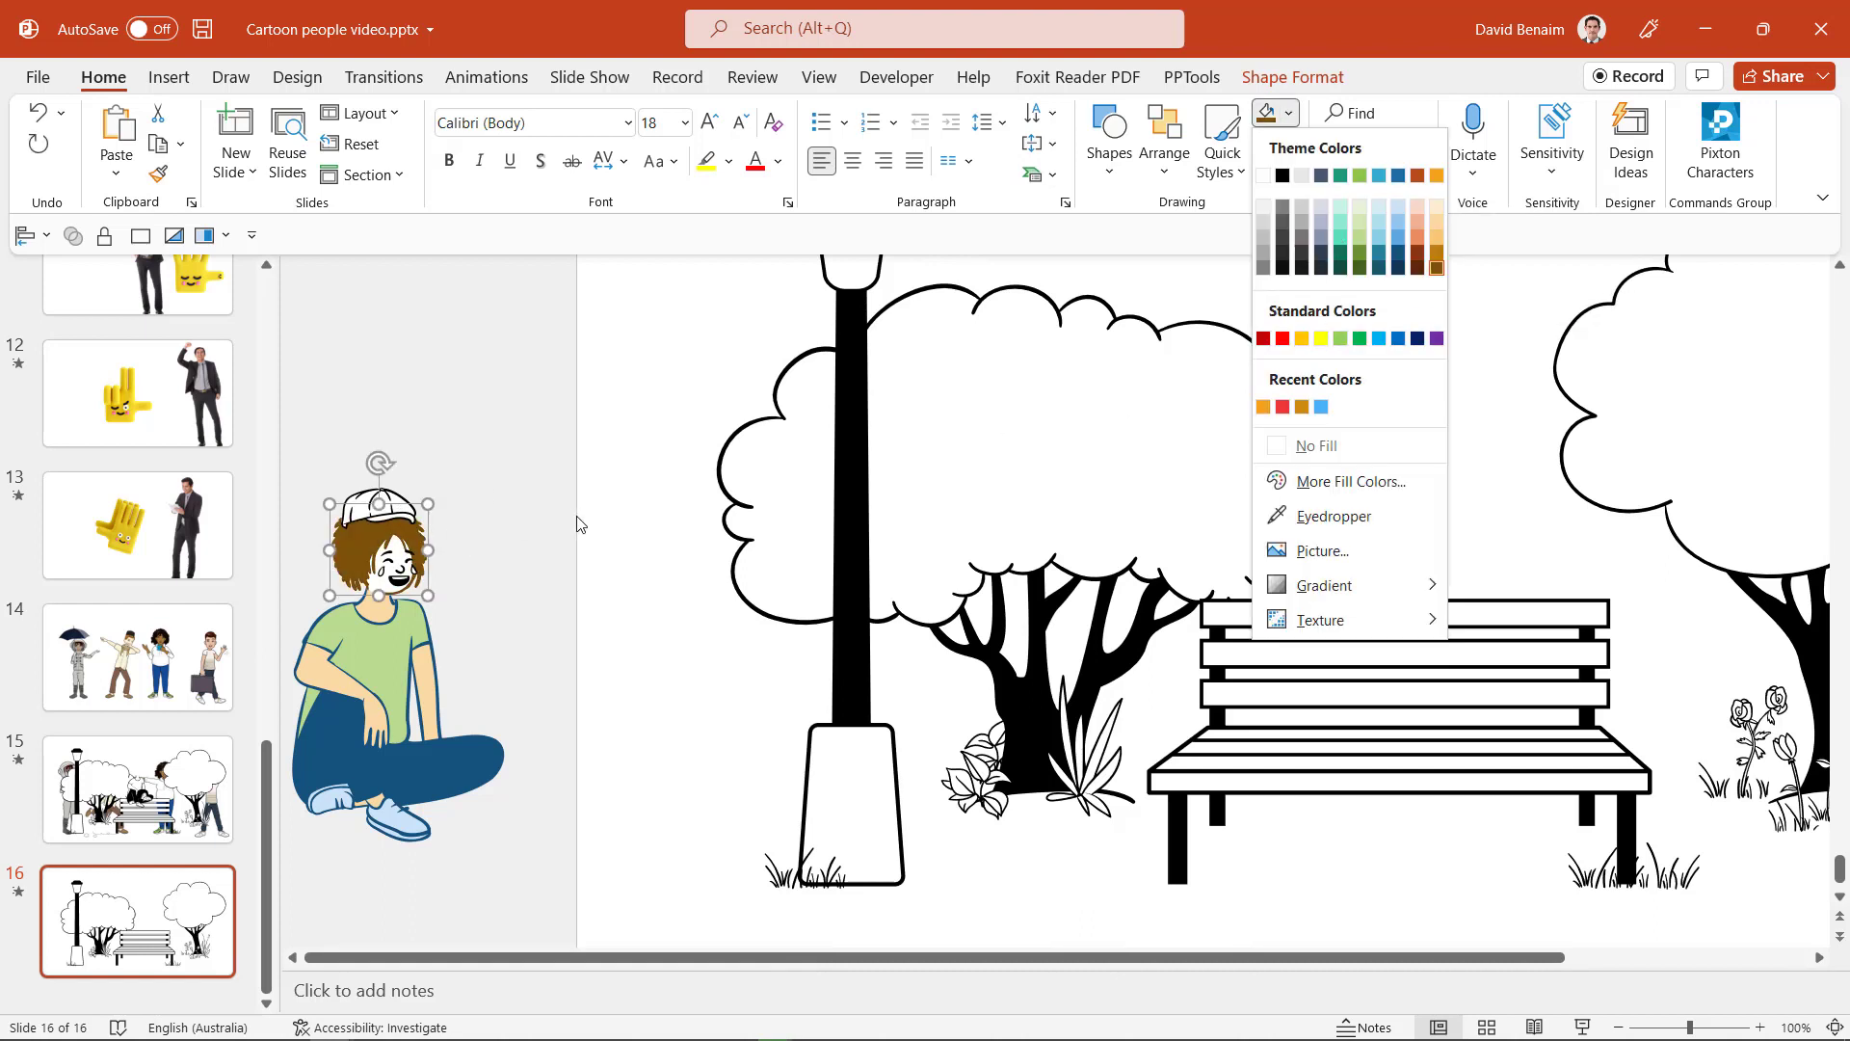
pyautogui.click(488, 547)
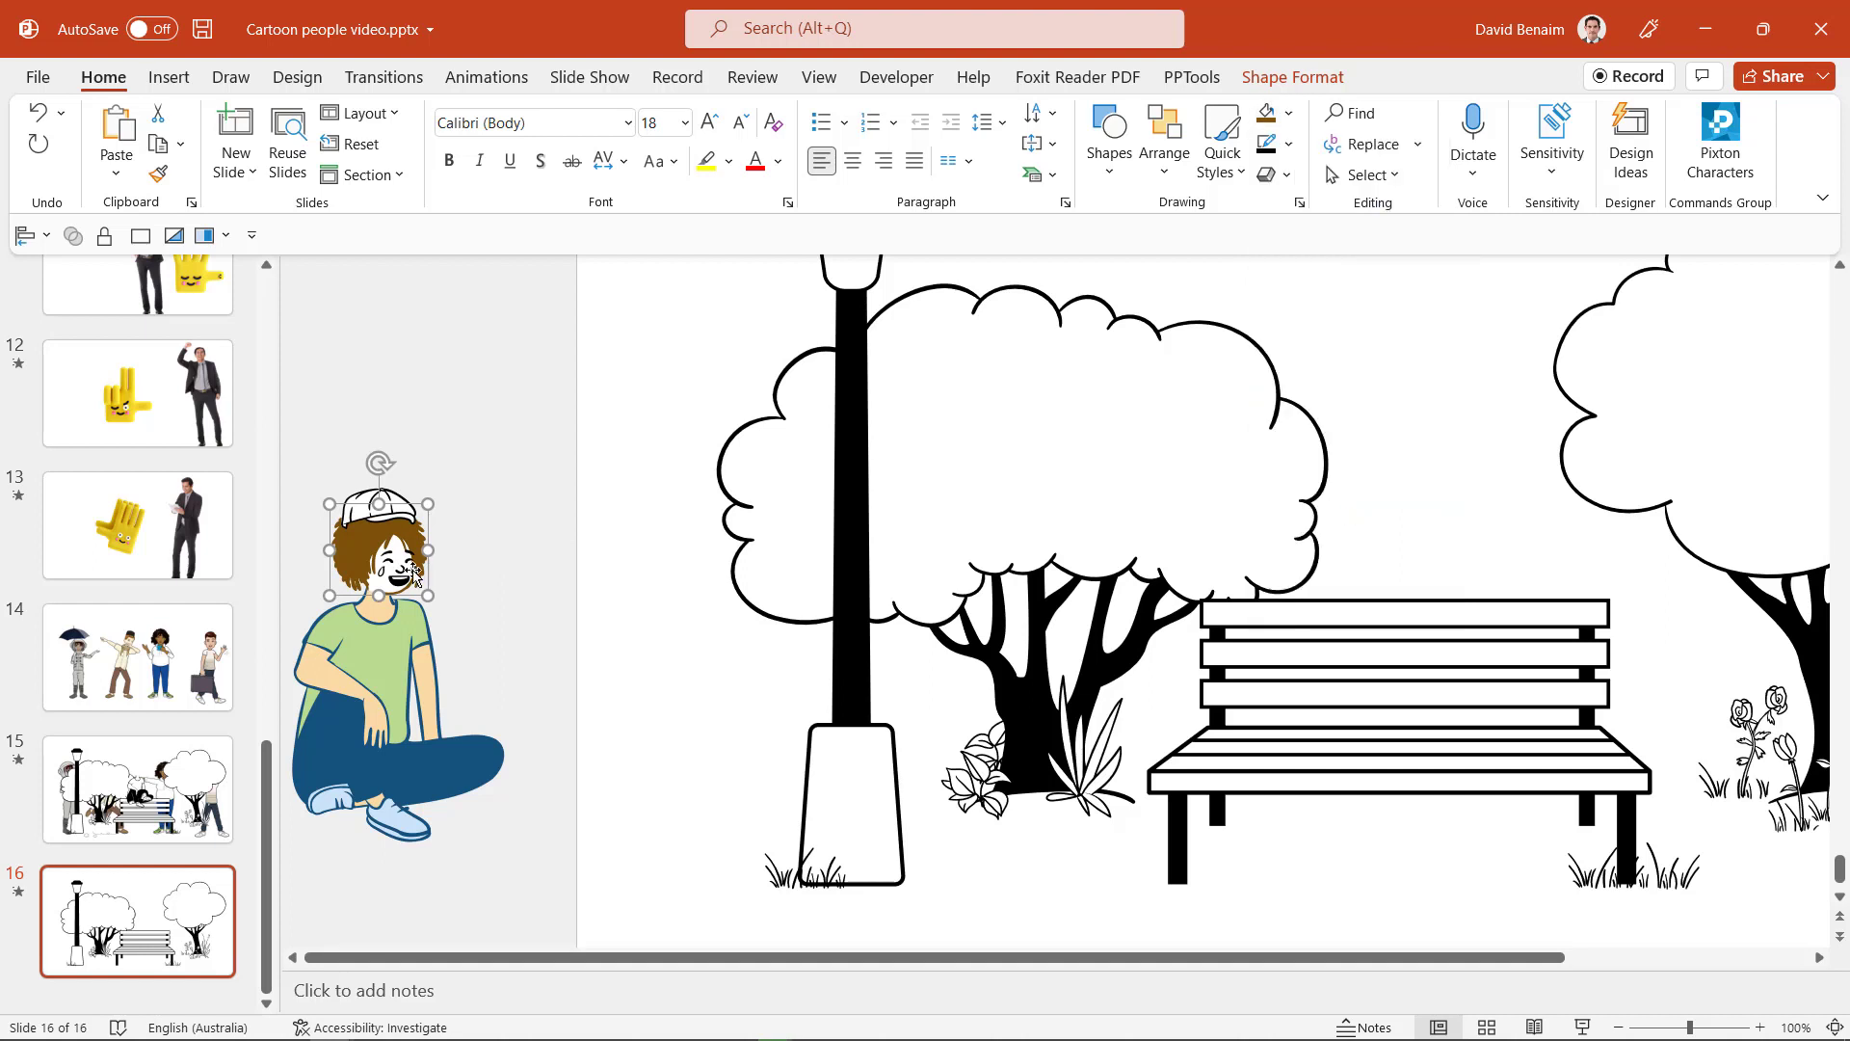
pyautogui.click(377, 612)
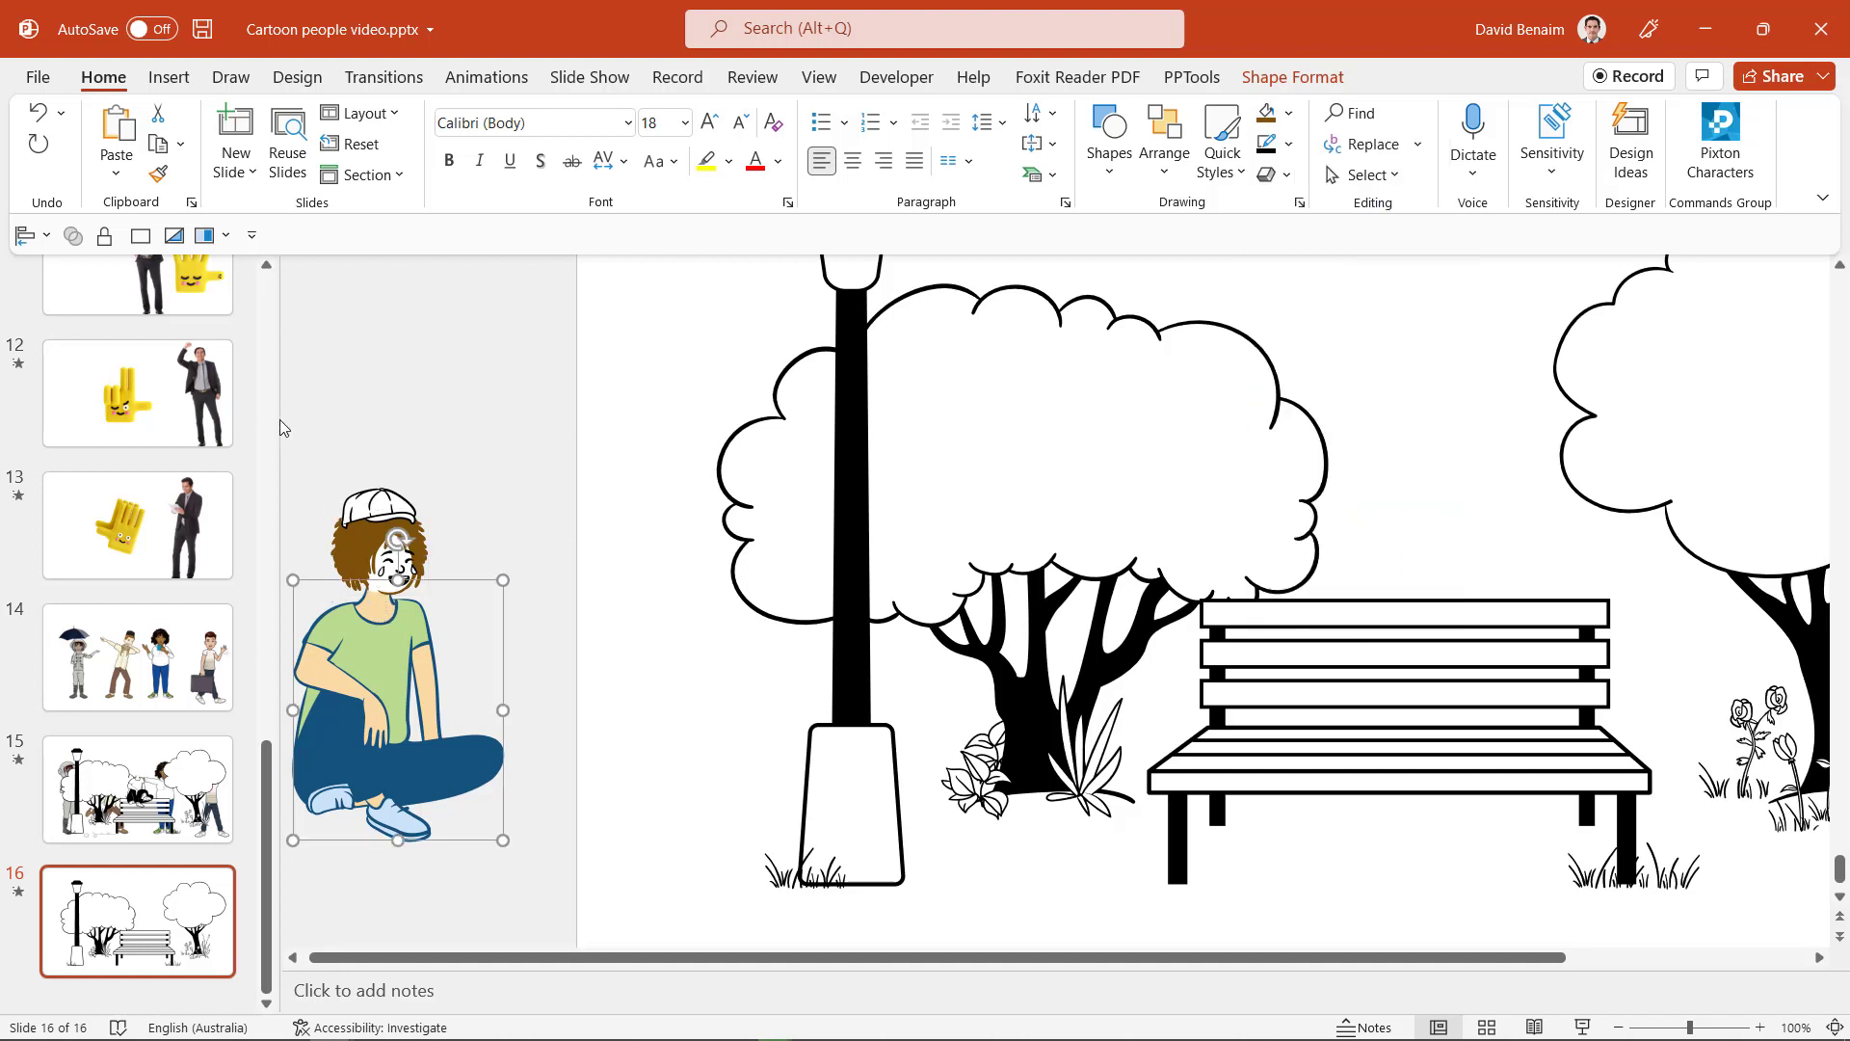
pyautogui.click(159, 173)
pyautogui.click(376, 569)
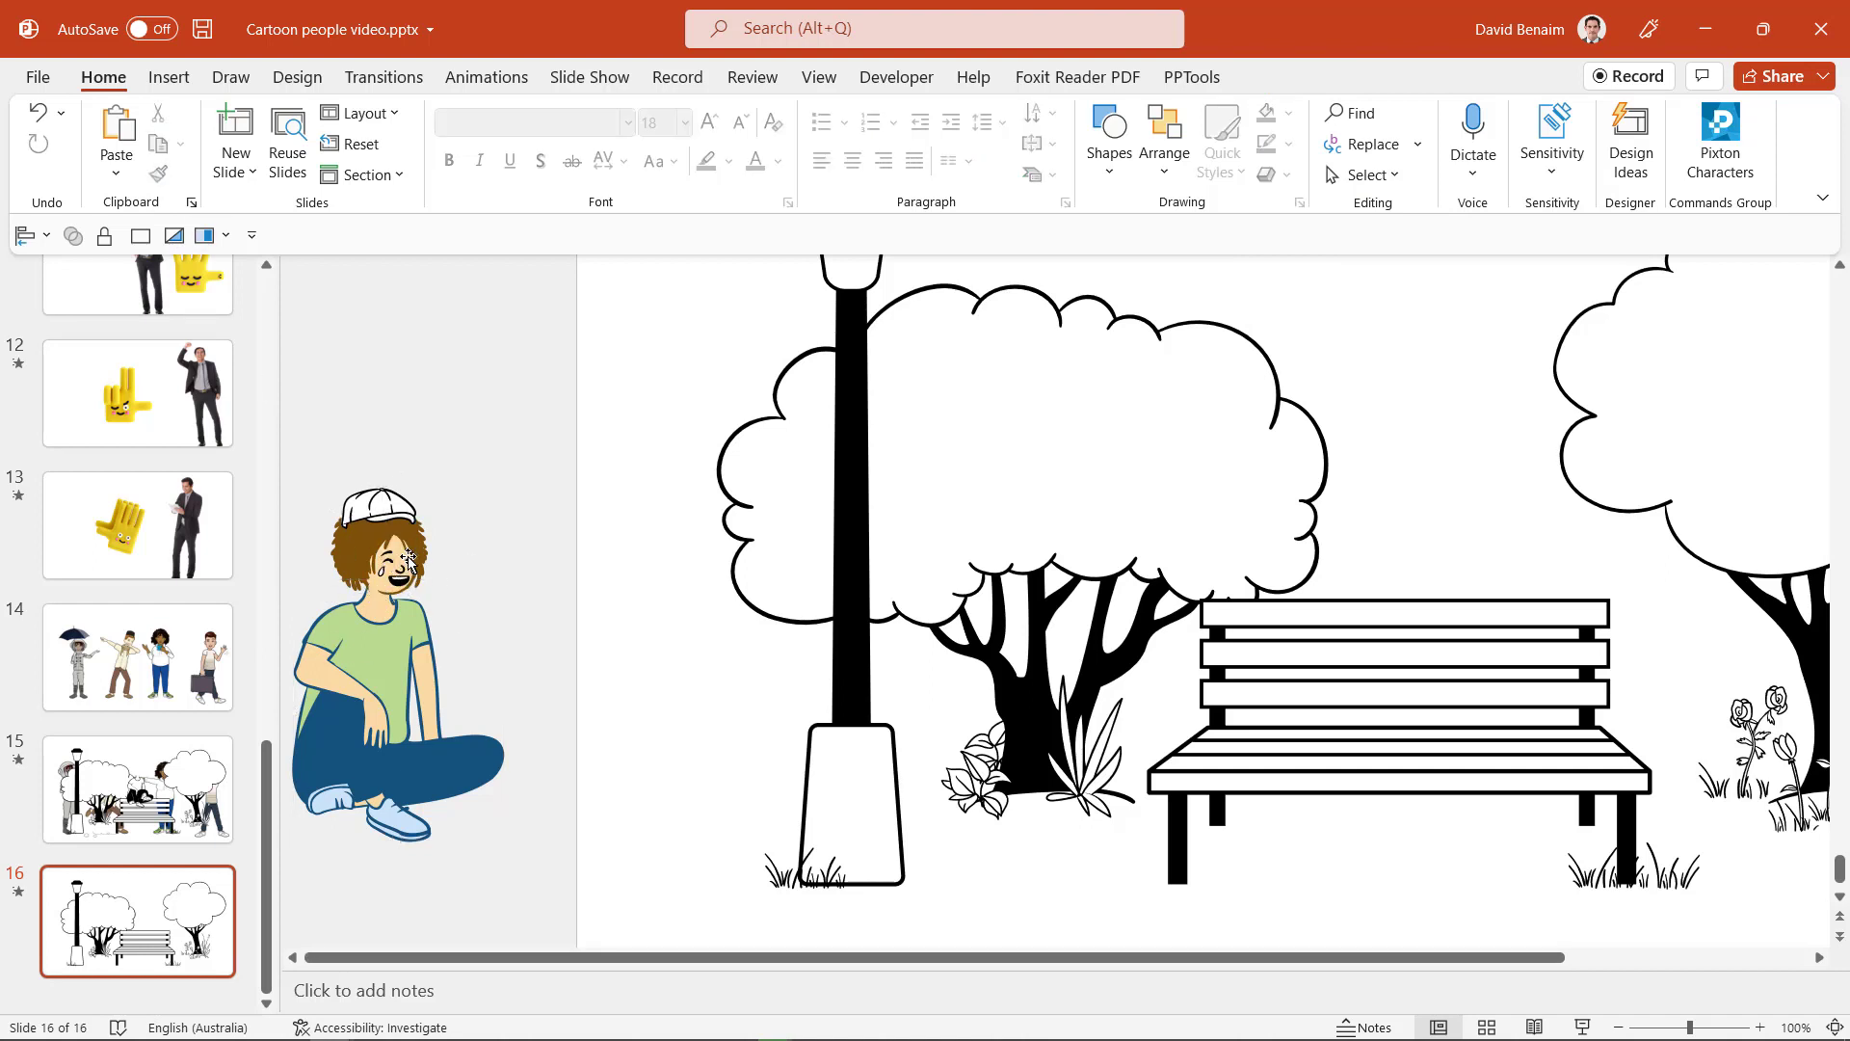
# Step: Ungroup the character's face into separate parts, undoing a trial resize and move
pyautogui.click(397, 568)
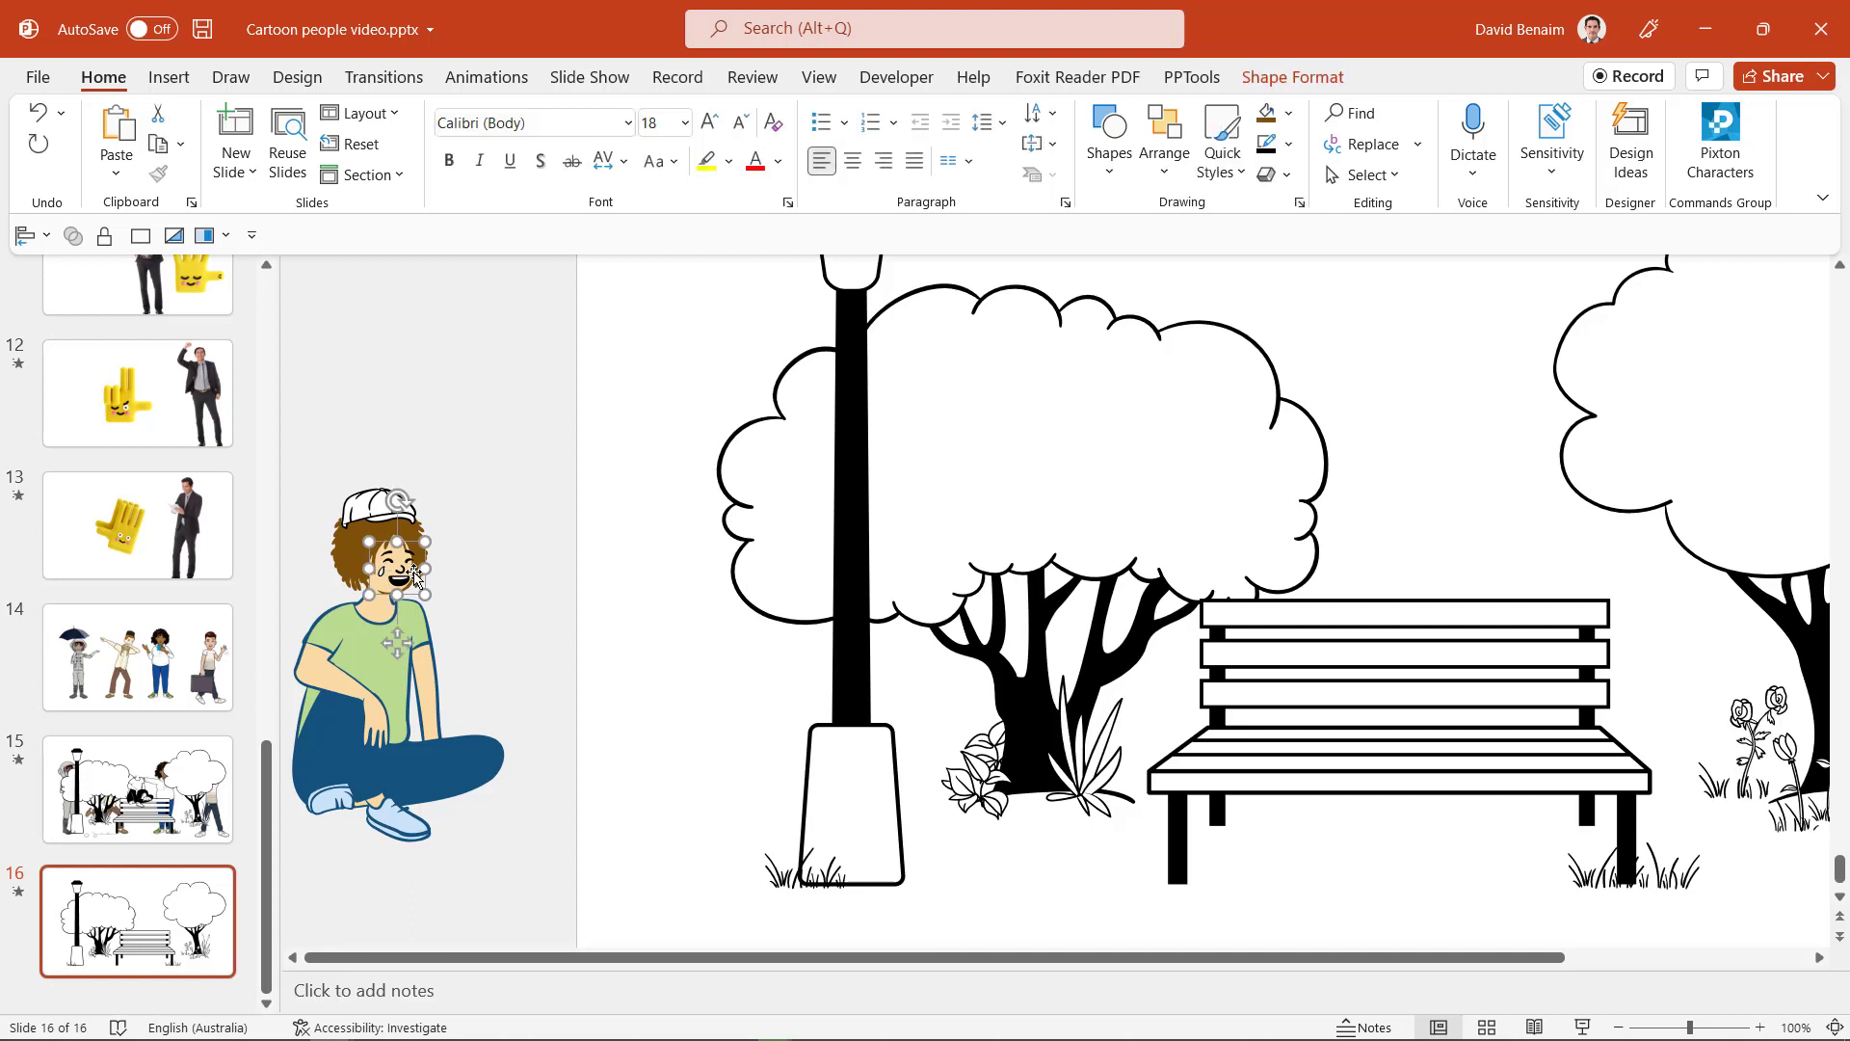
pyautogui.moveTo(394, 569); pyautogui.dragTo(503, 540)
pyautogui.hotkey('ctrl', 'z')
pyautogui.hotkey('ctrl', 'shift', 'g')
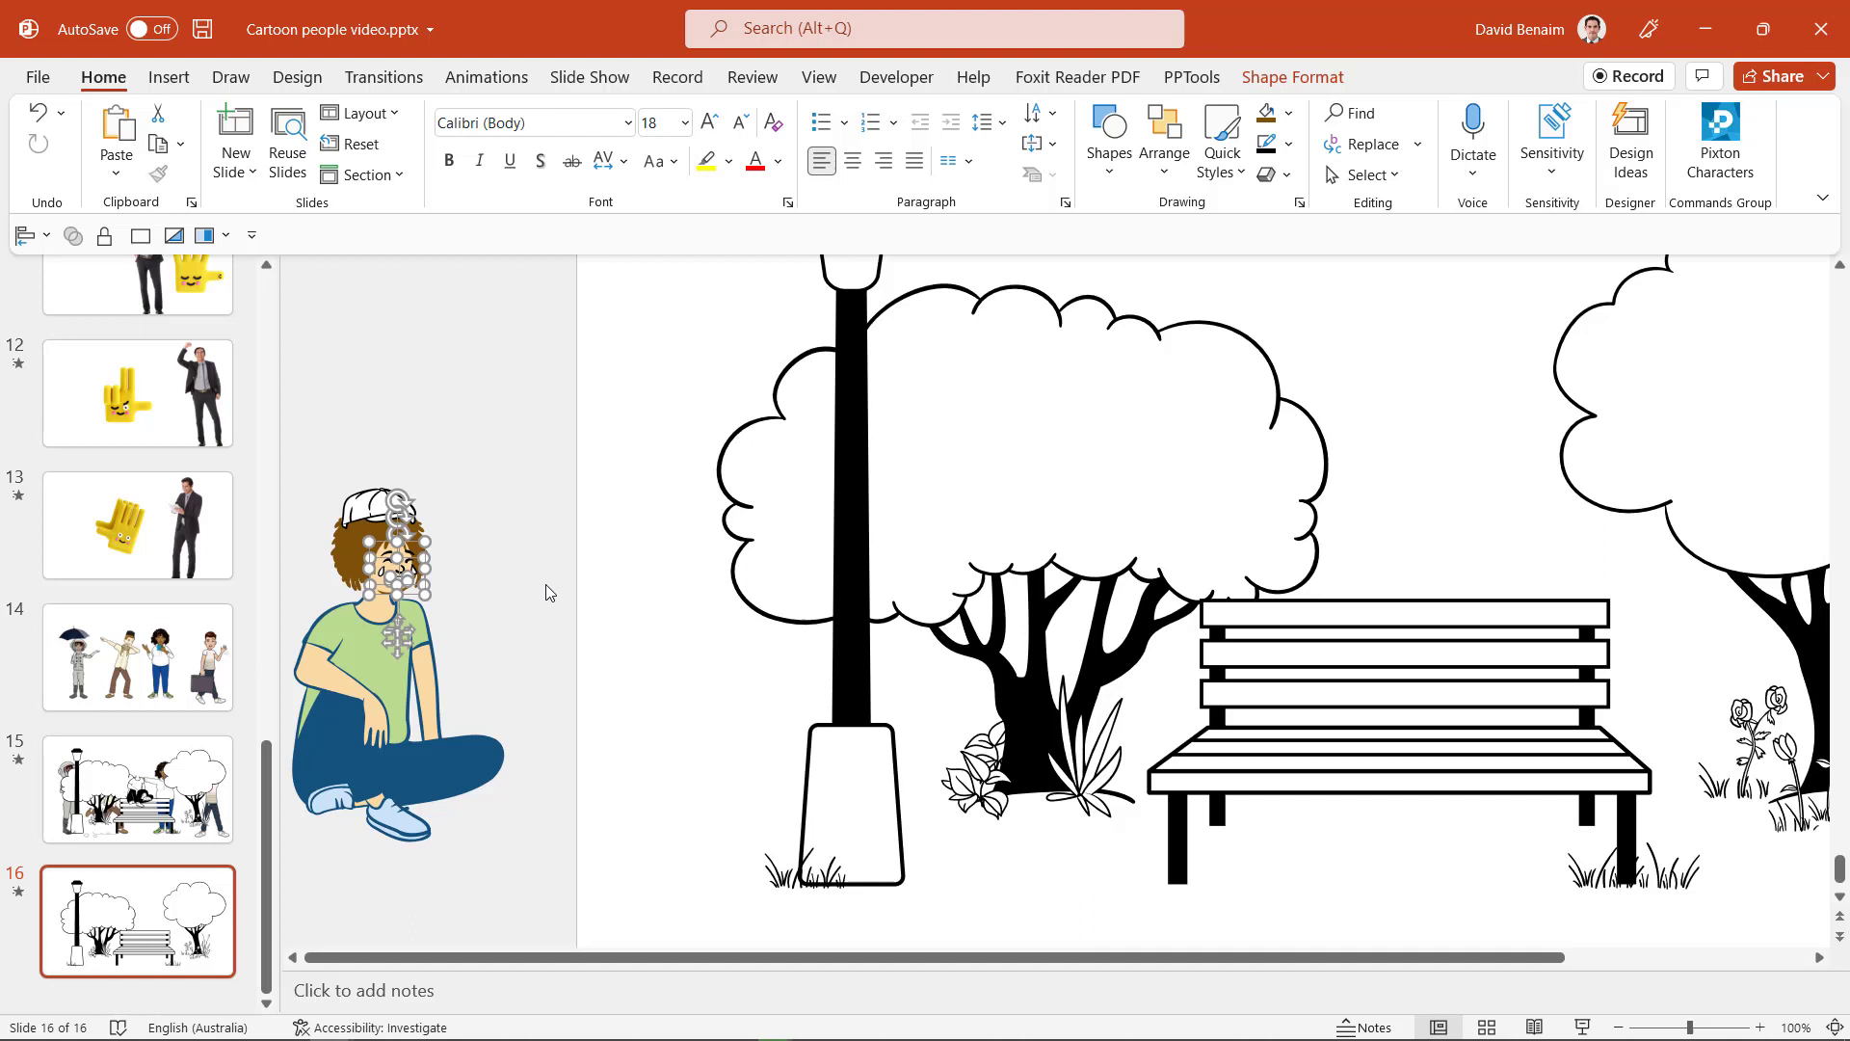
pyautogui.click(482, 483)
pyautogui.moveTo(382, 575); pyautogui.dragTo(430, 569)
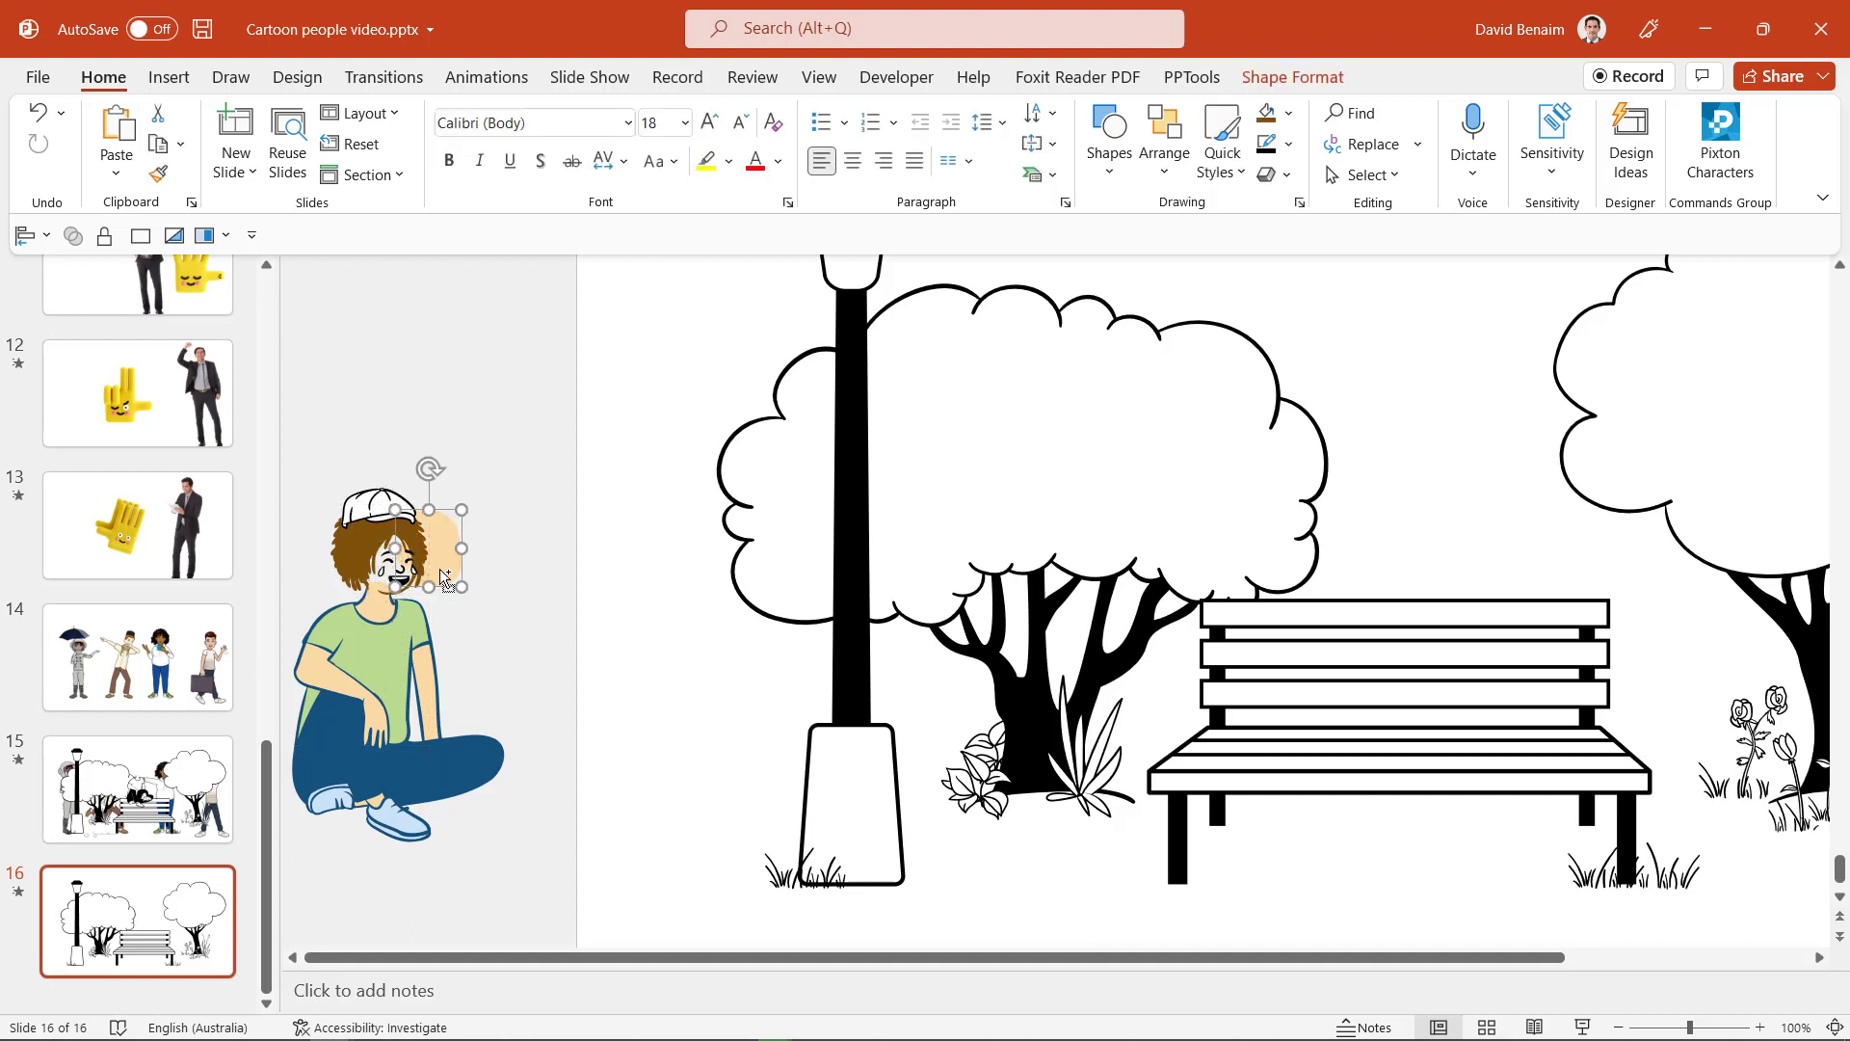
pyautogui.hotkey('ctrl', 'z')
# Step: Zoom in, select the tear shapes and fill them with light blue
pyautogui.scroll(15, 380, 572)
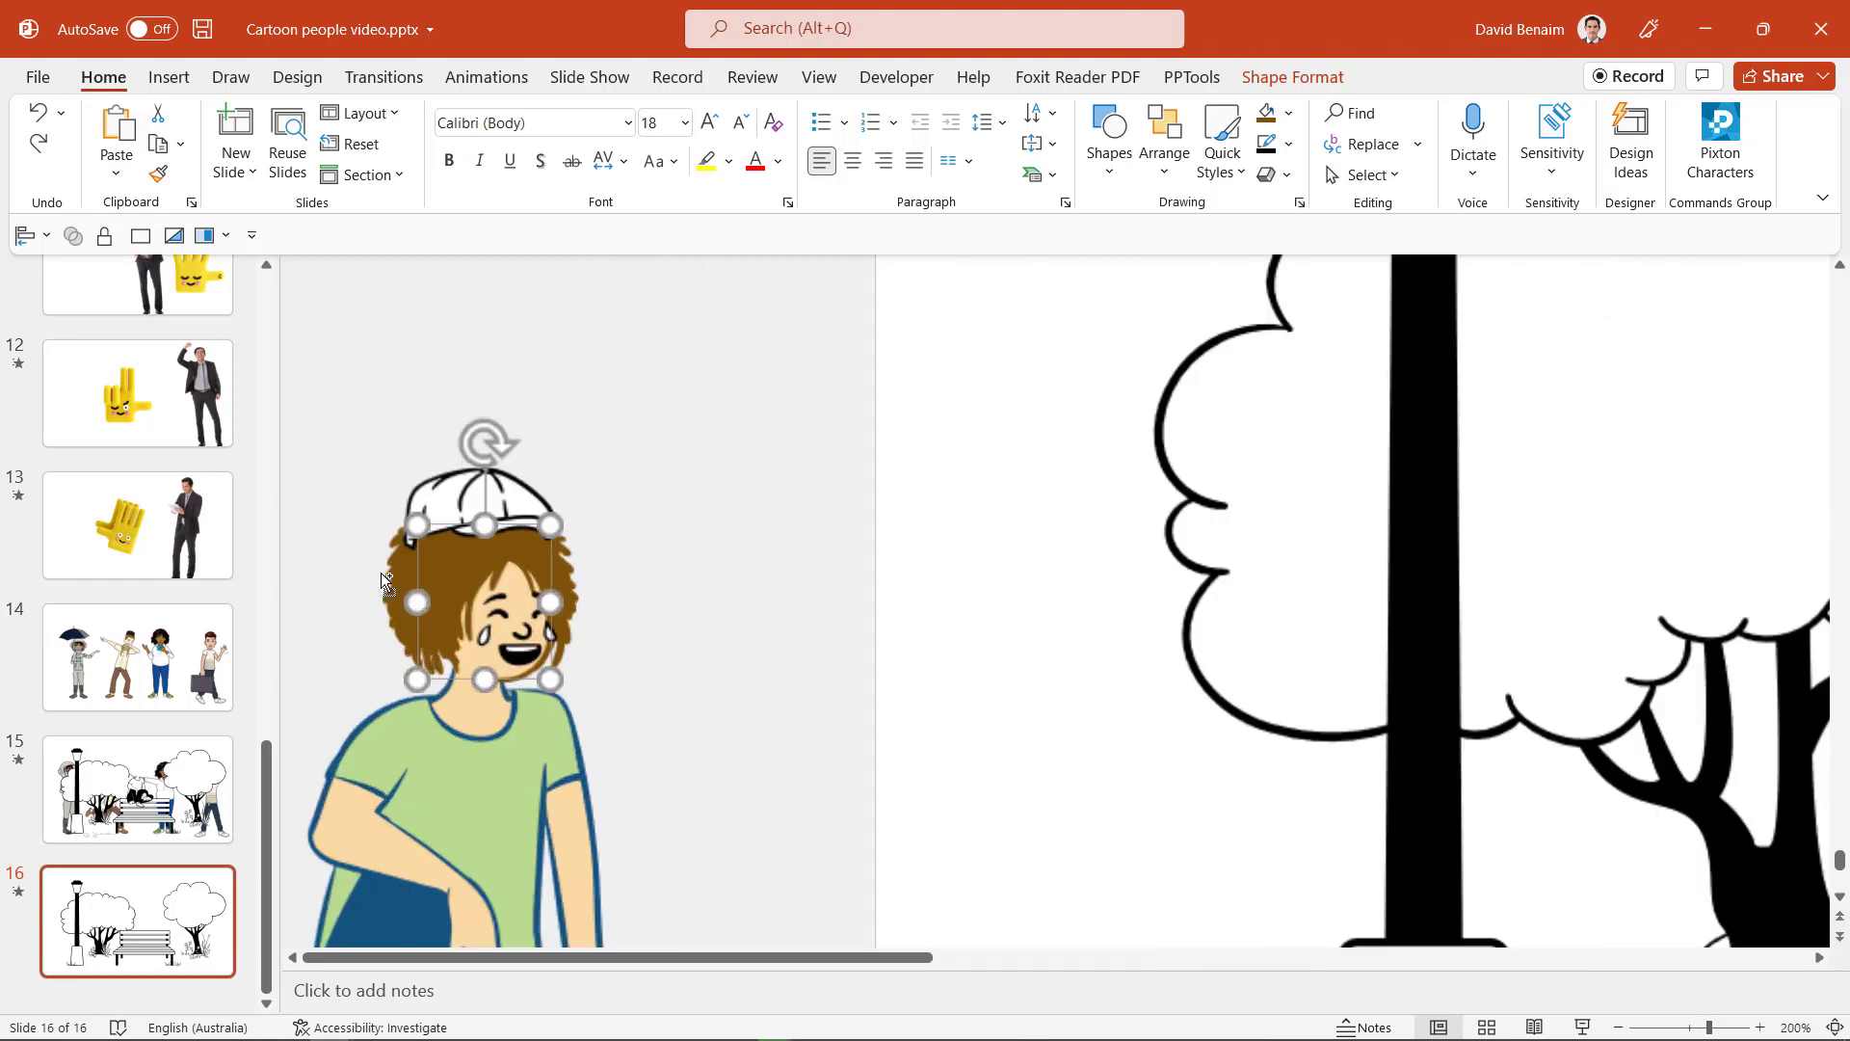
pyautogui.click(694, 672)
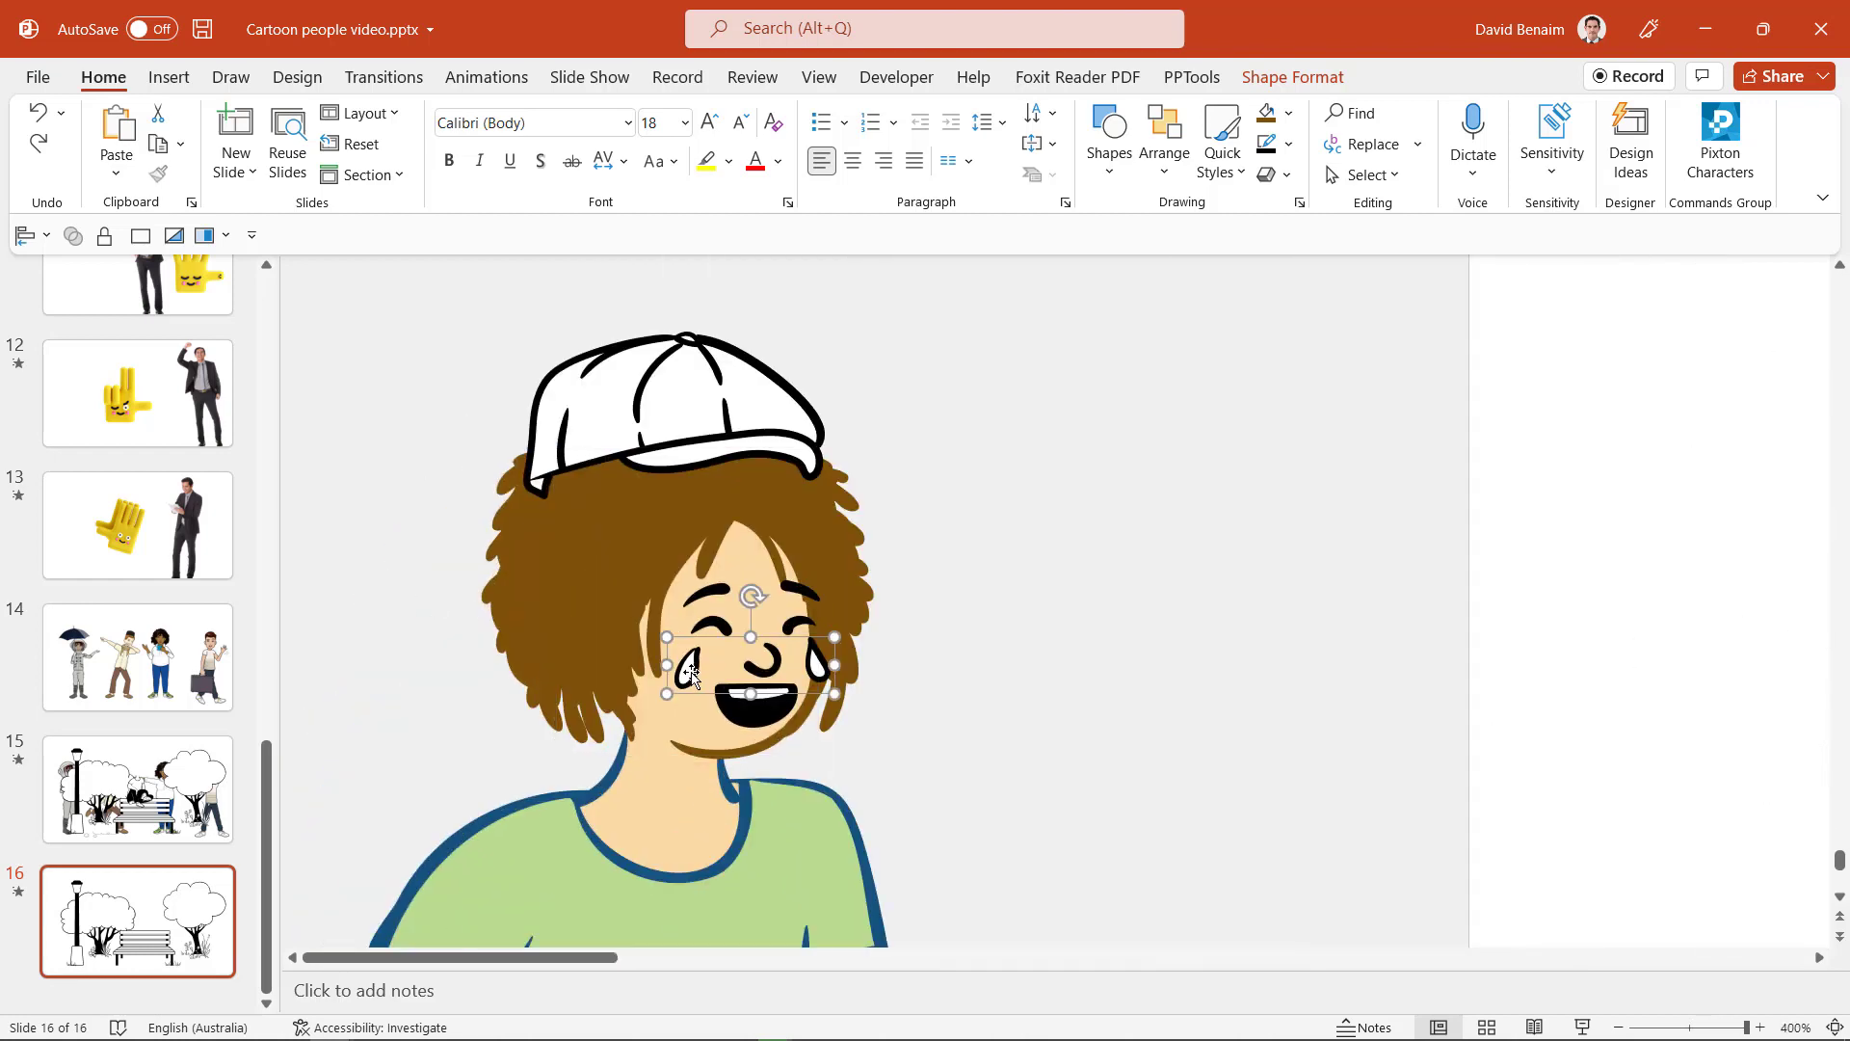
pyautogui.moveTo(691, 672); pyautogui.dragTo(968, 610)
pyautogui.hotkey('ctrl', 'z')
pyautogui.click(1289, 112)
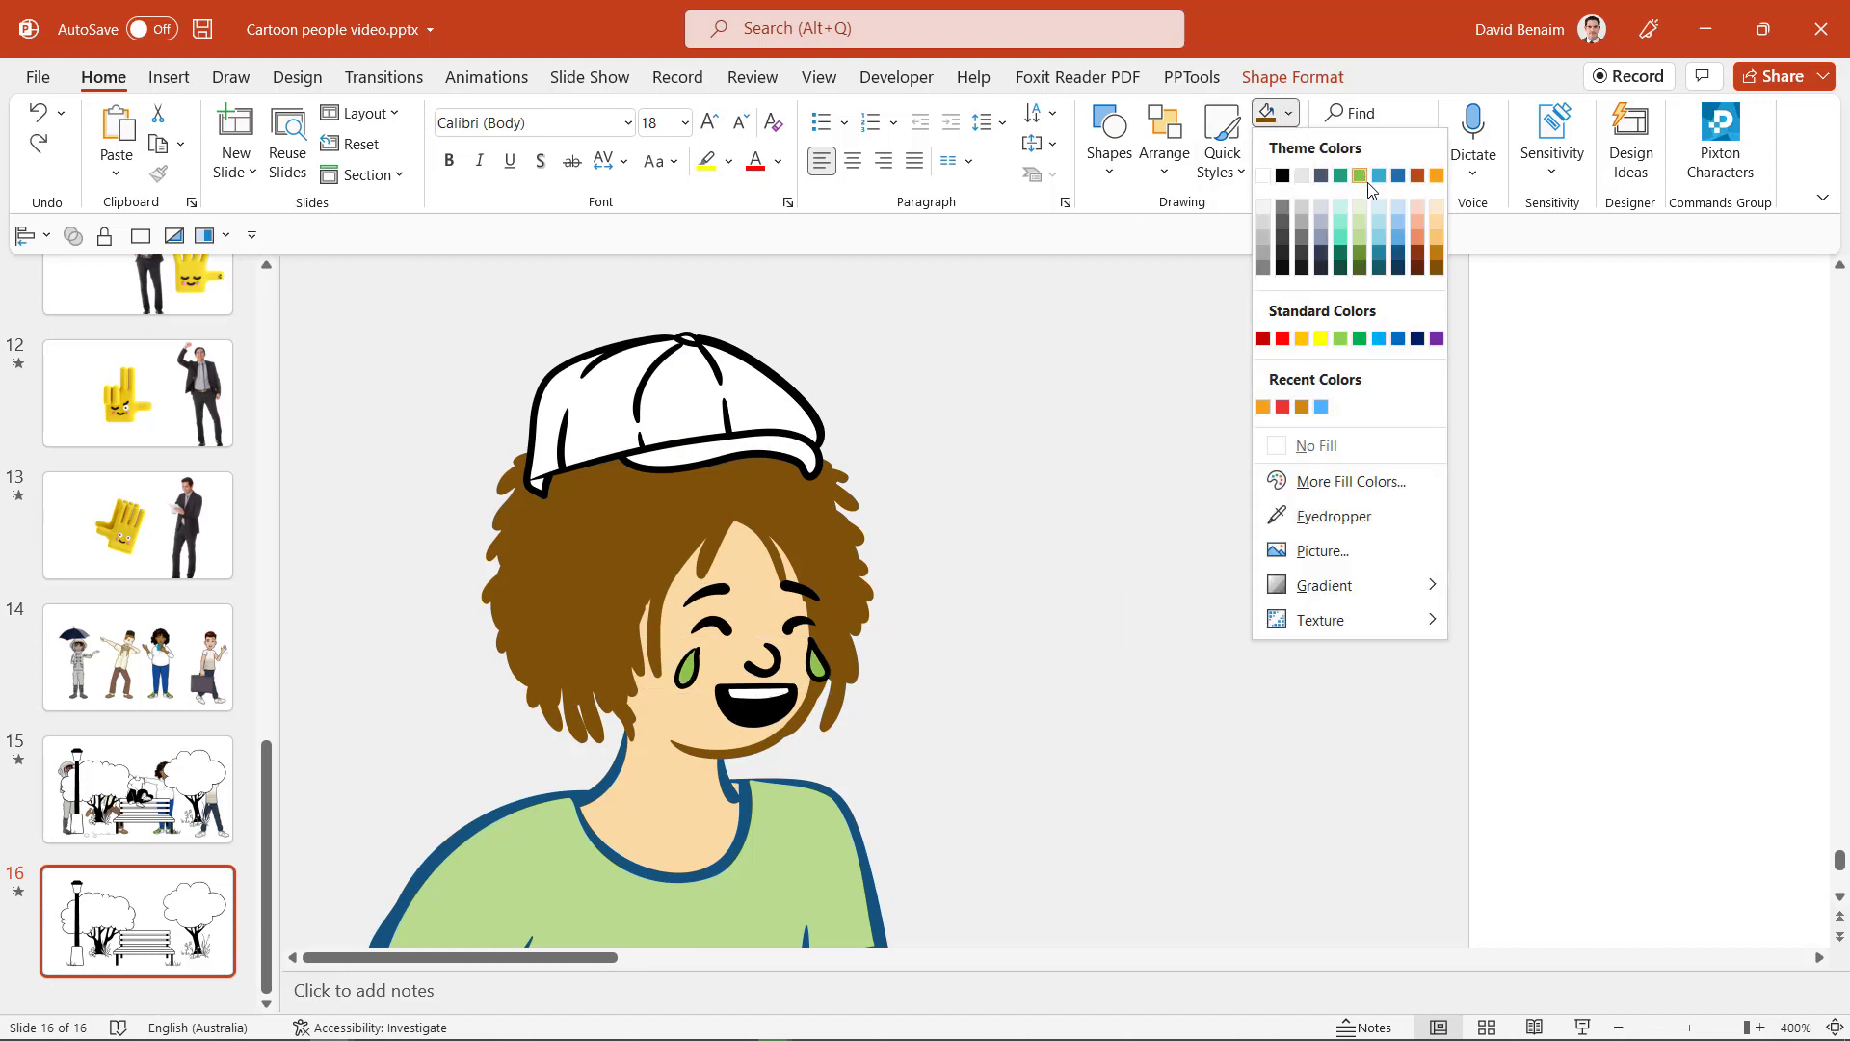
pyautogui.click(1380, 218)
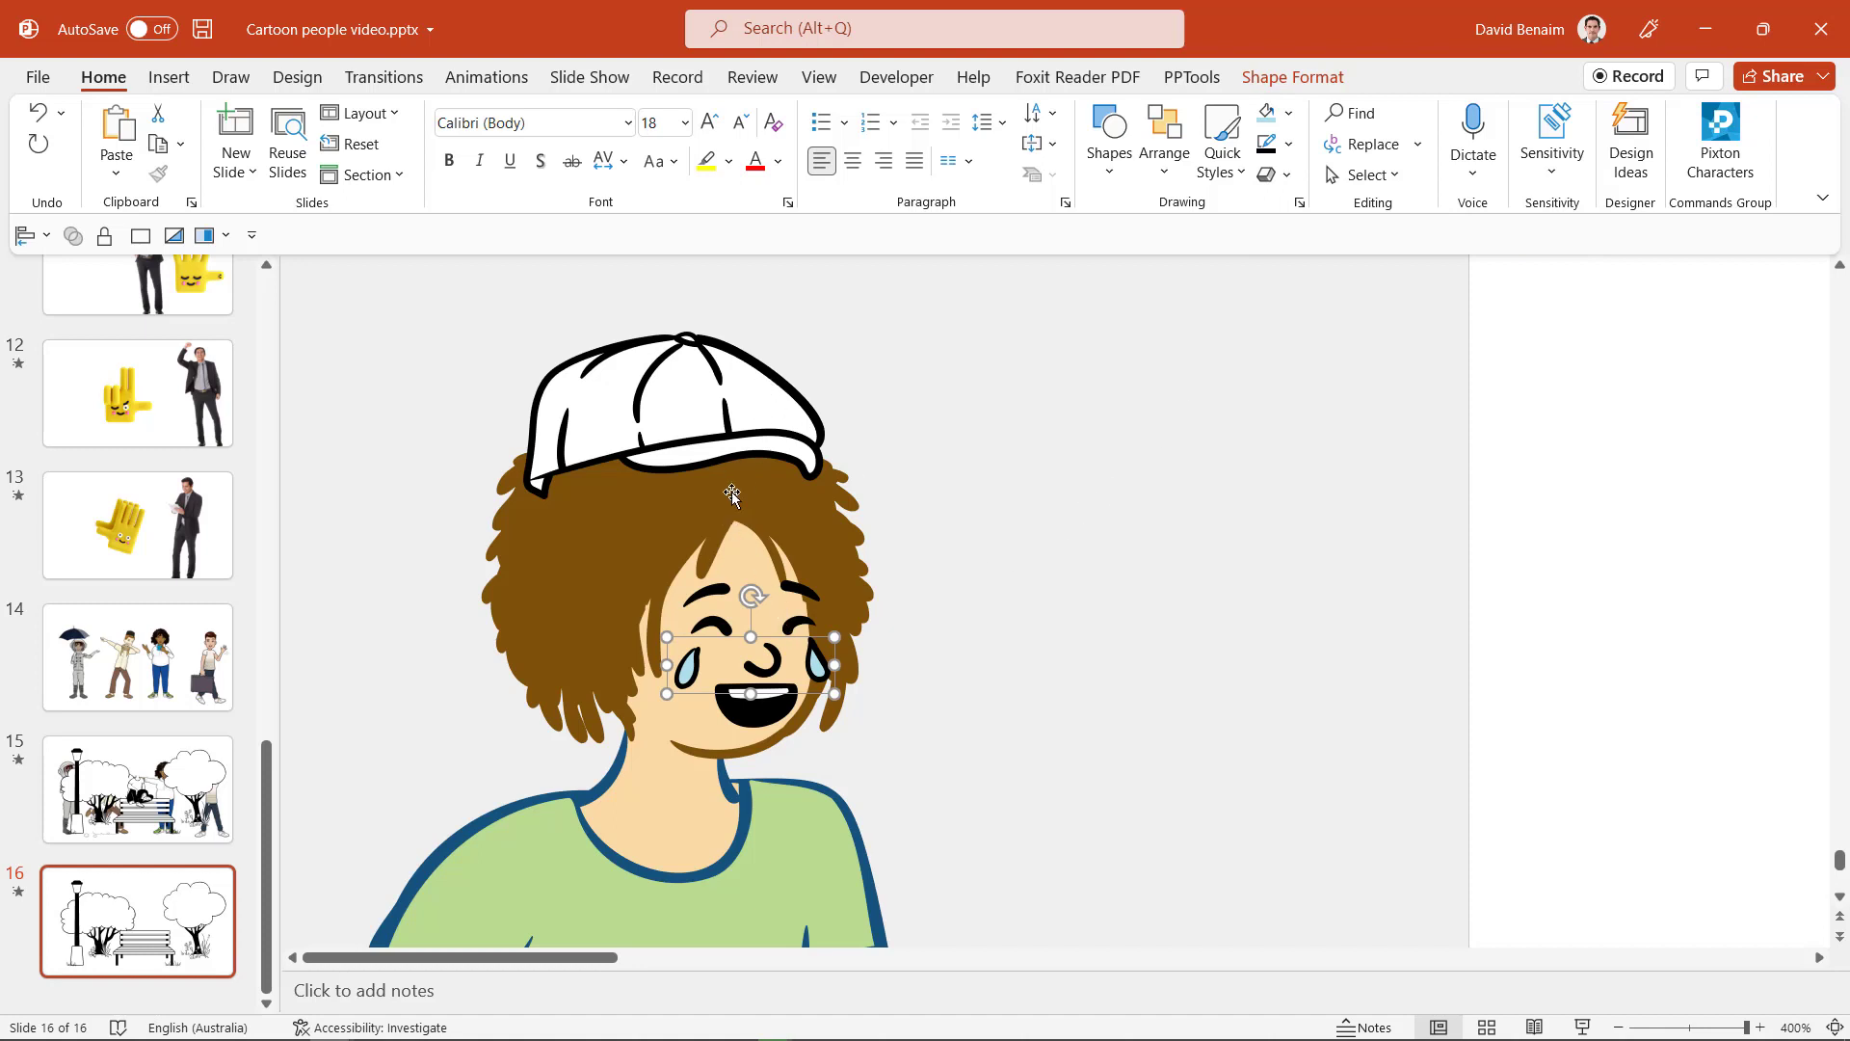
pyautogui.click(675, 420)
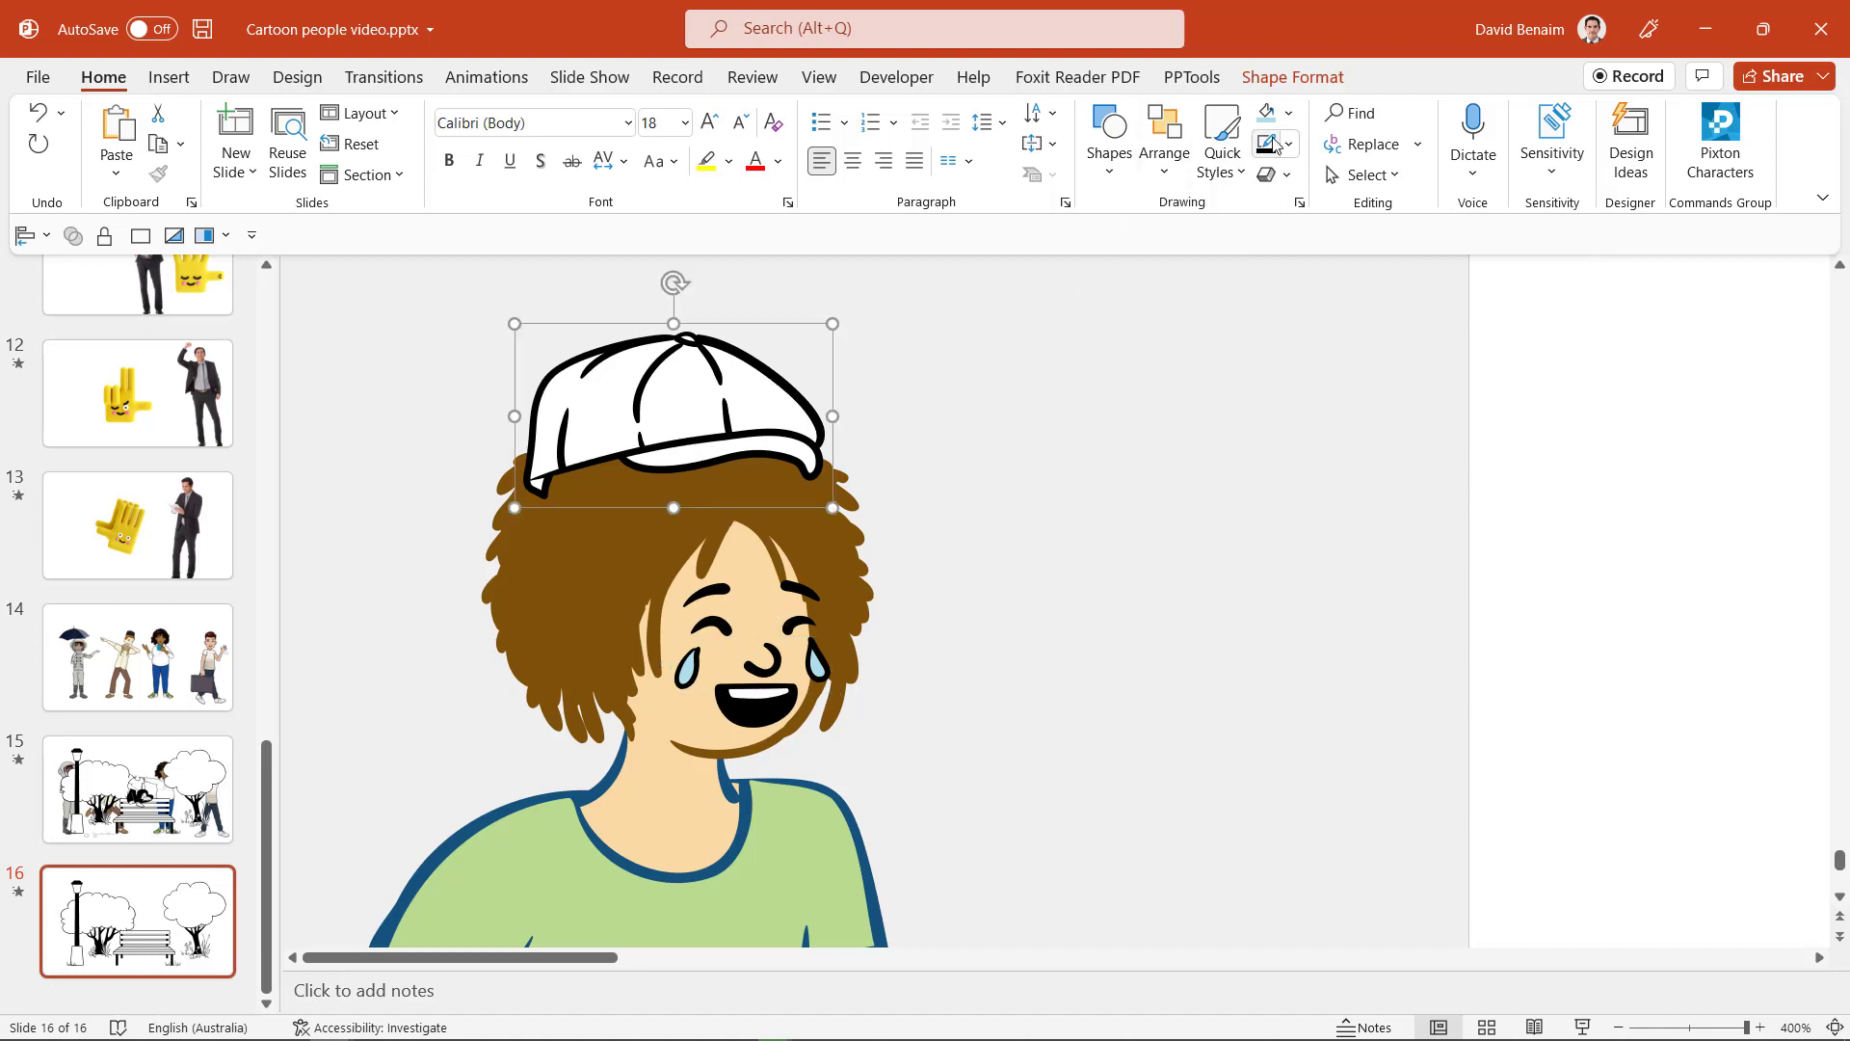
# Step: Fill the cap's fill piece with light blue, undoing a stray outline colour, then zoom out
pyautogui.click(1288, 113)
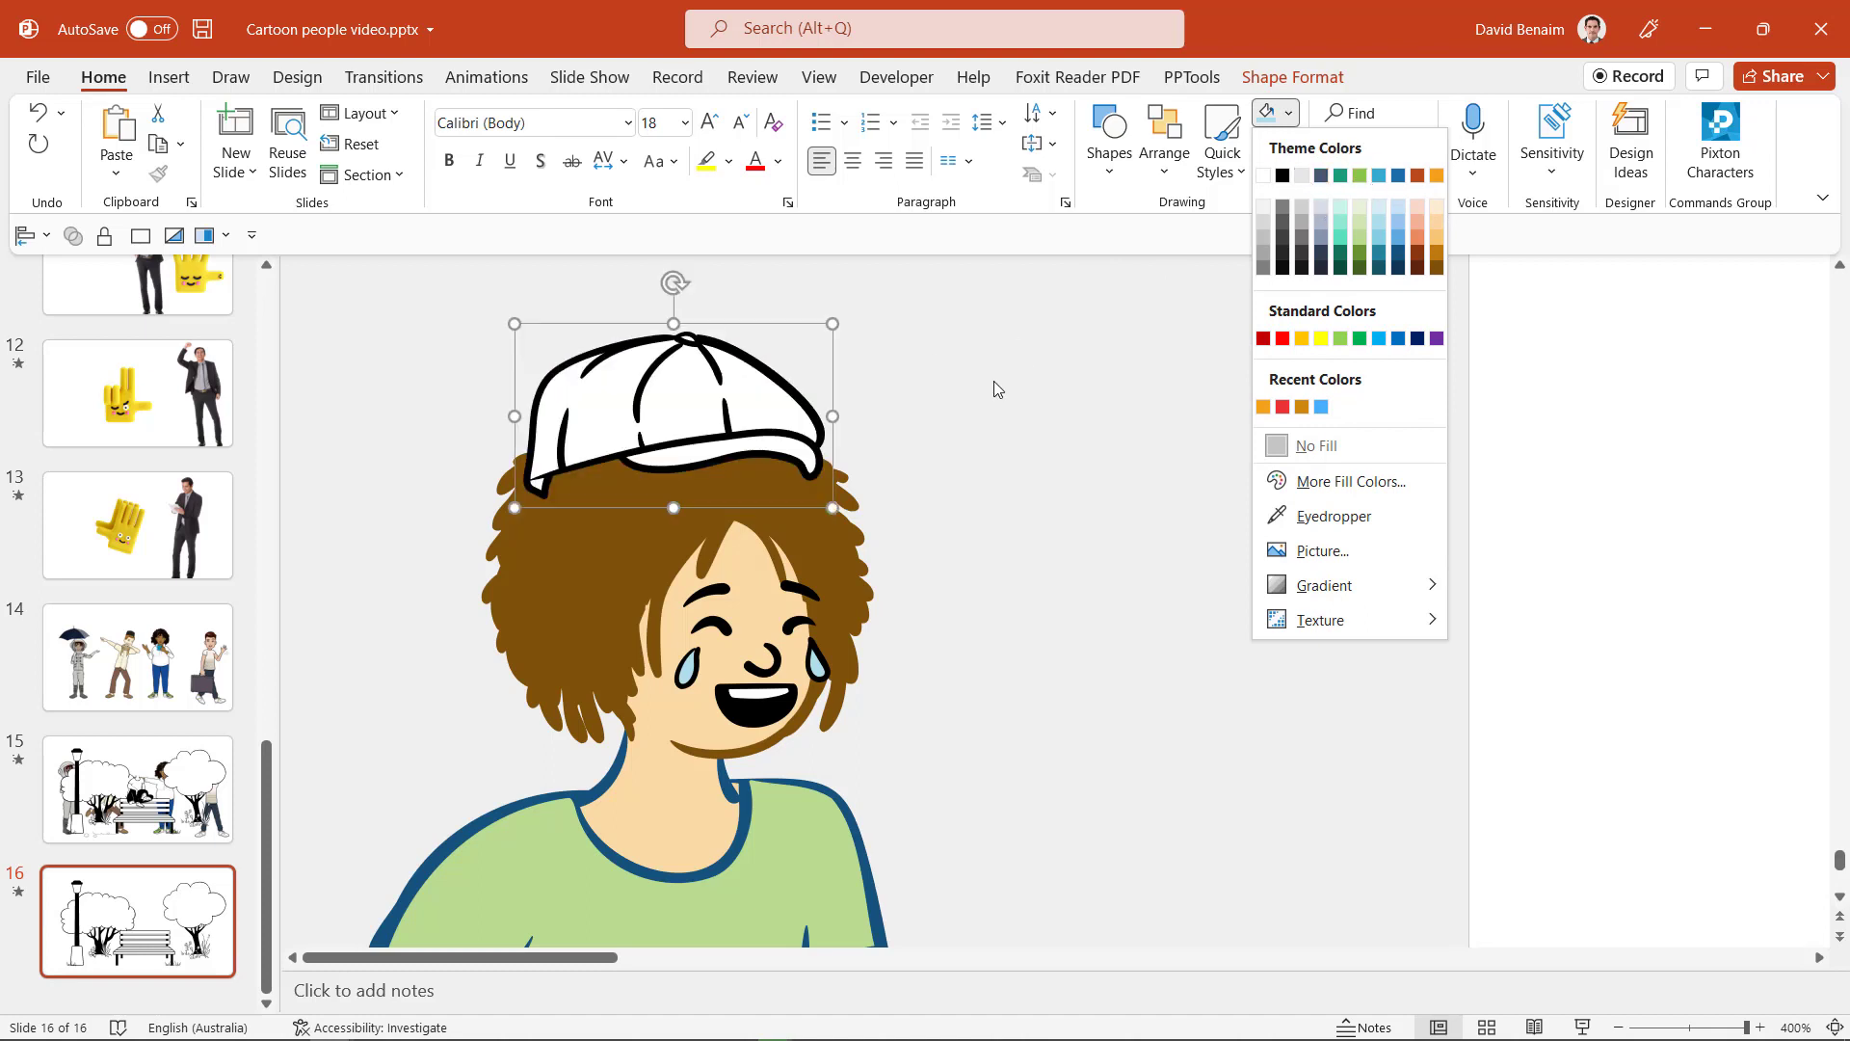
pyautogui.press('Escape')
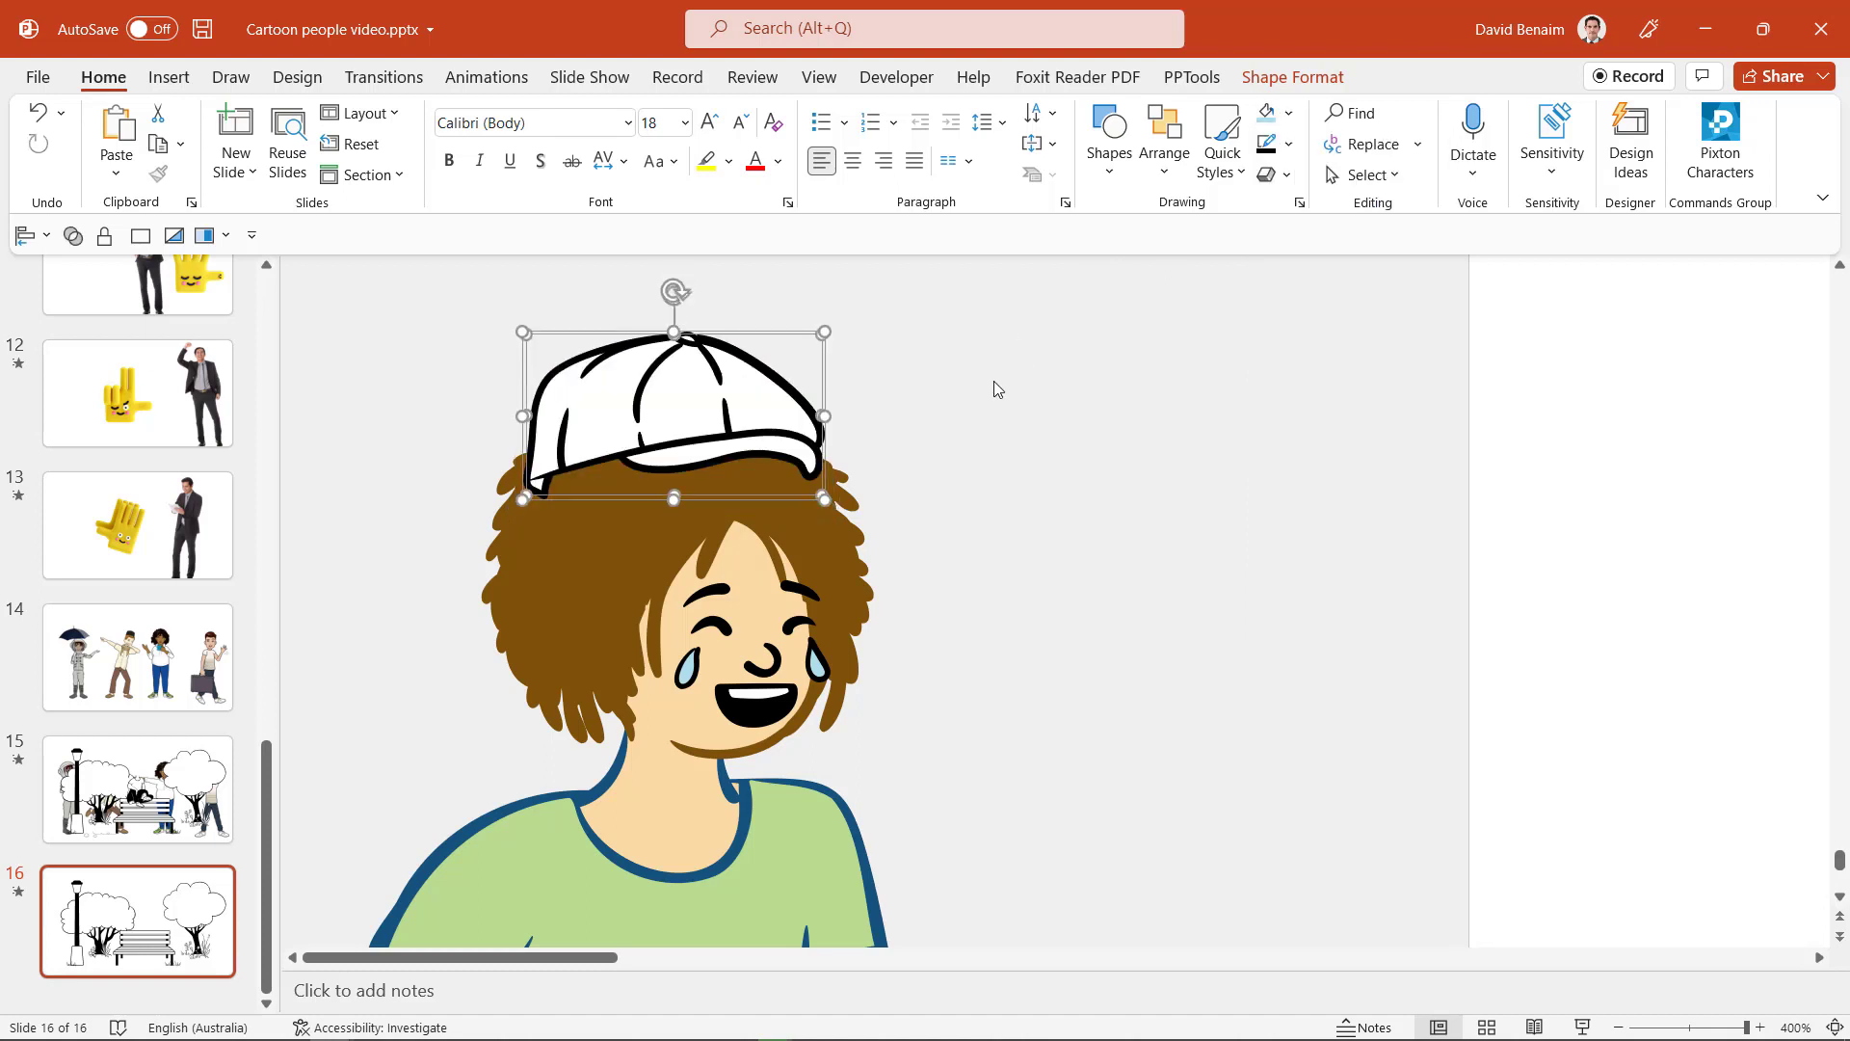
pyautogui.click(996, 389)
pyautogui.click(795, 400)
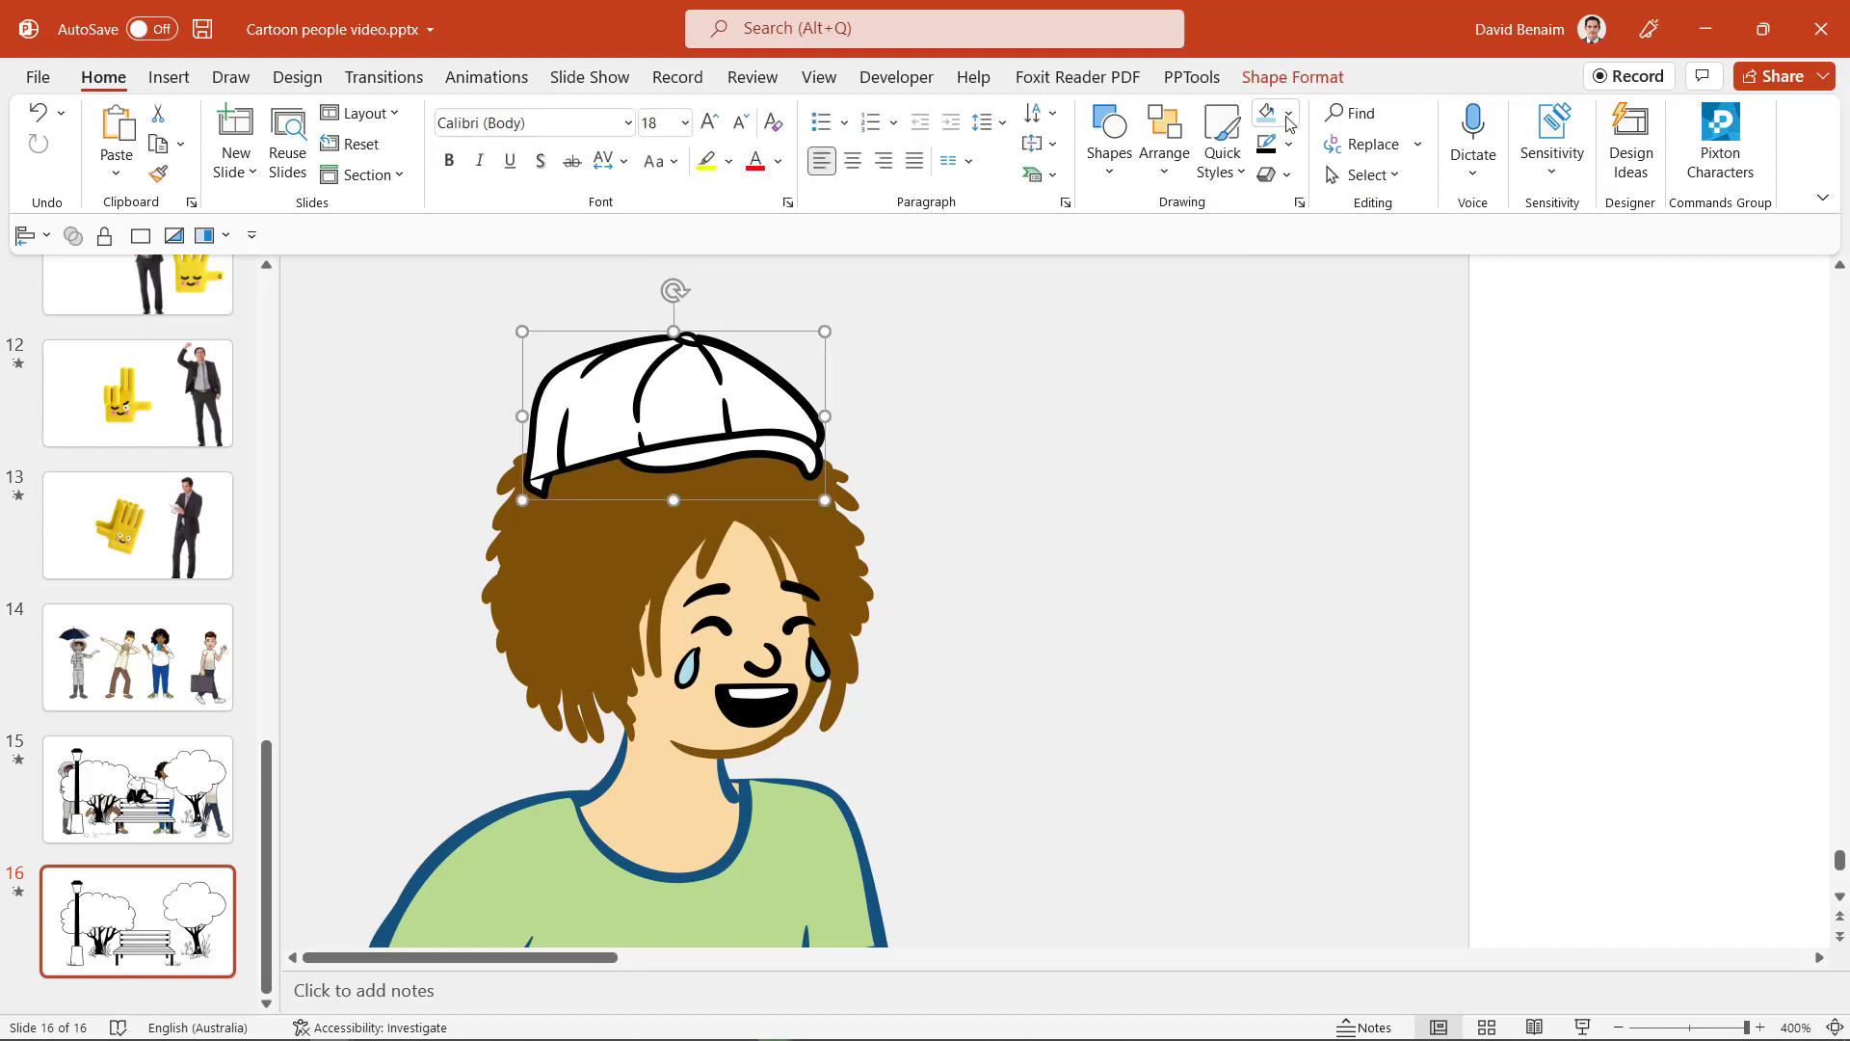
pyautogui.click(1279, 118)
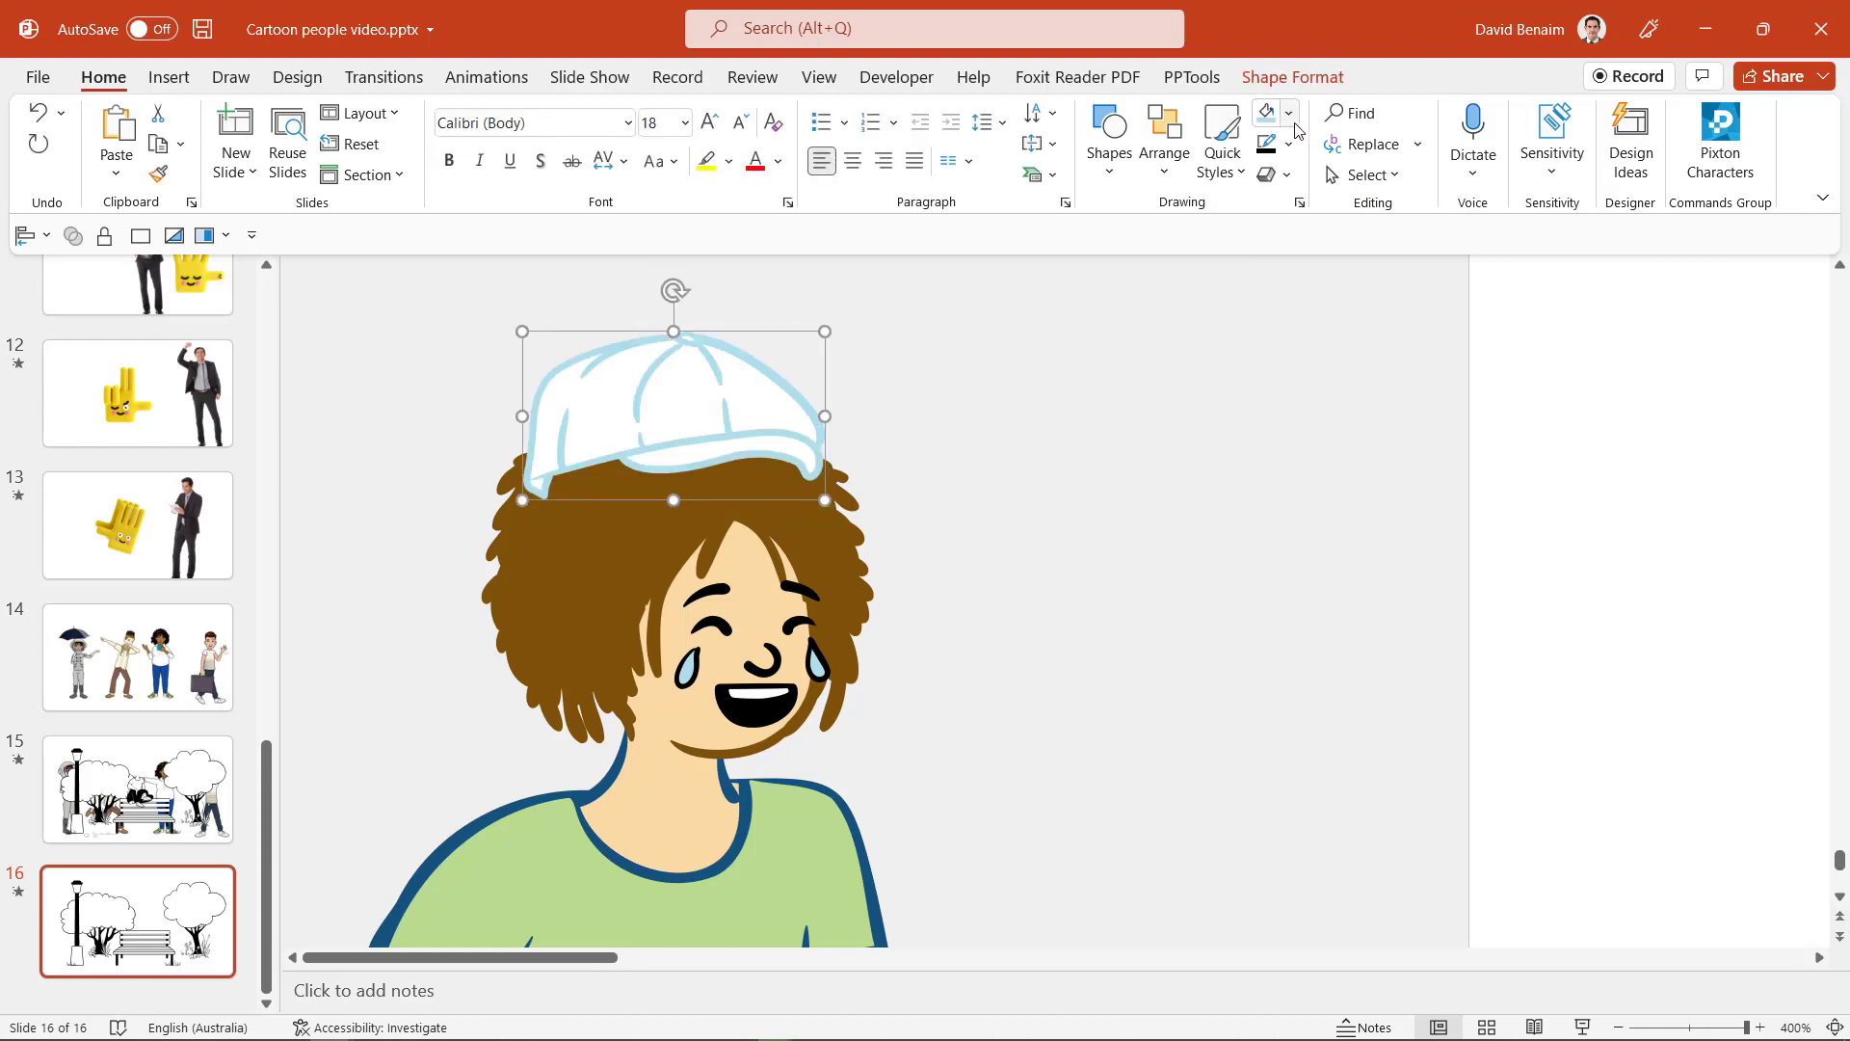
pyautogui.hotkey('ctrl', 'z')
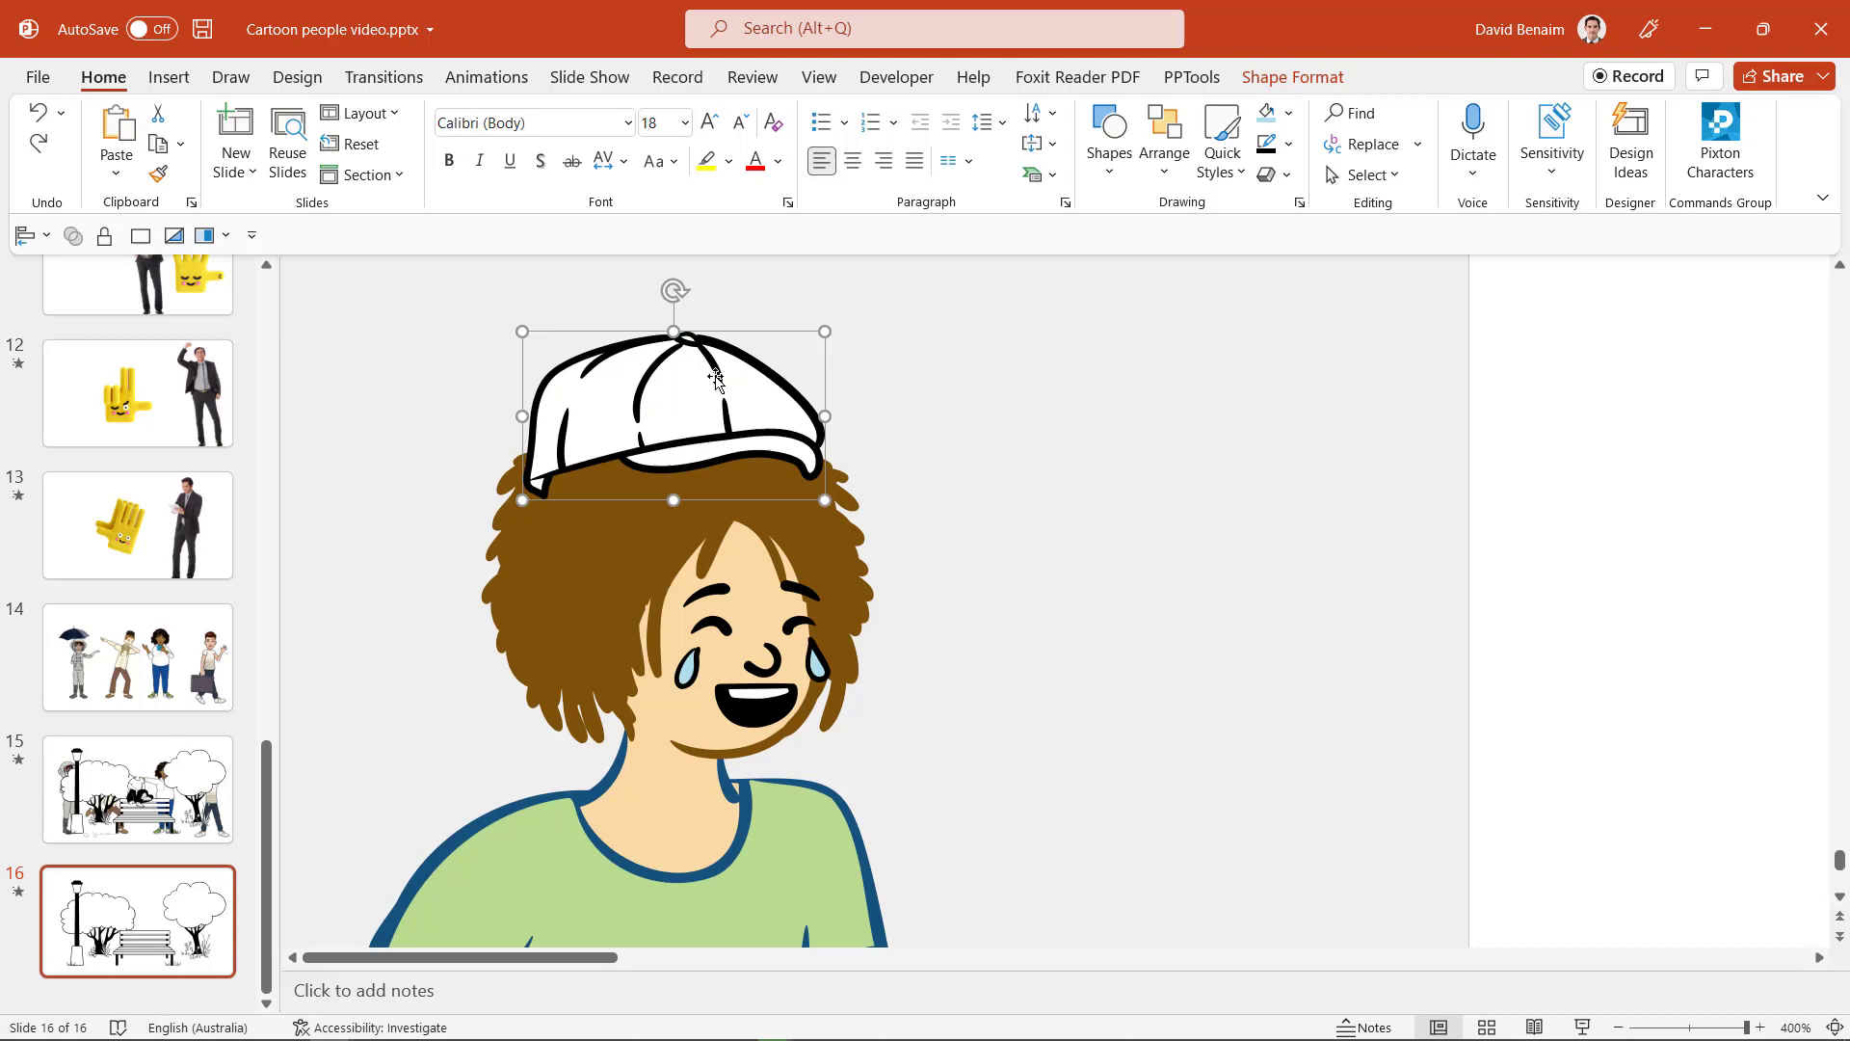
pyautogui.click(672, 416)
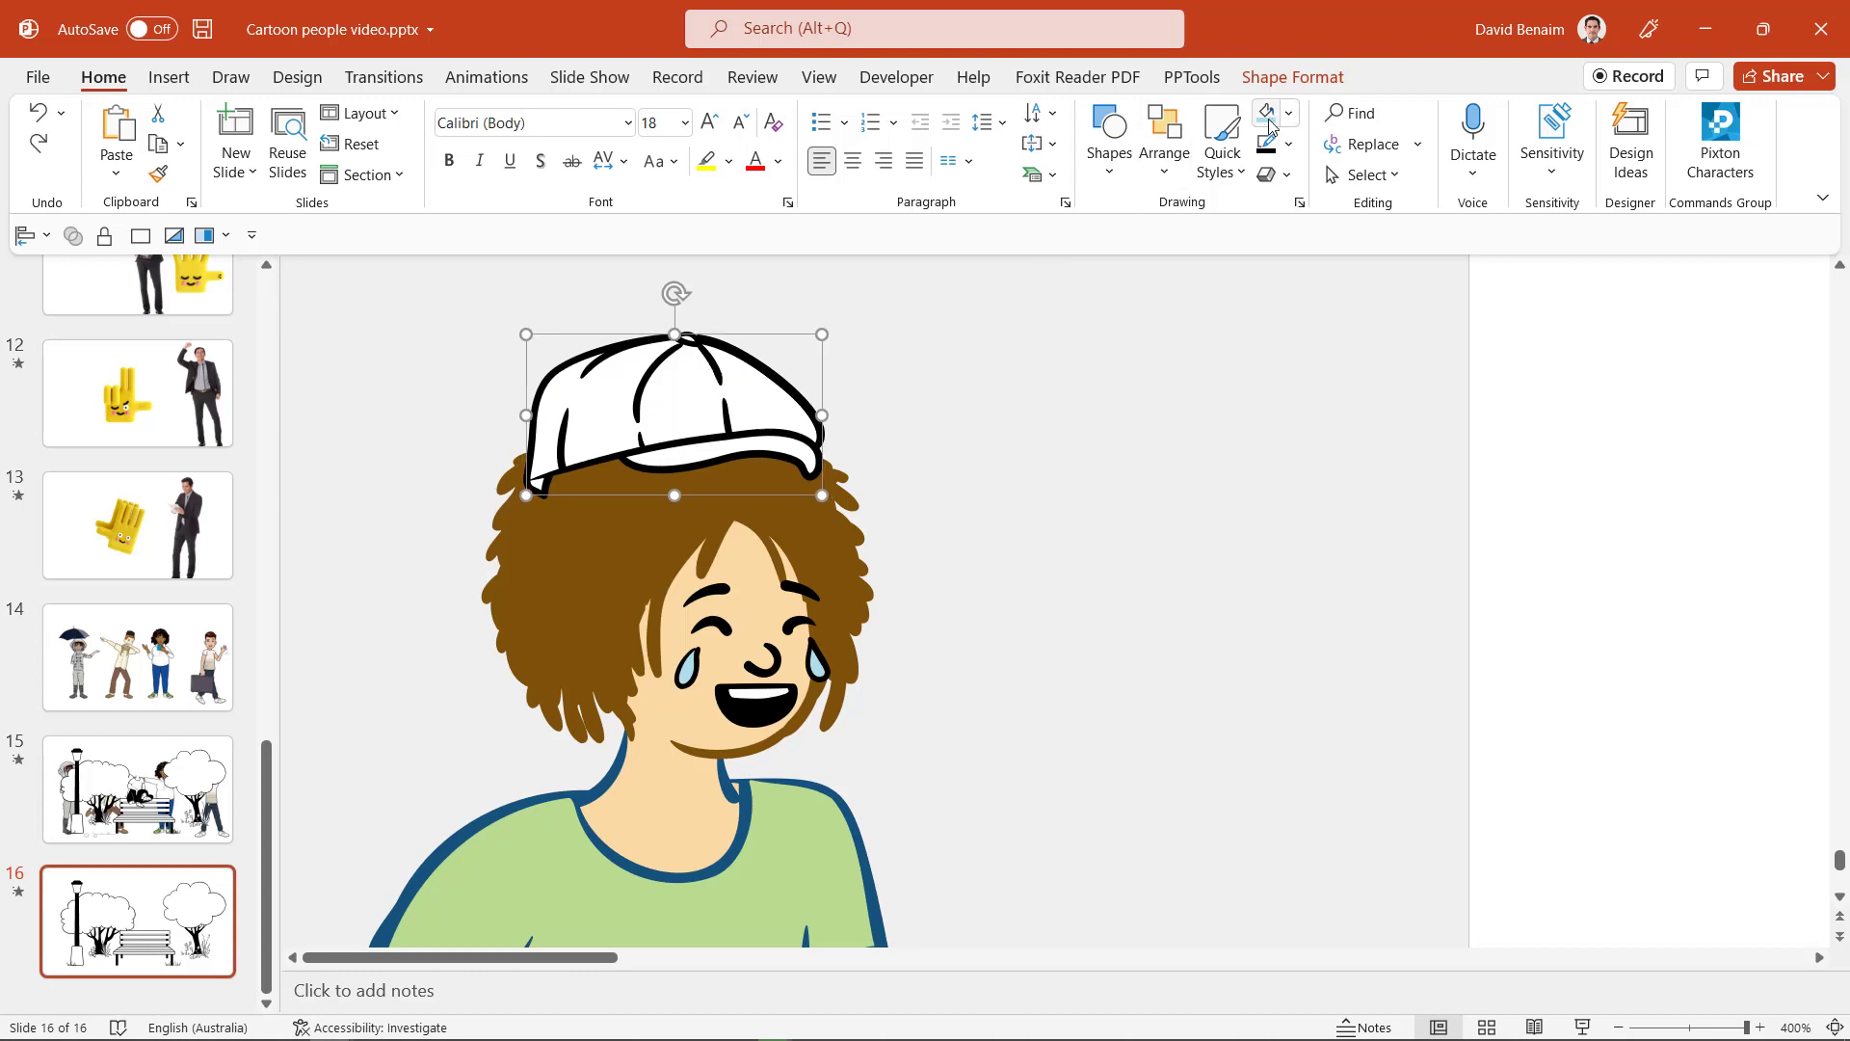
pyautogui.click(1268, 117)
pyautogui.keyDown('ctrl'); pyautogui.scroll(-8, 1095, 464); pyautogui.keyUp('ctrl')
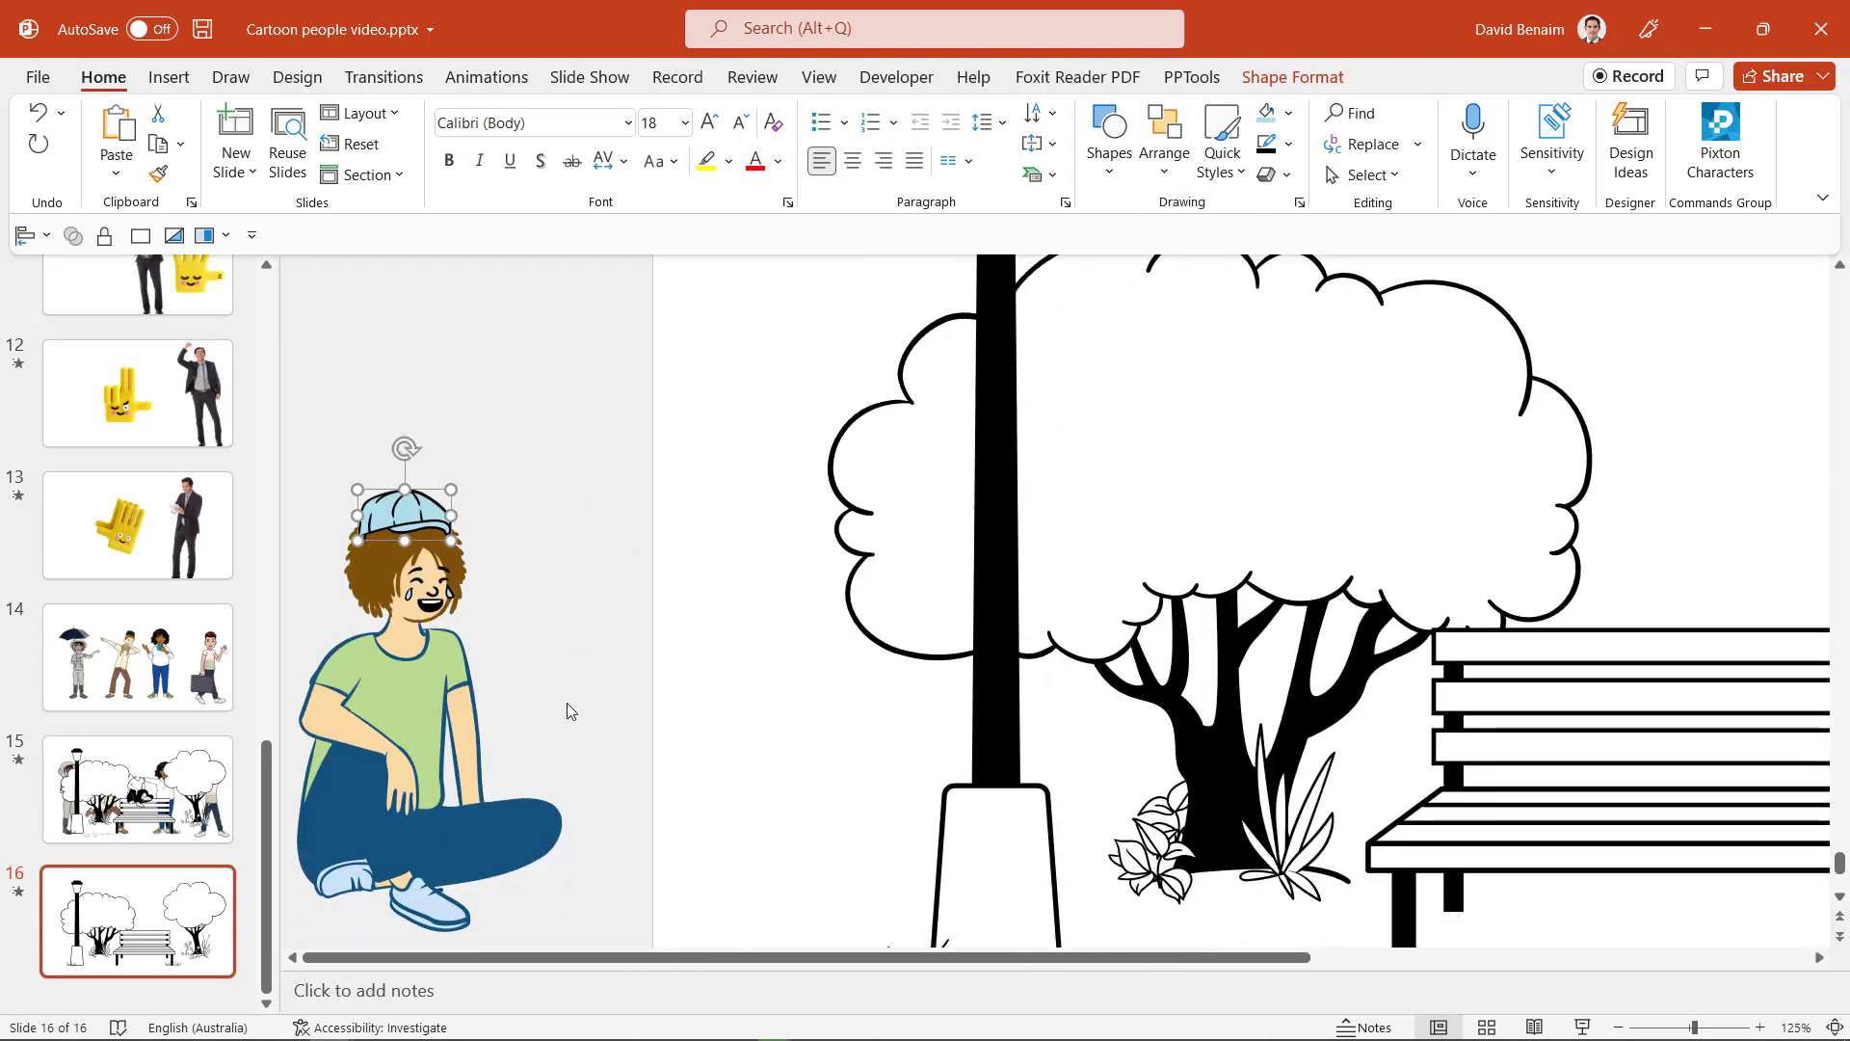
# Step: Deselect the cap and go to the black-and-white park slide 16
pyautogui.click(603, 638)
pyautogui.keyDown('ctrl'); pyautogui.scroll(-8, 603, 639); pyautogui.keyUp('ctrl')
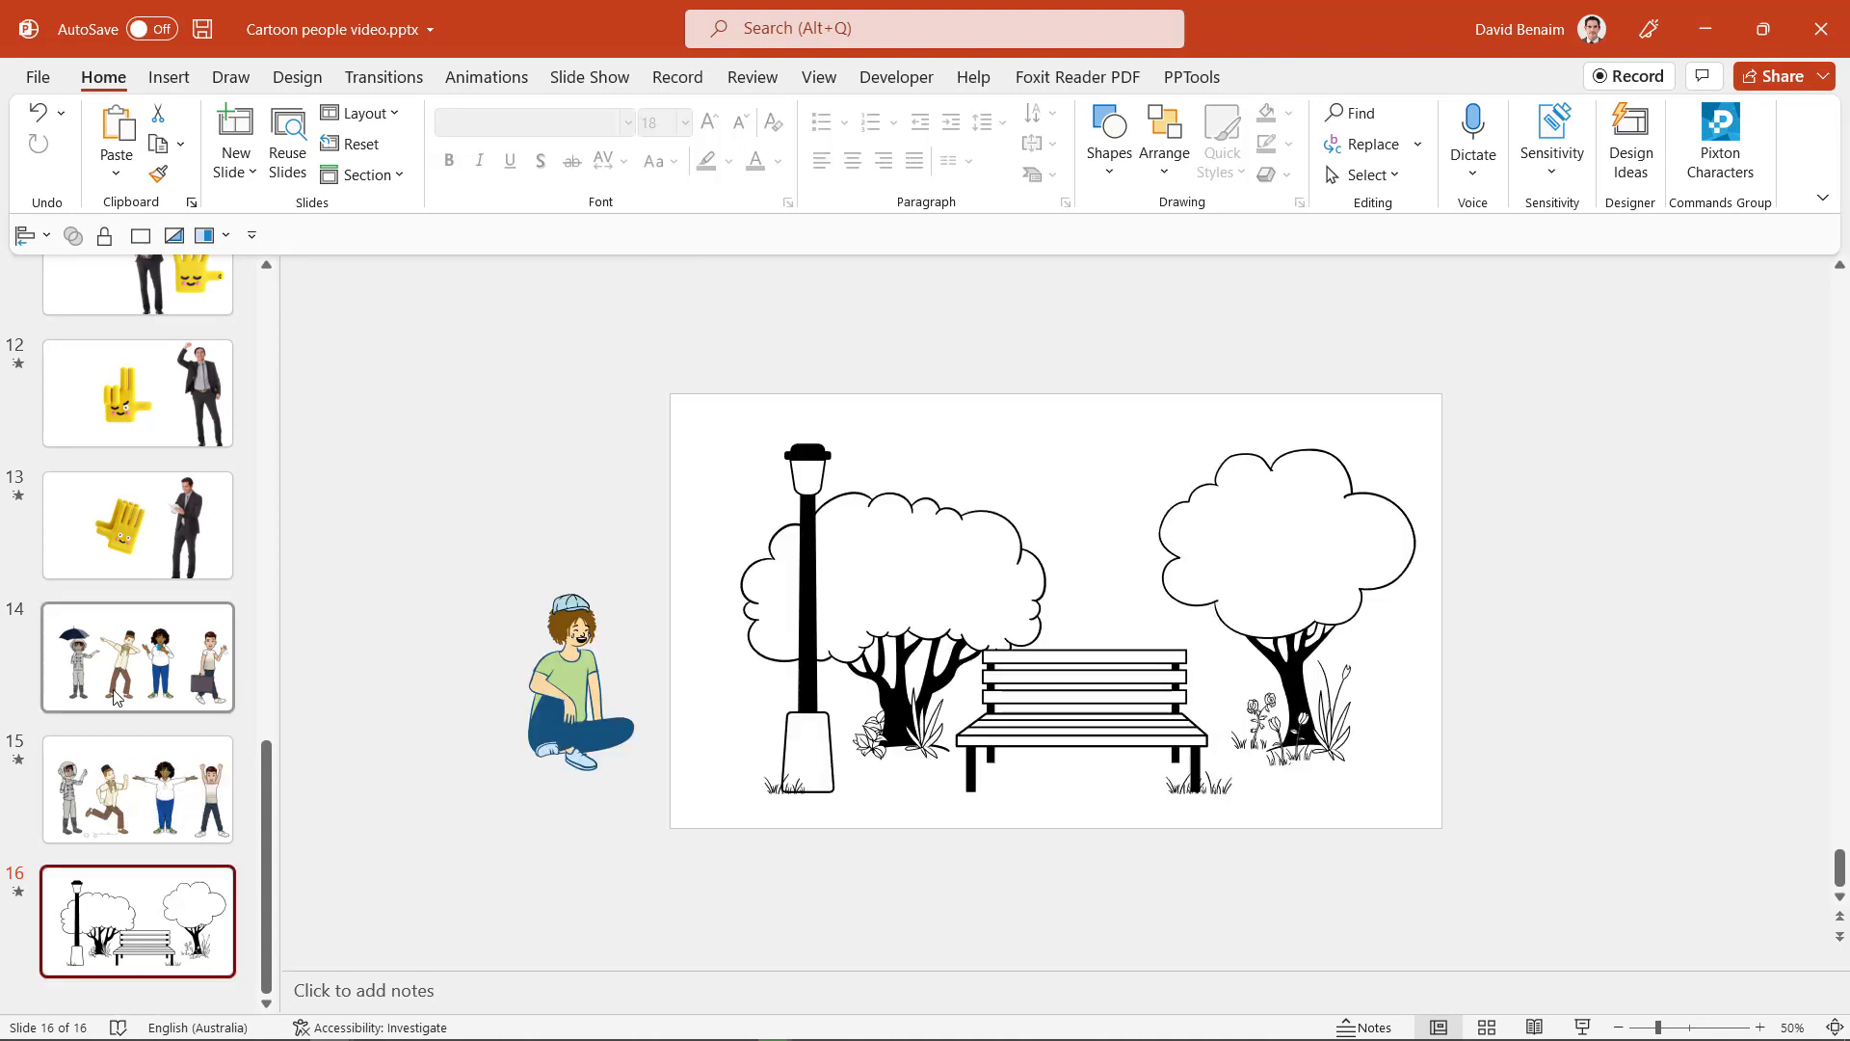
pyautogui.scroll(6, 145, 675)
pyautogui.click(164, 711)
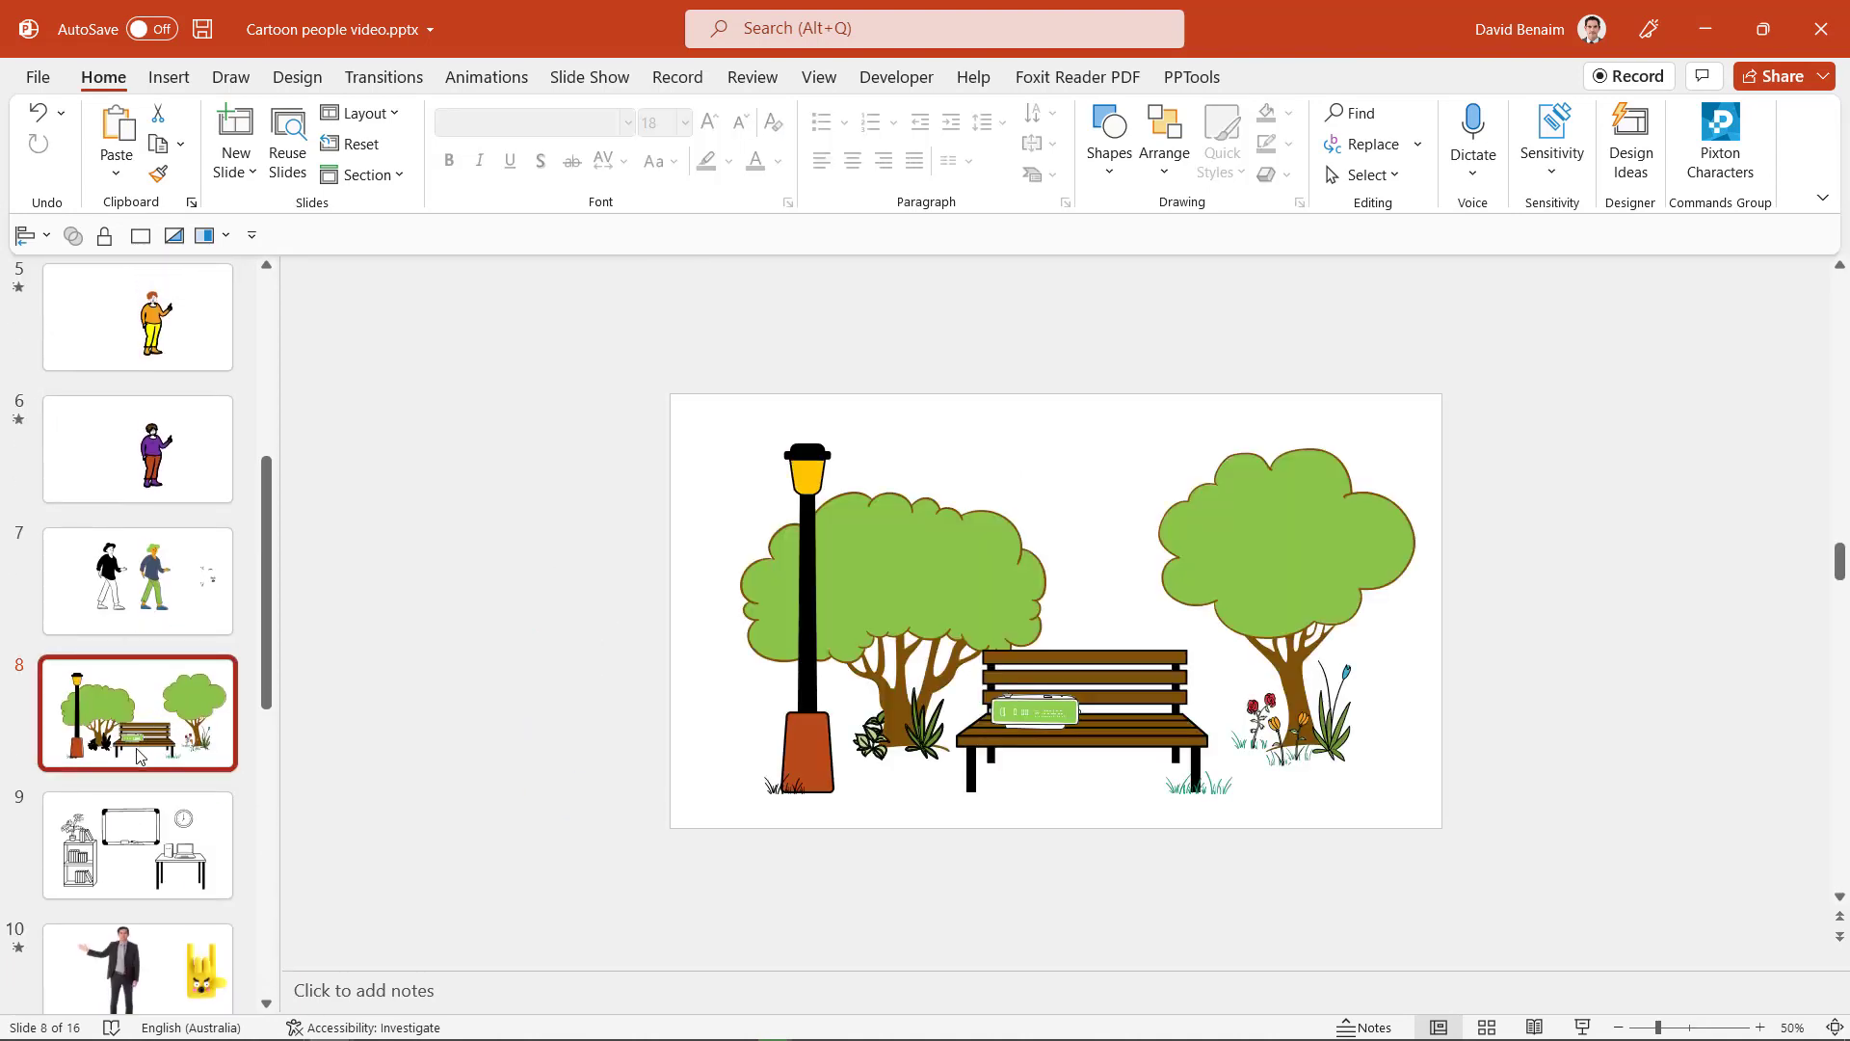
pyautogui.scroll(-6, 139, 756)
pyautogui.click(137, 920)
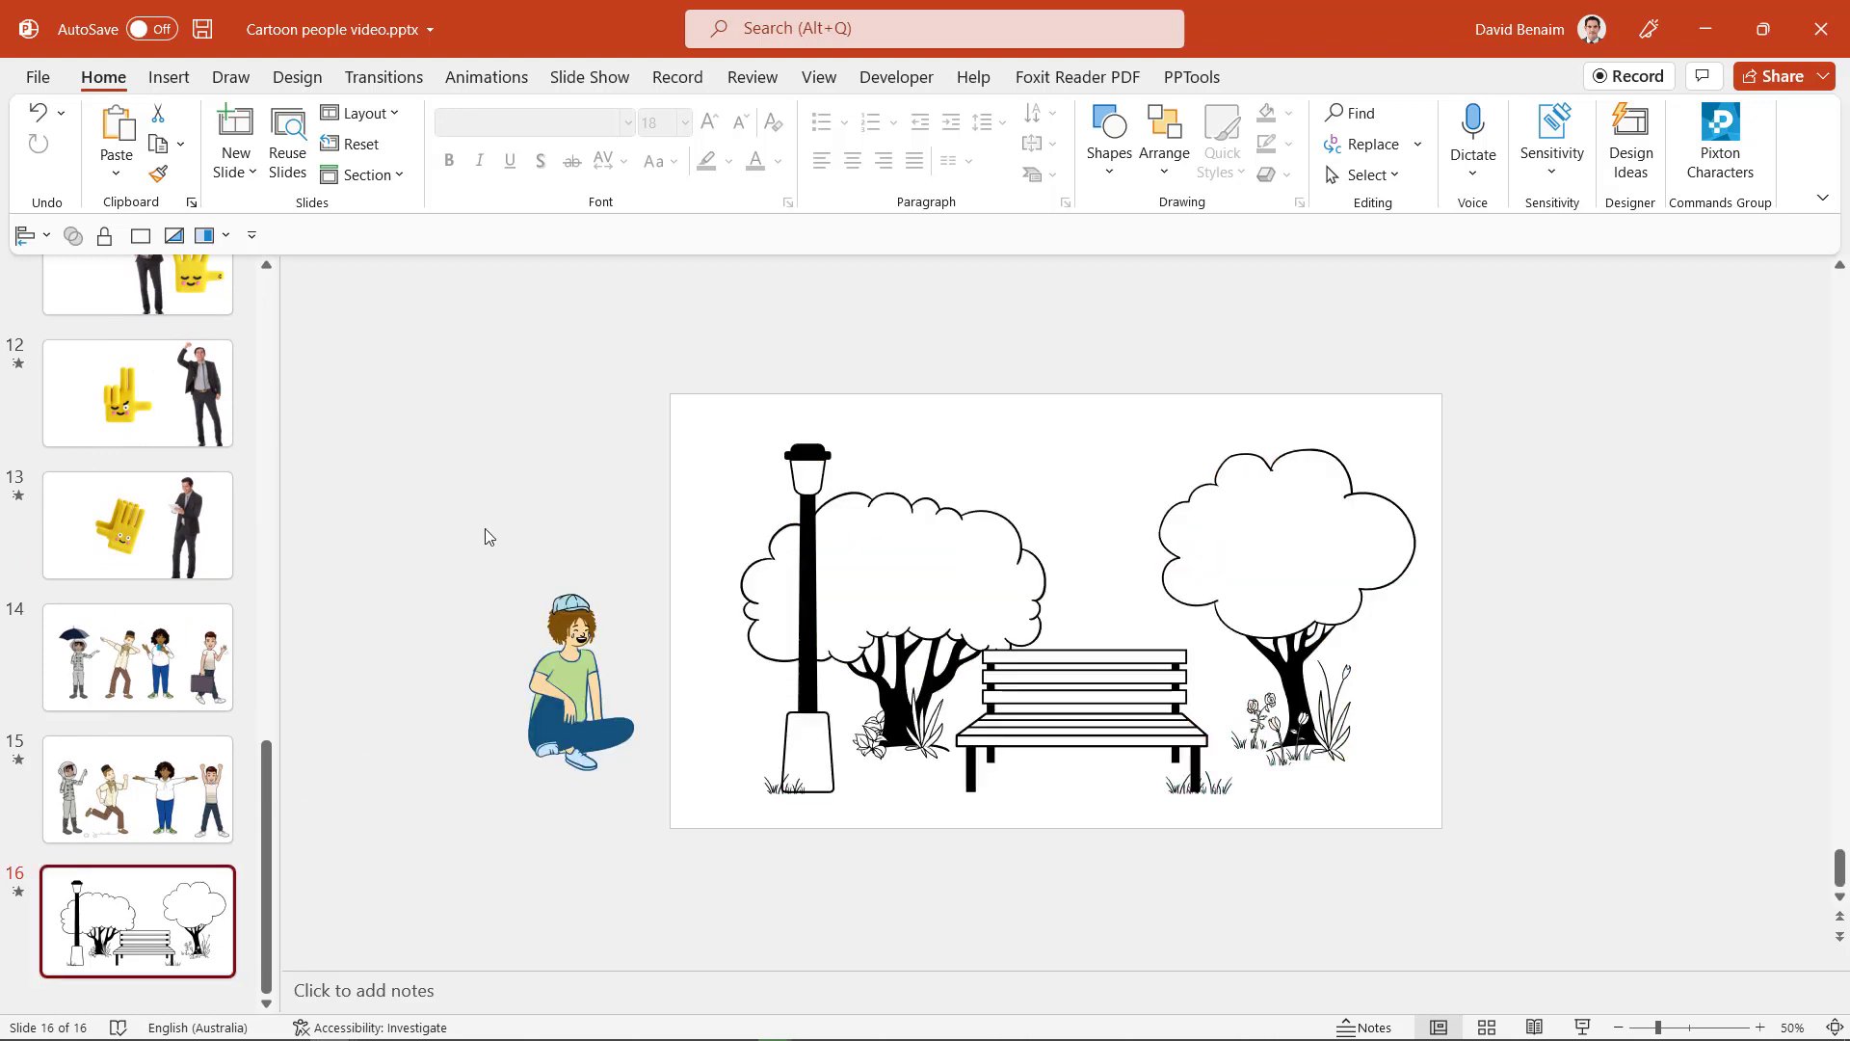
# Step: Marquee-select all the seated character's shapes, group them, and cut the group
pyautogui.moveTo(489, 536); pyautogui.dragTo(705, 968)
pyautogui.rightClick(618, 672)
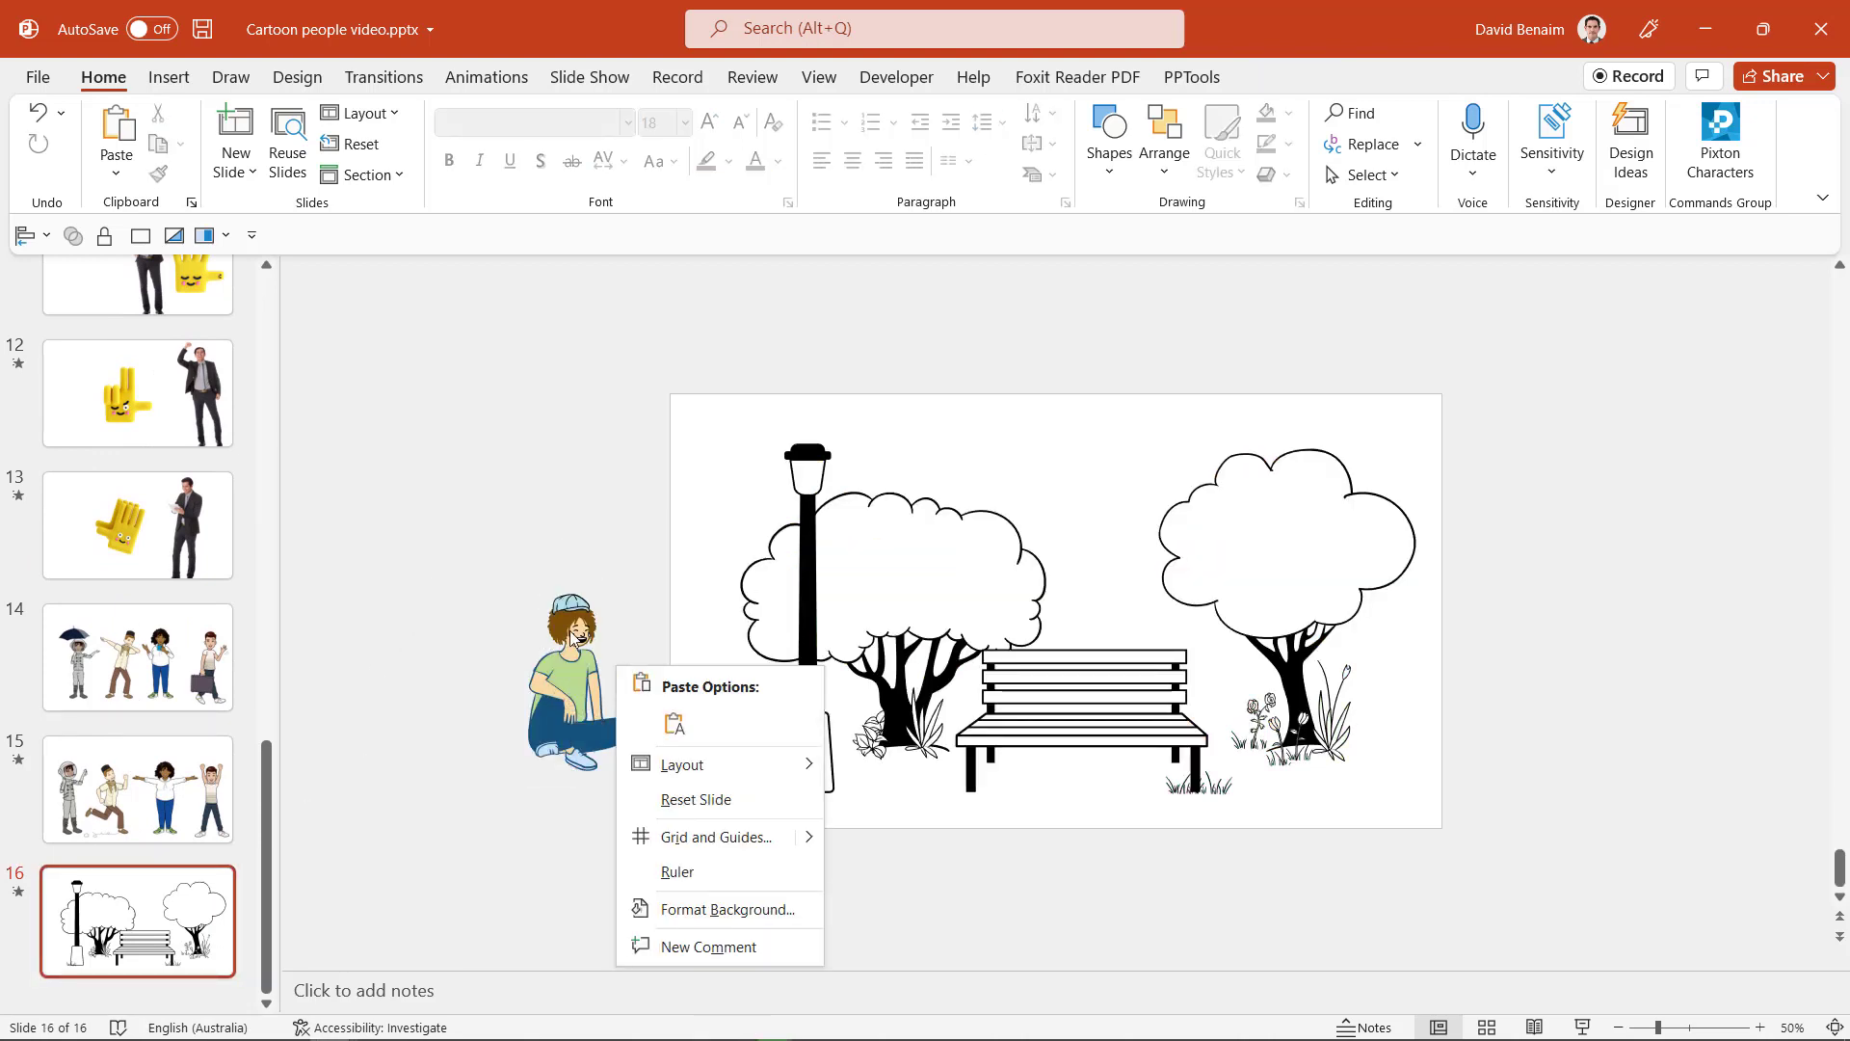
pyautogui.moveTo(416, 497); pyautogui.dragTo(694, 851)
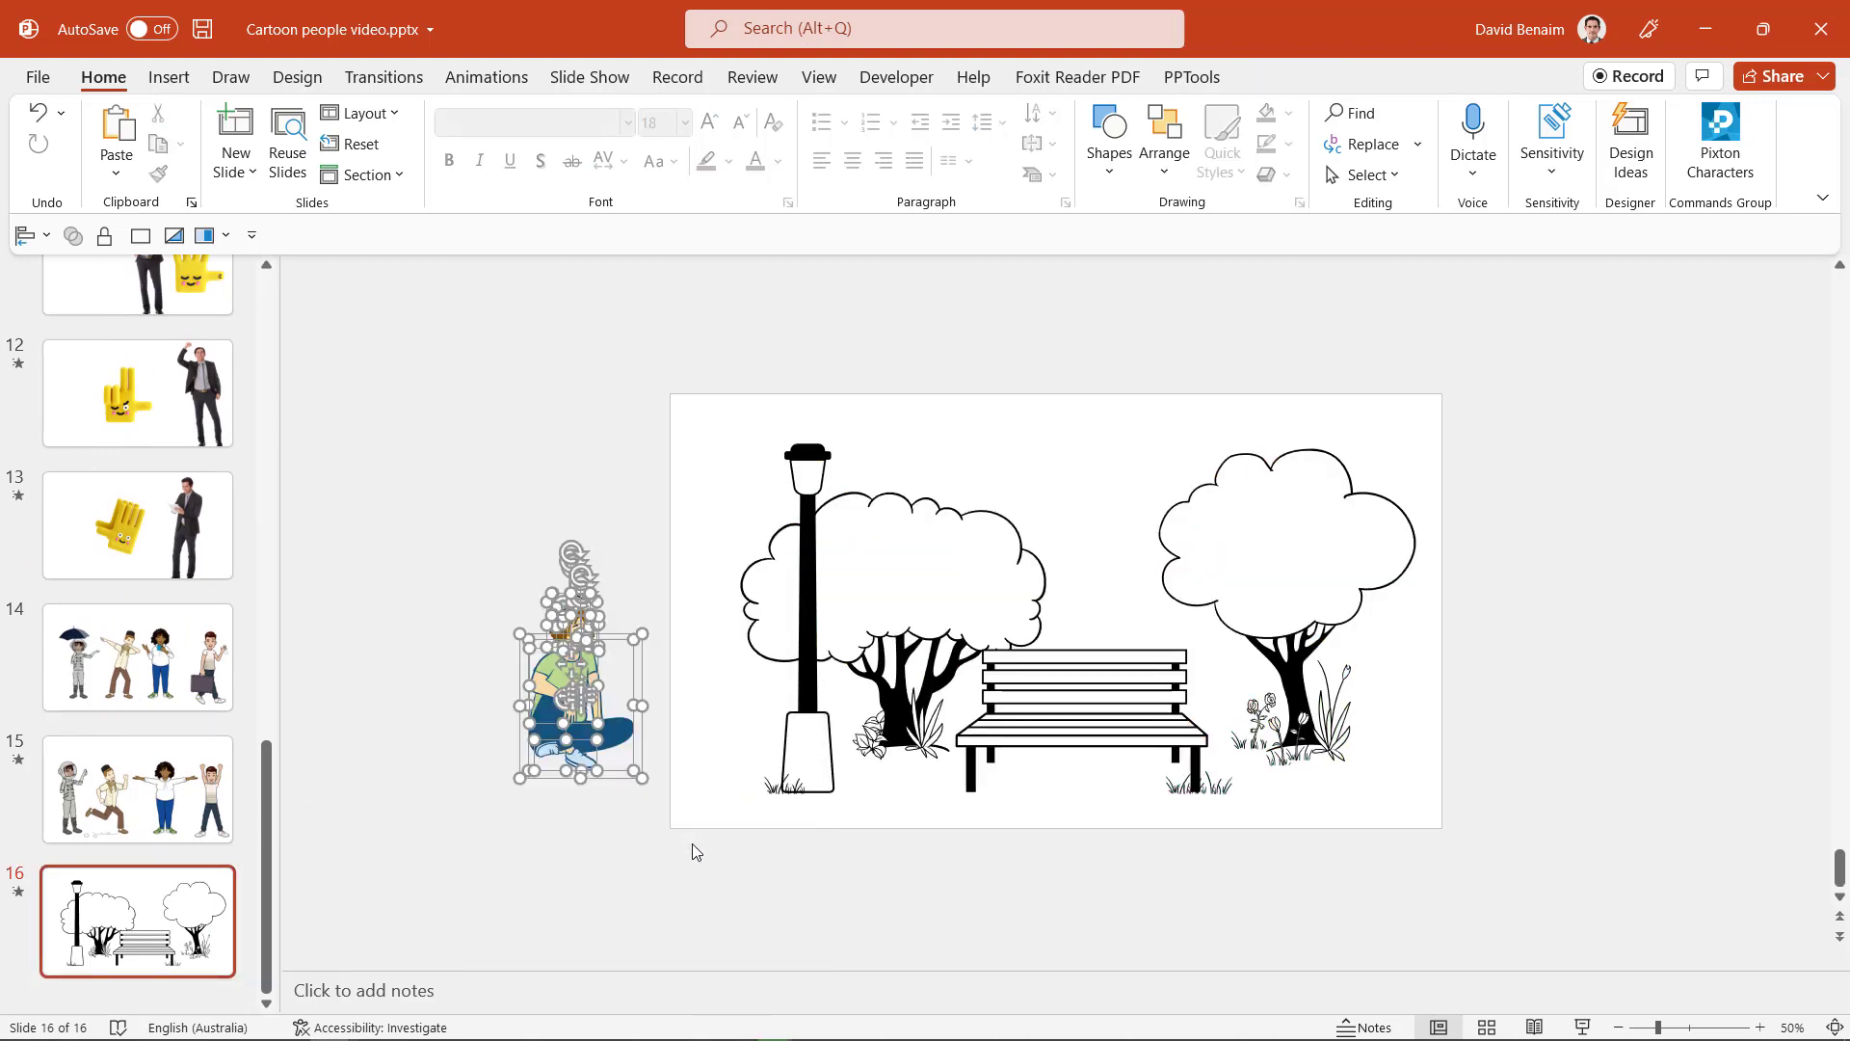
pyautogui.click(1164, 154)
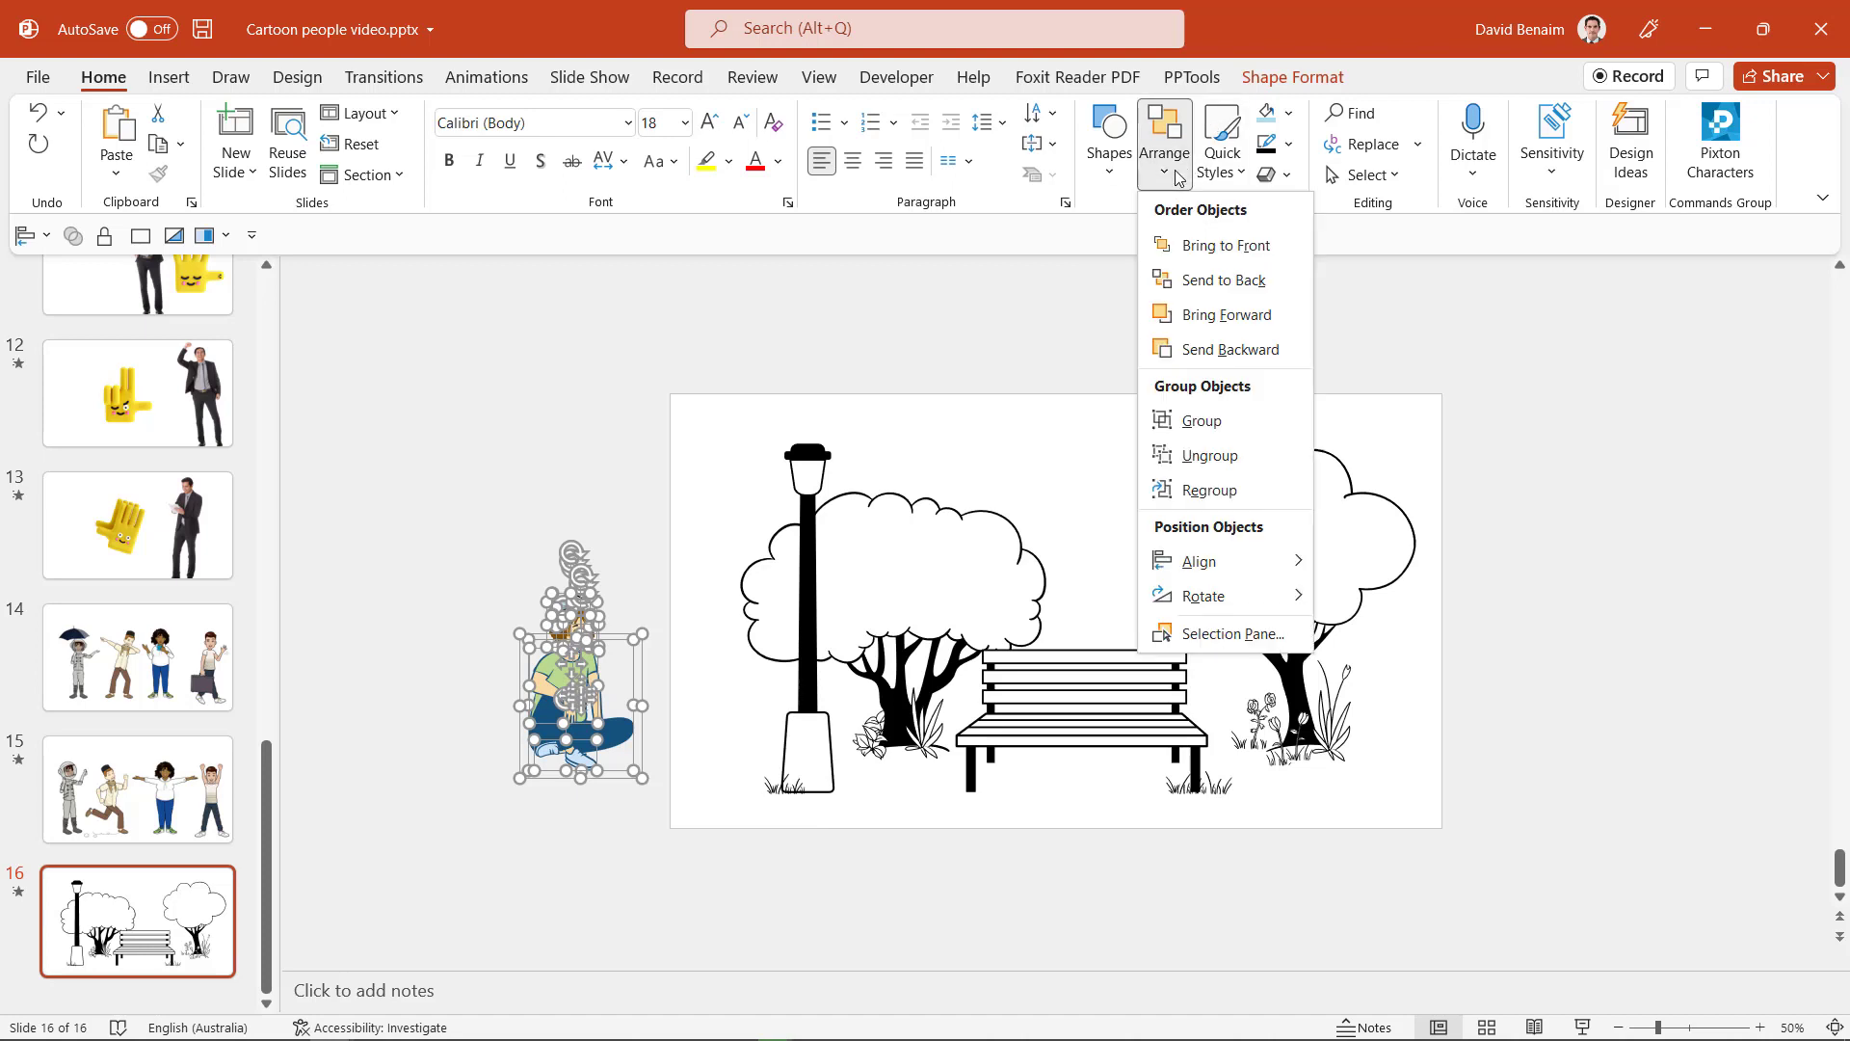
pyautogui.click(1203, 419)
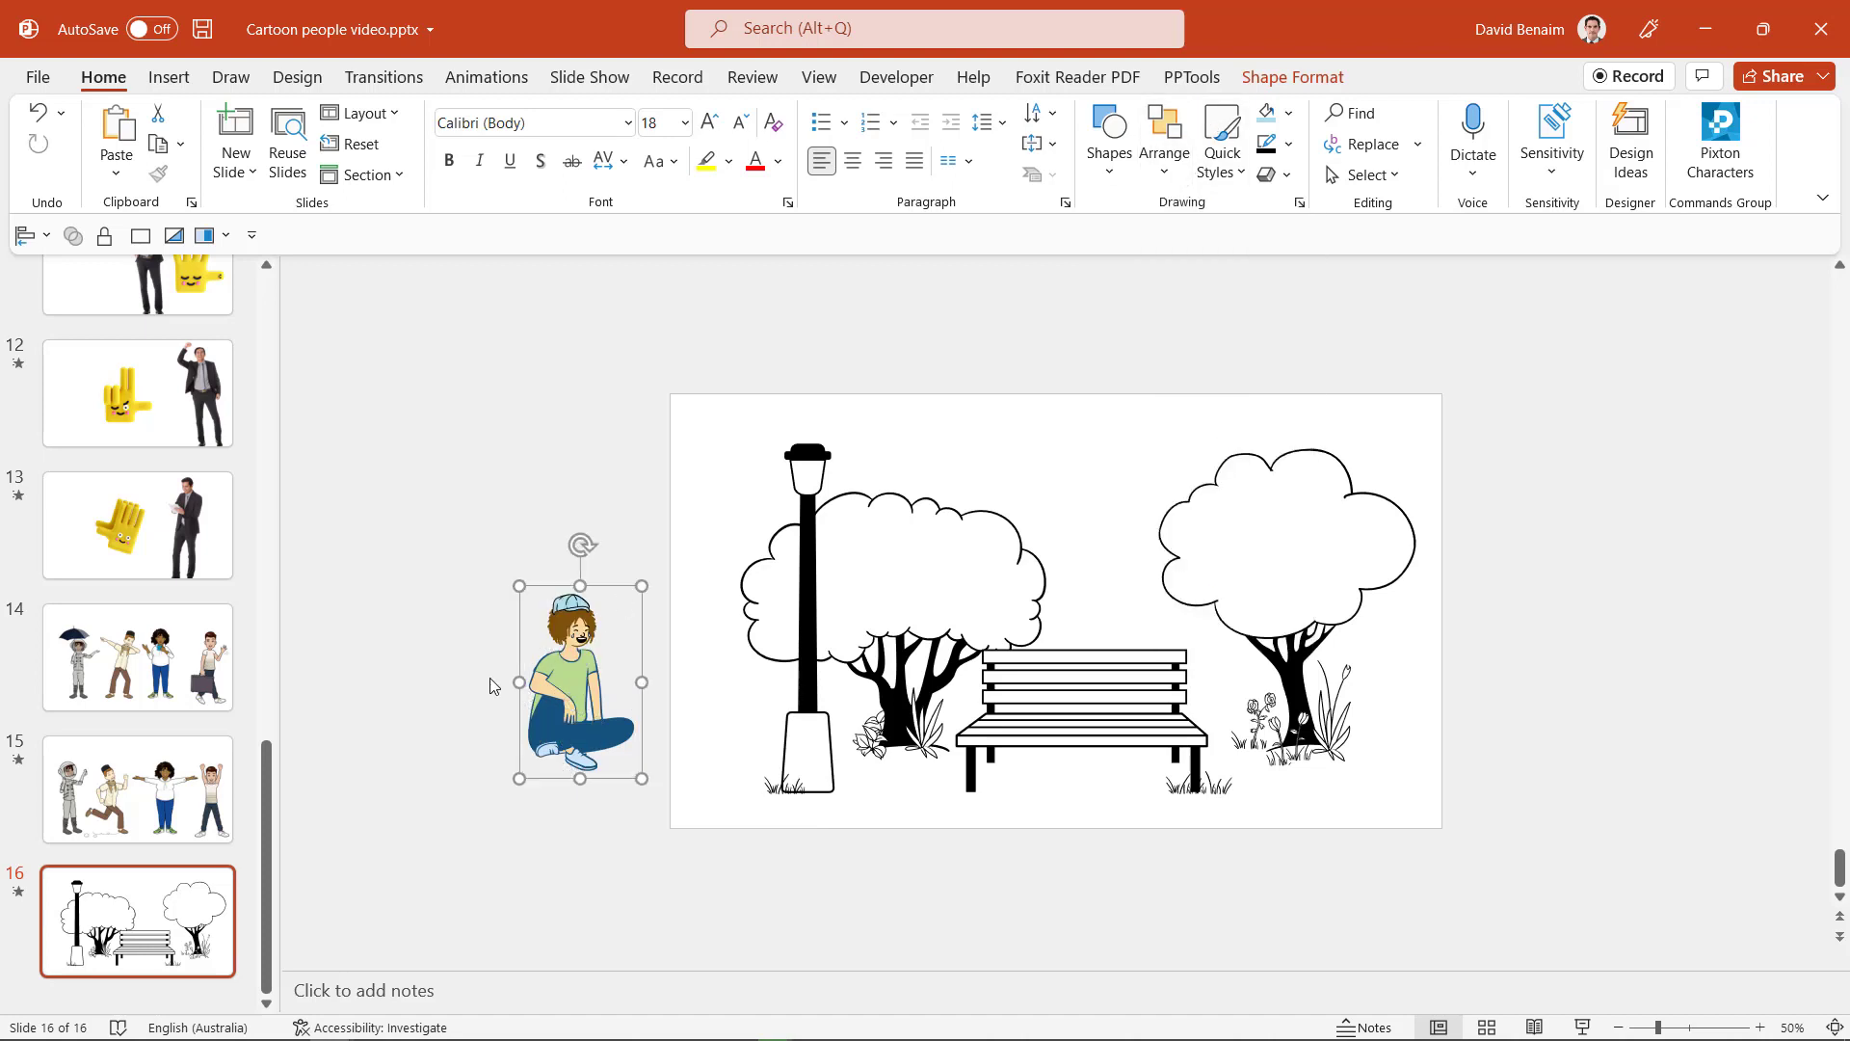
pyautogui.rightClick(597, 638)
pyautogui.click(709, 158)
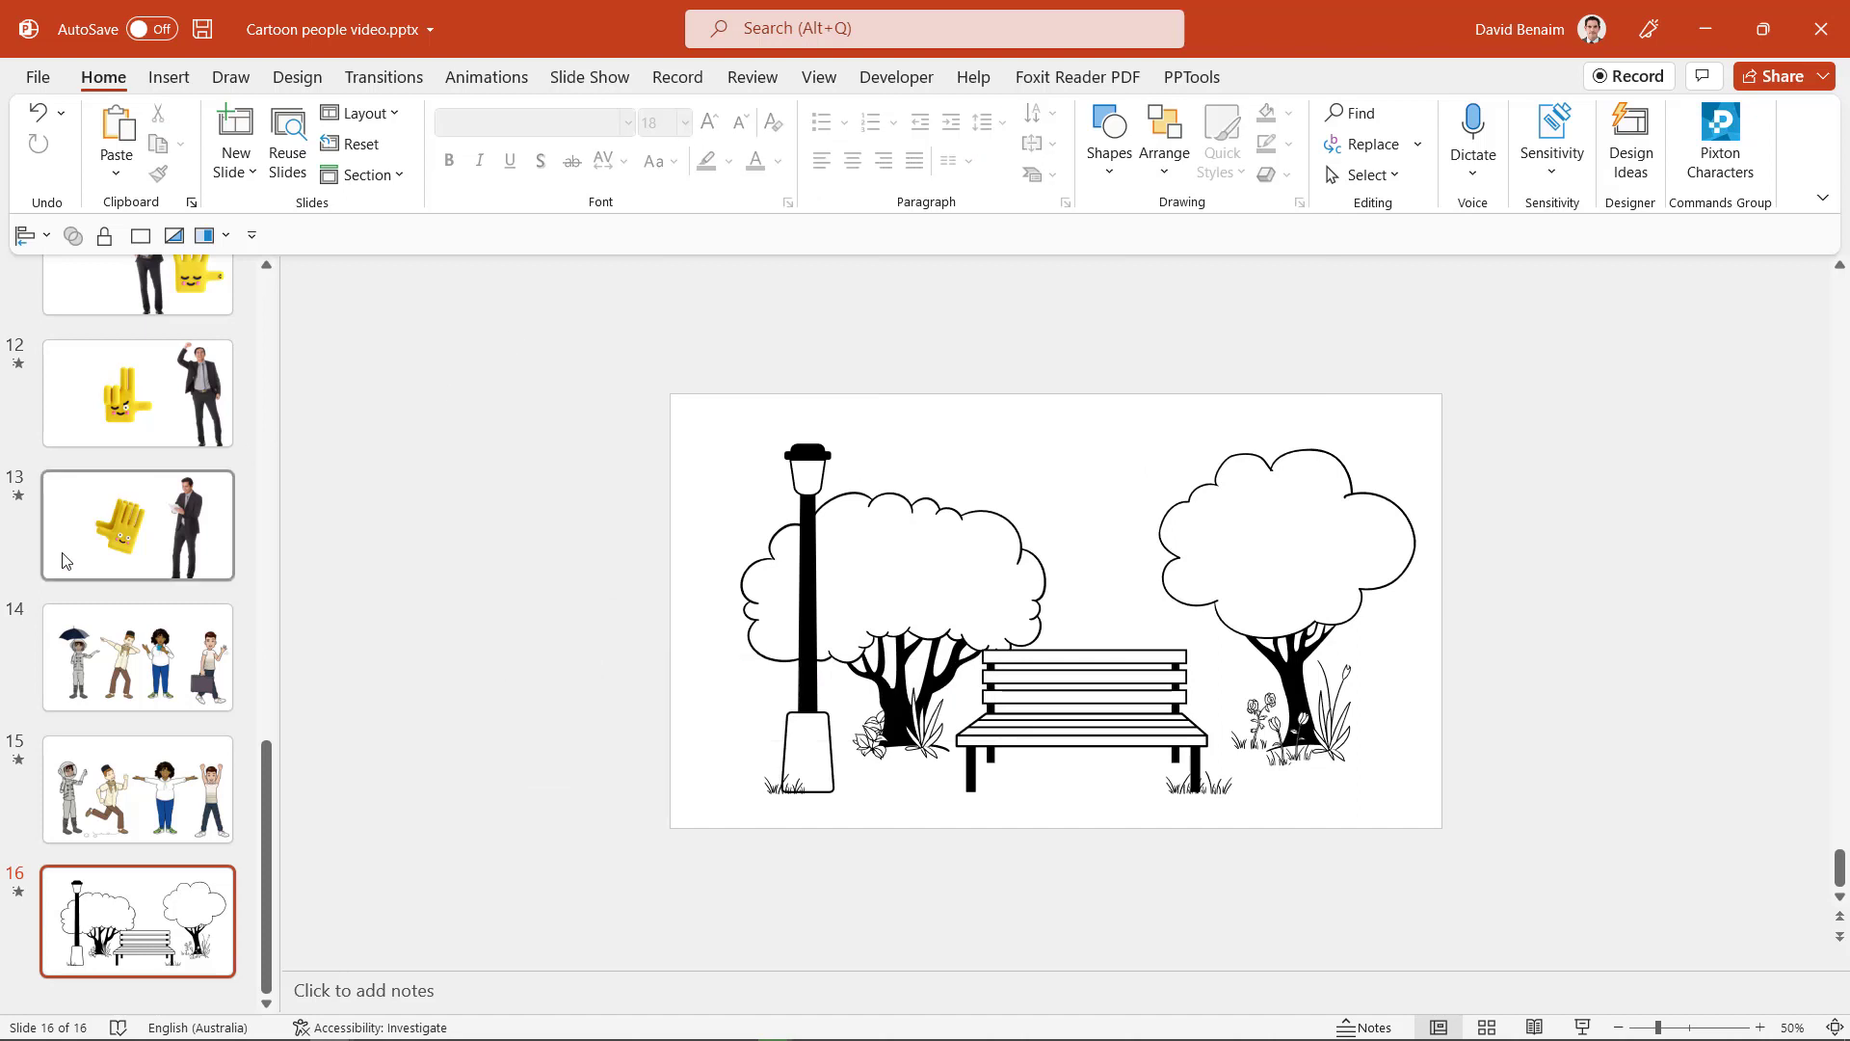
pyautogui.scroll(10, 135, 540)
# Step: Paste the character onto slide 8's park bench, flip it horizontally and nudge it left
pyautogui.click(135, 501)
pyautogui.hotkey('ctrl', 'v')
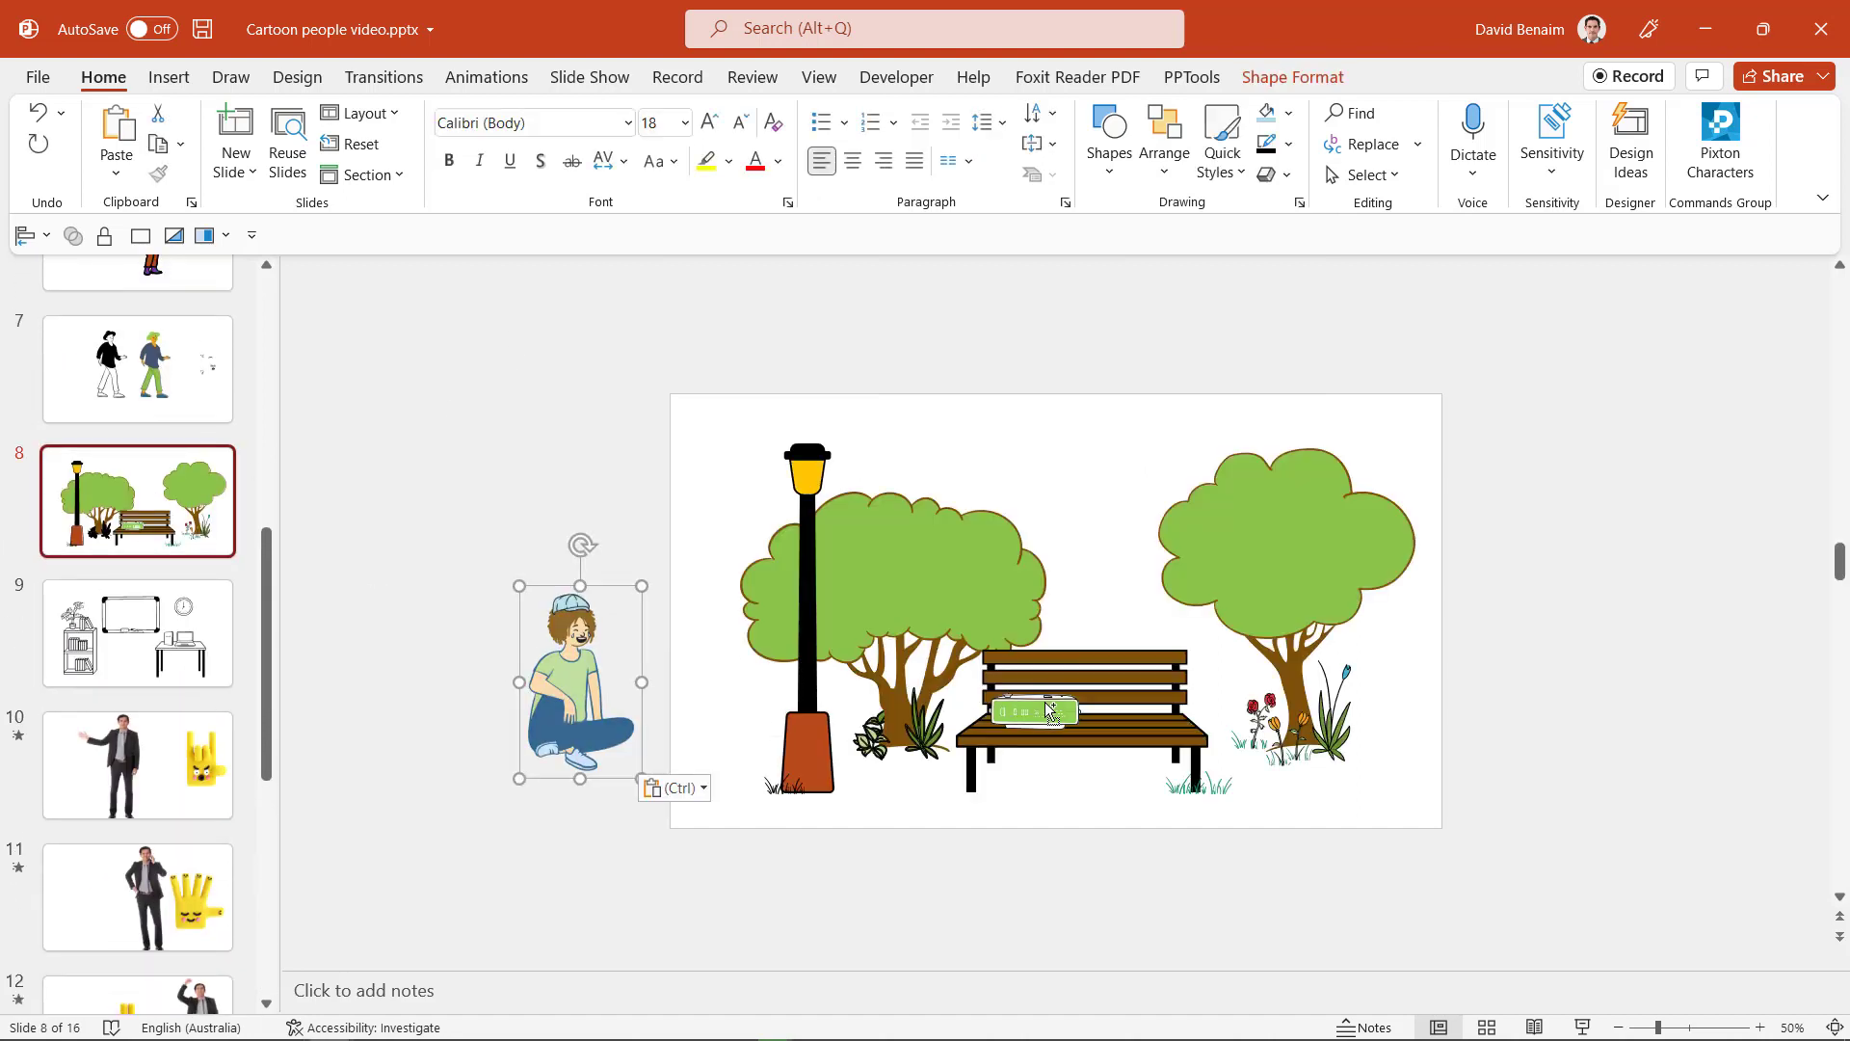
pyautogui.moveTo(563, 717); pyautogui.dragTo(1129, 698)
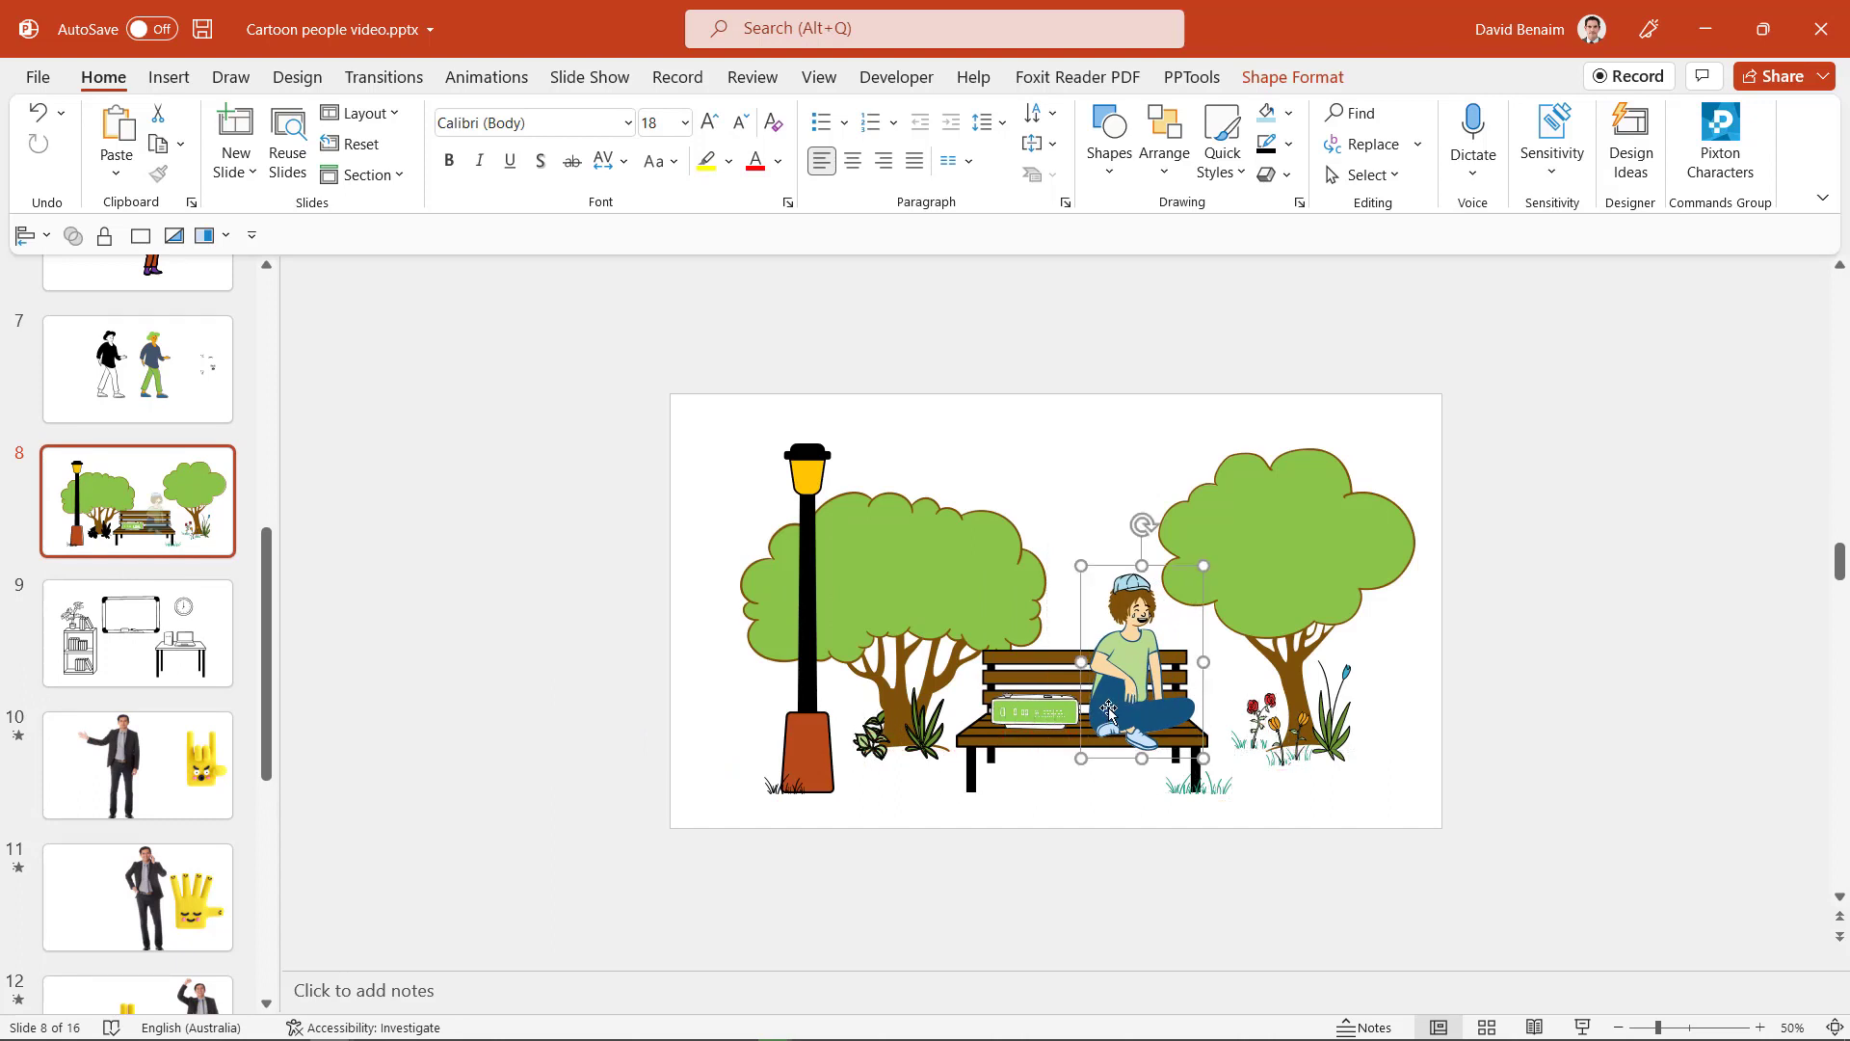
pyautogui.scroll(3, 1402, 830)
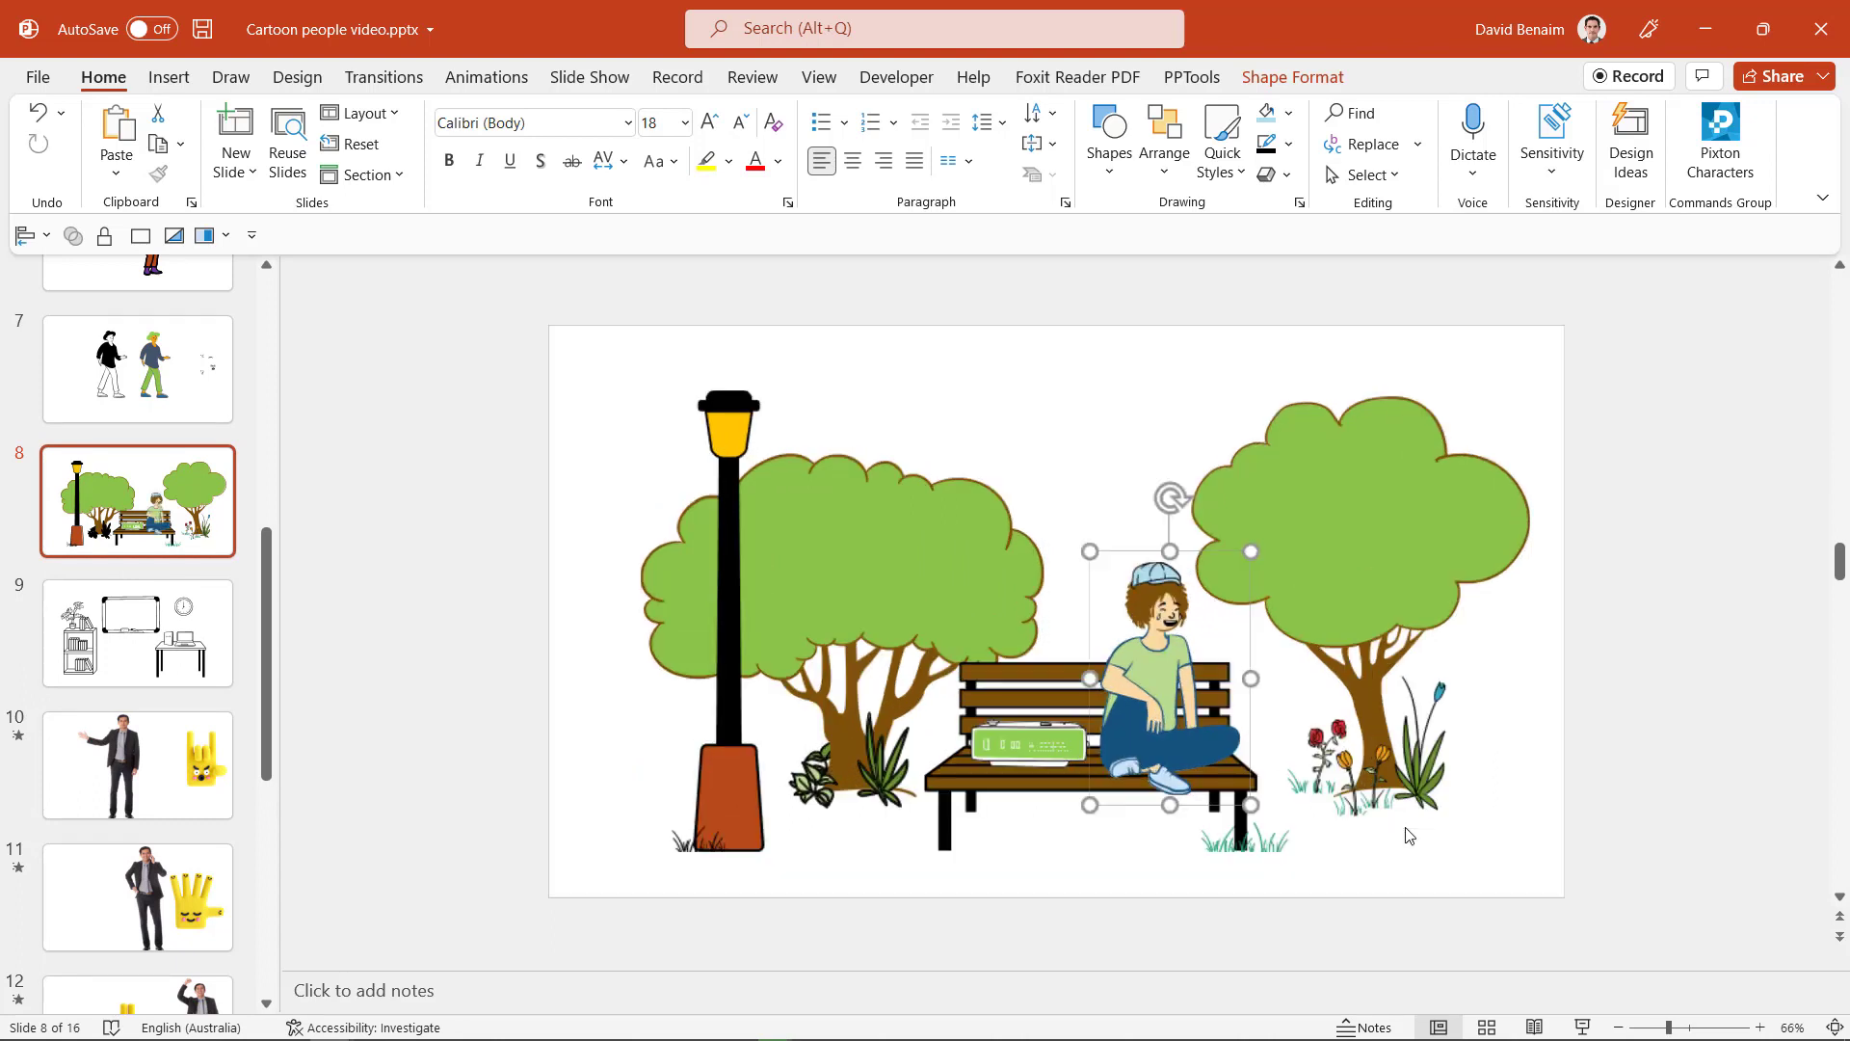
pyautogui.click(1292, 77)
pyautogui.click(1428, 176)
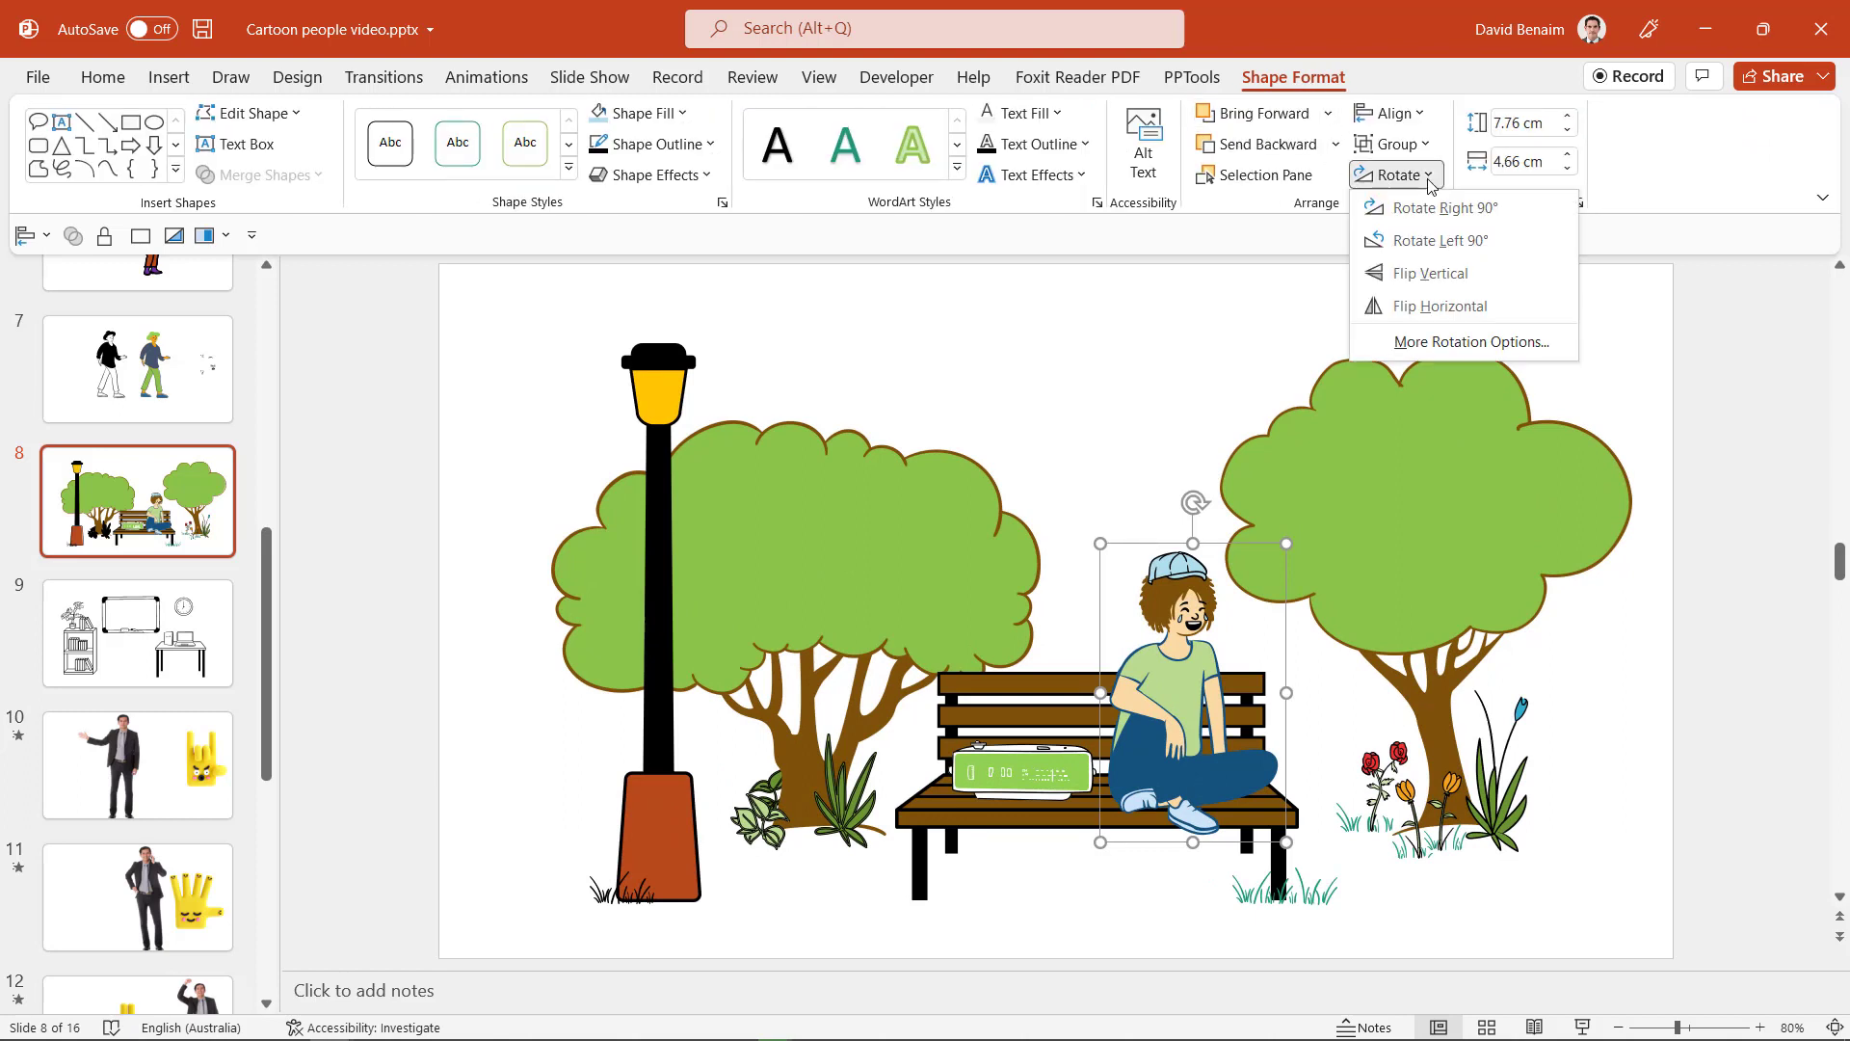
pyautogui.click(1439, 307)
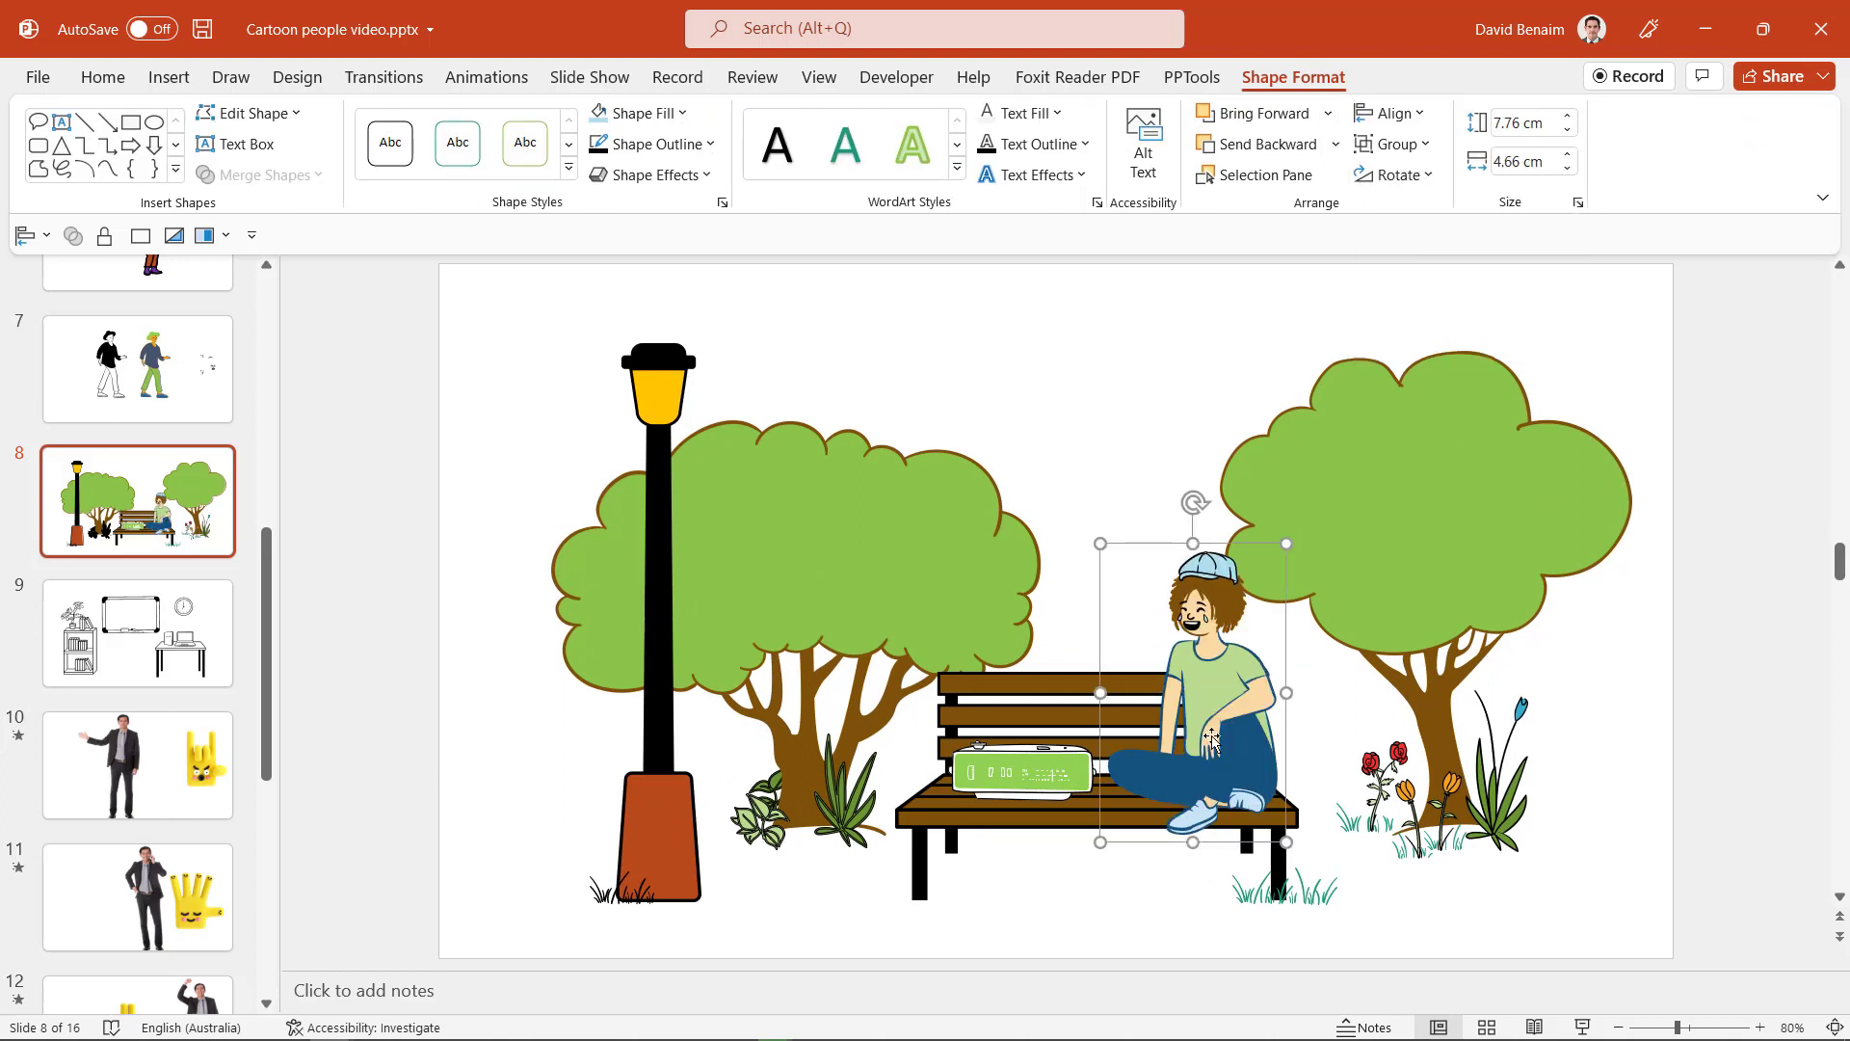
pyautogui.moveTo(1212, 738); pyautogui.dragTo(1203, 735)
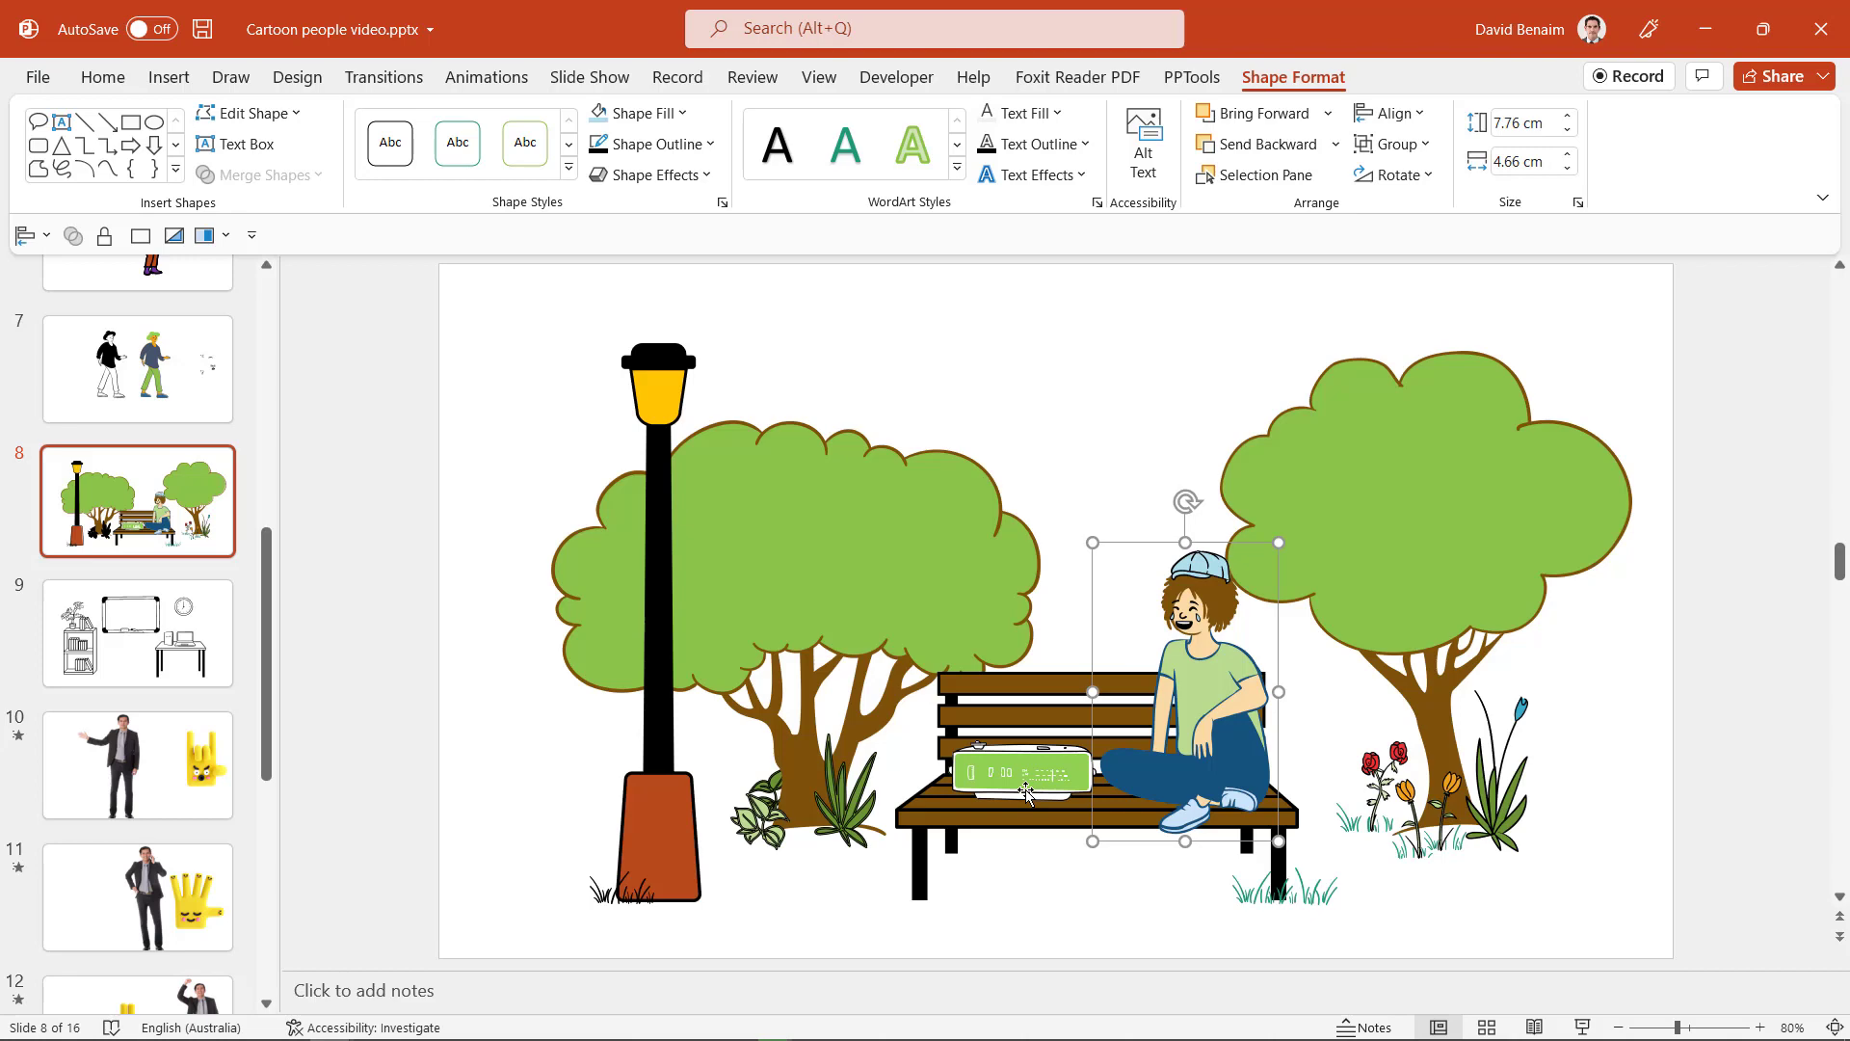
pyautogui.click(43, 525)
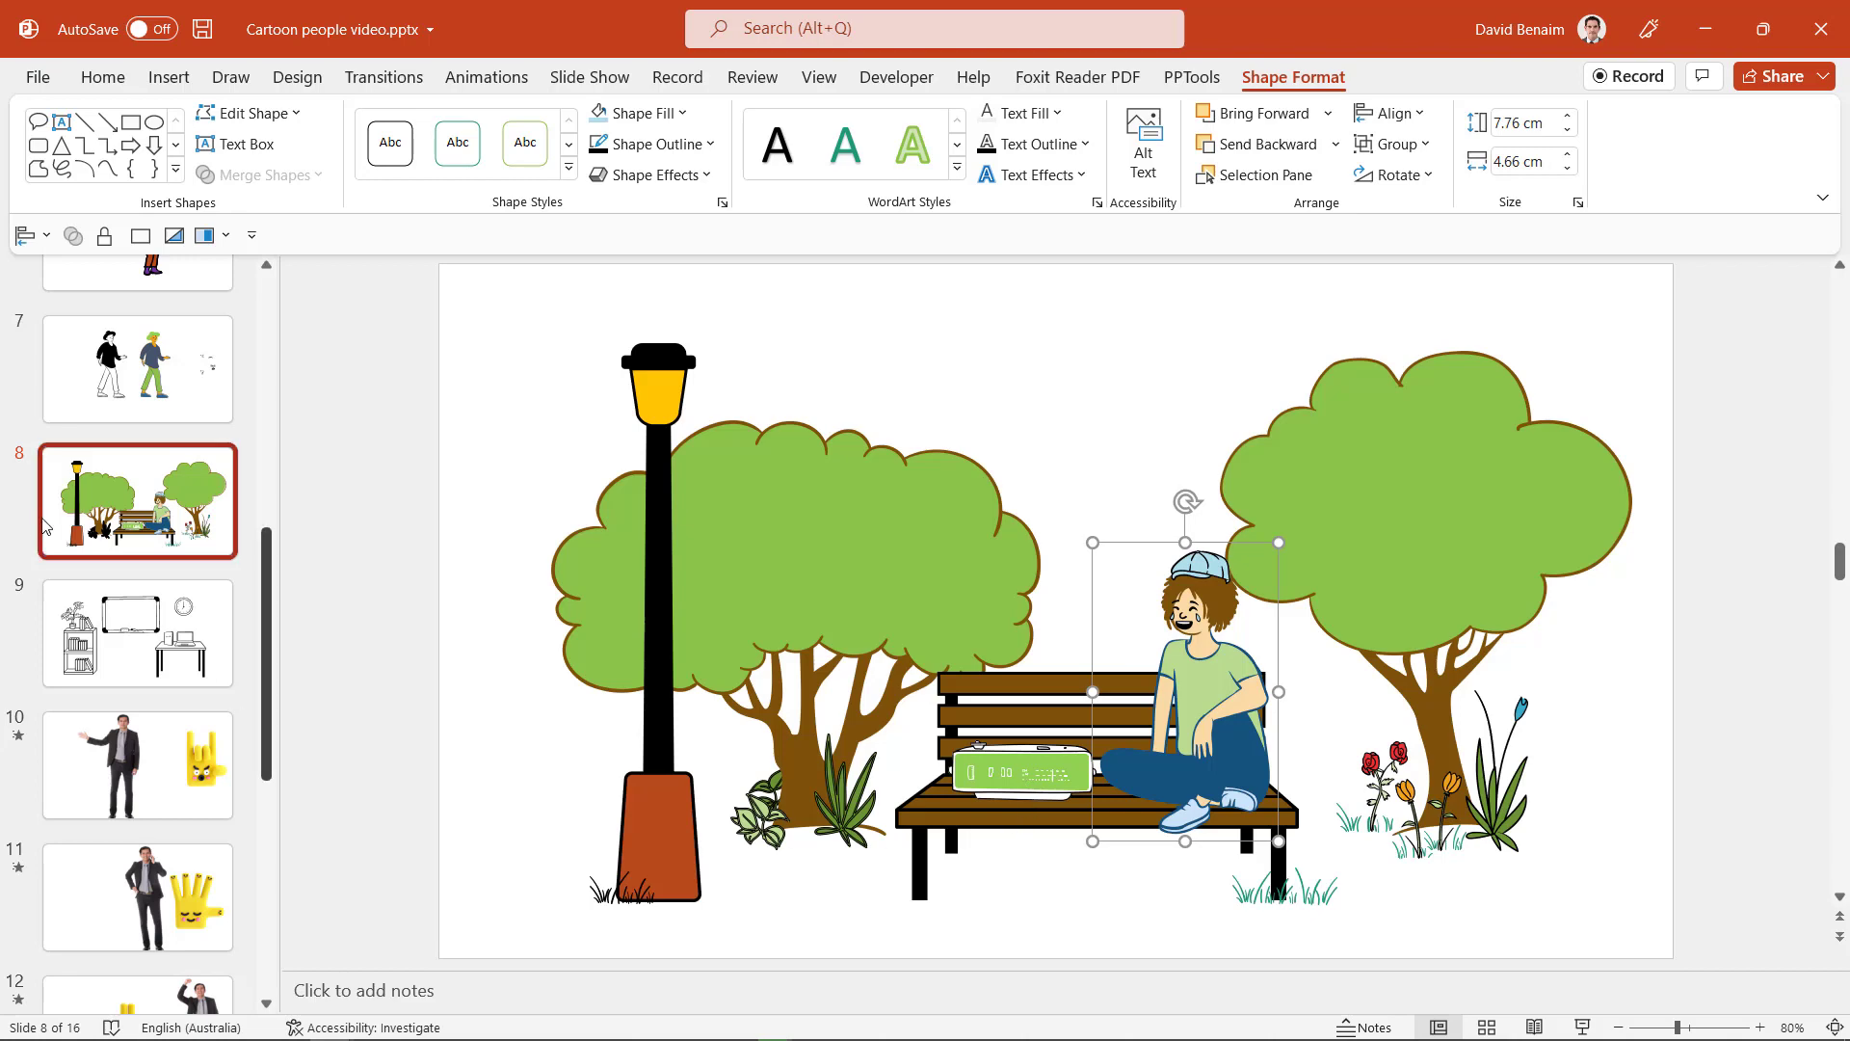
pyautogui.scroll(4, 43, 525)
pyautogui.scroll(3, 44, 526)
pyautogui.click(137, 332)
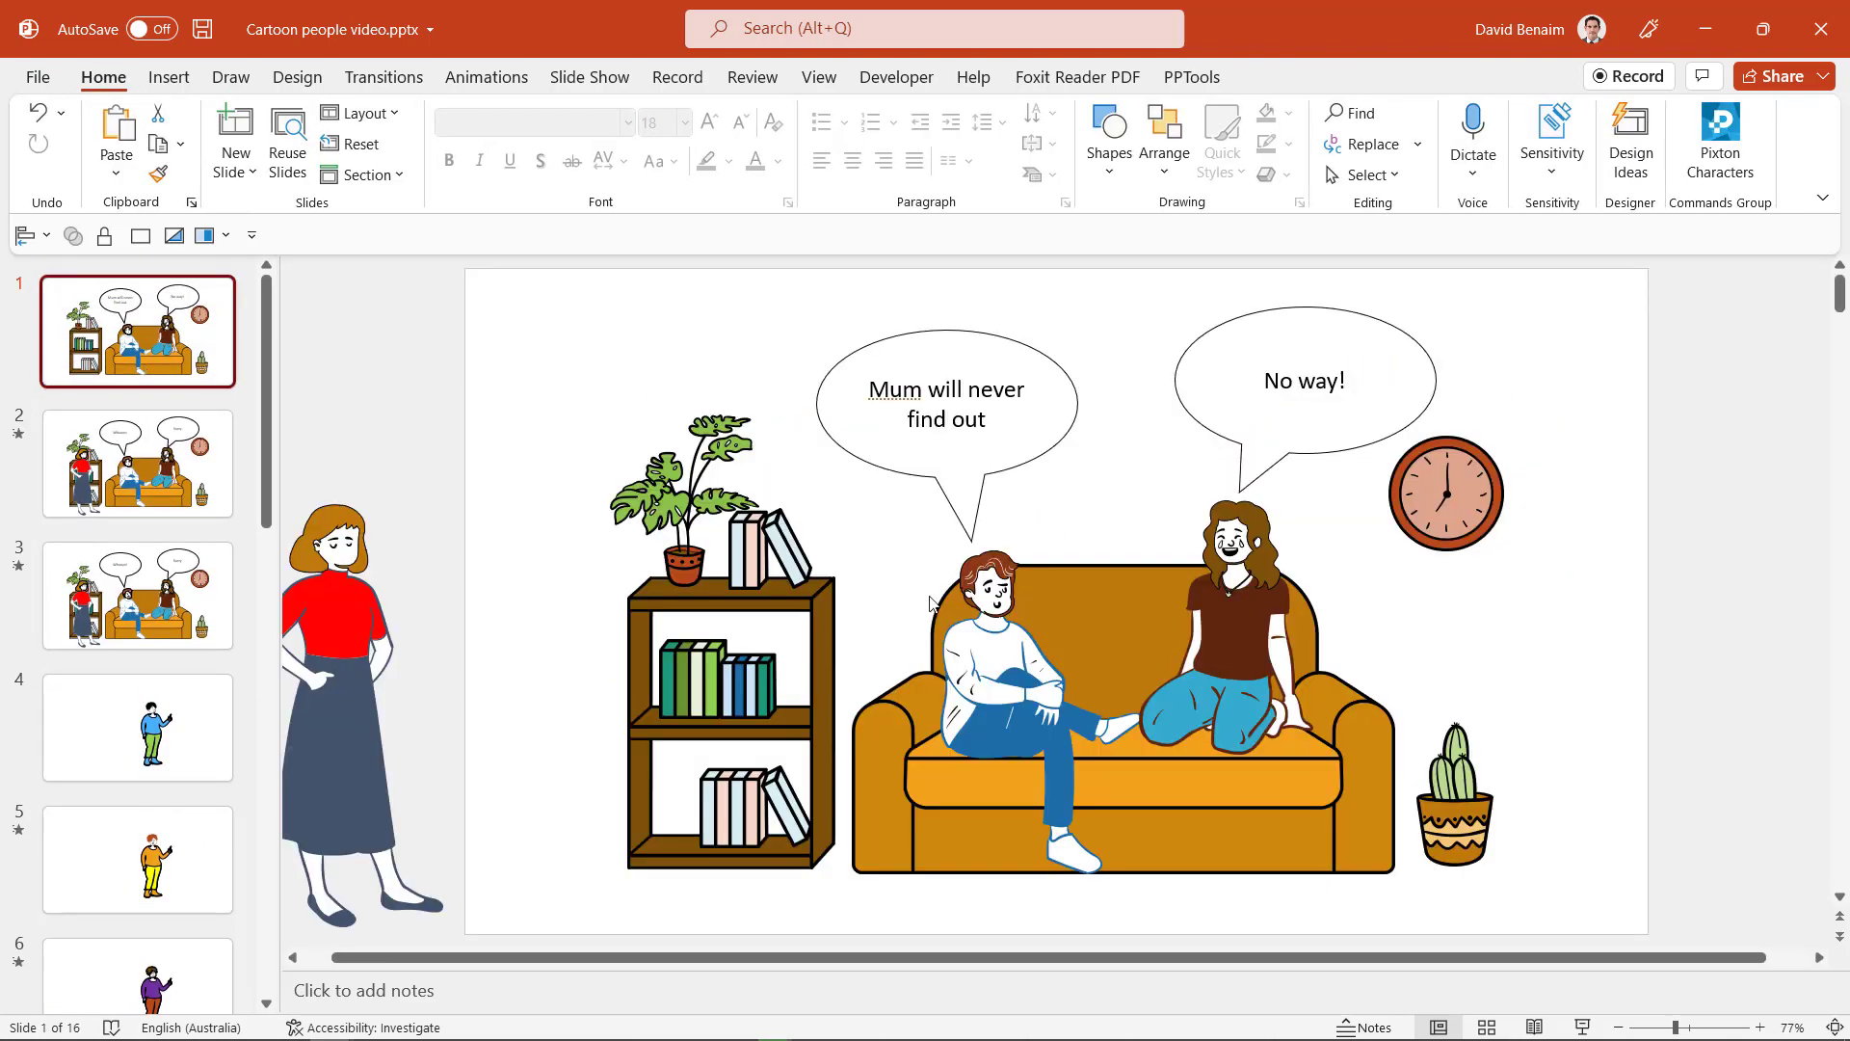
pyautogui.click(206, 475)
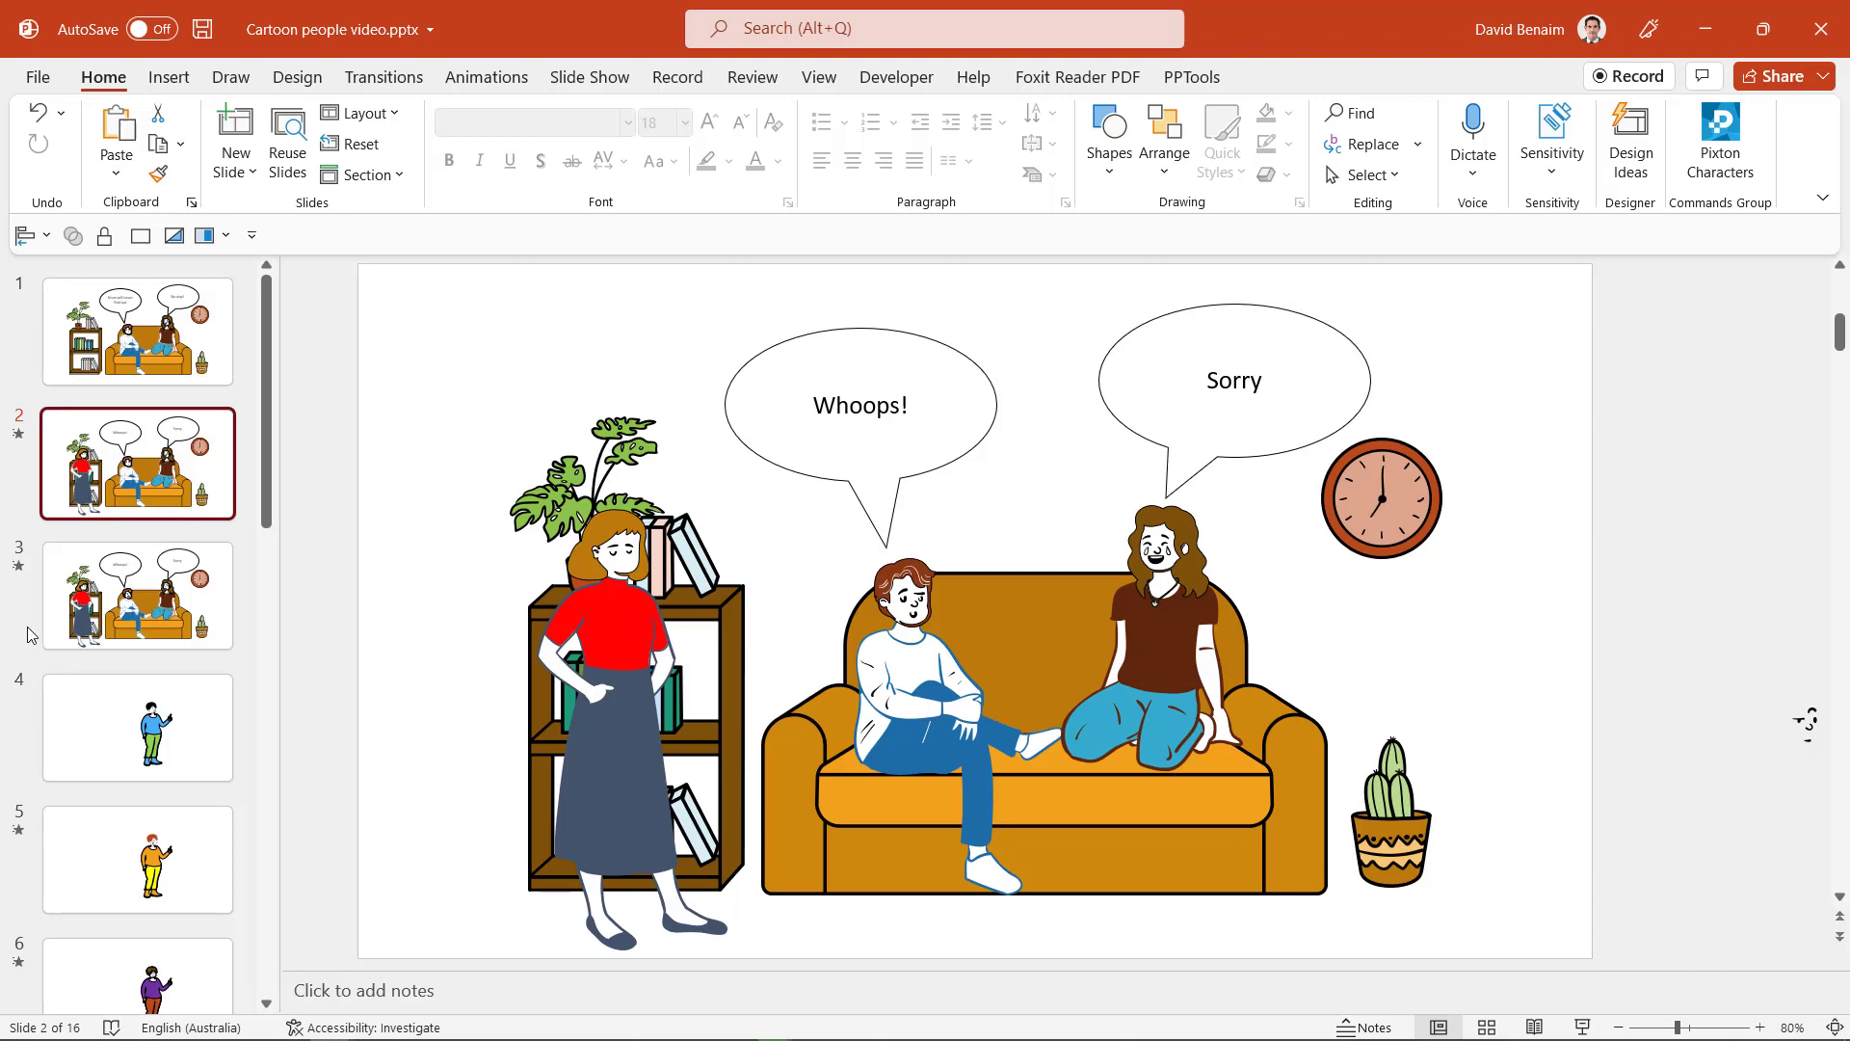
pyautogui.scroll(-5, 157, 764)
# Step: Duplicate park-bench slide 8 so its copy becomes slide 9
pyautogui.click(154, 636)
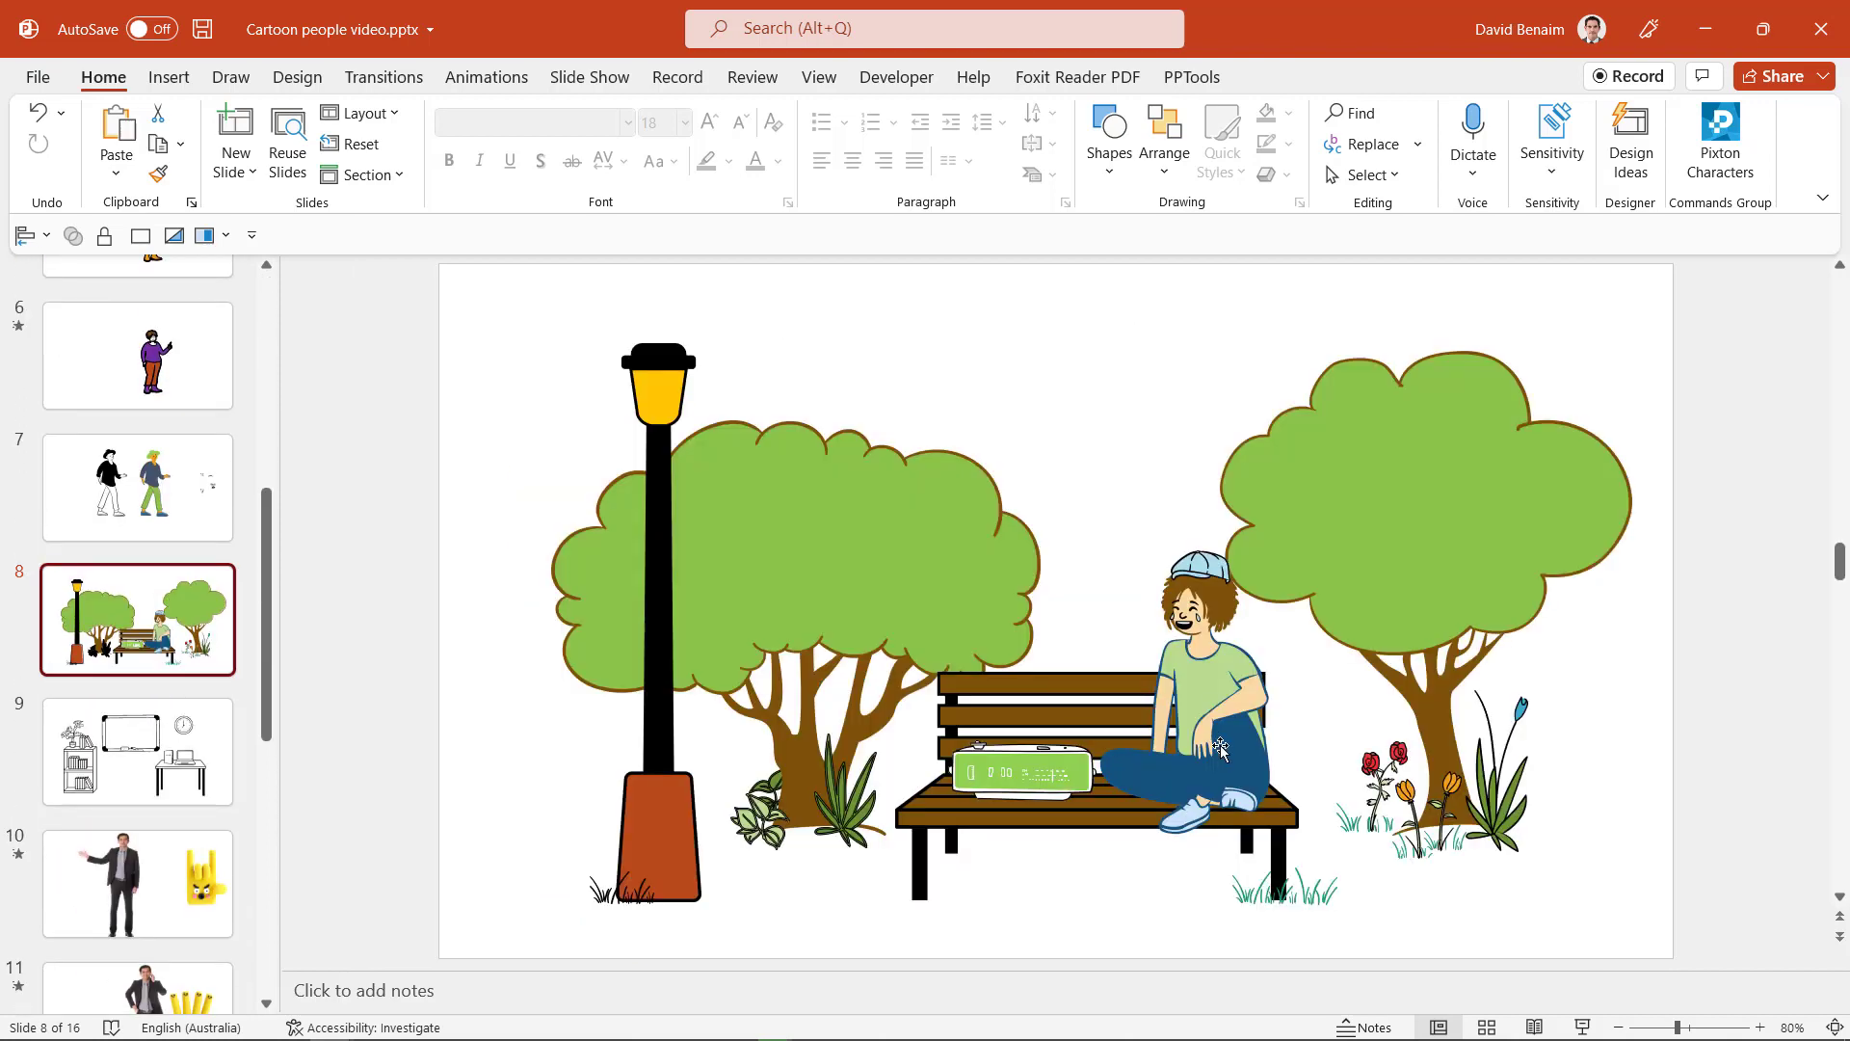
pyautogui.click(1292, 725)
pyautogui.rightClick(142, 632)
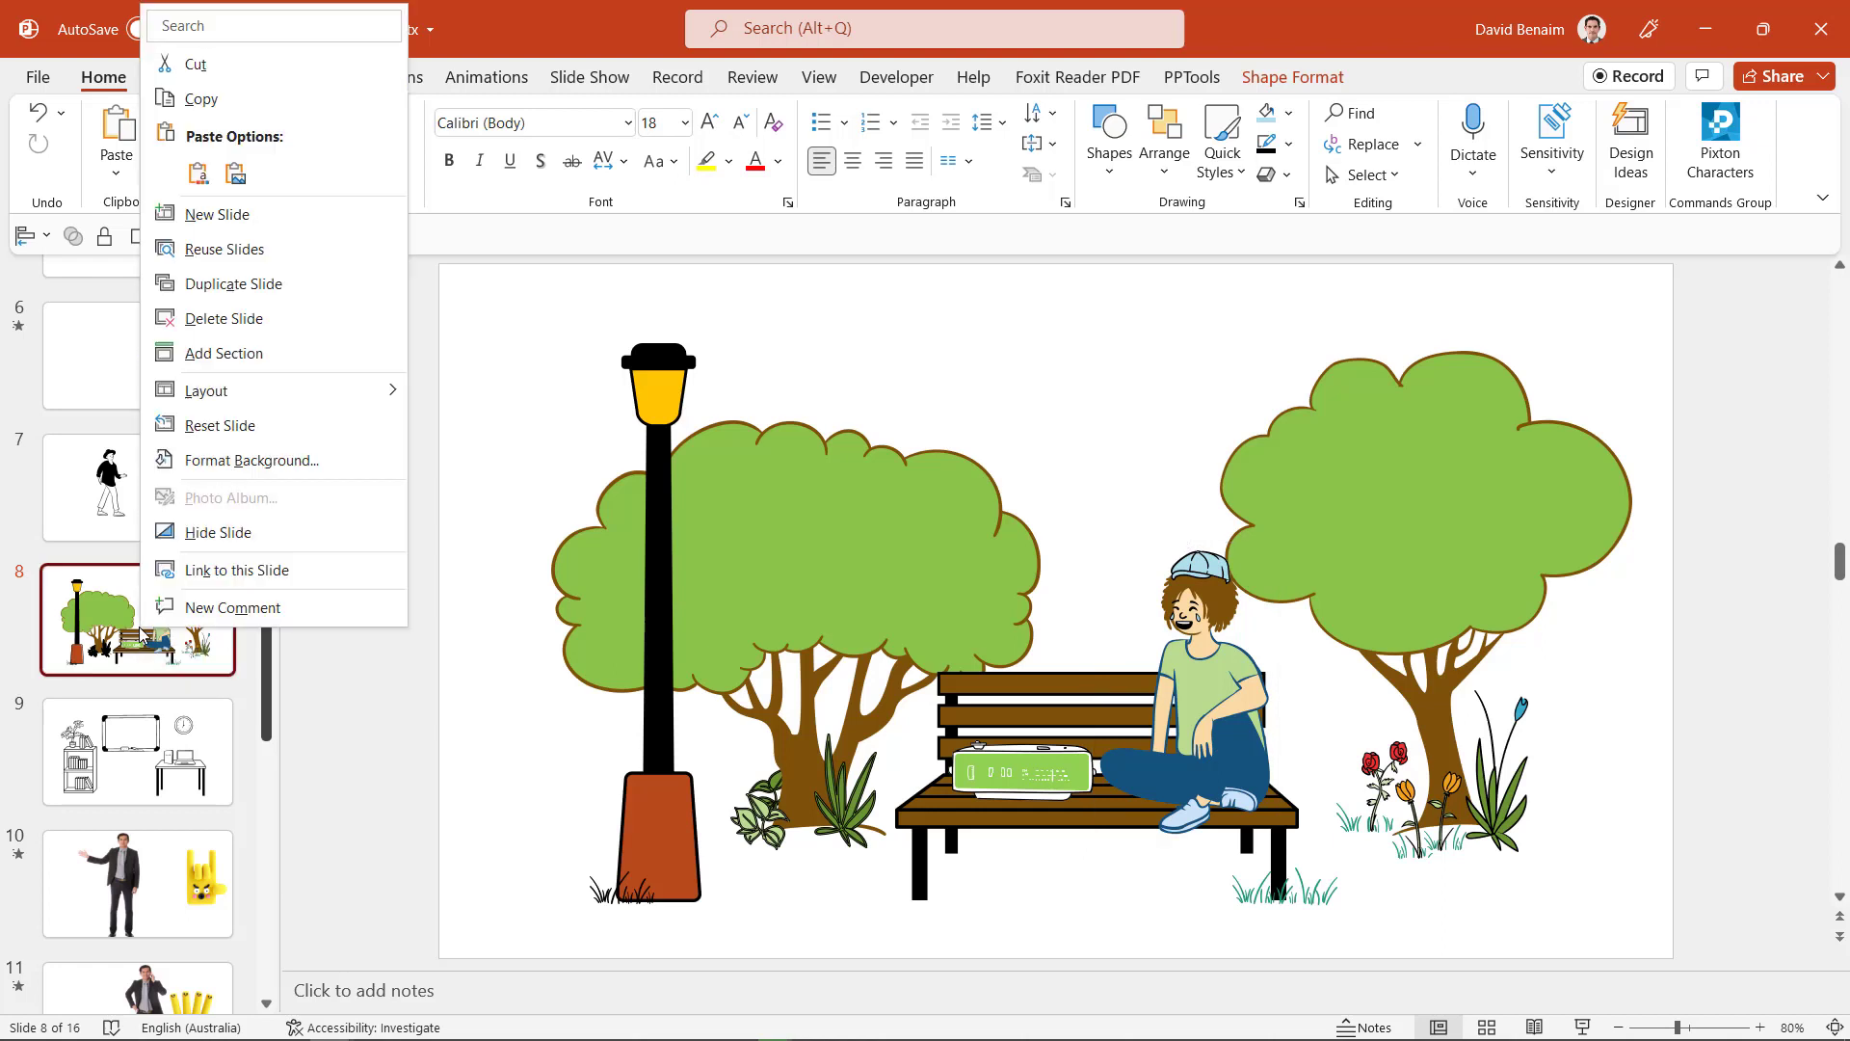
pyautogui.click(99, 622)
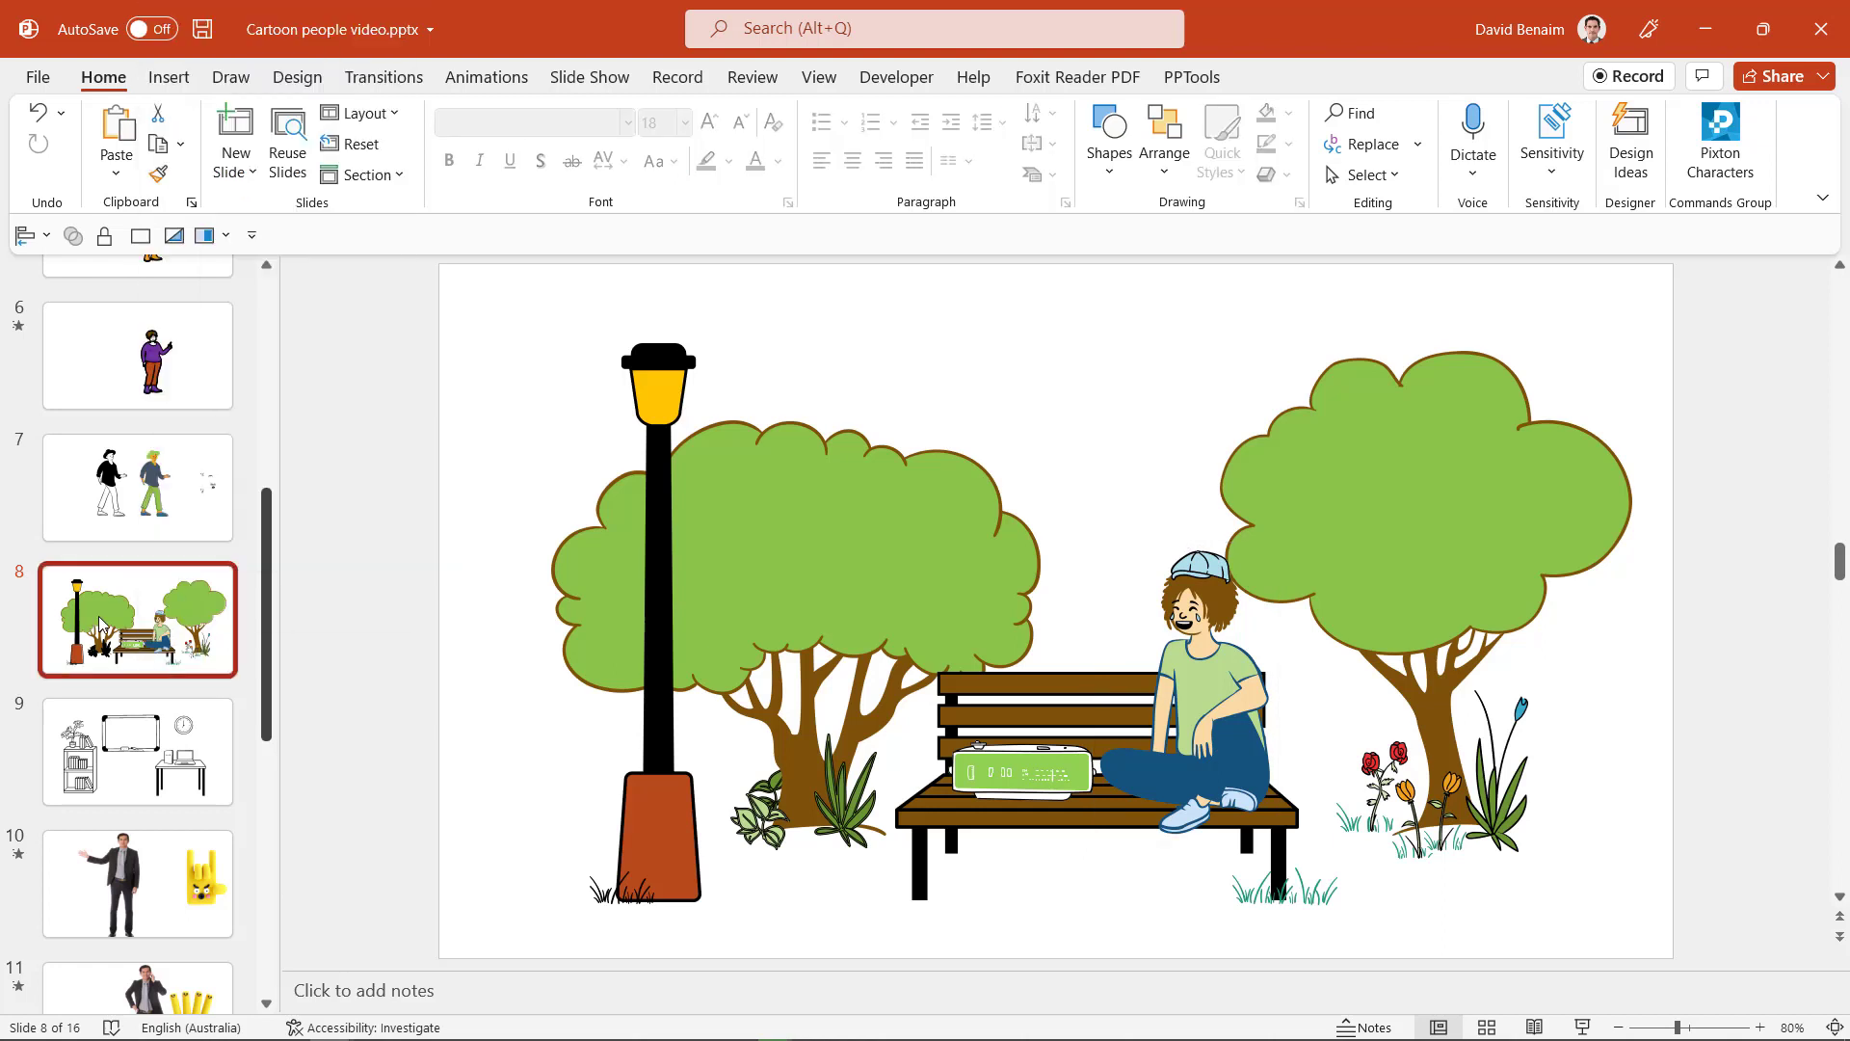
pyautogui.click(1193, 626)
pyautogui.click(1193, 626)
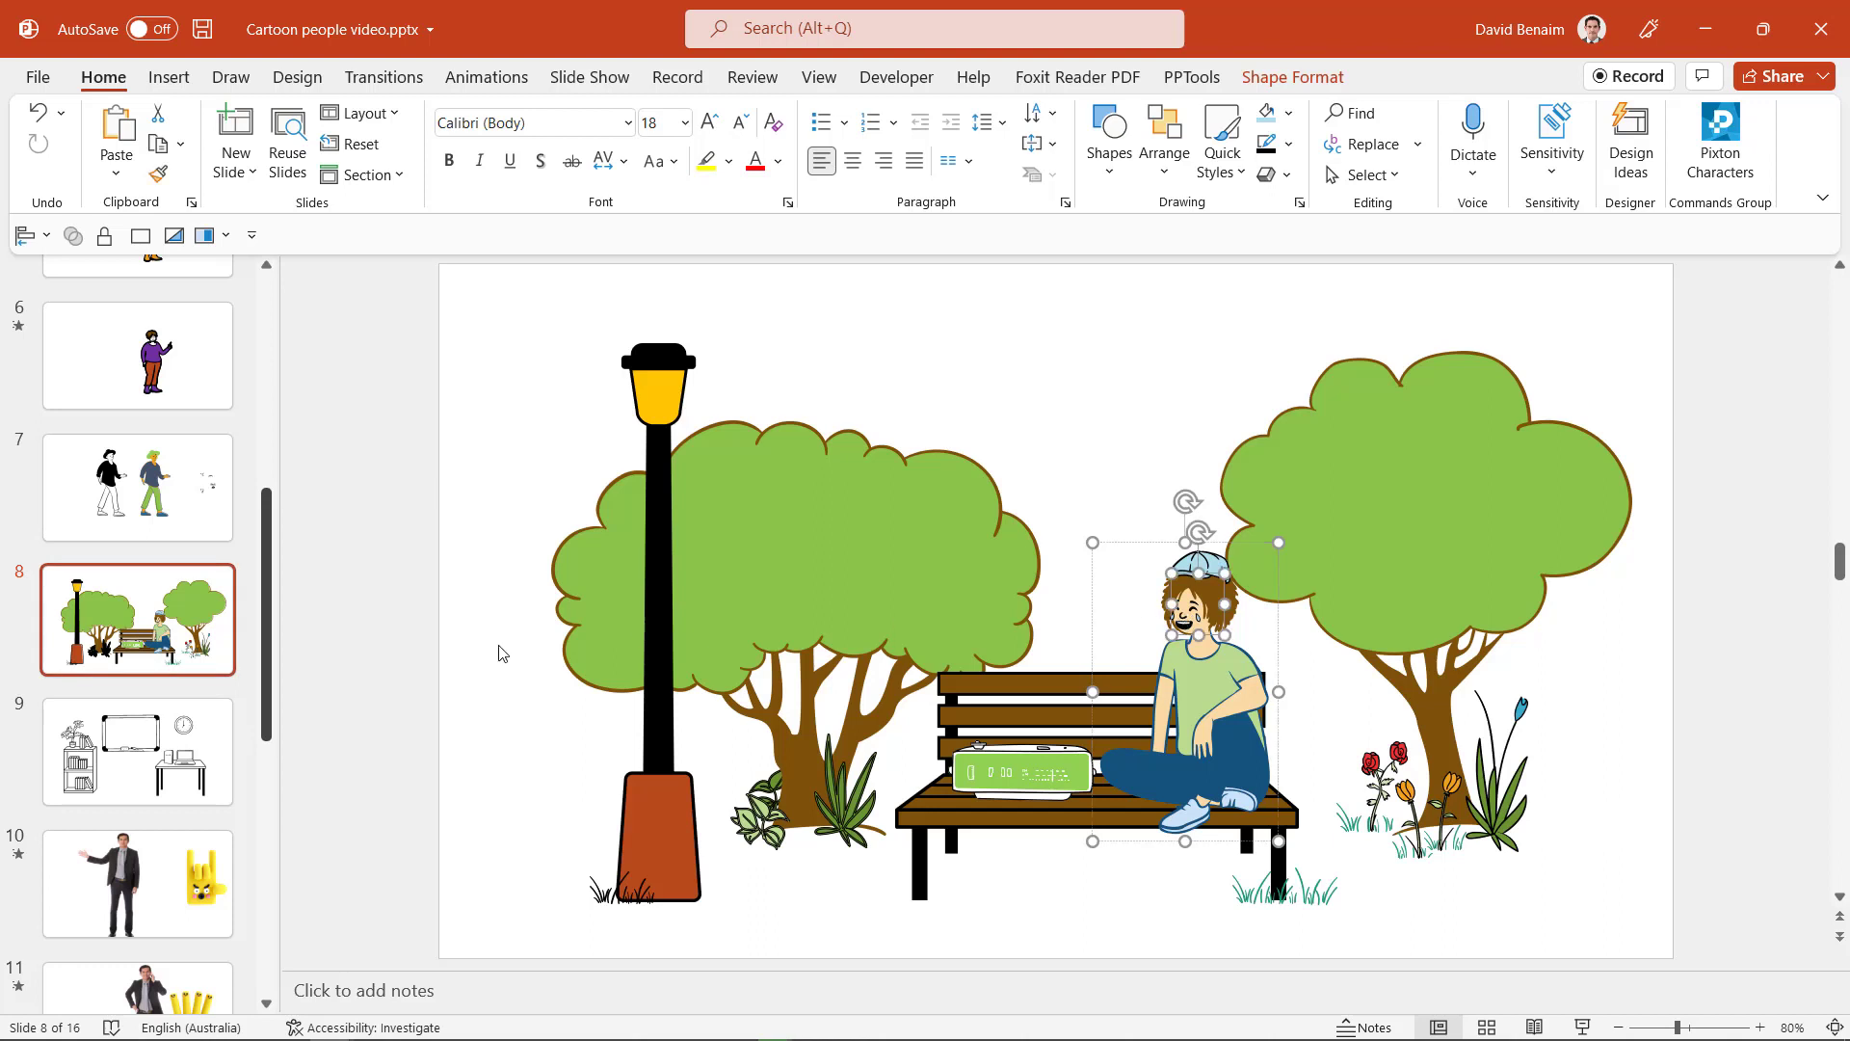
pyautogui.rightClick(130, 599)
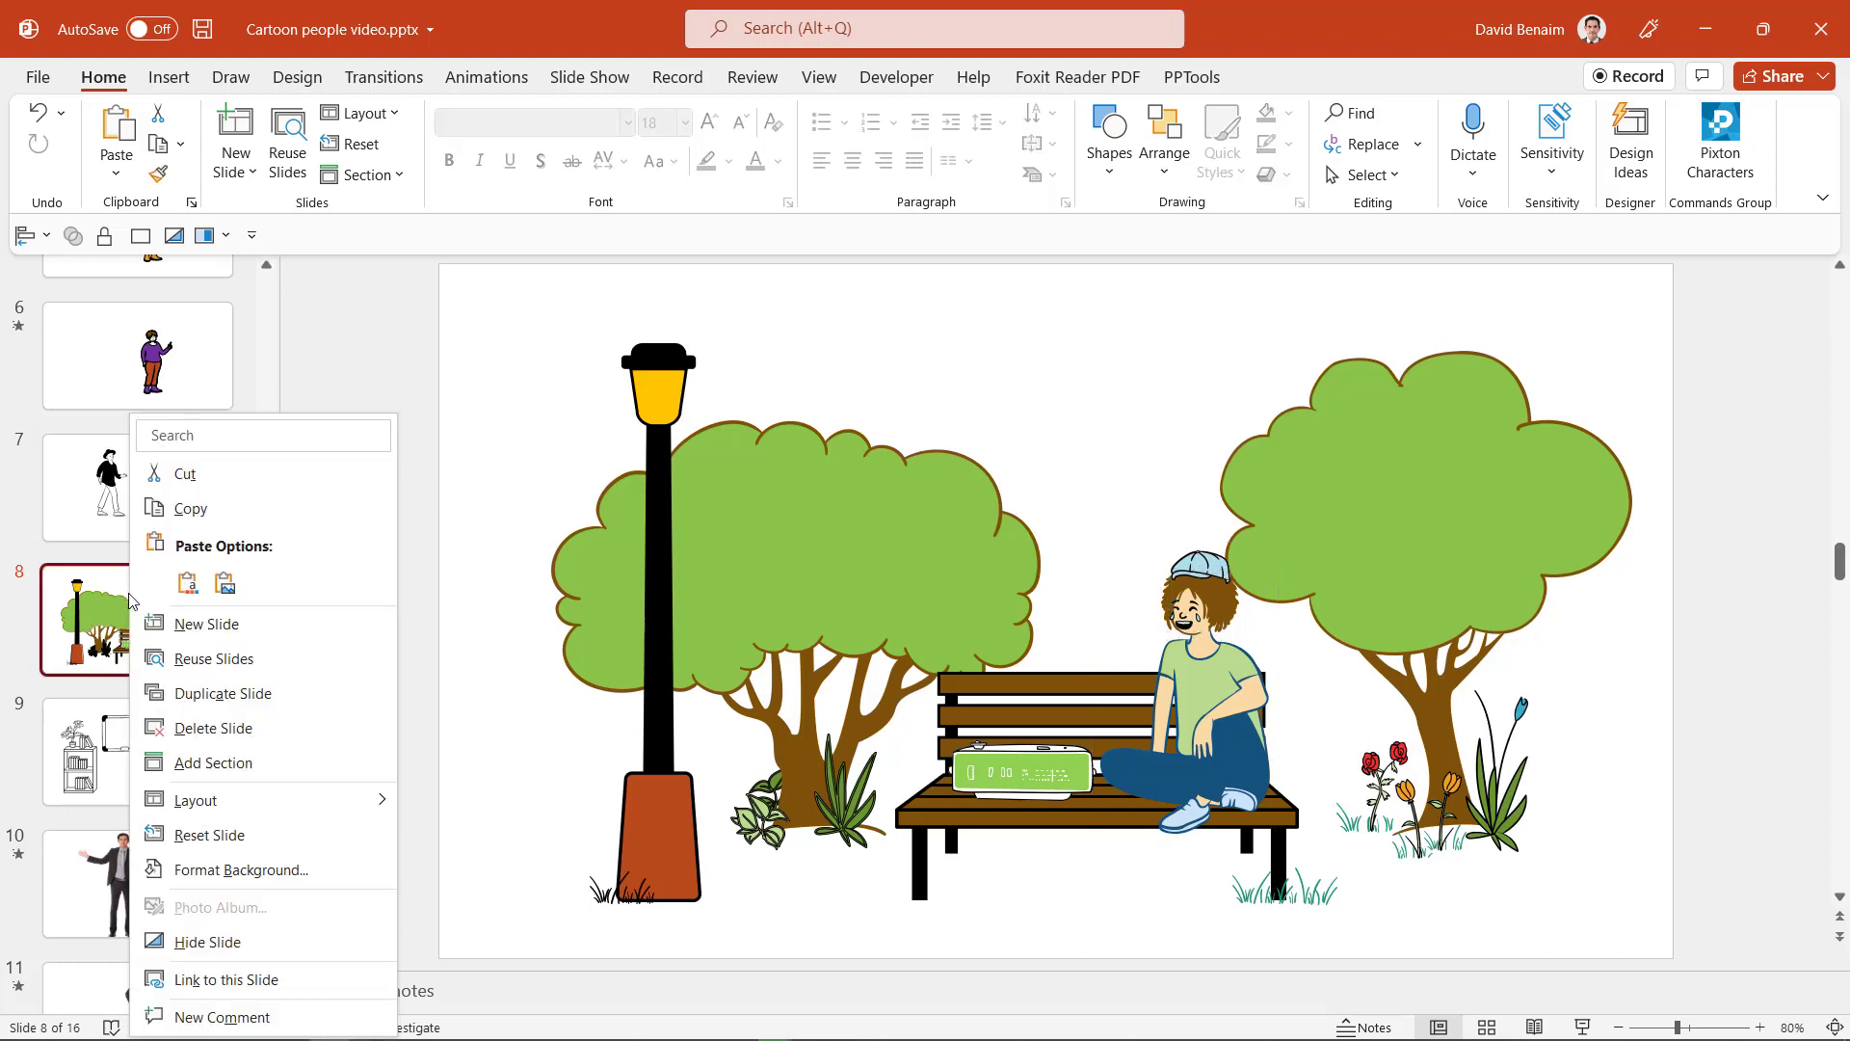
pyautogui.click(223, 693)
pyautogui.click(1159, 686)
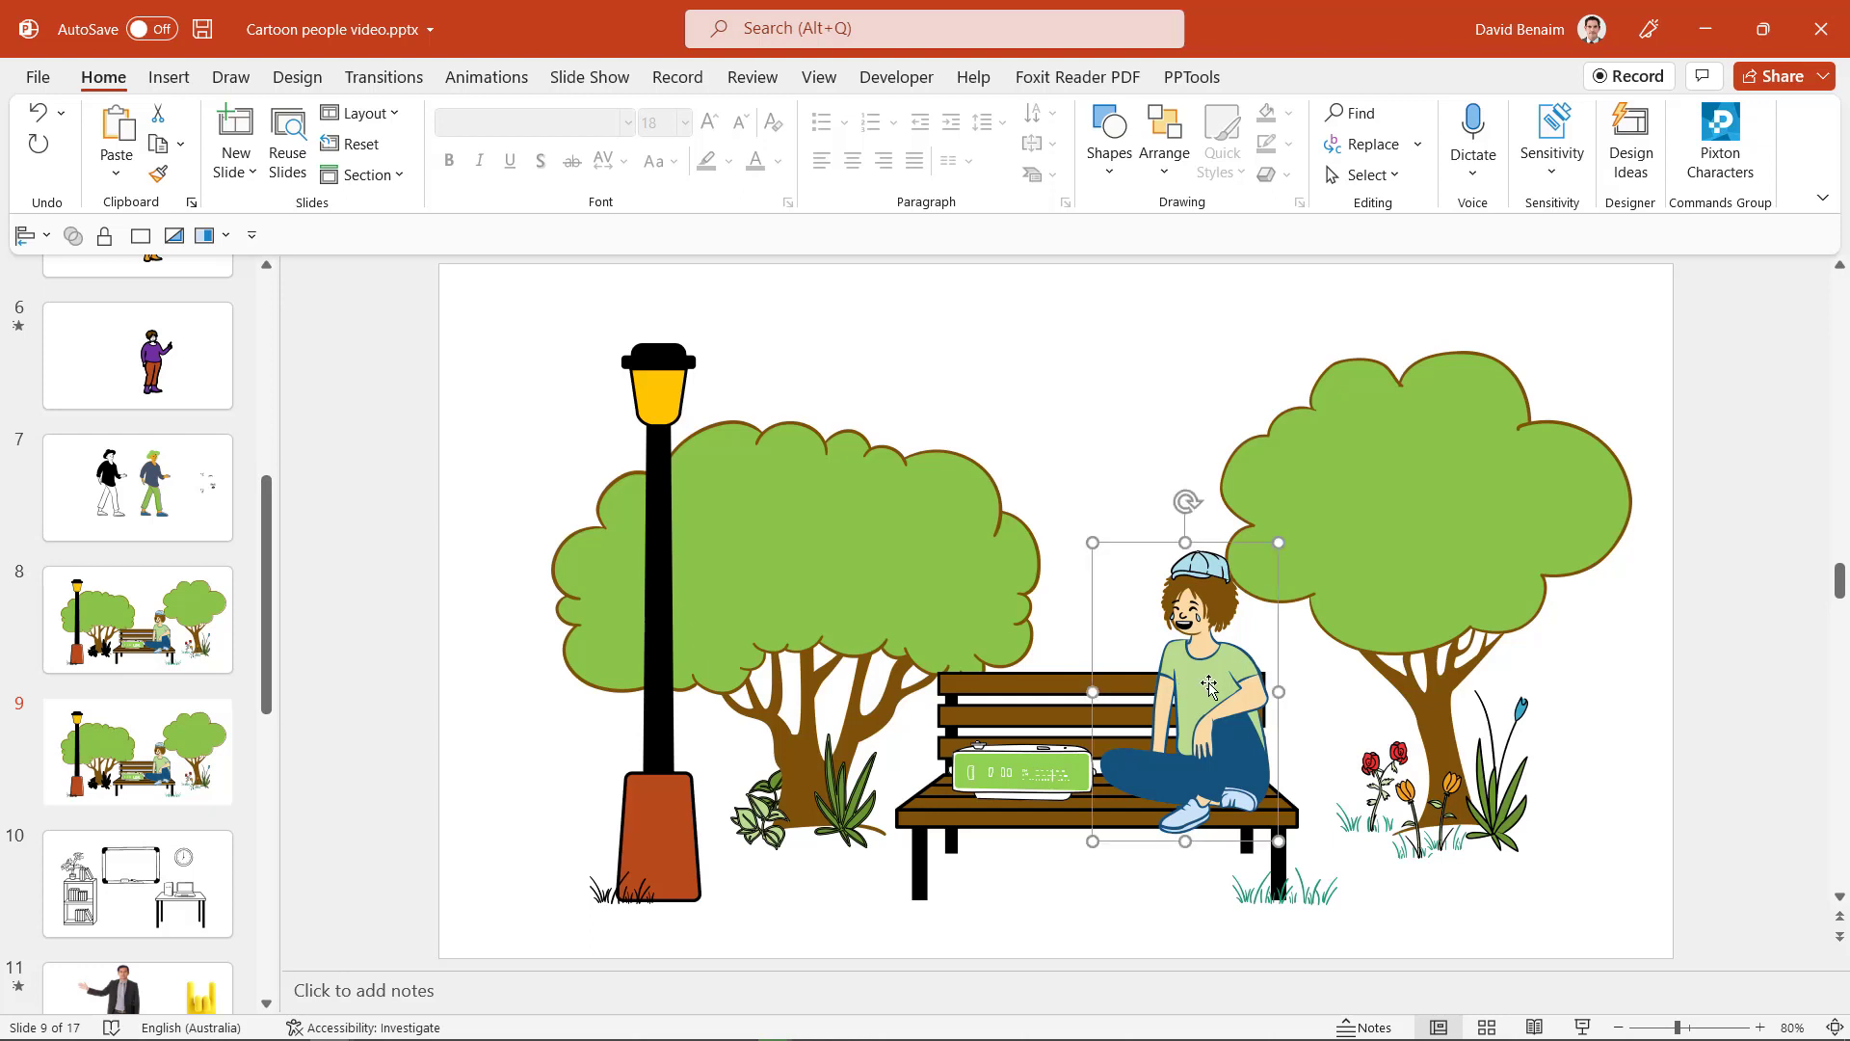
# Step: Ungroup the sitting character on slide 9 and select its head piece
pyautogui.rightClick(1187, 656)
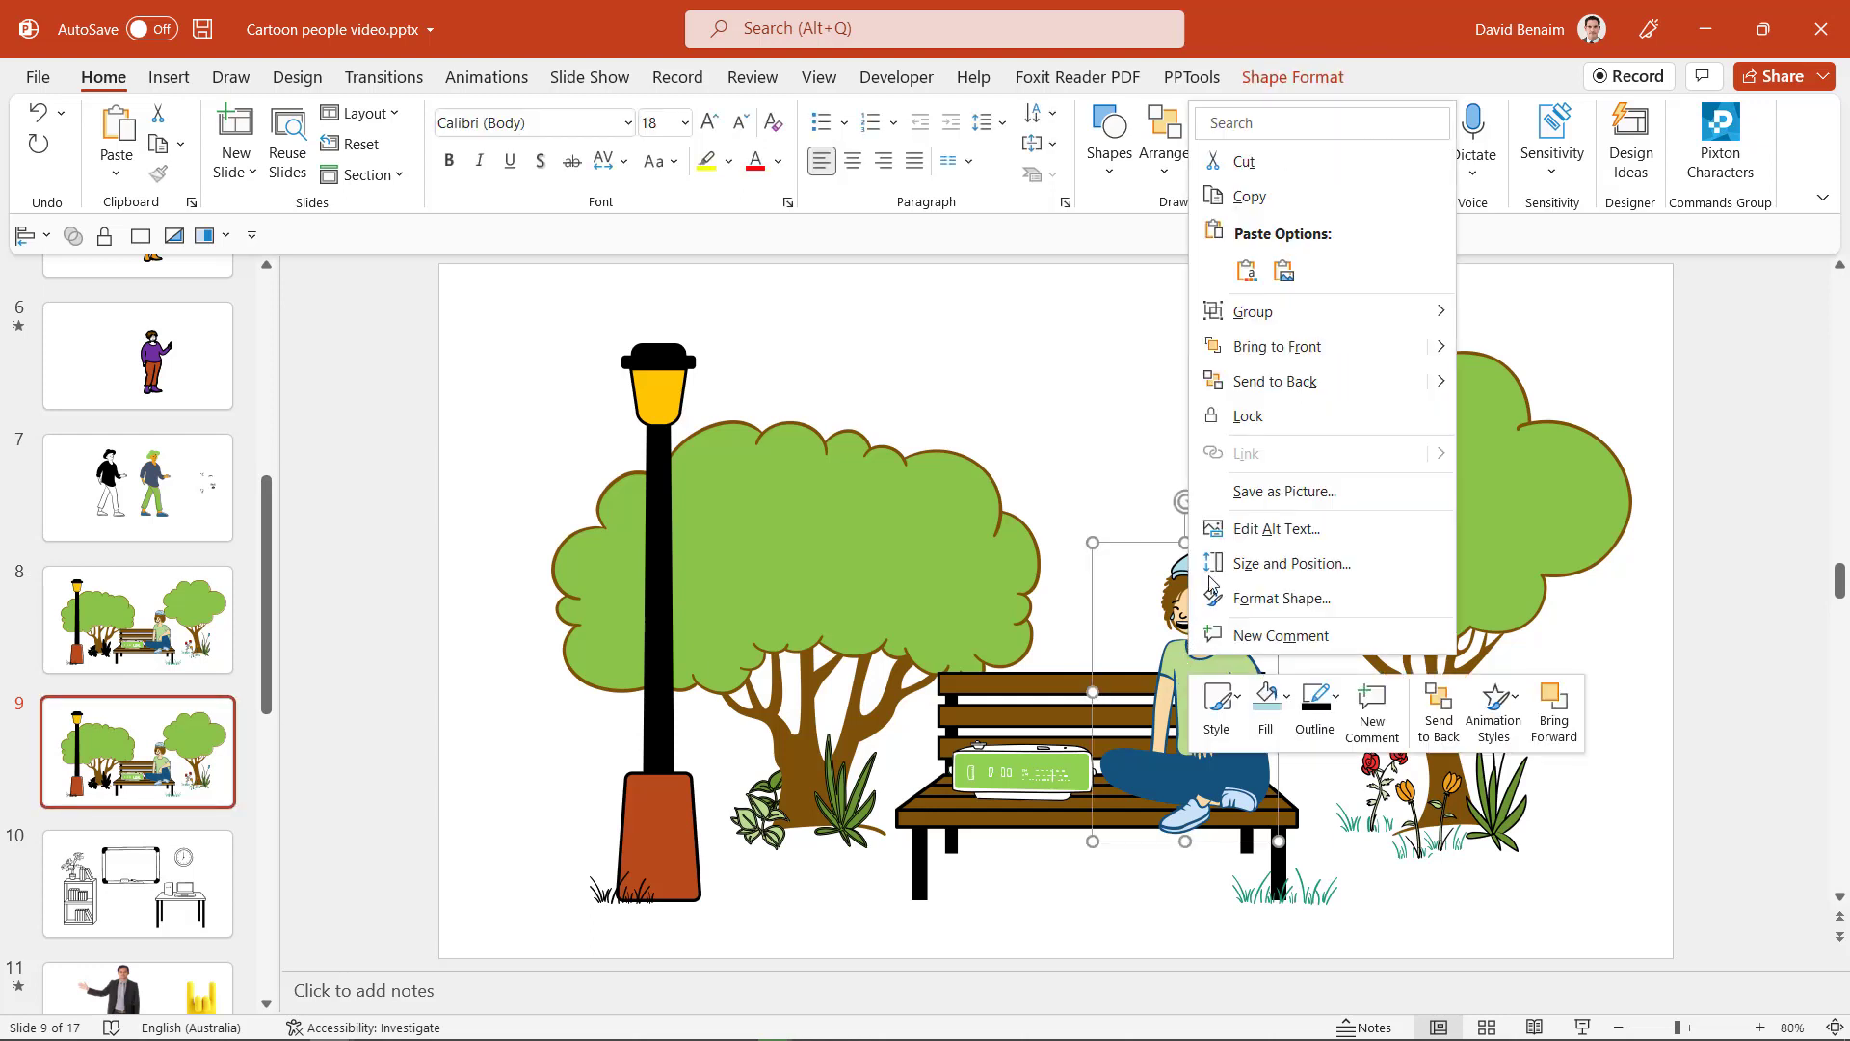
pyautogui.moveTo(1441, 313)
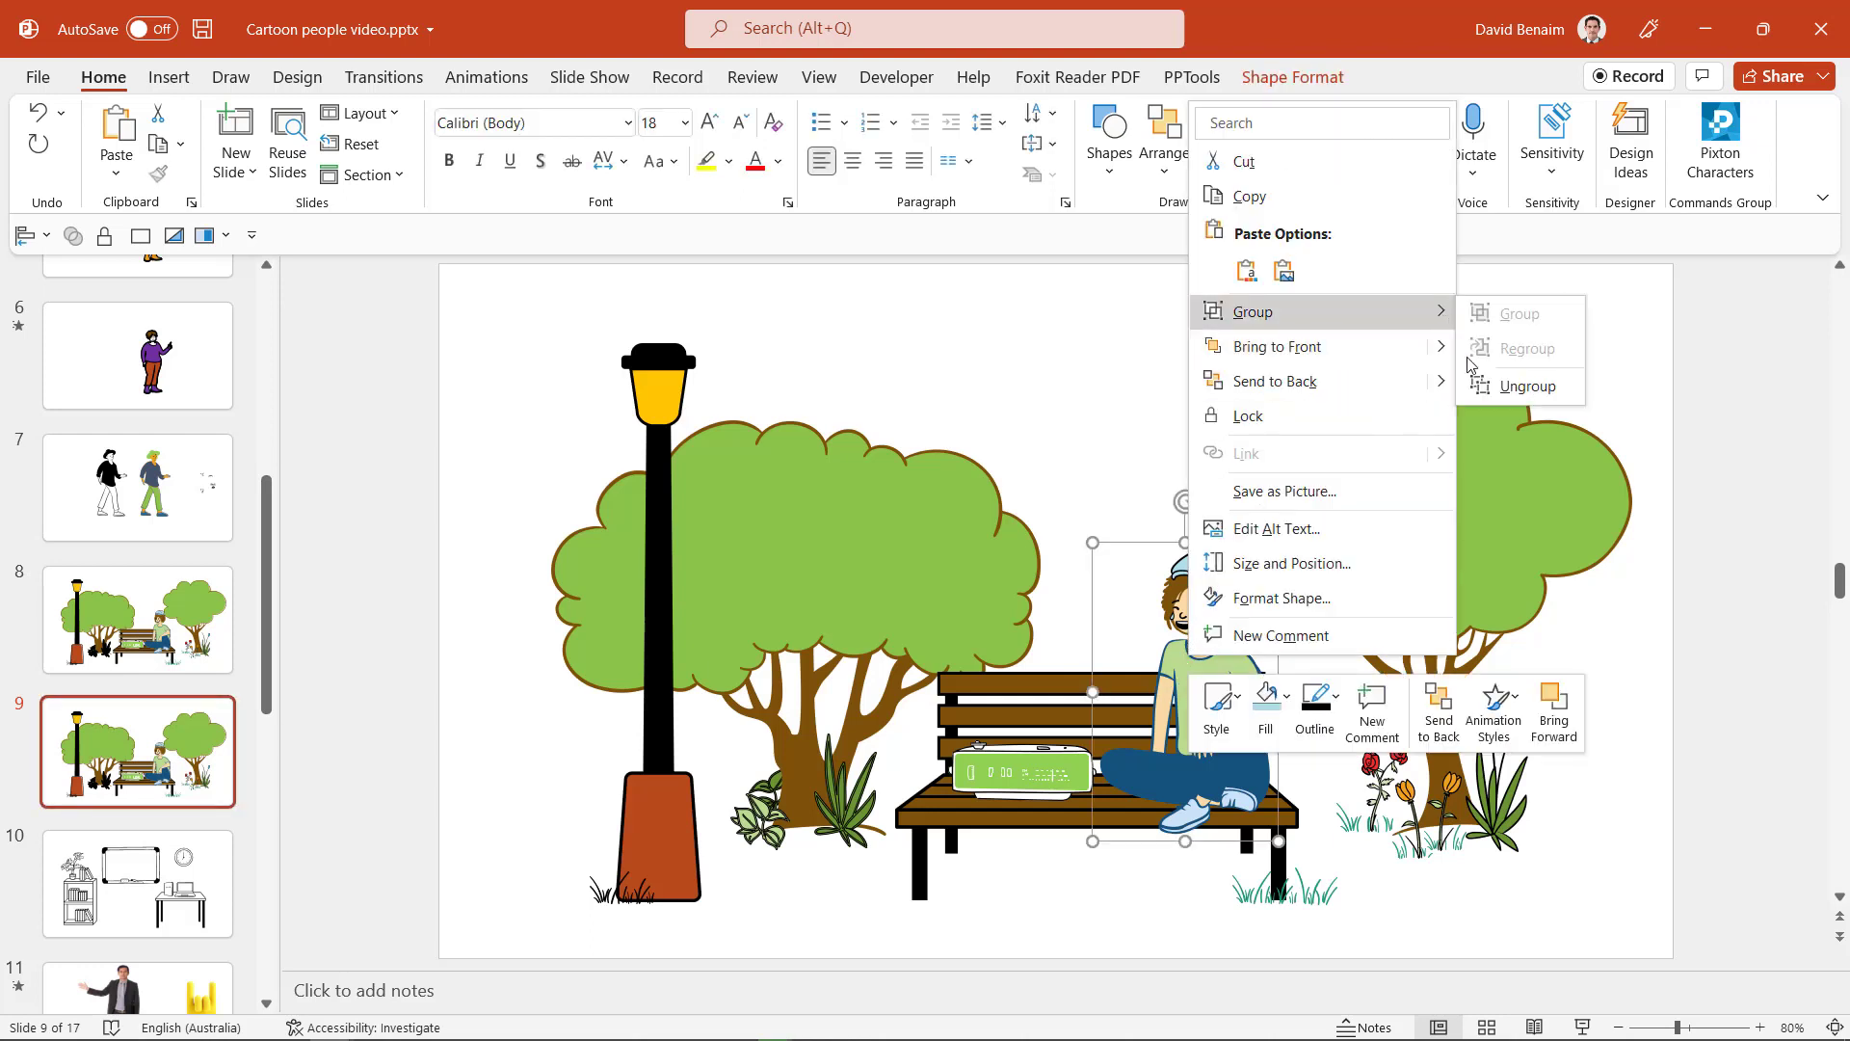
pyautogui.click(1522, 387)
pyautogui.click(1192, 424)
pyautogui.click(1209, 627)
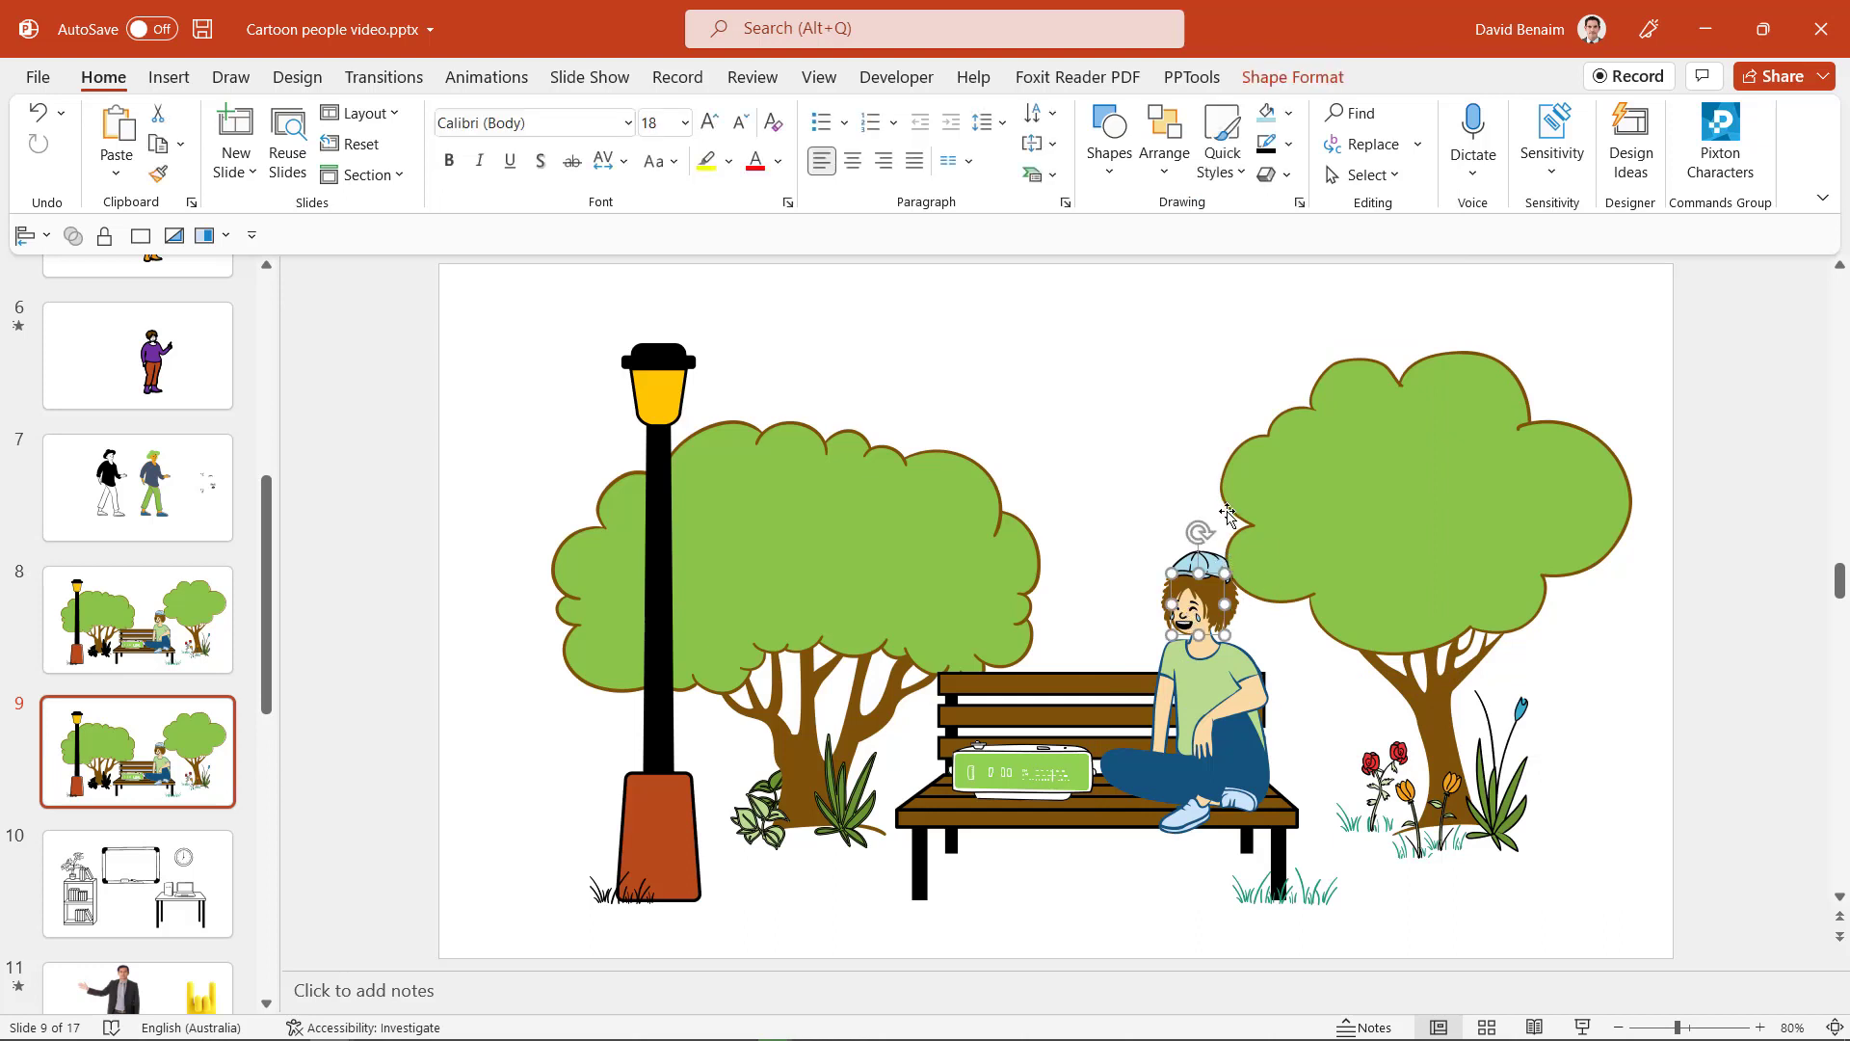
pyautogui.moveTo(1192, 616); pyautogui.dragTo(1216, 629)
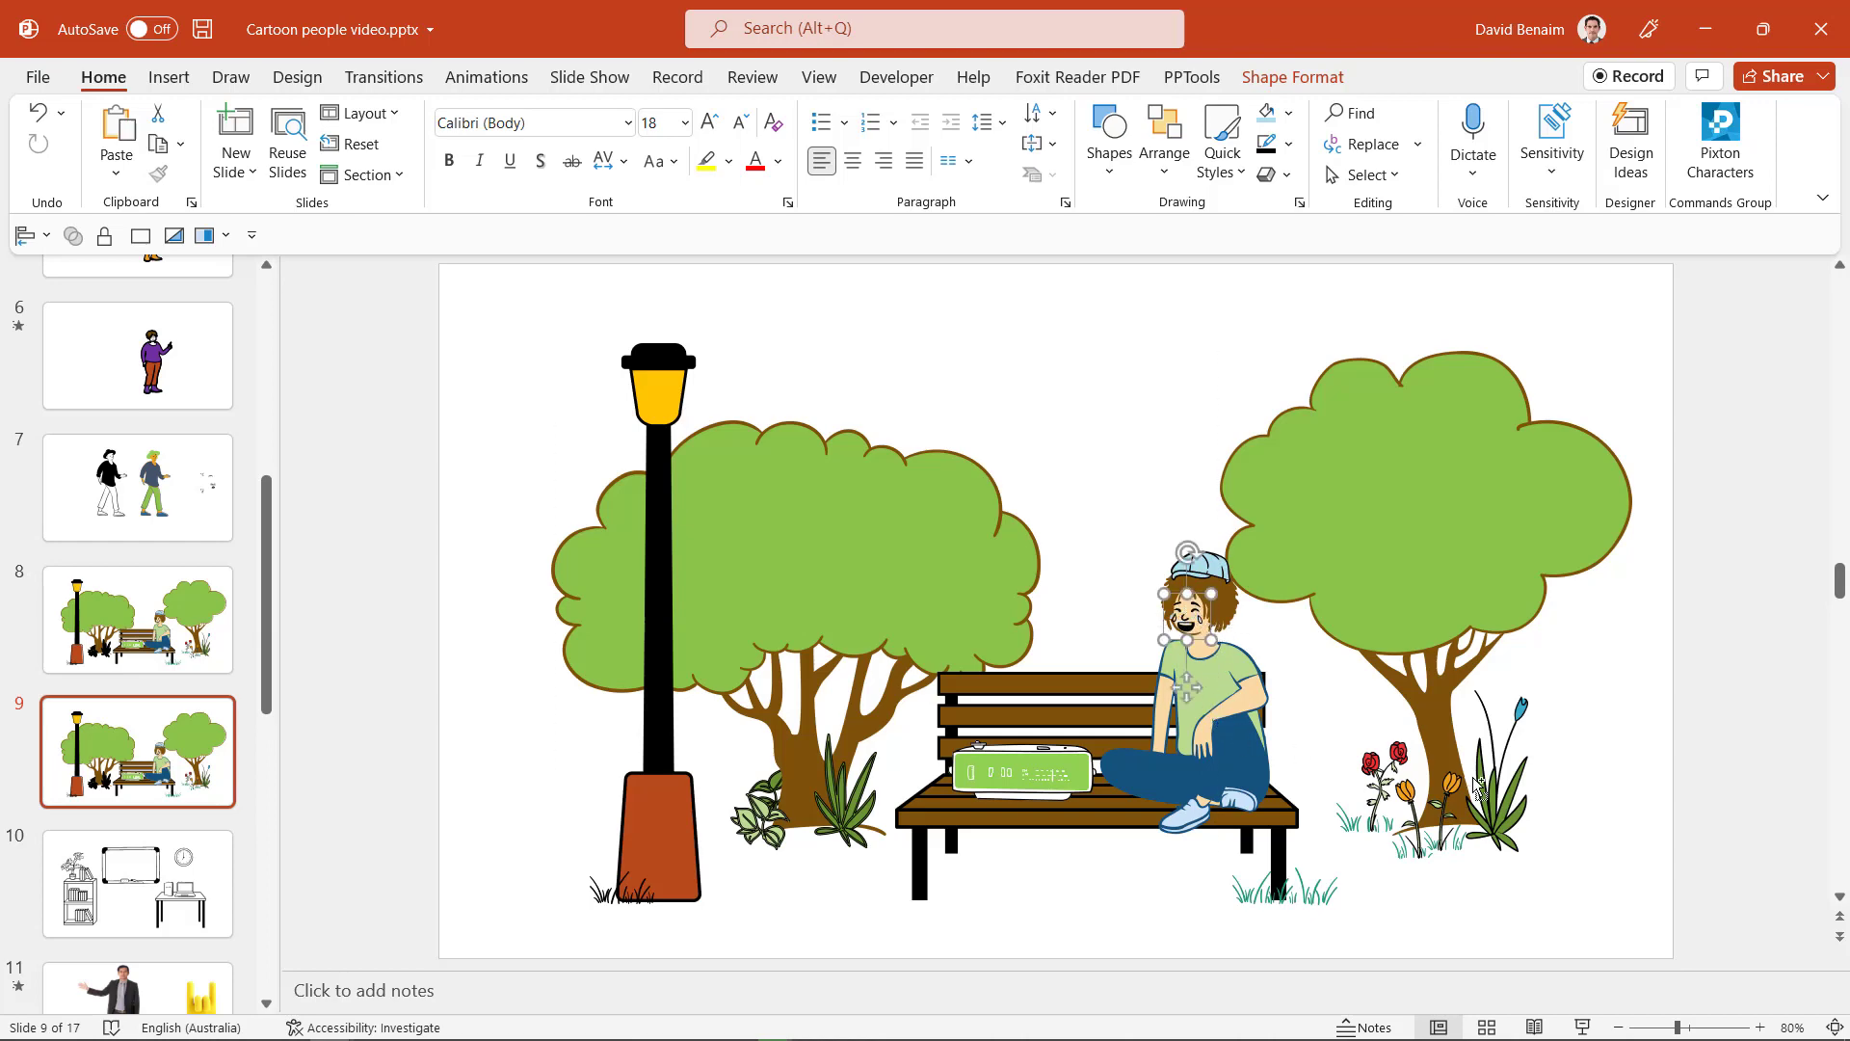
# Step: Zoom in and delete the laughing face piece from the character's head
pyautogui.scroll(7, 1472, 777)
pyautogui.moveTo(1053, 609); pyautogui.dragTo(1017, 609)
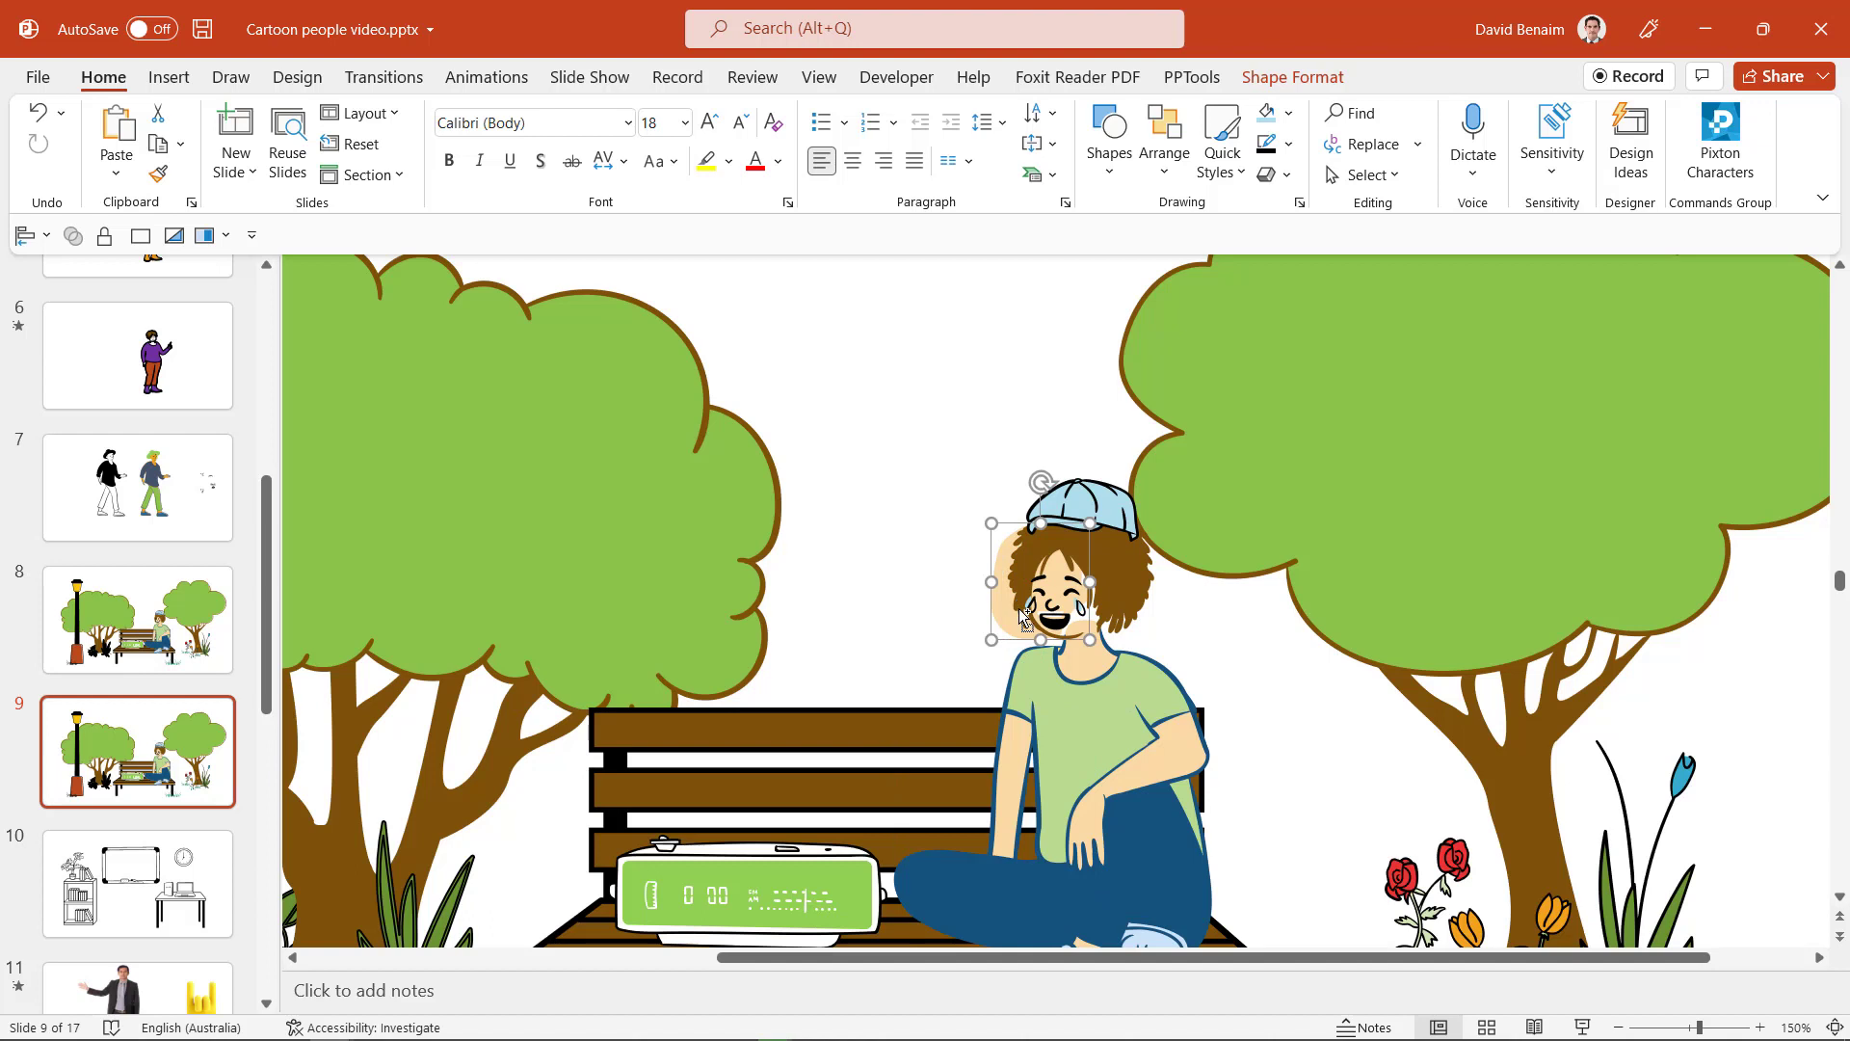
pyautogui.hotkey('ctrl', 'z')
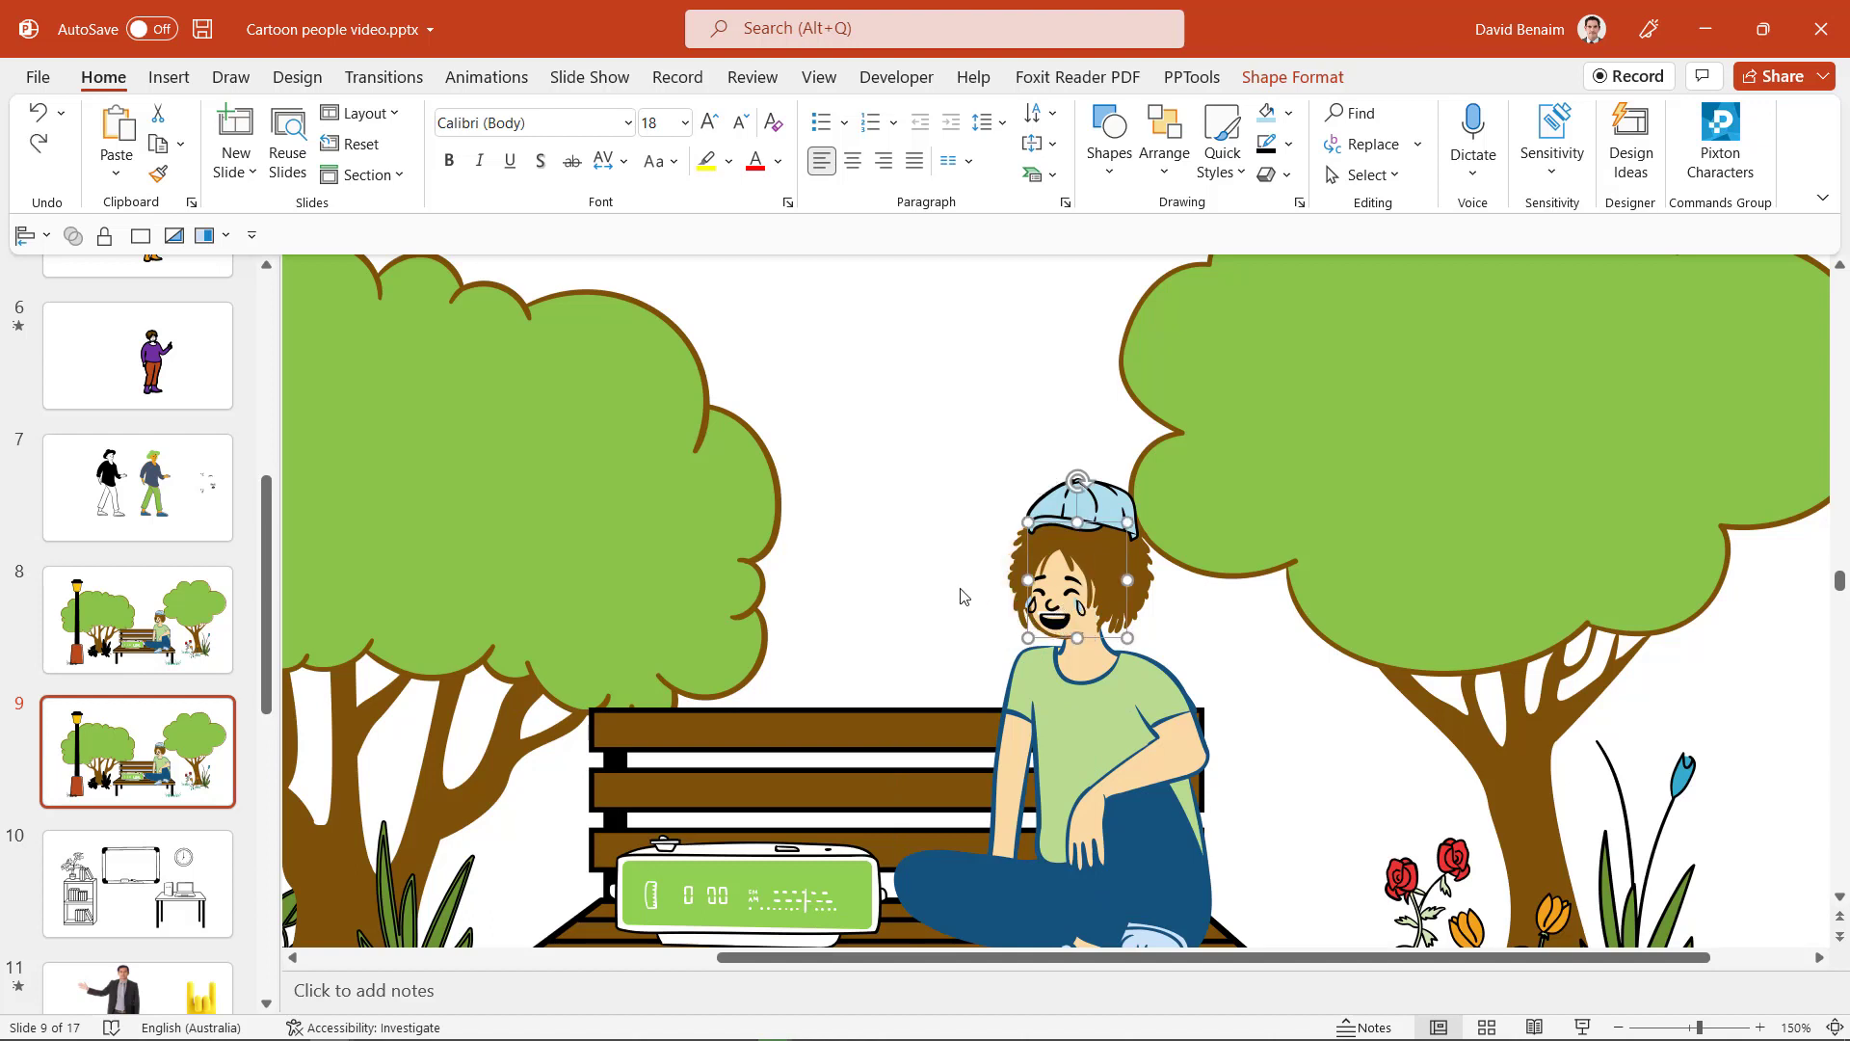
pyautogui.click(1055, 618)
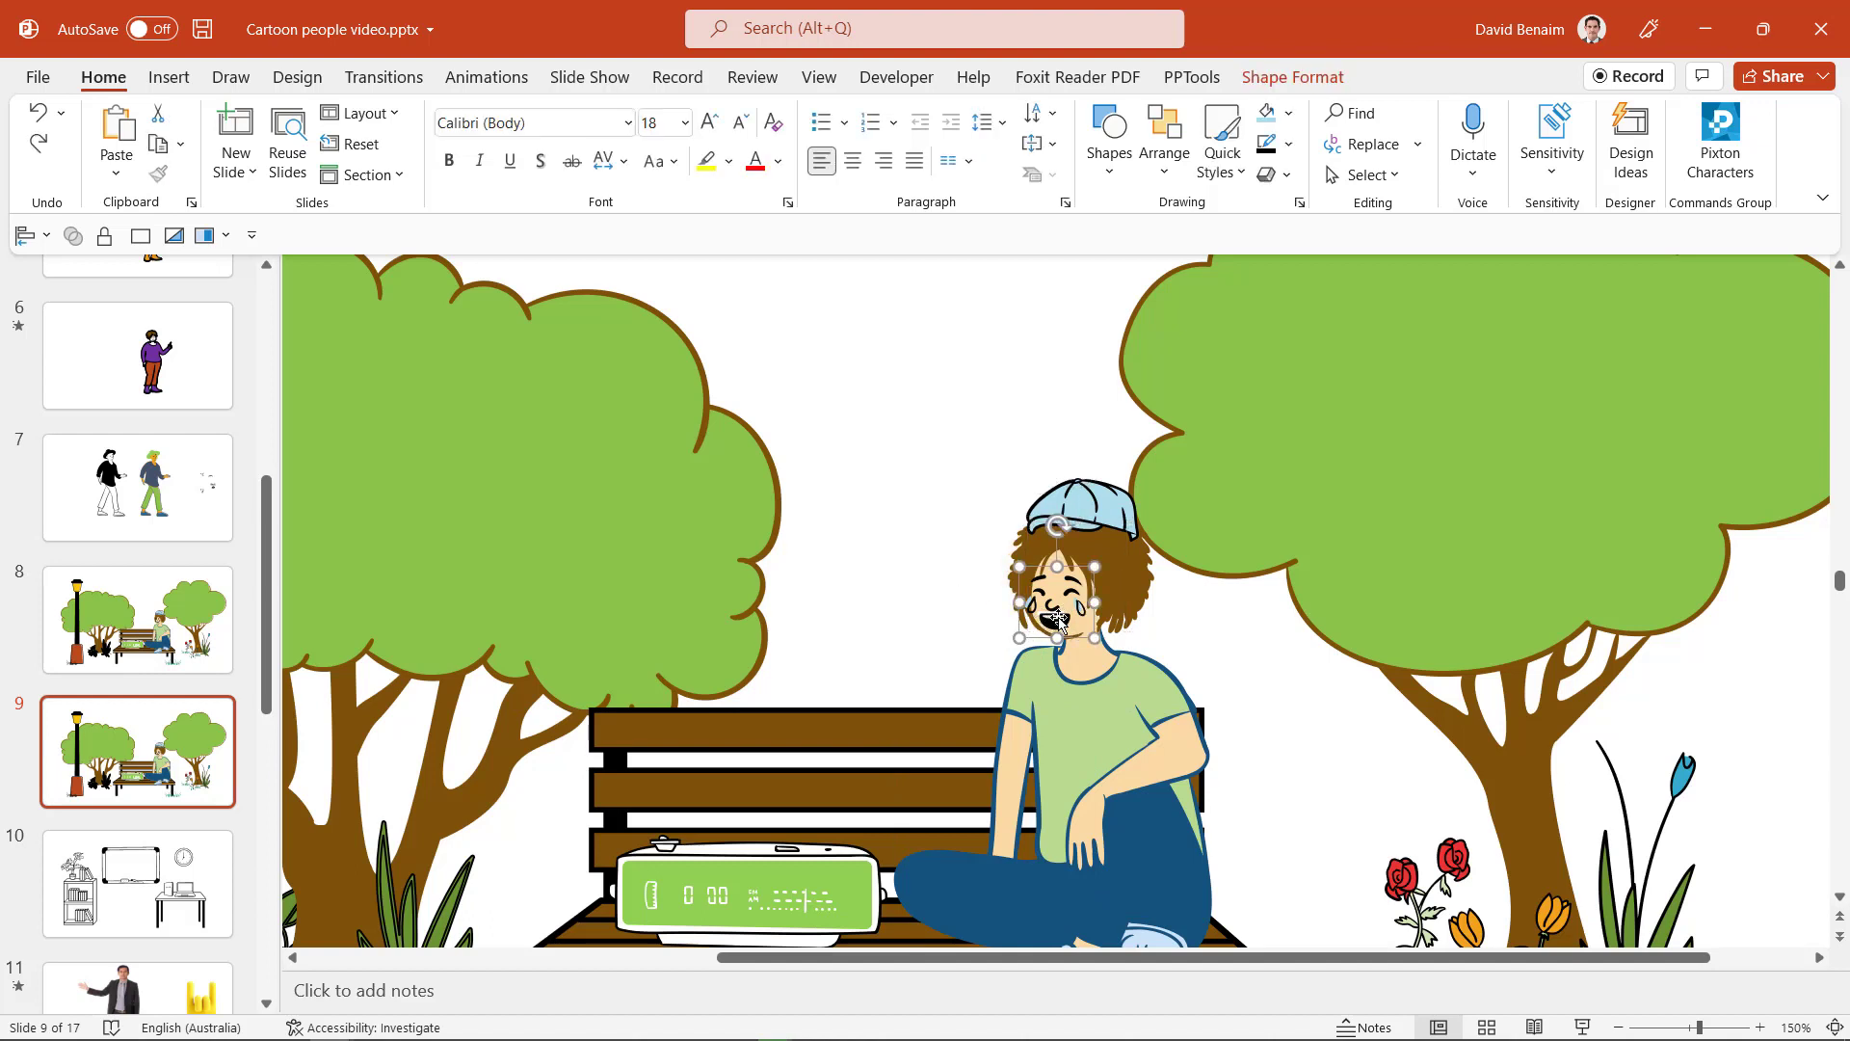
pyautogui.press('Delete')
pyautogui.hotkey('ctrl', 'z')
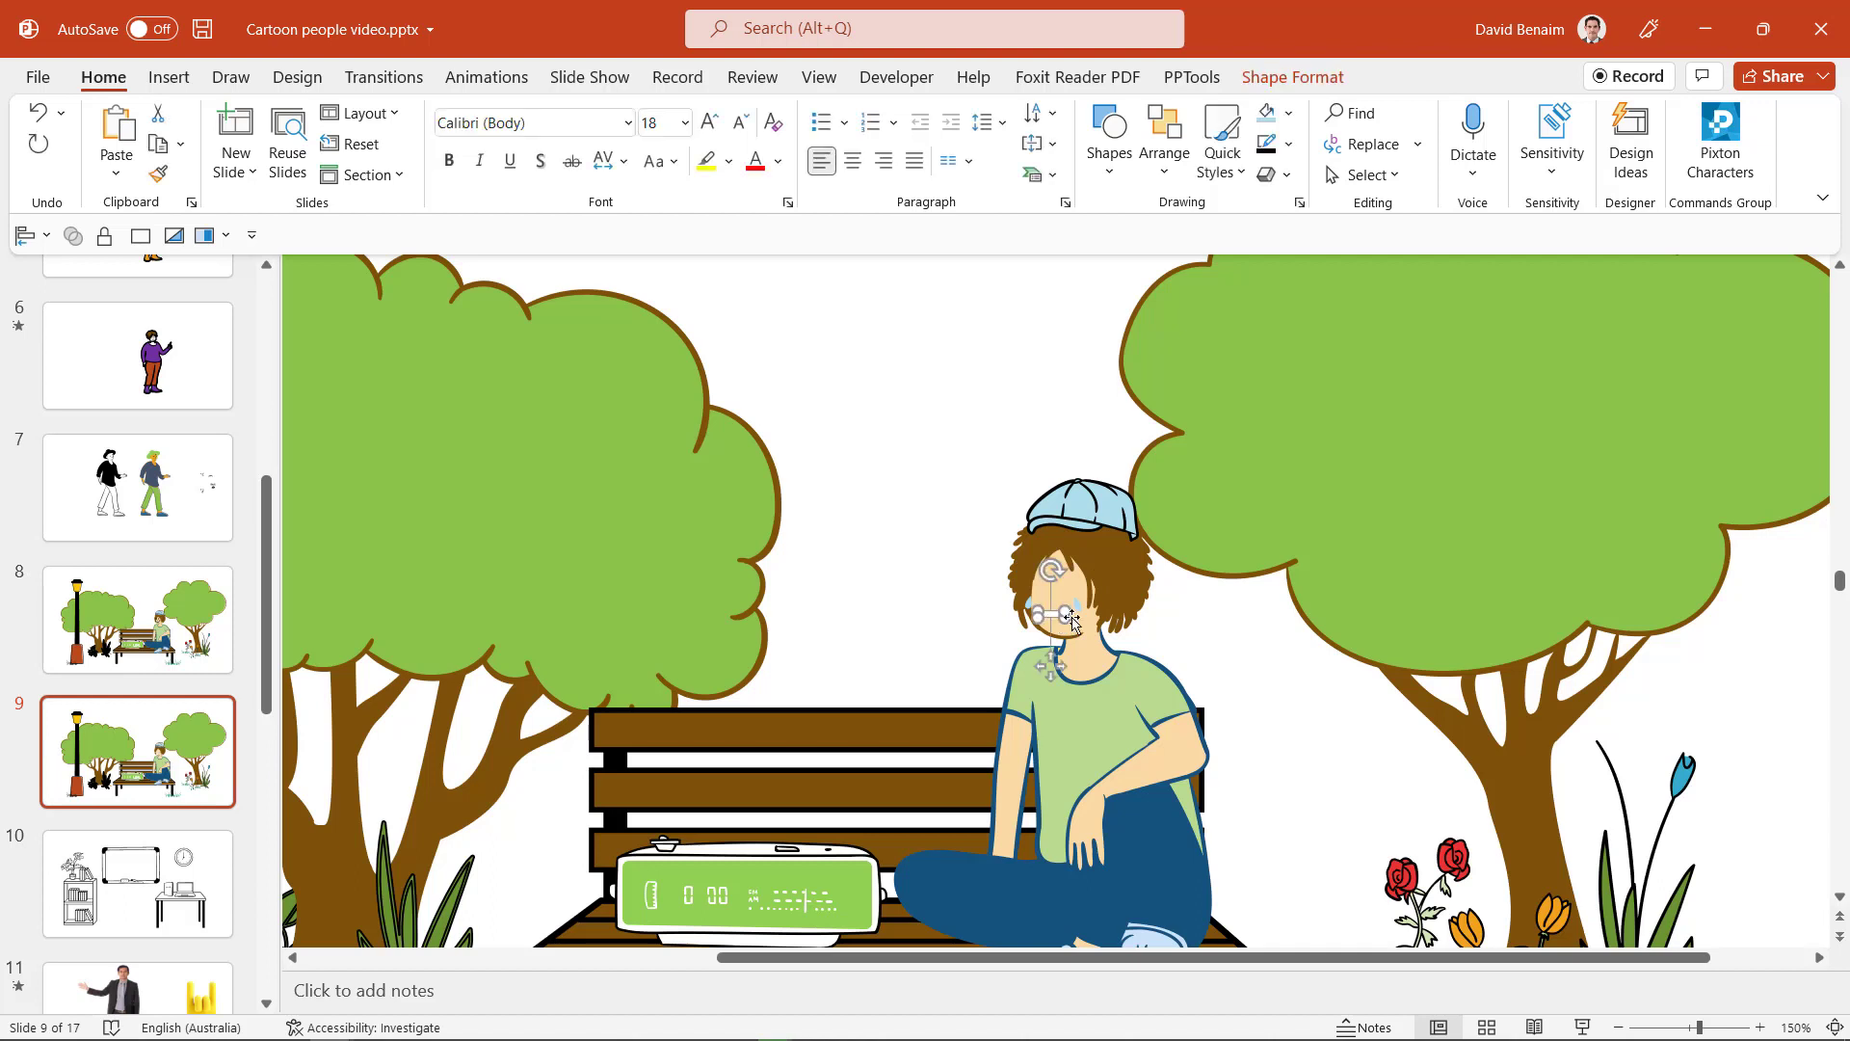
pyautogui.press('Delete')
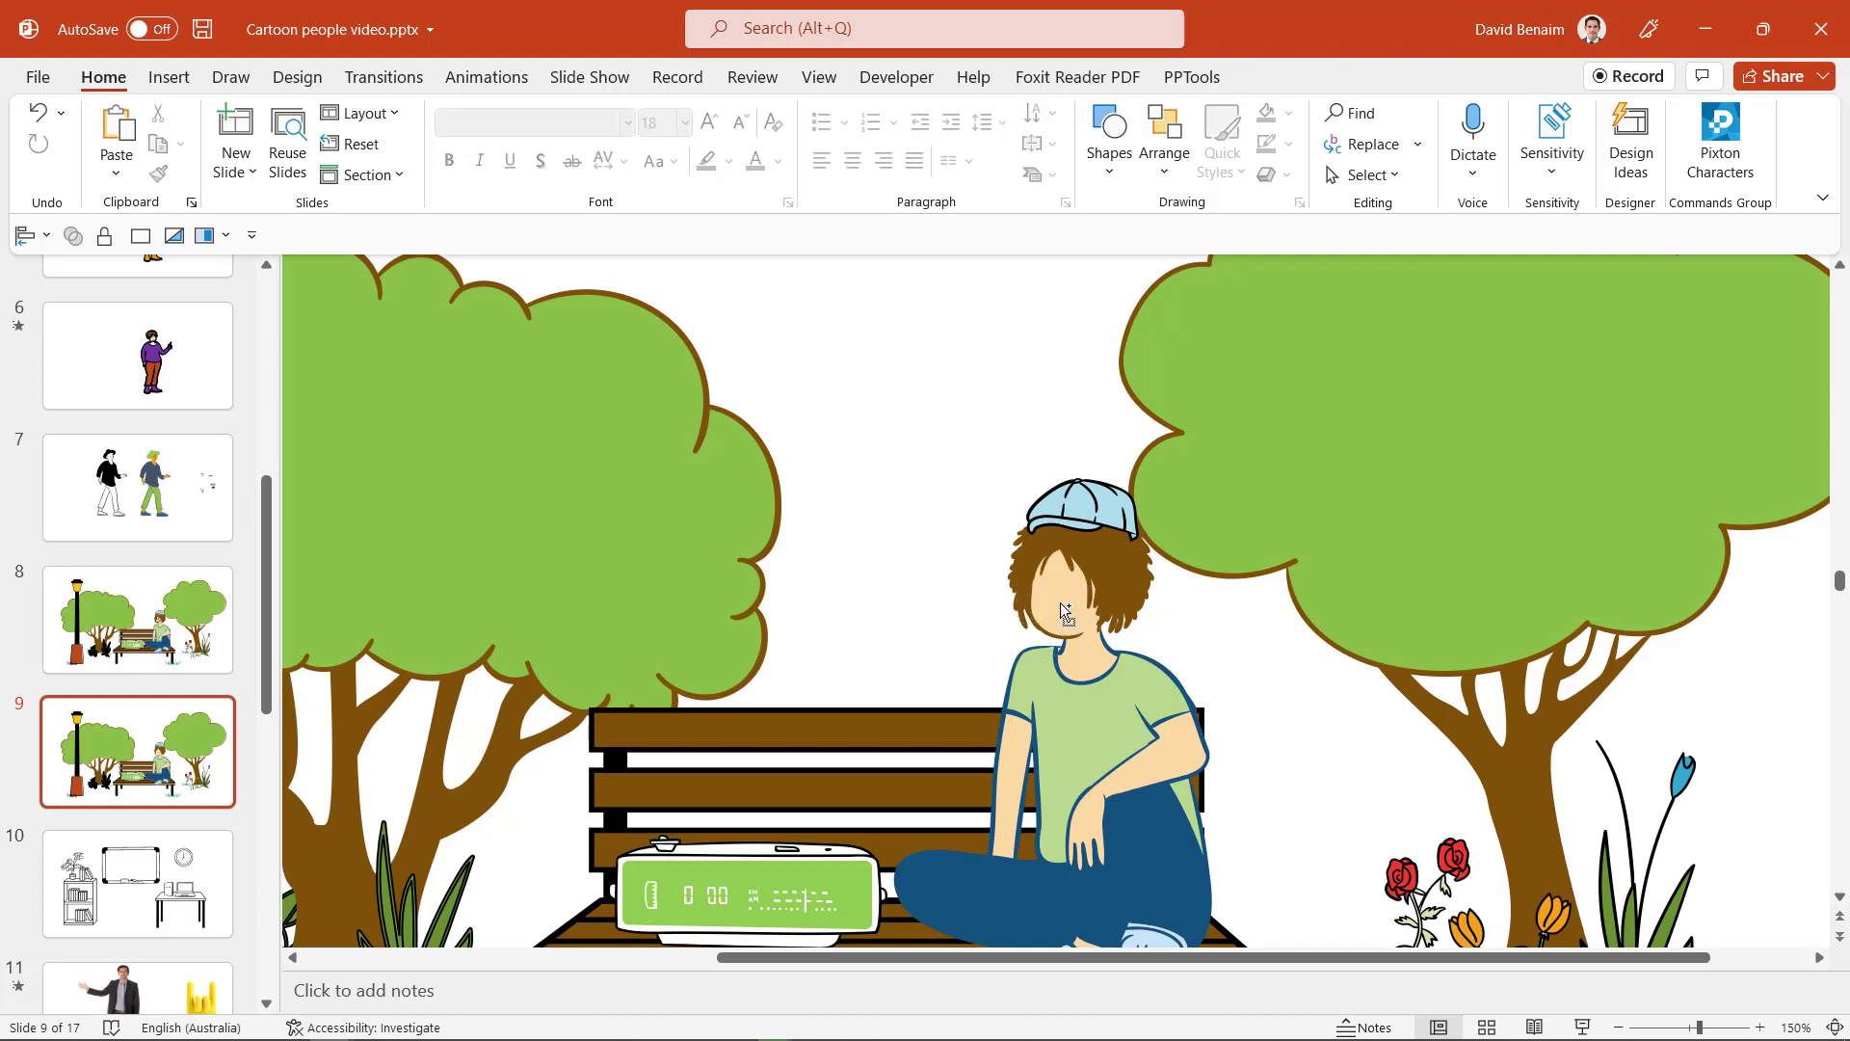
# Step: Move the angry face from slide 7 onto the character's blank face on slide 9
pyautogui.click(192, 521)
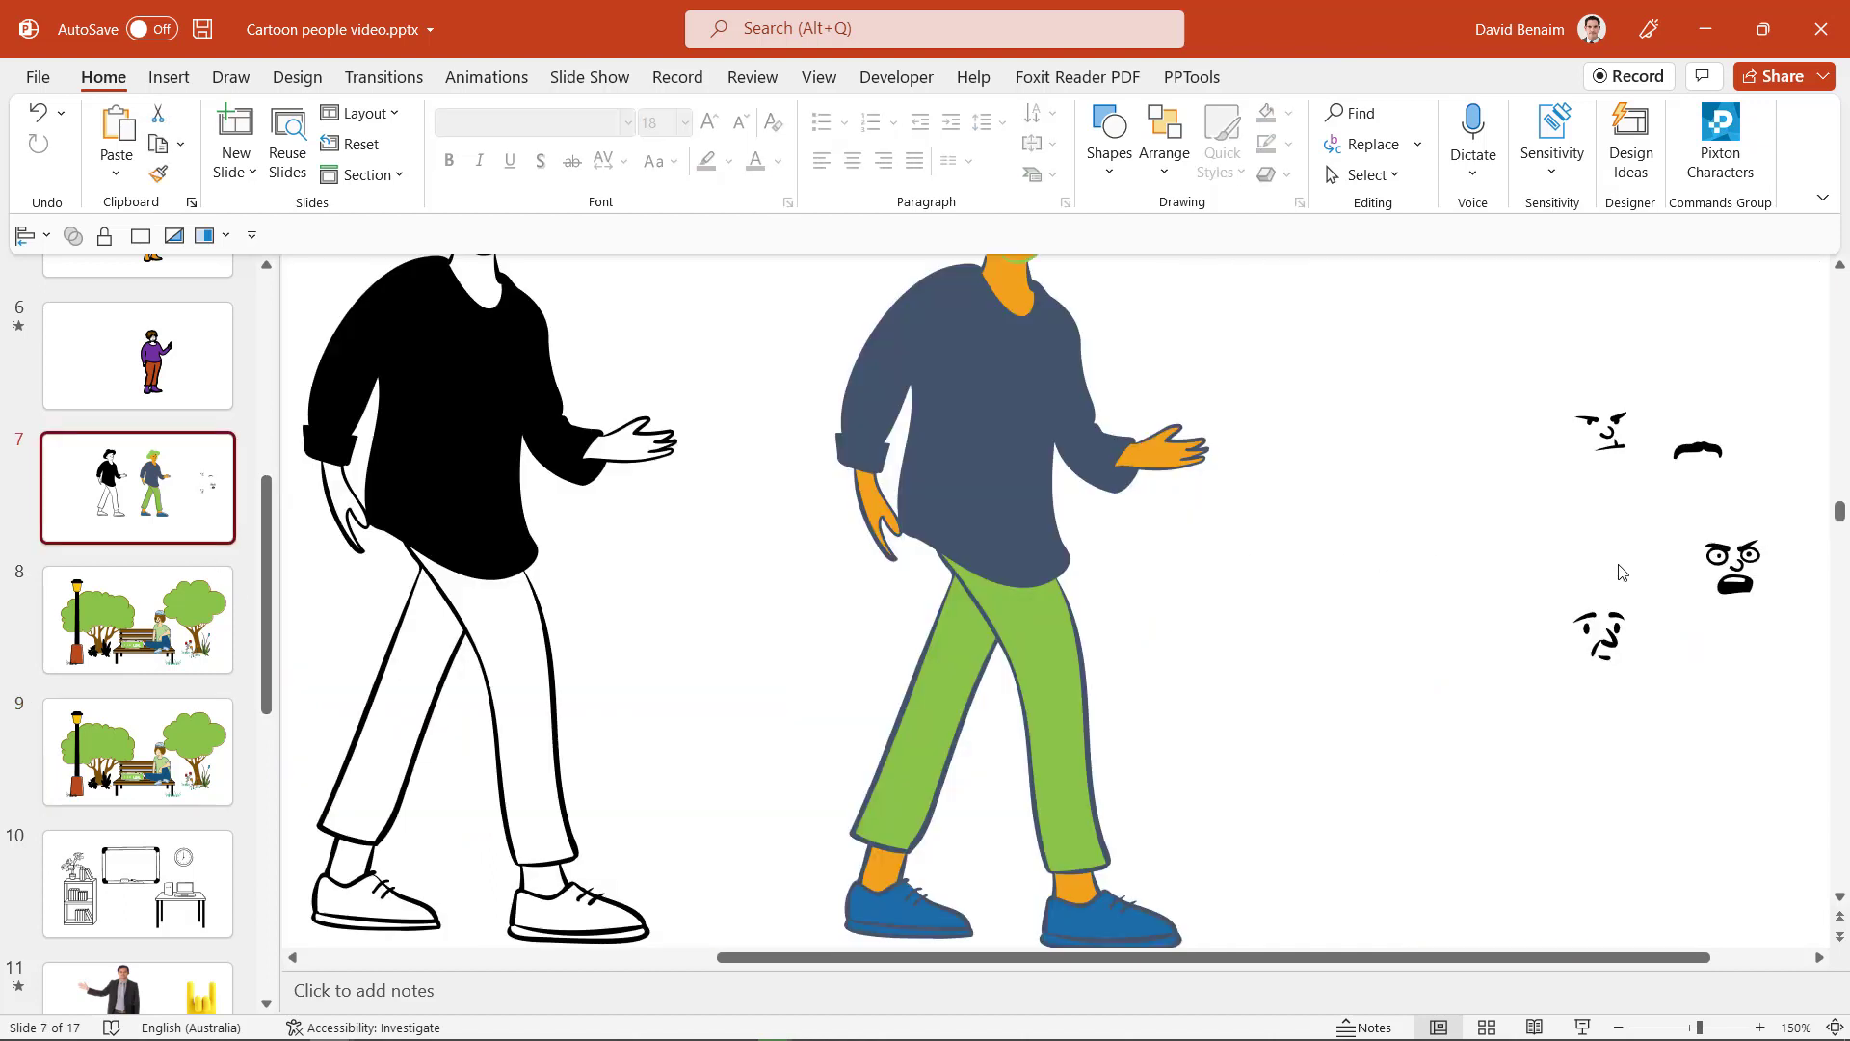
pyautogui.click(1742, 564)
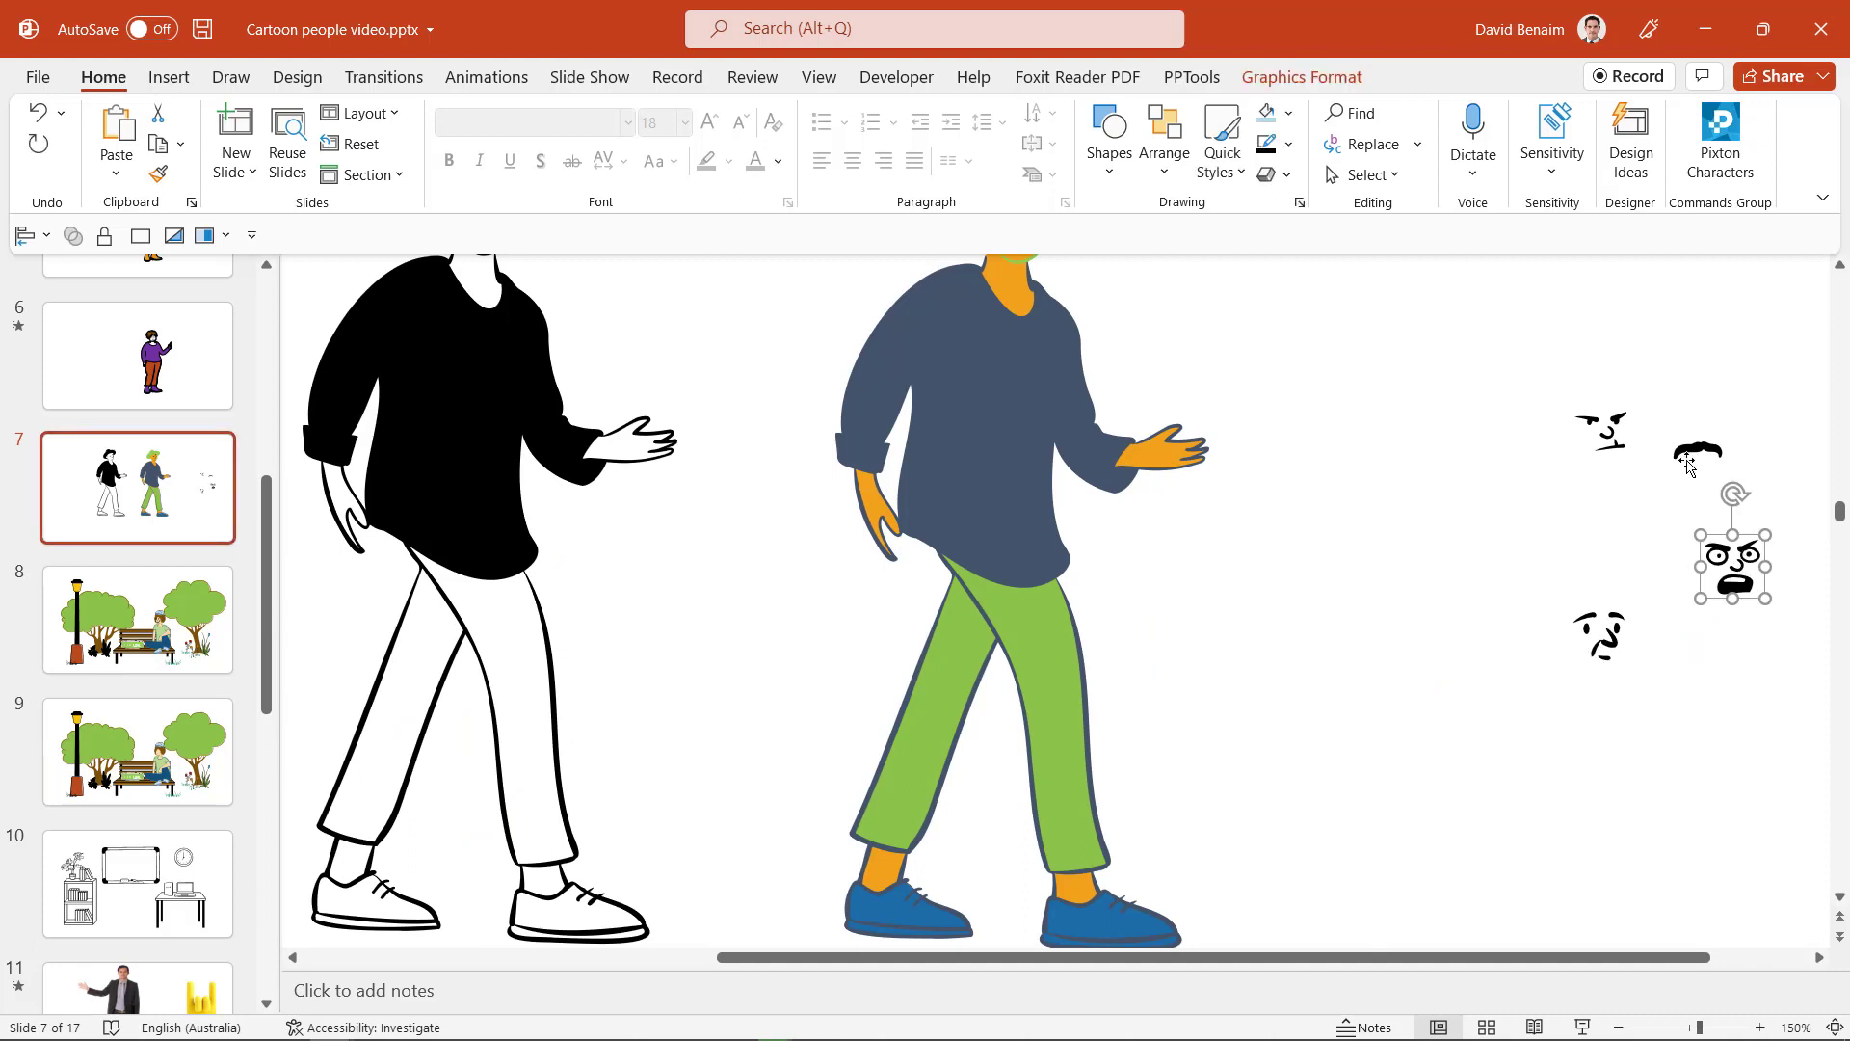
pyautogui.press('Delete')
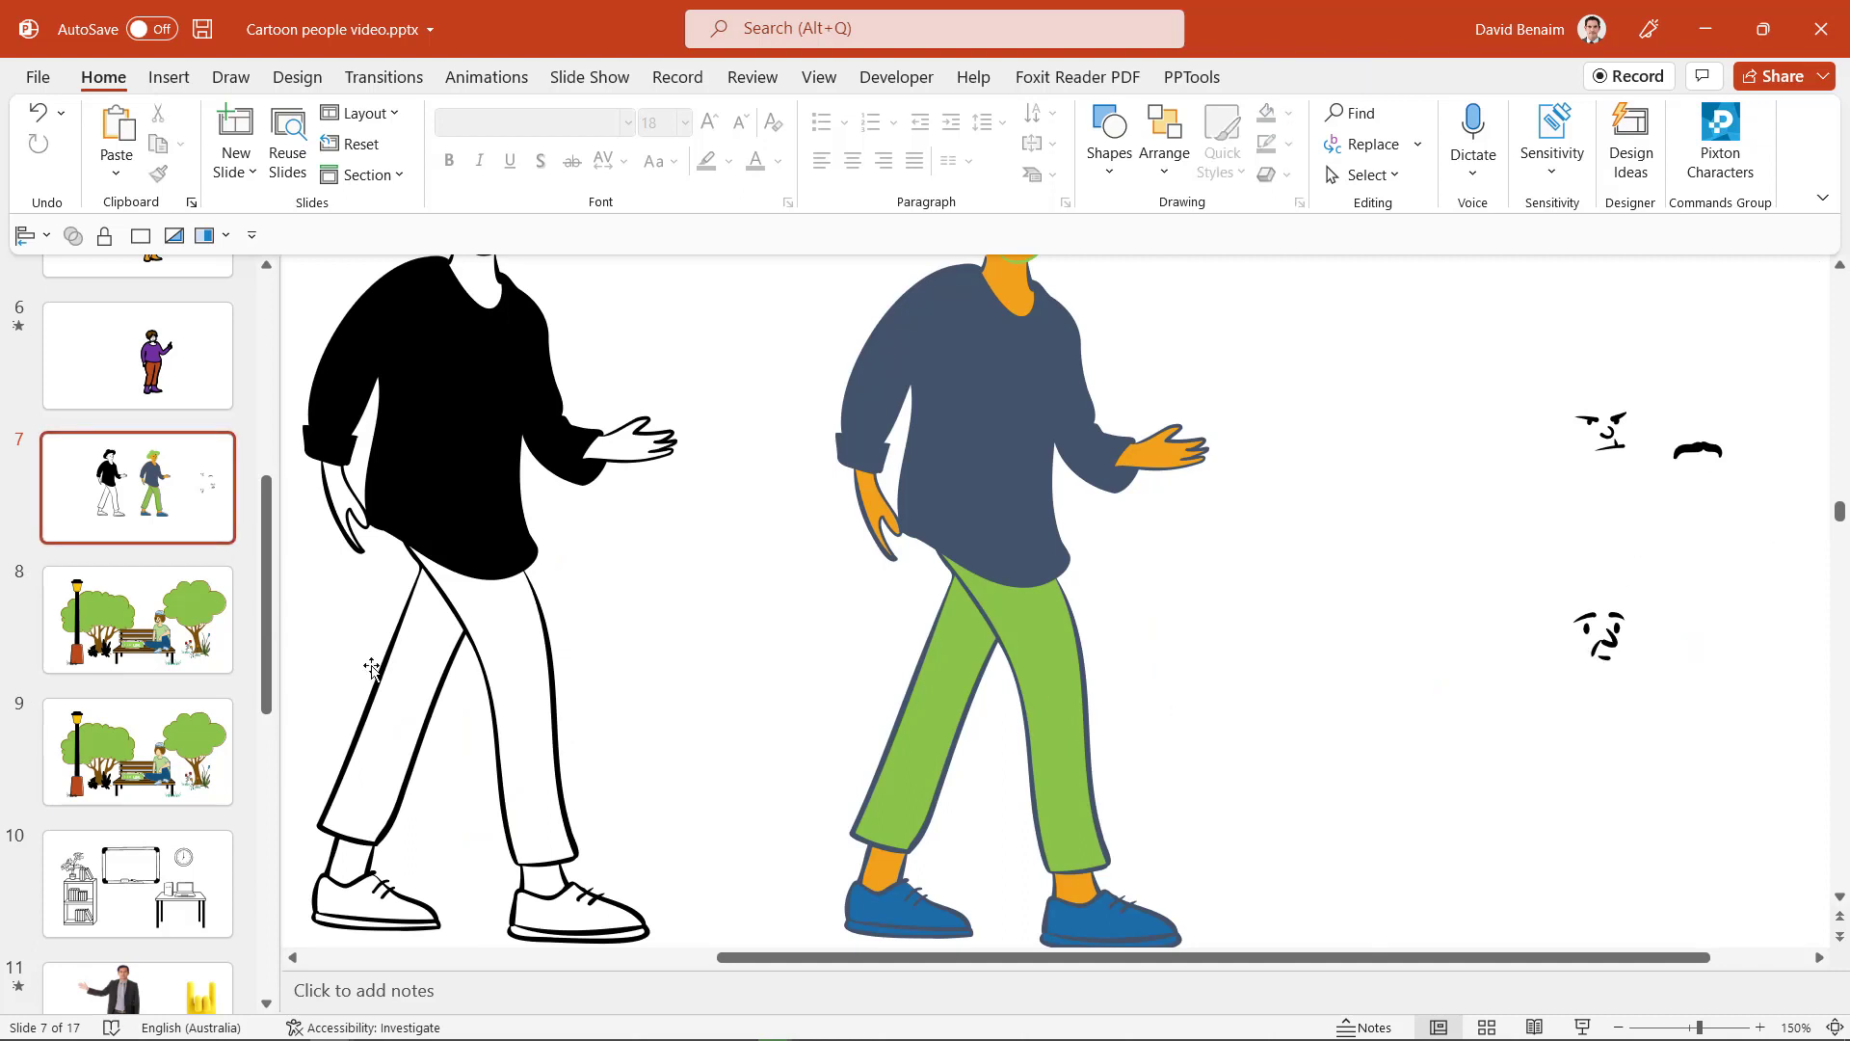
pyautogui.click(189, 757)
pyautogui.hotkey('ctrl', 'v')
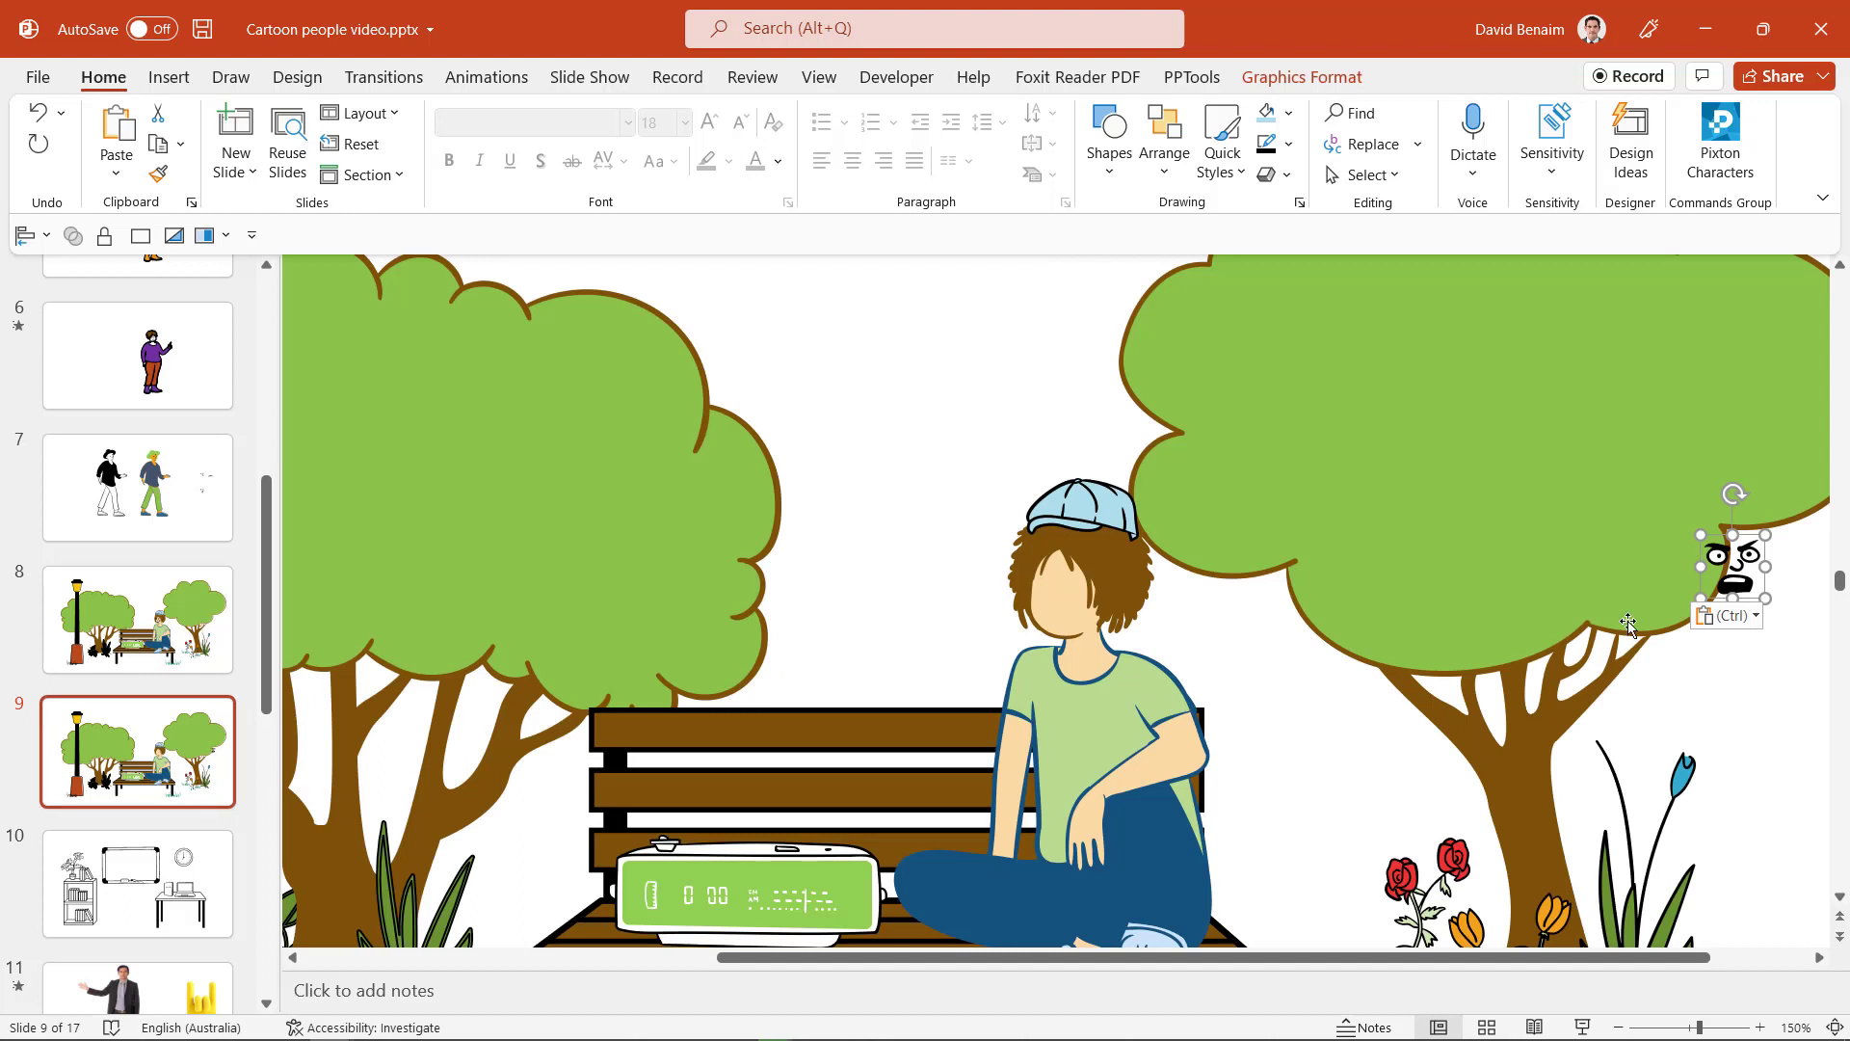
pyautogui.moveTo(1735, 566); pyautogui.dragTo(1063, 598)
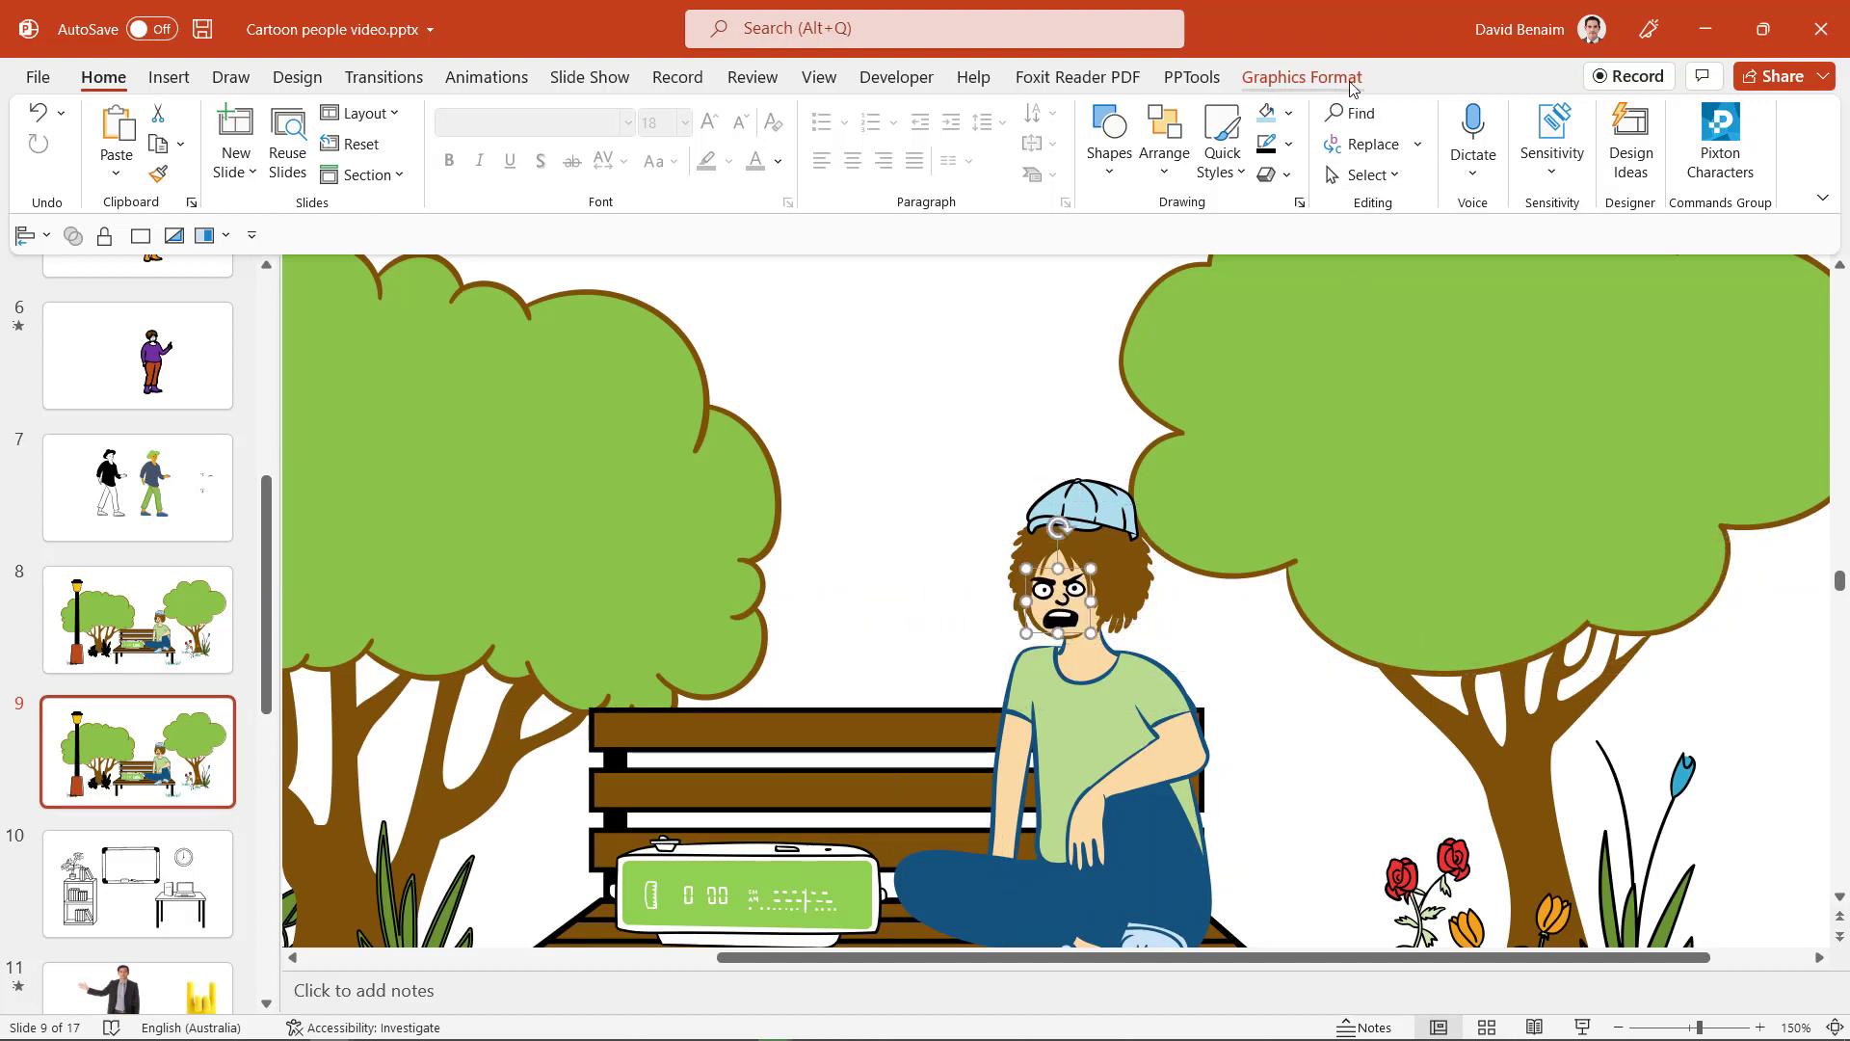
# Step: Flip the angry face horizontally to match the character's direction
pyautogui.click(1302, 77)
pyautogui.click(1271, 144)
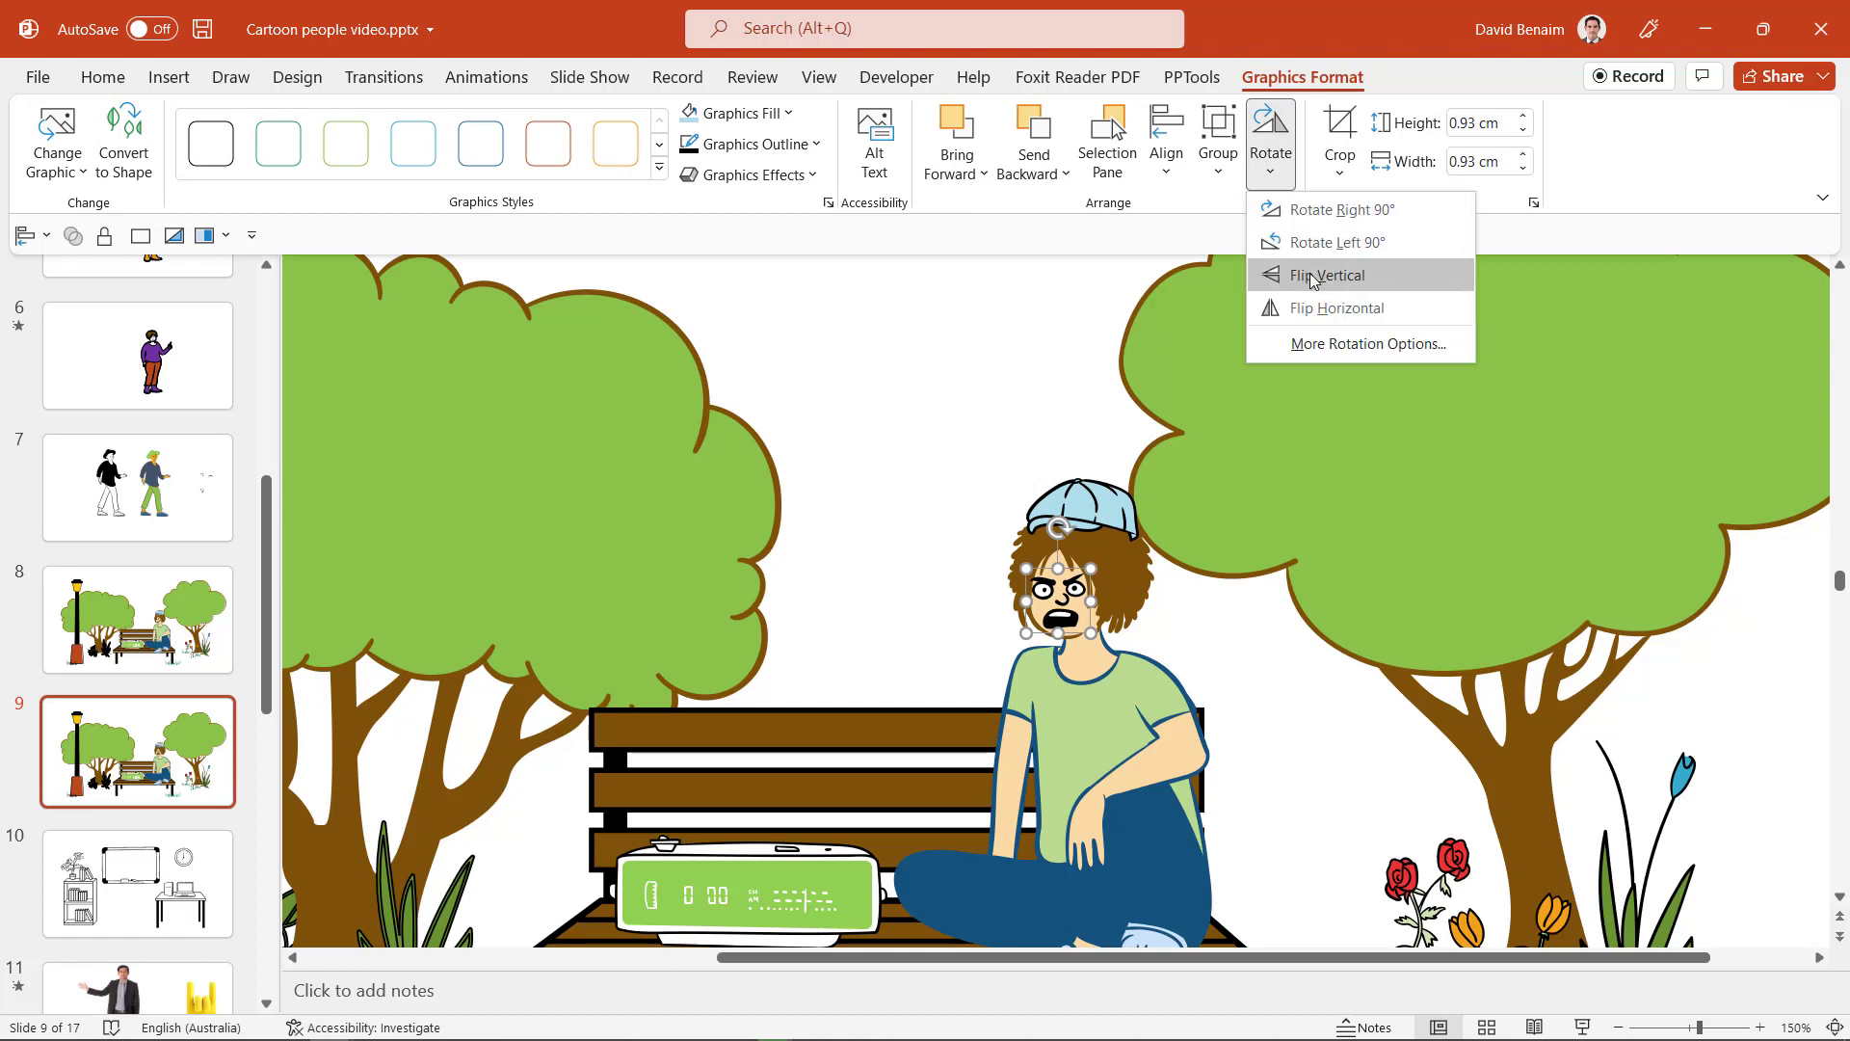
pyautogui.click(1337, 309)
pyautogui.keyDown('ctrl'); pyautogui.scroll(-4, 1264, 552); pyautogui.keyUp('ctrl')
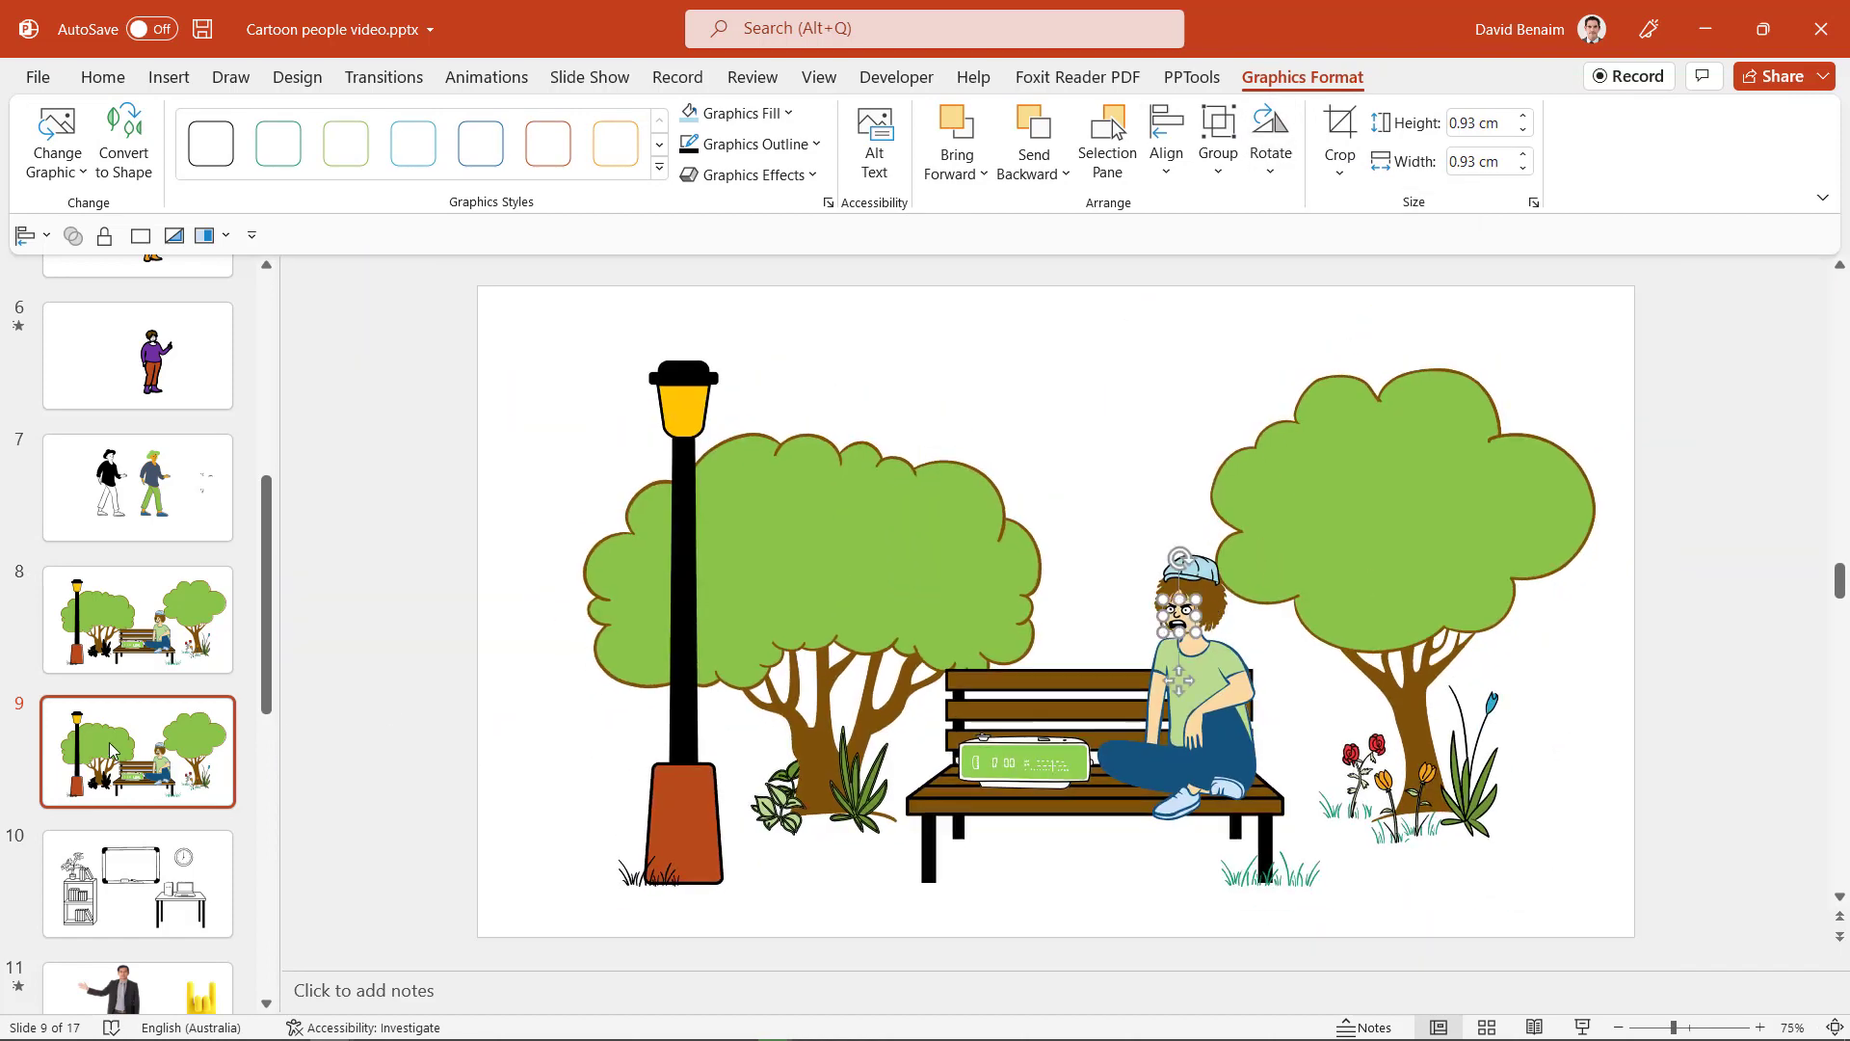
pyautogui.click(106, 624)
# Step: Return to slide 9 and apply the Morph transition to it
pyautogui.press('Down')
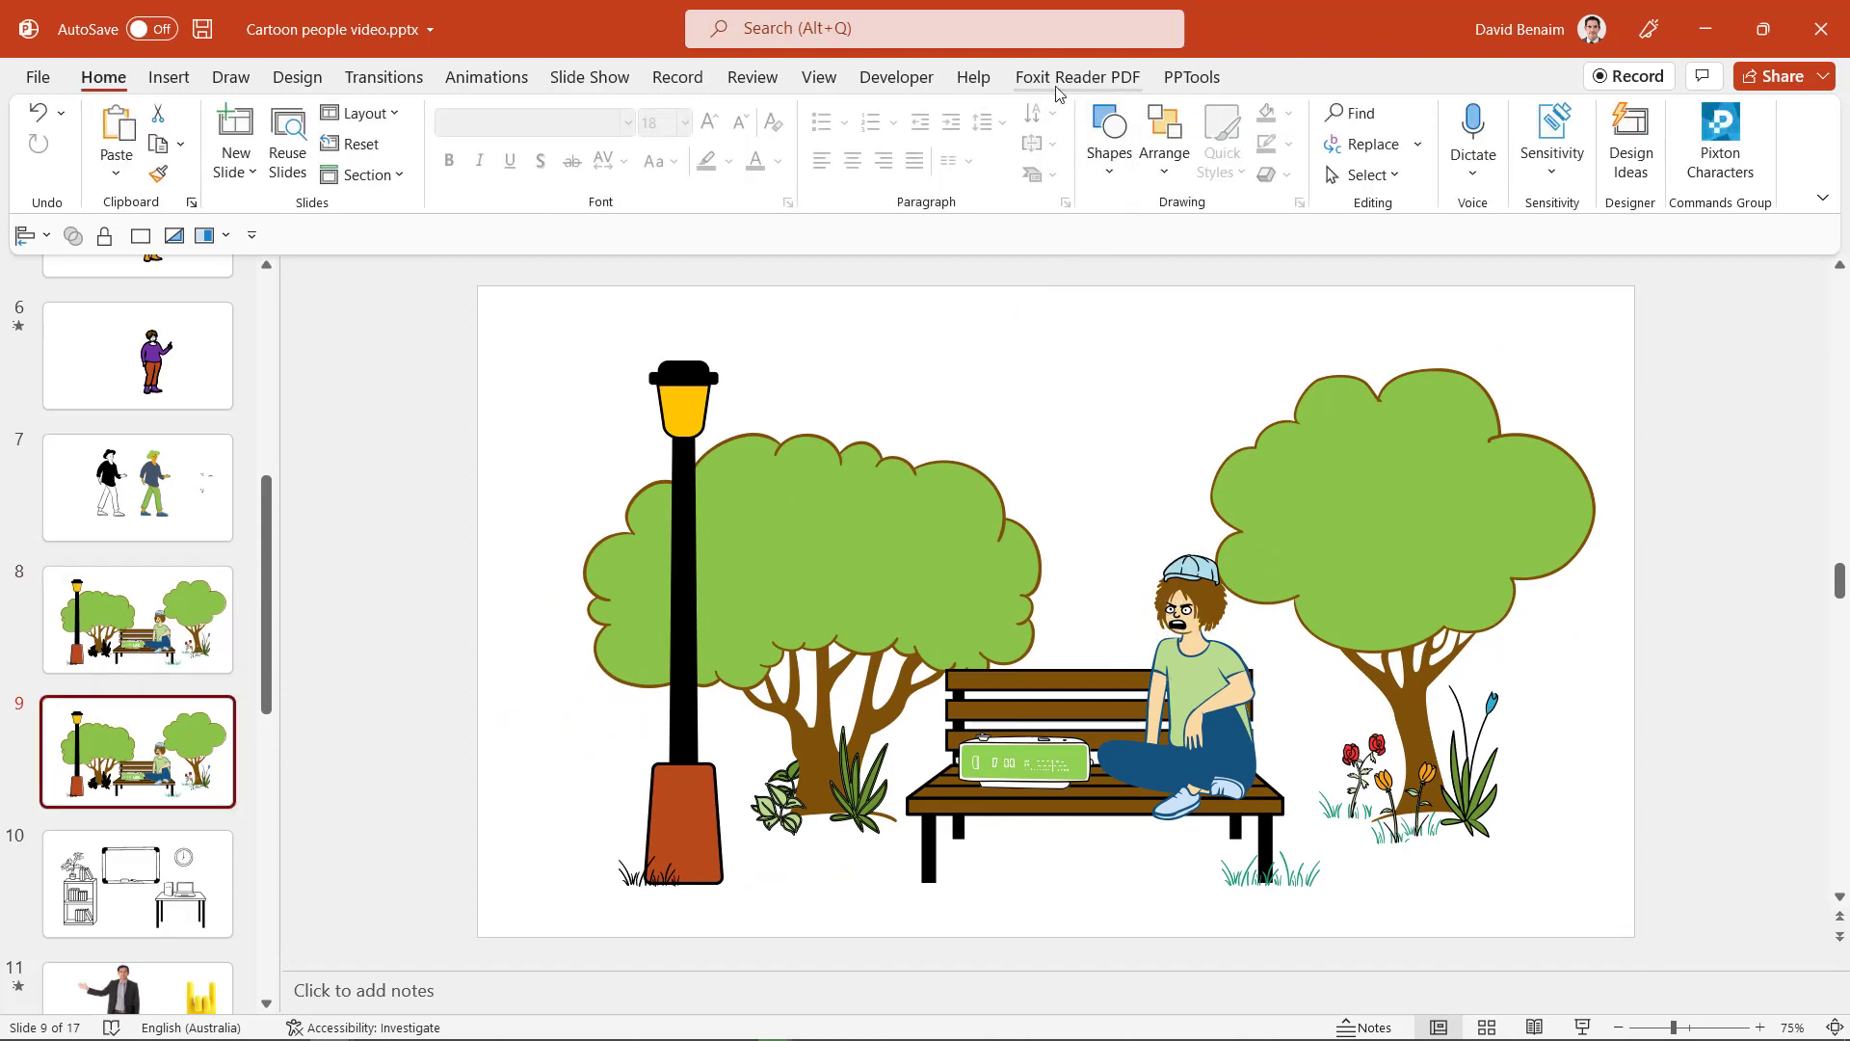
pyautogui.click(383, 77)
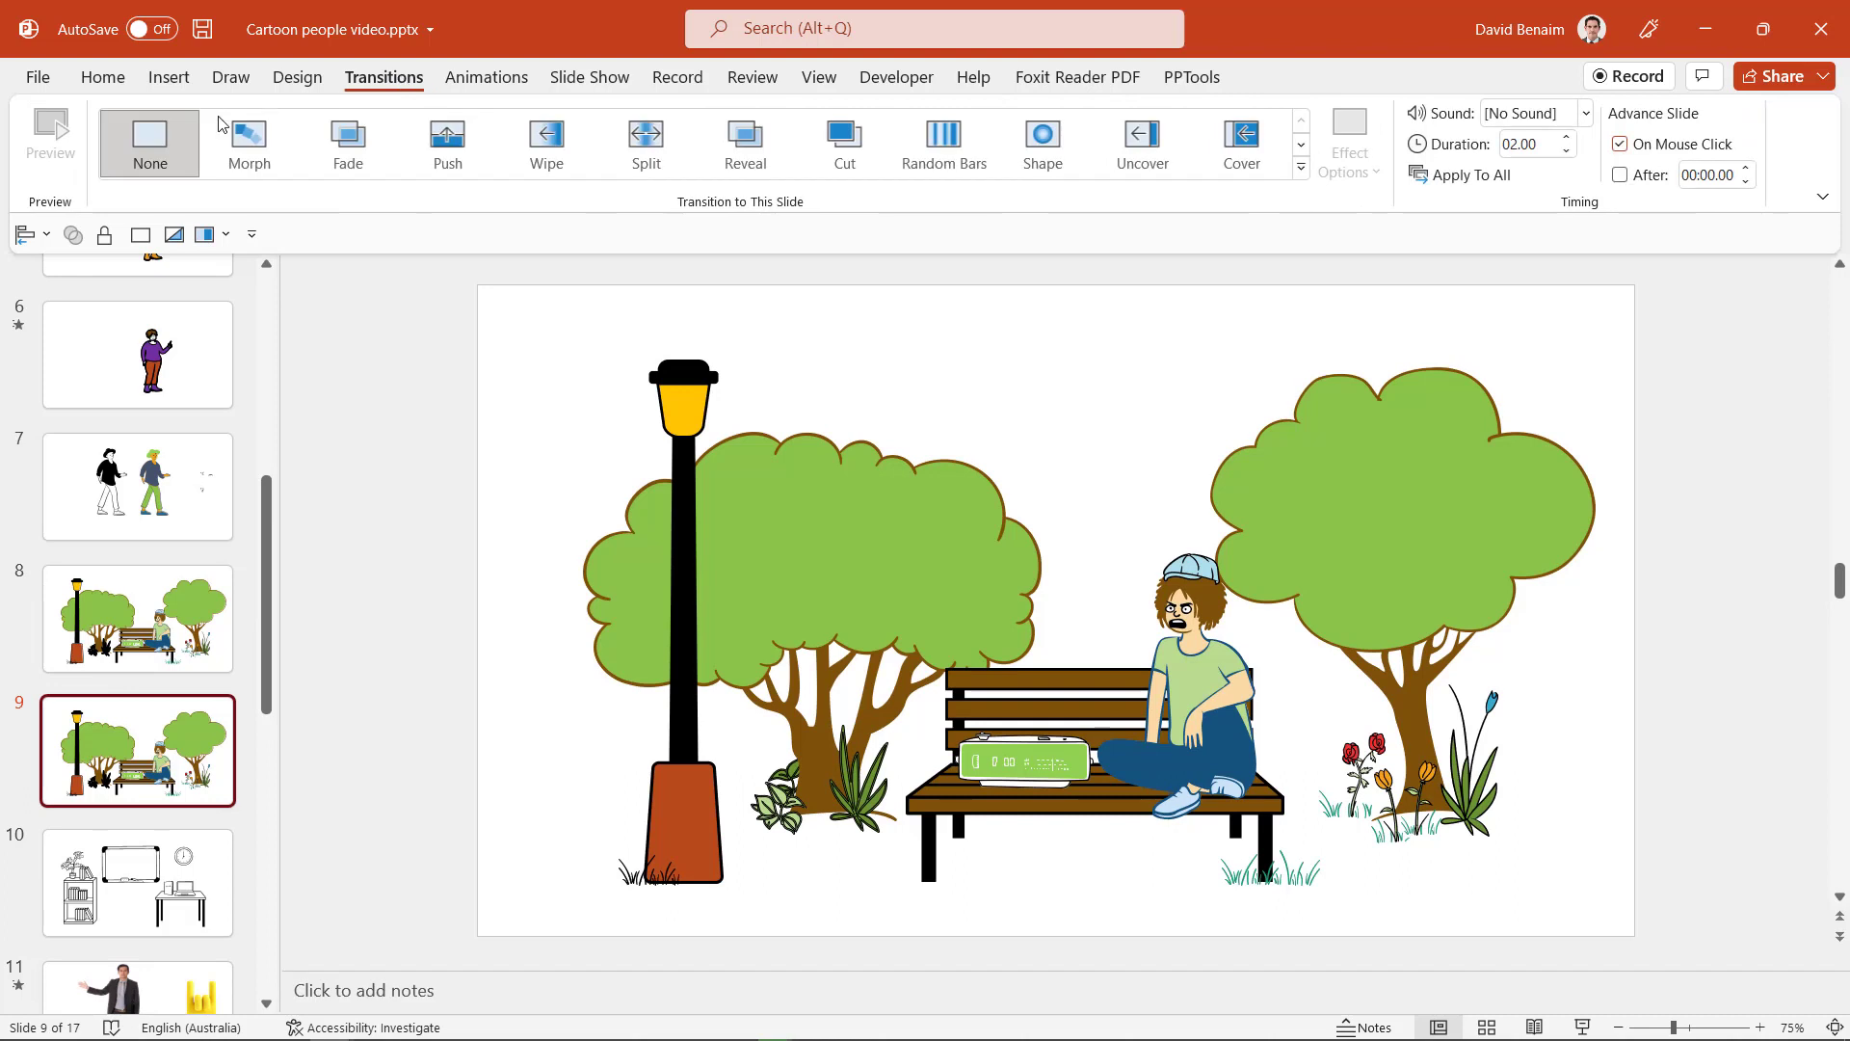
pyautogui.click(247, 144)
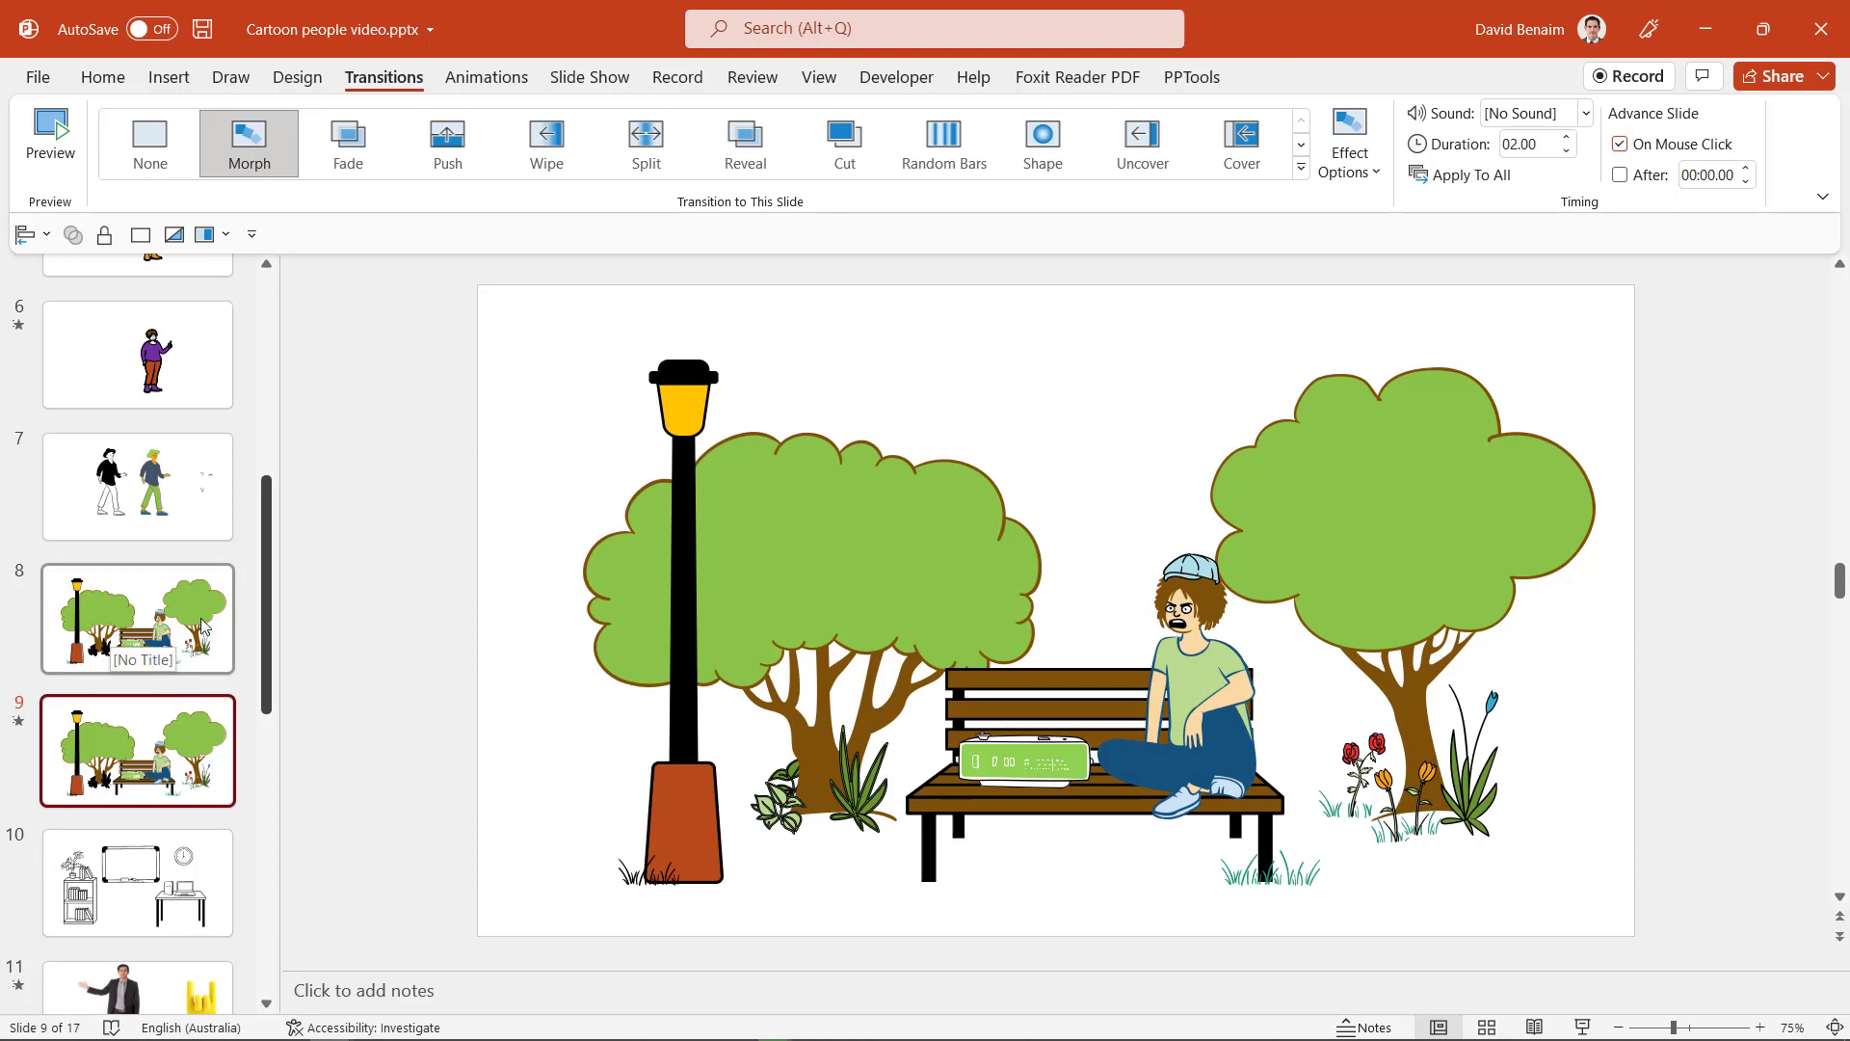
pyautogui.scroll(3, 111, 602)
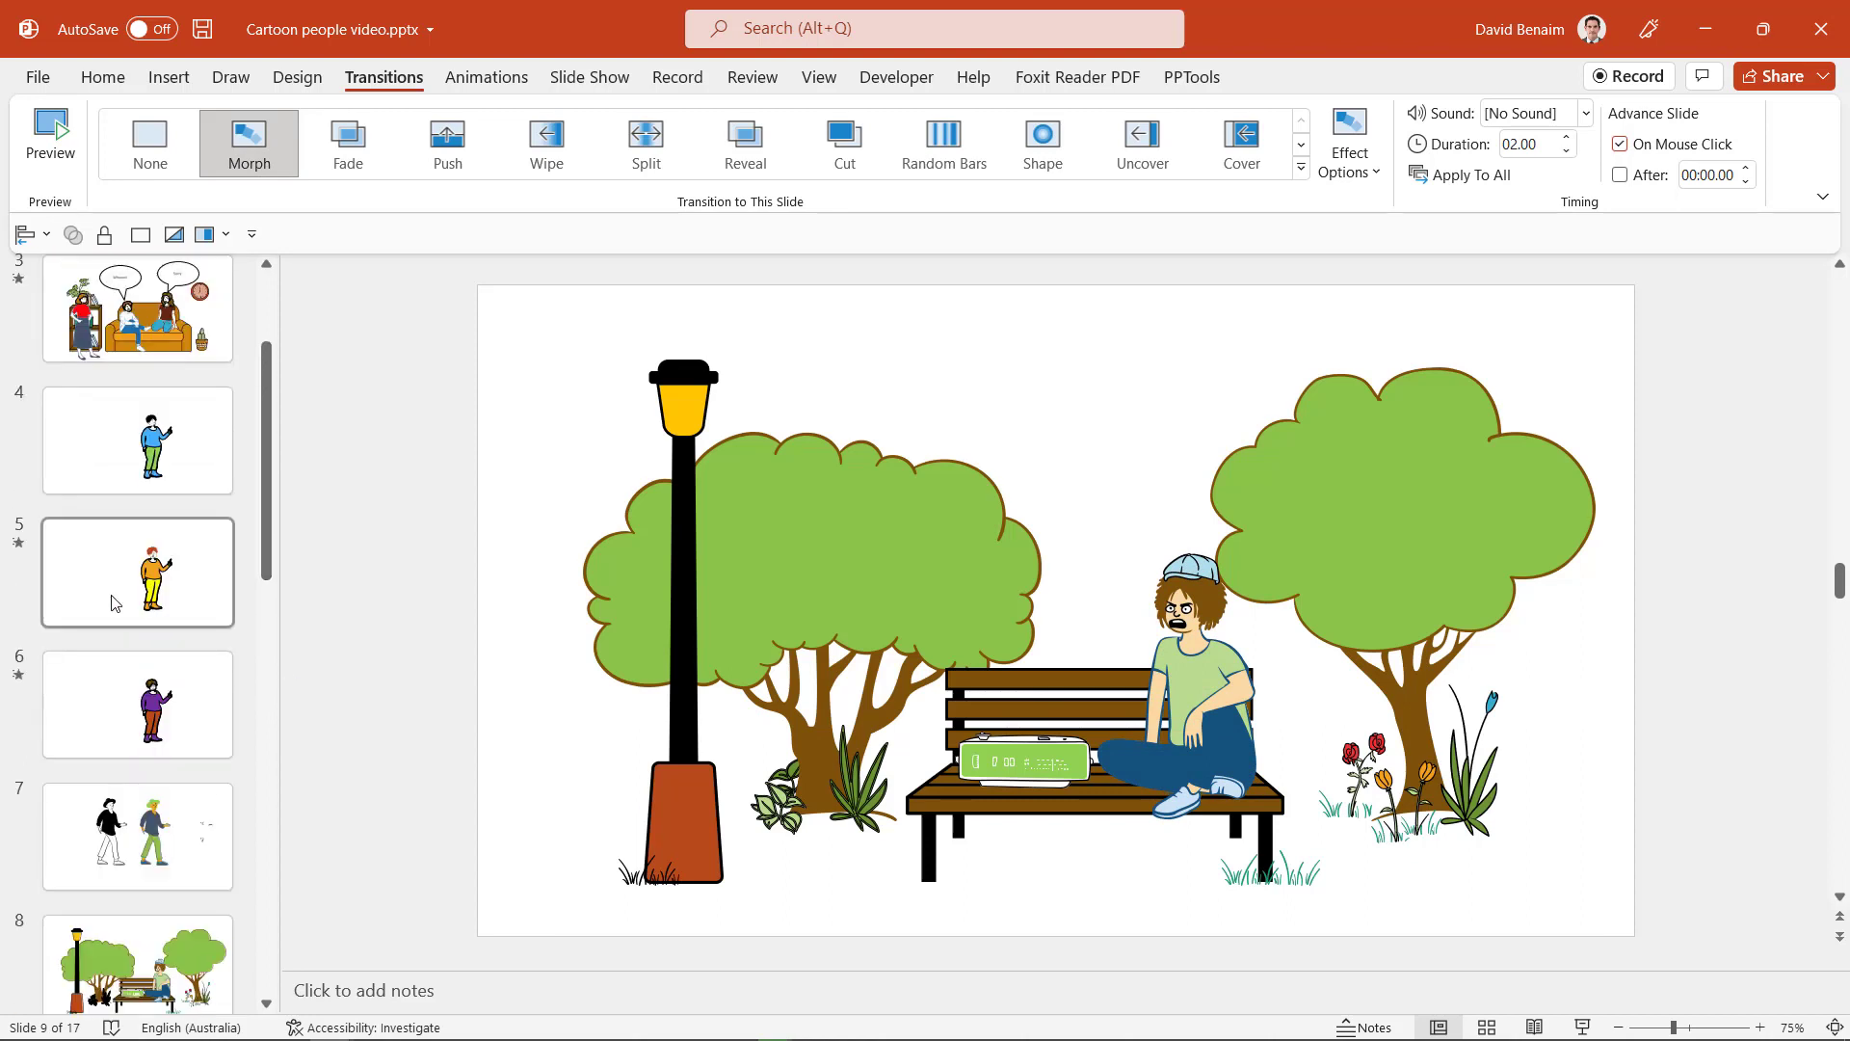
pyautogui.scroll(-3, 111, 602)
# Step: Ungroup the sitting character picture on slide 8, then ungroup her face into separate pieces
pyautogui.click(135, 616)
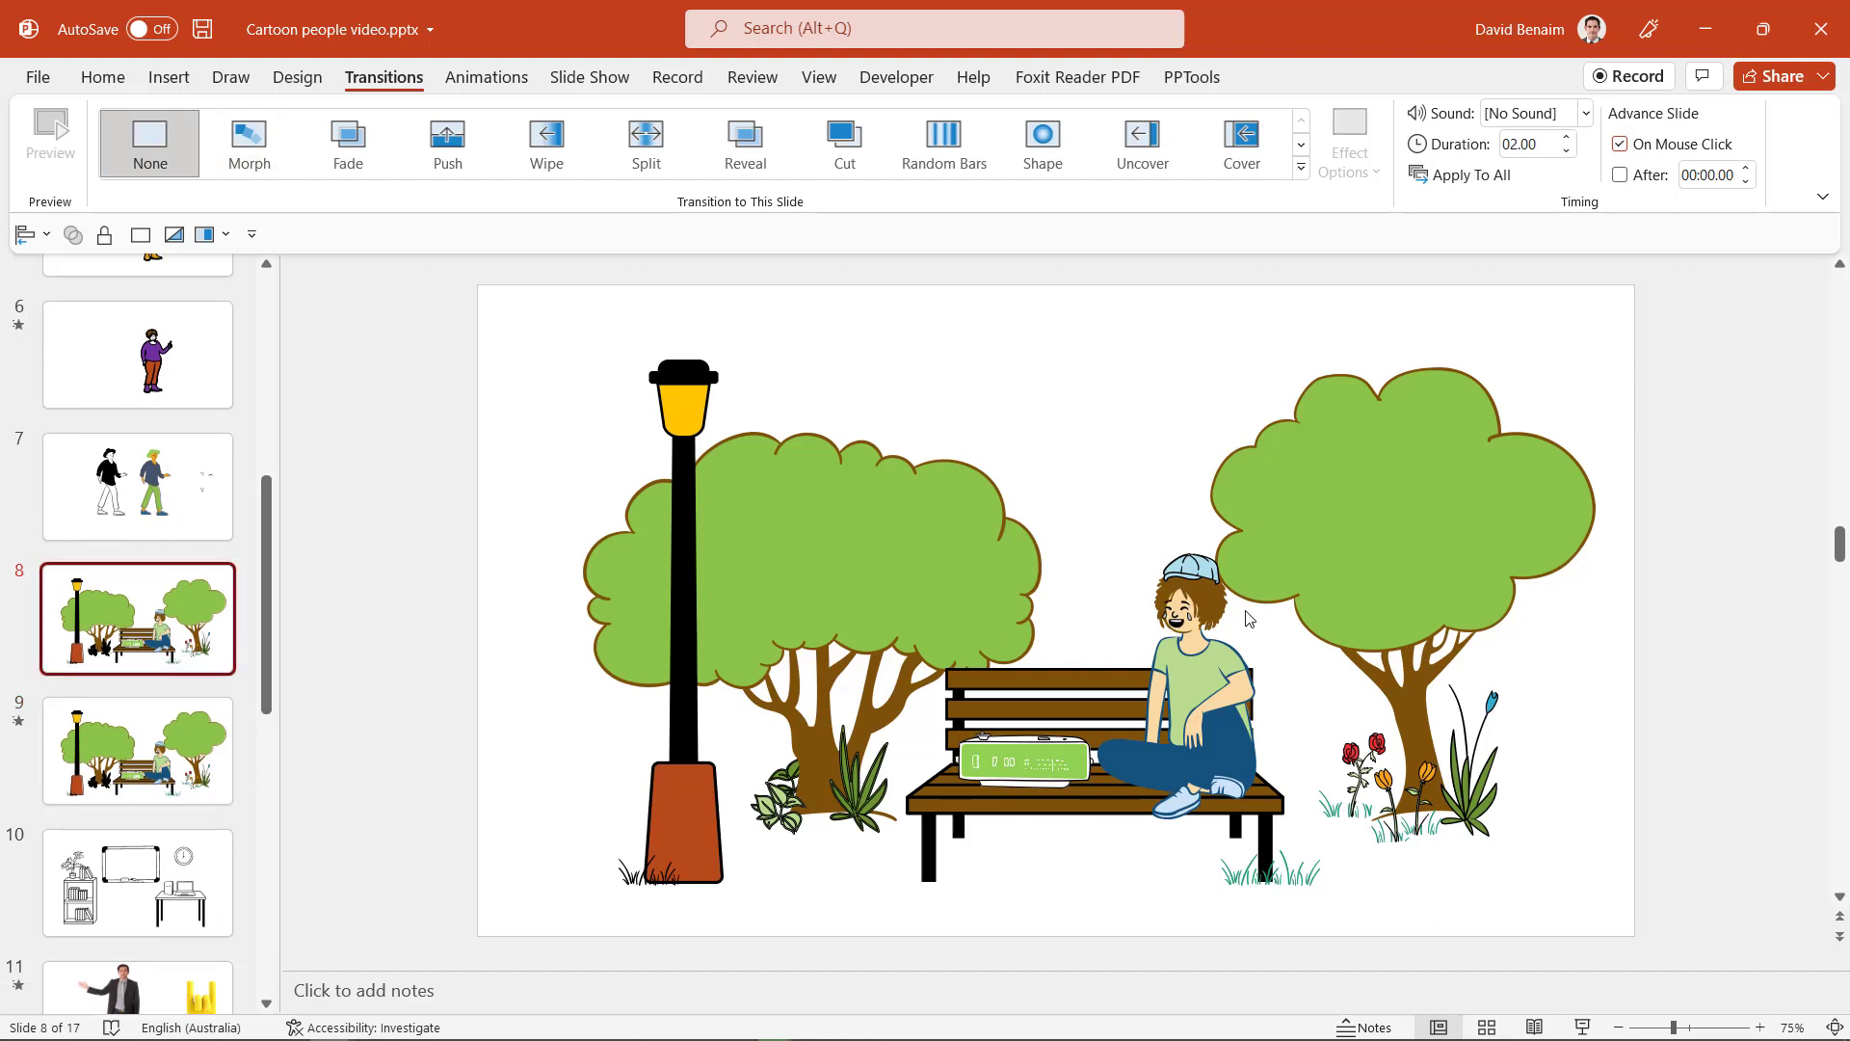
pyautogui.click(1197, 617)
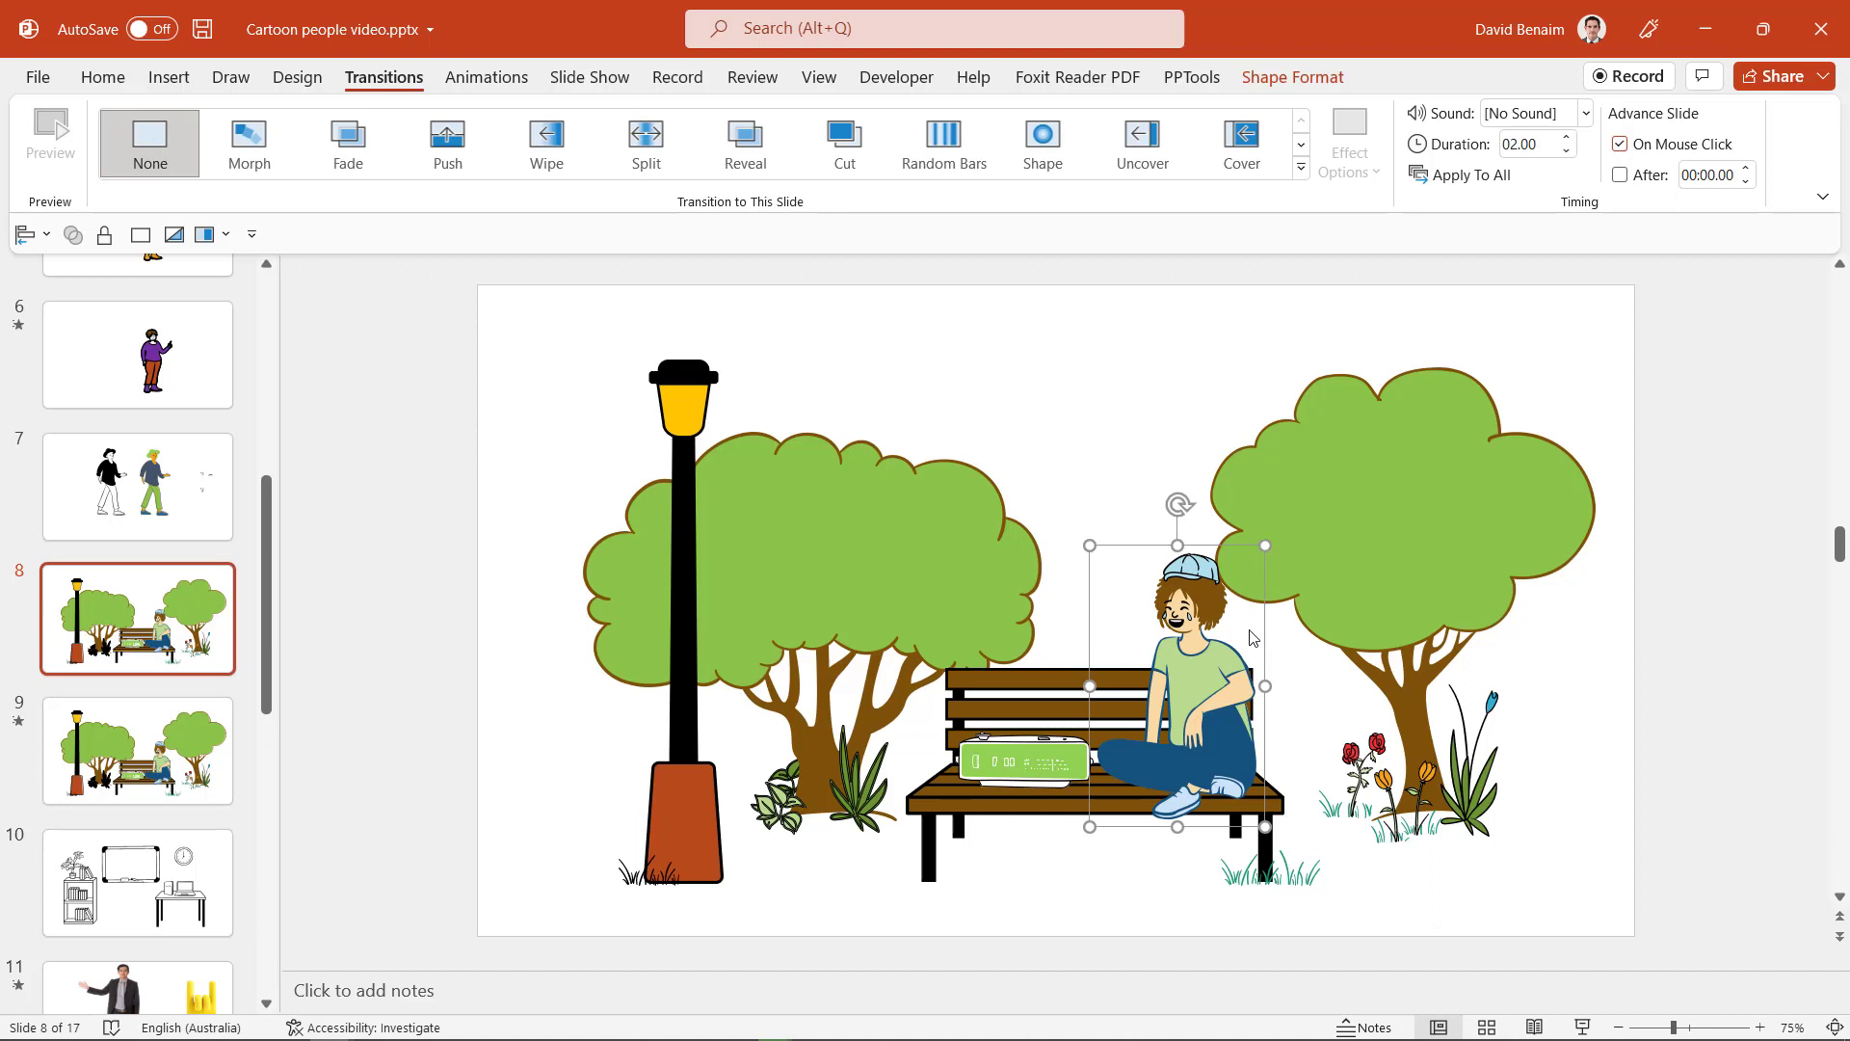
pyautogui.rightClick(1230, 585)
pyautogui.rightClick(1185, 585)
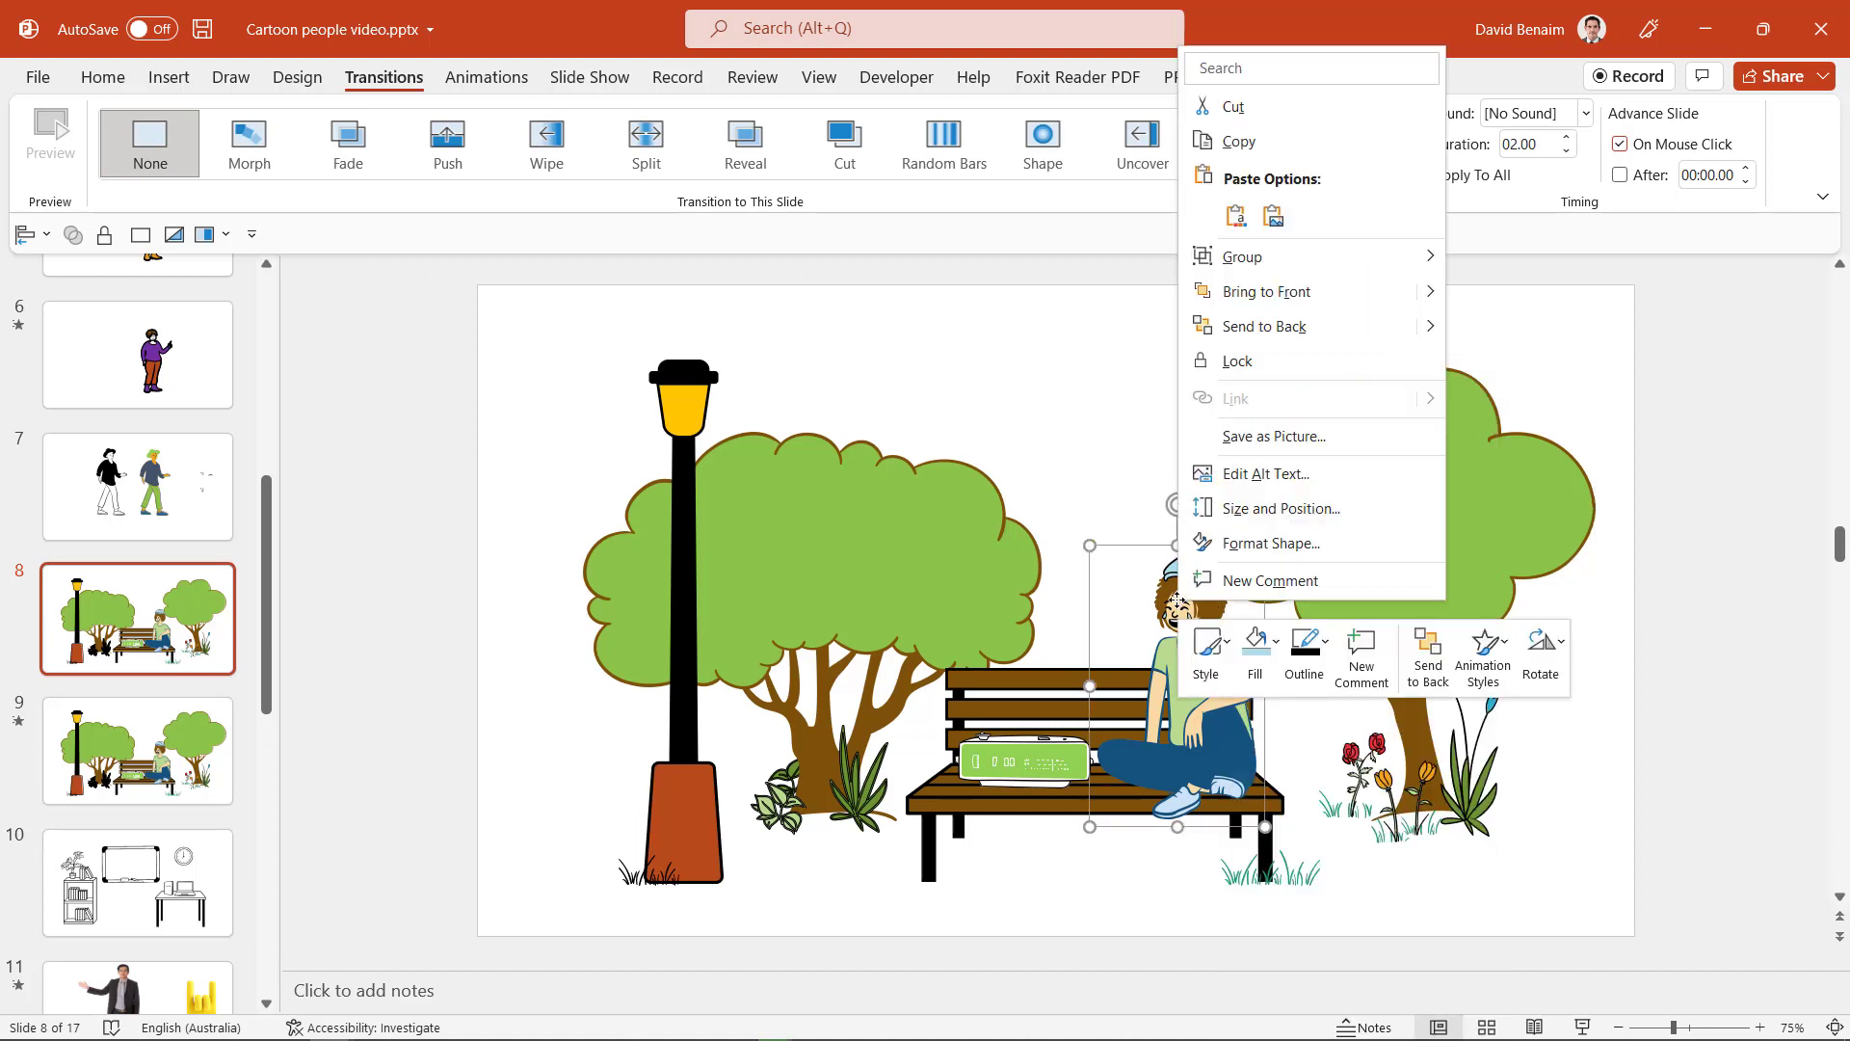
pyautogui.moveTo(1416, 256)
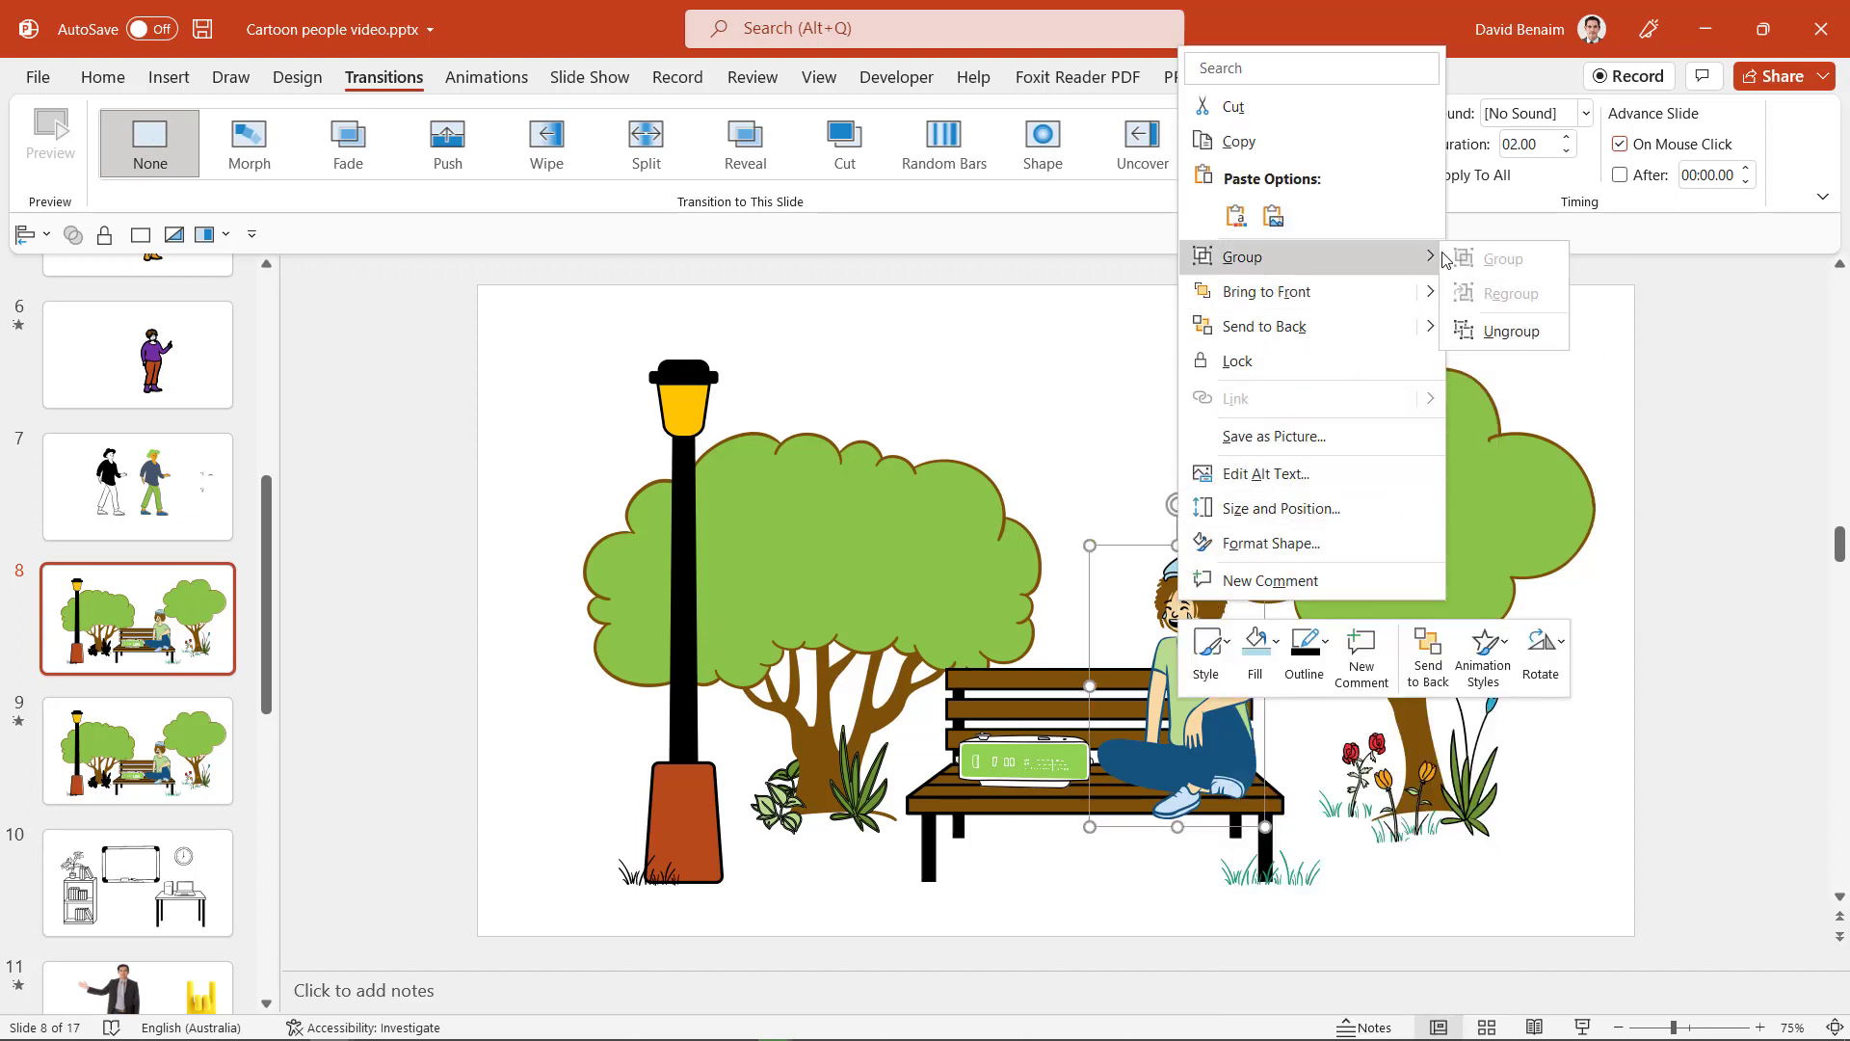
pyautogui.click(1489, 330)
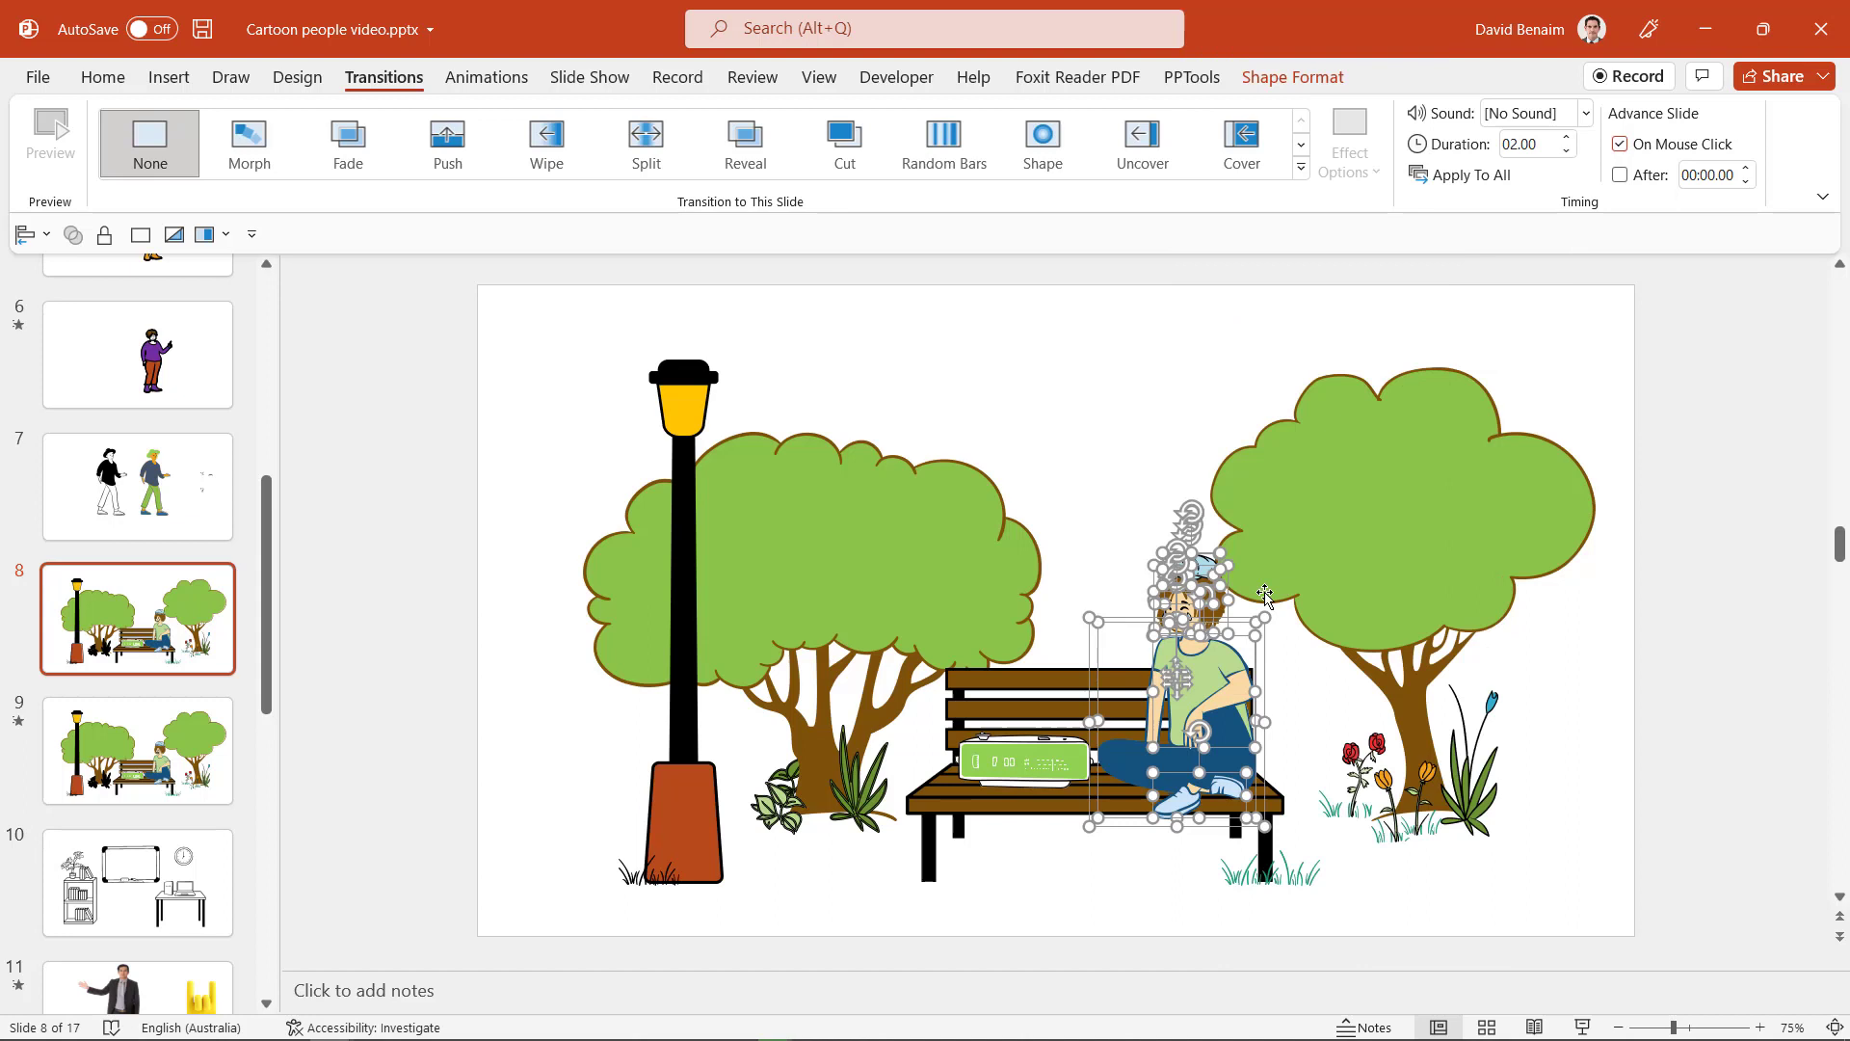
pyautogui.click(379, 575)
pyautogui.click(1180, 614)
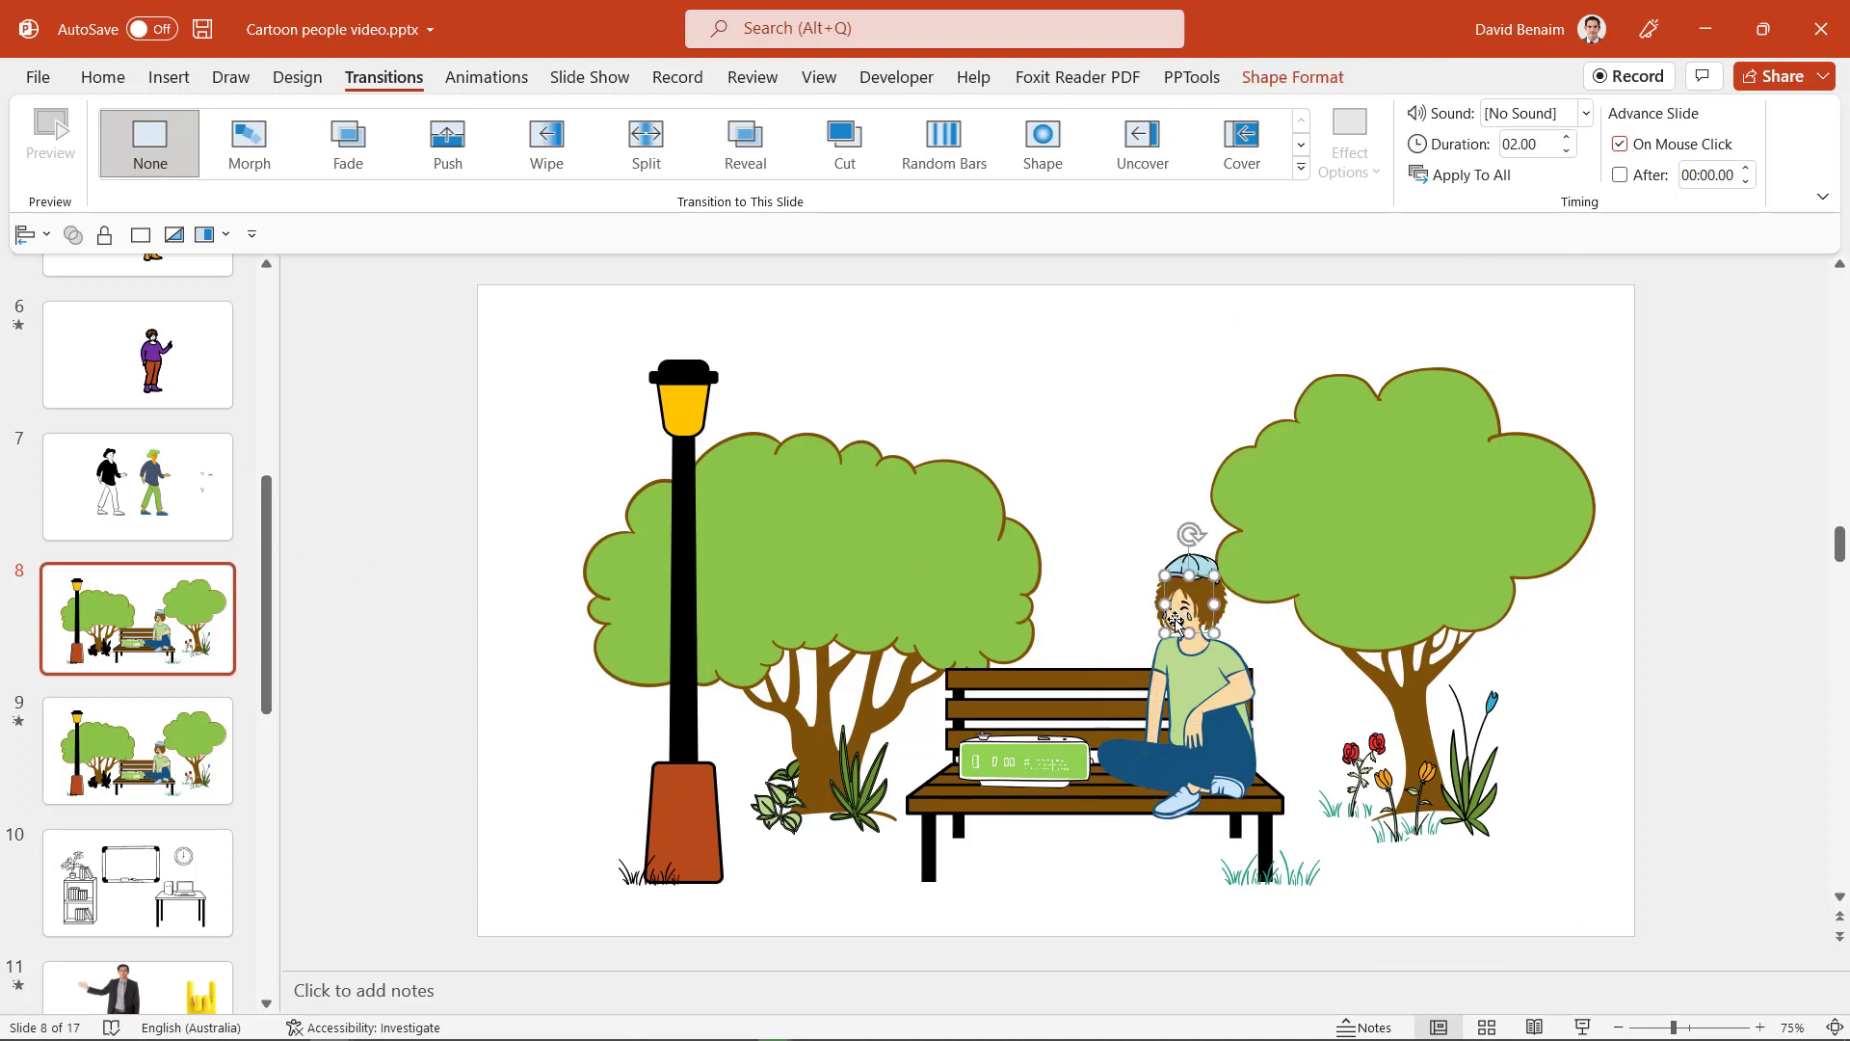
pyautogui.rightClick(1169, 621)
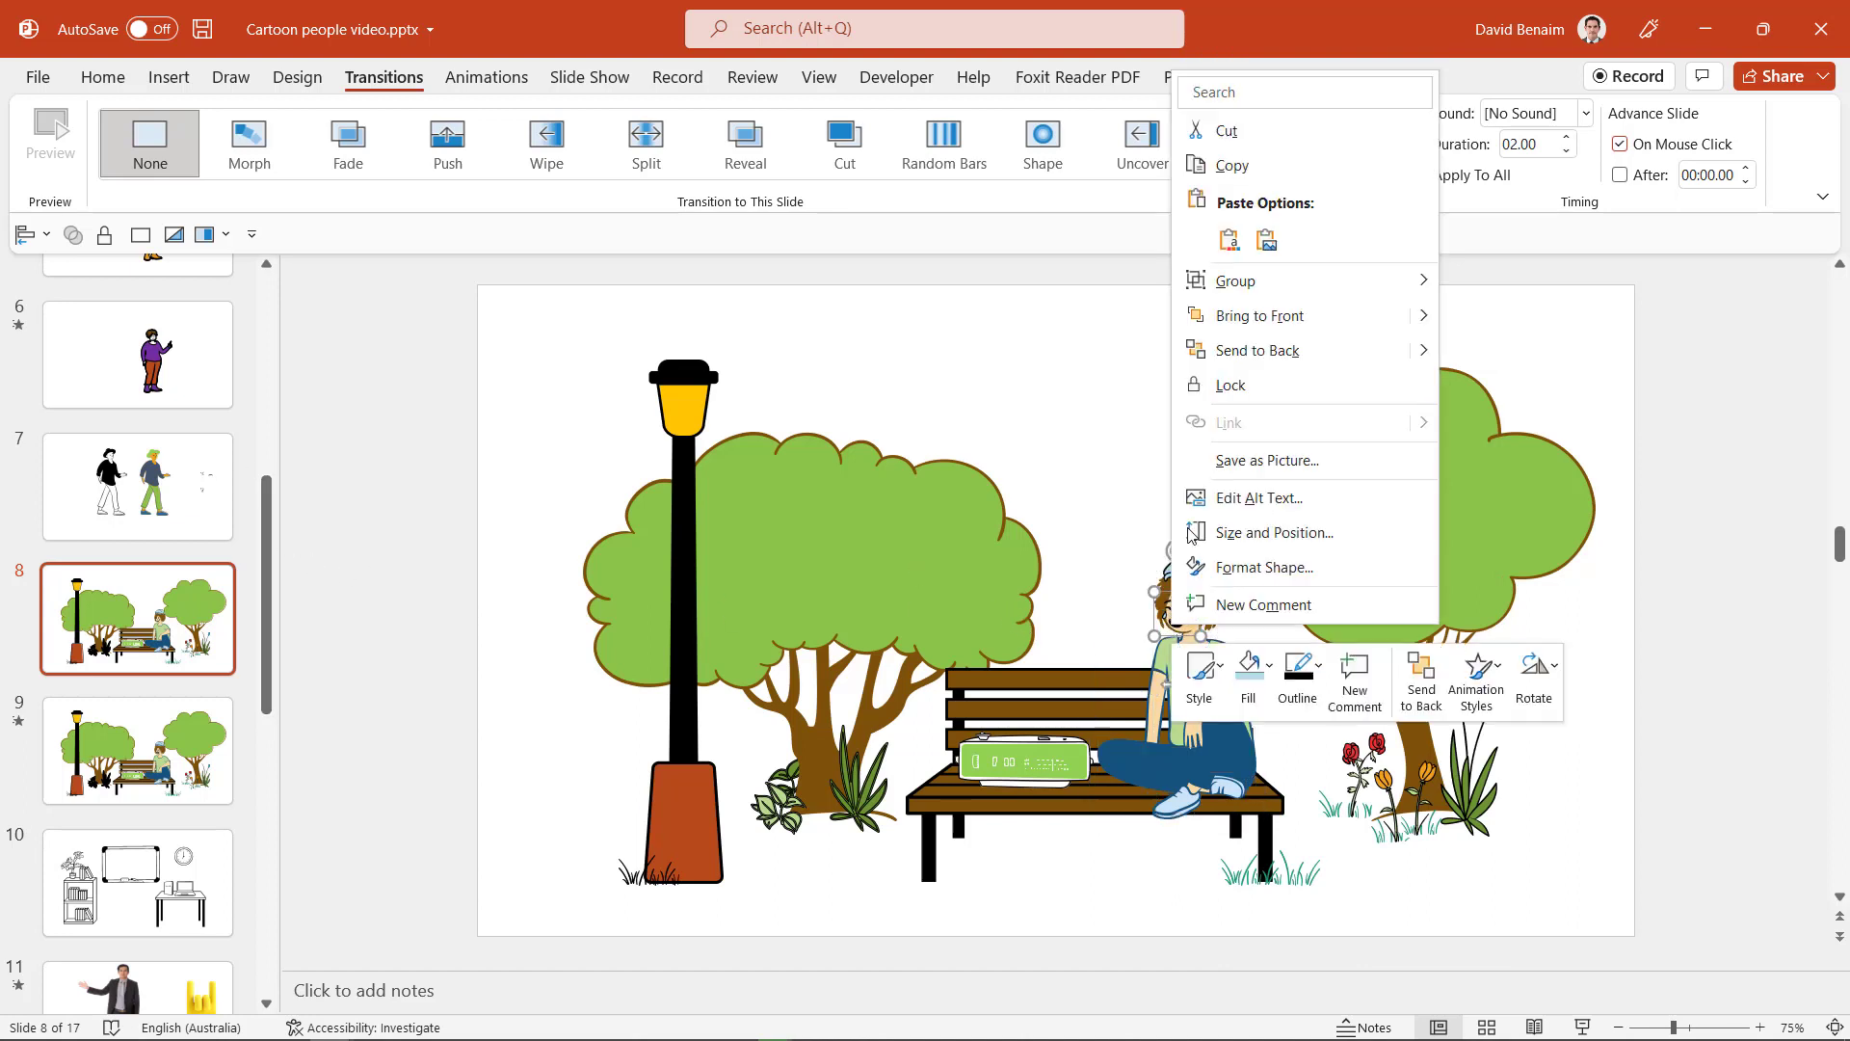
pyautogui.moveTo(1388, 281)
pyautogui.click(1493, 356)
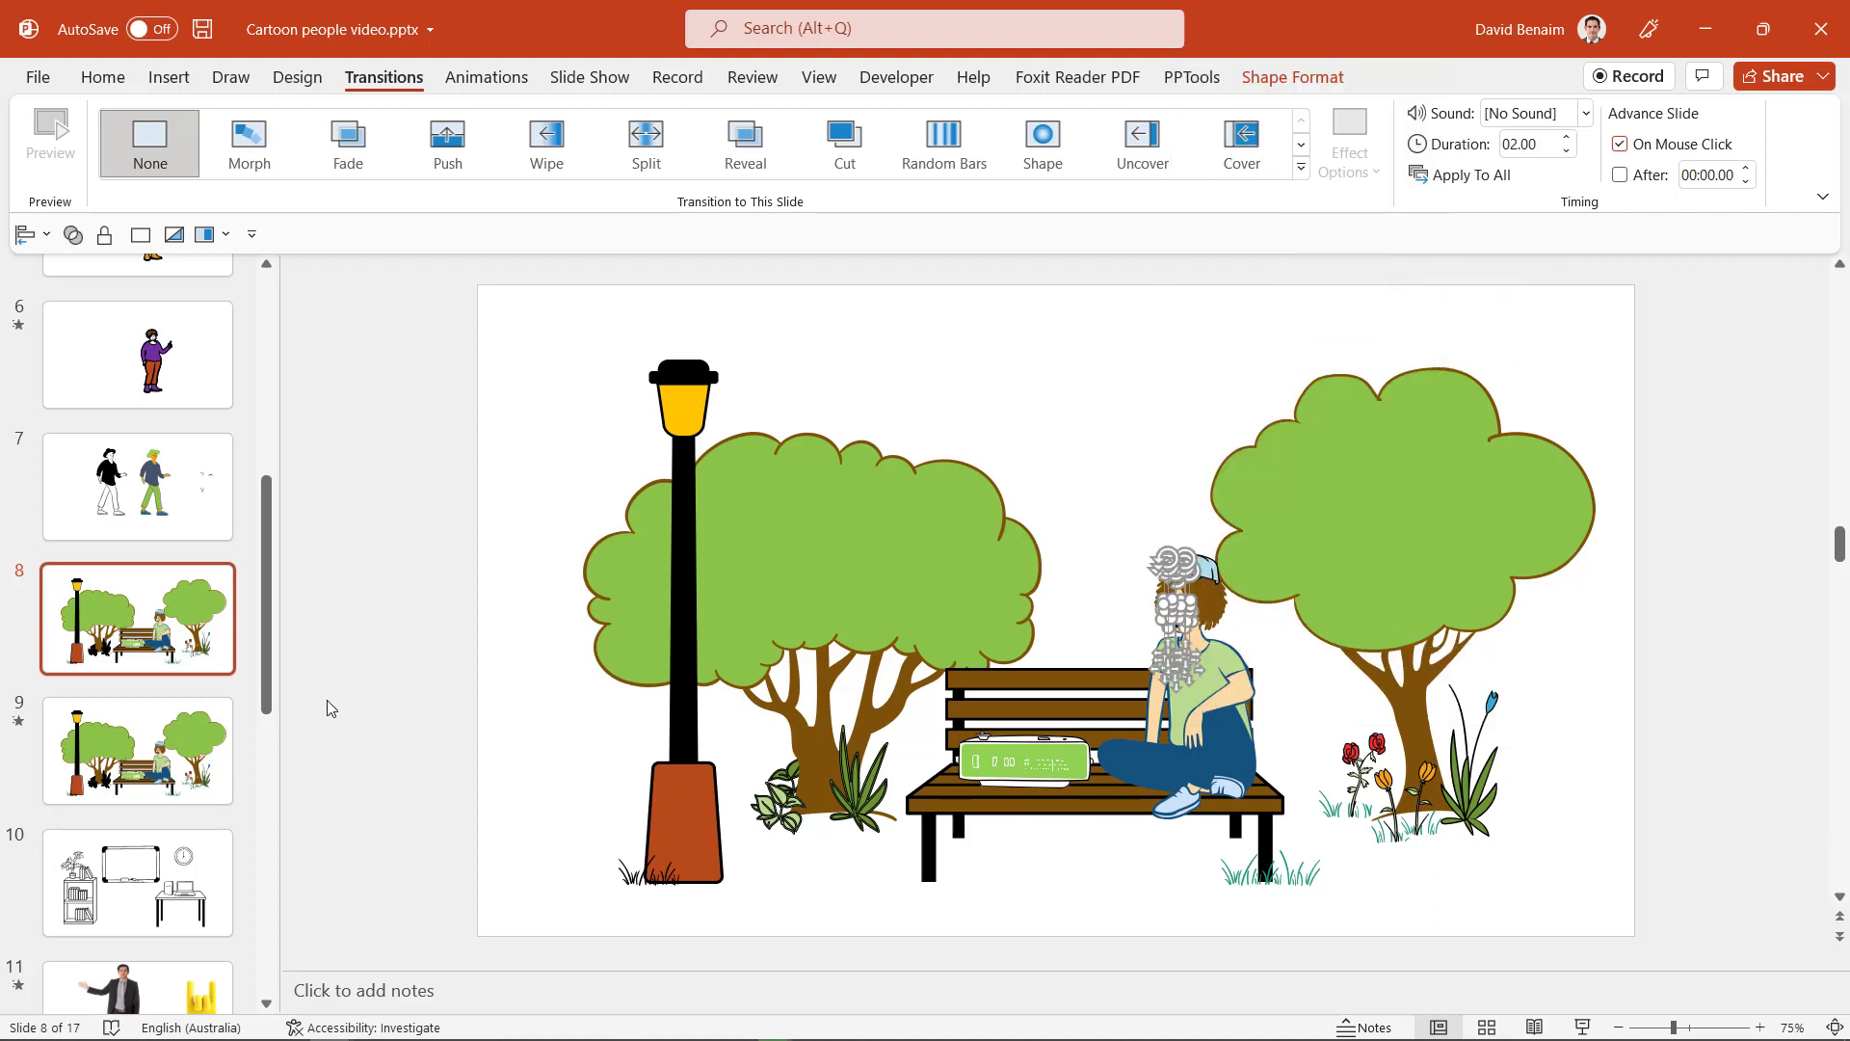
# Step: Convert slide 9's angry face into drawing shapes, flip it horizontally, and ungroup it
pyautogui.click(256, 713)
pyautogui.click(1180, 679)
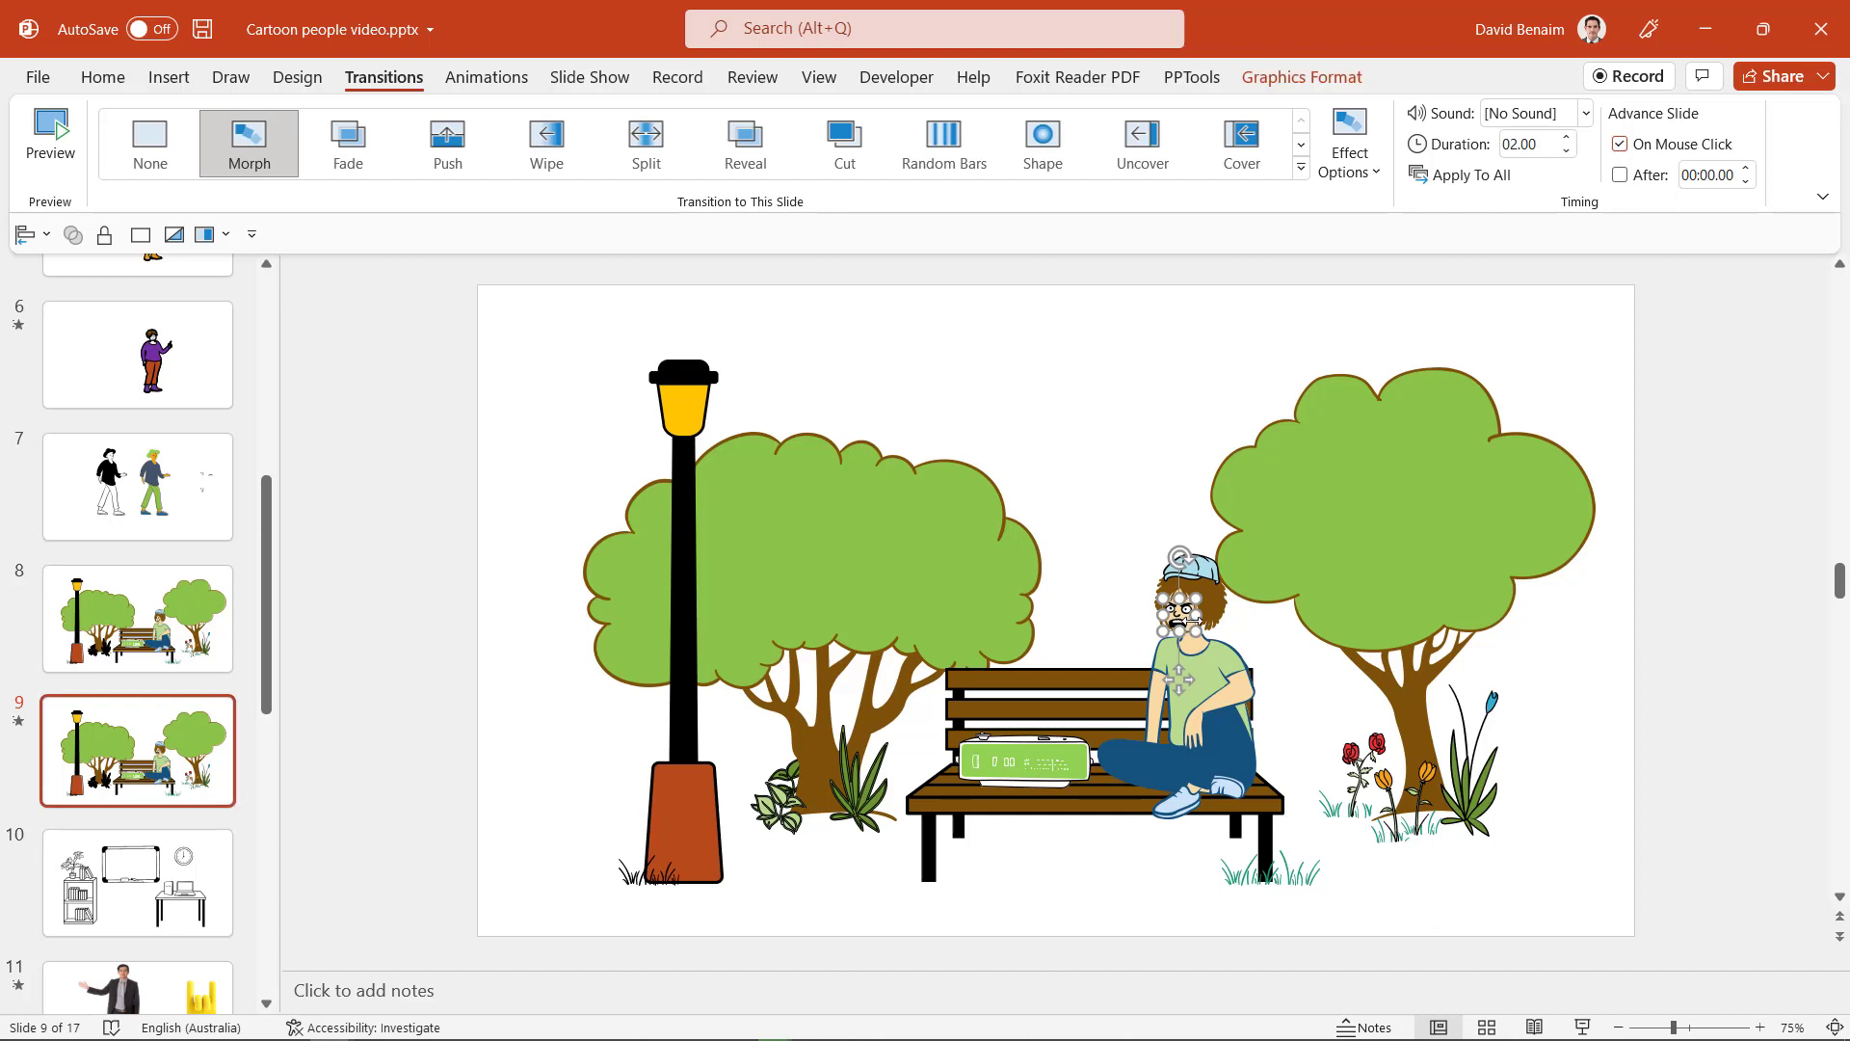
pyautogui.hotkey('ctrl', 'shift', 'g')
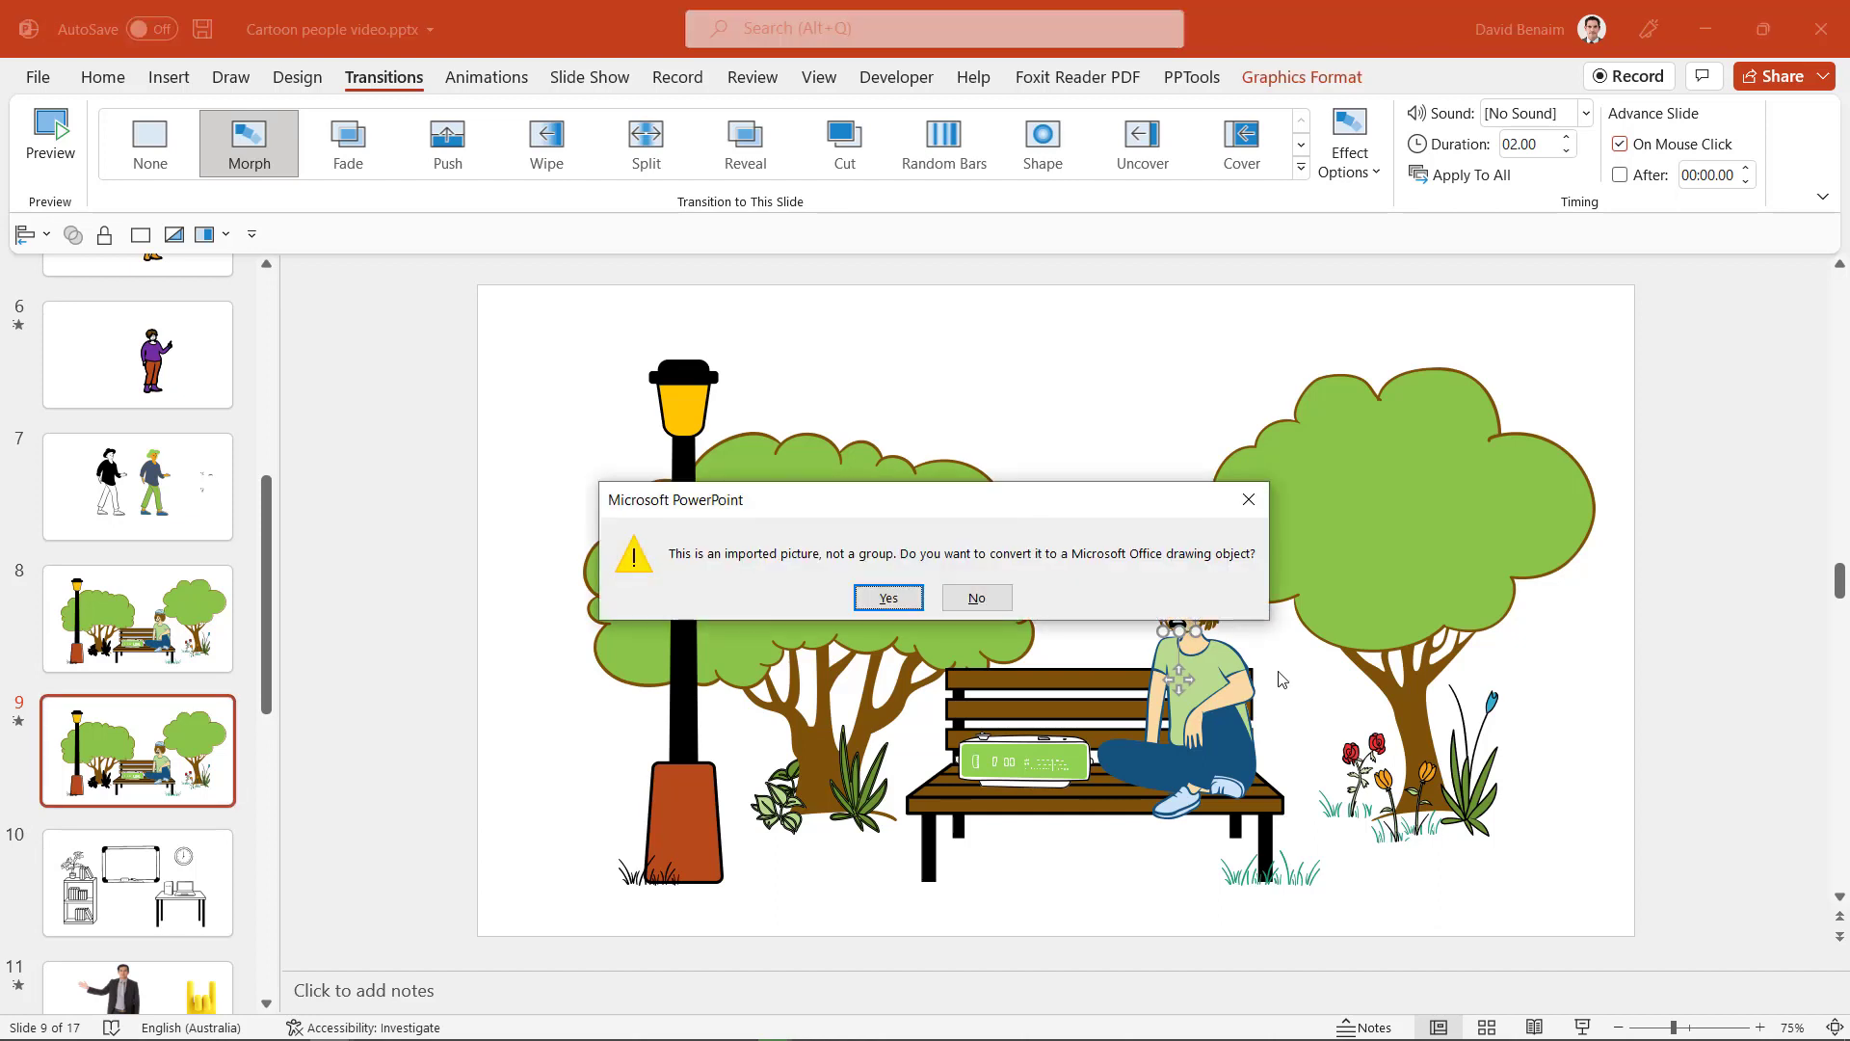
pyautogui.press('Return')
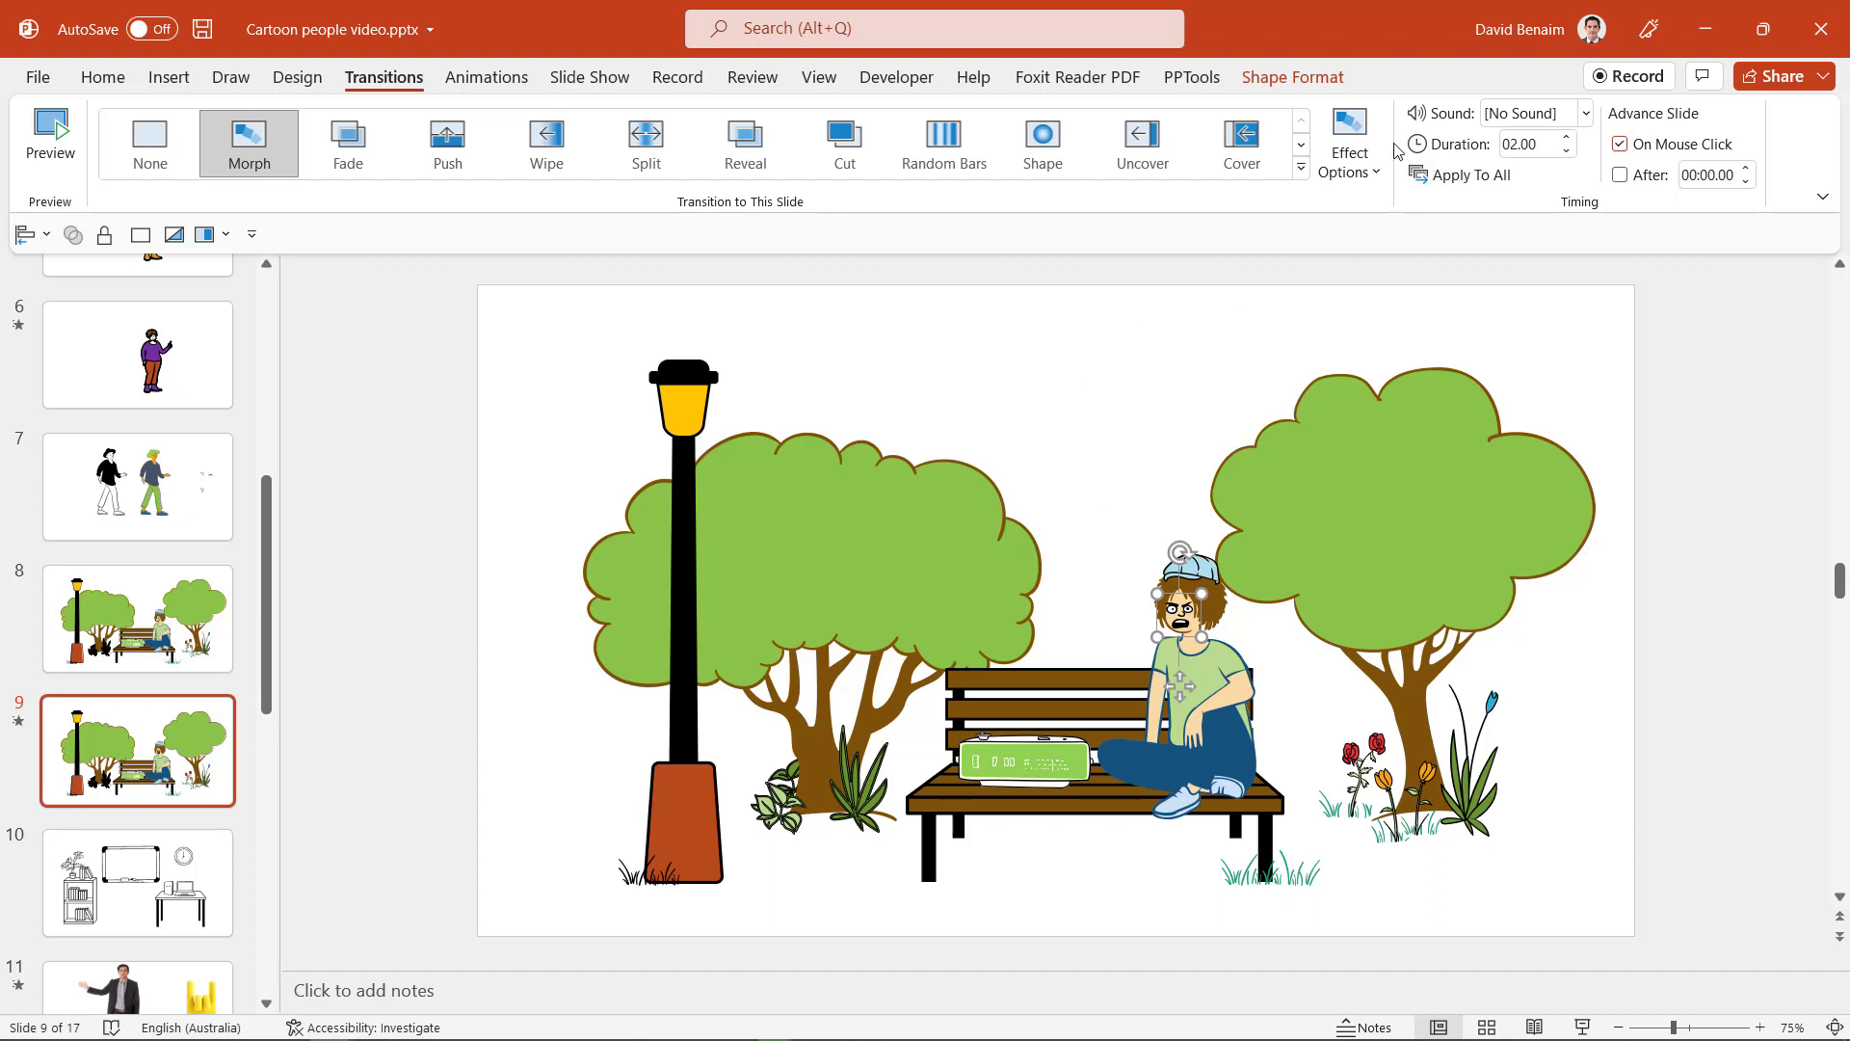
pyautogui.click(1293, 77)
pyautogui.click(1397, 174)
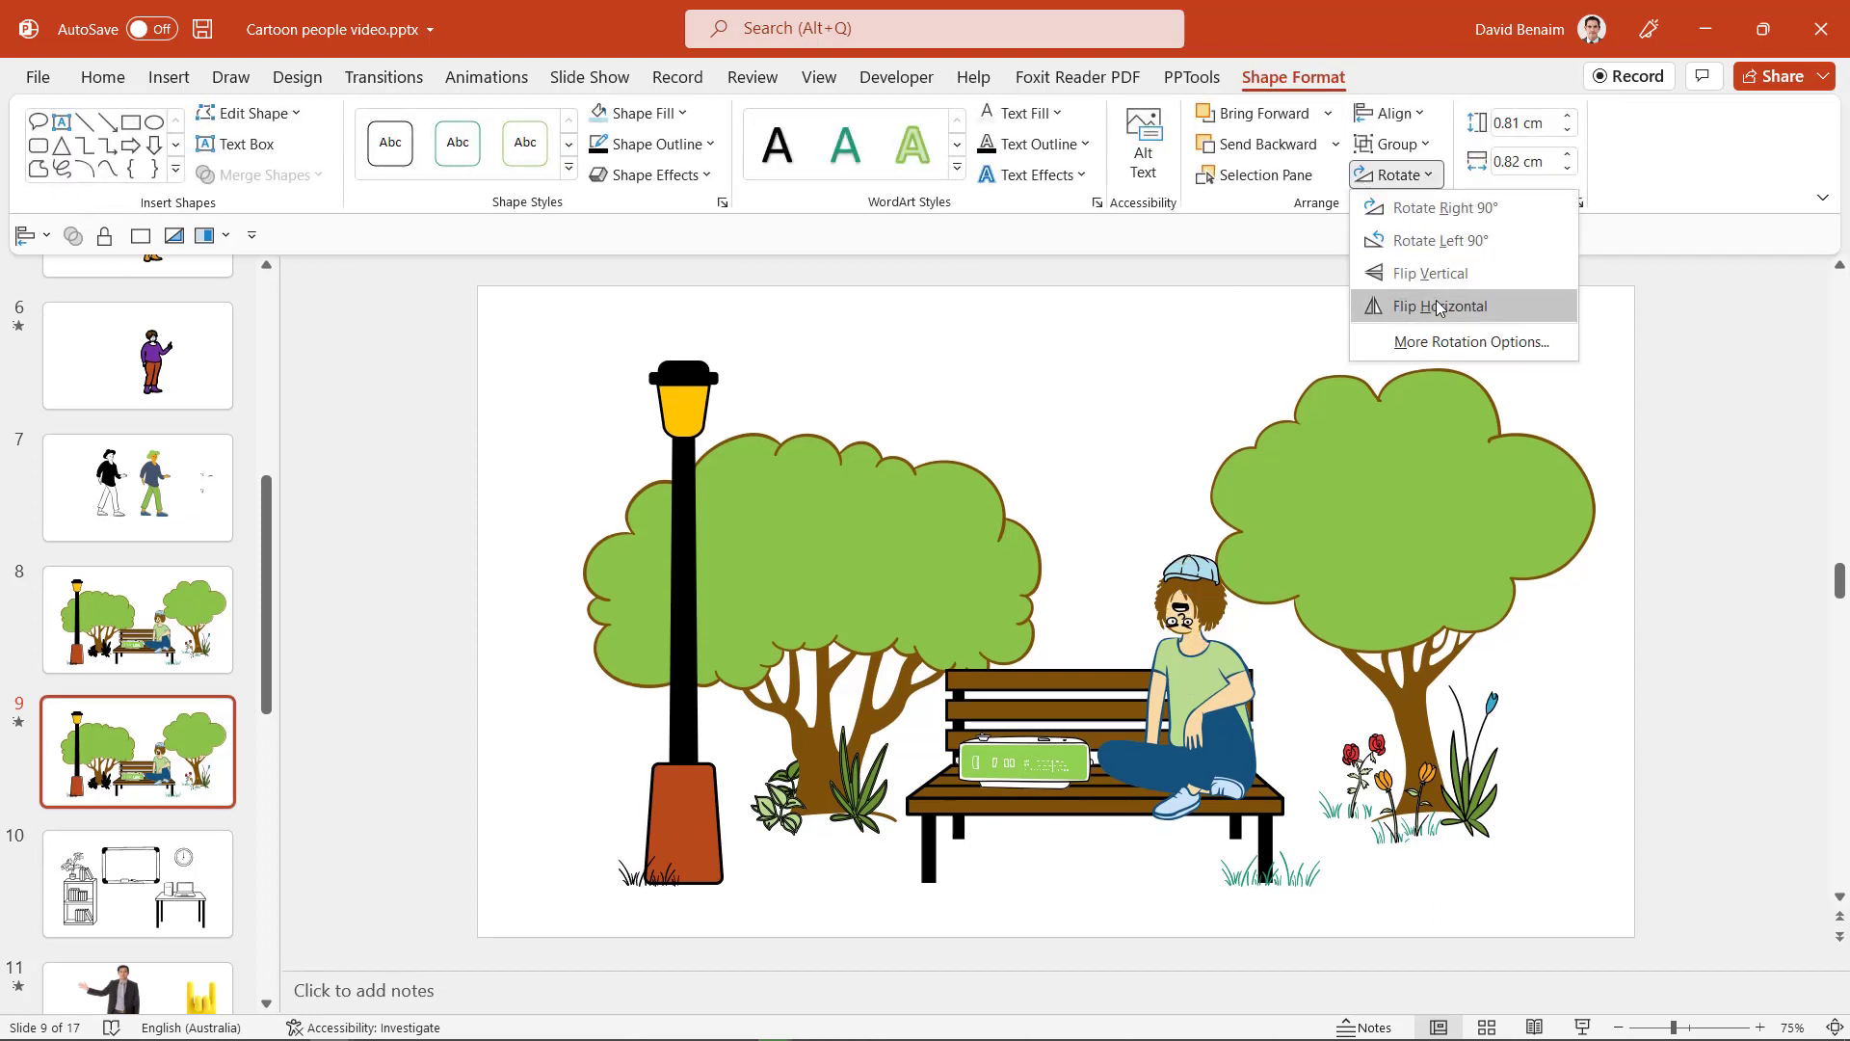
pyautogui.click(1437, 307)
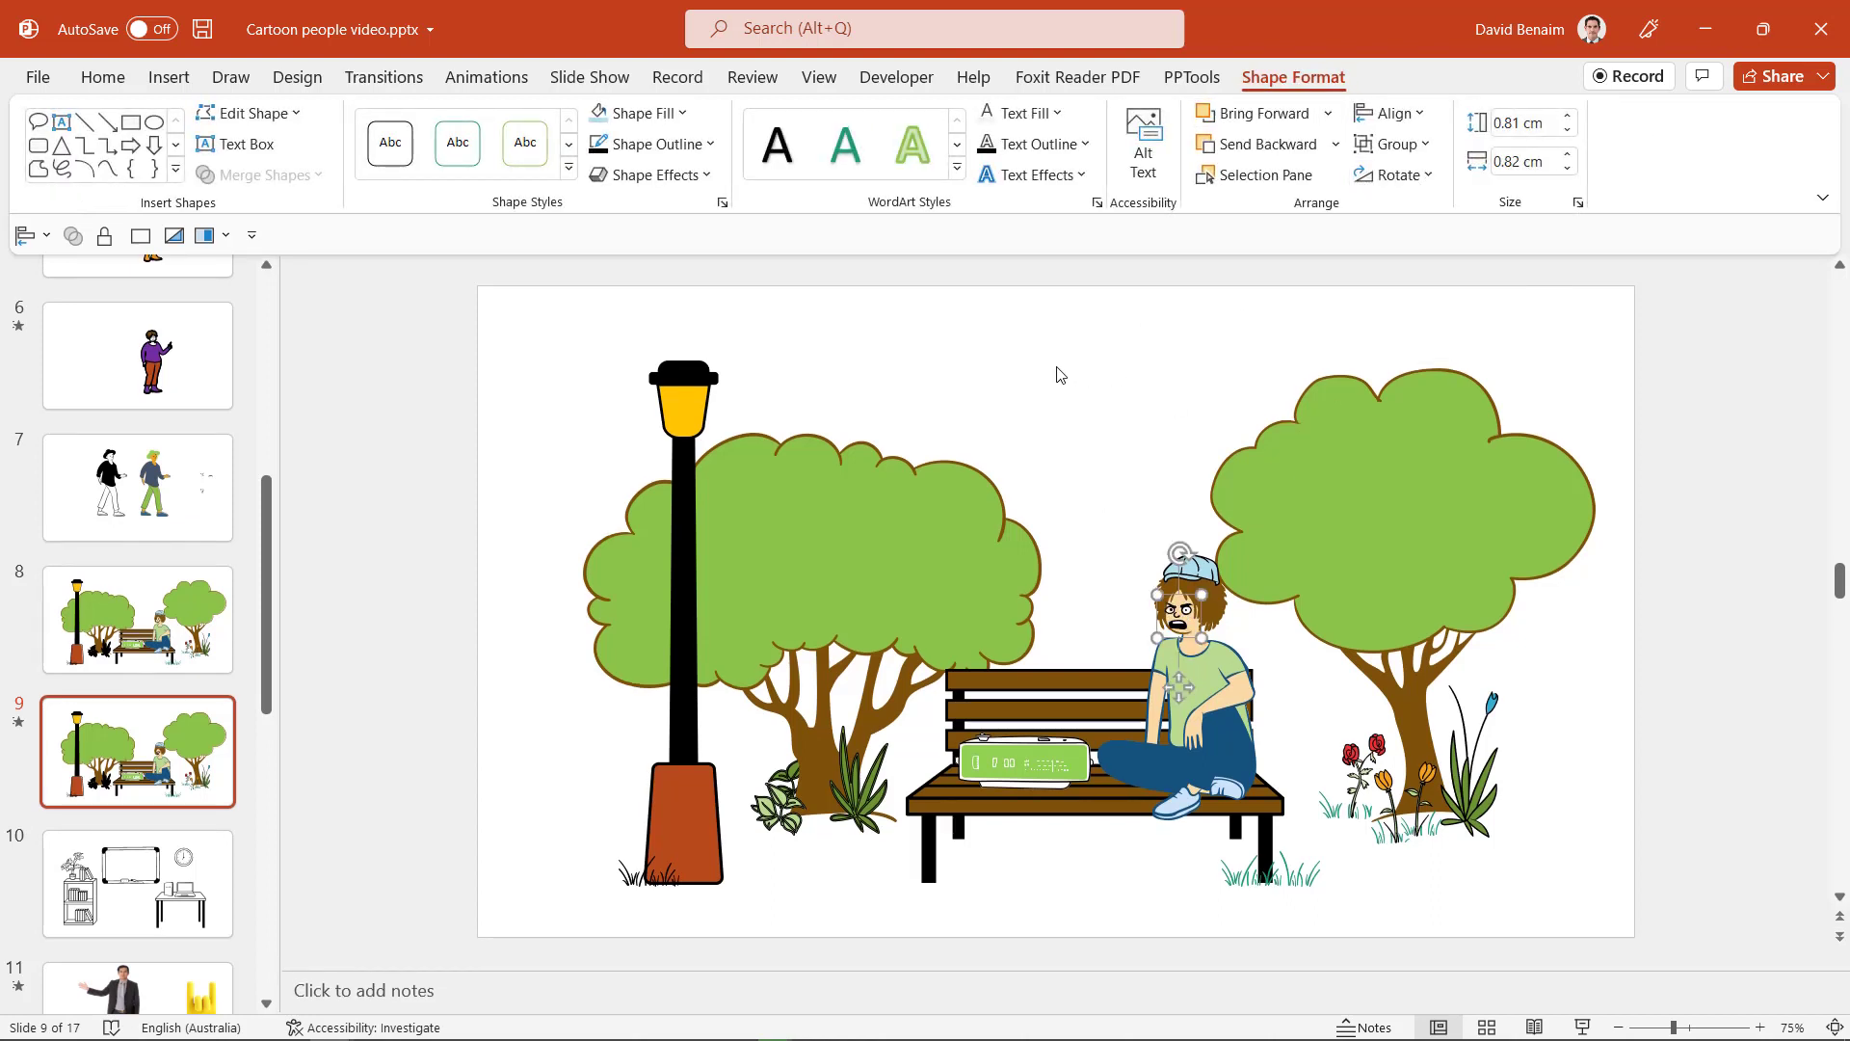
pyautogui.hotkey('ctrl', 'shift', 'g')
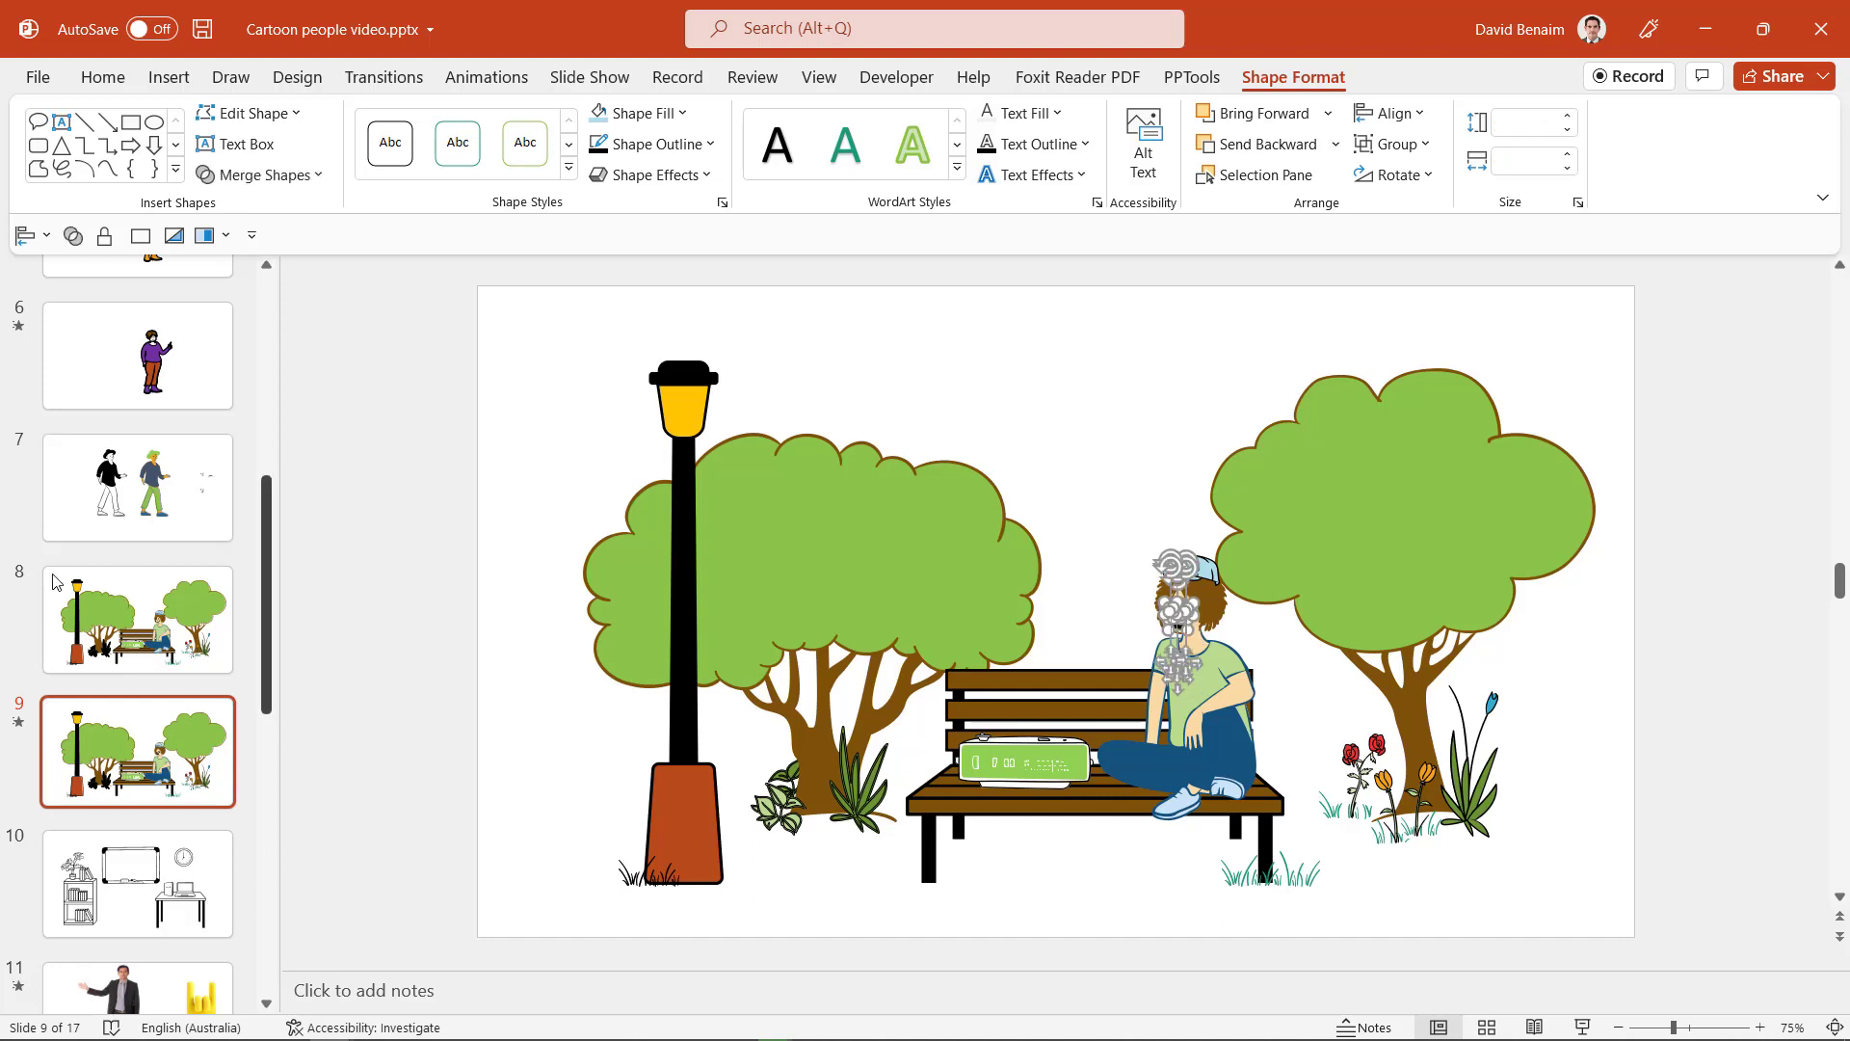
# Step: Check the bench-sitting character on slides 9 and 8, then switch to slide 4
pyautogui.click(153, 645)
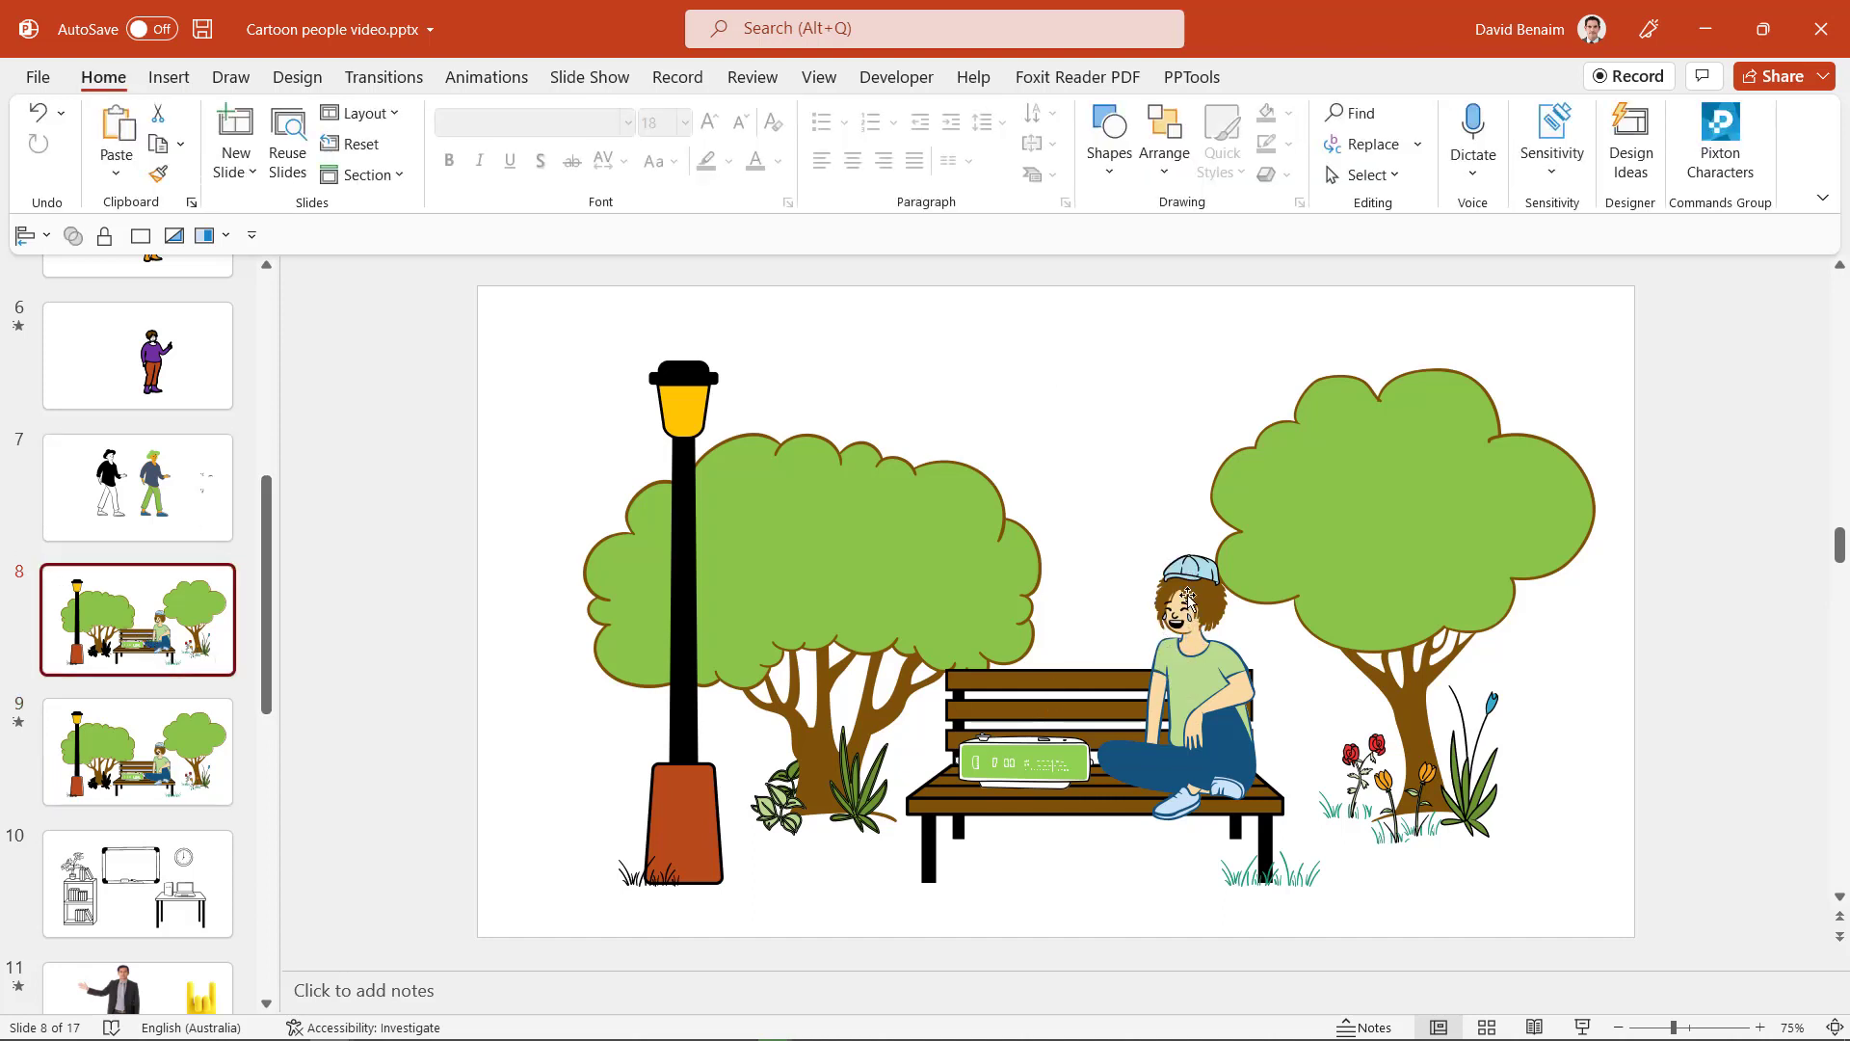
pyautogui.click(123, 782)
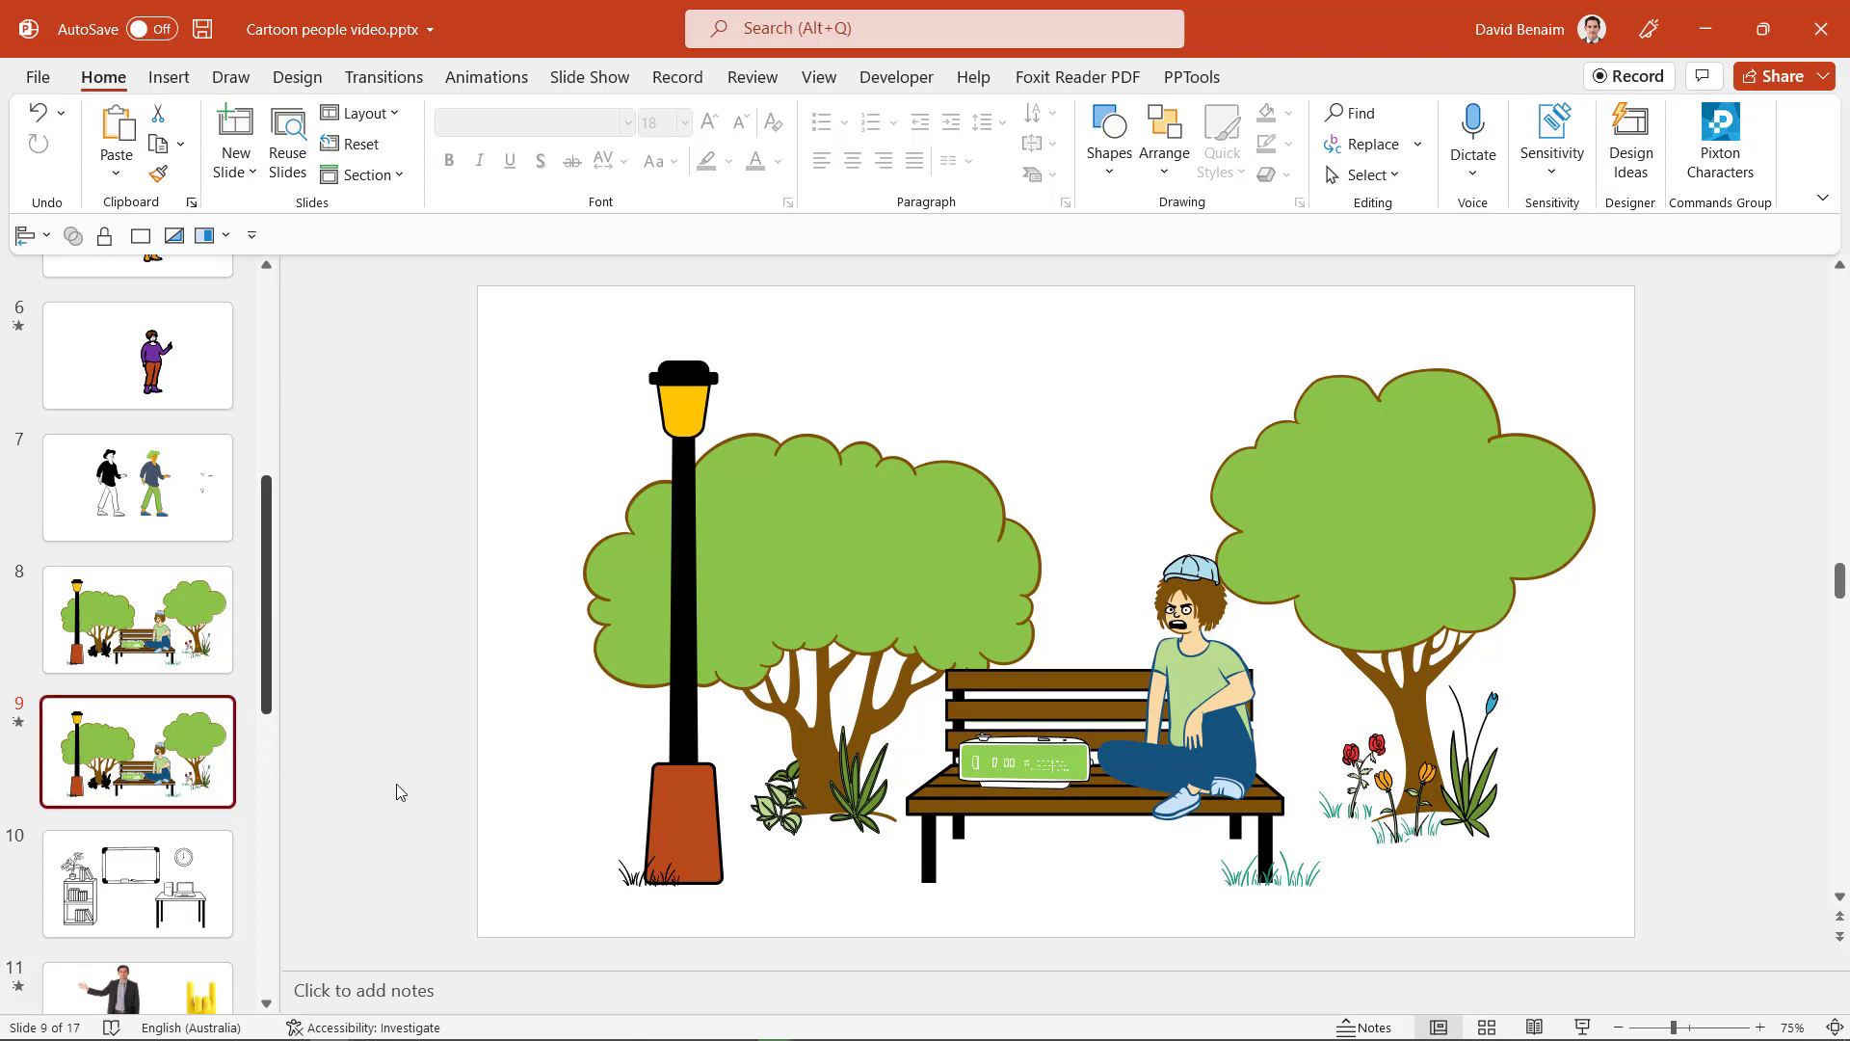
pyautogui.click(1216, 679)
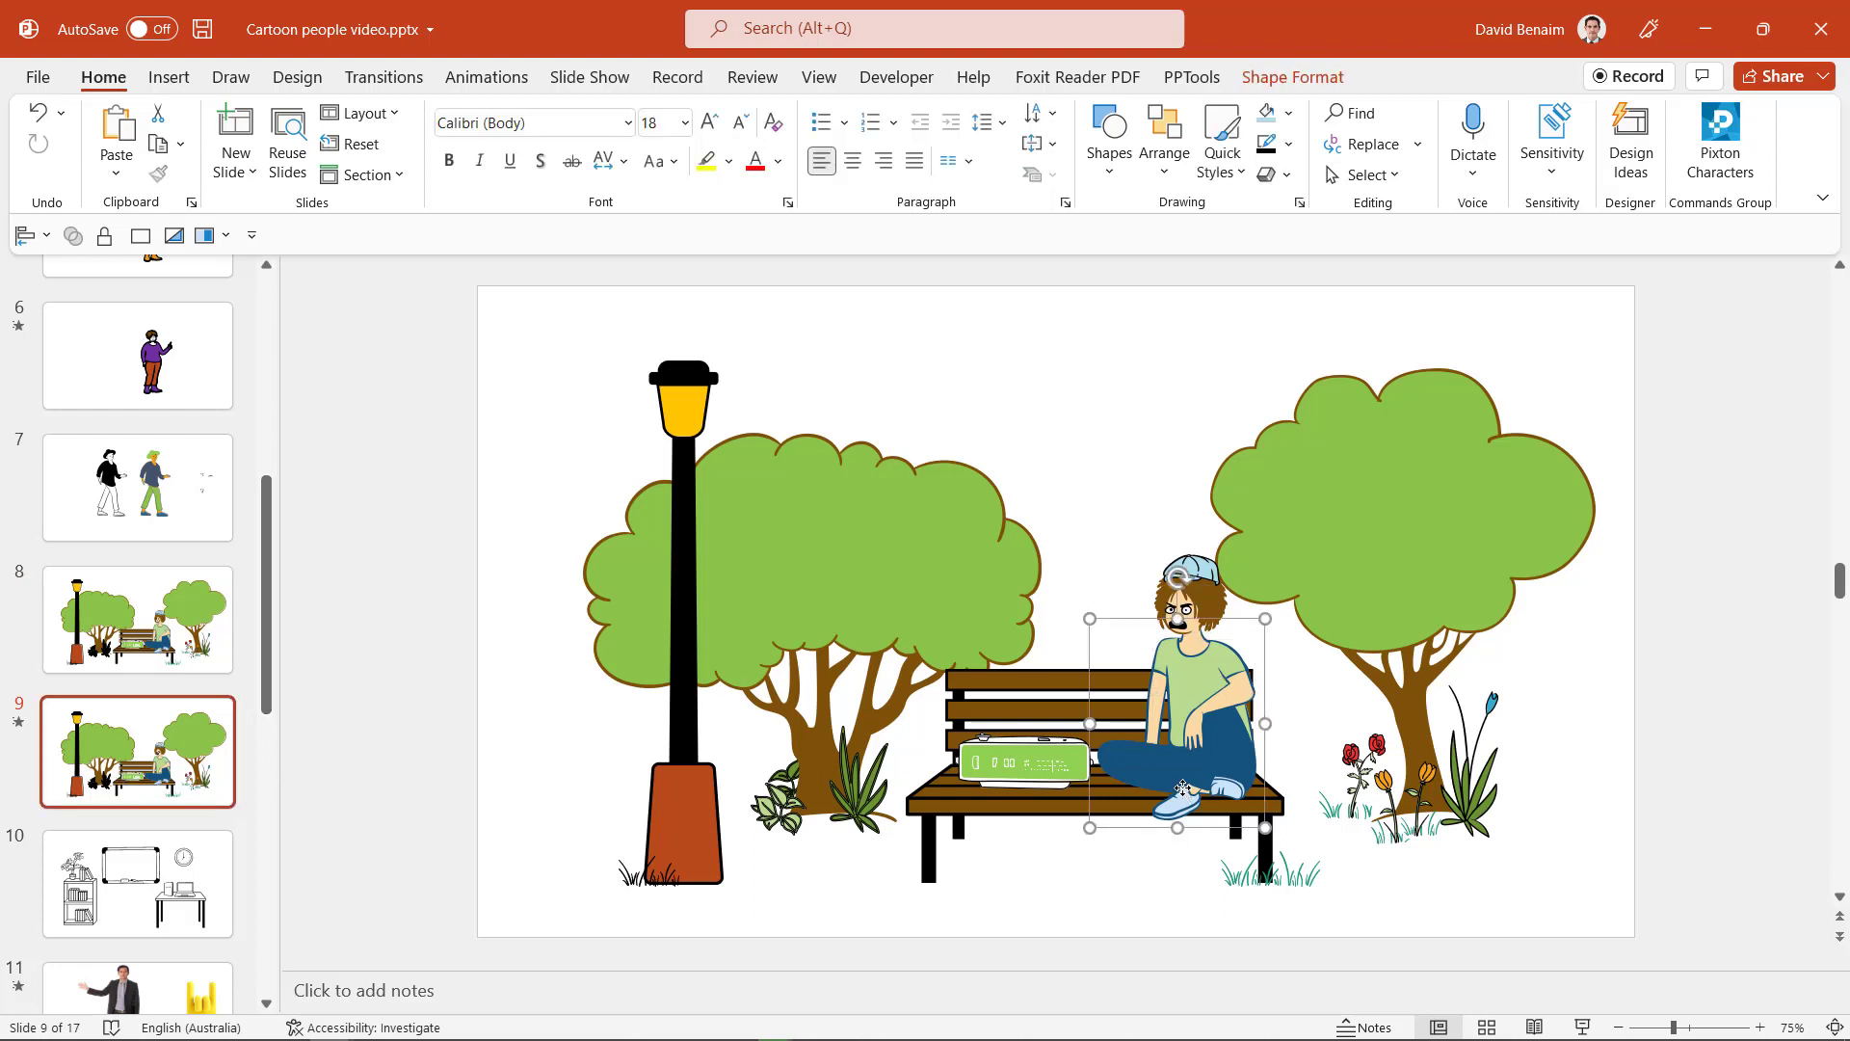
pyautogui.click(135, 619)
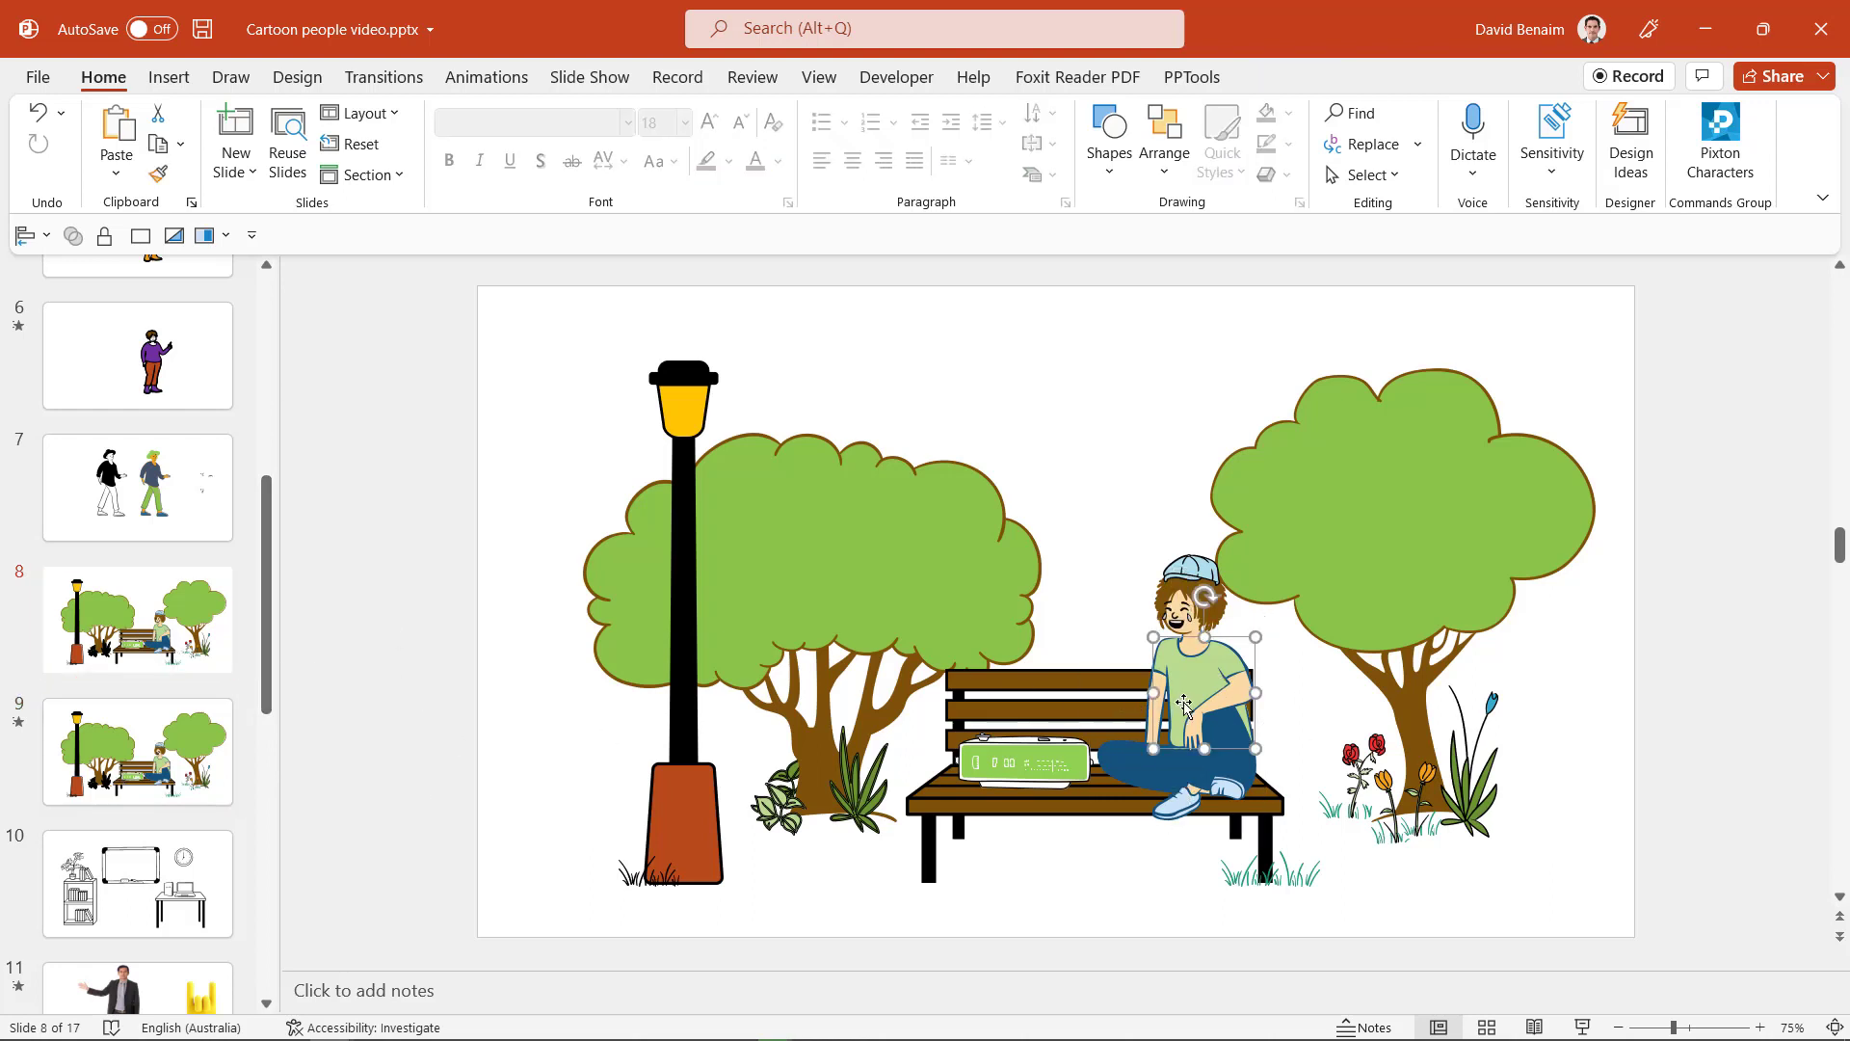
pyautogui.click(1176, 790)
pyautogui.click(1176, 790)
pyautogui.click(142, 636)
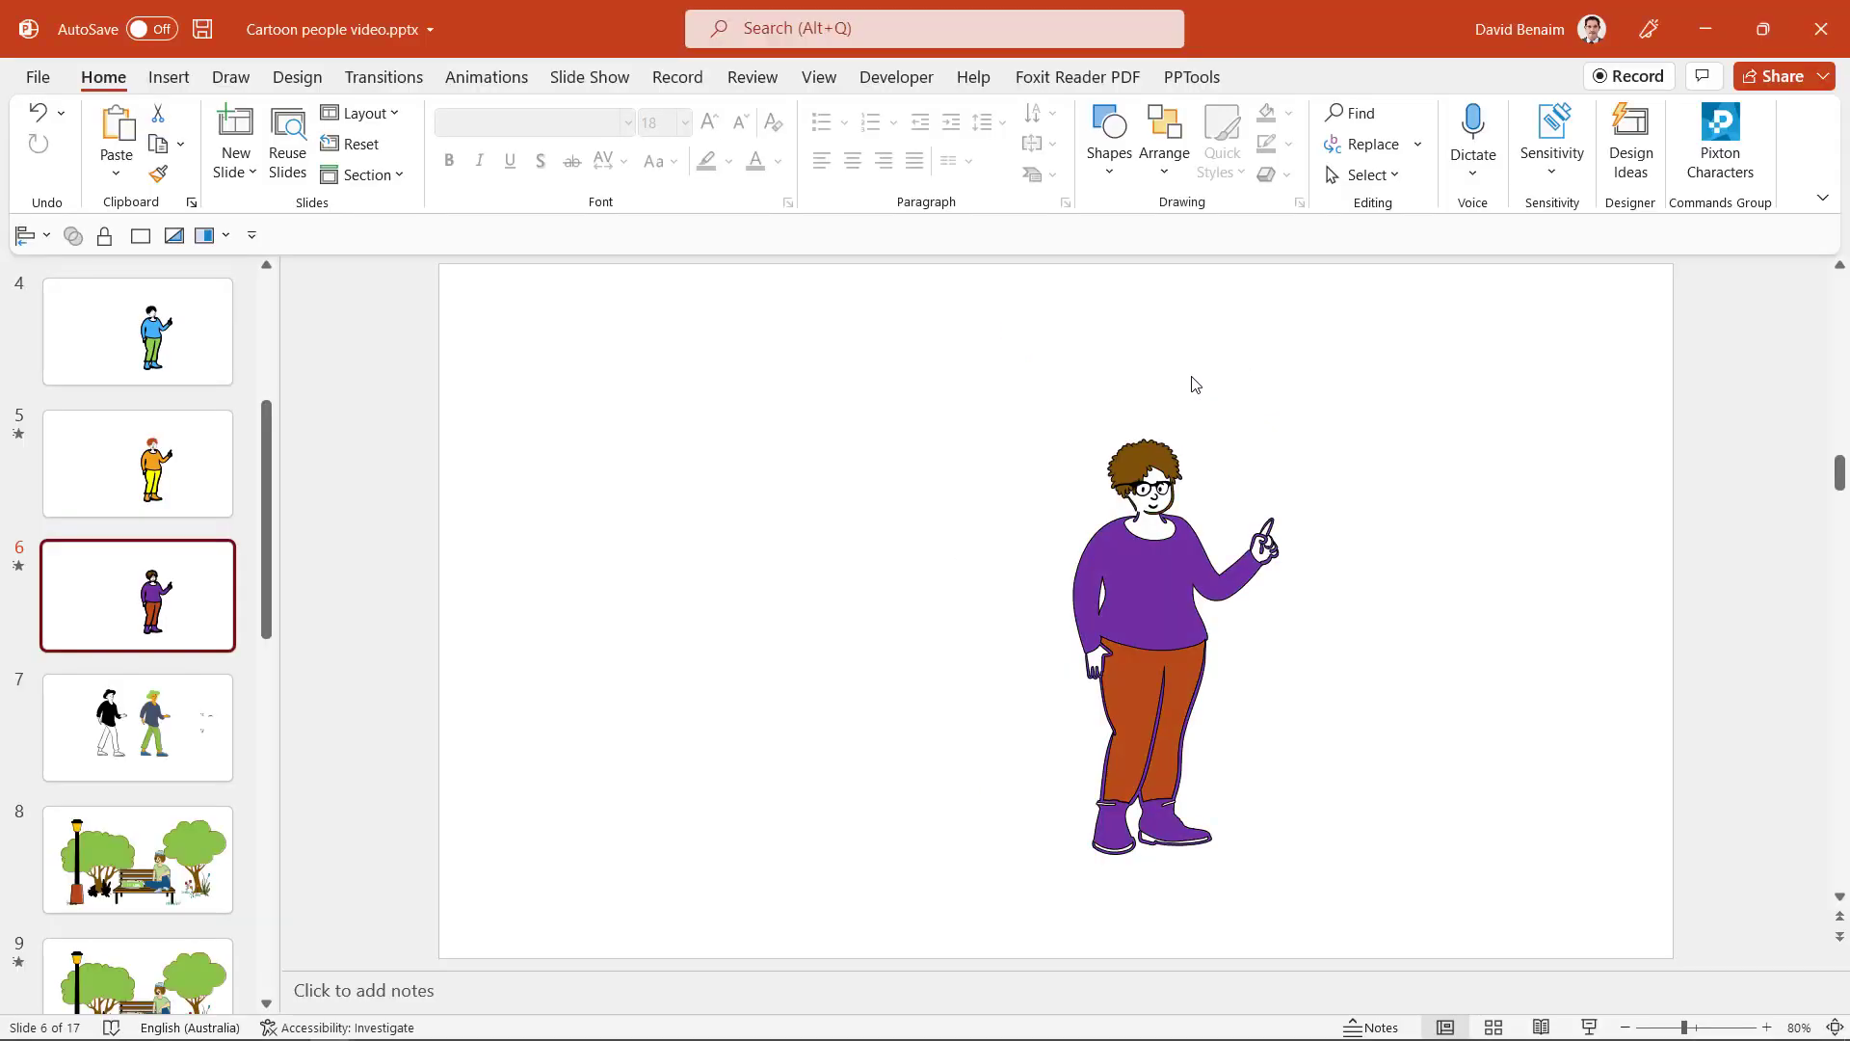
pyautogui.click(58, 339)
pyautogui.click(169, 77)
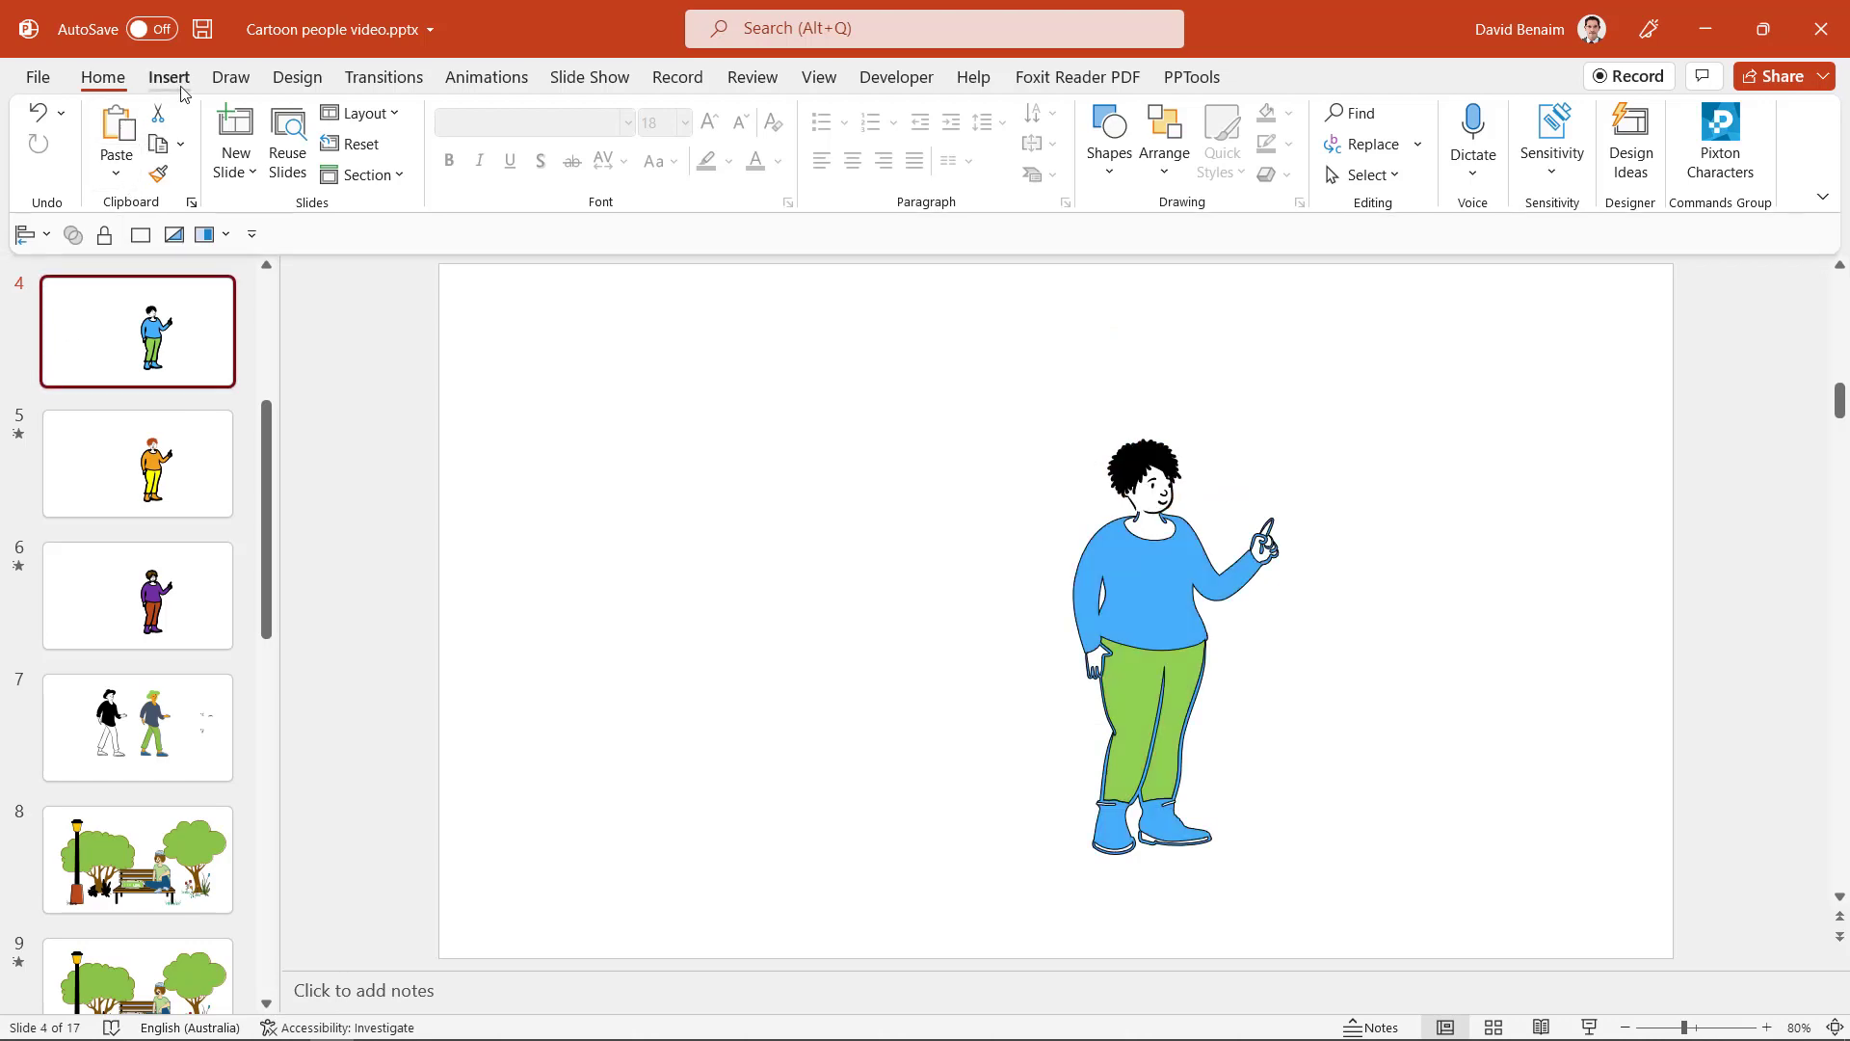
# Step: Insert the heart-eyed, wide-eyed and smiling faces from Cartoon People > Faces onto slide 4
pyautogui.click(511, 140)
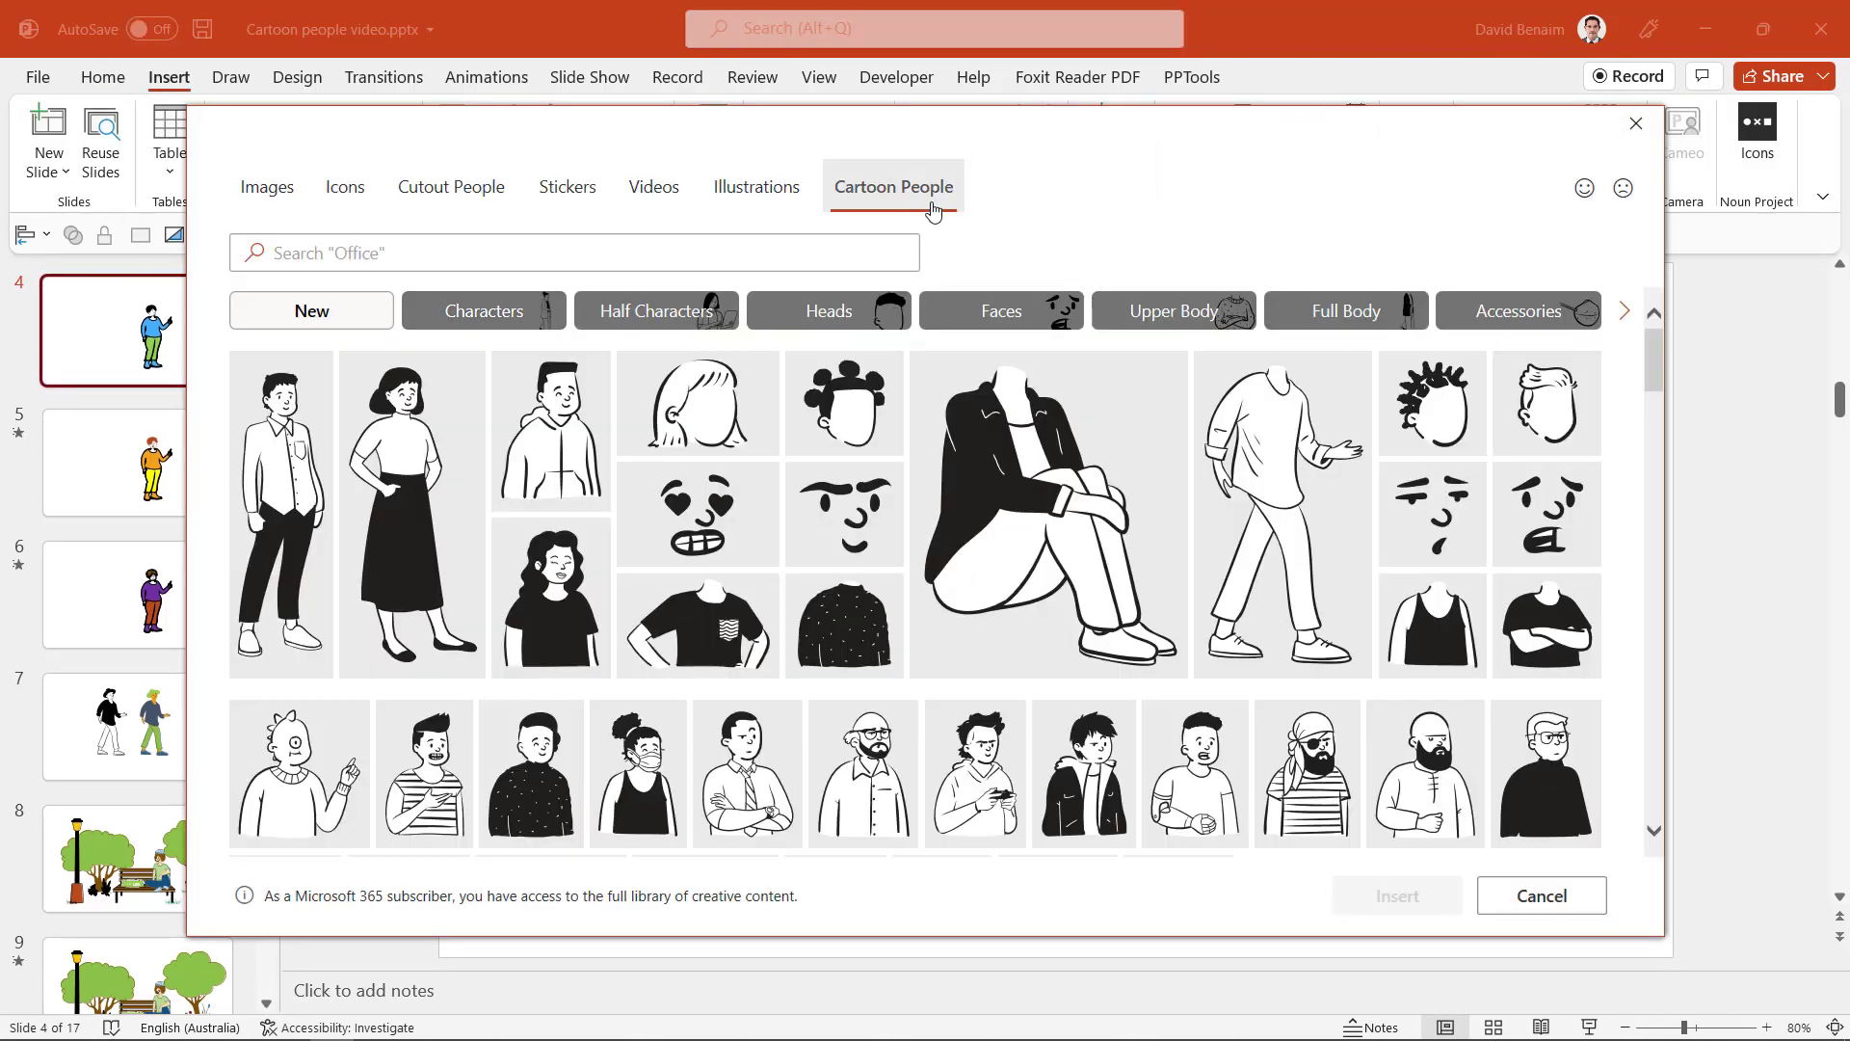
pyautogui.click(996, 327)
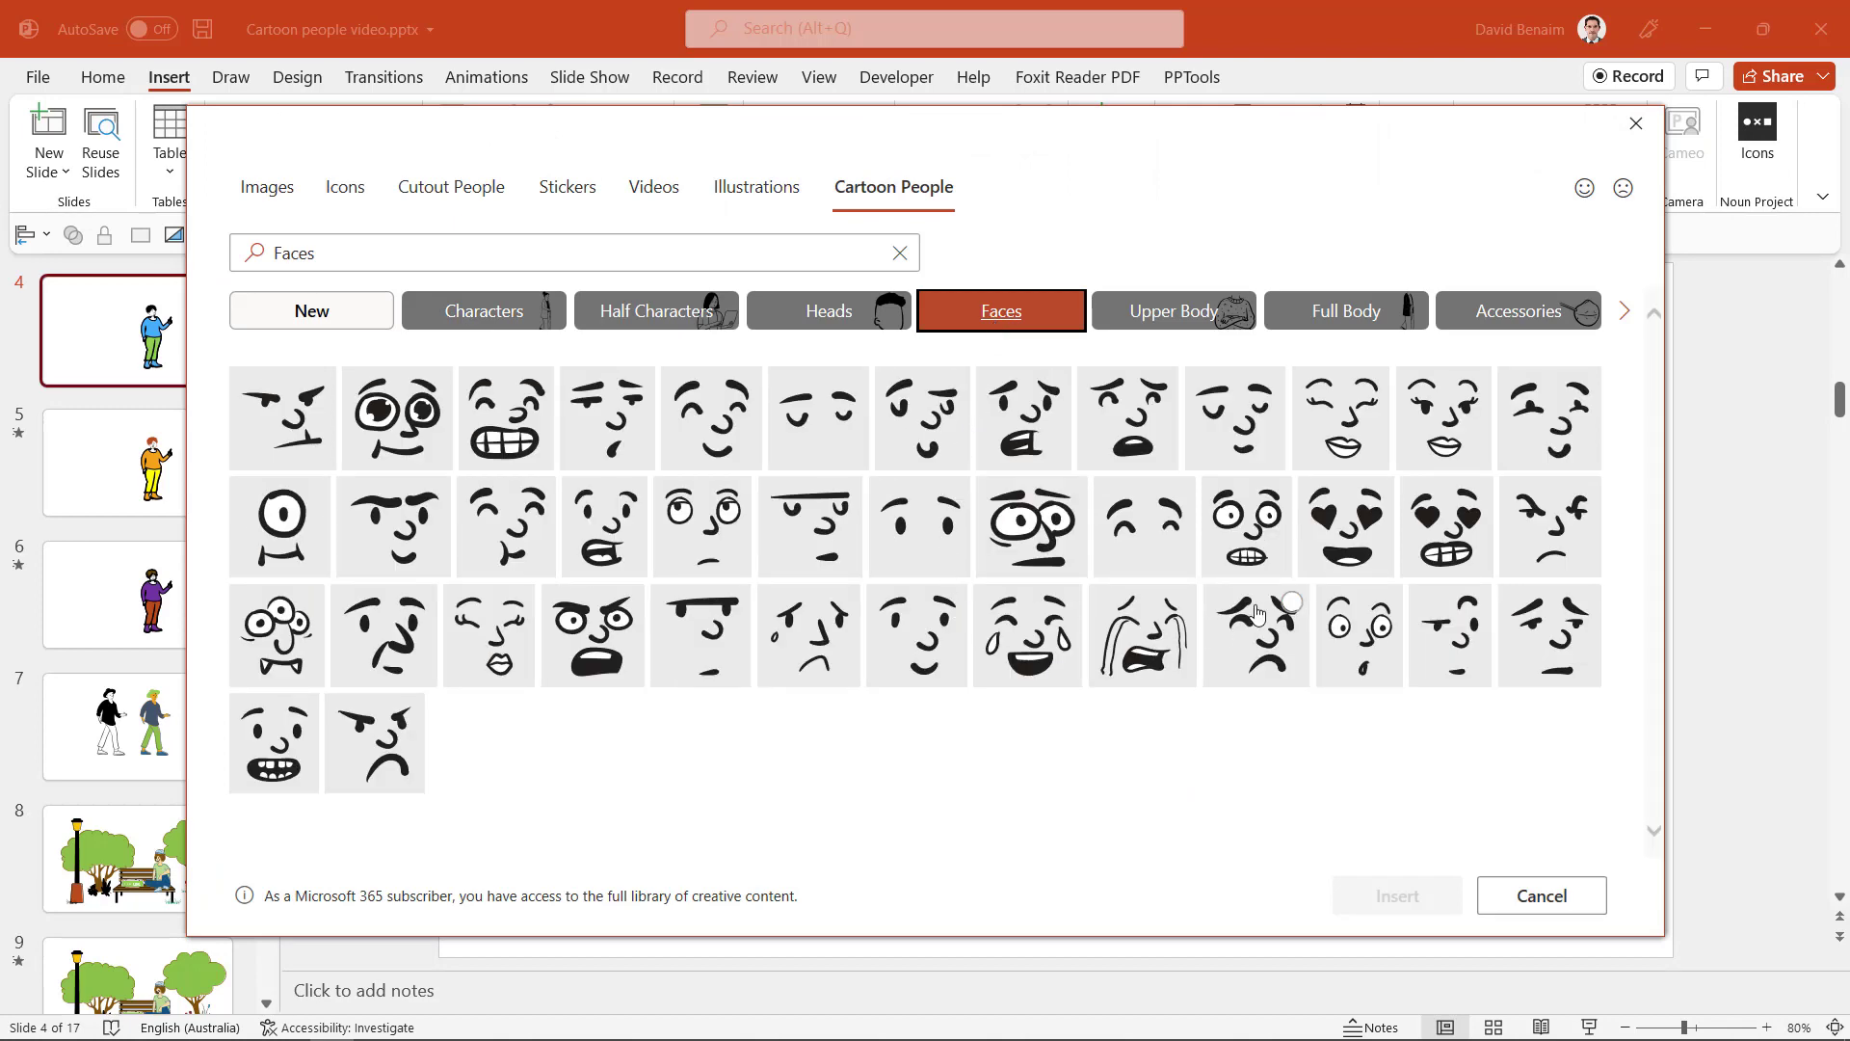
pyautogui.click(1357, 531)
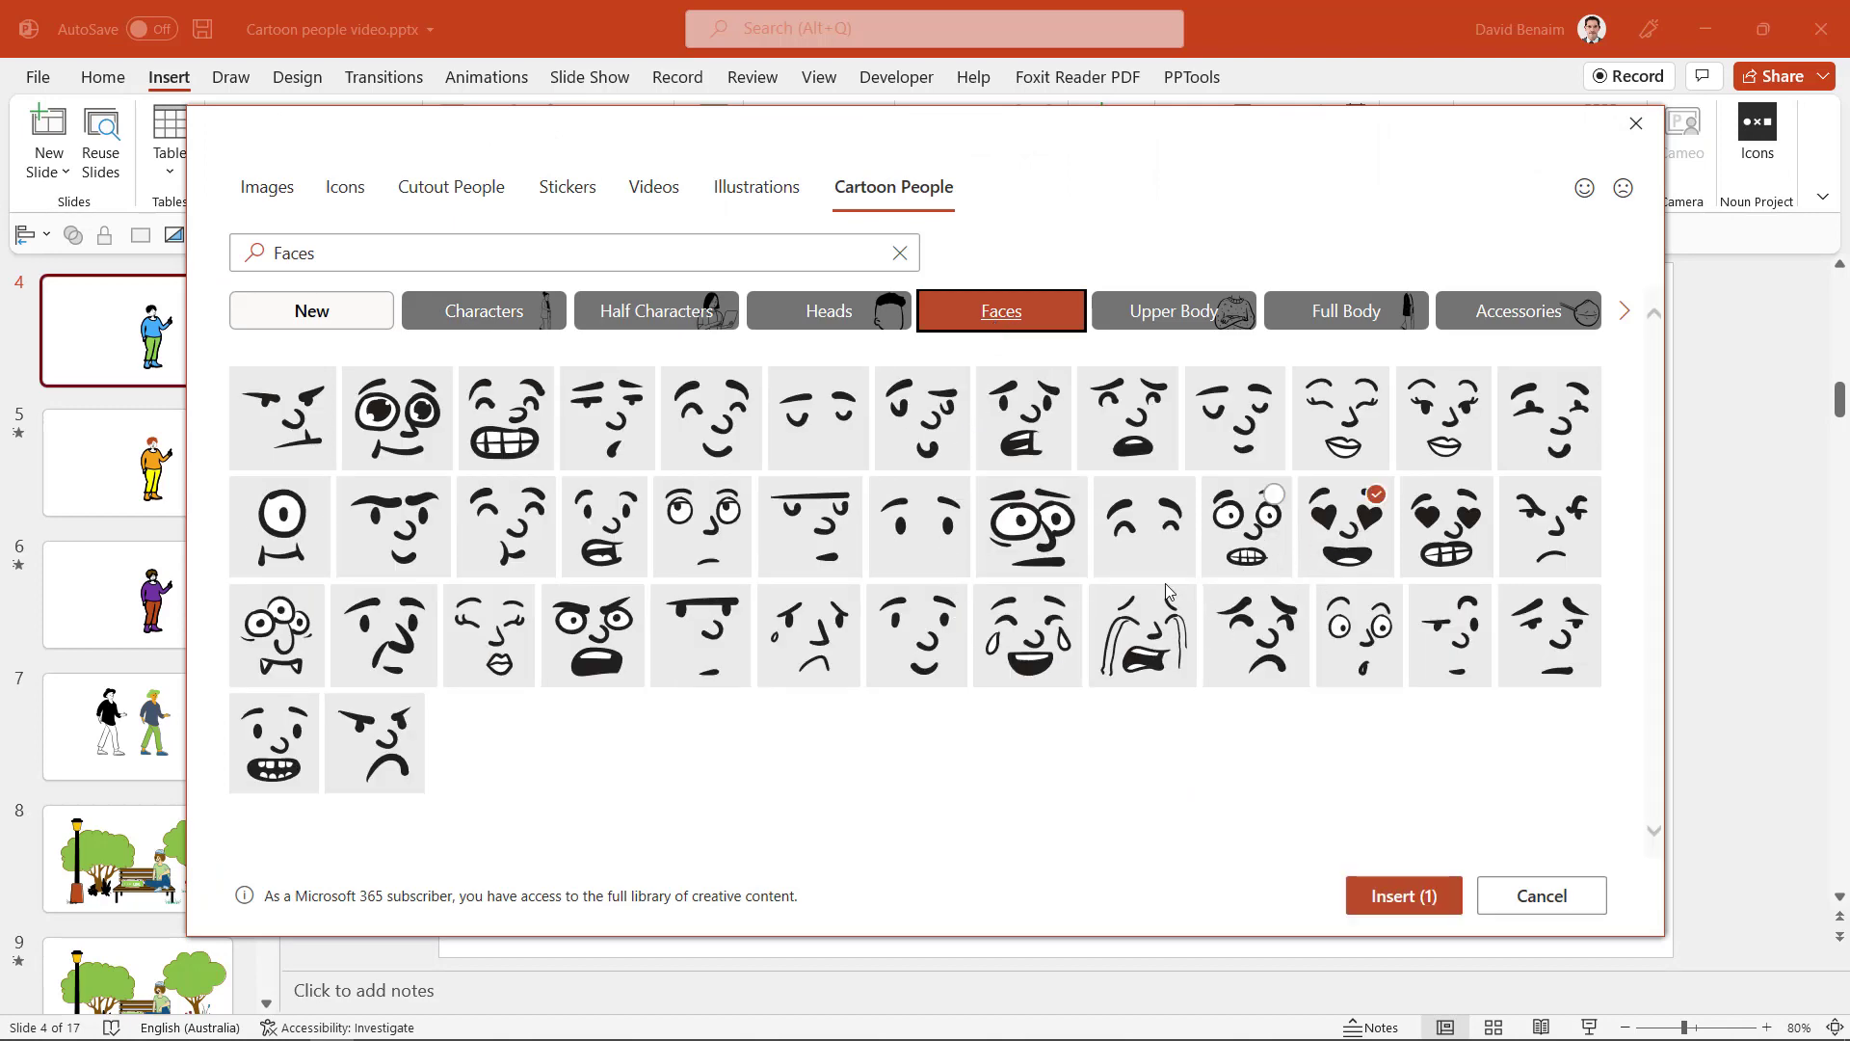
pyautogui.click(708, 530)
pyautogui.click(917, 662)
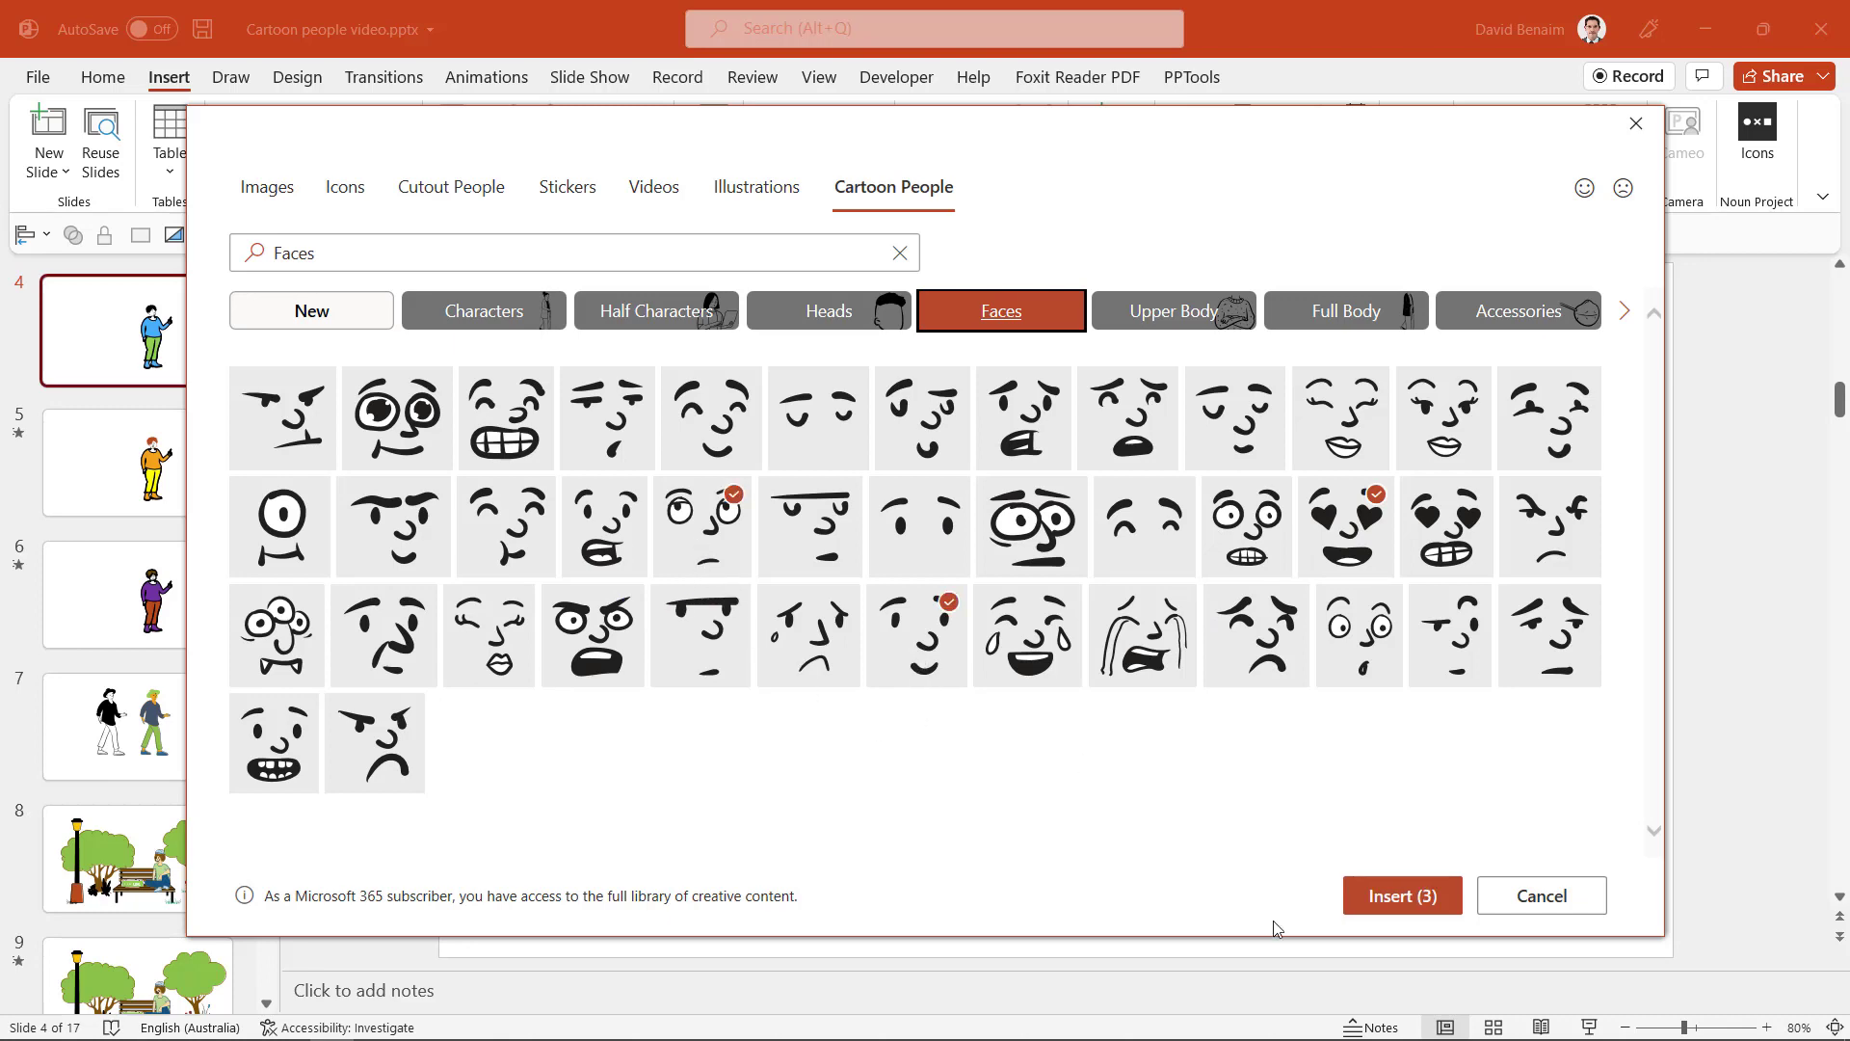
pyautogui.click(1363, 914)
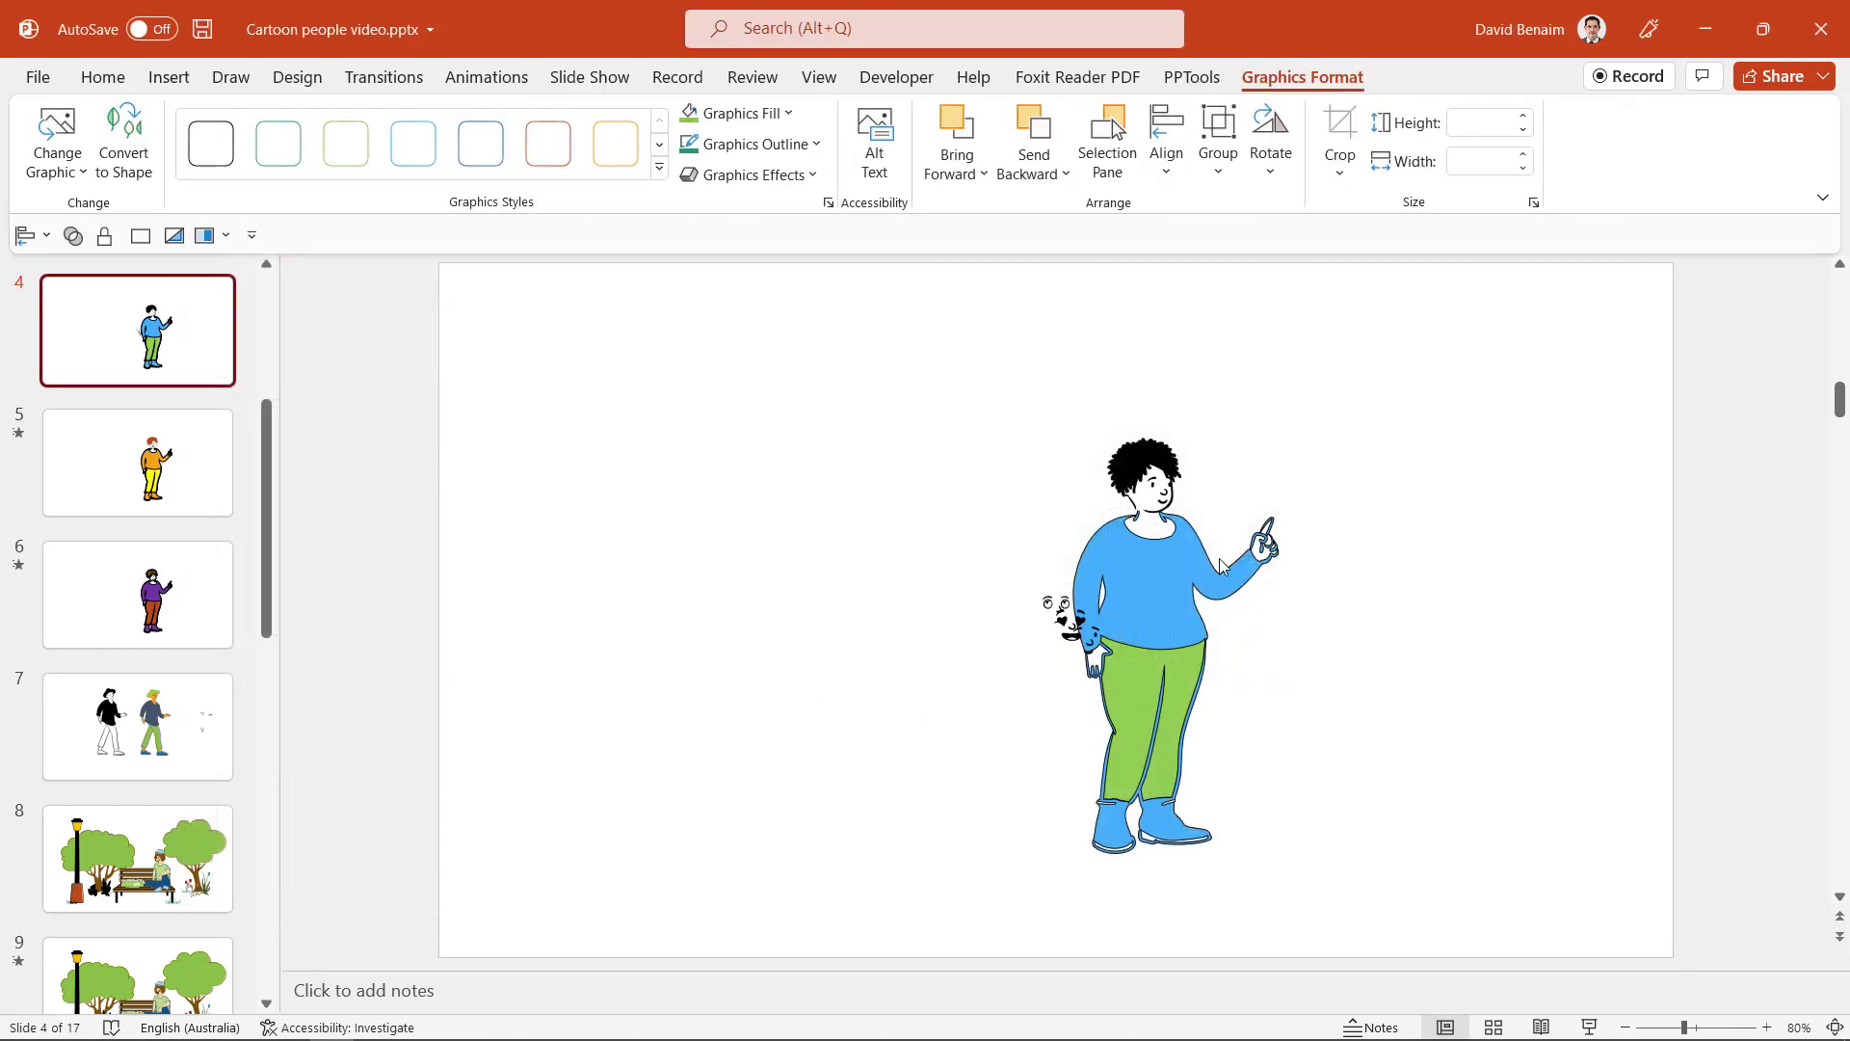
# Step: Move the new faces left of the character, try a smiling face on her head, and compare slide 6
pyautogui.moveTo(1055, 616); pyautogui.dragTo(877, 578)
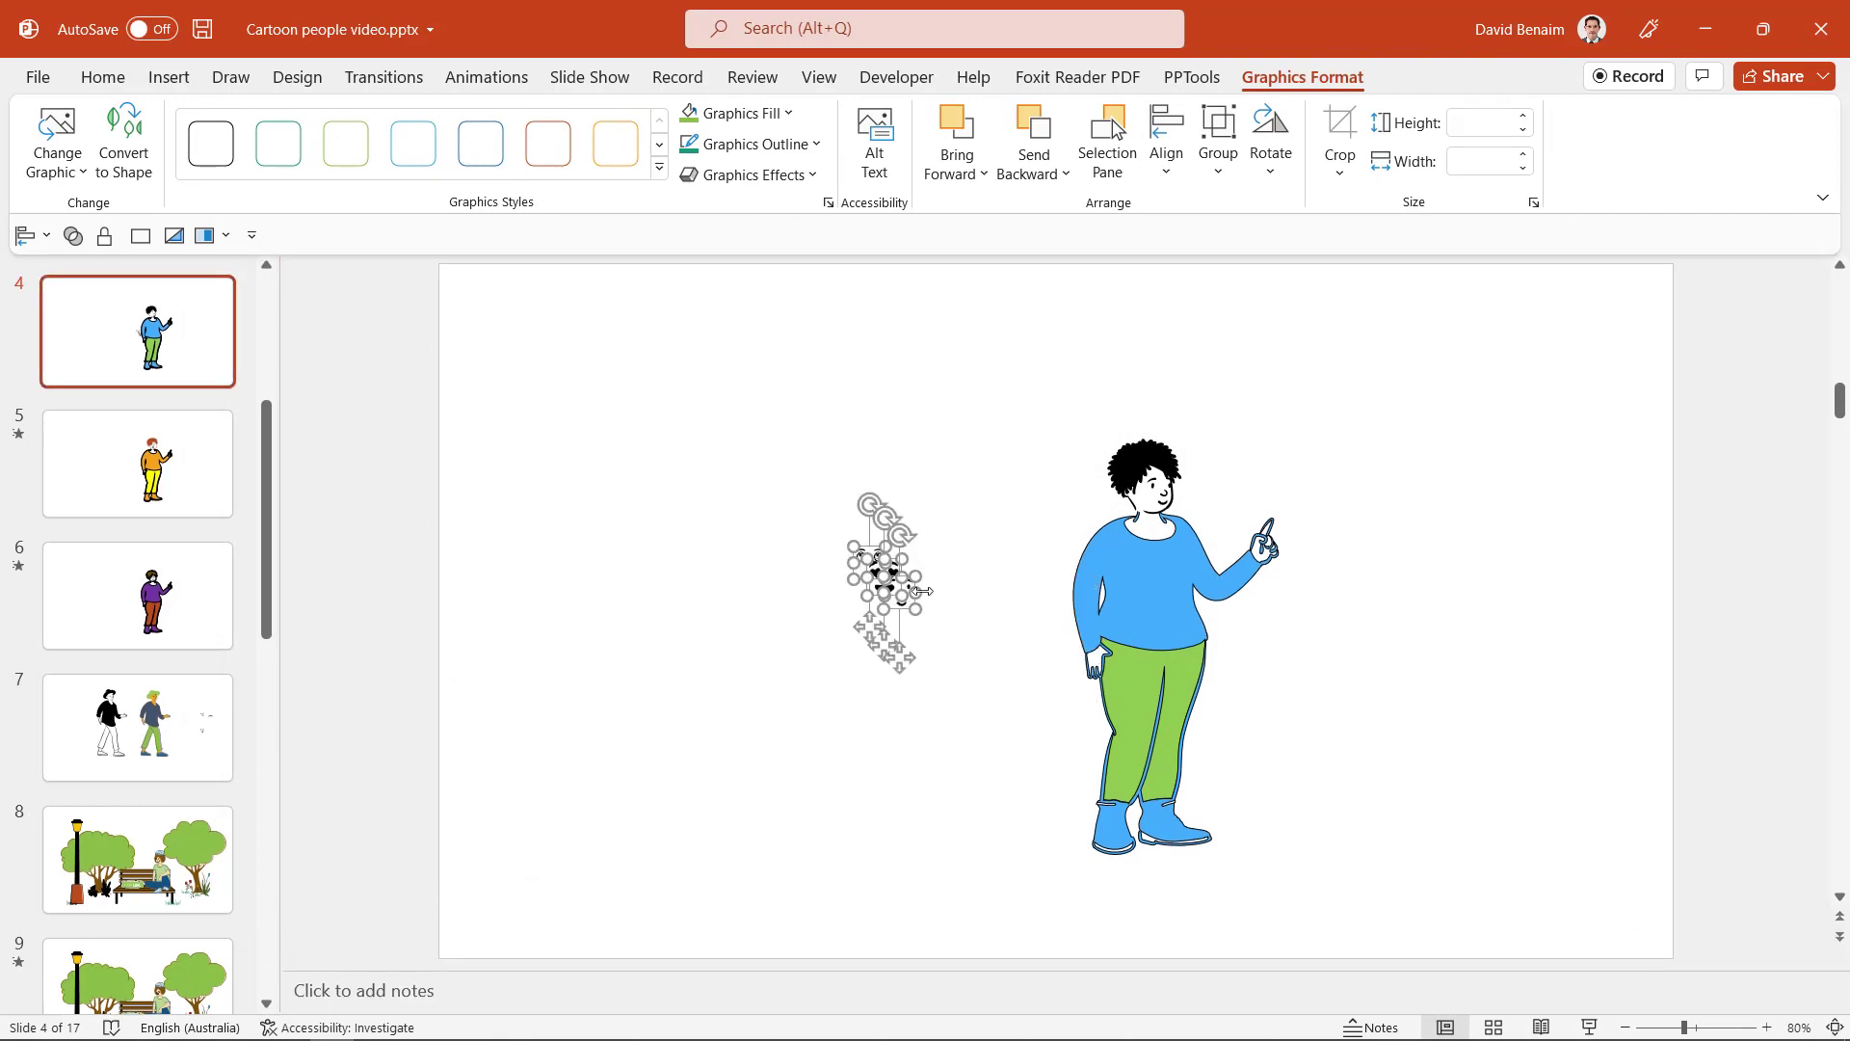
pyautogui.click(954, 632)
pyautogui.click(1156, 500)
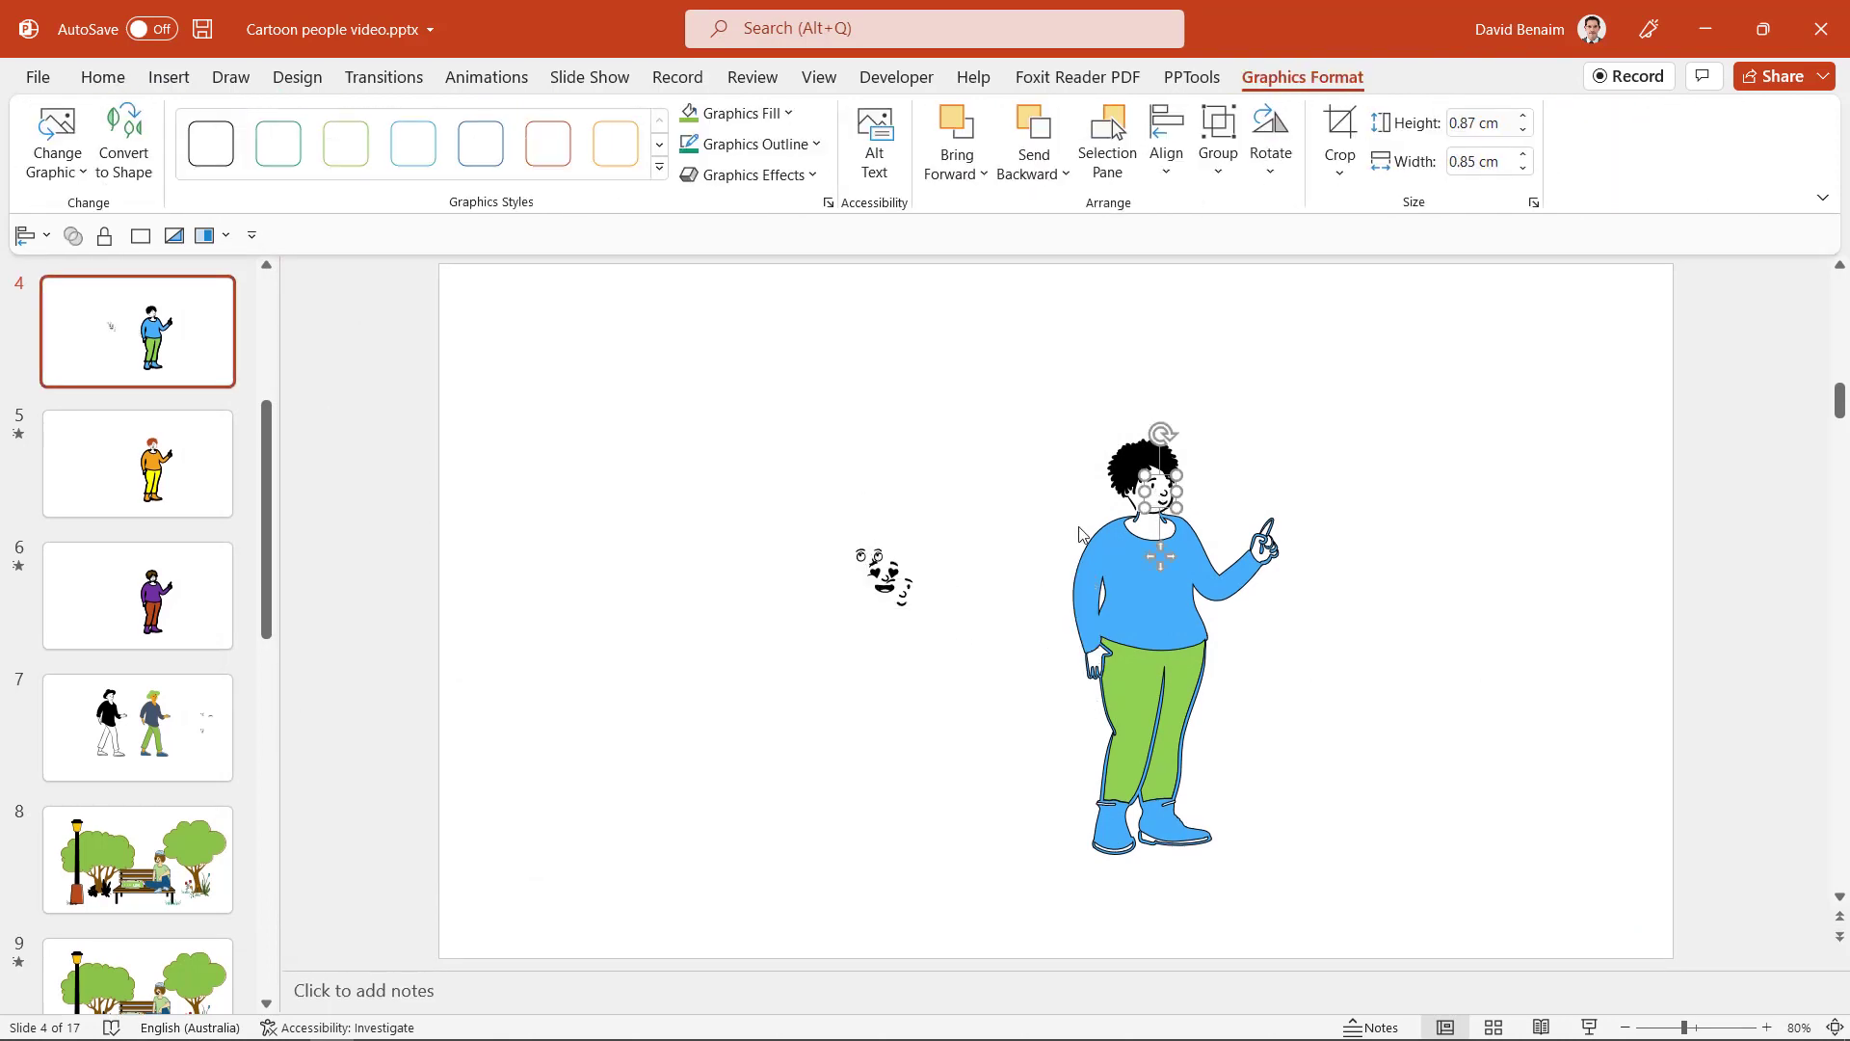
pyautogui.click(920, 598)
pyautogui.moveTo(903, 592); pyautogui.dragTo(1159, 491)
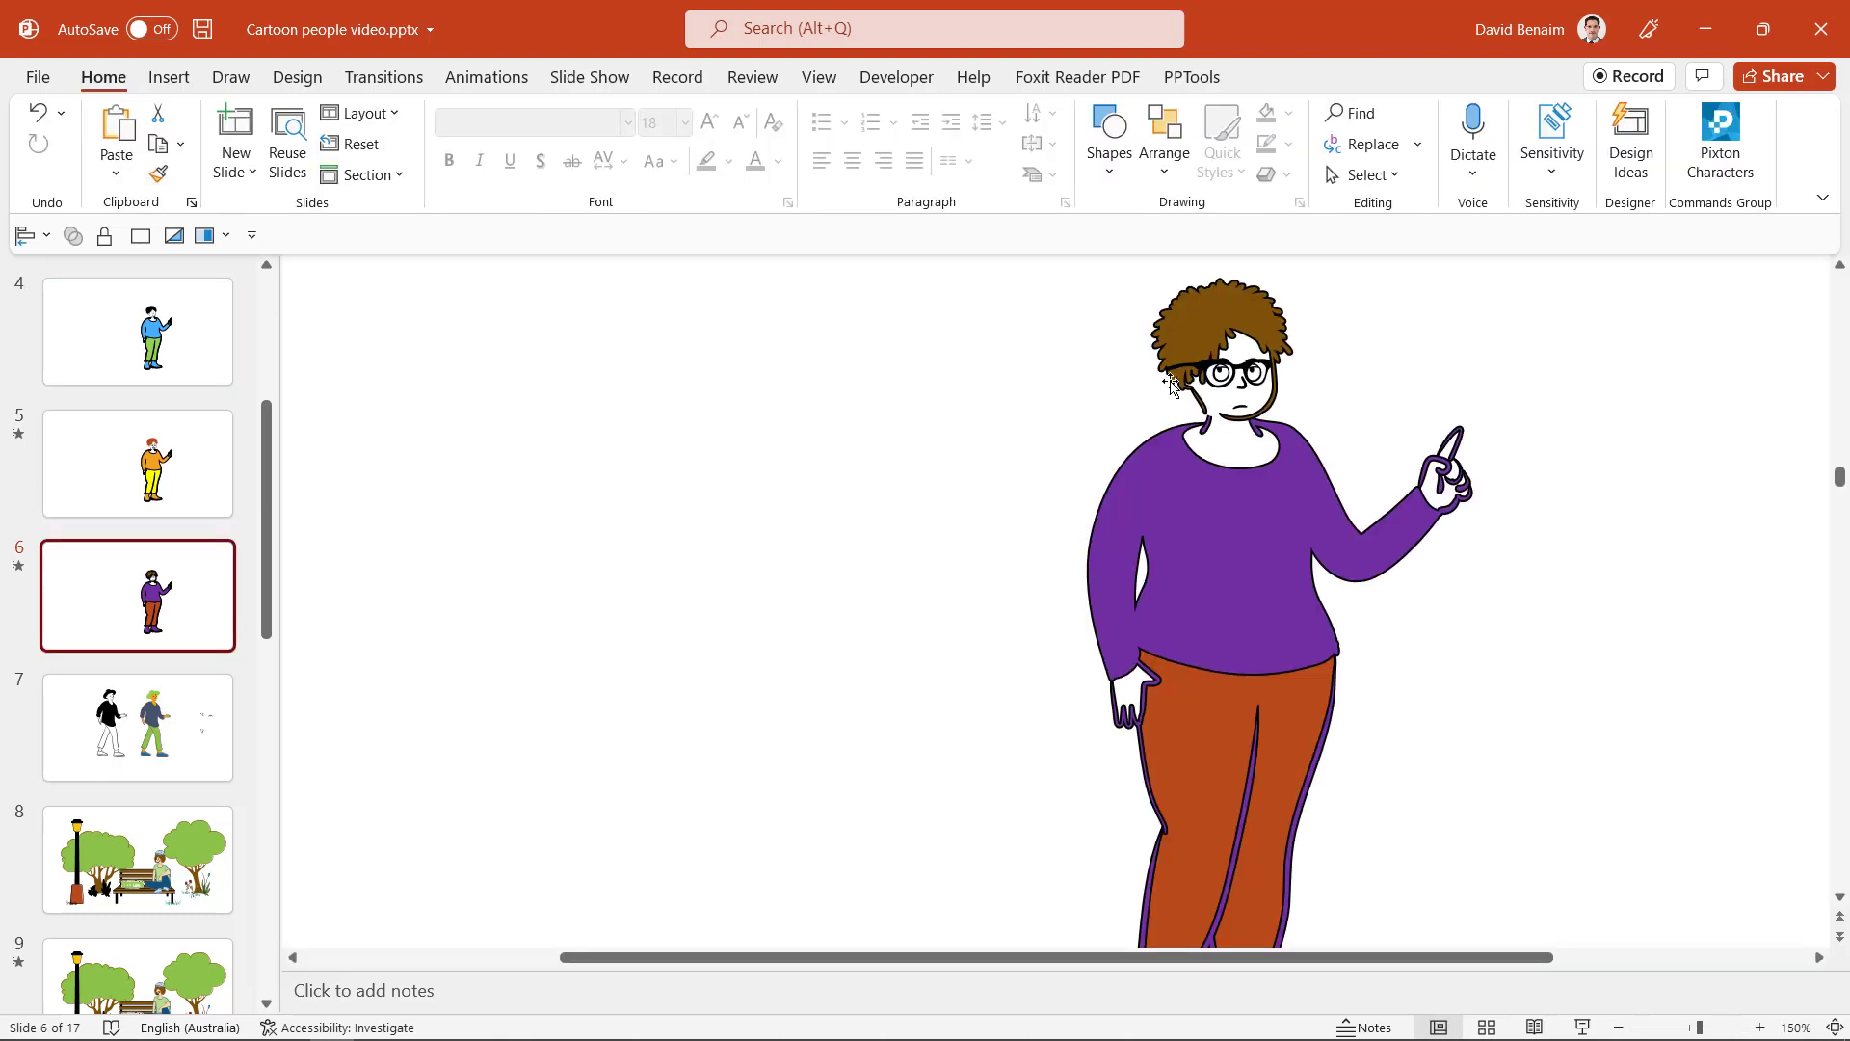
pyautogui.click(1212, 386)
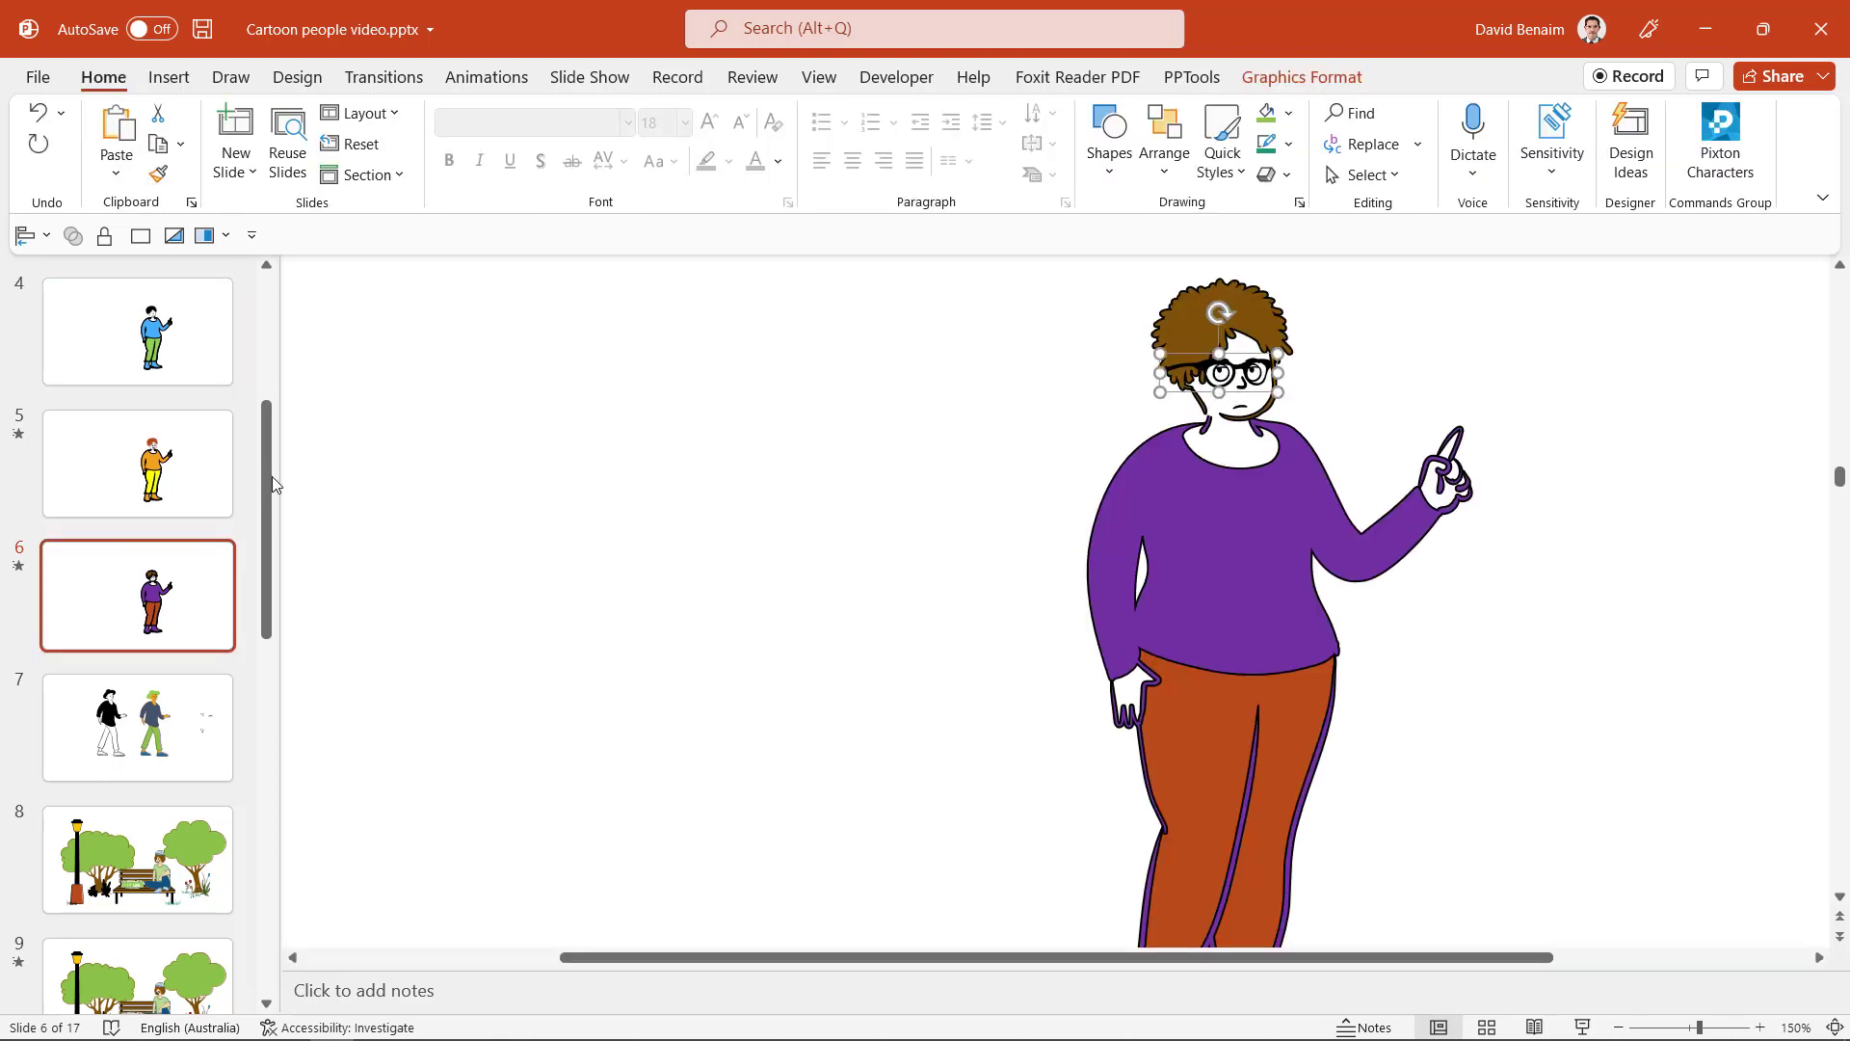
pyautogui.click(198, 365)
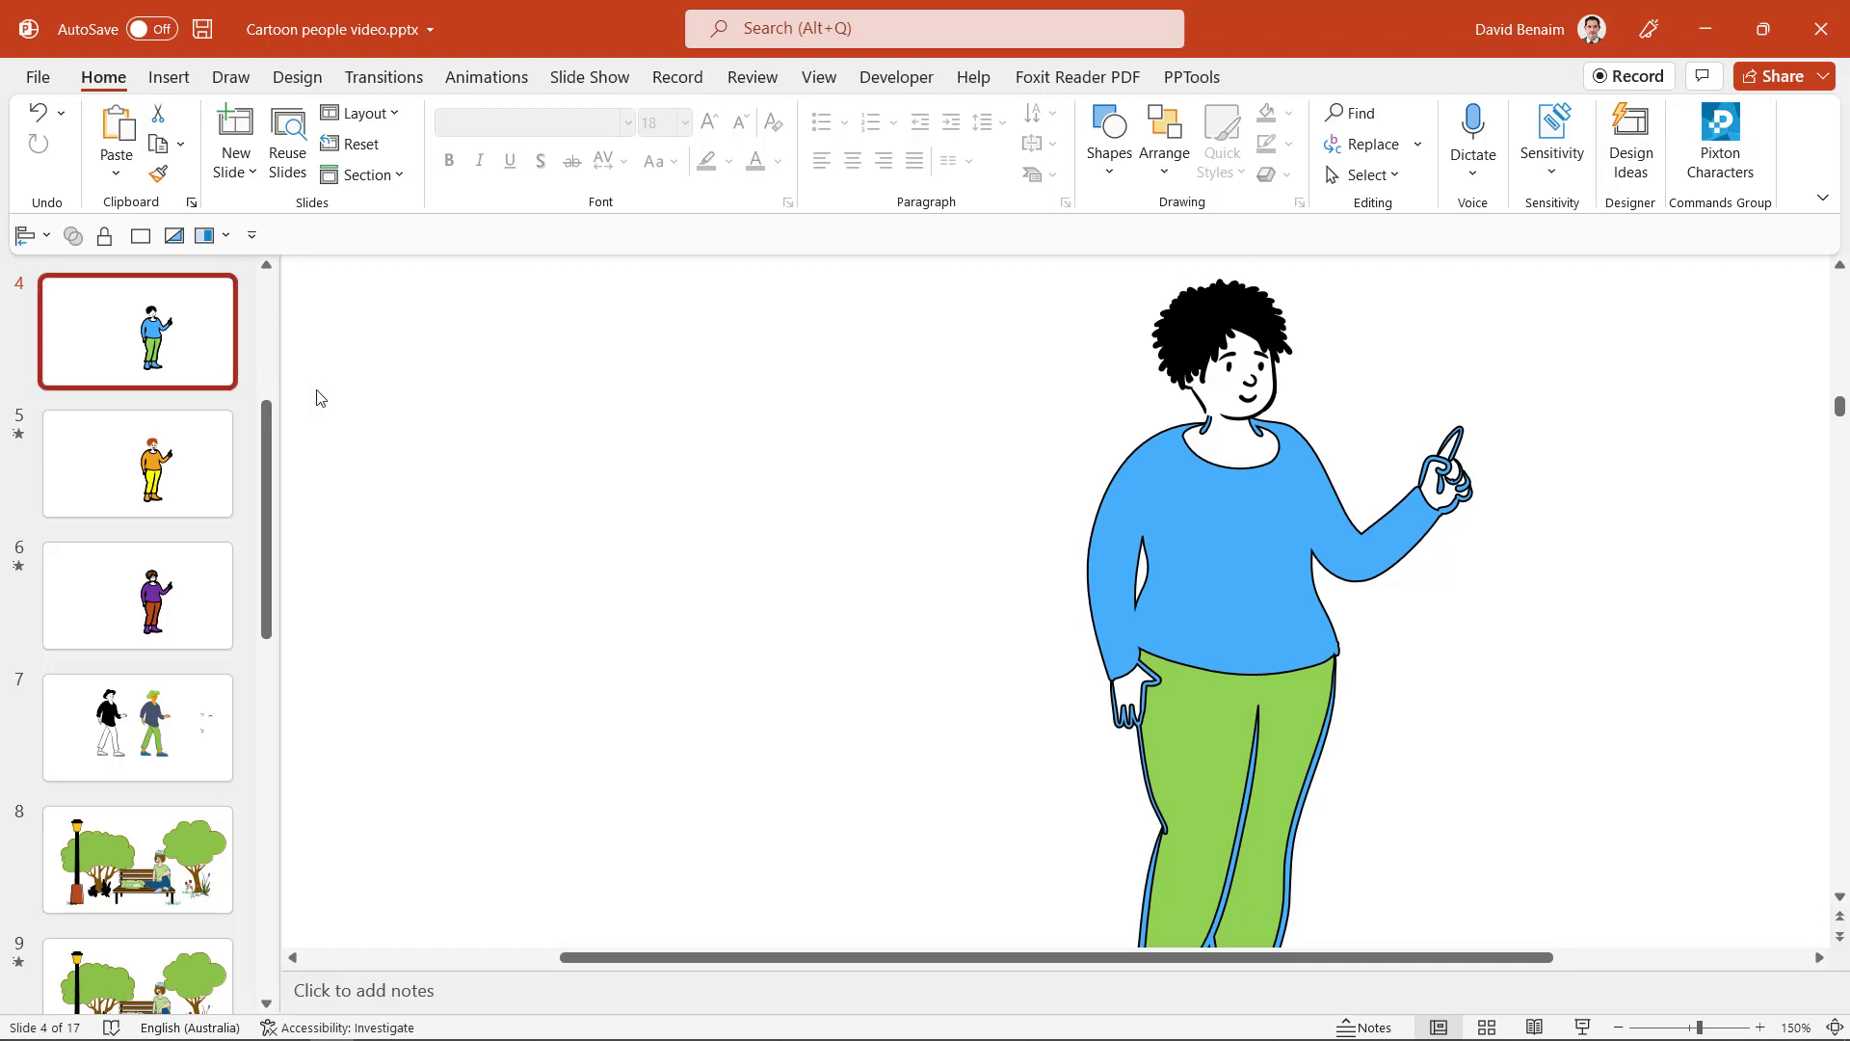
pyautogui.scroll(-7, 985, 494)
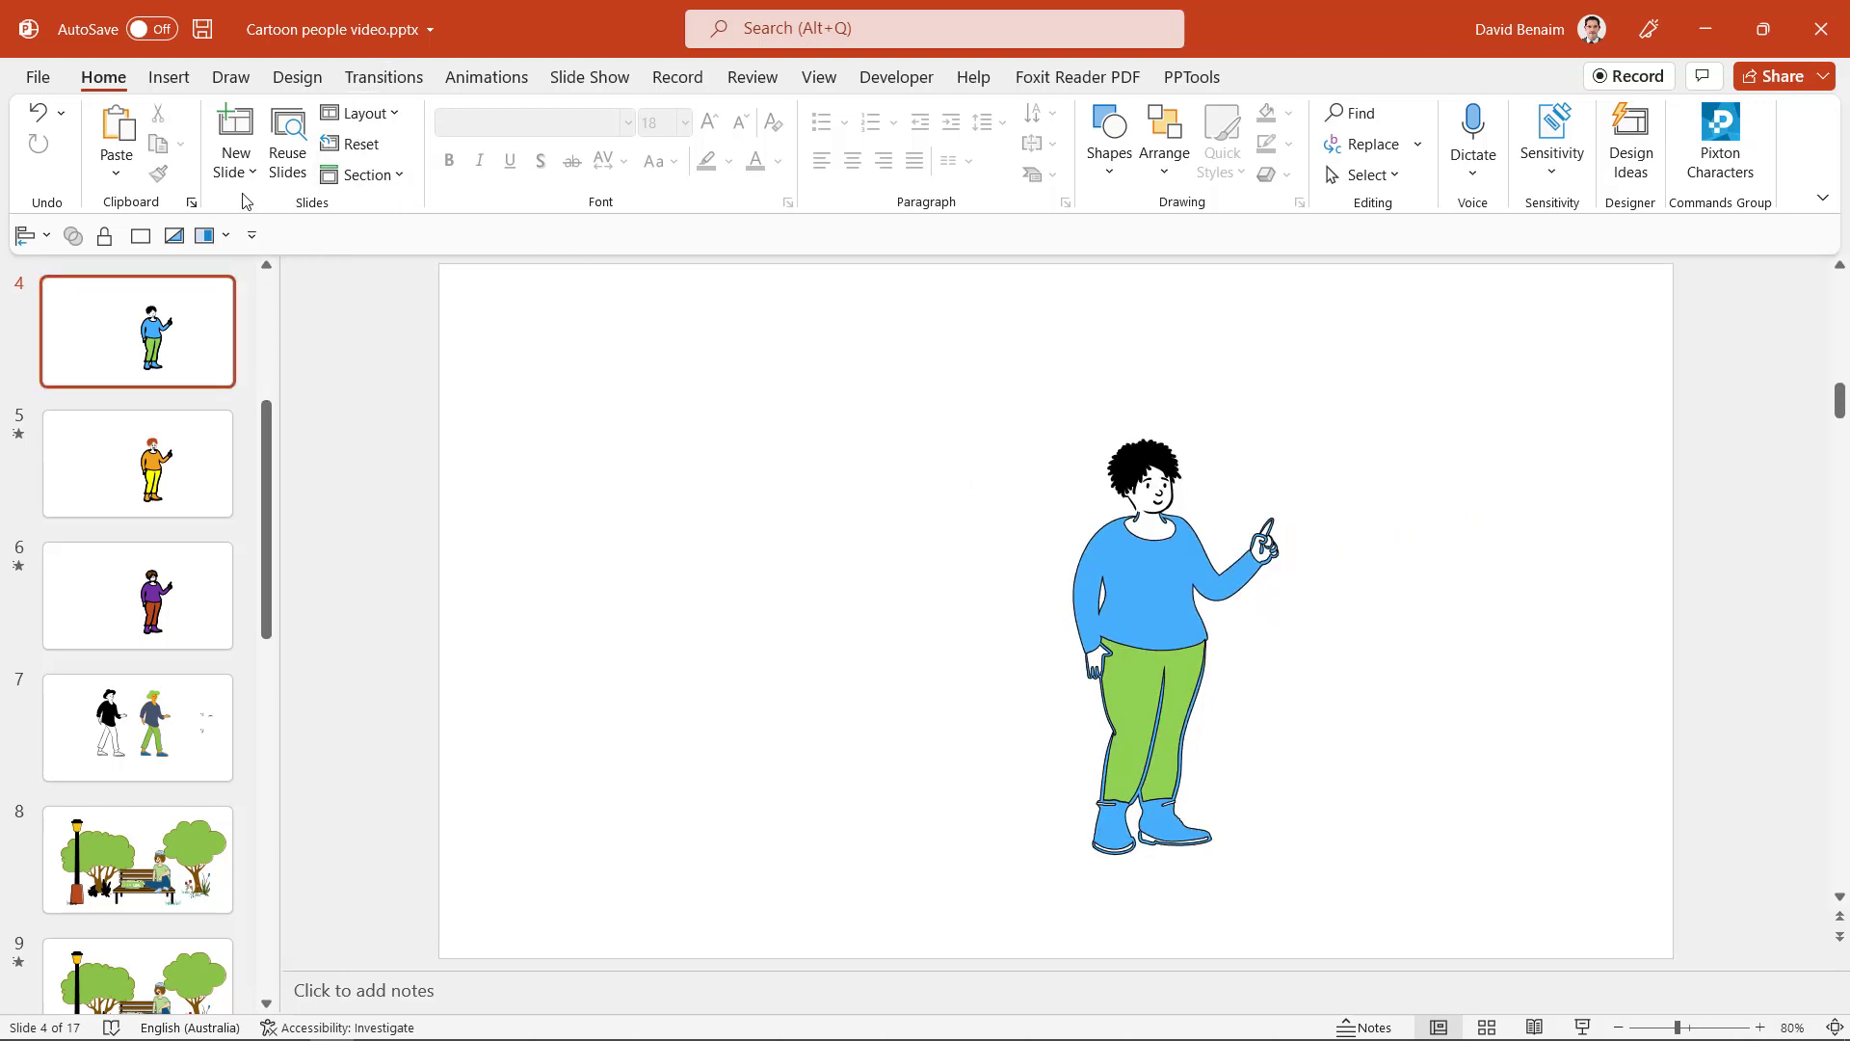
# Step: Set slide 5's Morph transition duration to 1 second, then review slides 4 and 5
pyautogui.click(383, 77)
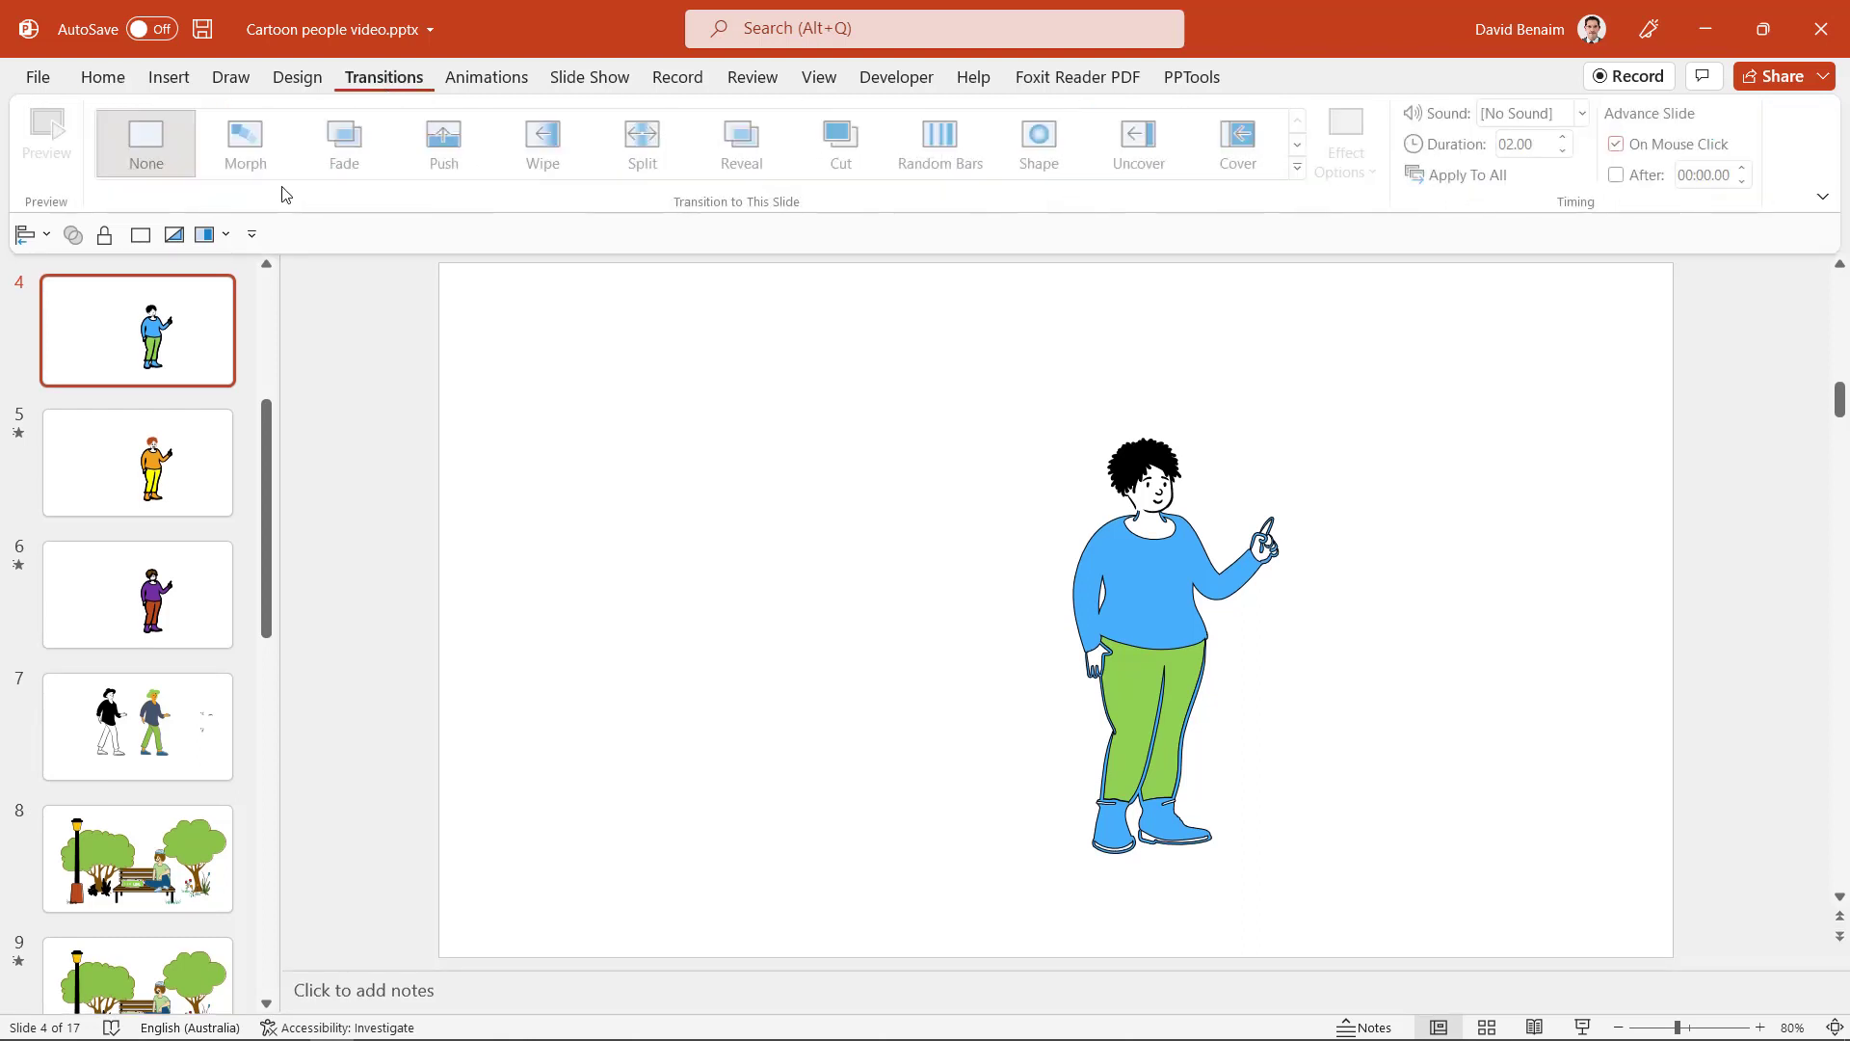
pyautogui.click(109, 471)
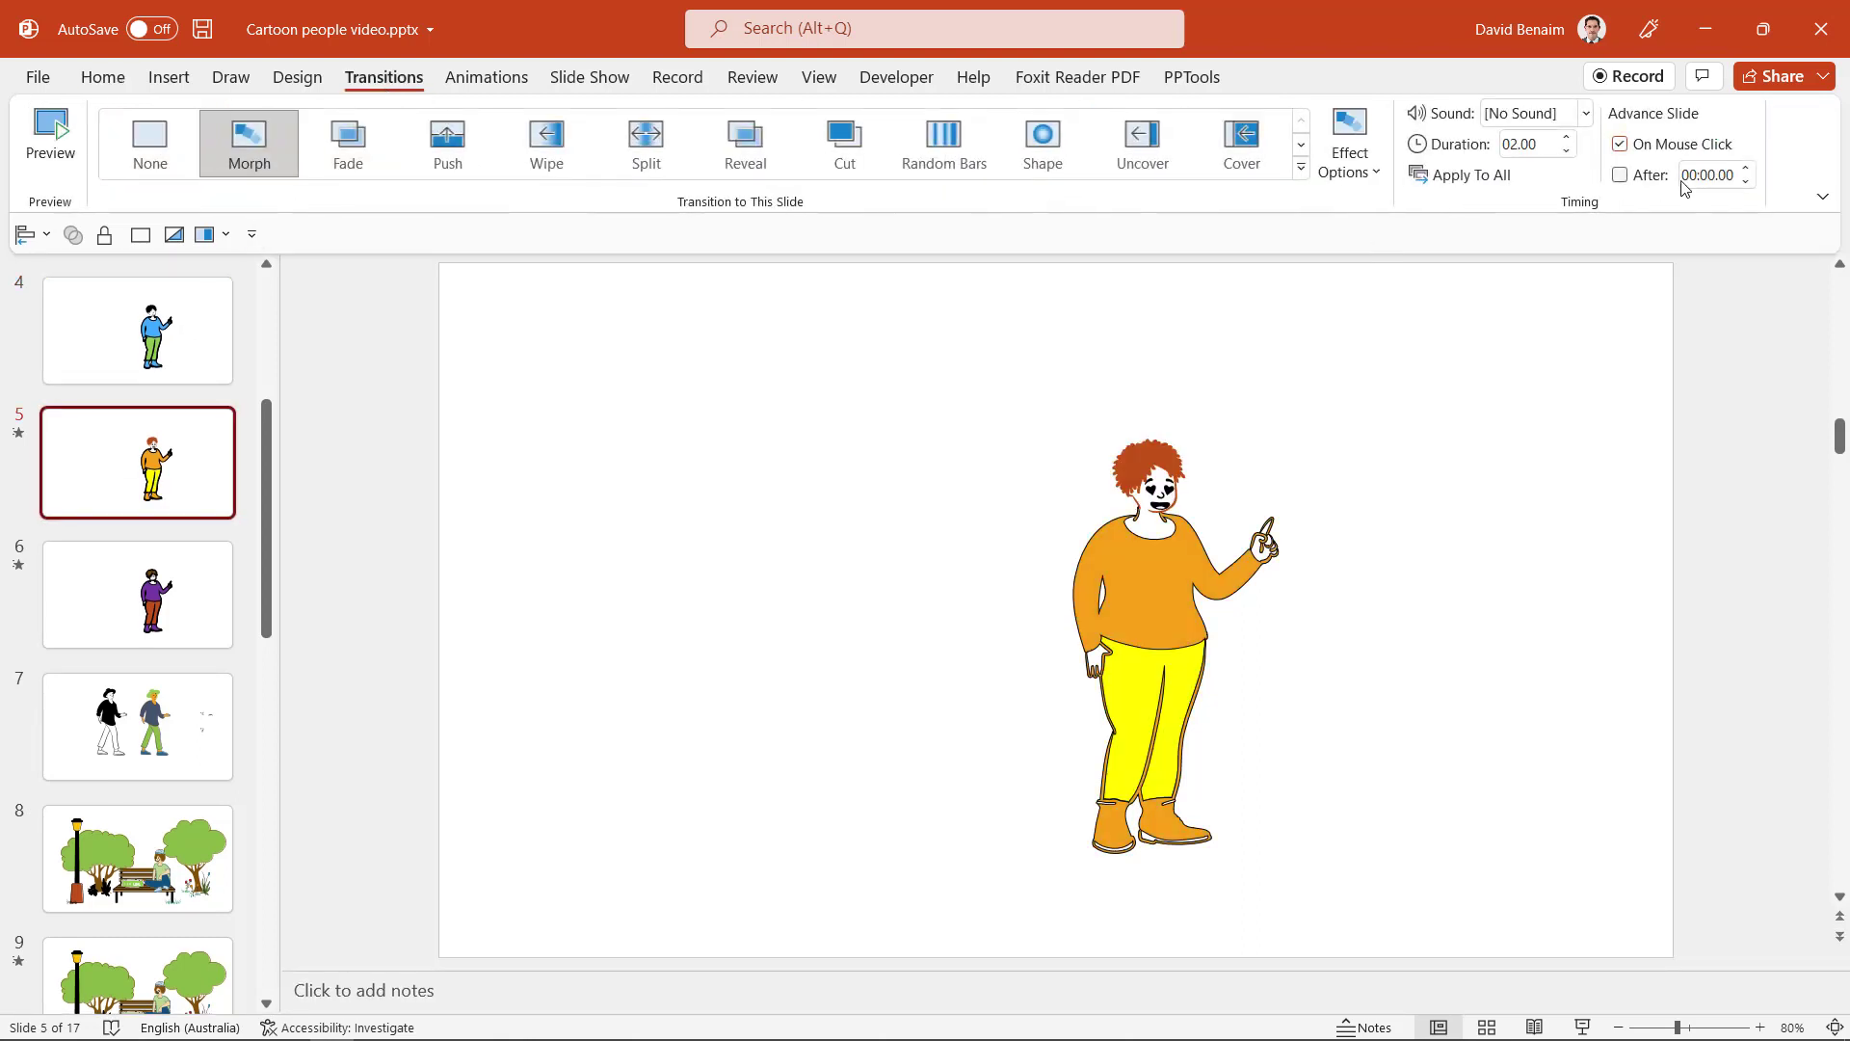
pyautogui.click(1514, 144)
pyautogui.click(1514, 145)
pyautogui.write('1')
pyautogui.press('Return')
pyautogui.click(216, 344)
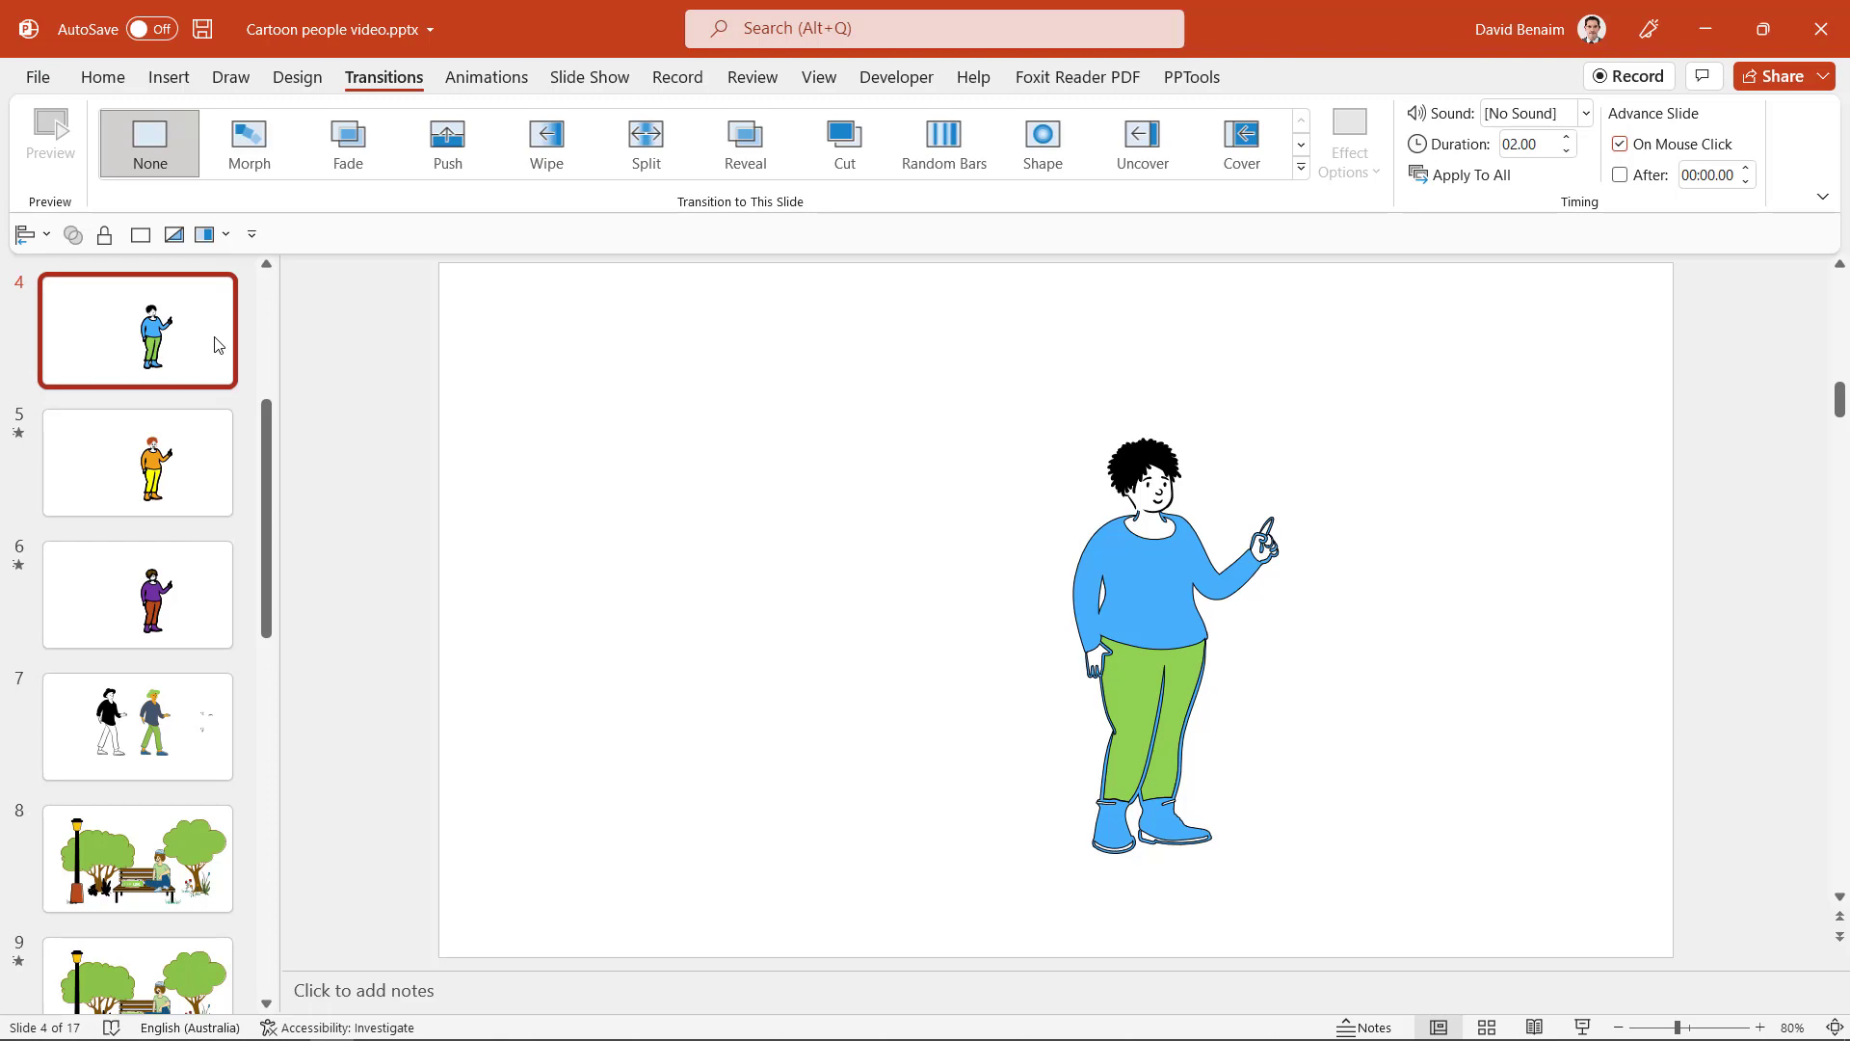
pyautogui.press('Down')
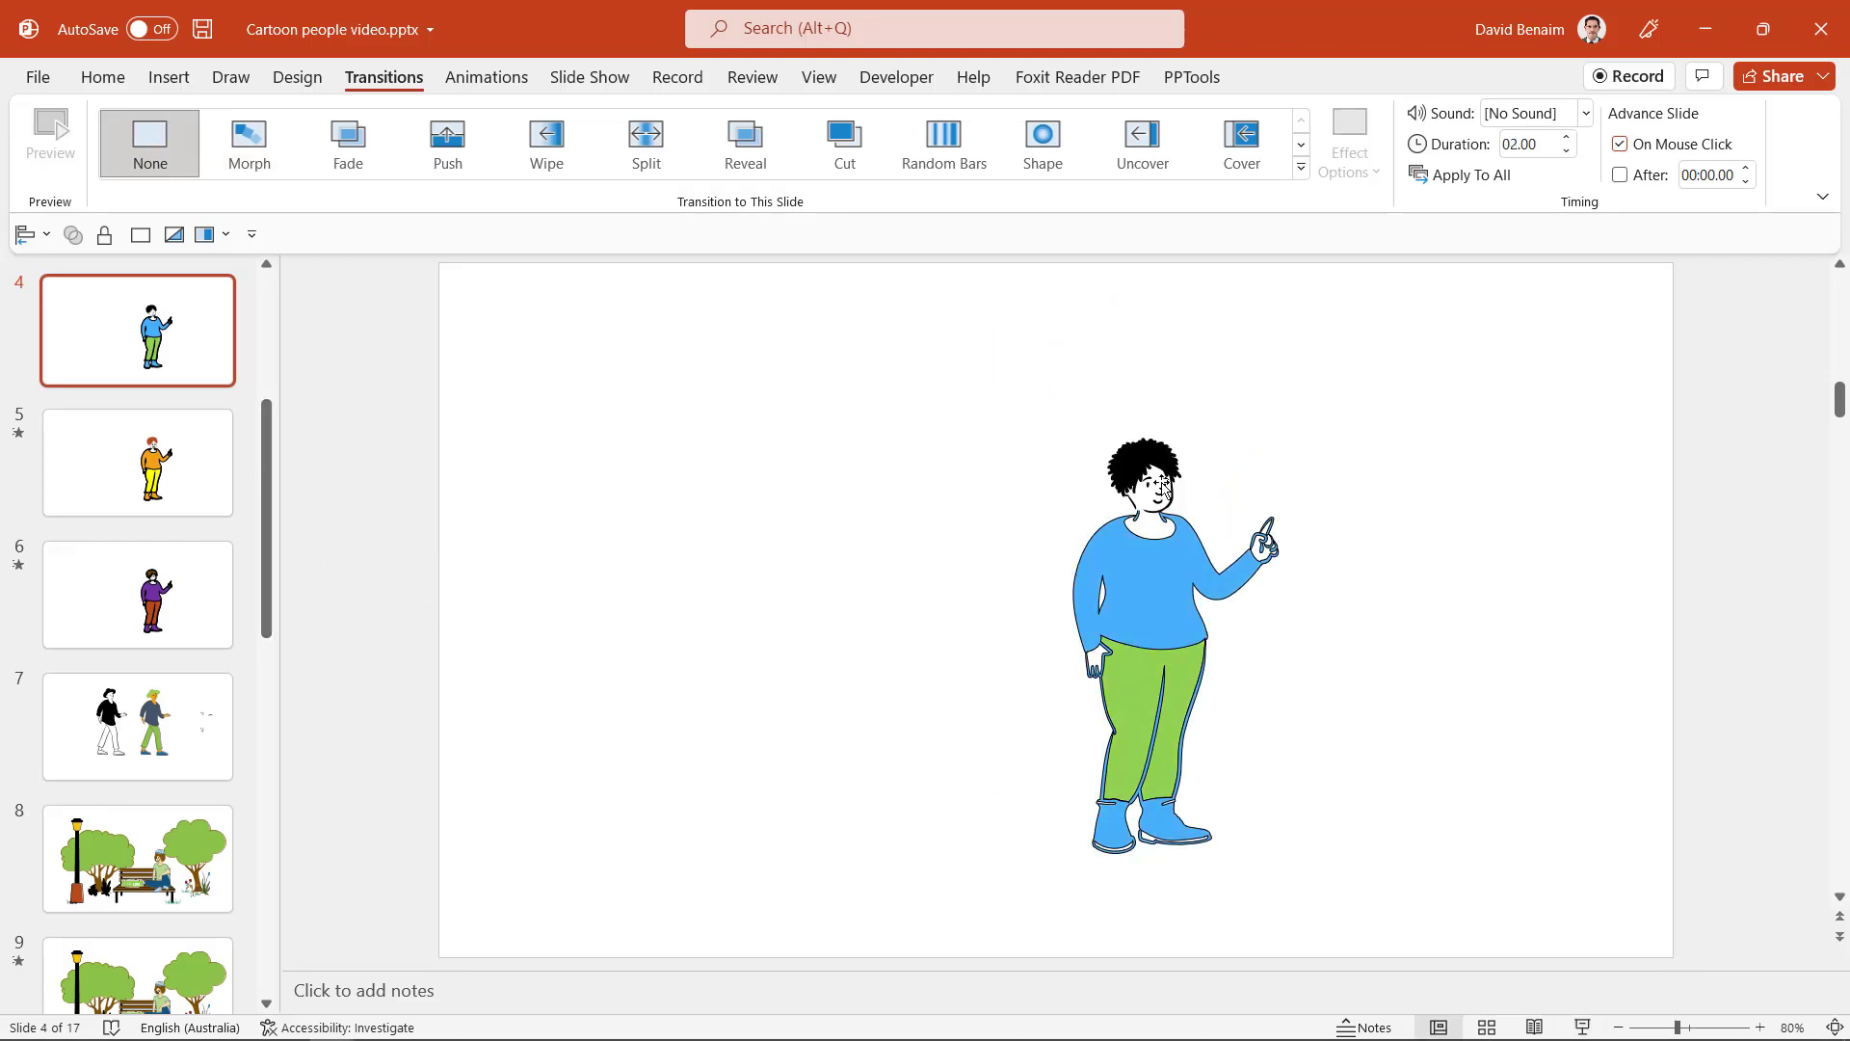
pyautogui.click(1164, 488)
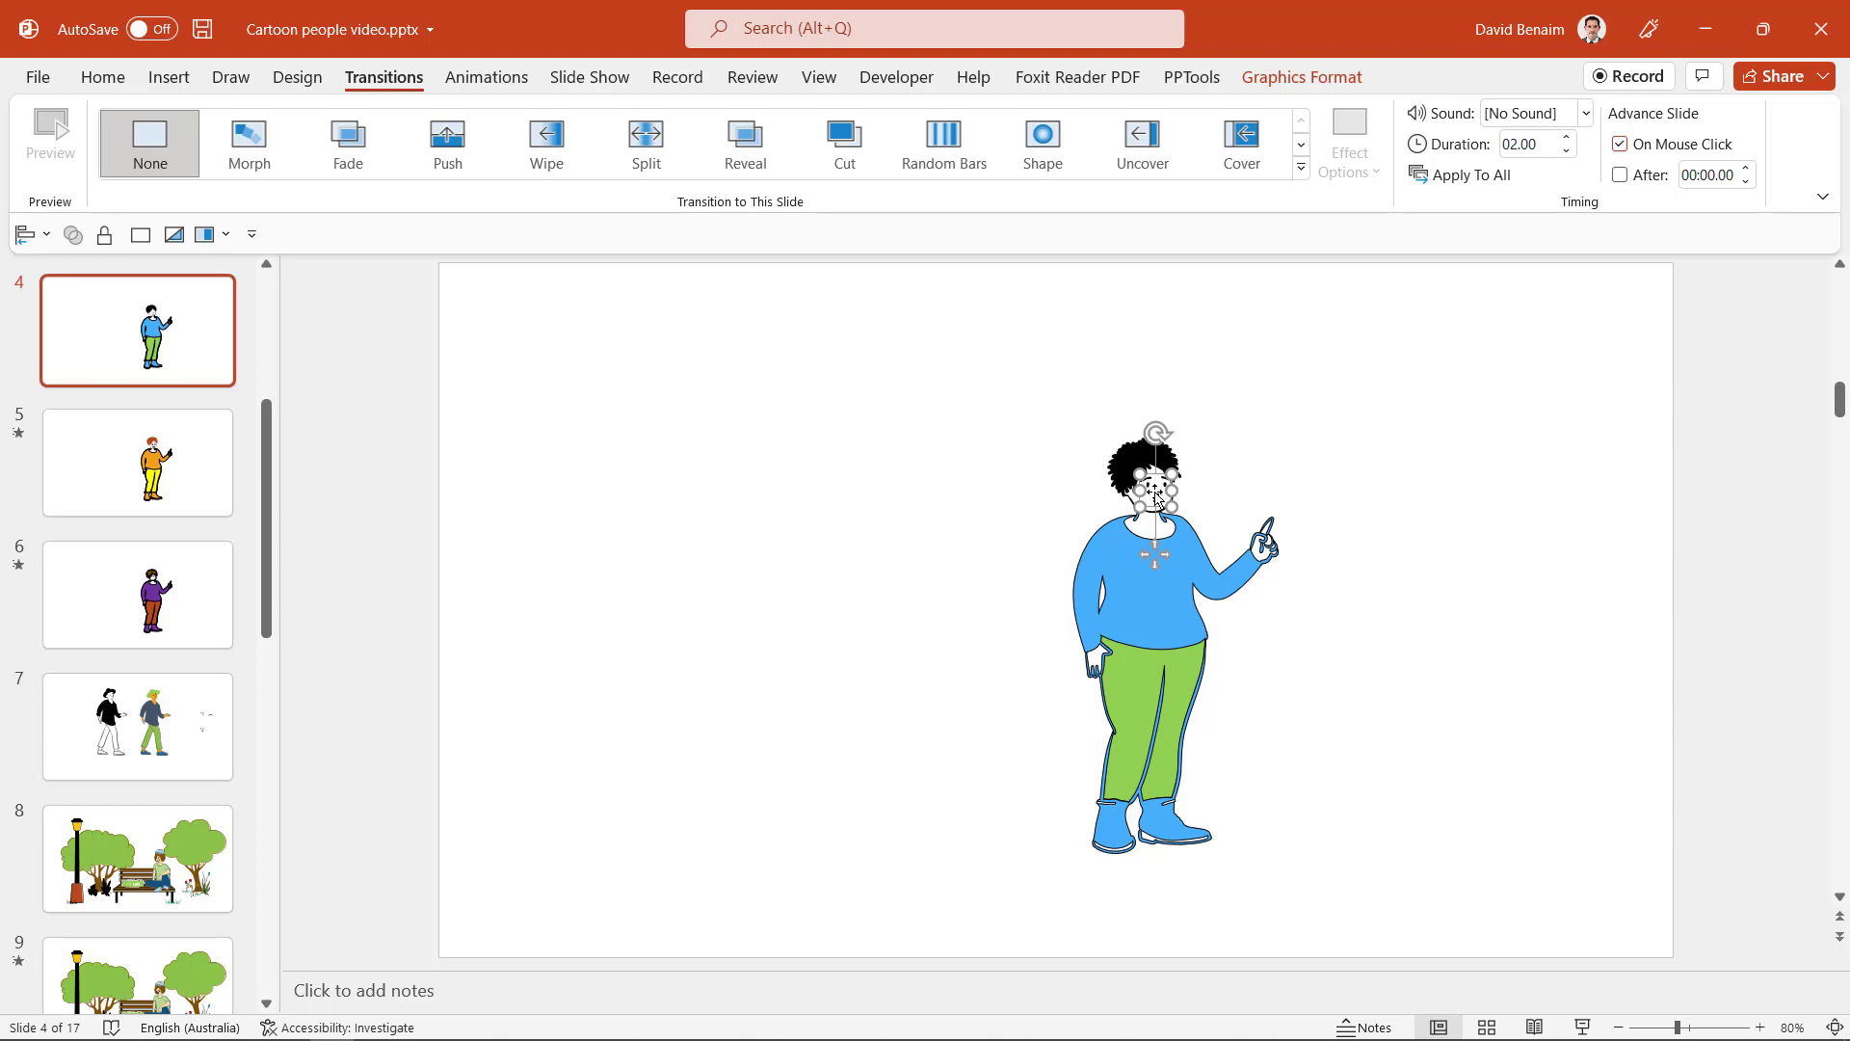
# Step: In the Selection Pane, rename face graphic Graphic 21 to !!Face
pyautogui.click(1302, 77)
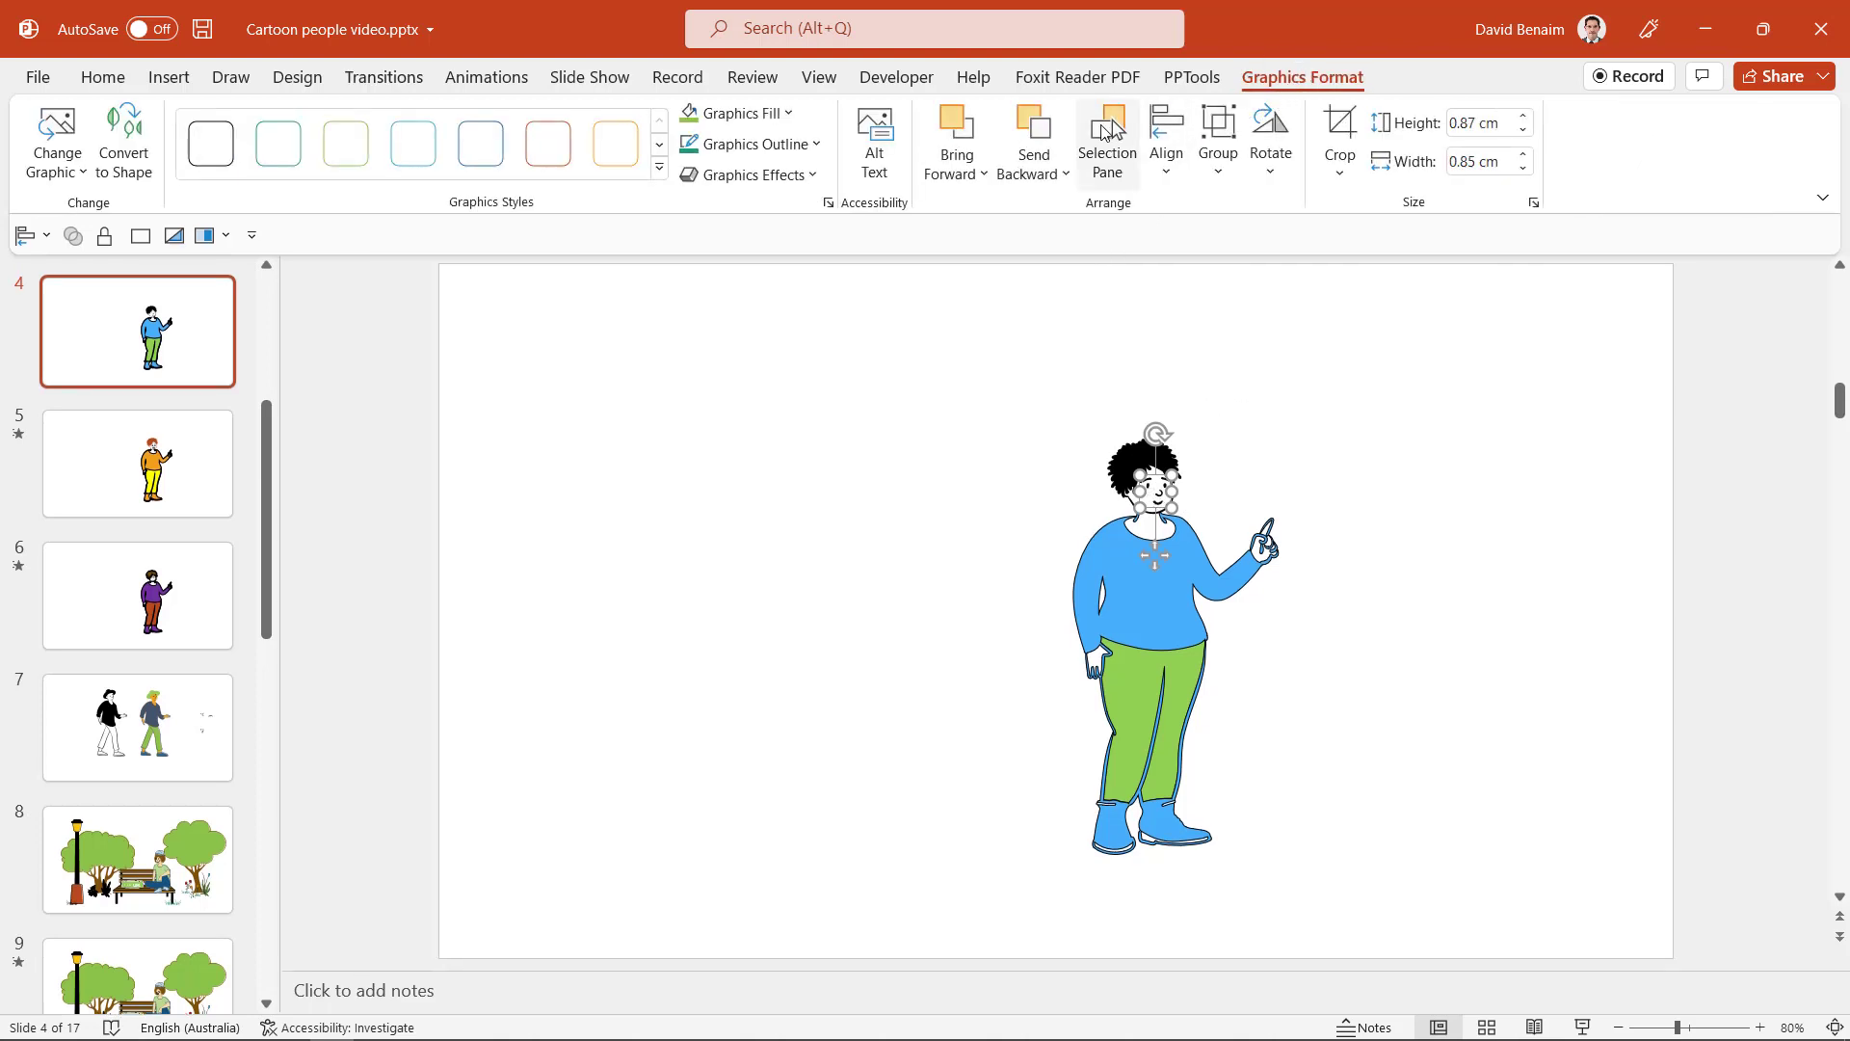
pyautogui.click(1107, 140)
pyautogui.click(1662, 370)
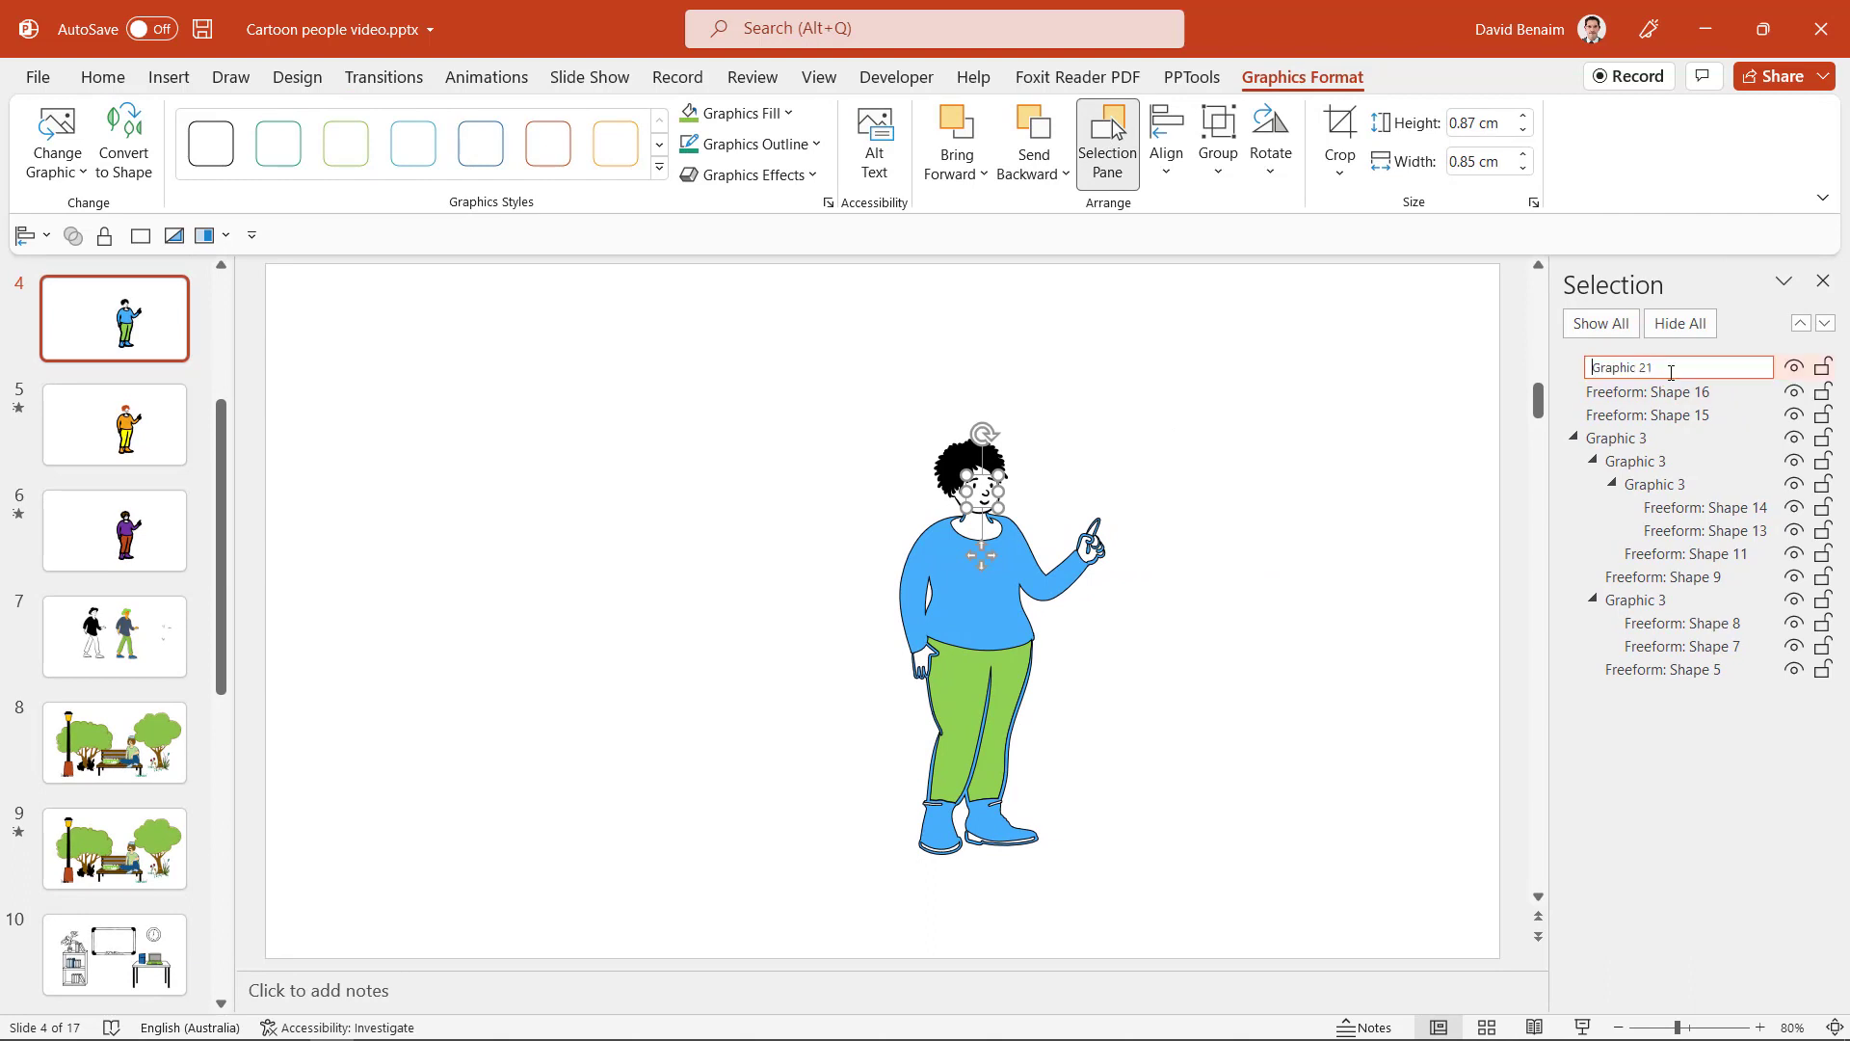
pyautogui.hotkey('ctrl', 'a')
pyautogui.write('!!')
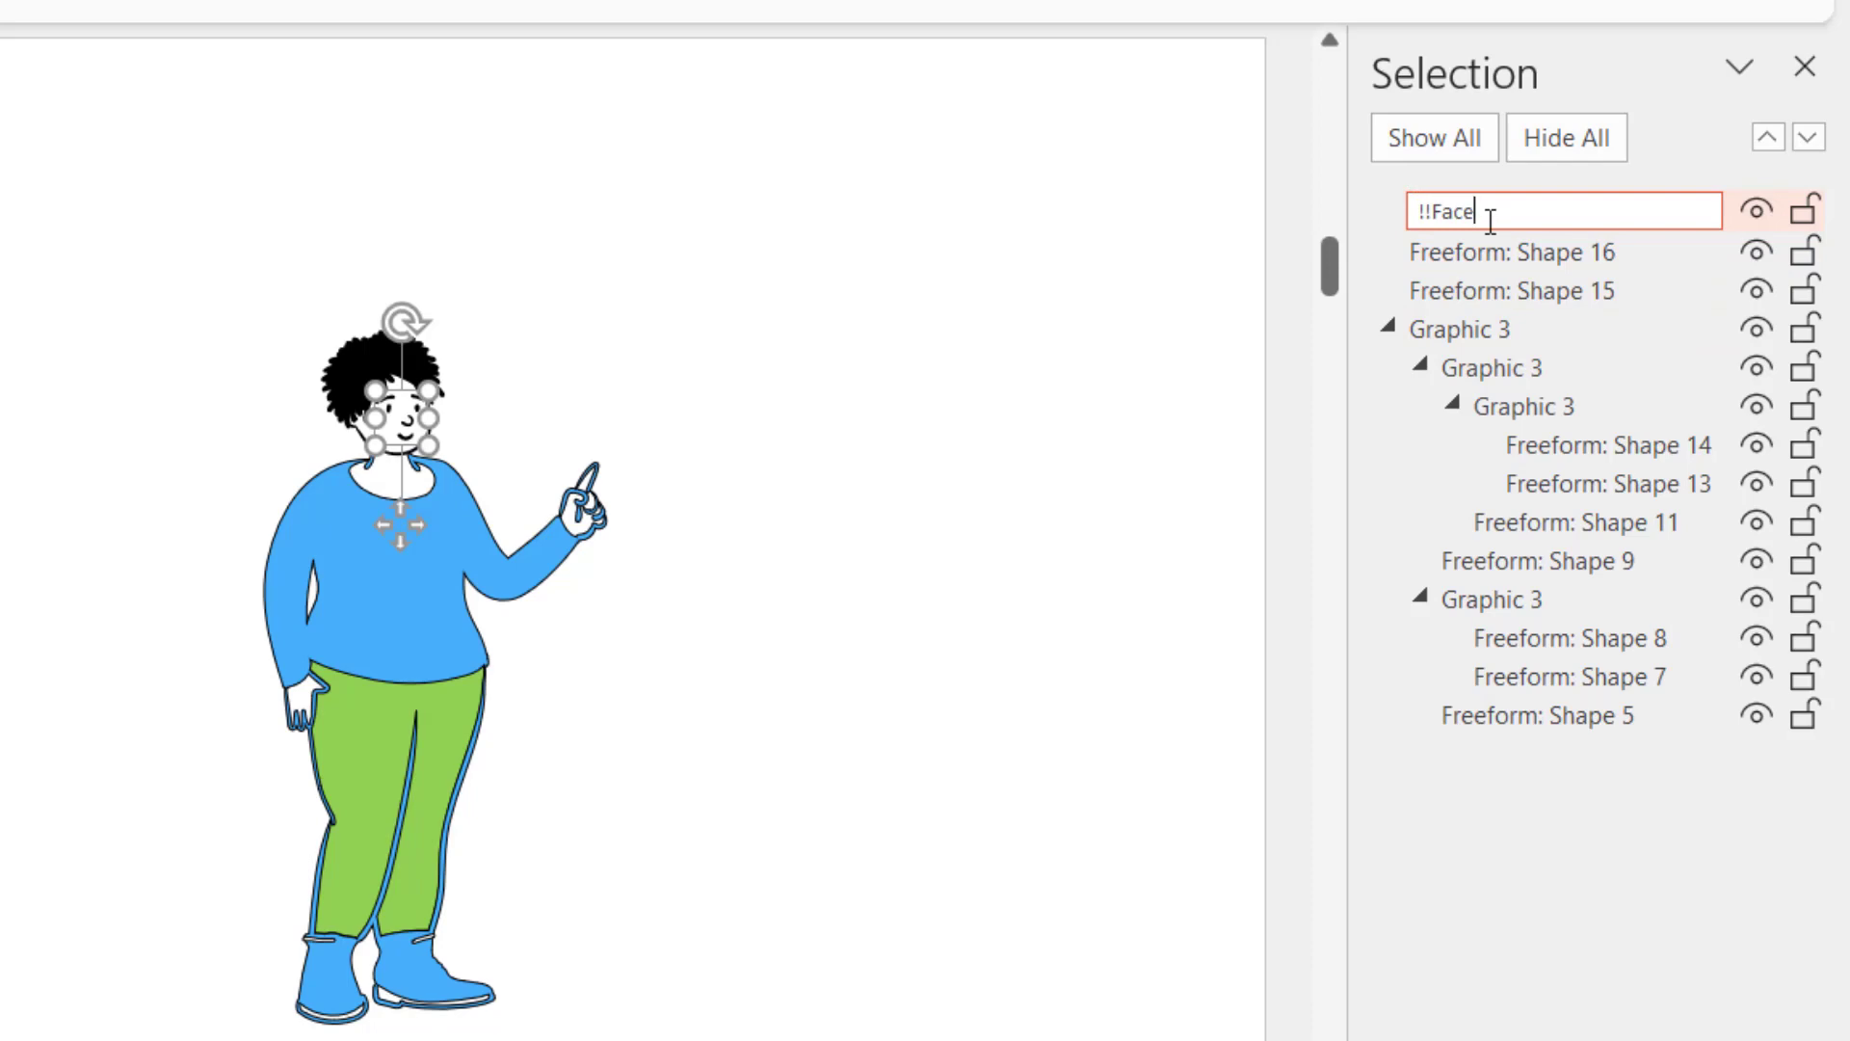
pyautogui.press('Return')
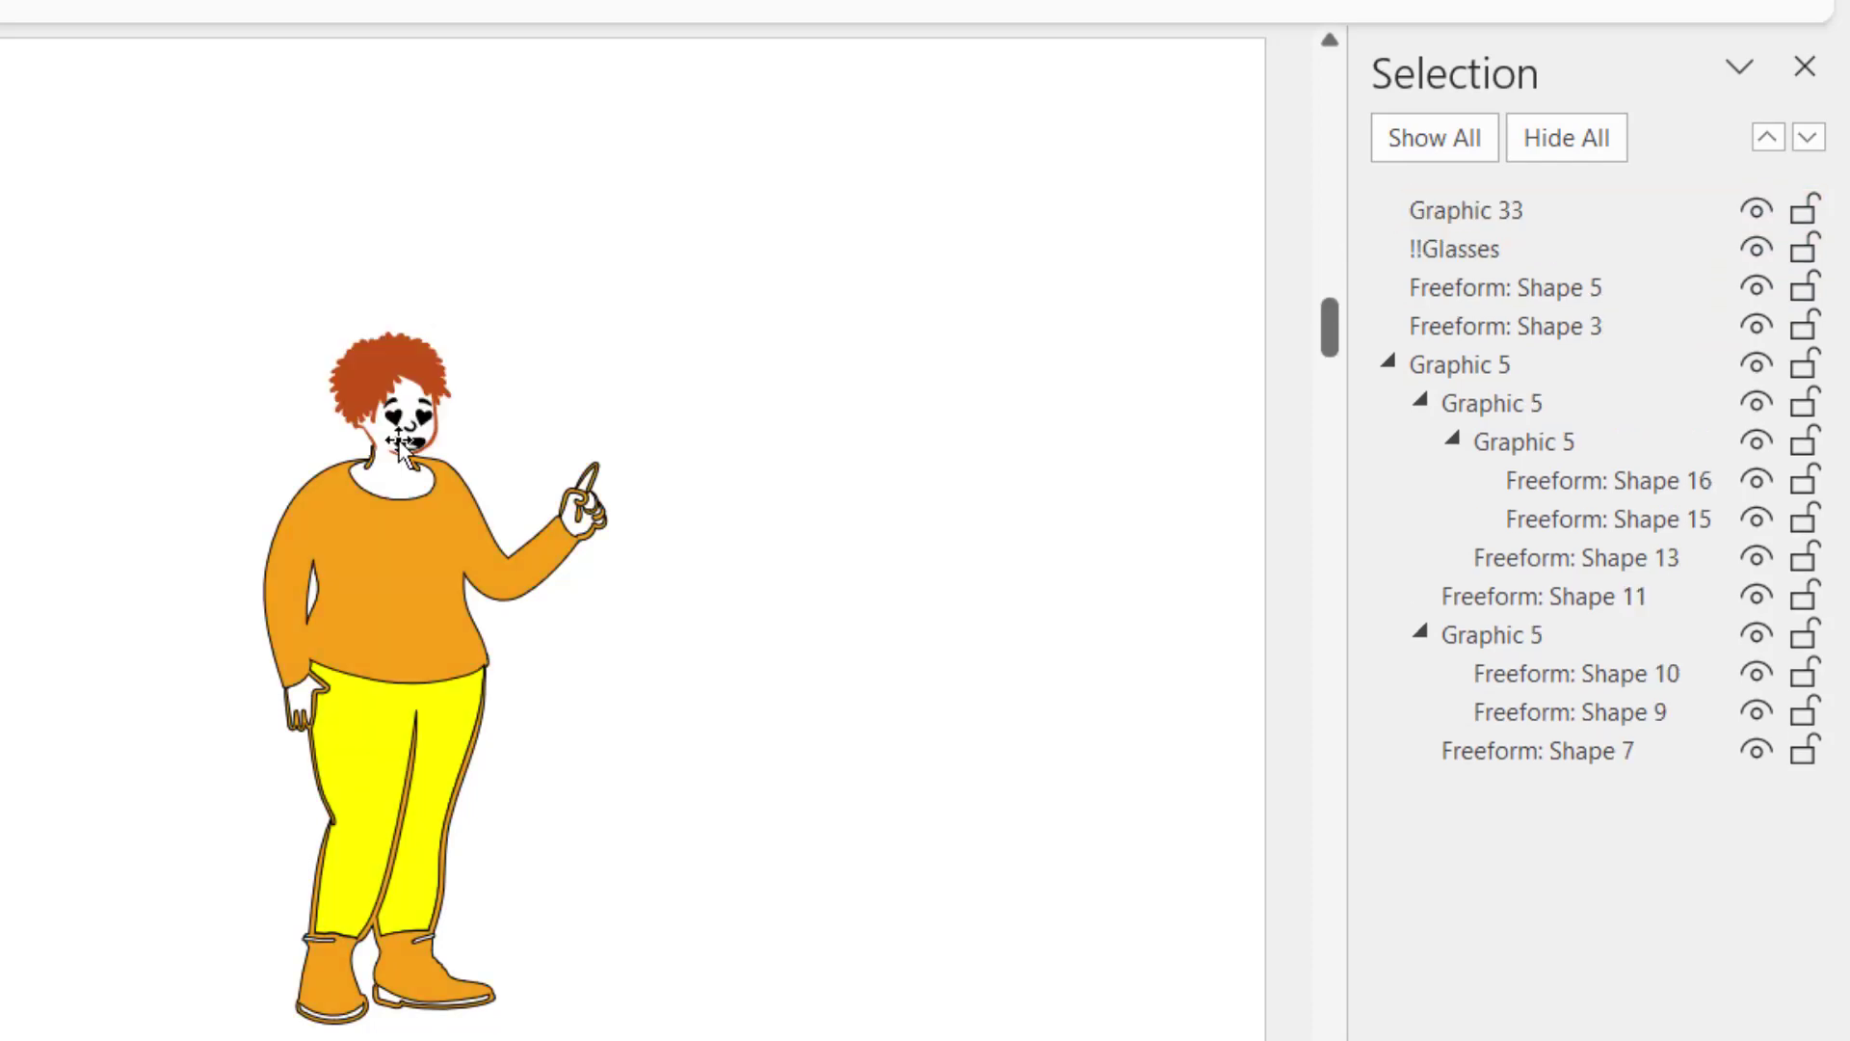
# Step: Rename the orange character's face, Graphic 33, to !!Face
pyautogui.click(1491, 210)
pyautogui.click(1491, 210)
pyautogui.hotkey('ctrl', 'a')
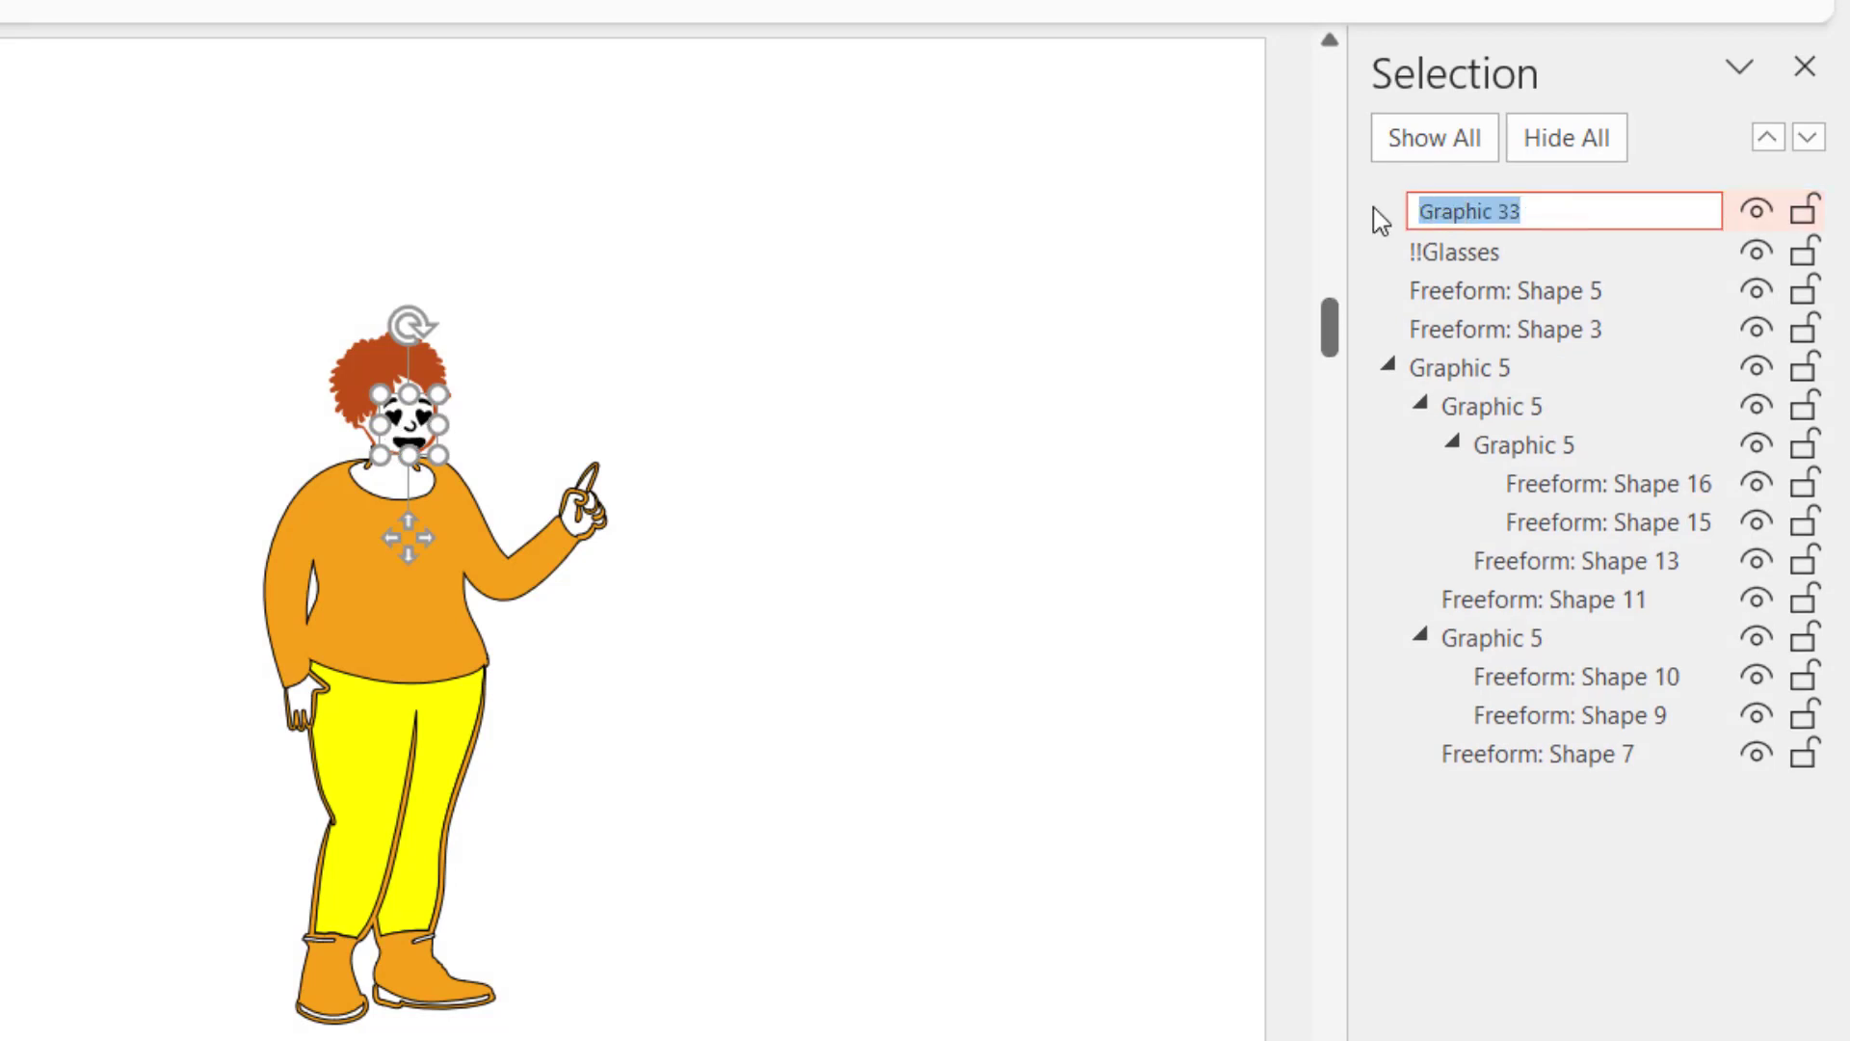
pyautogui.write('!!Face')
pyautogui.press('Return')
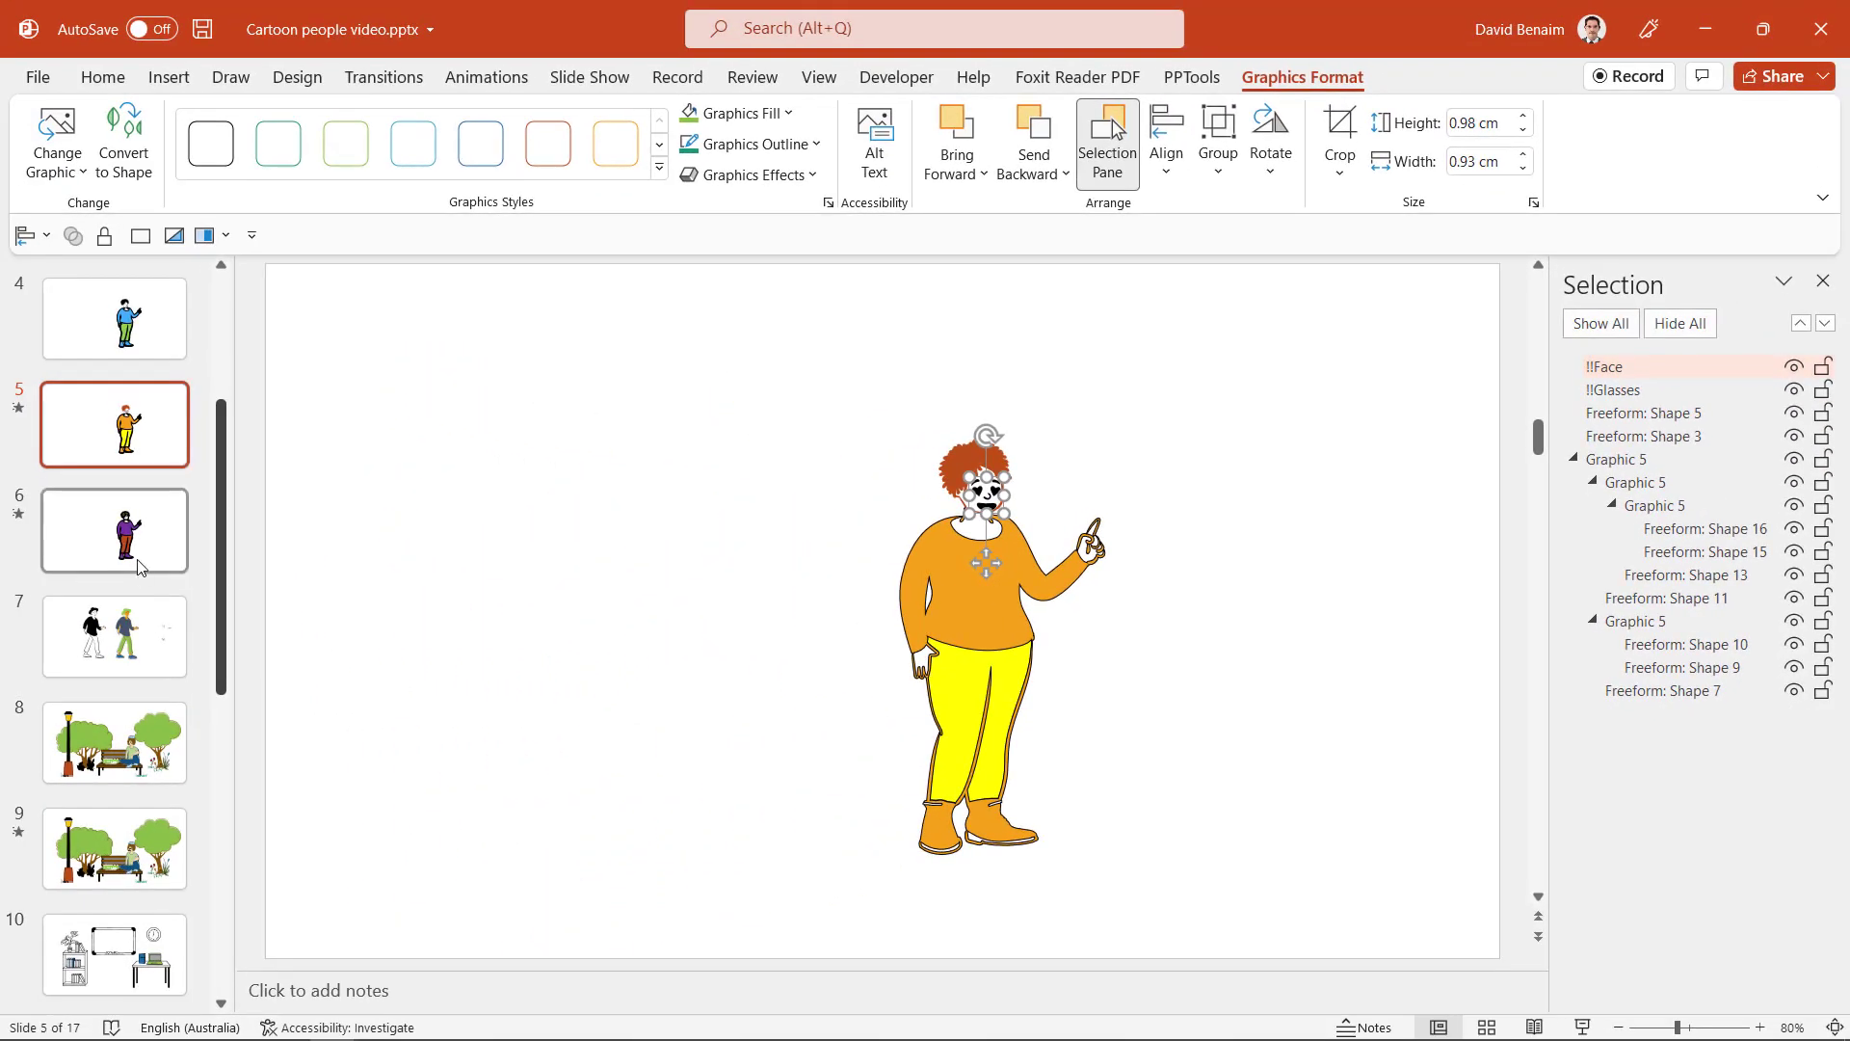
# Step: Rename the purple character's face graphic on slide 6 to !!Face
pyautogui.click(115, 530)
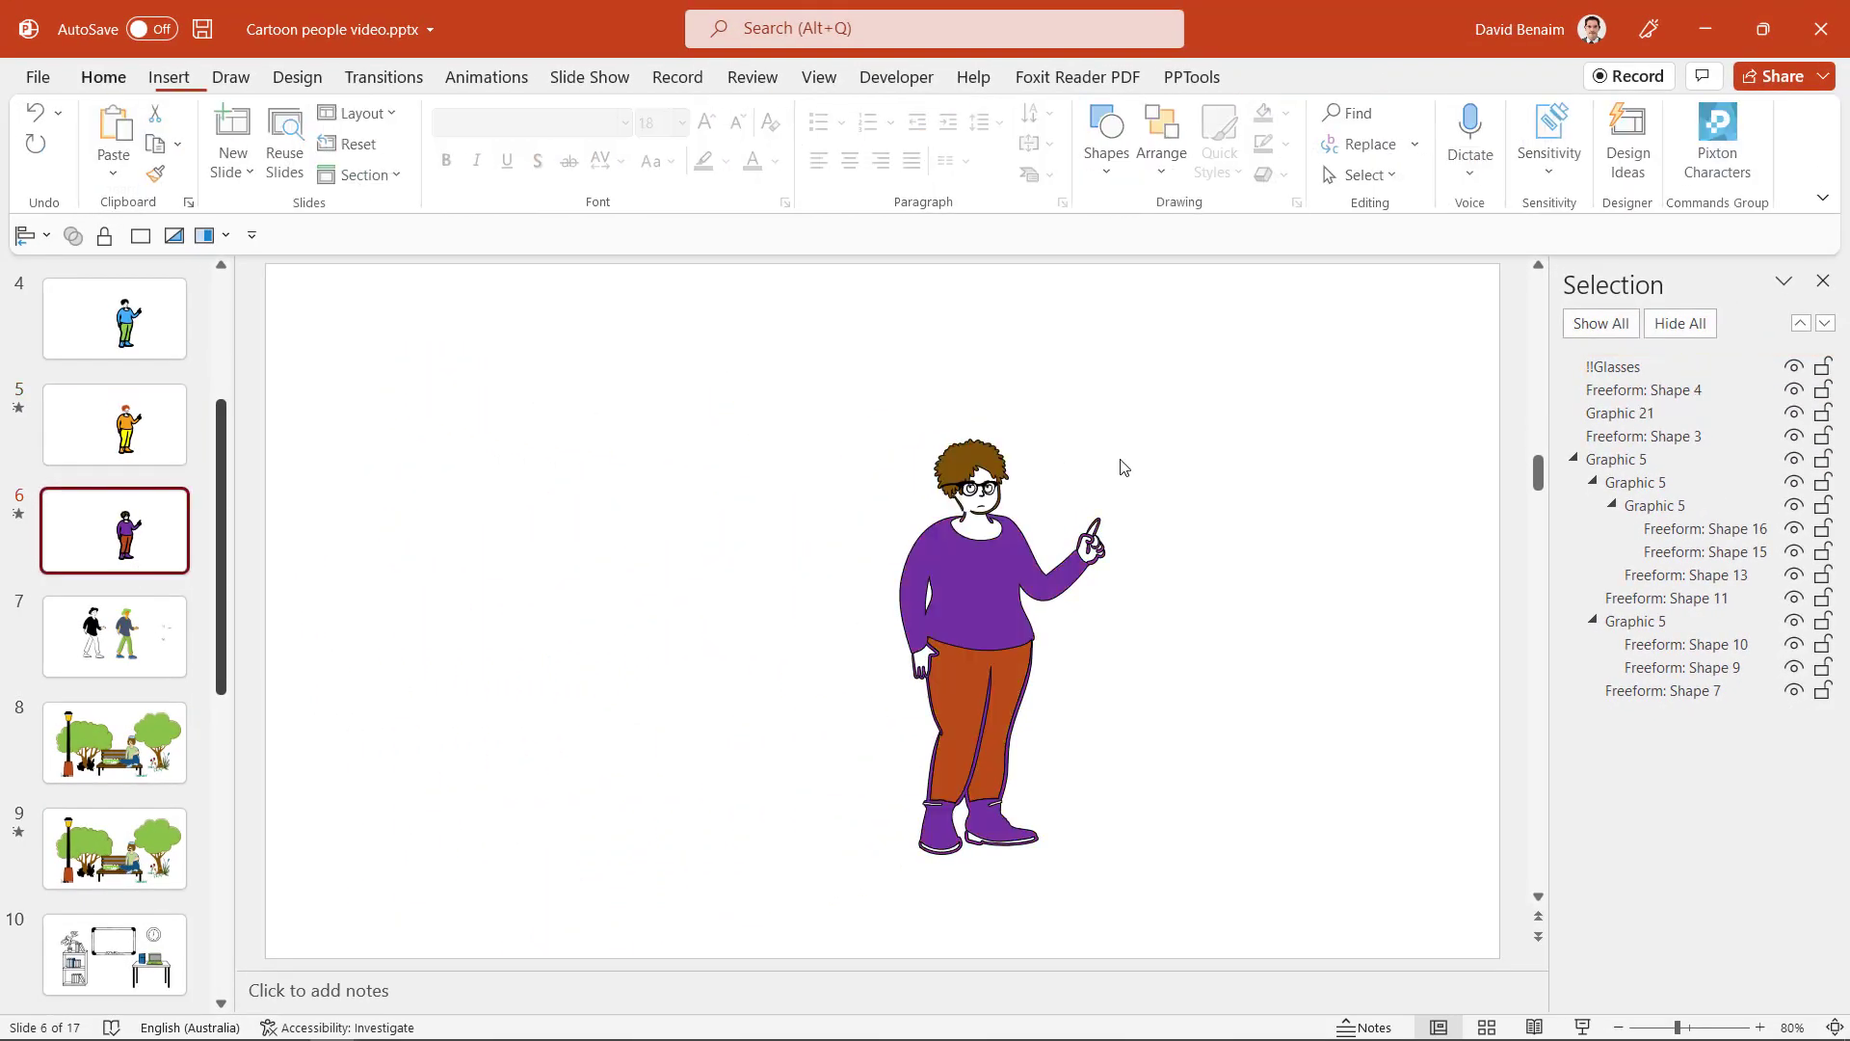
pyautogui.click(981, 507)
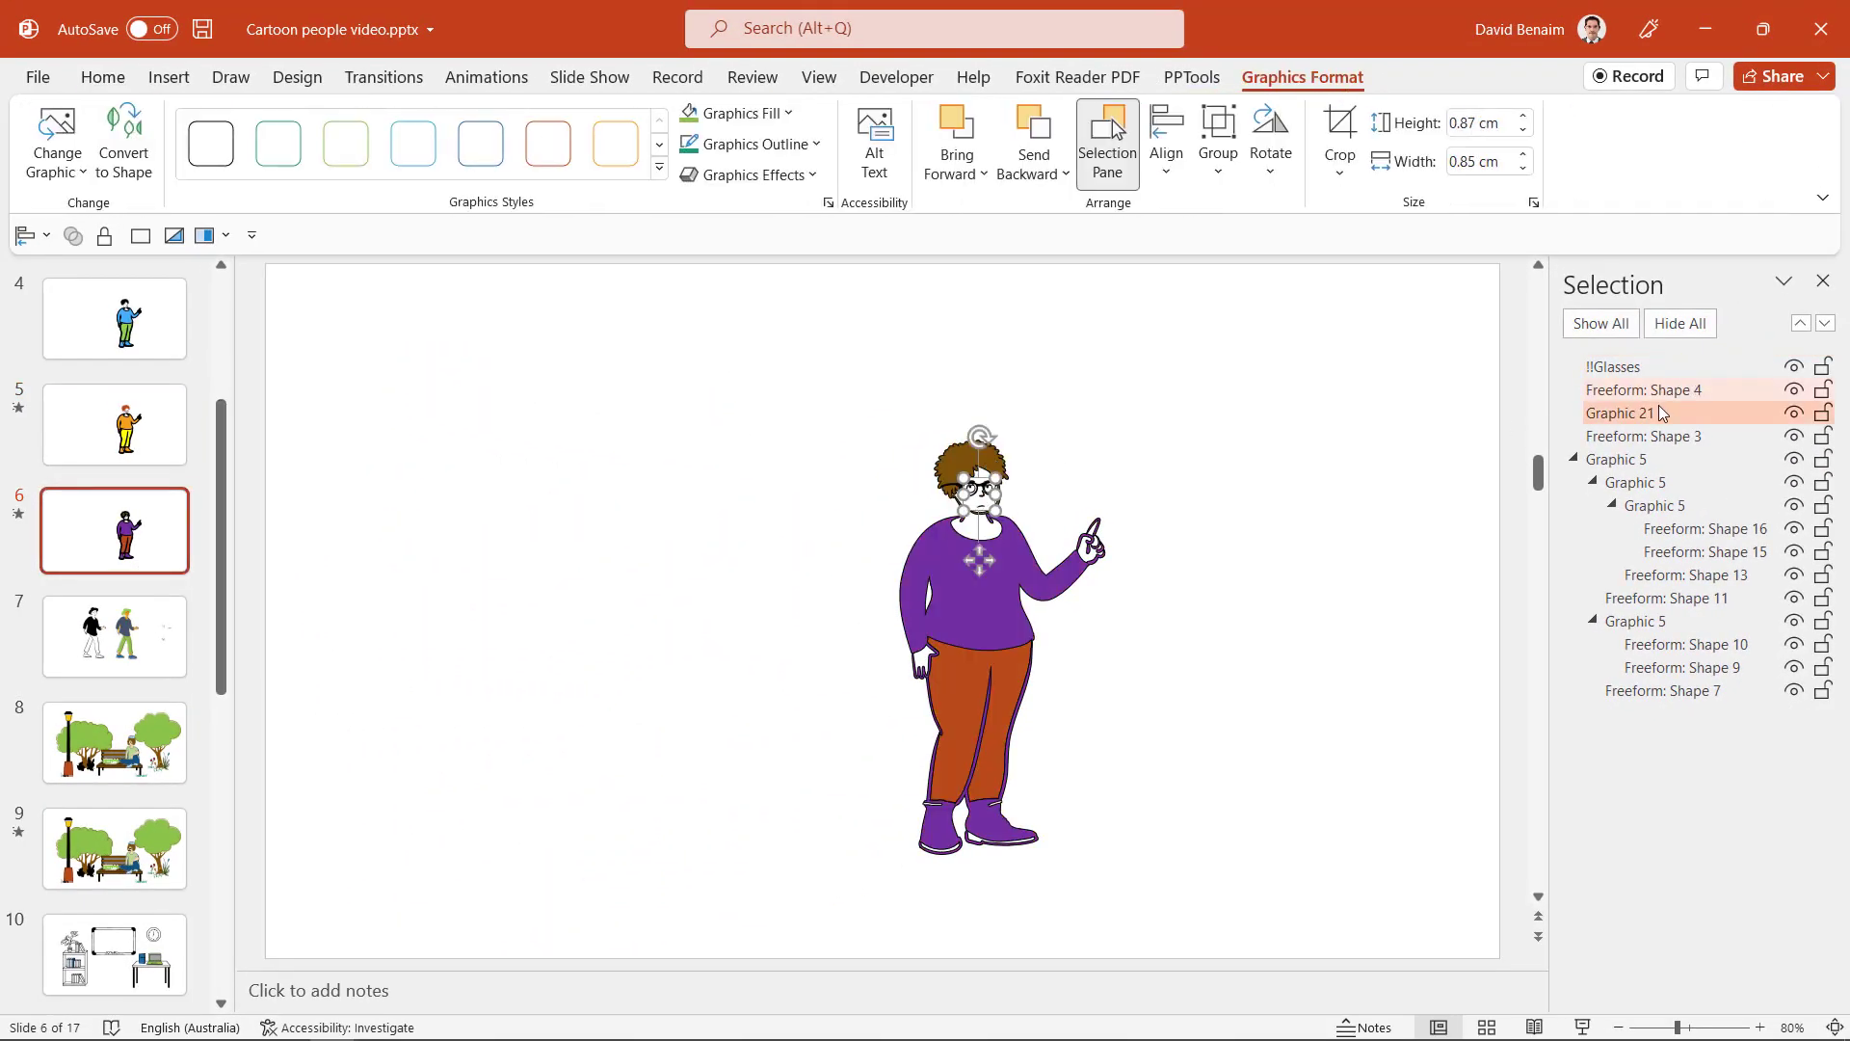
pyautogui.press('F2')
pyautogui.write('!')
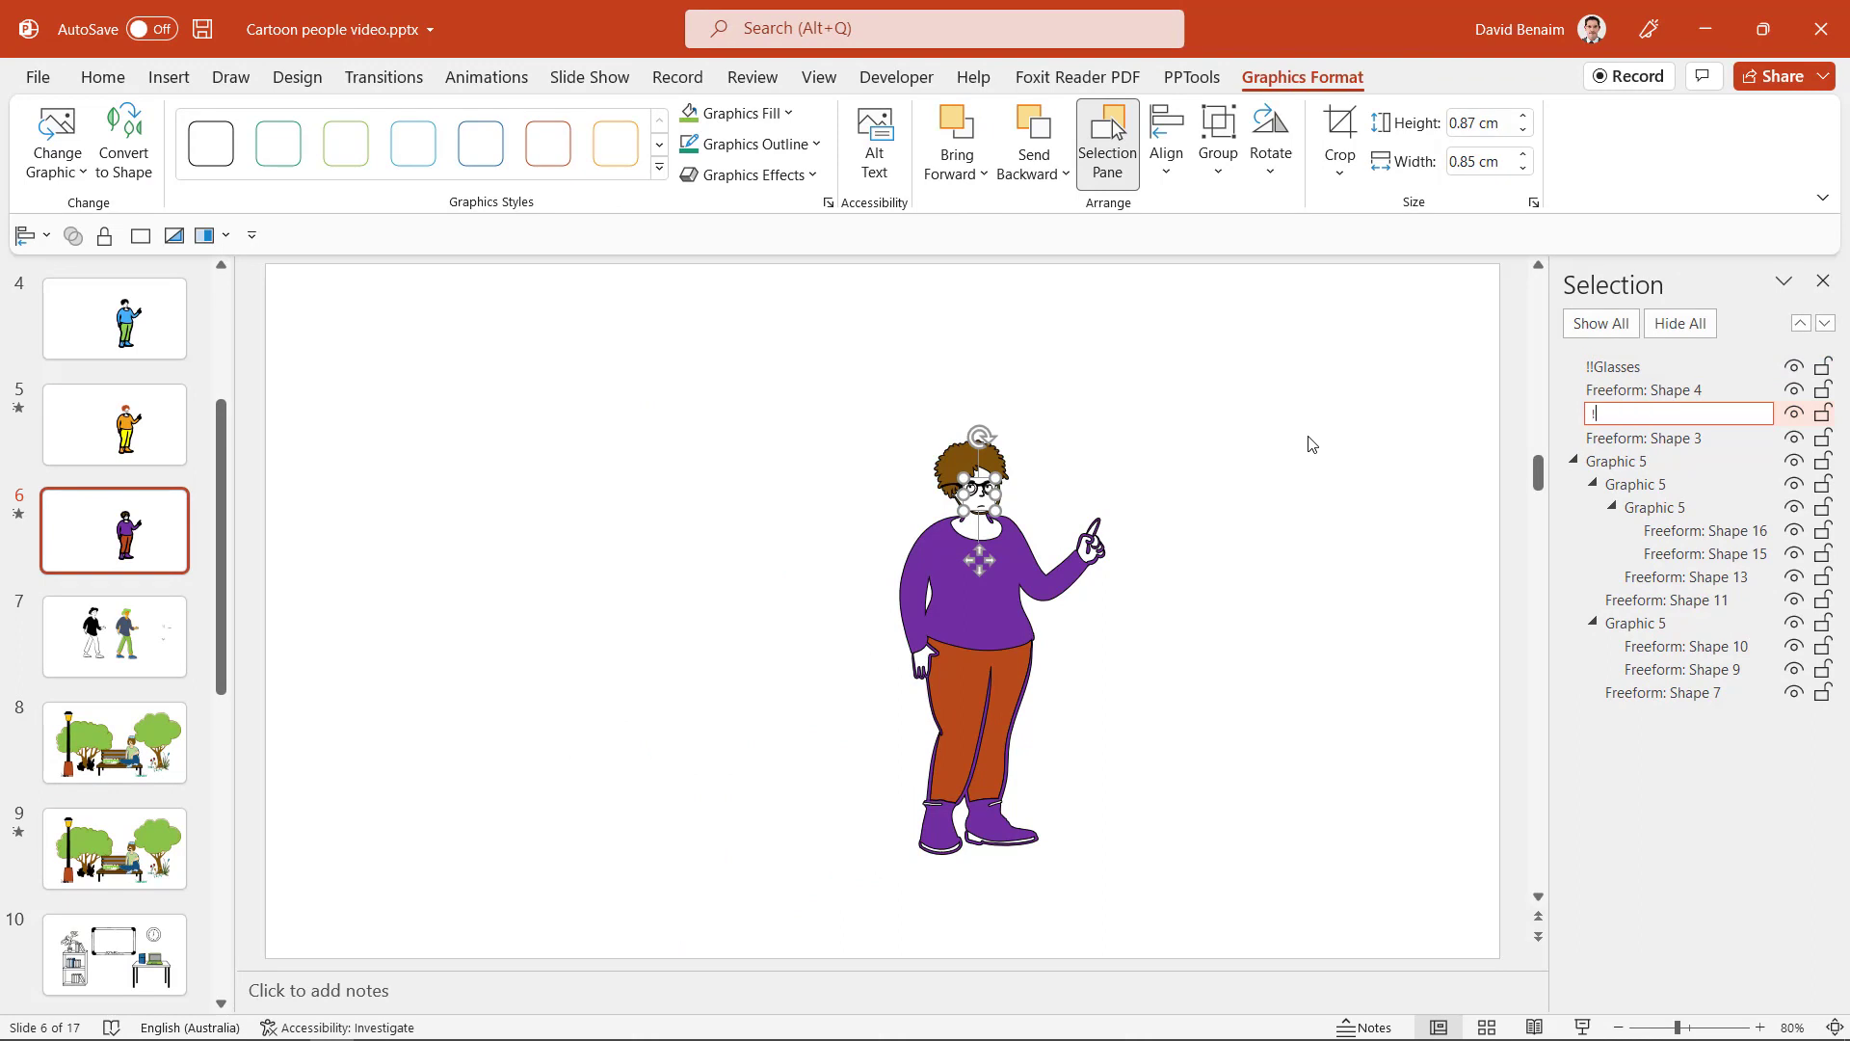
pyautogui.write('!Face')
pyautogui.press('Return')
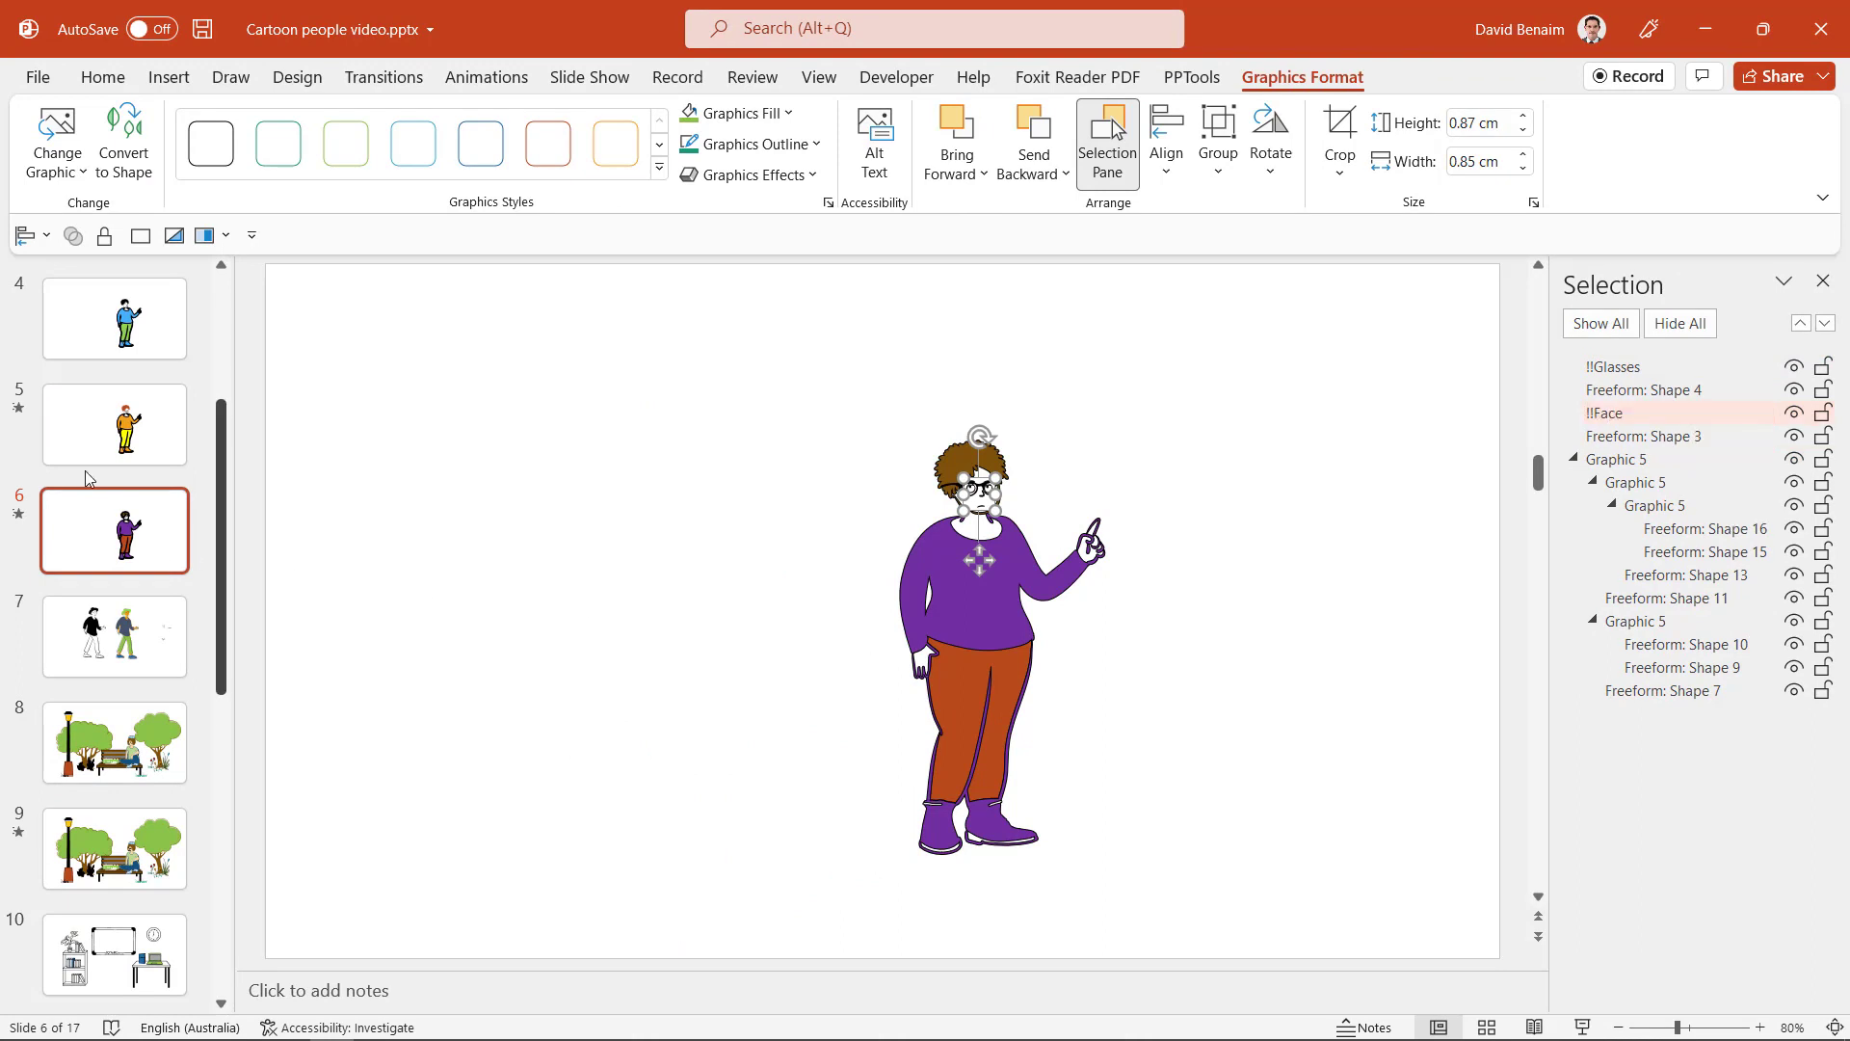
pyautogui.click(120, 333)
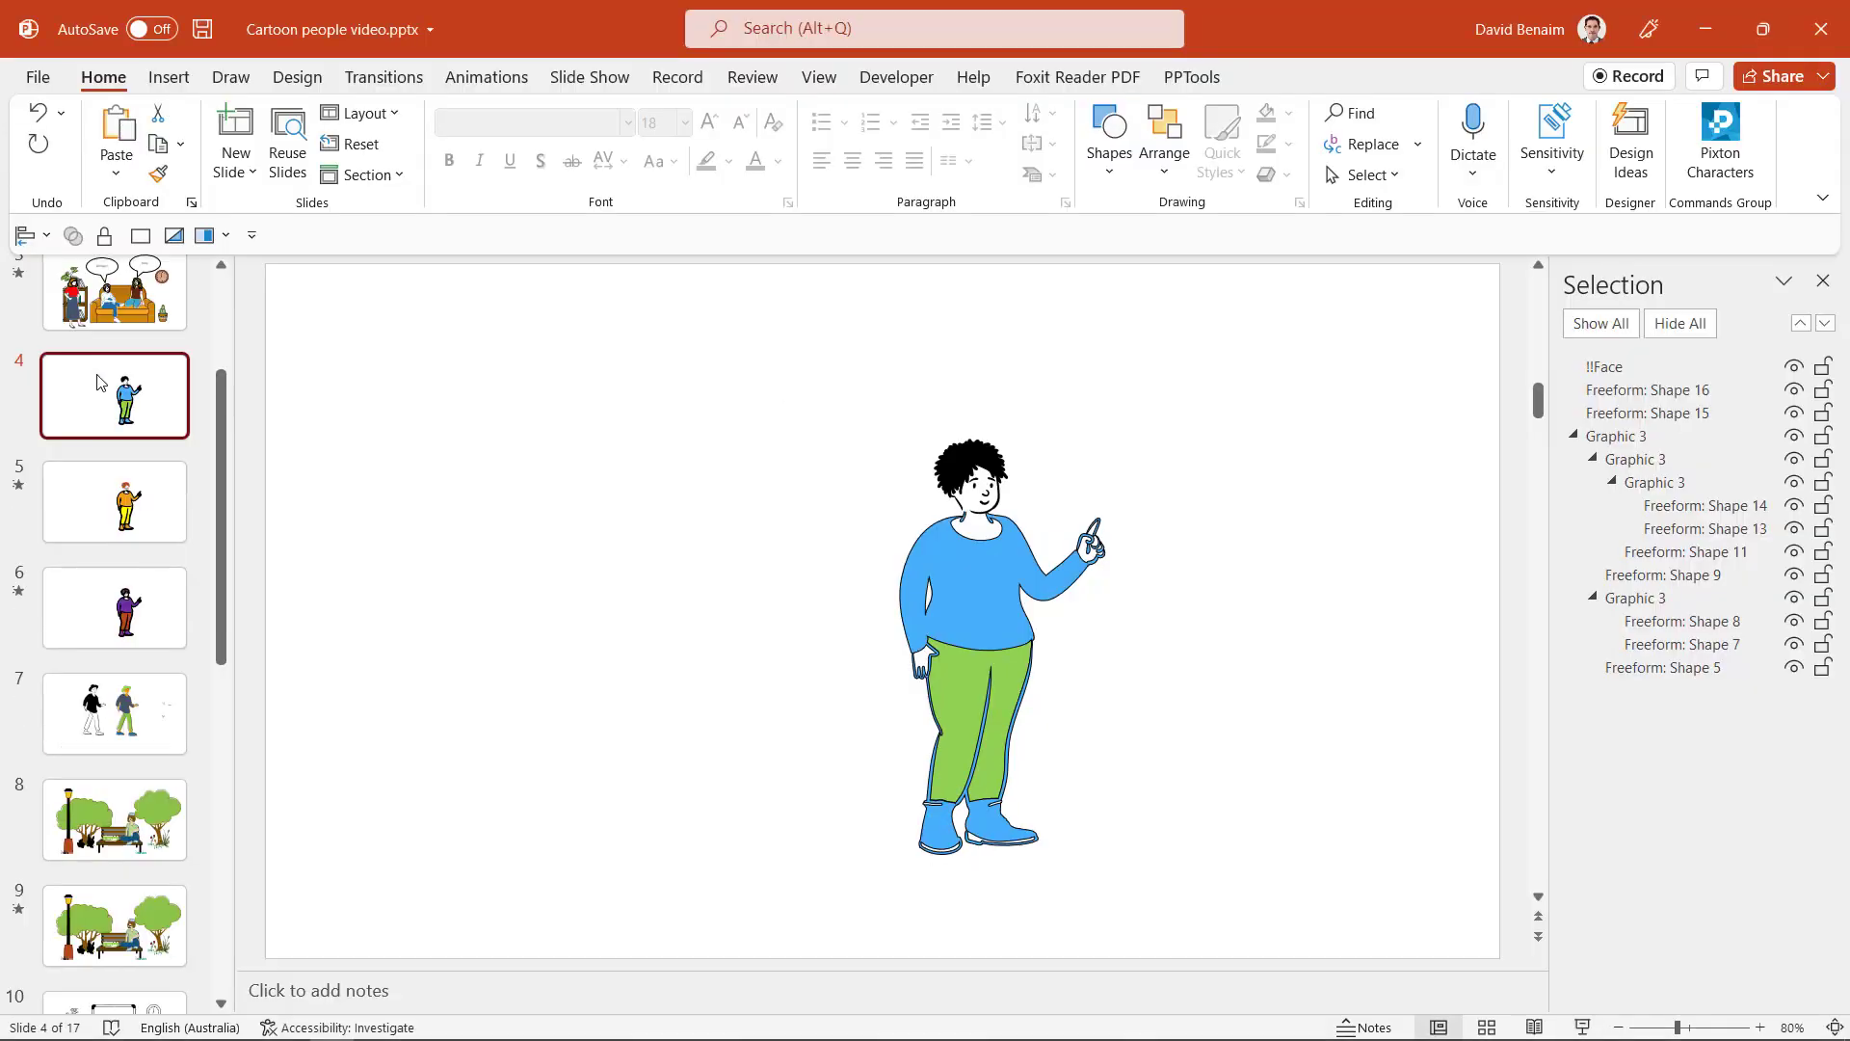
# Step: Select slide 2 as the starting point for the morph slideshow preview
pyautogui.click(116, 424)
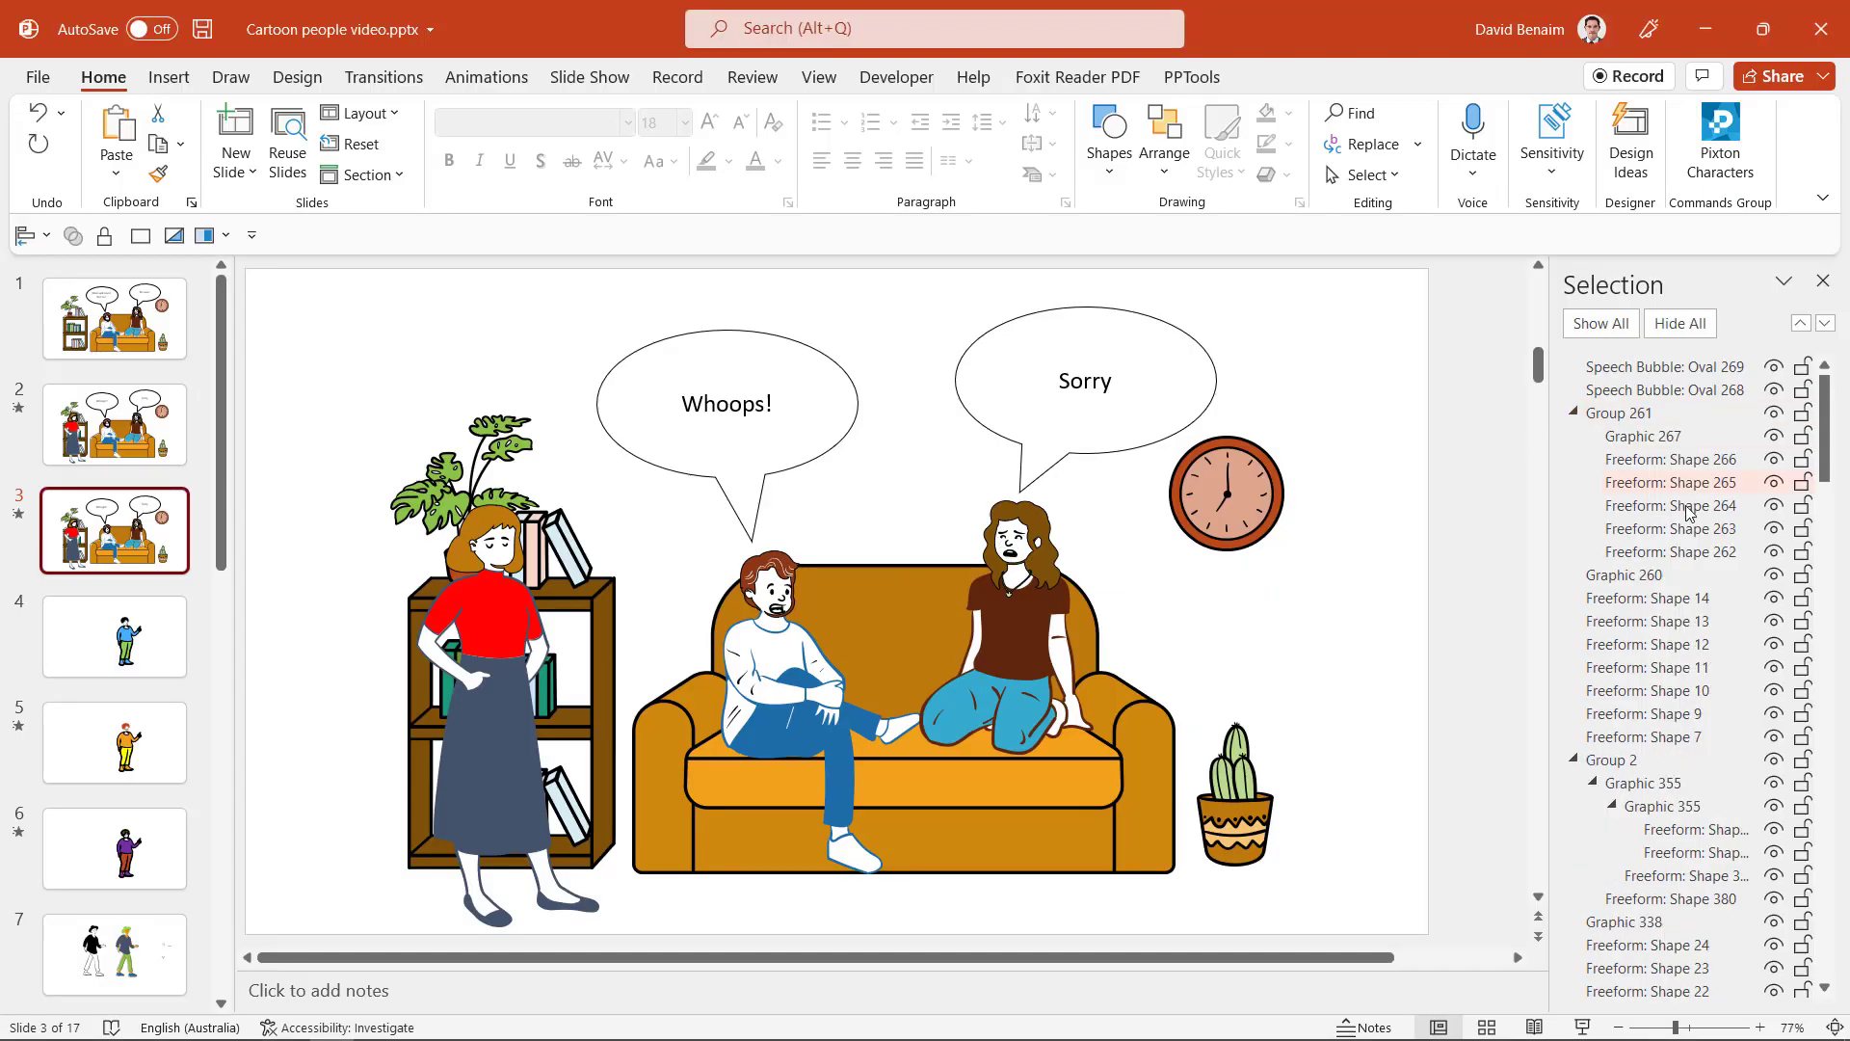
# Step: Inspect Freeform Shapes 266–263 and the seated woman's face, then close the Selection Pane
pyautogui.scroll(-20, 1689, 514)
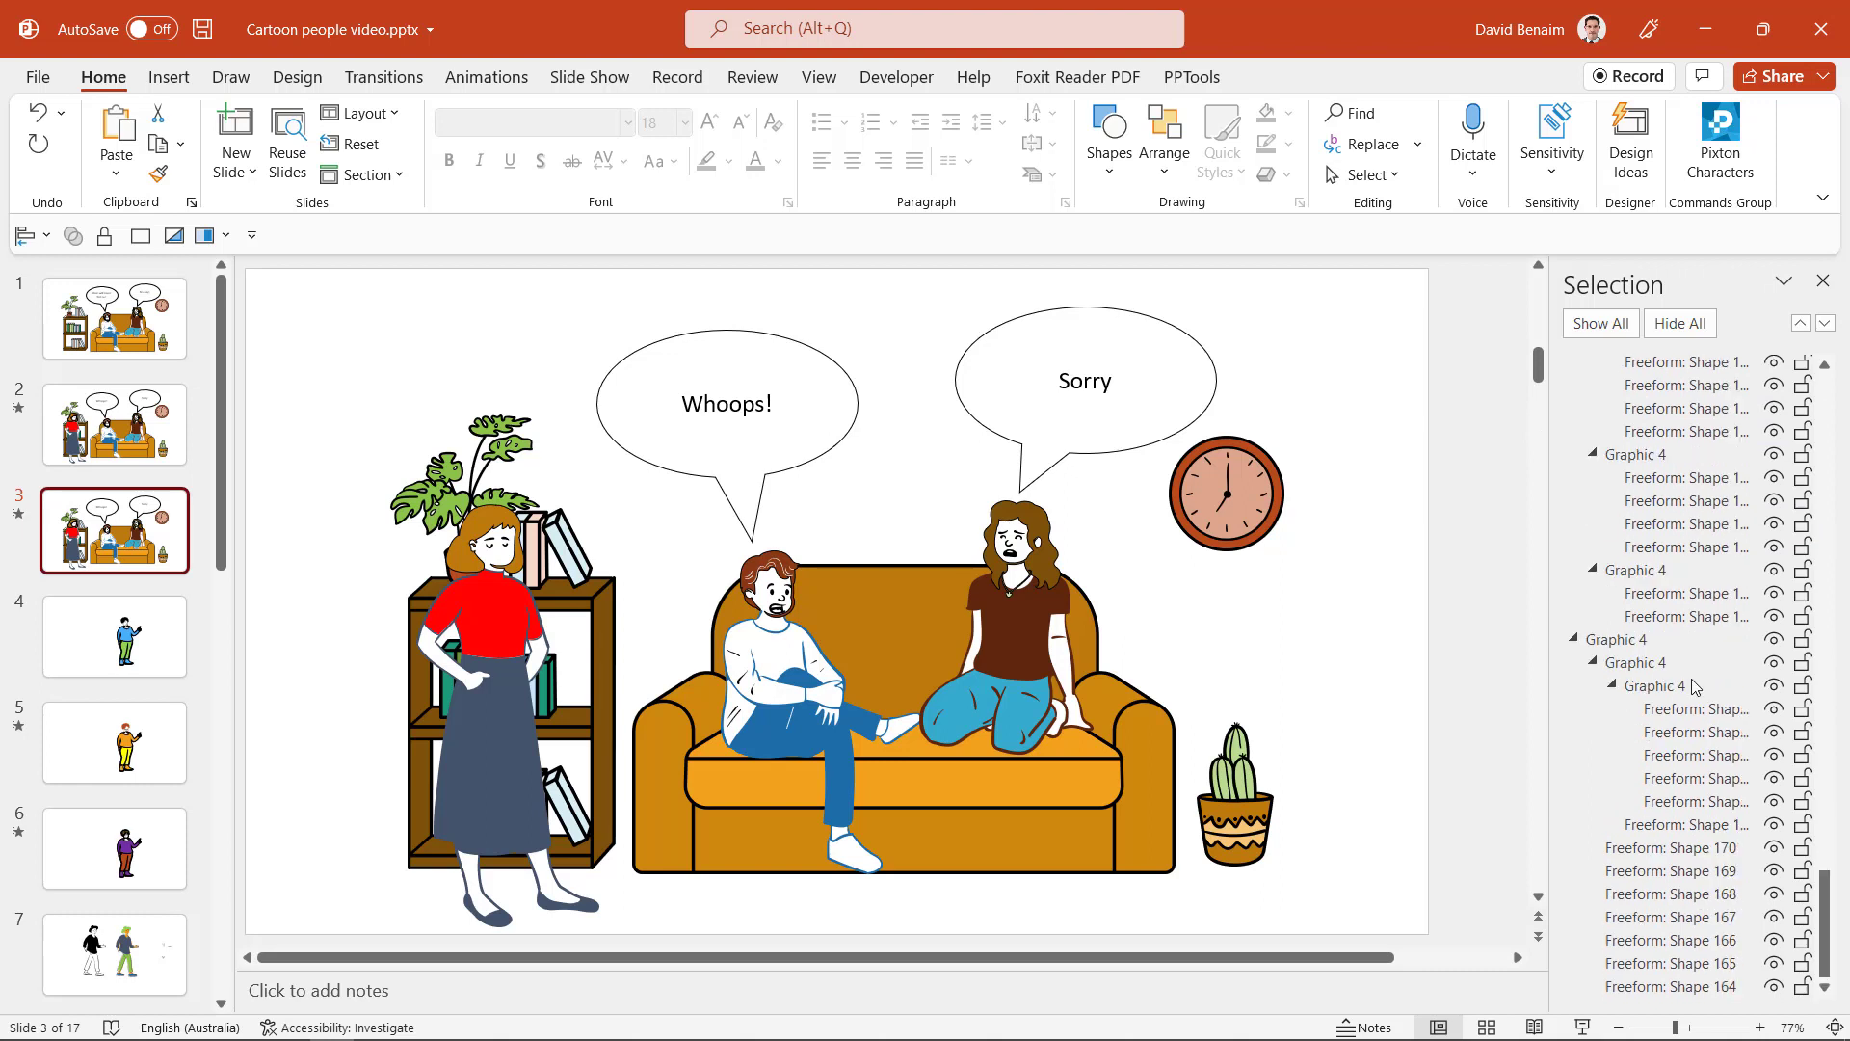
pyautogui.scroll(20, 1691, 723)
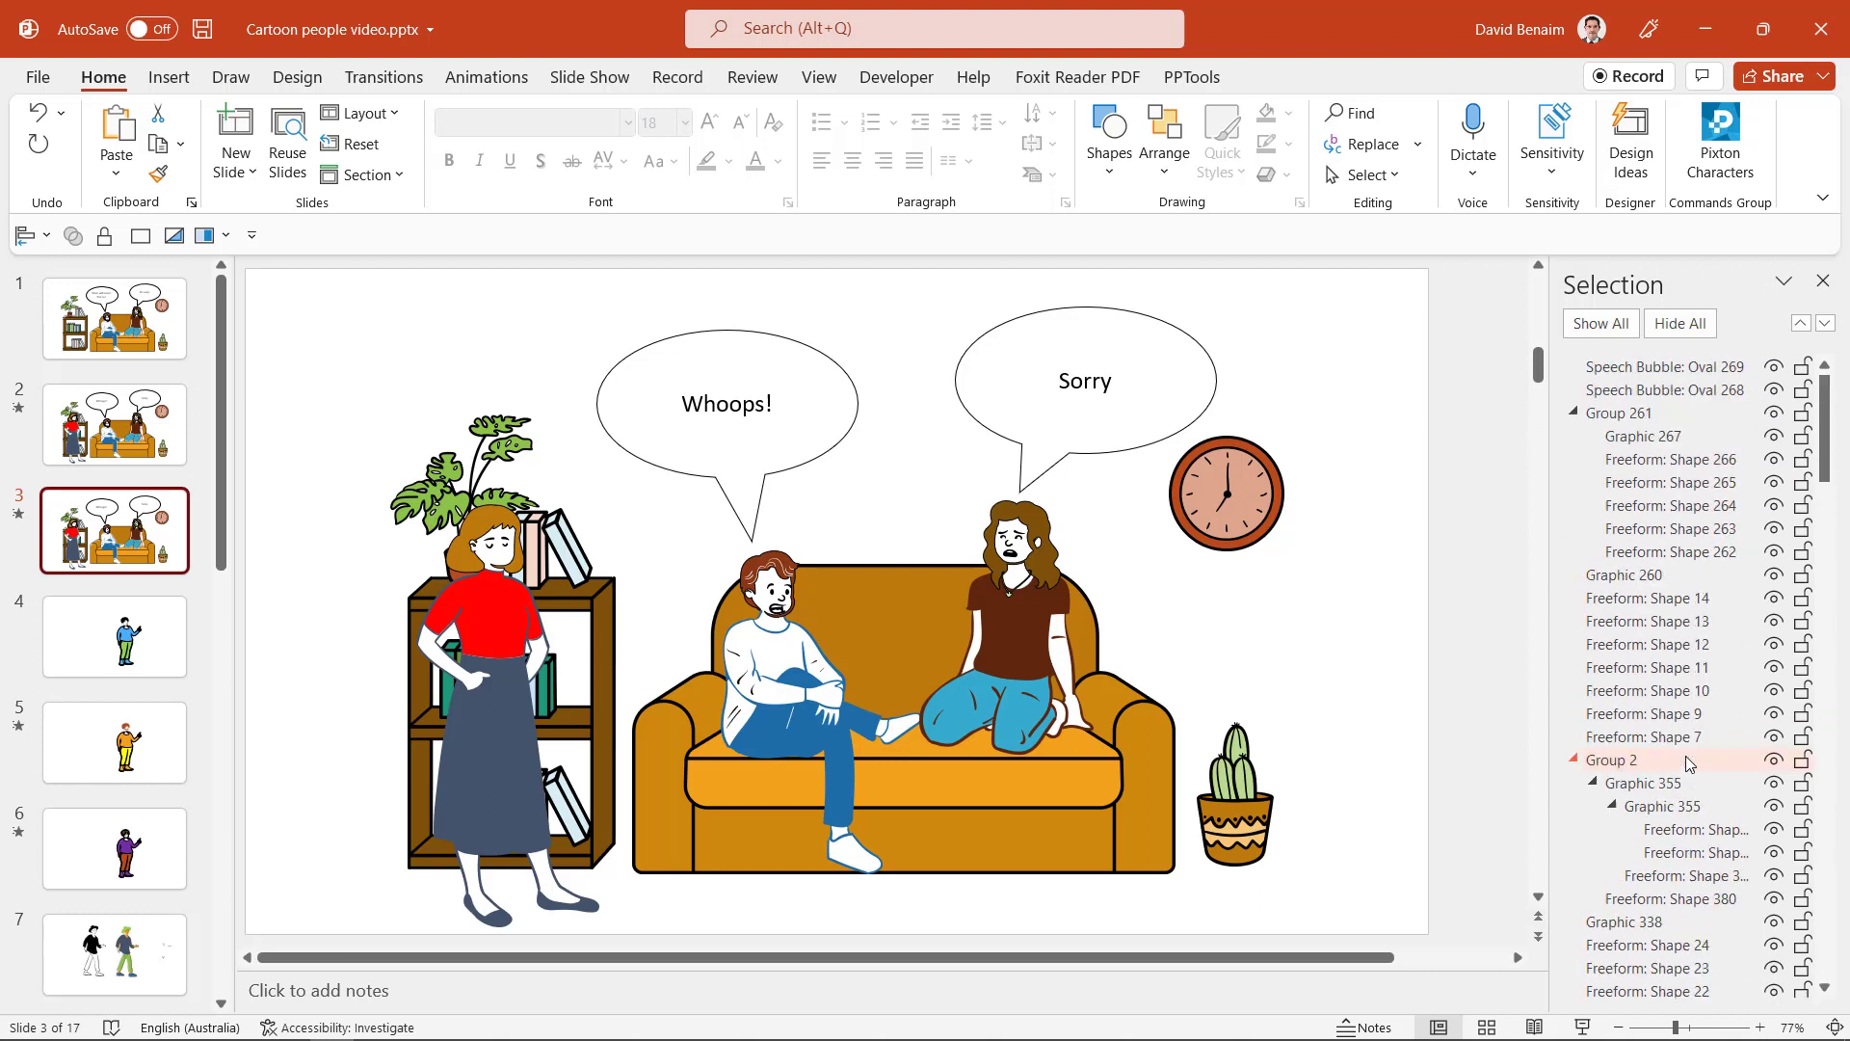
pyautogui.click(1648, 459)
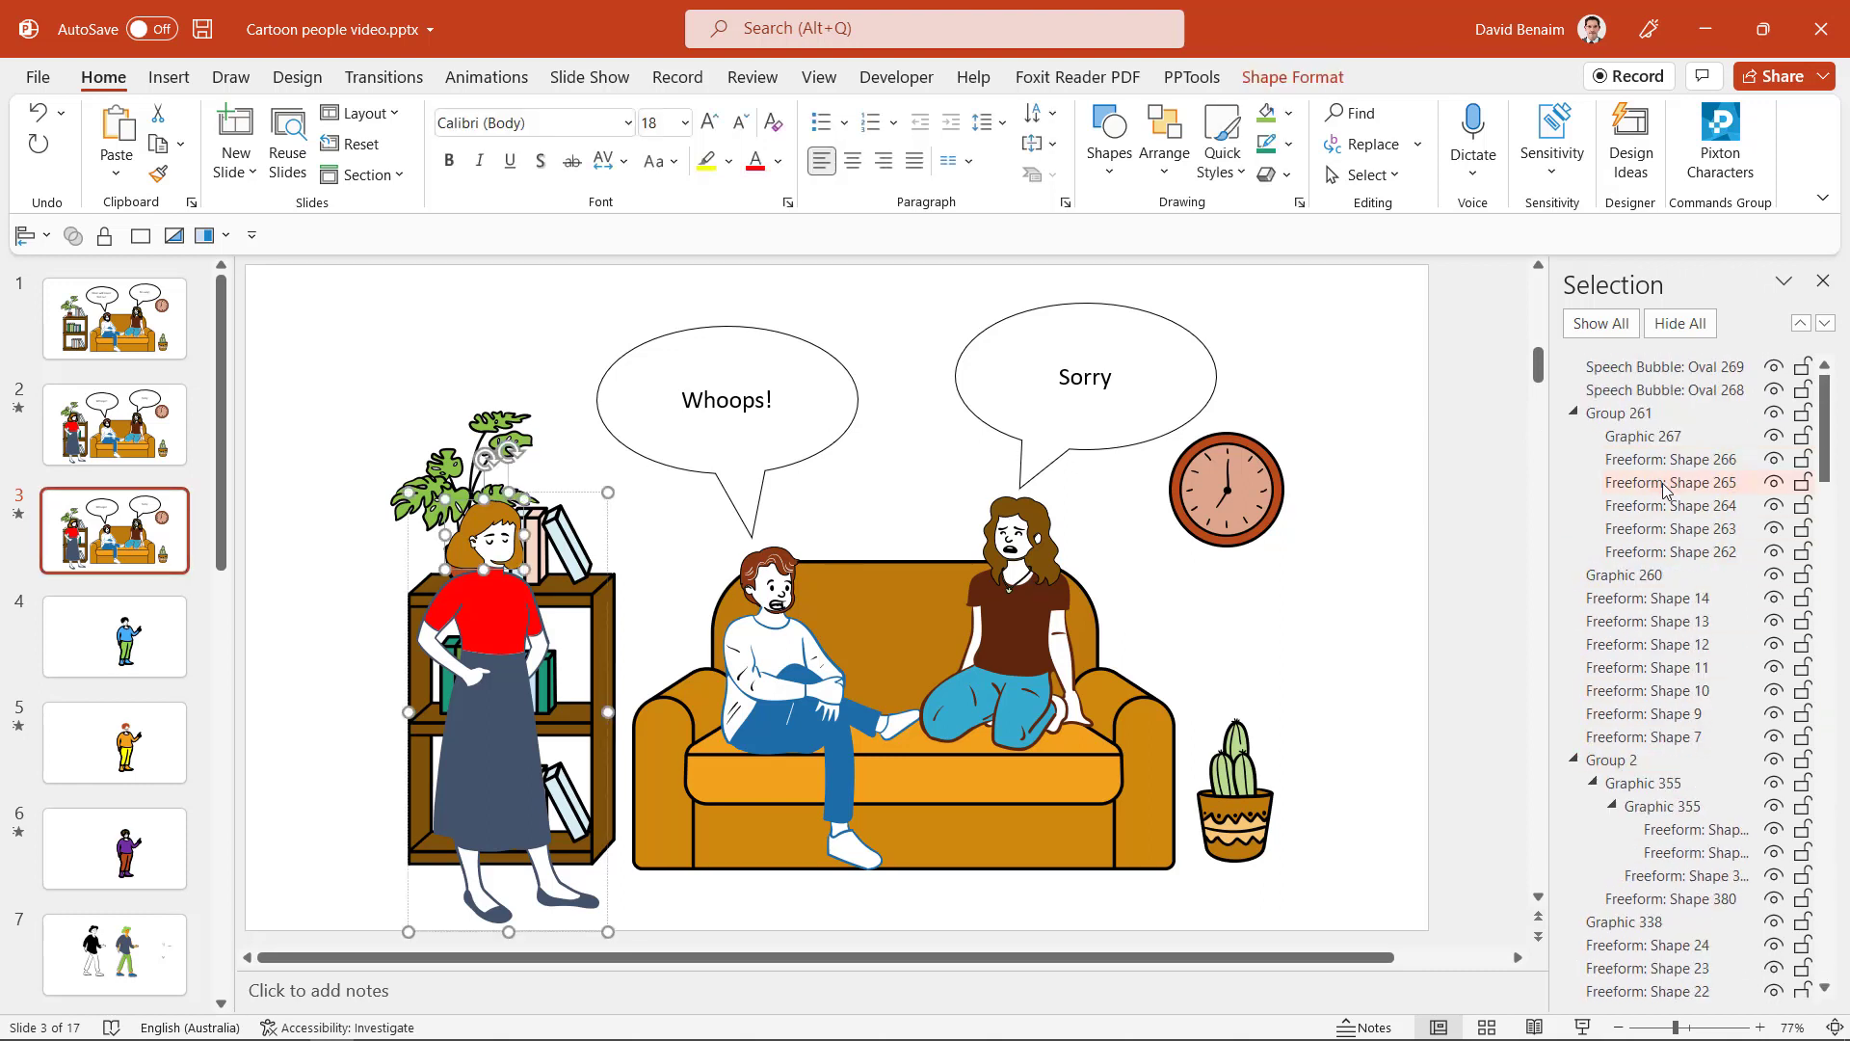
pyautogui.click(1657, 482)
pyautogui.click(1667, 505)
pyautogui.click(1675, 528)
pyautogui.click(1354, 594)
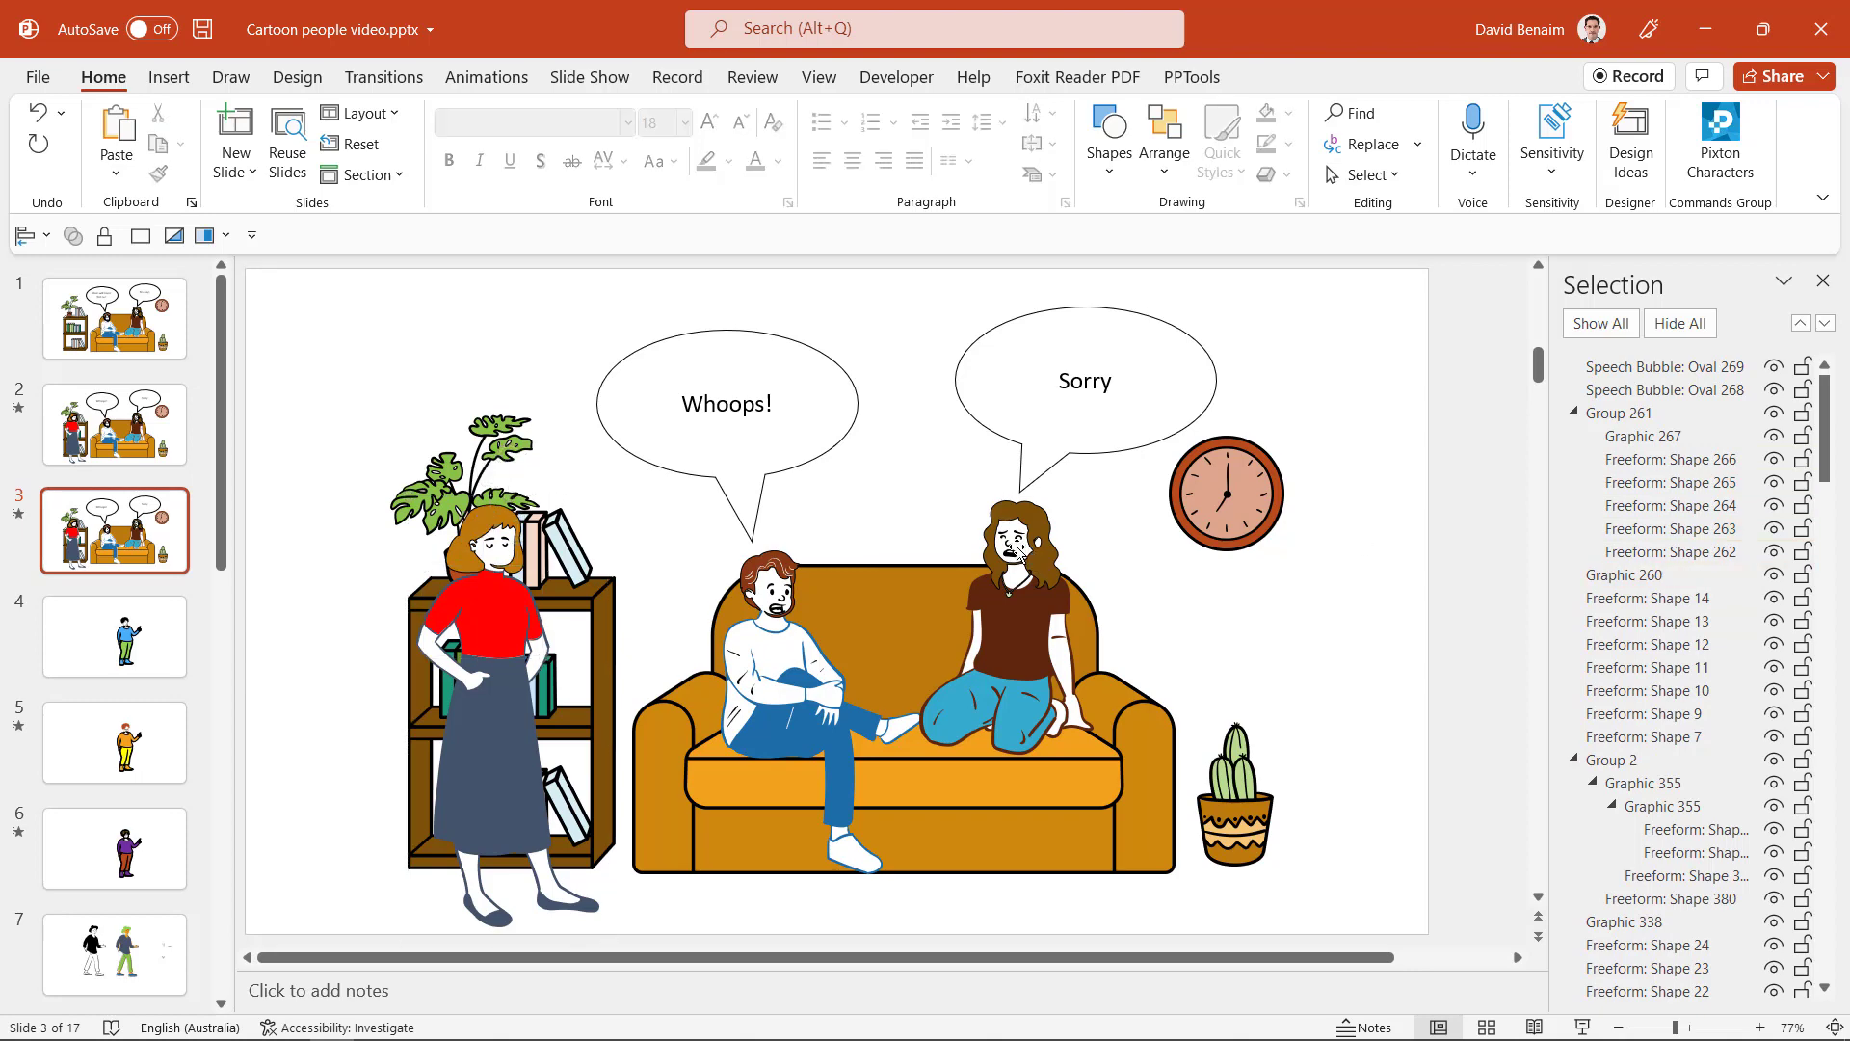
pyautogui.click(1019, 551)
pyautogui.click(1019, 547)
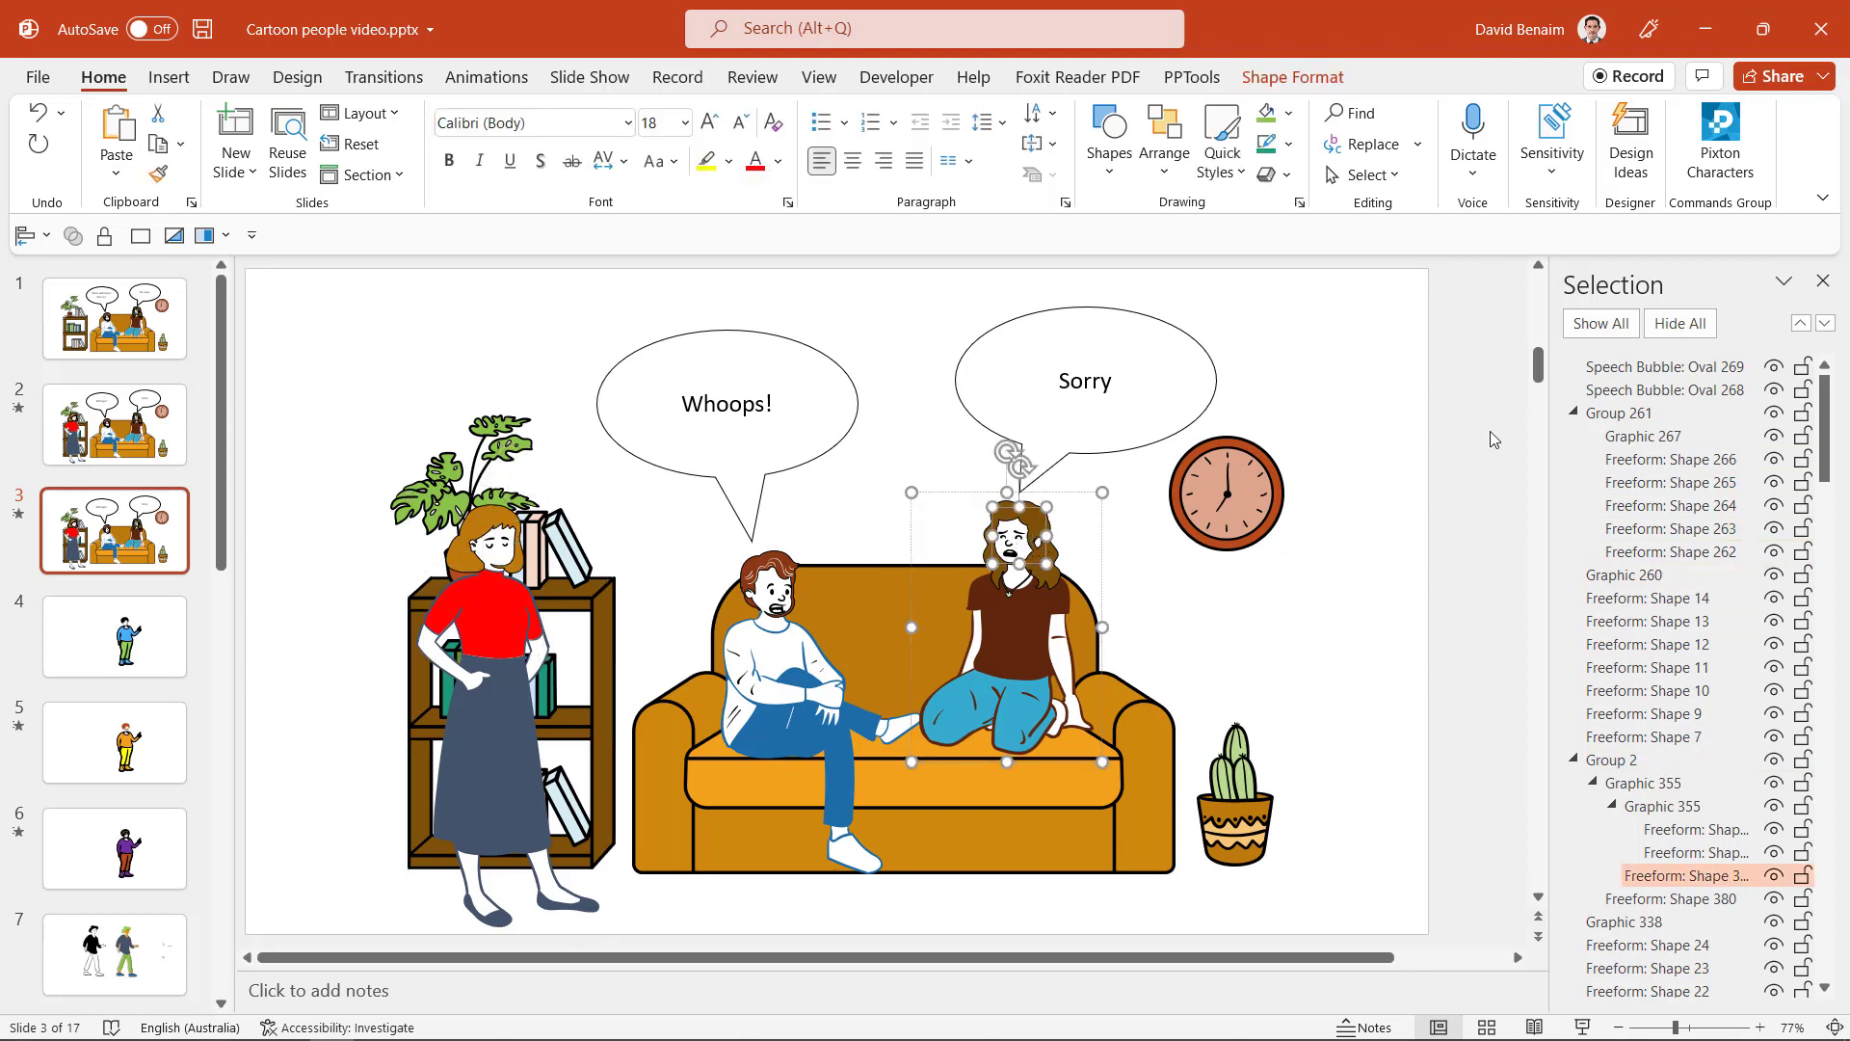
pyautogui.click(1824, 280)
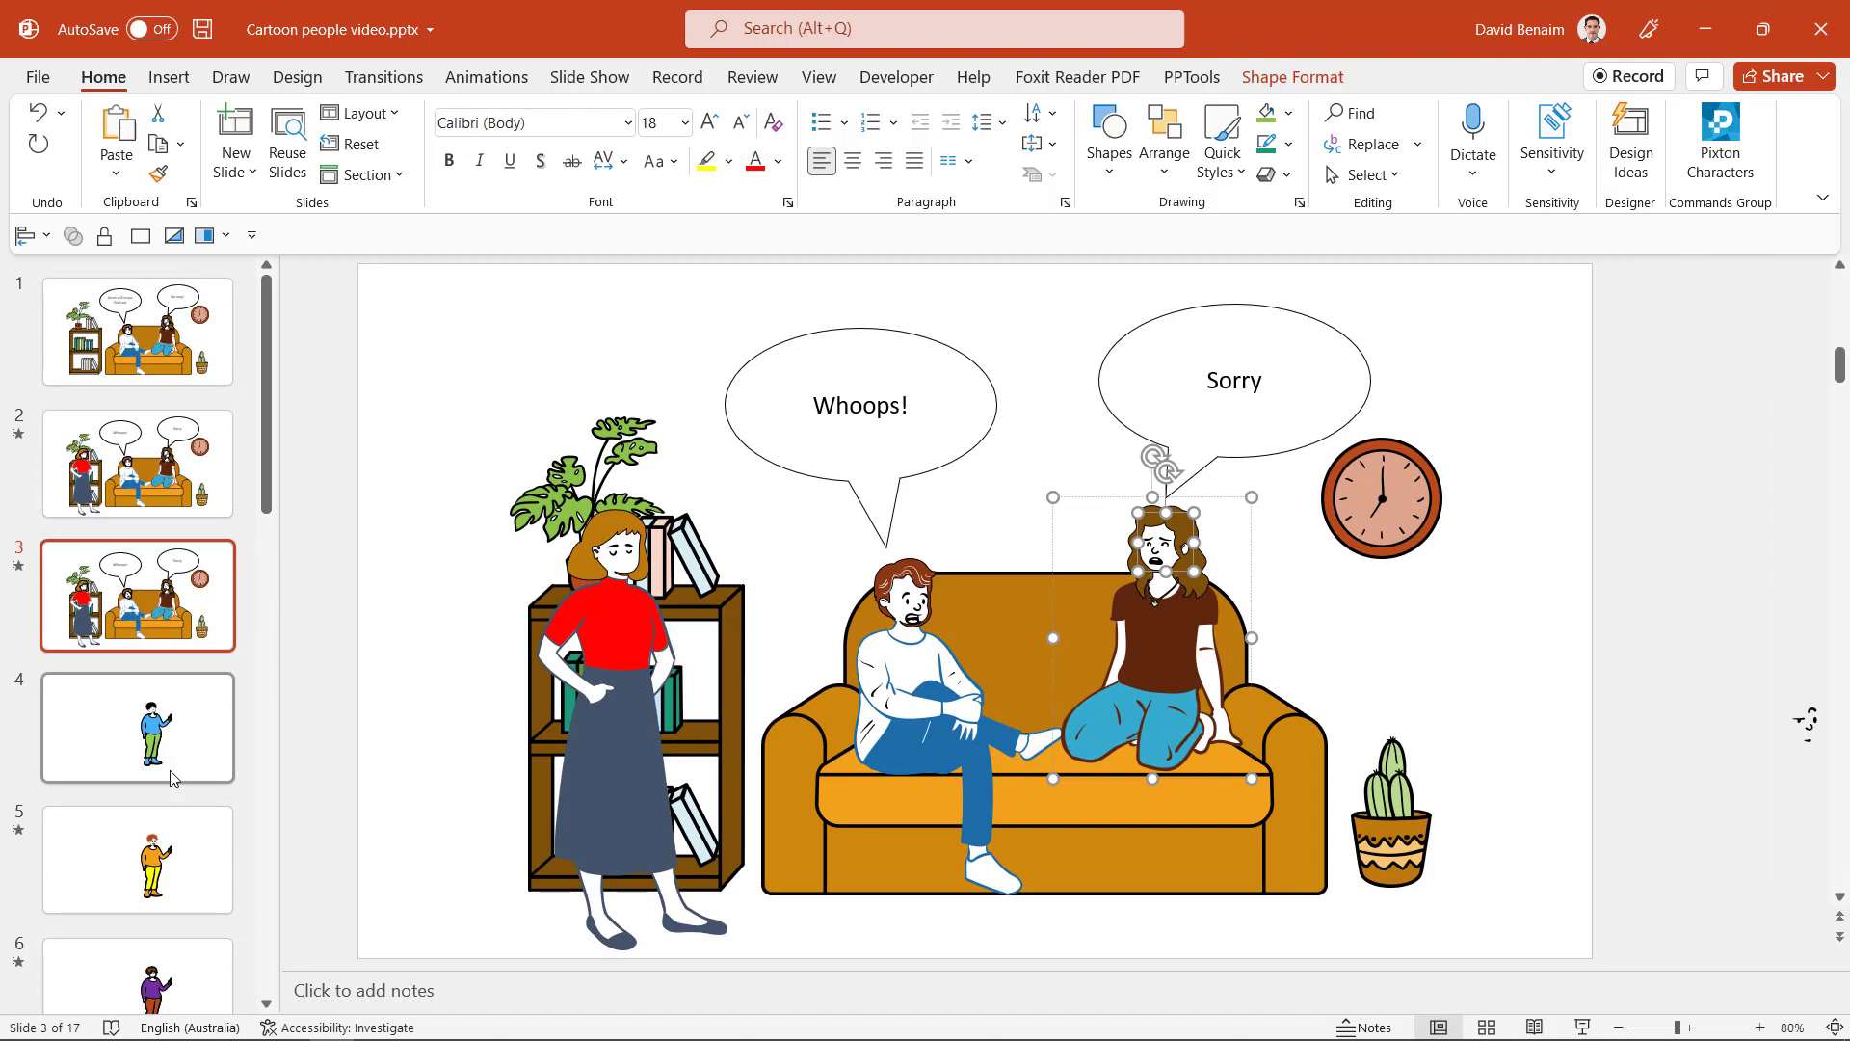
pyautogui.scroll(-5, 168, 762)
pyautogui.scroll(-4, 166, 771)
pyautogui.scroll(1, 166, 771)
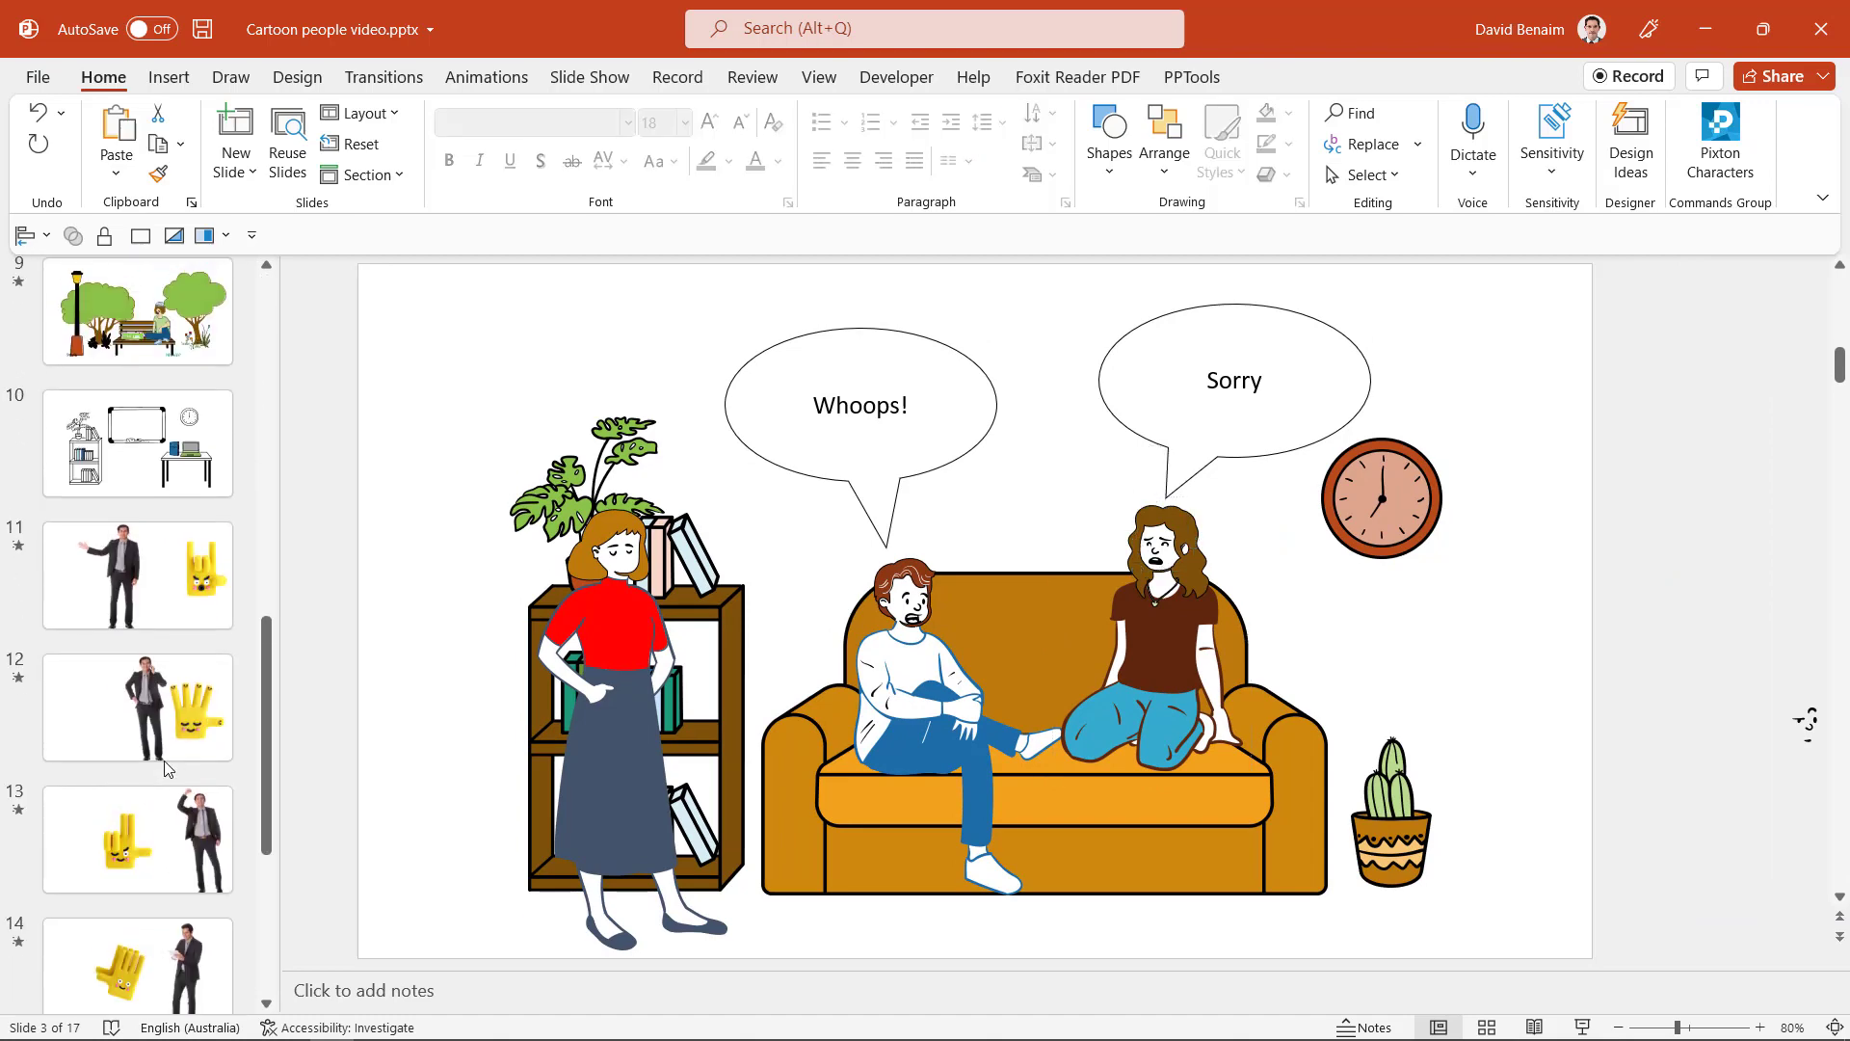
# Step: Play the slideshow from slide 11, then check slide 14's hand picture named !!Picture 2
pyautogui.click(162, 605)
pyautogui.hotkey('shift', 'F5')
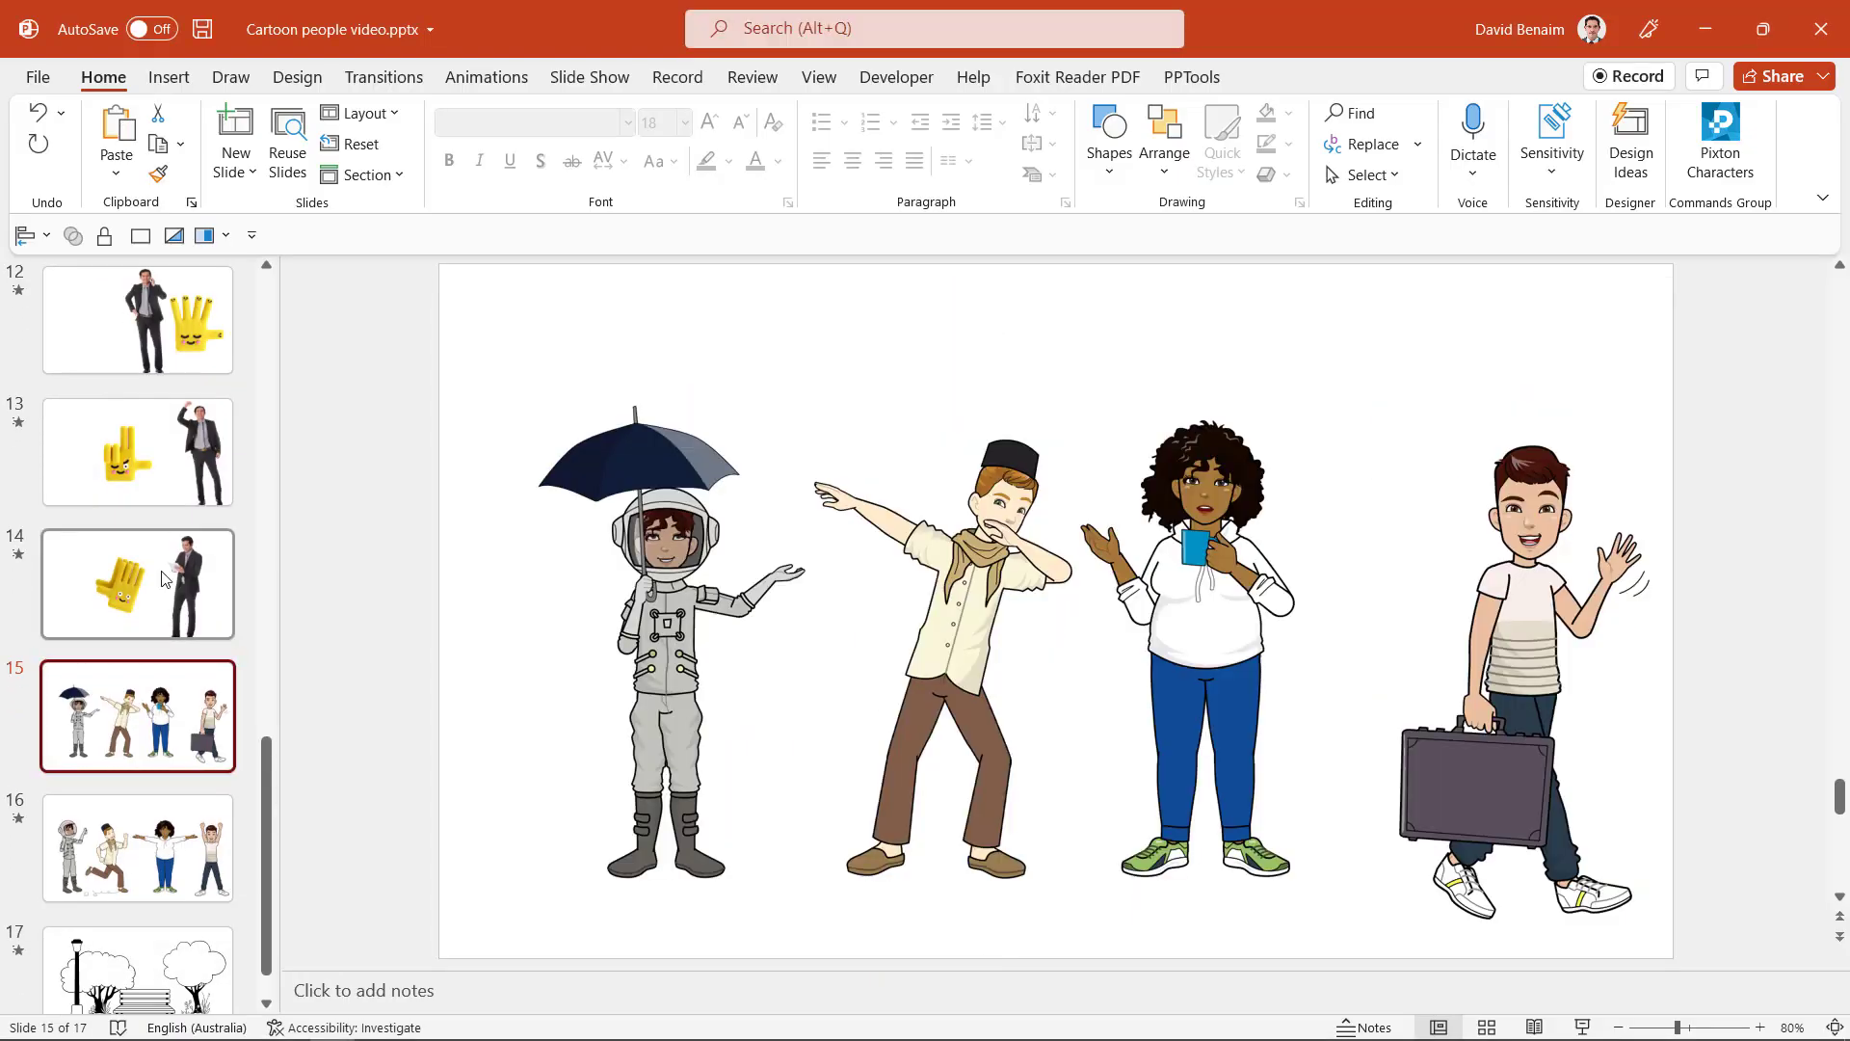
pyautogui.click(165, 579)
pyautogui.click(1270, 368)
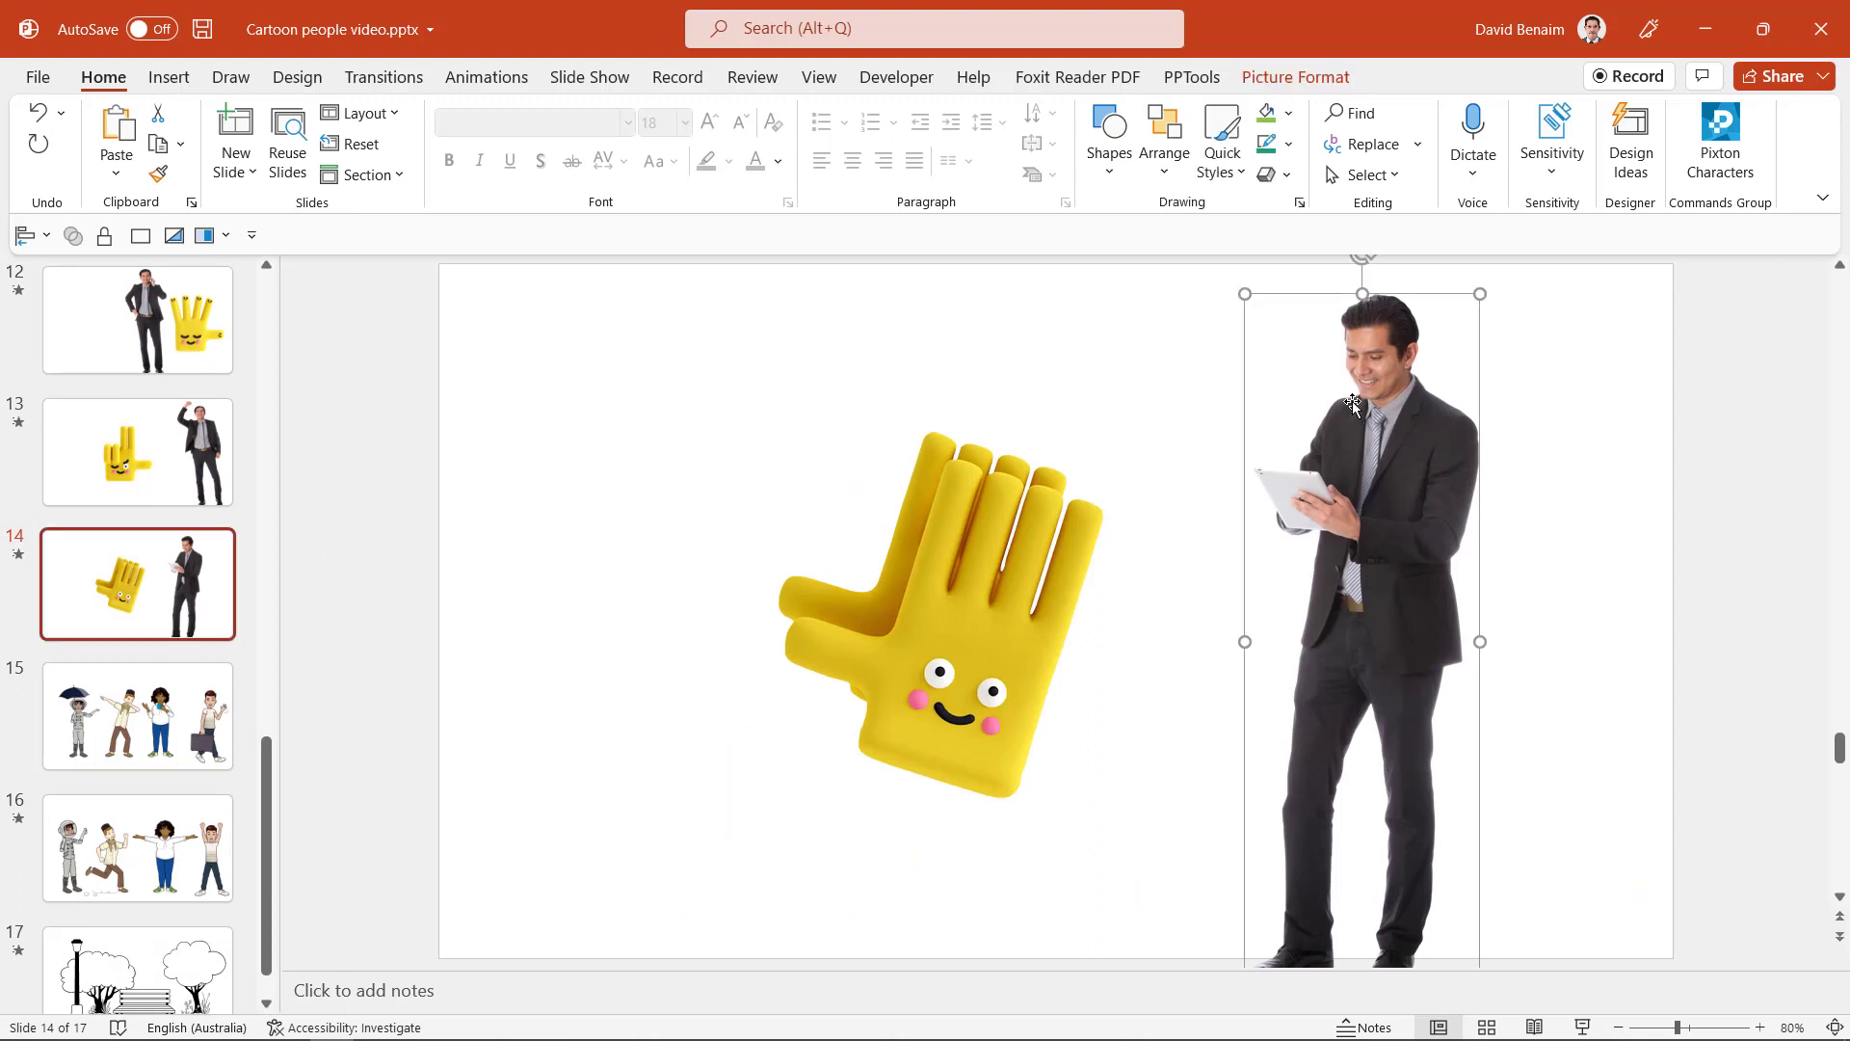
pyautogui.click(1276, 83)
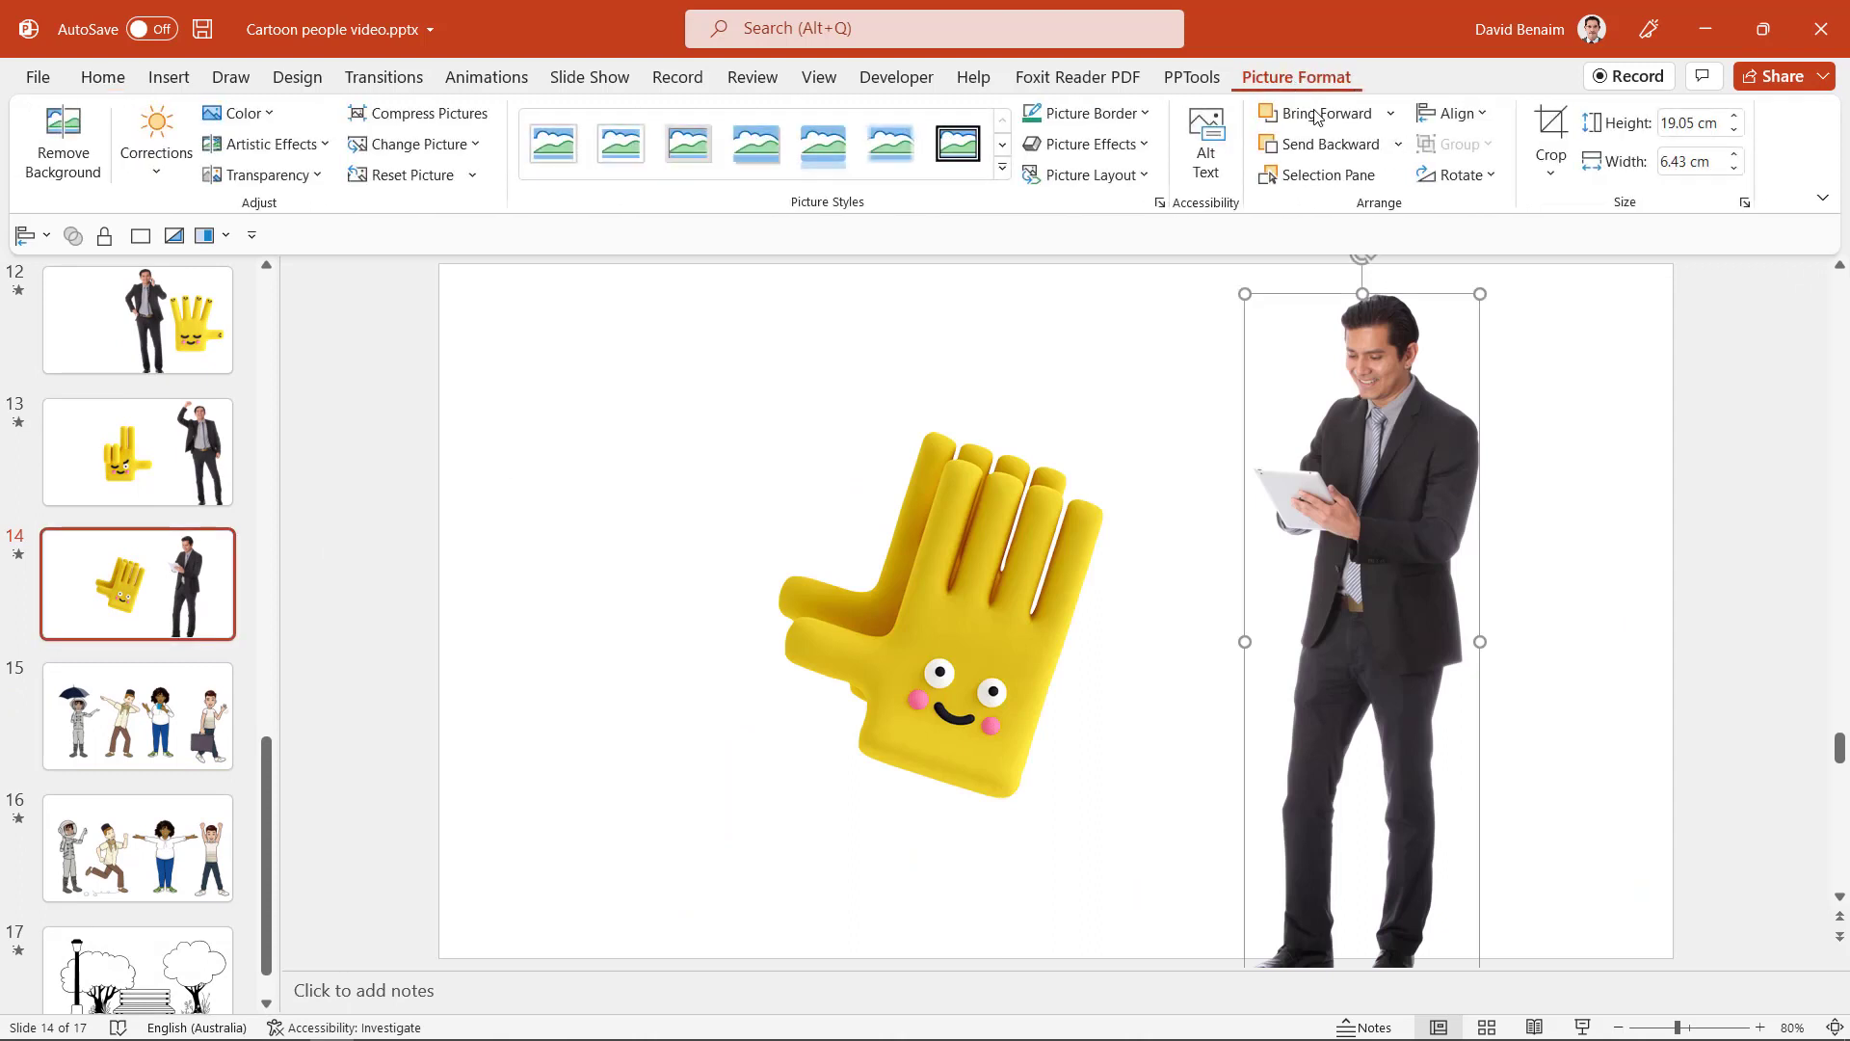
pyautogui.click(1355, 175)
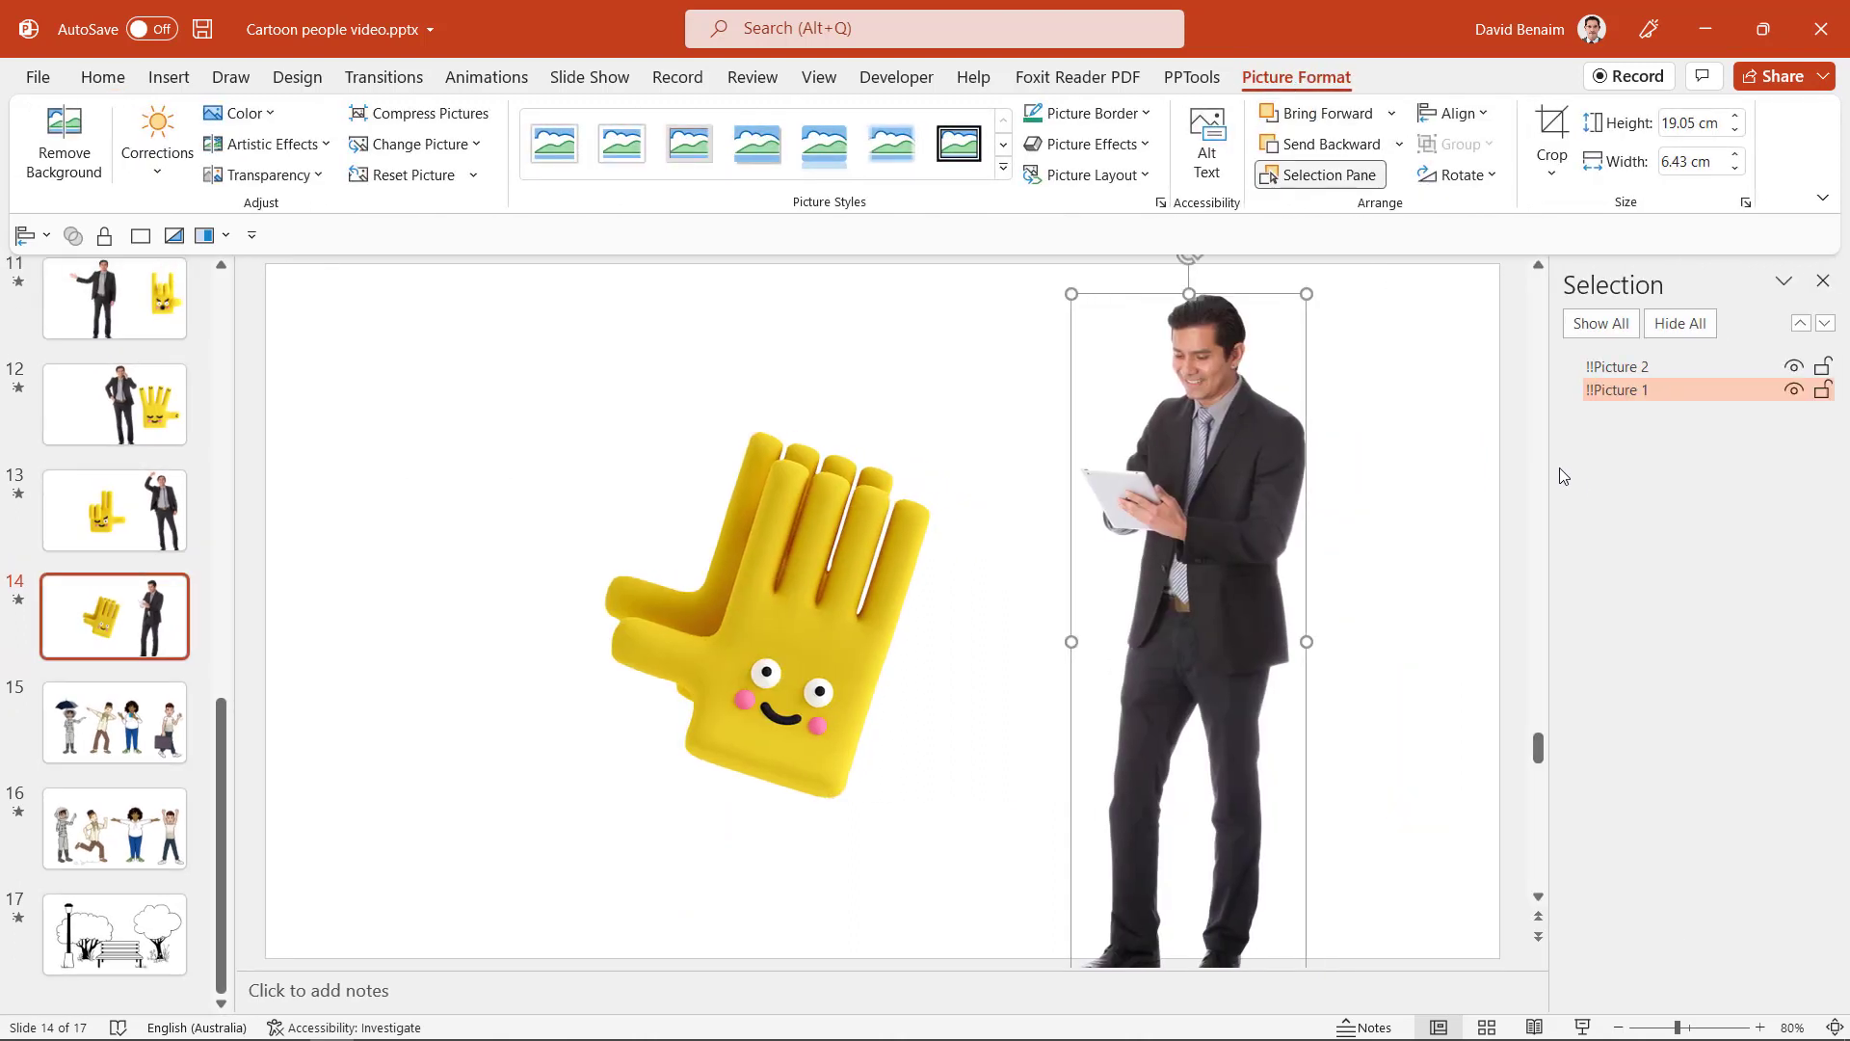
pyautogui.click(1607, 374)
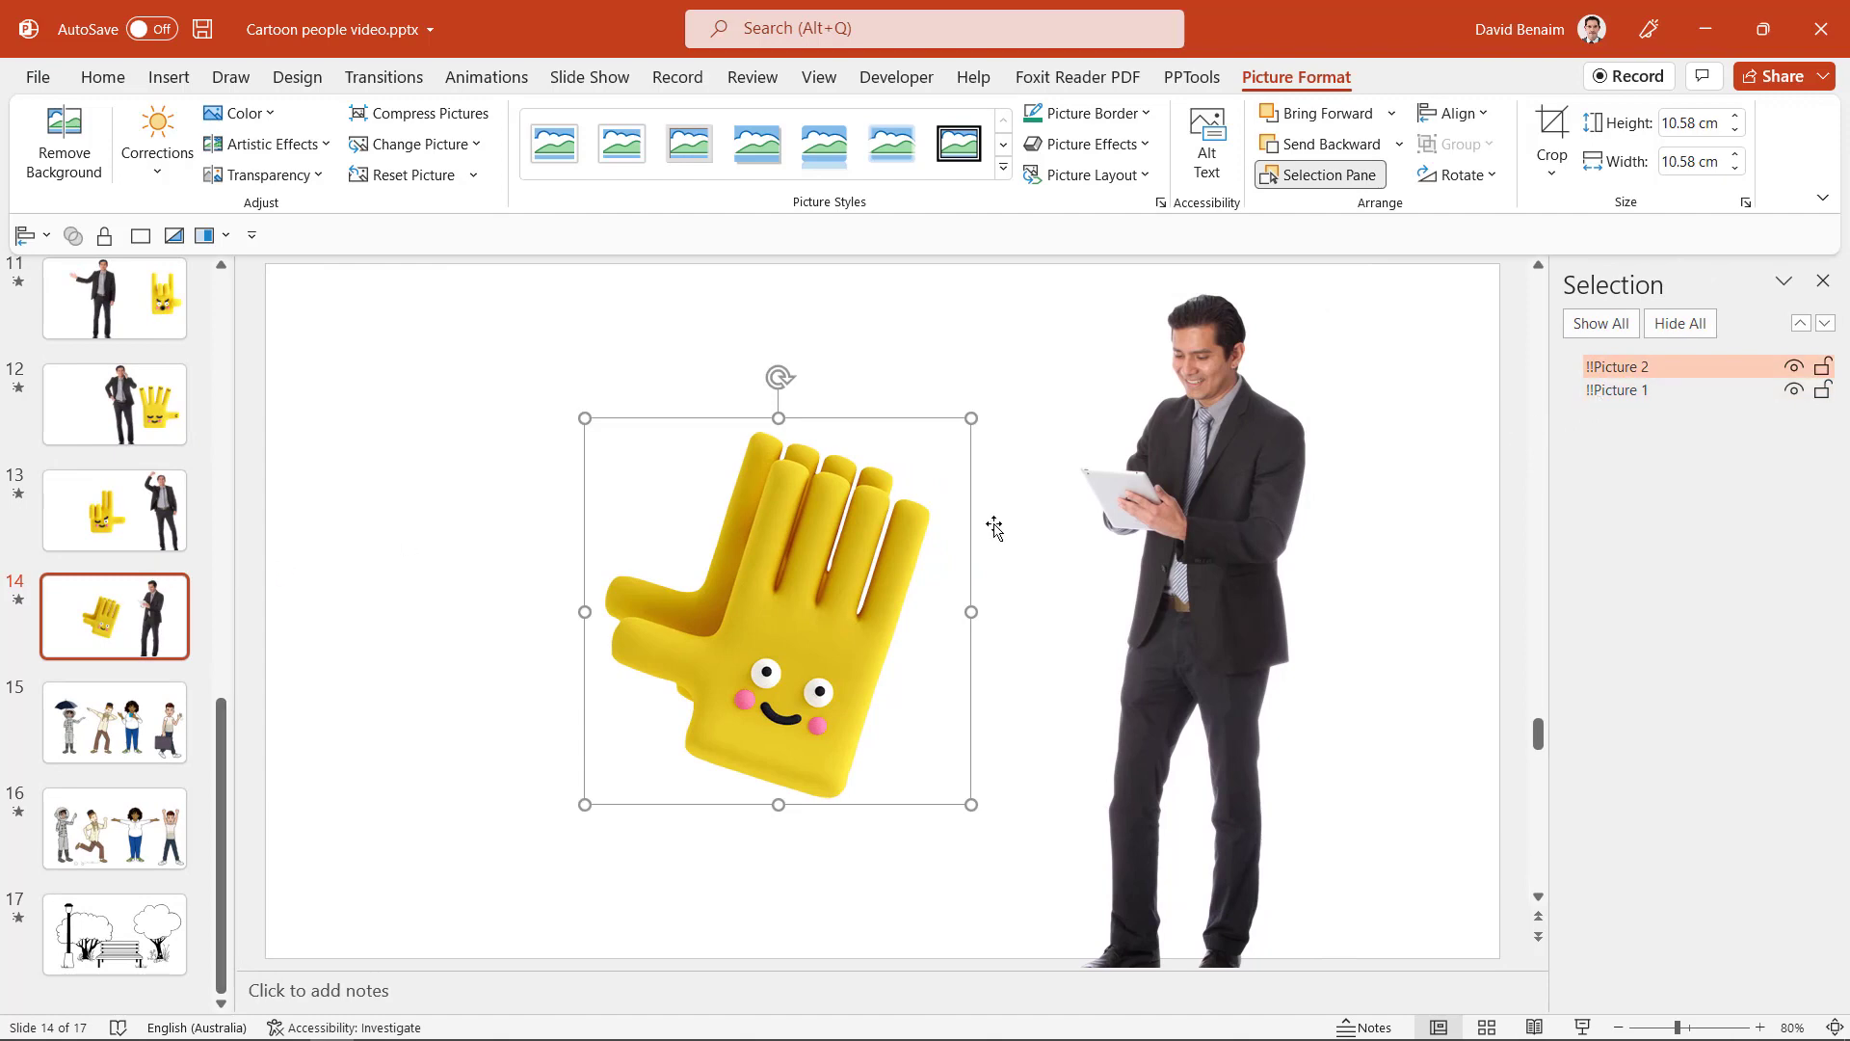
# Step: Check the names of the man and yellow hand pictures on slides 13 and 12
pyautogui.click(151, 501)
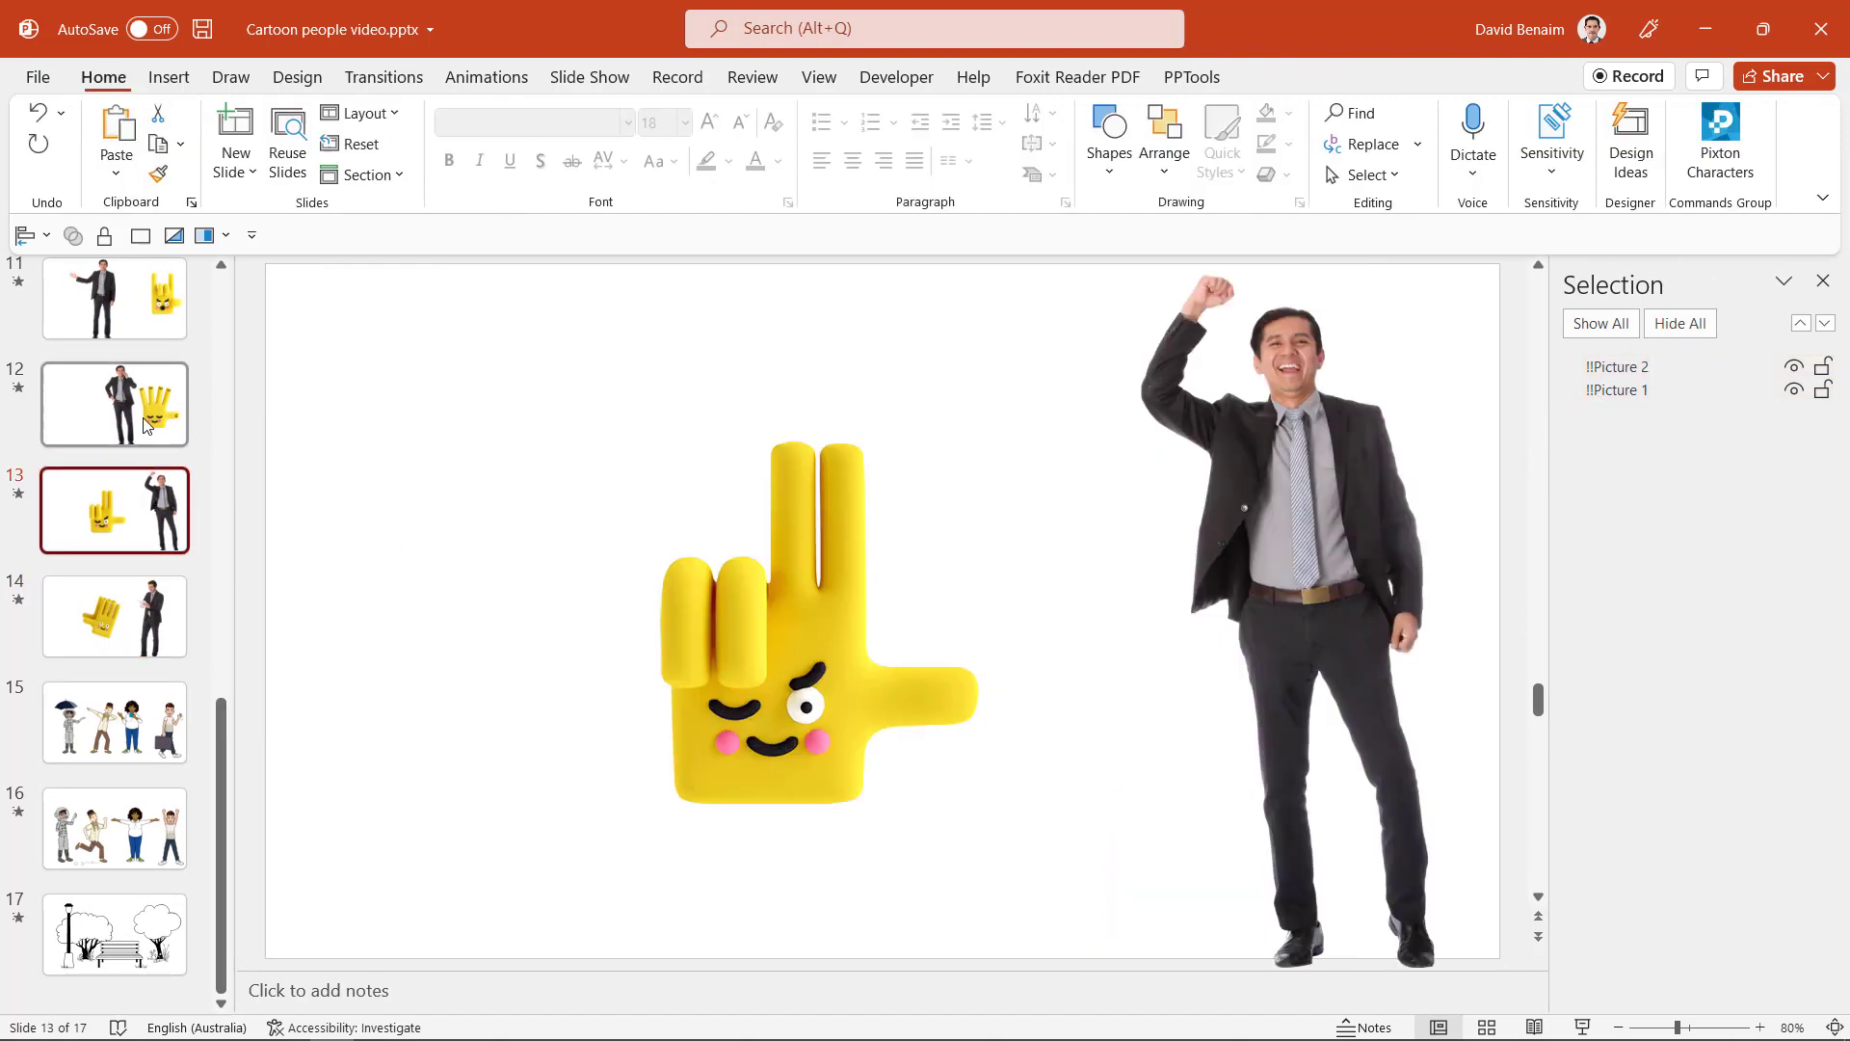
pyautogui.click(144, 416)
pyautogui.click(865, 494)
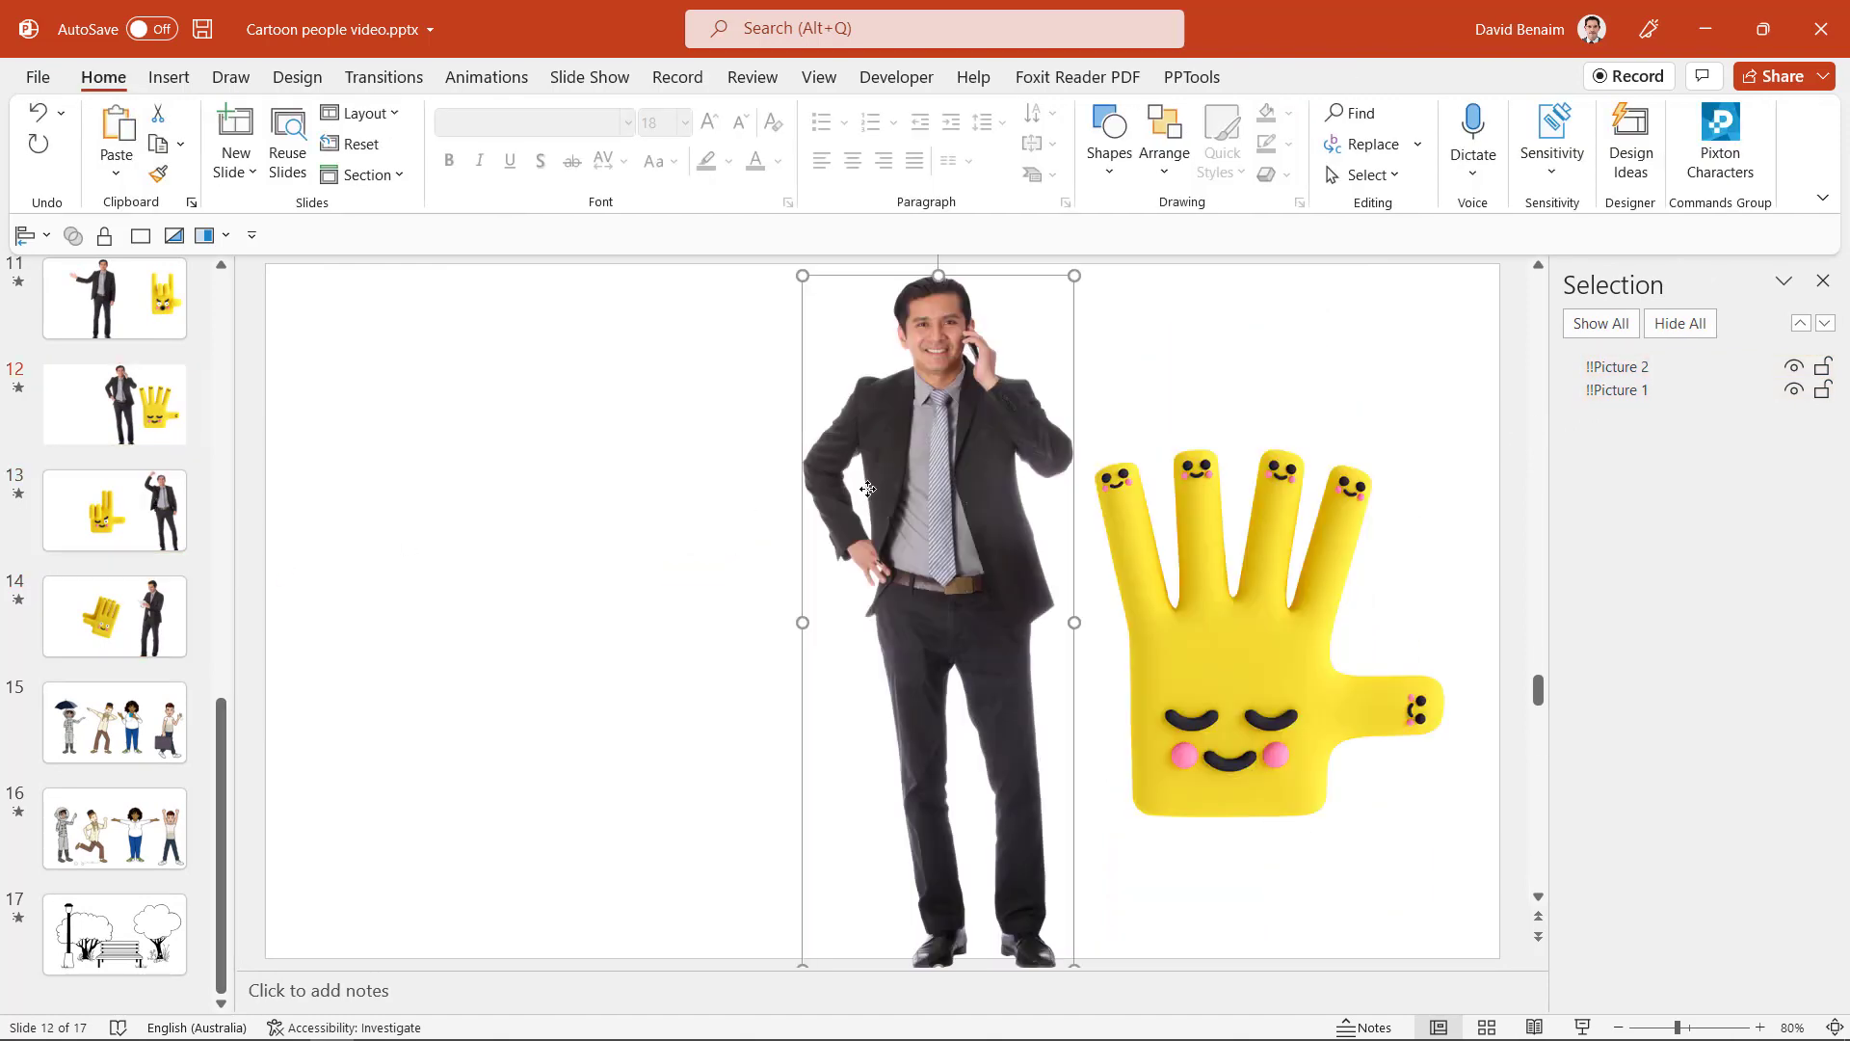
pyautogui.click(1146, 577)
pyautogui.click(987, 597)
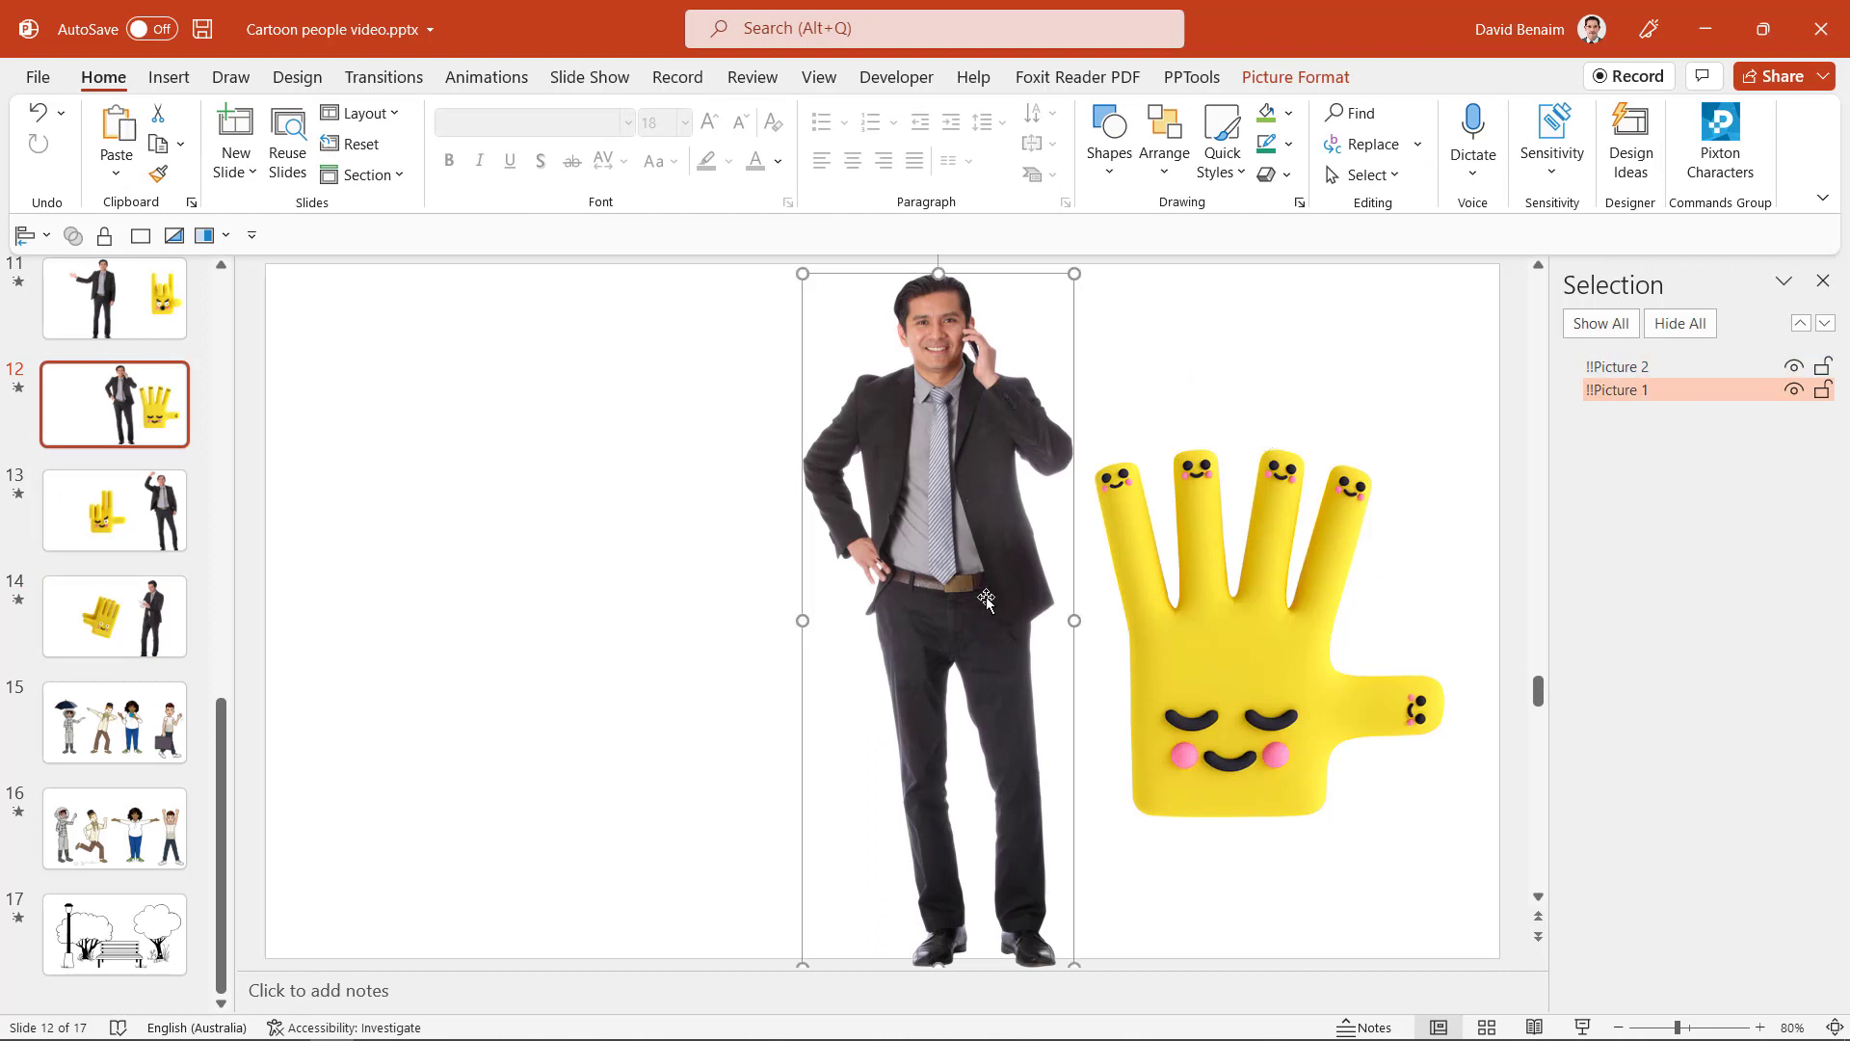
# Step: Inspect the !!JeansMan character on slide 15 and the slide 16 characters, then close the pane
pyautogui.click(116, 723)
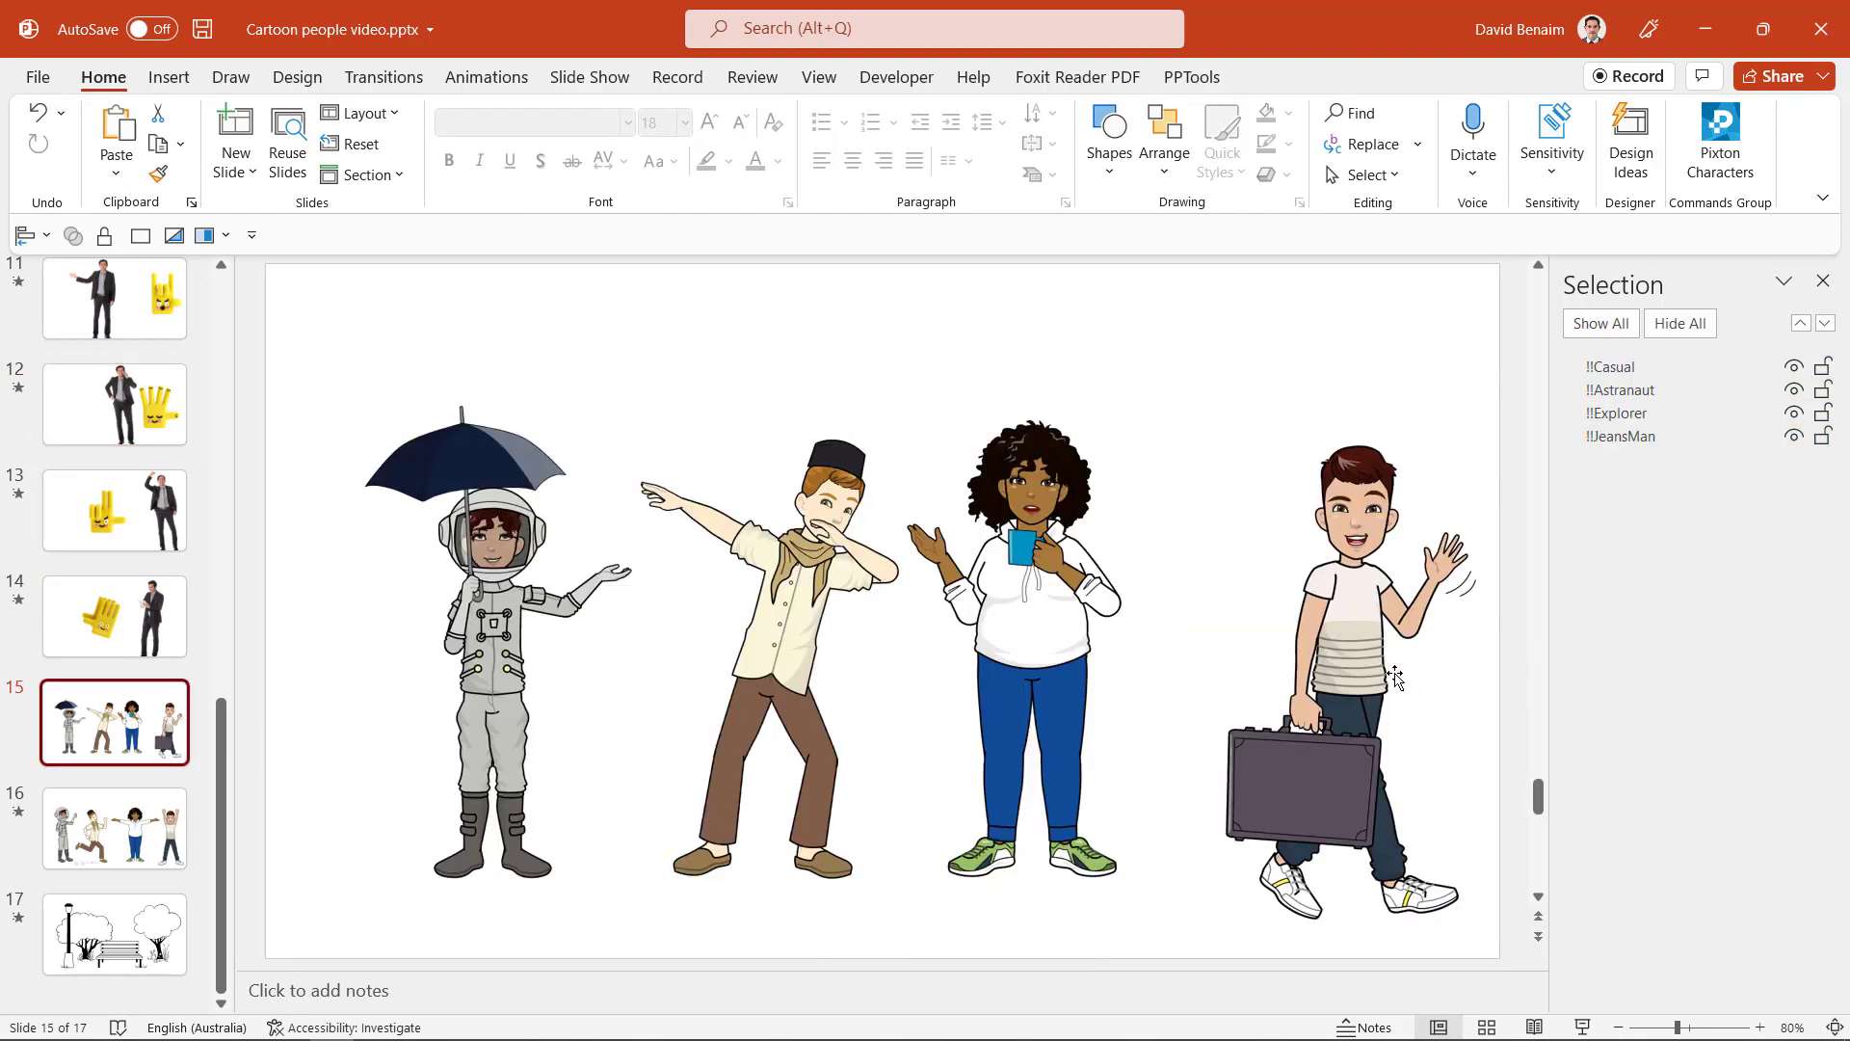
pyautogui.click(1384, 601)
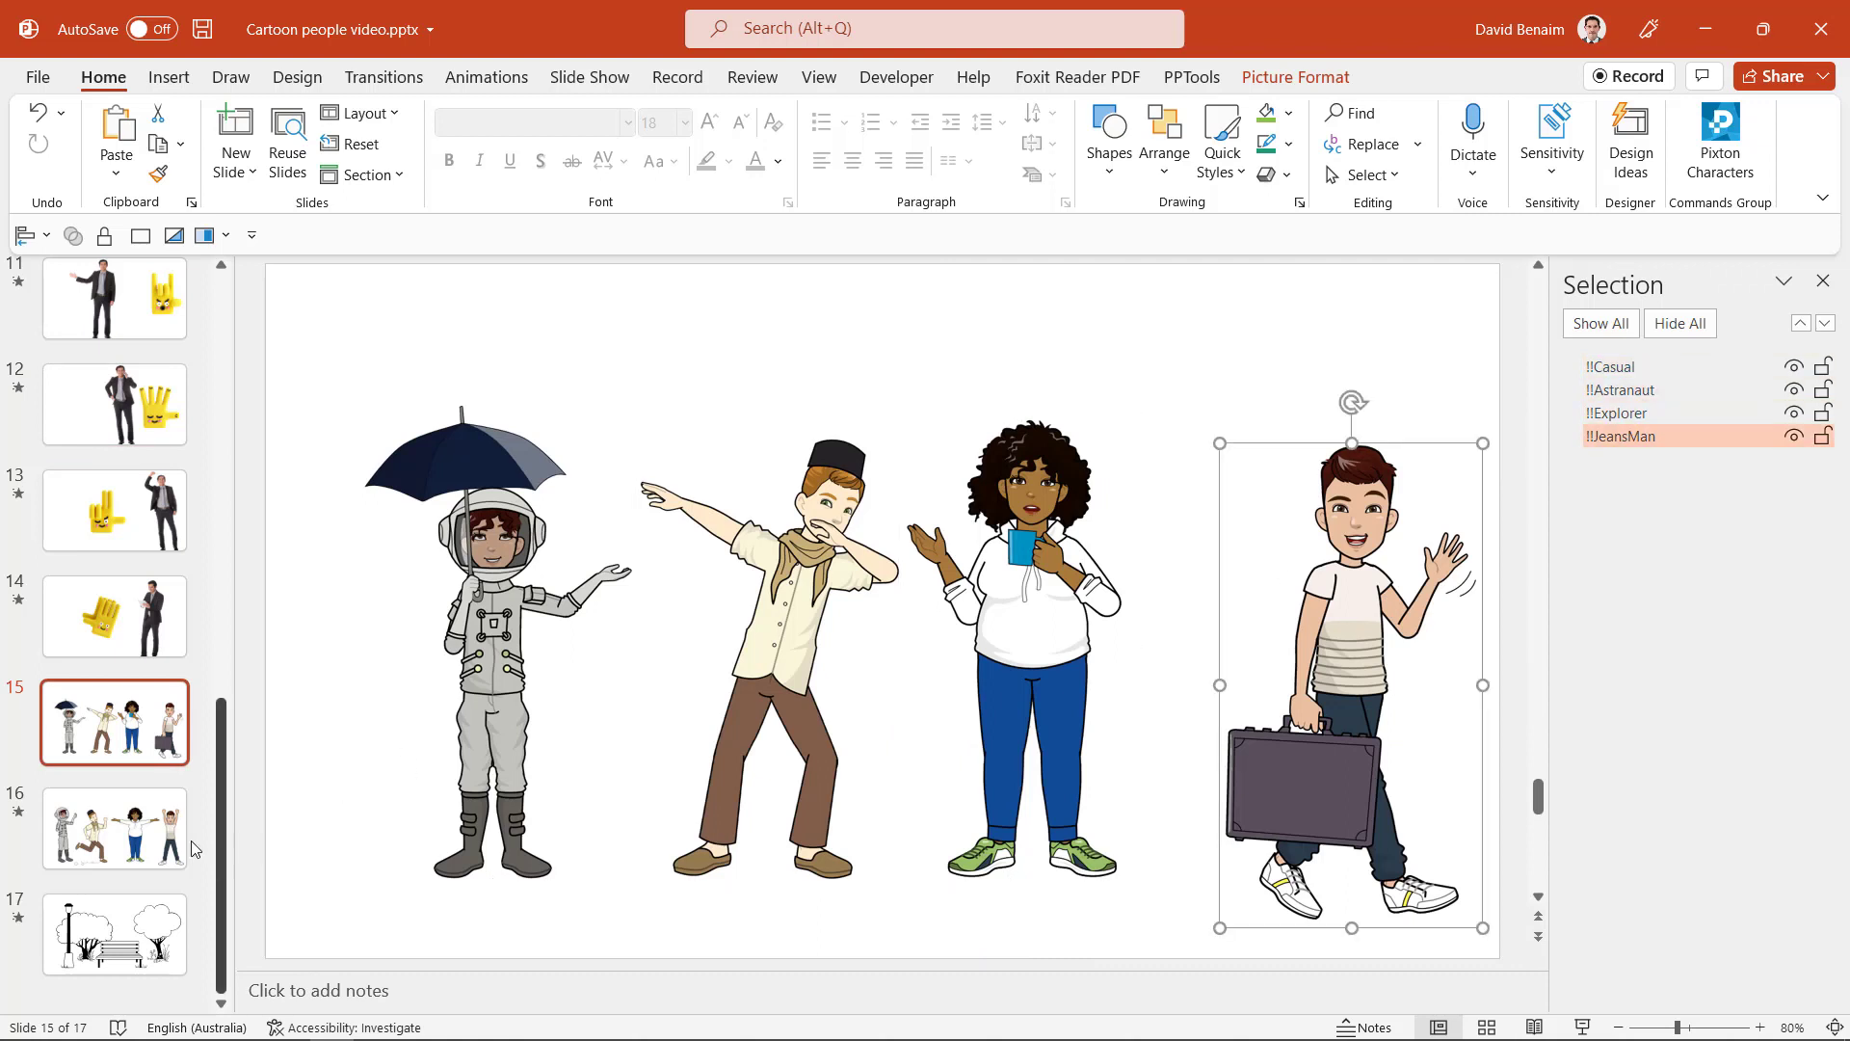
pyautogui.click(115, 829)
pyautogui.click(667, 668)
pyautogui.press('Tab')
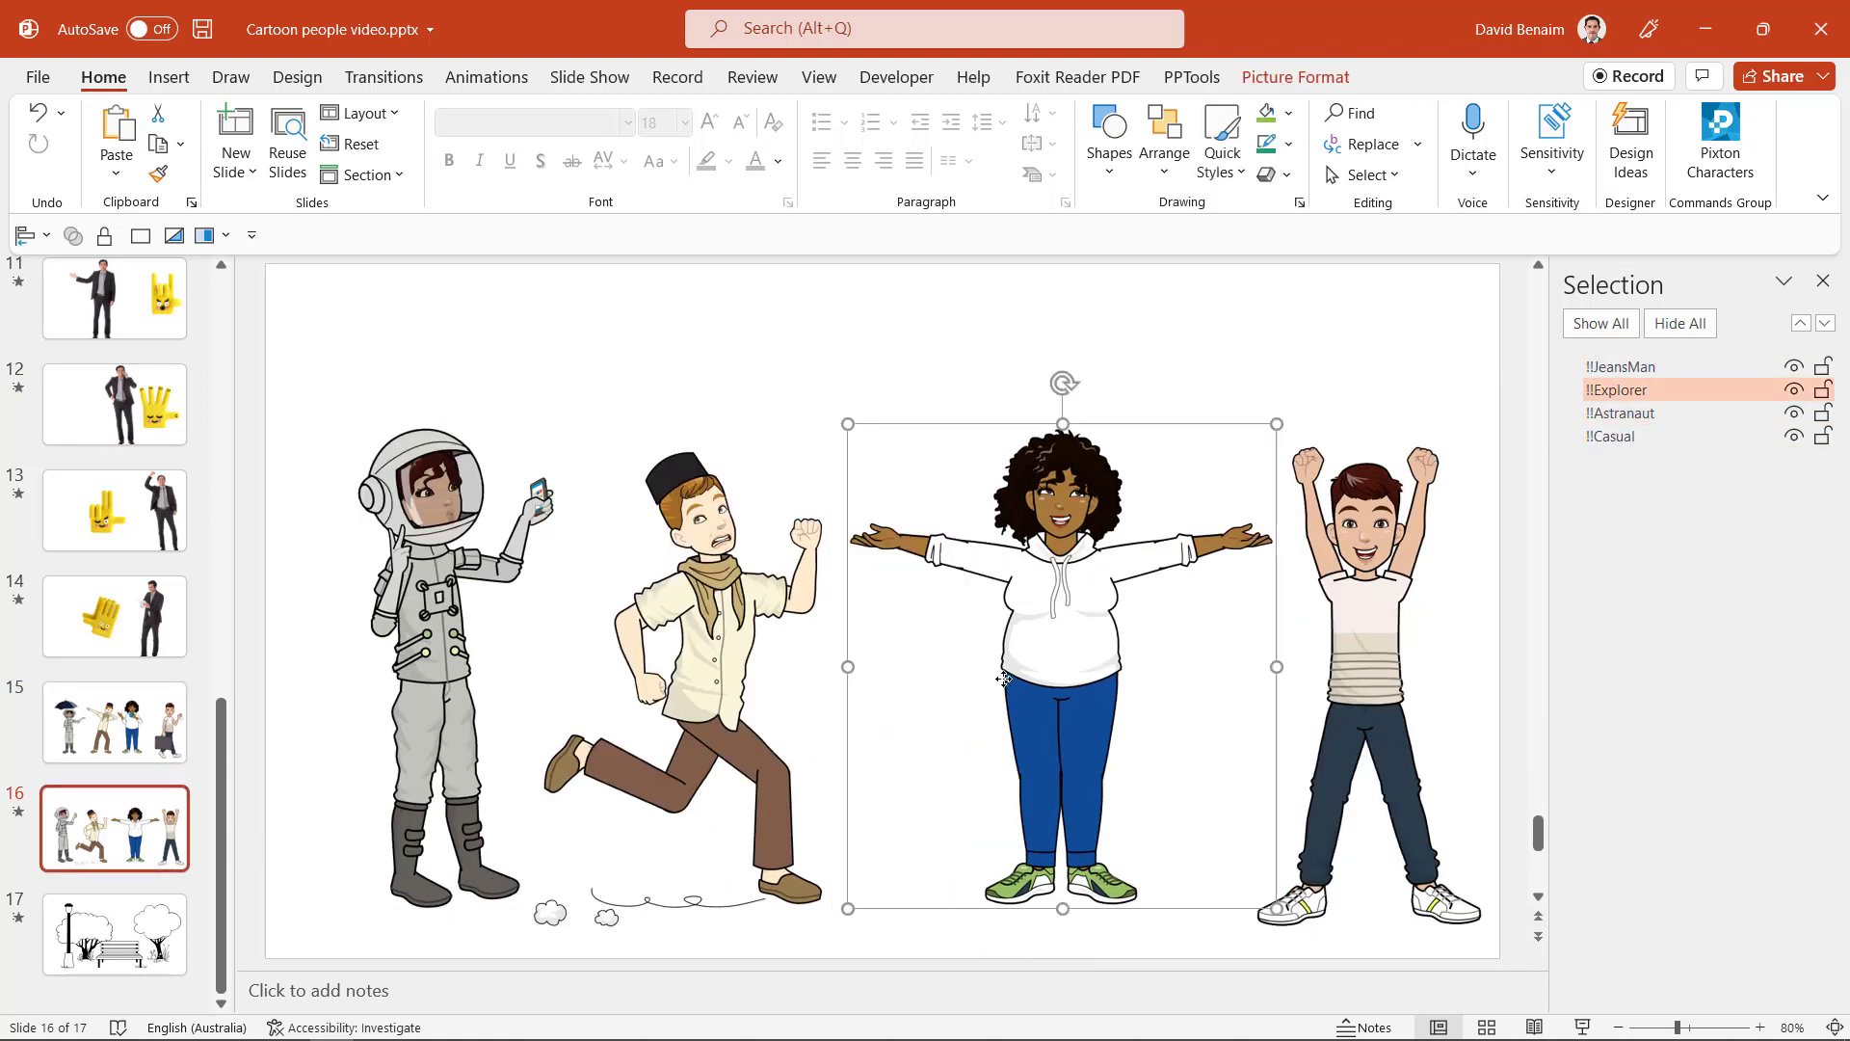
pyautogui.press('Tab')
pyautogui.click(644, 367)
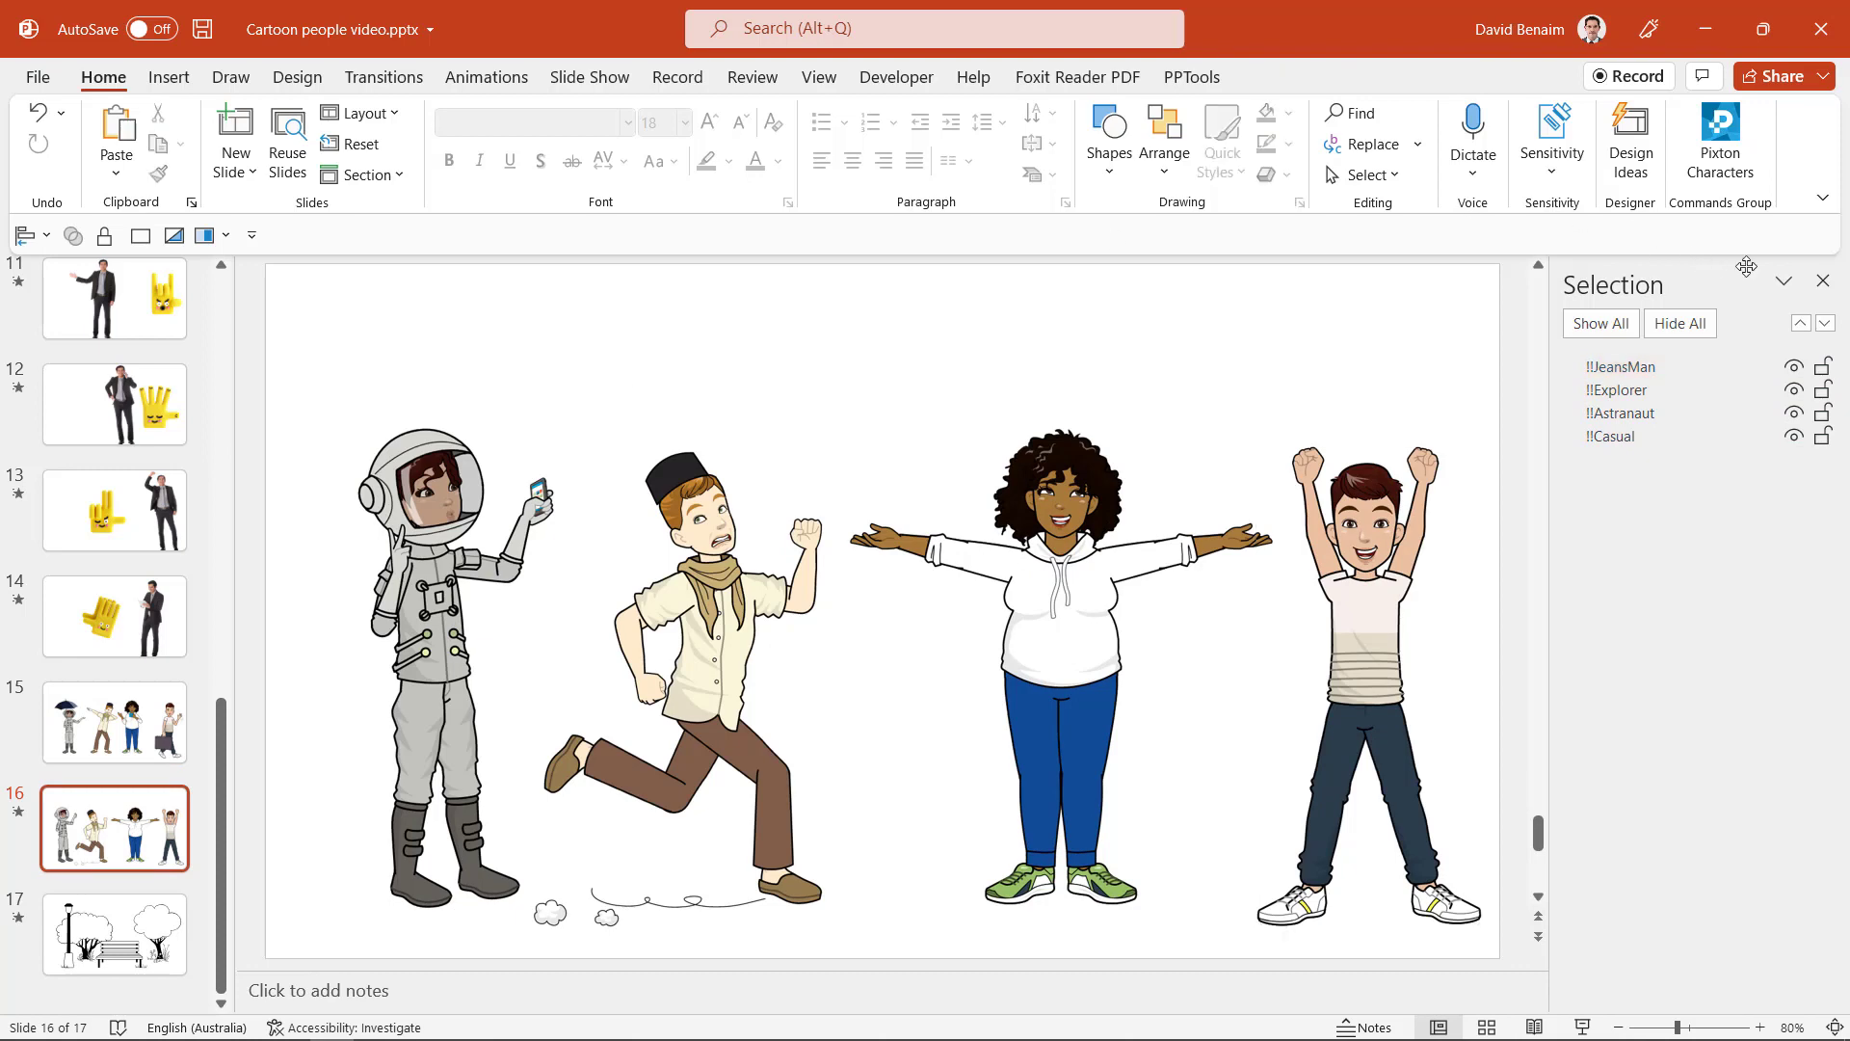
pyautogui.click(1821, 283)
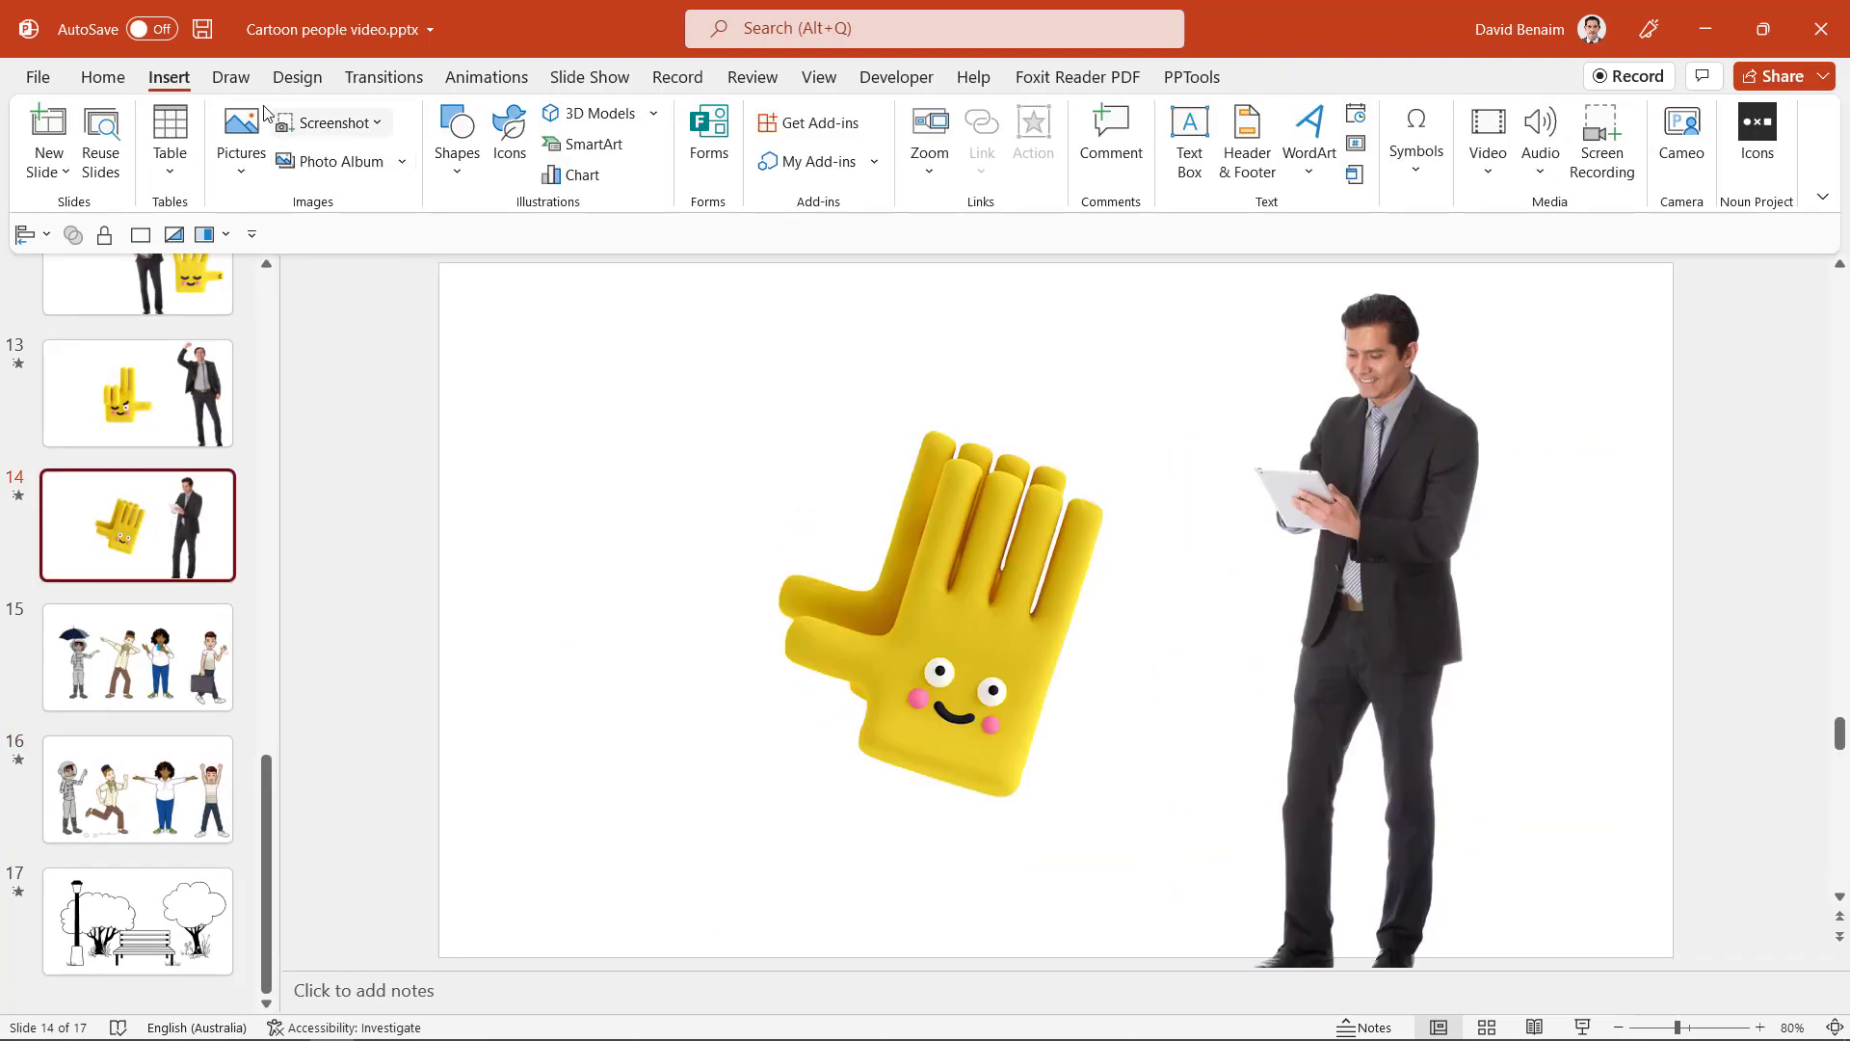
# Step: Pick four poses of one model from the Cutout People collection
pyautogui.click(509, 144)
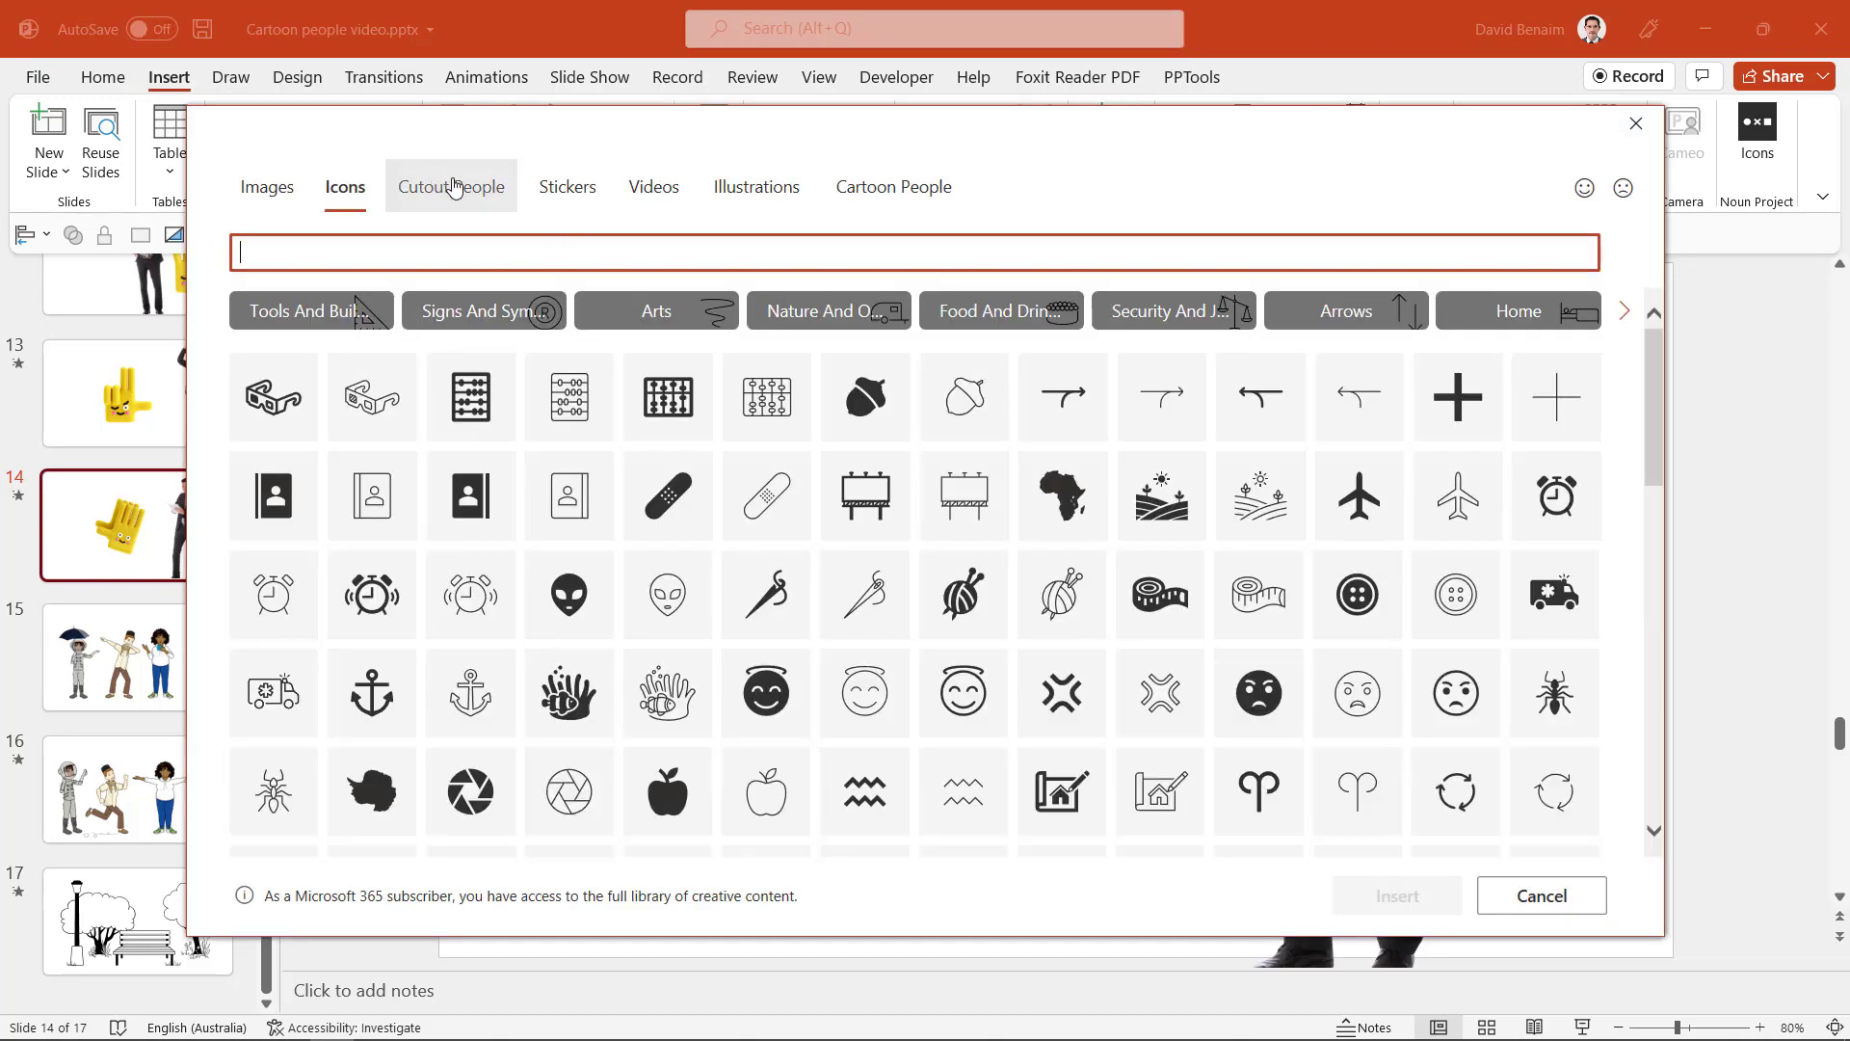
pyautogui.click(449, 186)
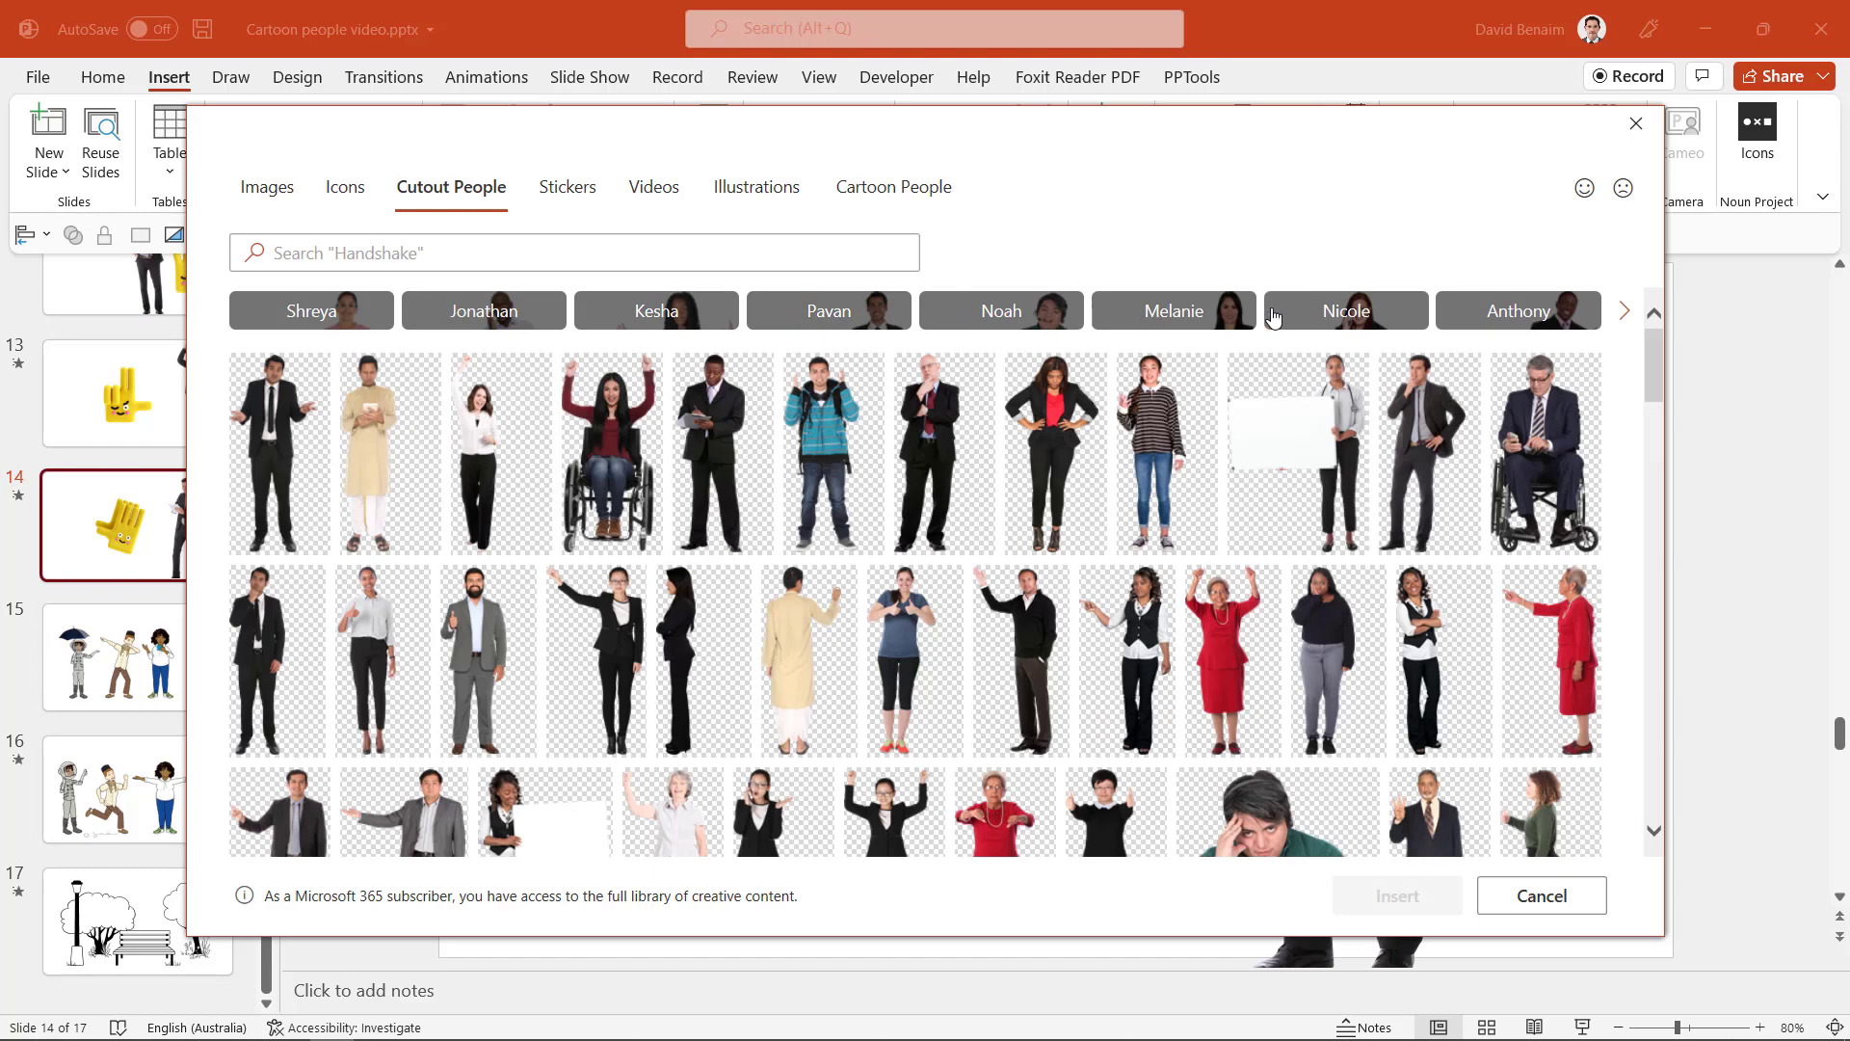
pyautogui.click(1349, 313)
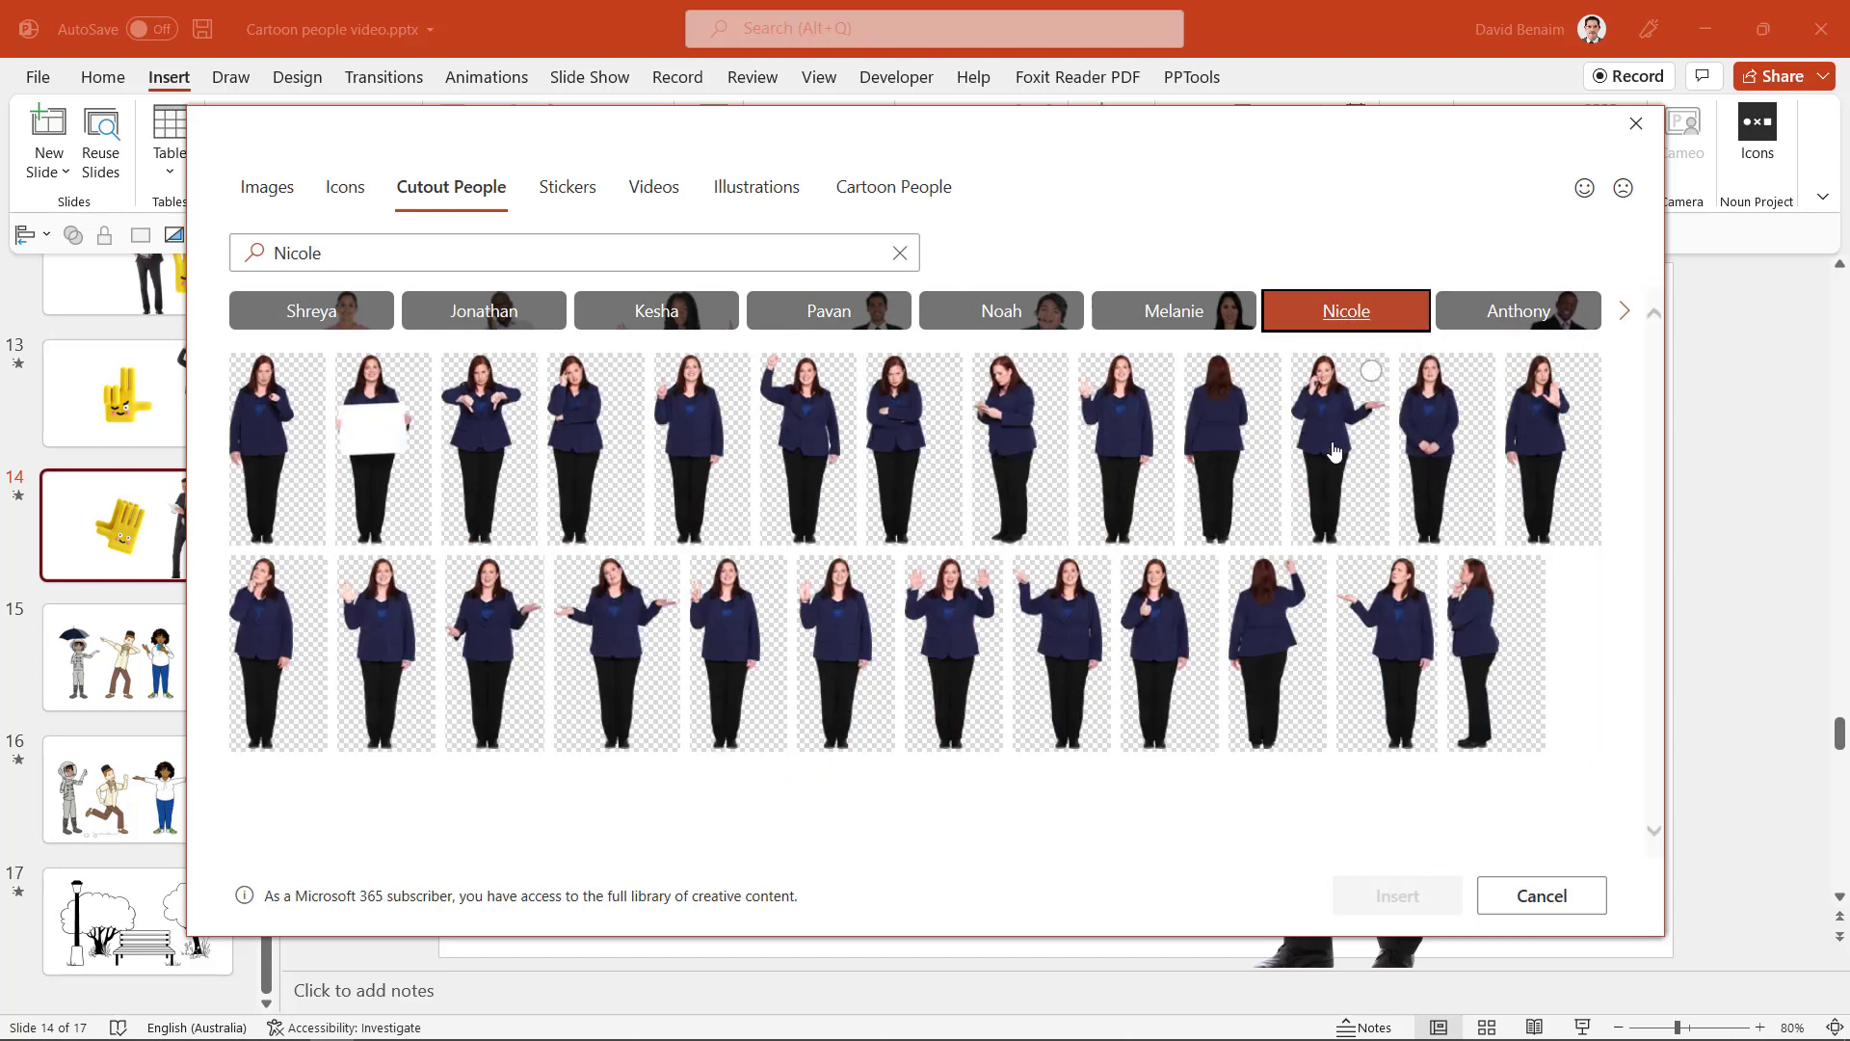
pyautogui.click(1334, 451)
pyautogui.click(1142, 653)
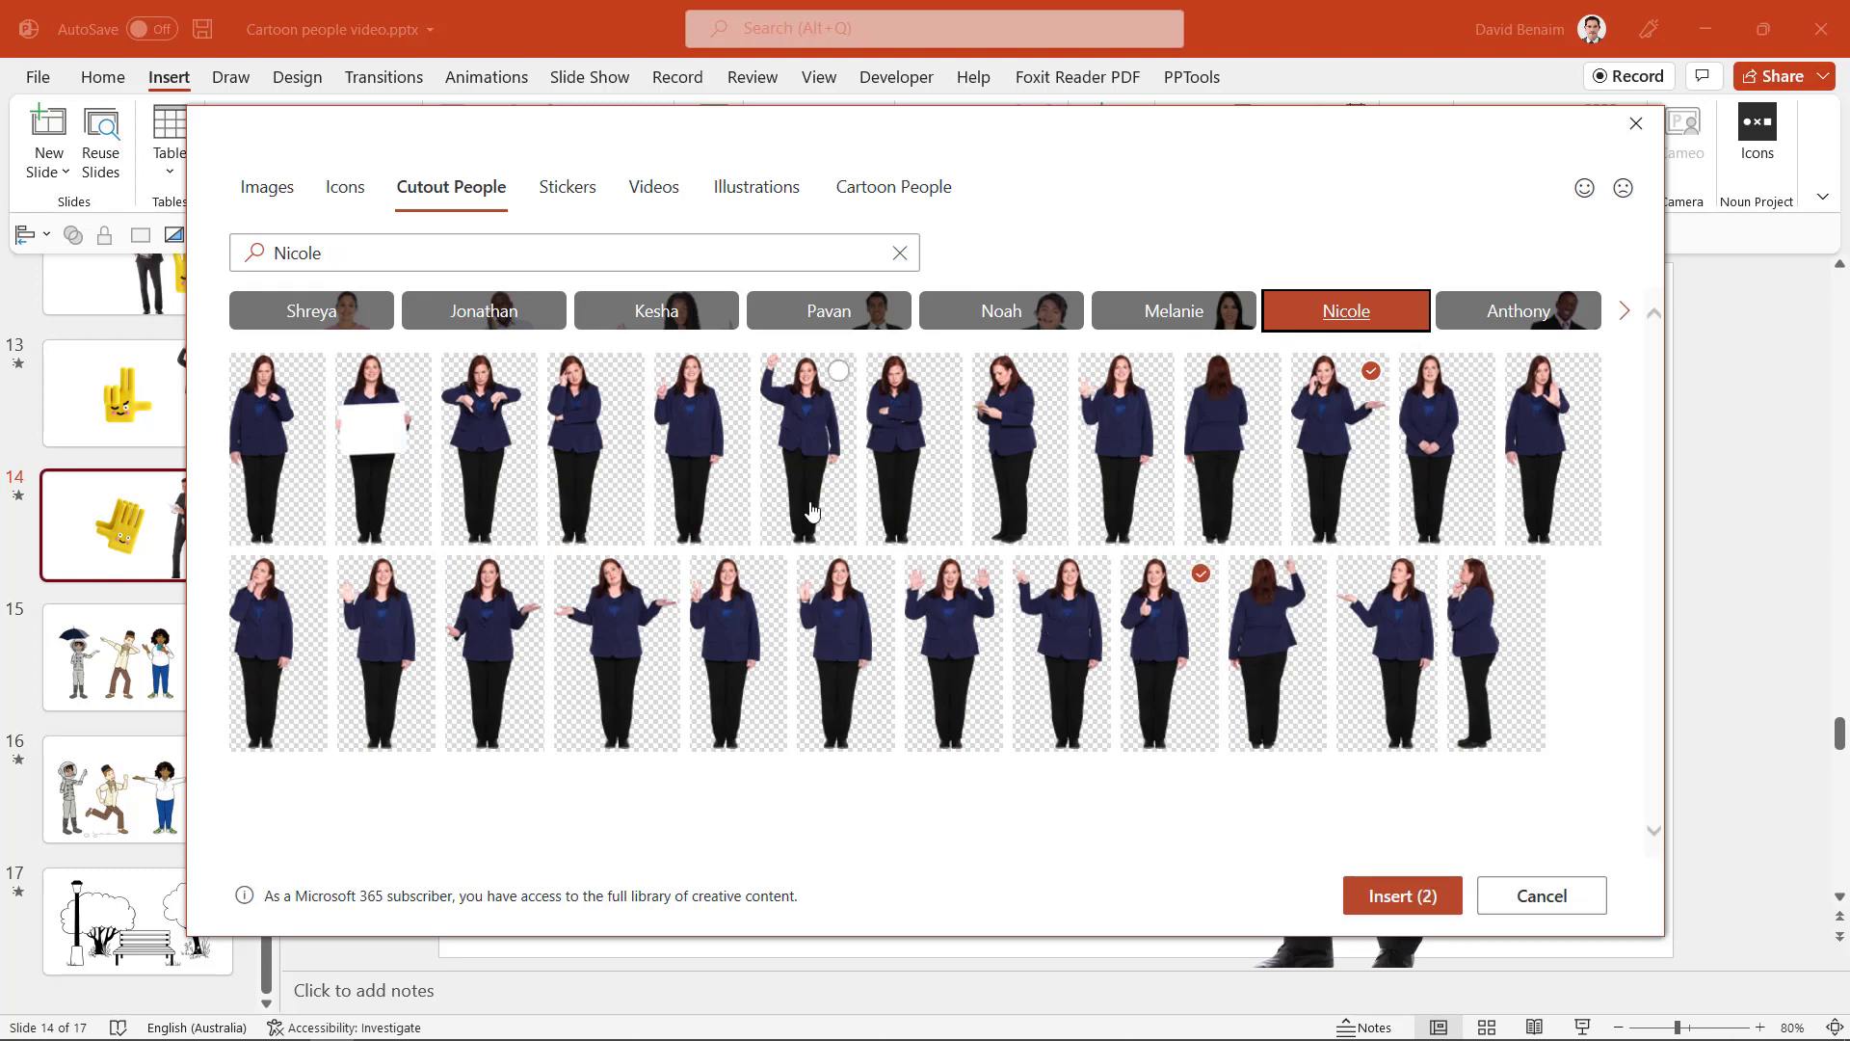
pyautogui.click(576, 420)
pyautogui.click(494, 461)
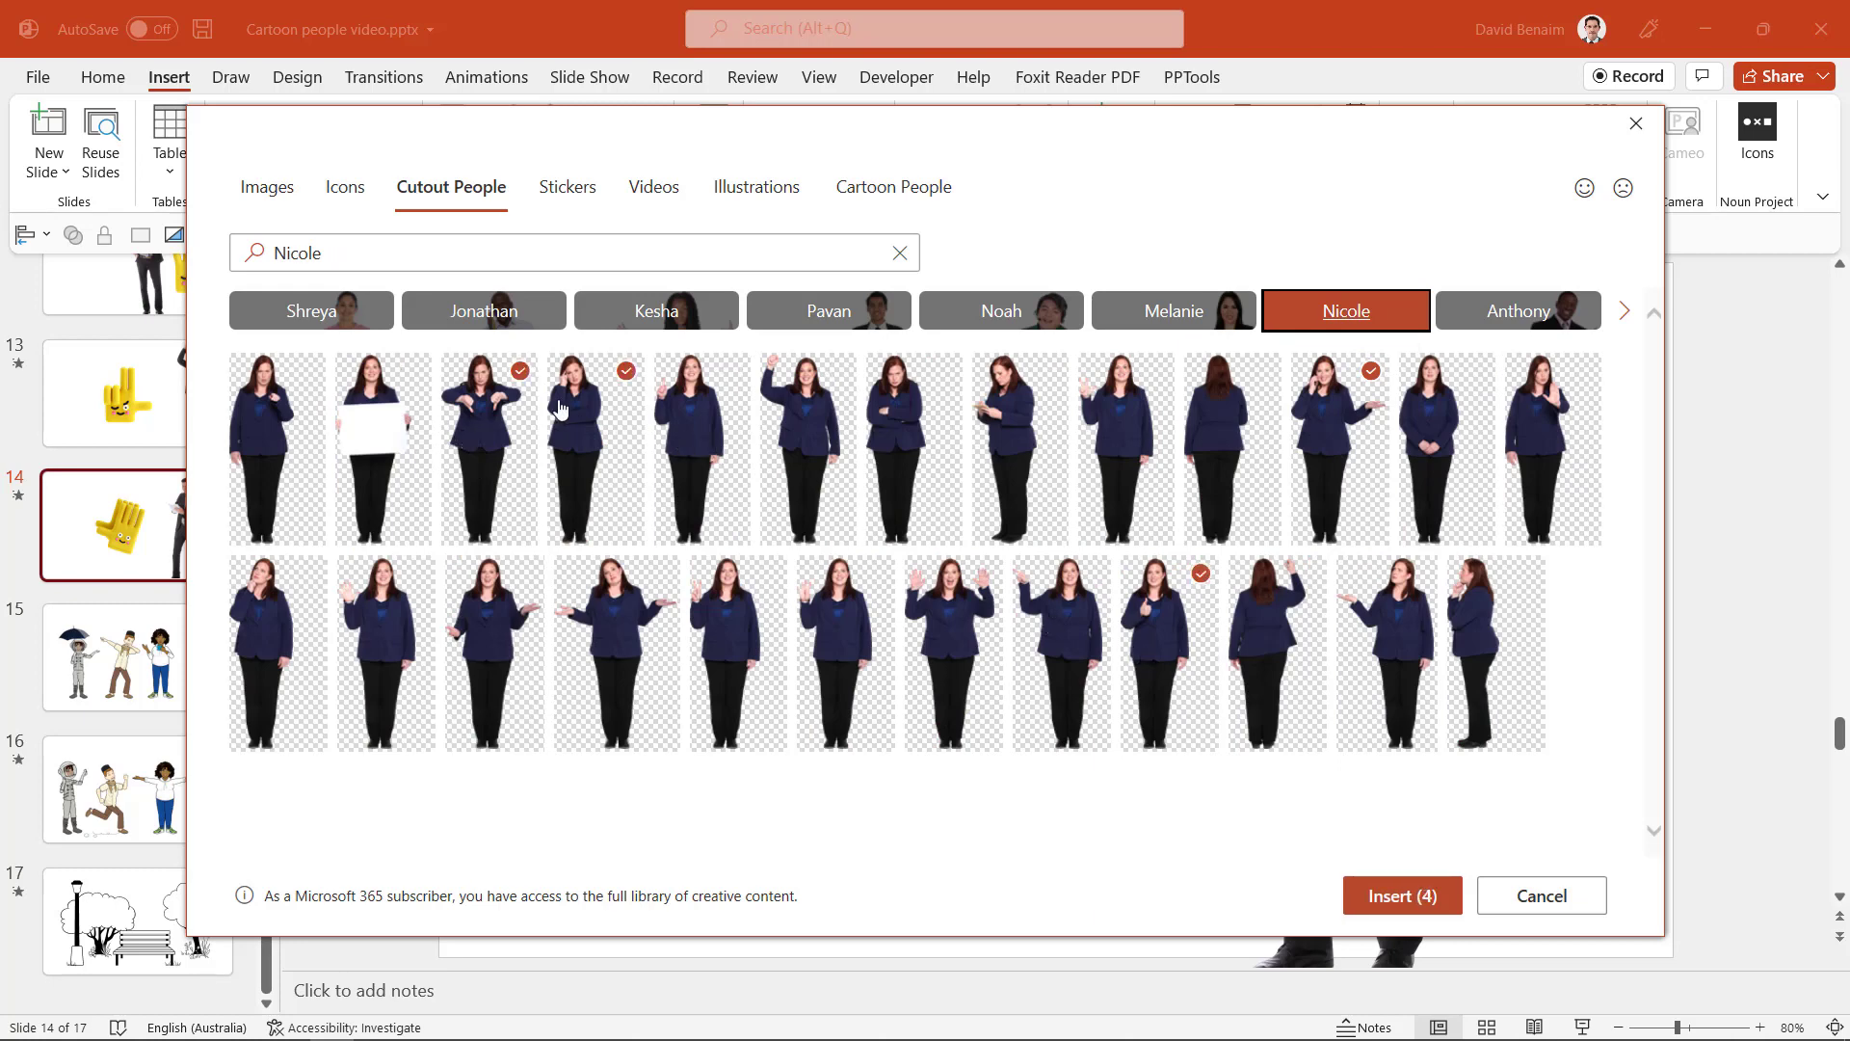
# Step: Add the heart and rose koalas from the Koala stickers and insert all eight picks
pyautogui.click(573, 203)
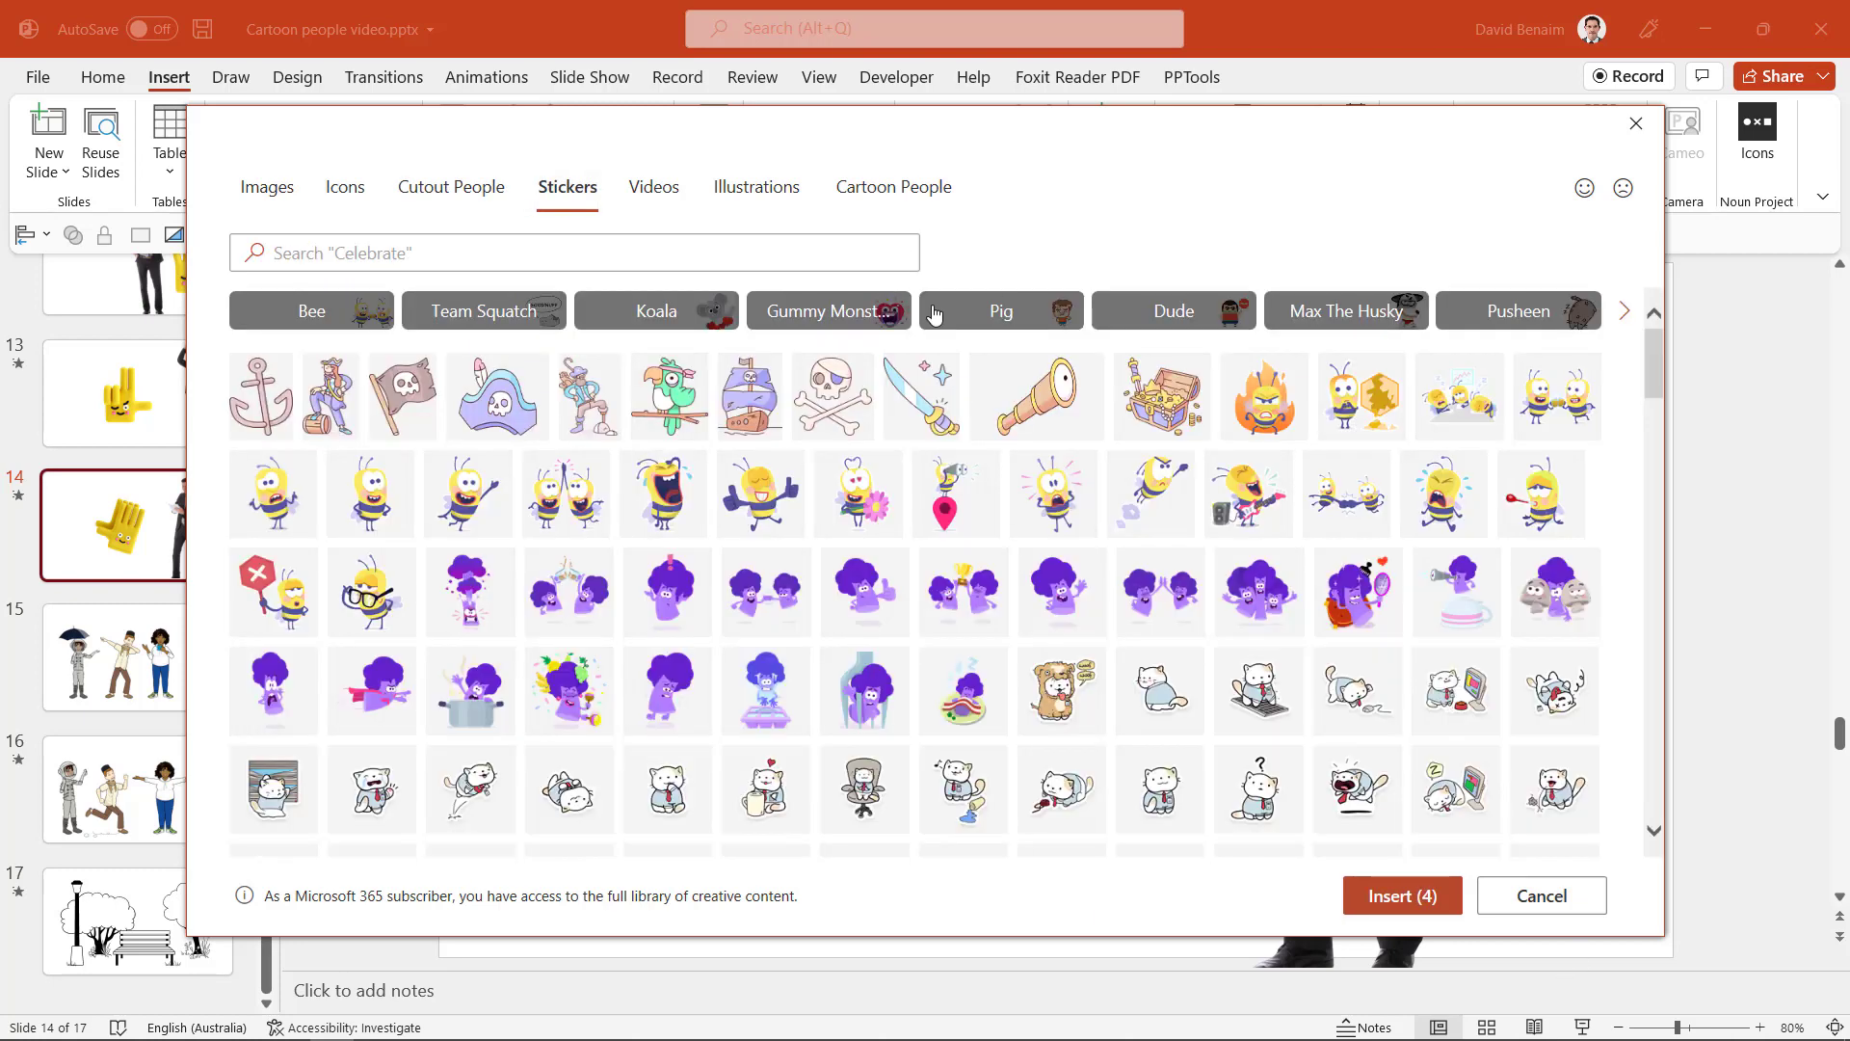
pyautogui.click(697, 328)
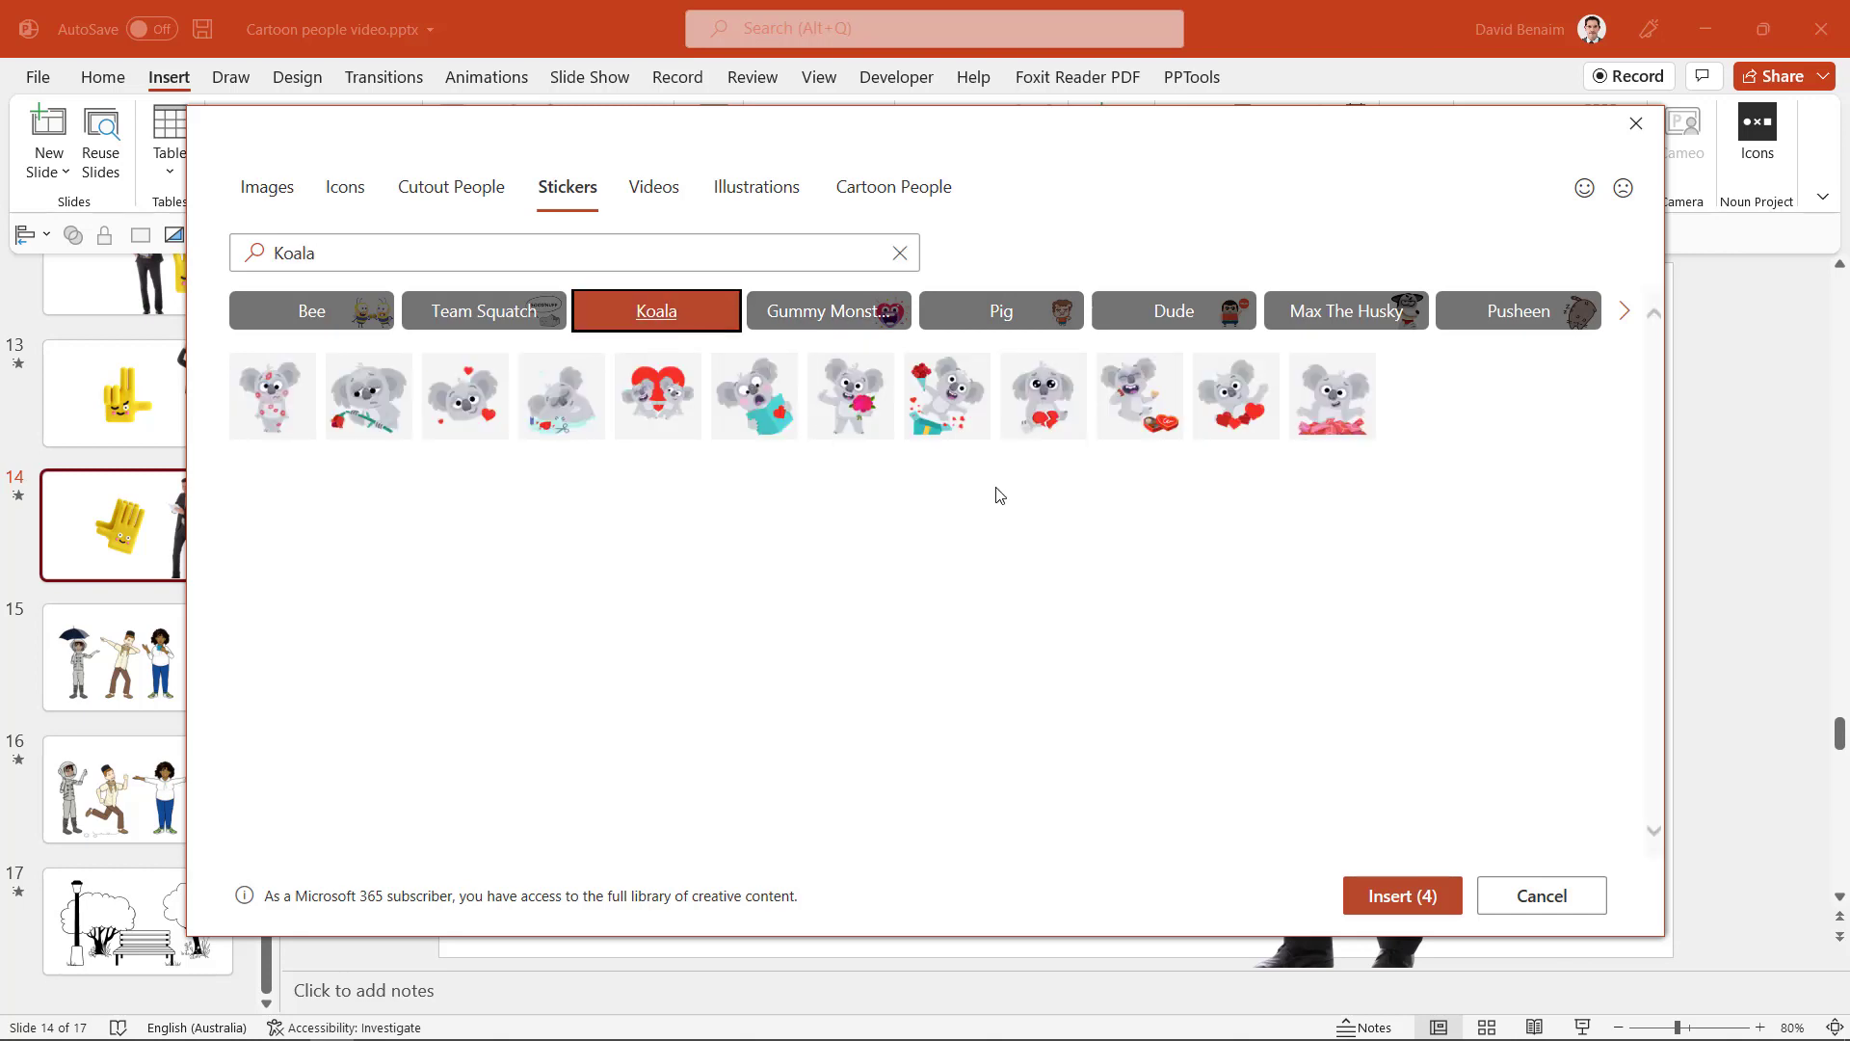
pyautogui.click(925, 412)
pyautogui.click(493, 410)
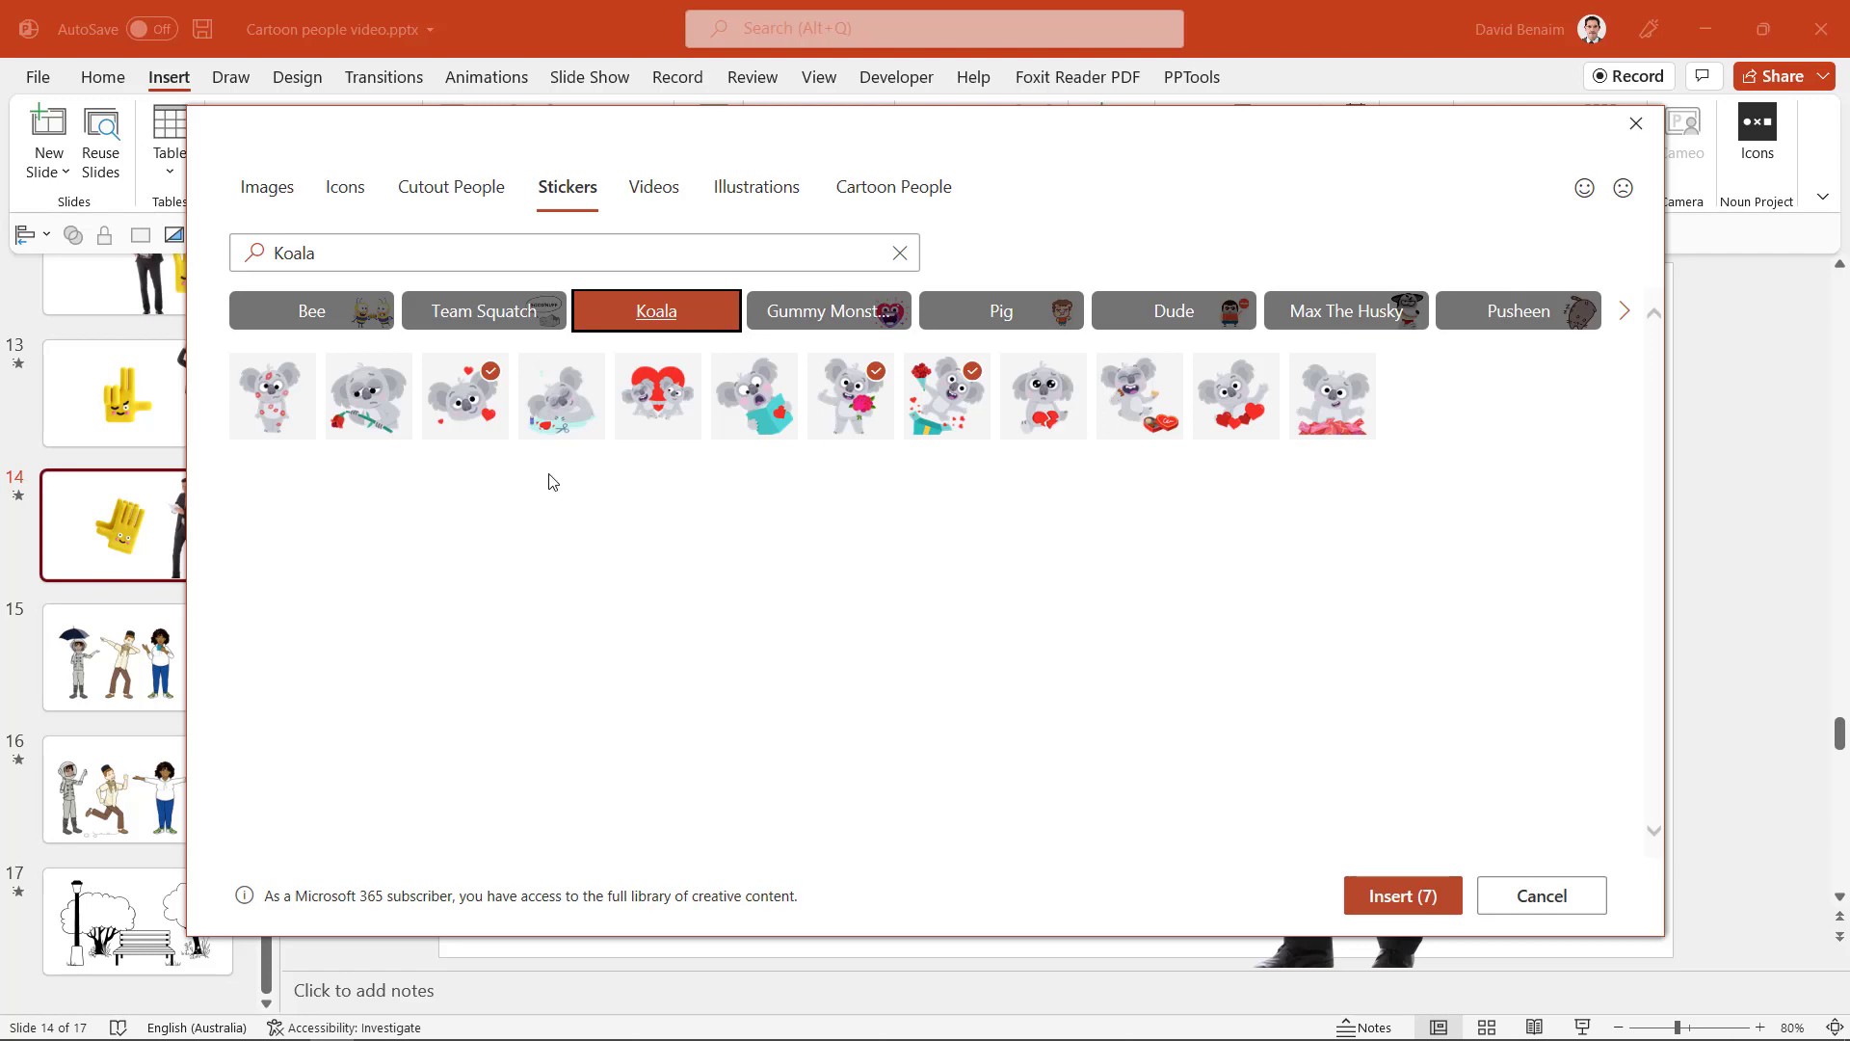
pyautogui.click(371, 424)
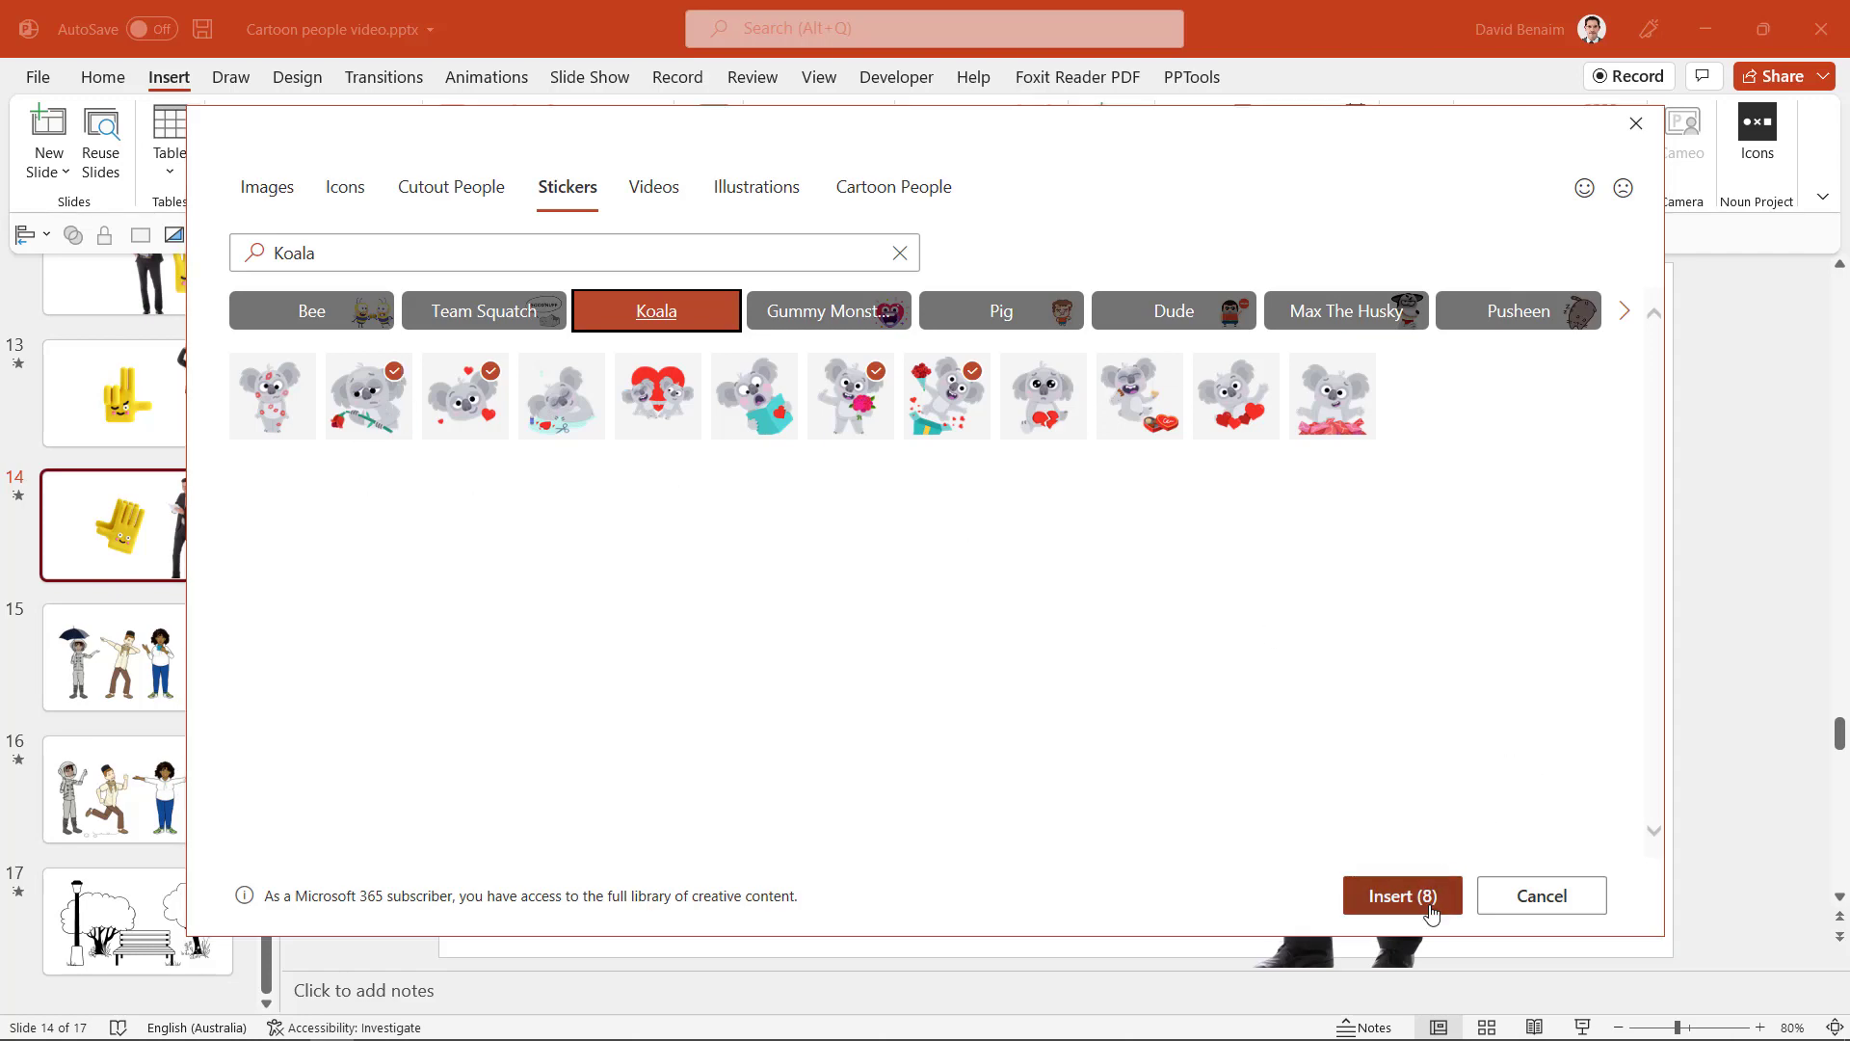
pyautogui.click(1403, 897)
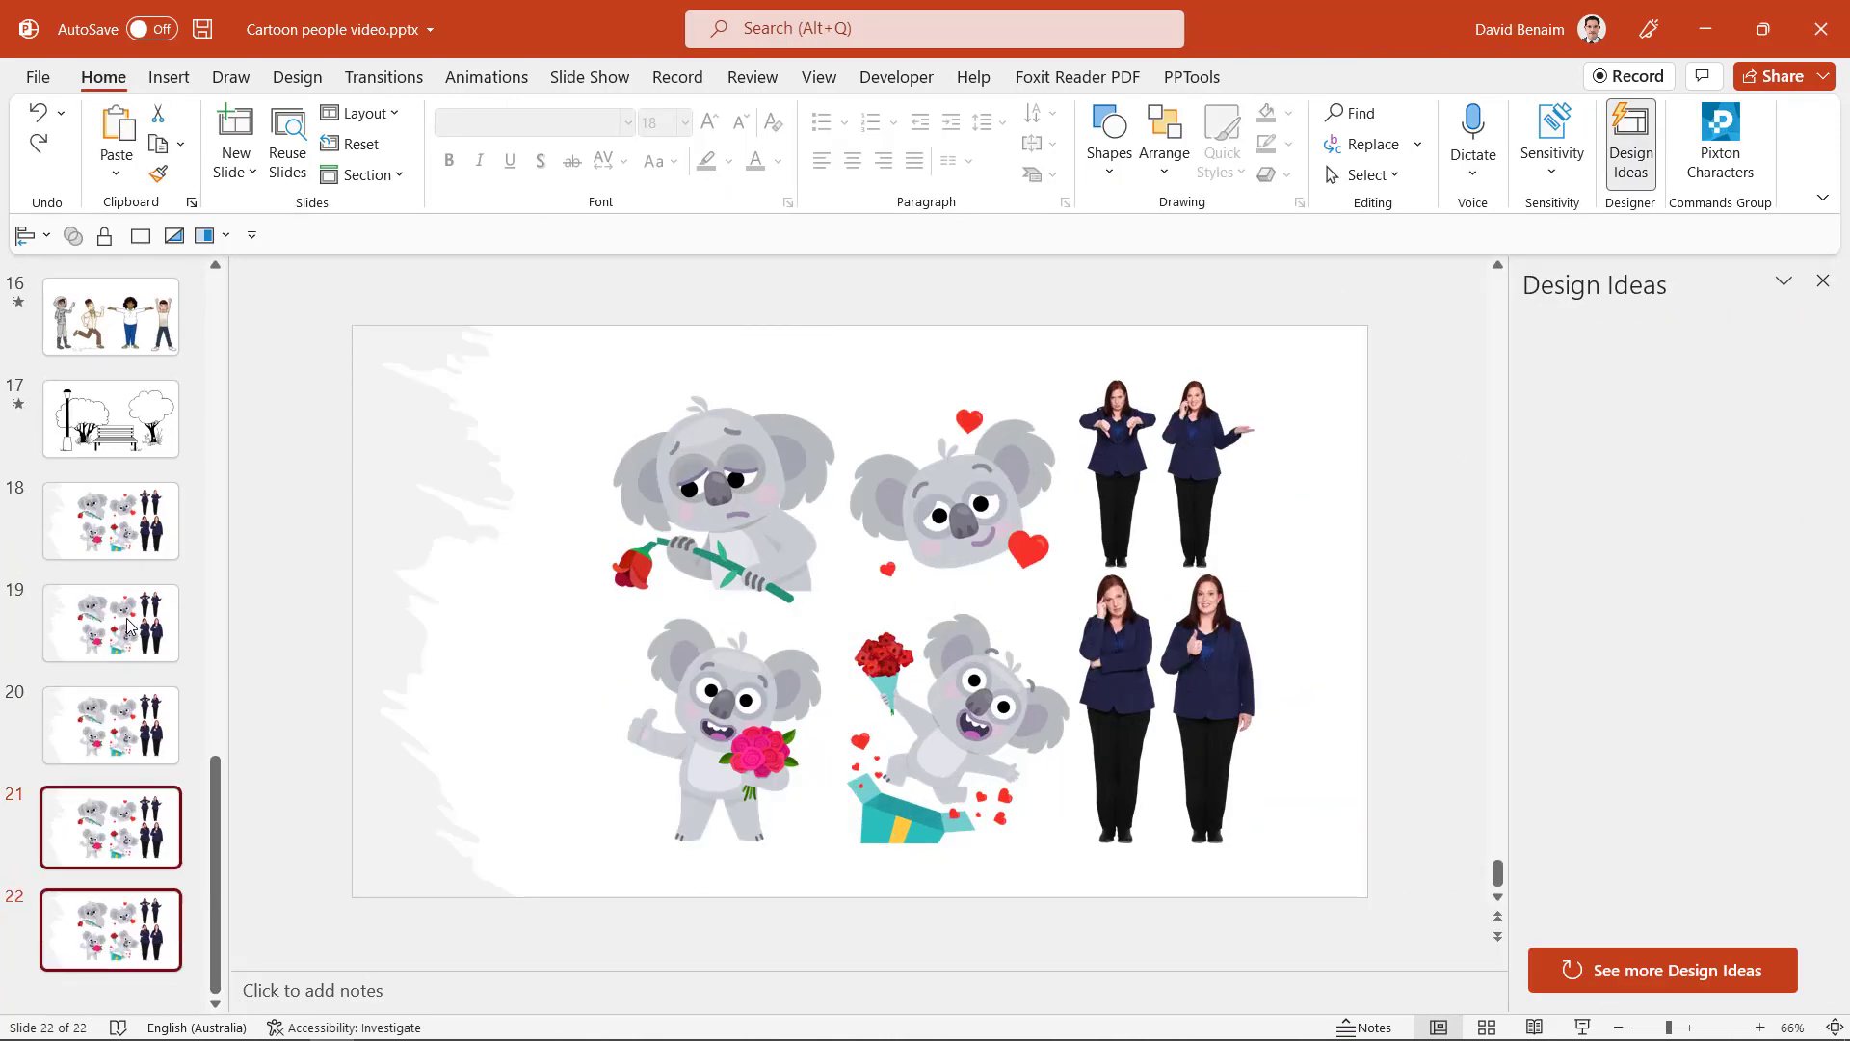
# Step: Undo back to 18 slides, then select the woman picture on slide 18
pyautogui.hotkey('ctrl', 'z')
pyautogui.hotkey('ctrl', 'z')
pyautogui.hotkey('ctrl', 'z')
pyautogui.hotkey('ctrl', 'z')
pyautogui.hotkey('ctrl', 'z')
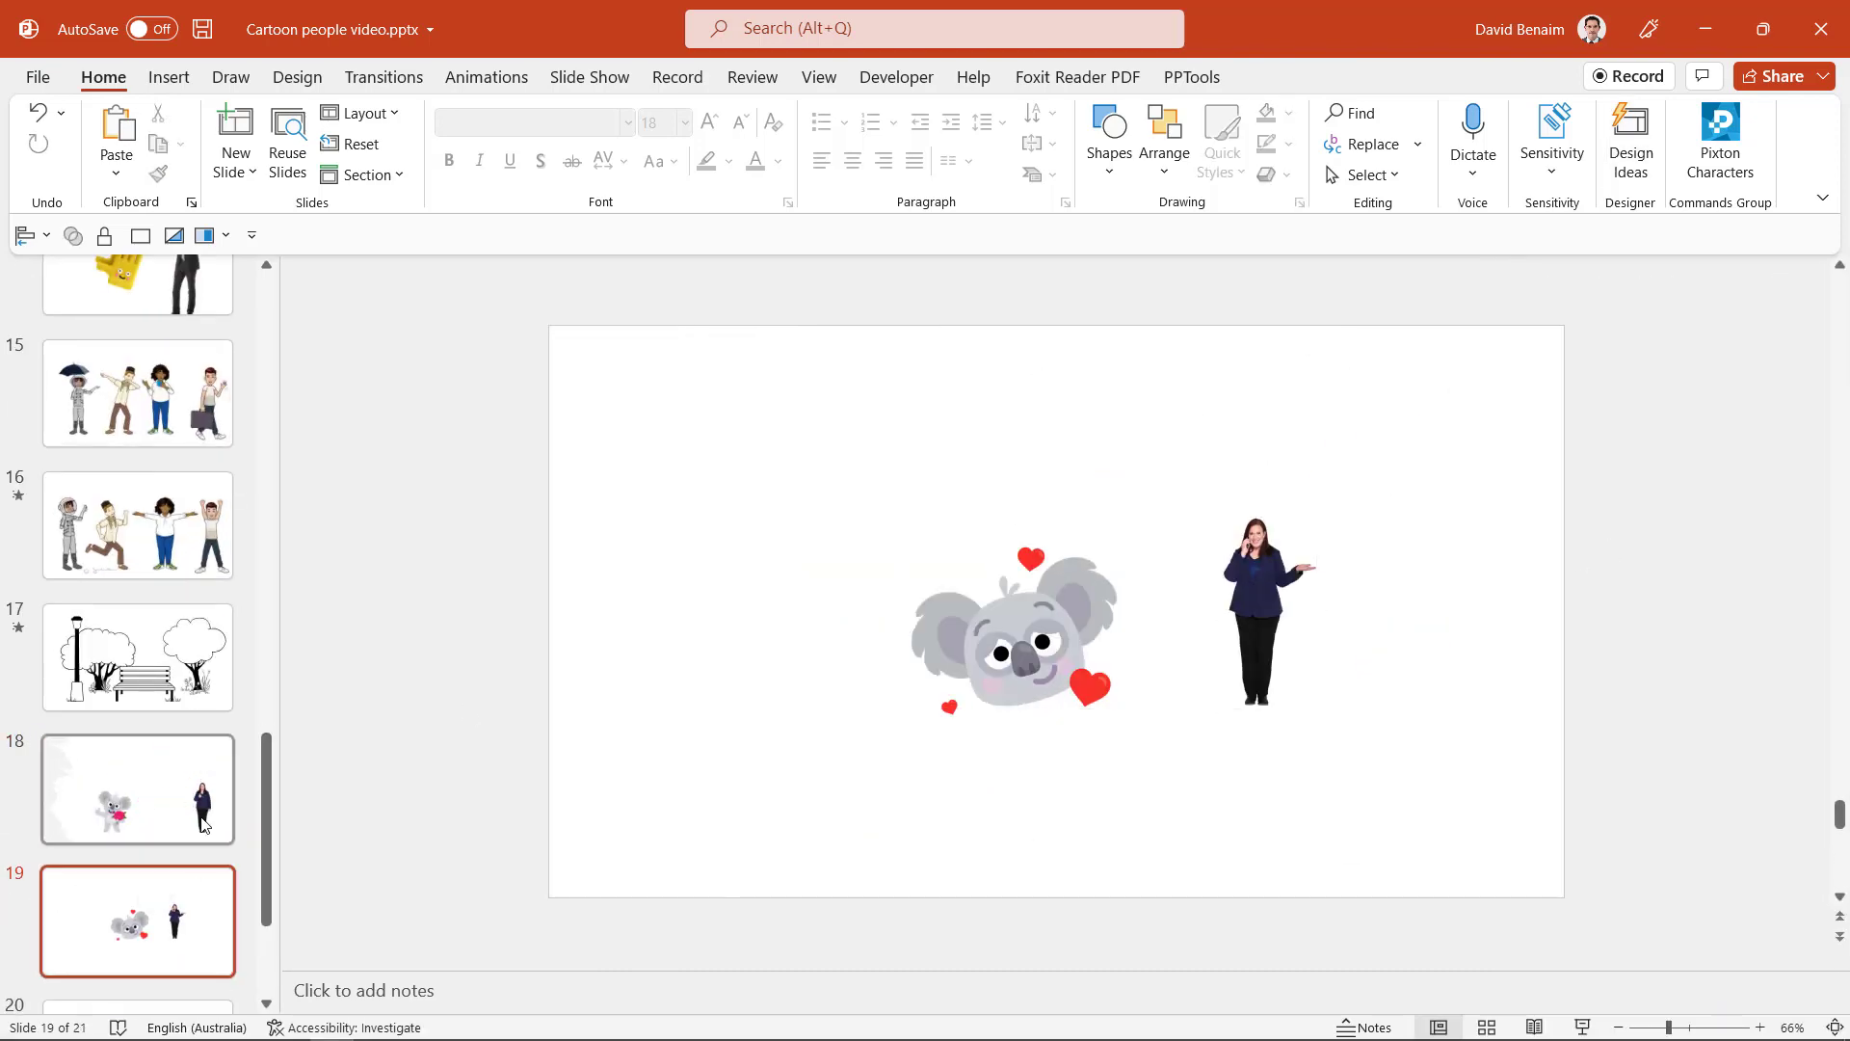
pyautogui.click(203, 824)
pyautogui.hotkey('alt', 'F10')
pyautogui.click(1656, 372)
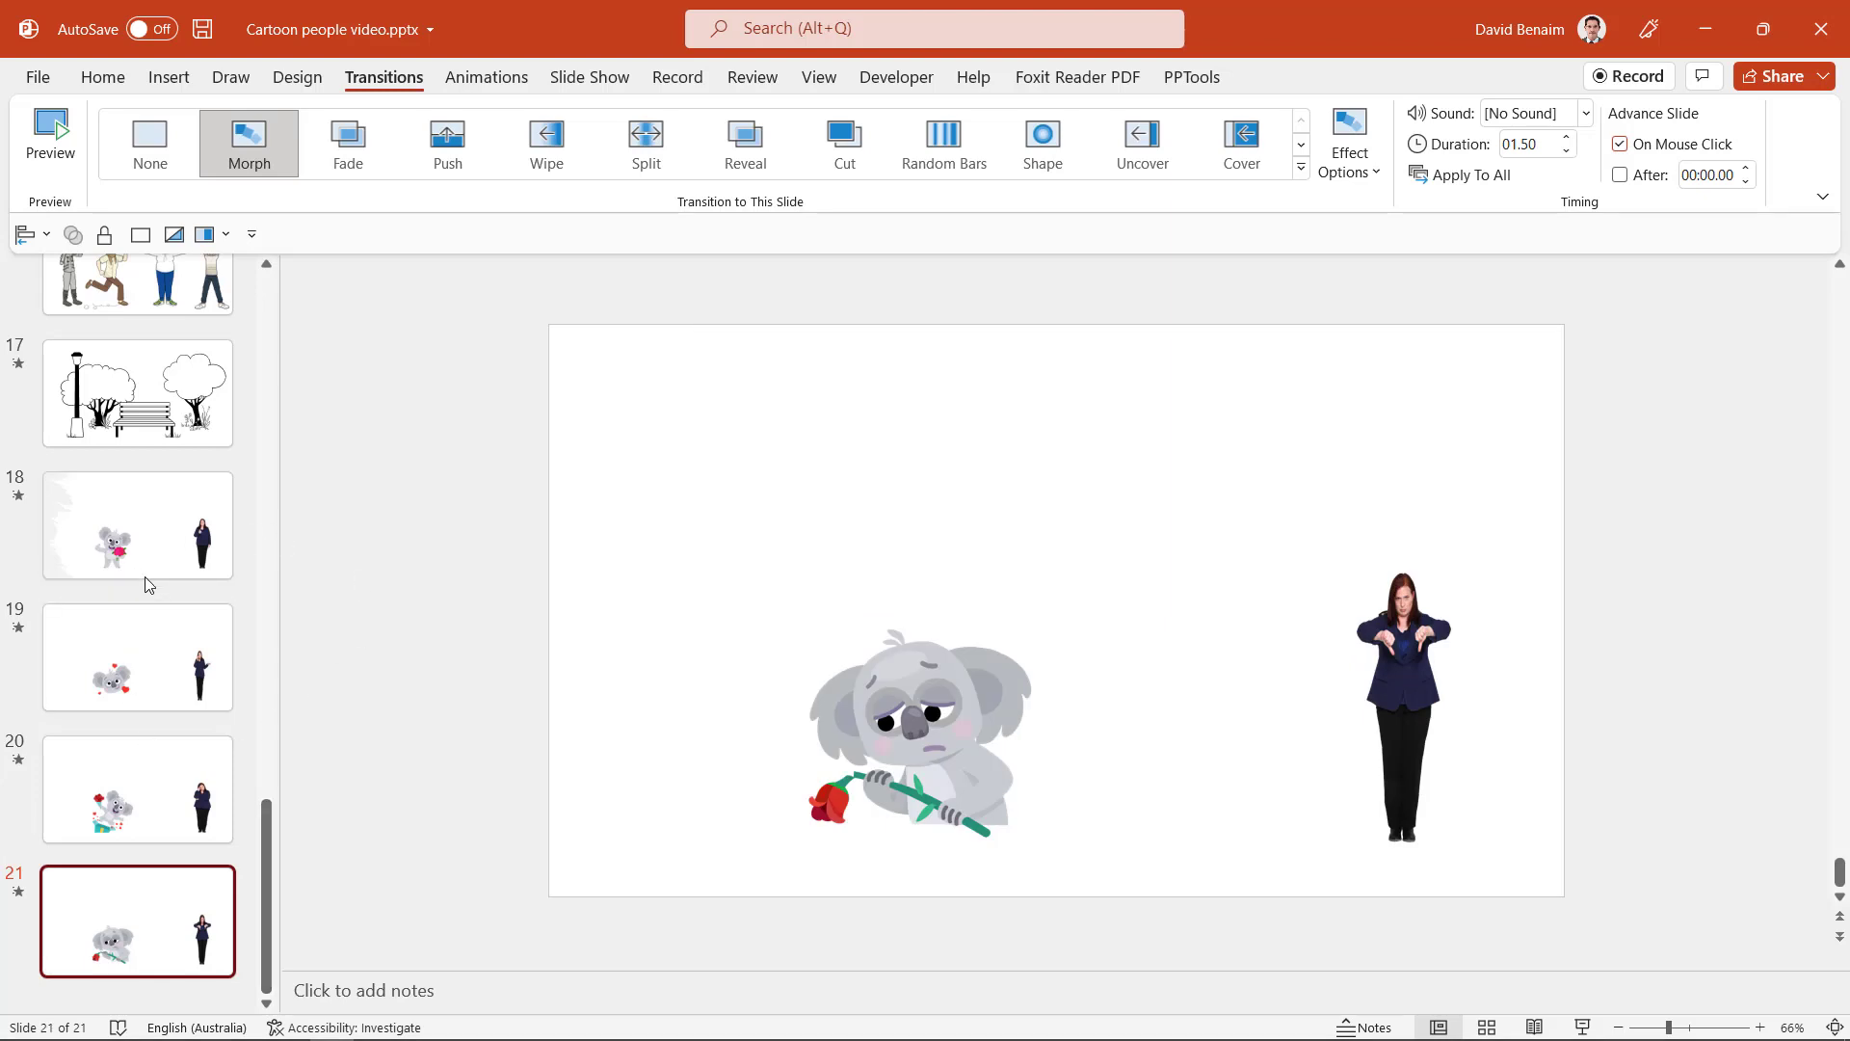
pyautogui.scroll(2, 145, 582)
# Step: Search the add-ins store for 'comic' and add Pixton Comic Characters, accepting its terms
pyautogui.click(154, 488)
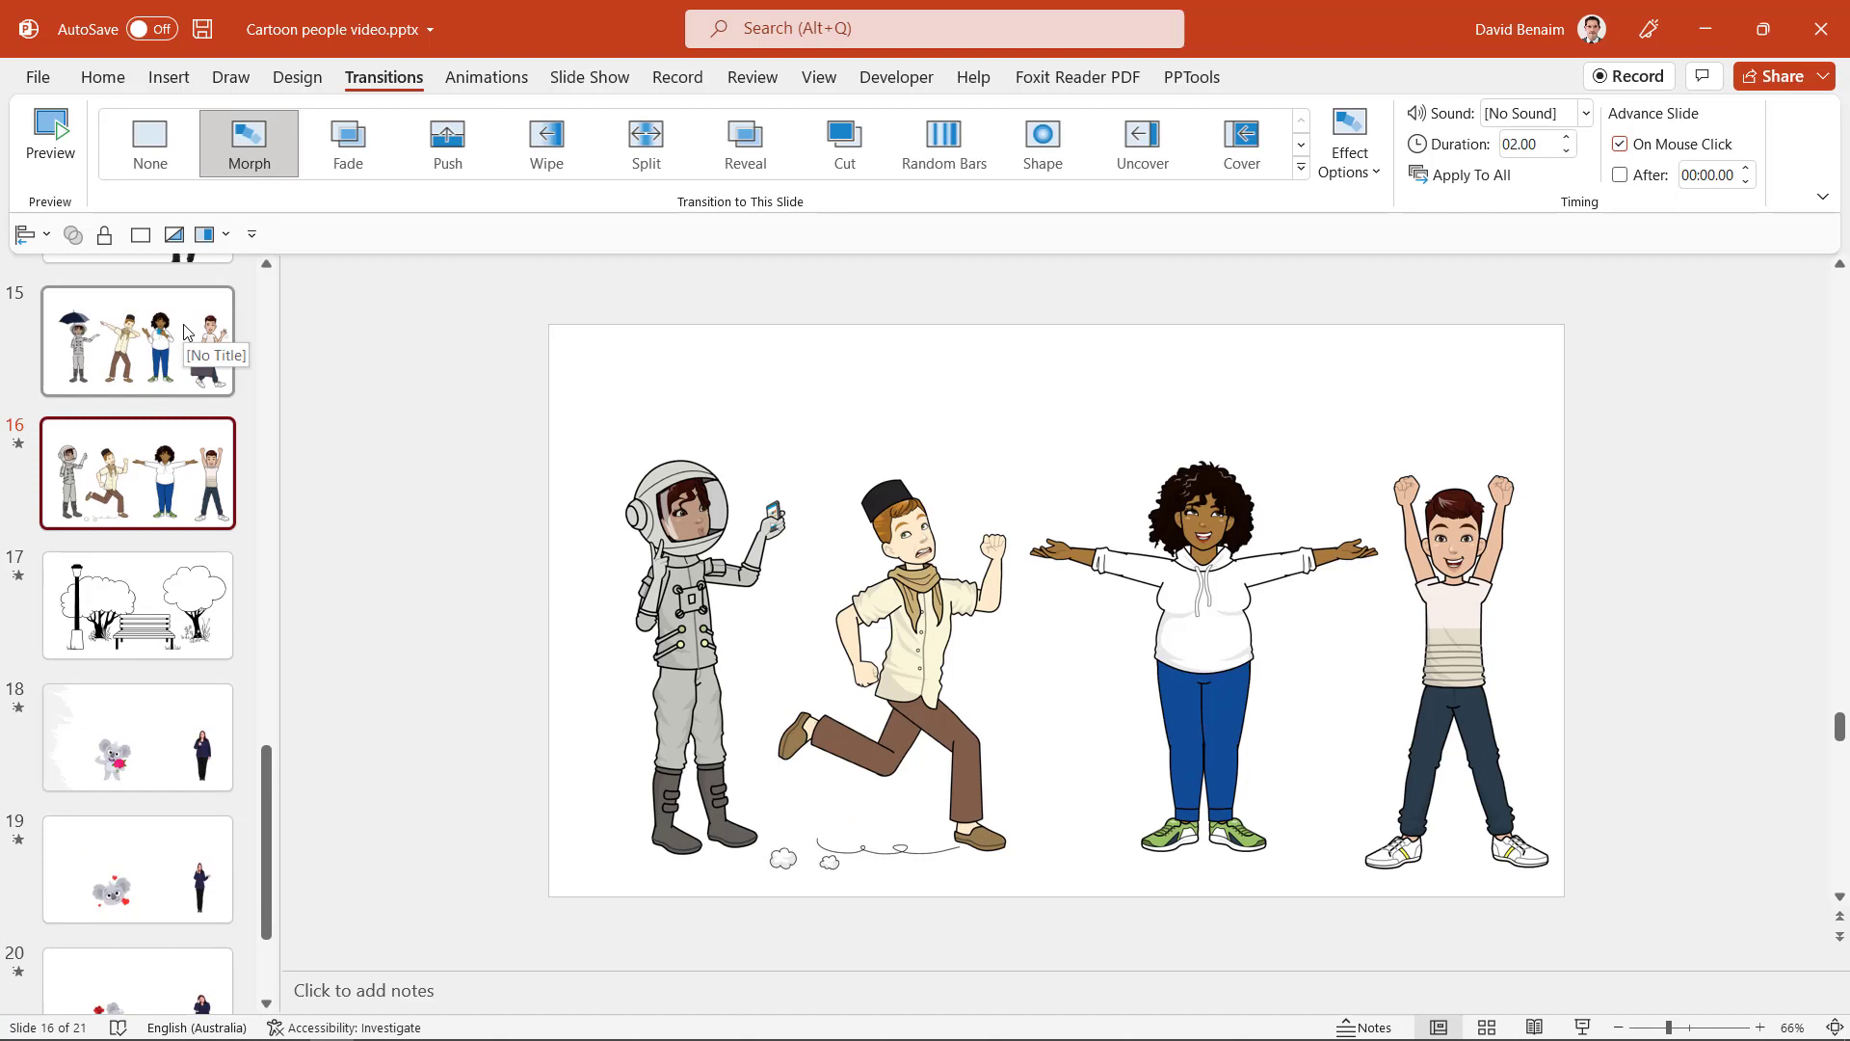
pyautogui.click(166, 79)
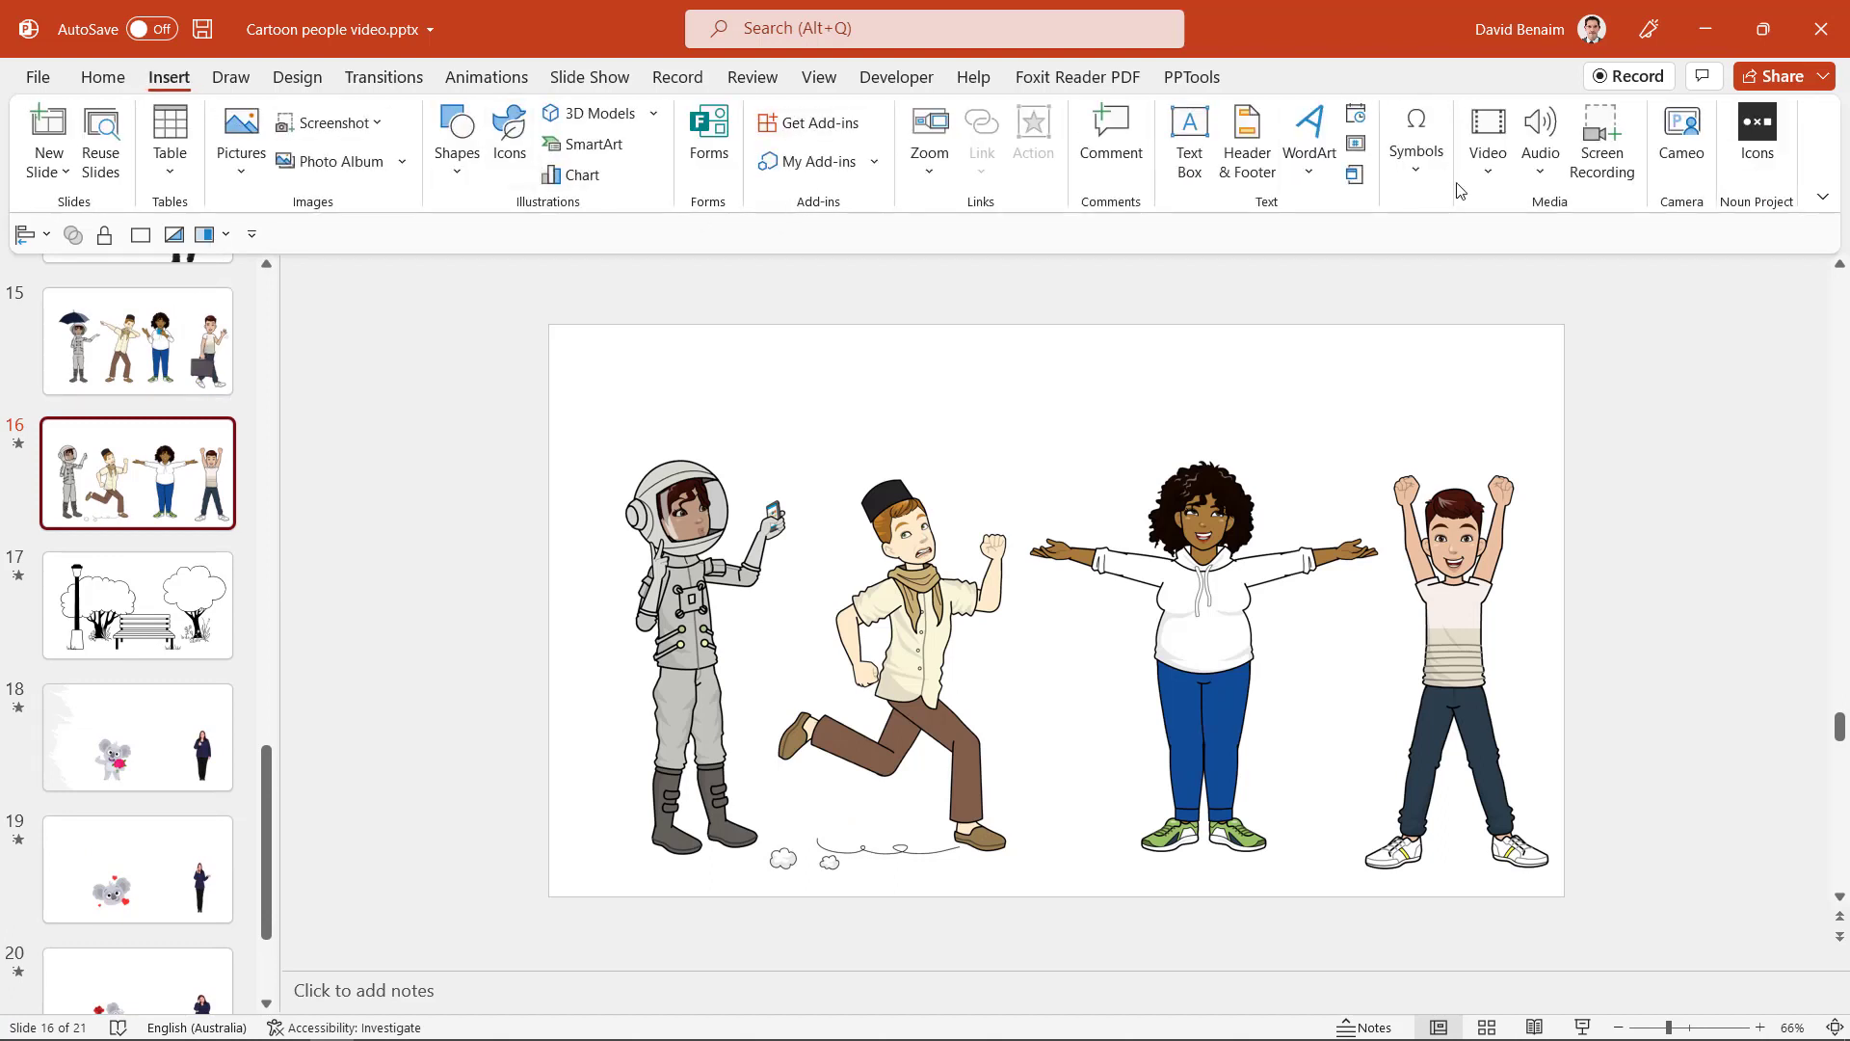
pyautogui.click(819, 124)
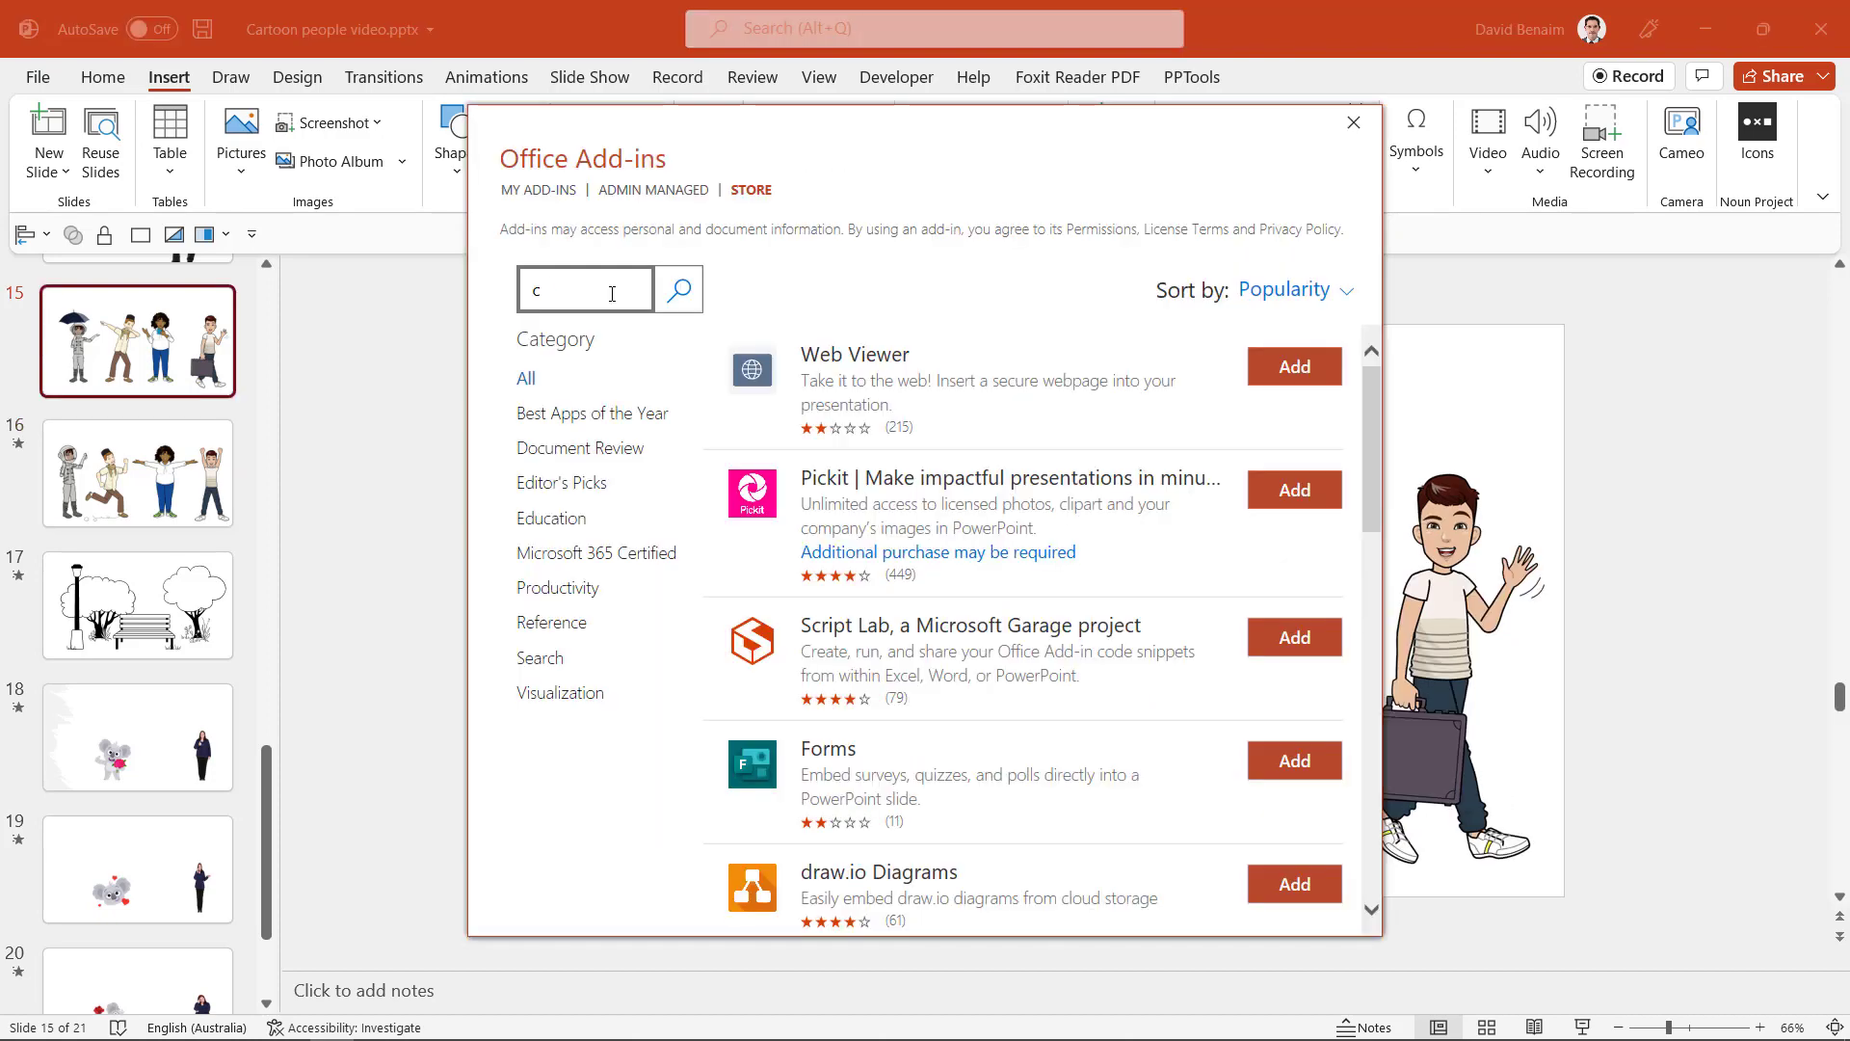
pyautogui.click(612, 294)
pyautogui.write('comic')
pyautogui.press('Return')
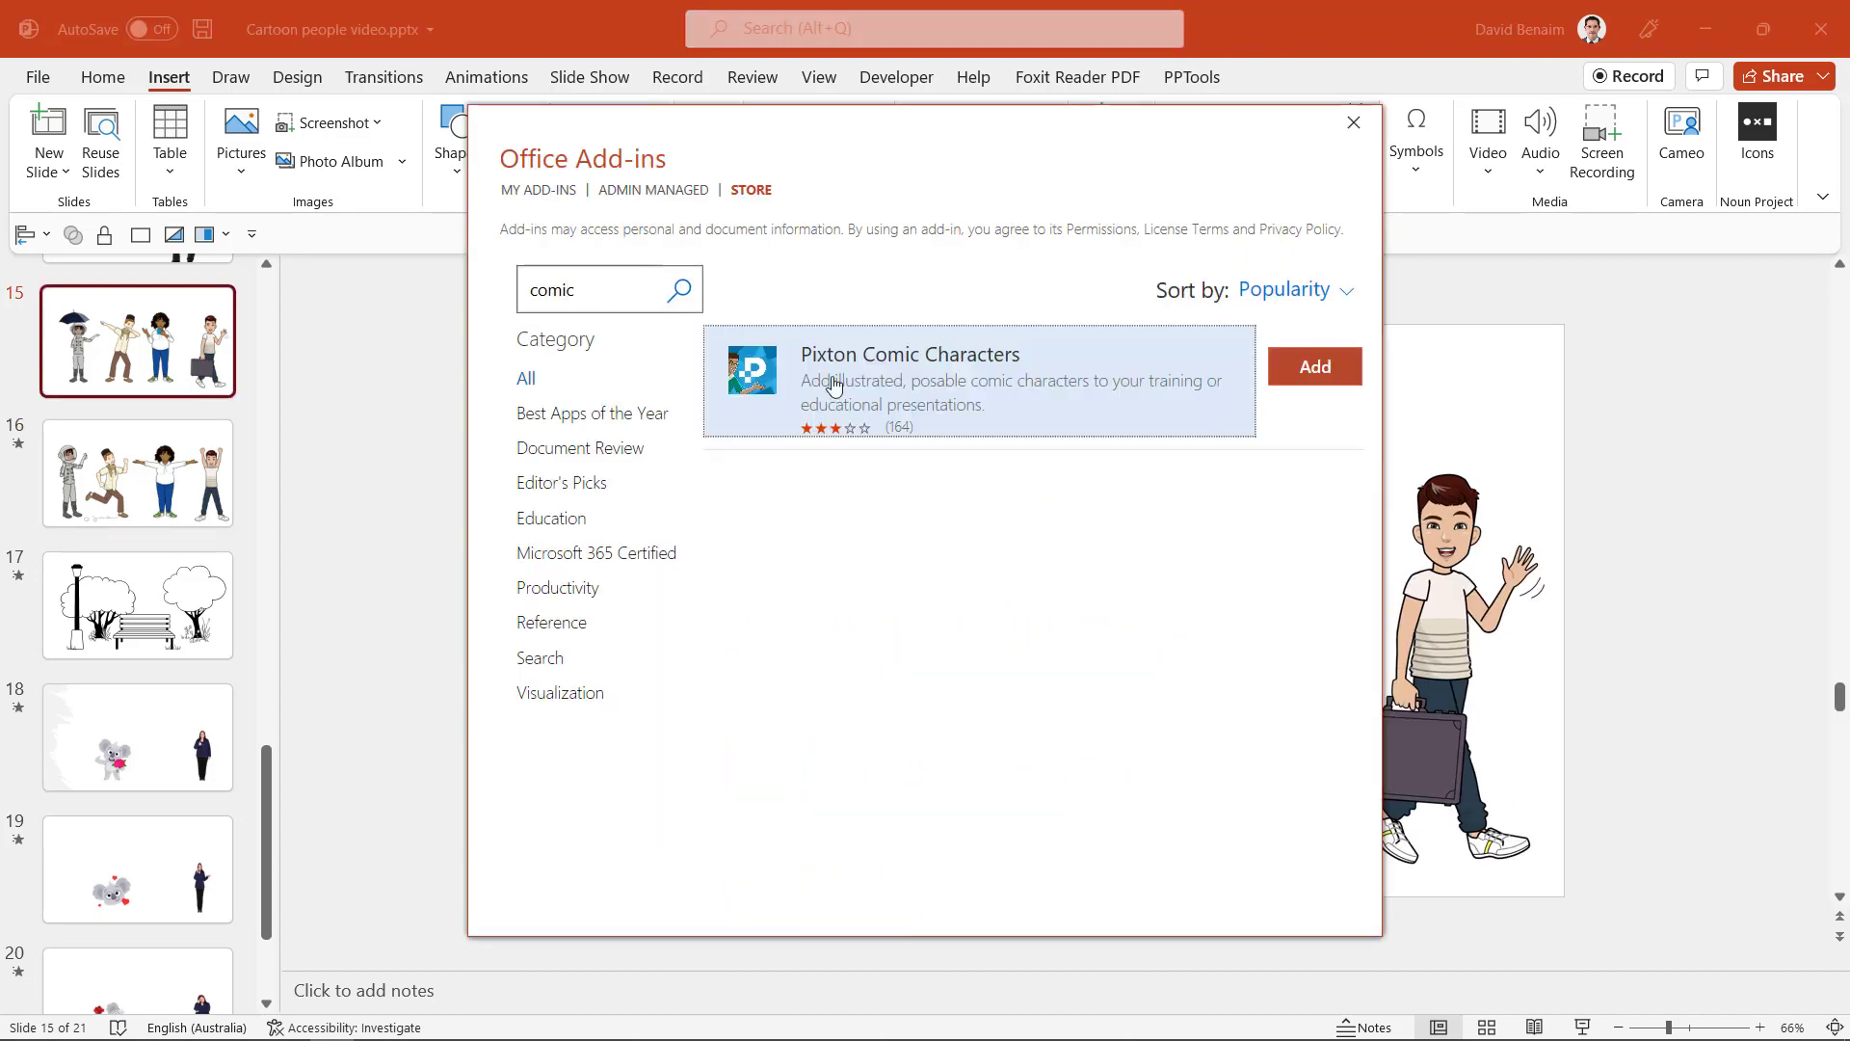
pyautogui.click(1306, 372)
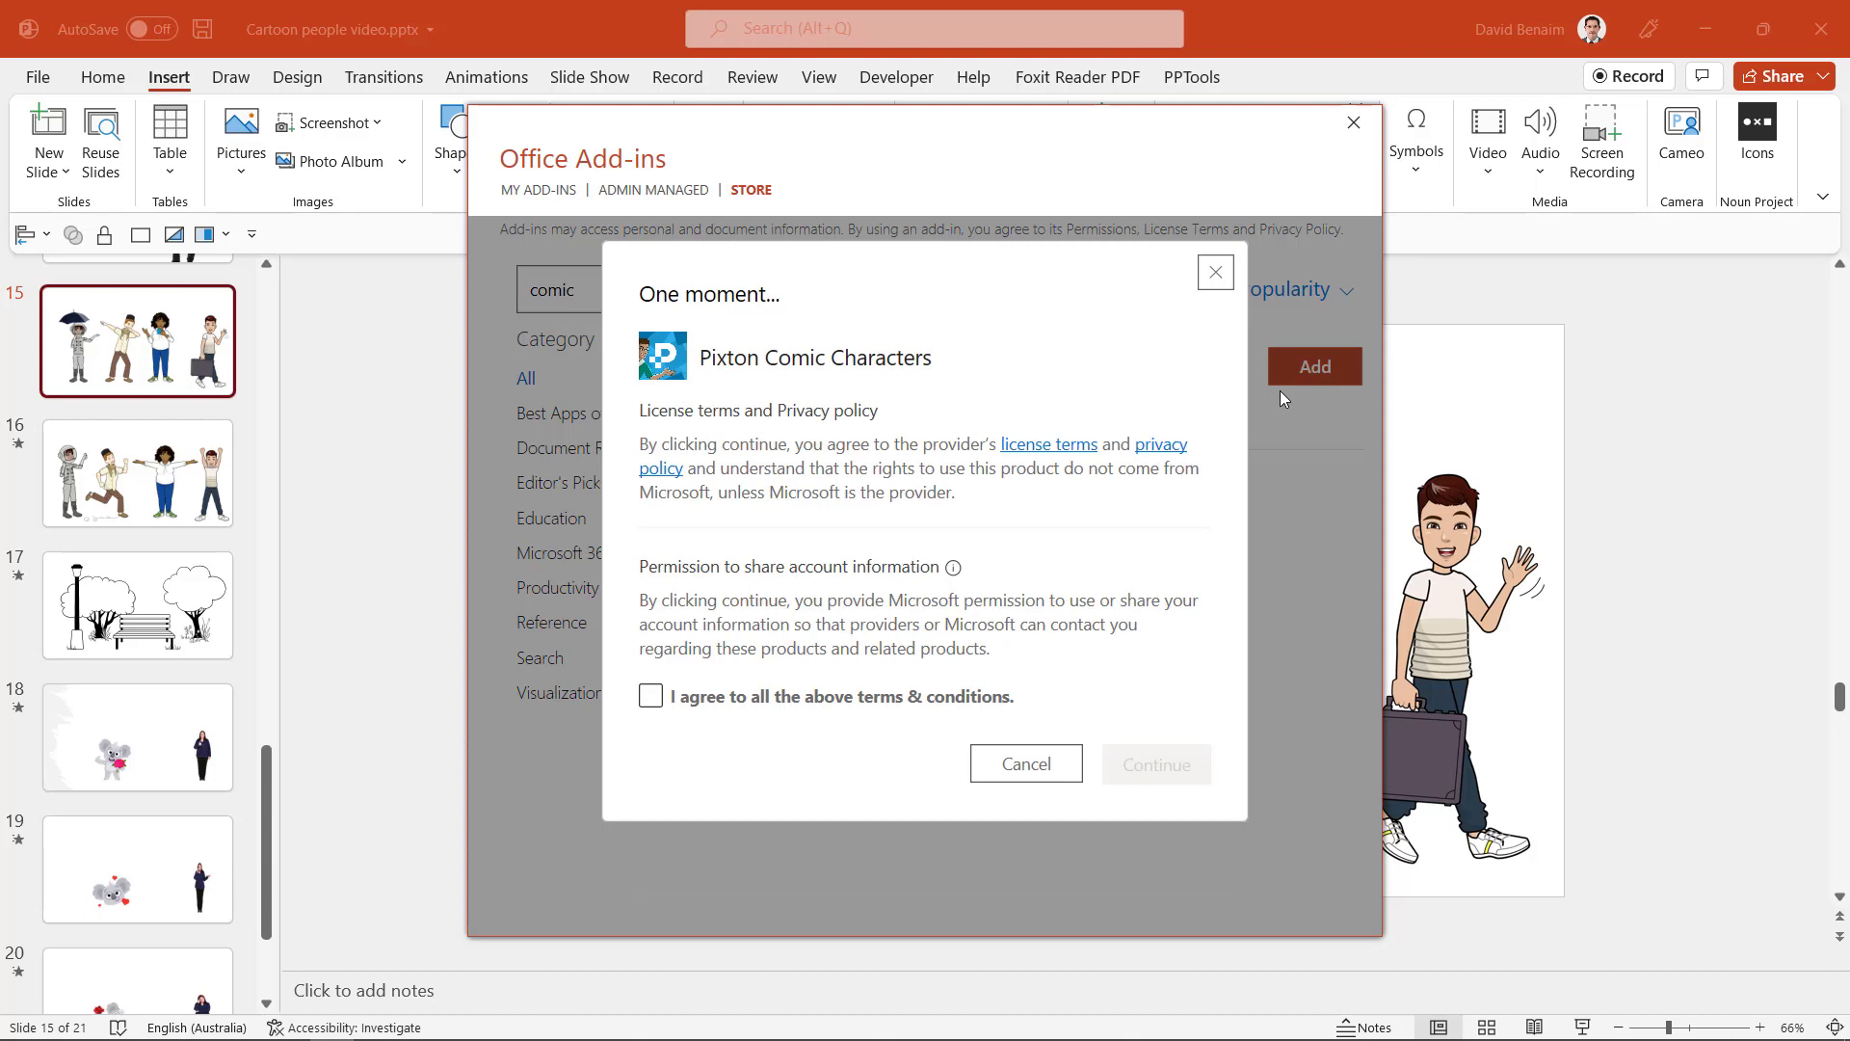
pyautogui.click(653, 698)
pyautogui.click(1149, 766)
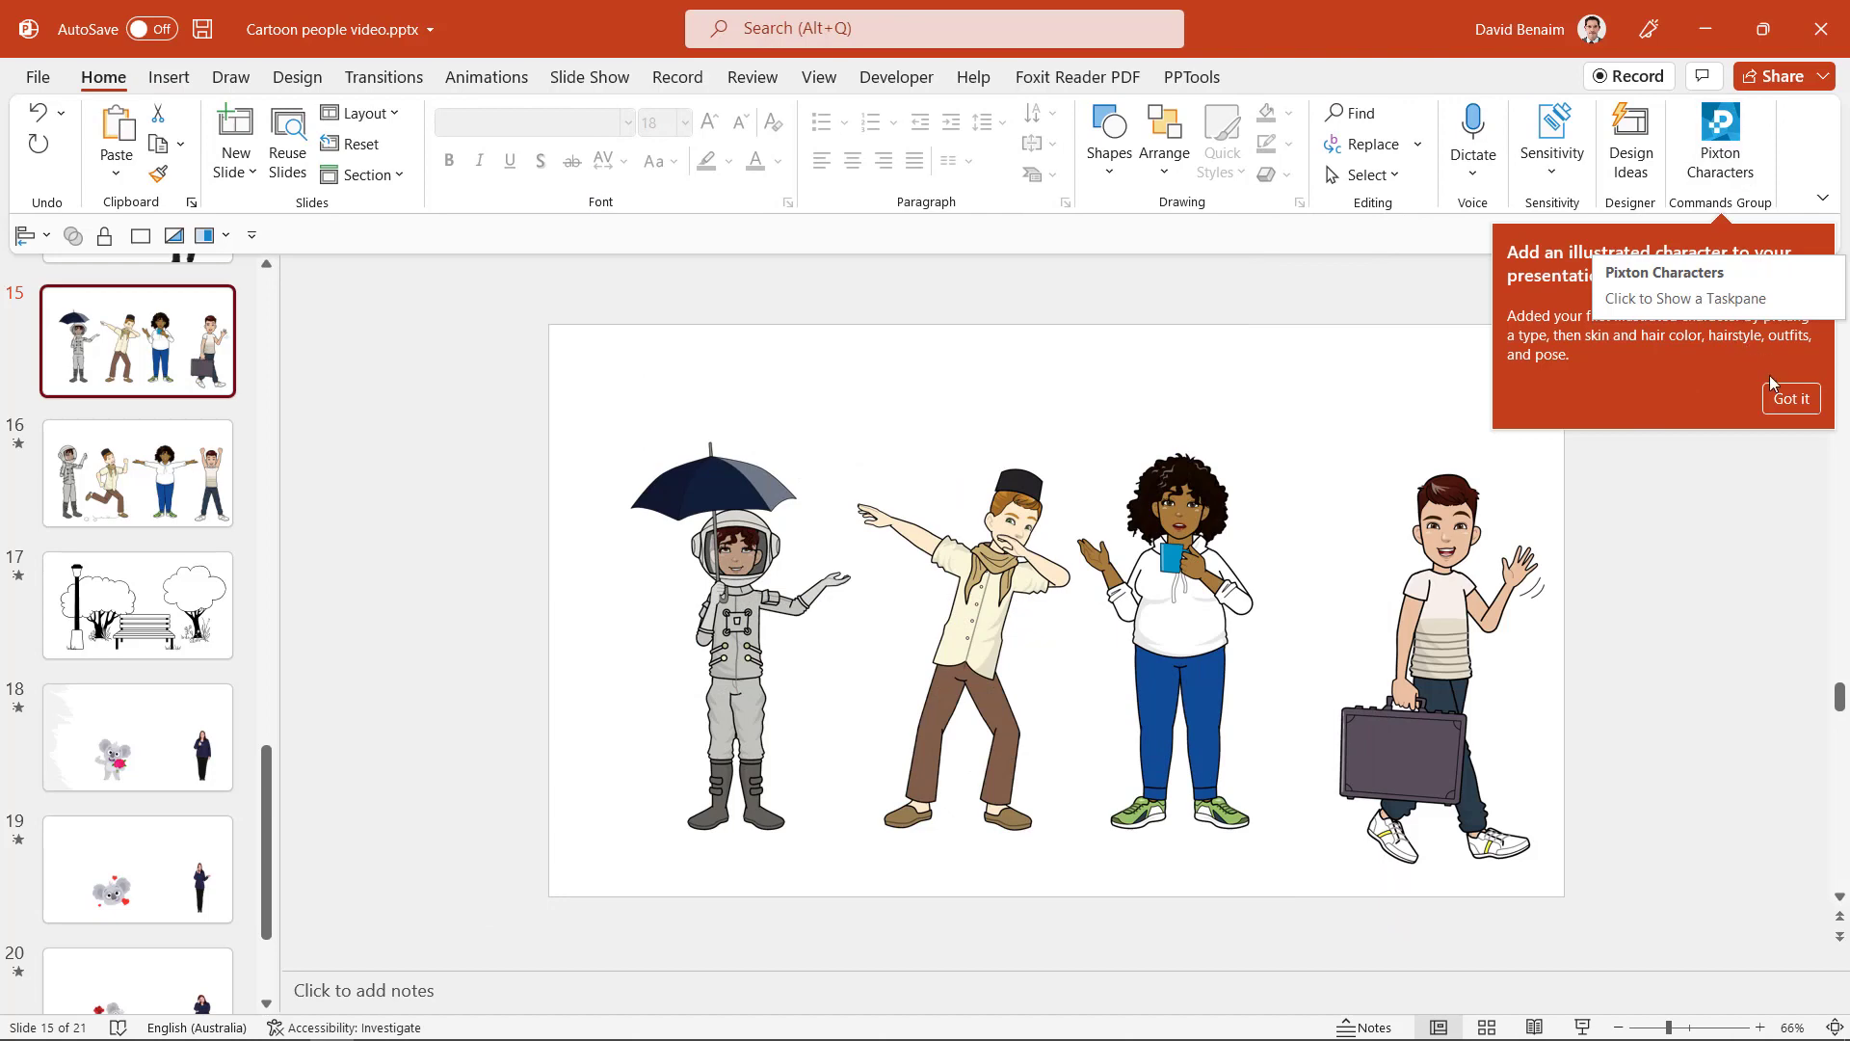
pyautogui.click(1790, 398)
# Step: Confirm Pixton Comic Characters appears in My Add-ins, then close the list
pyautogui.click(170, 79)
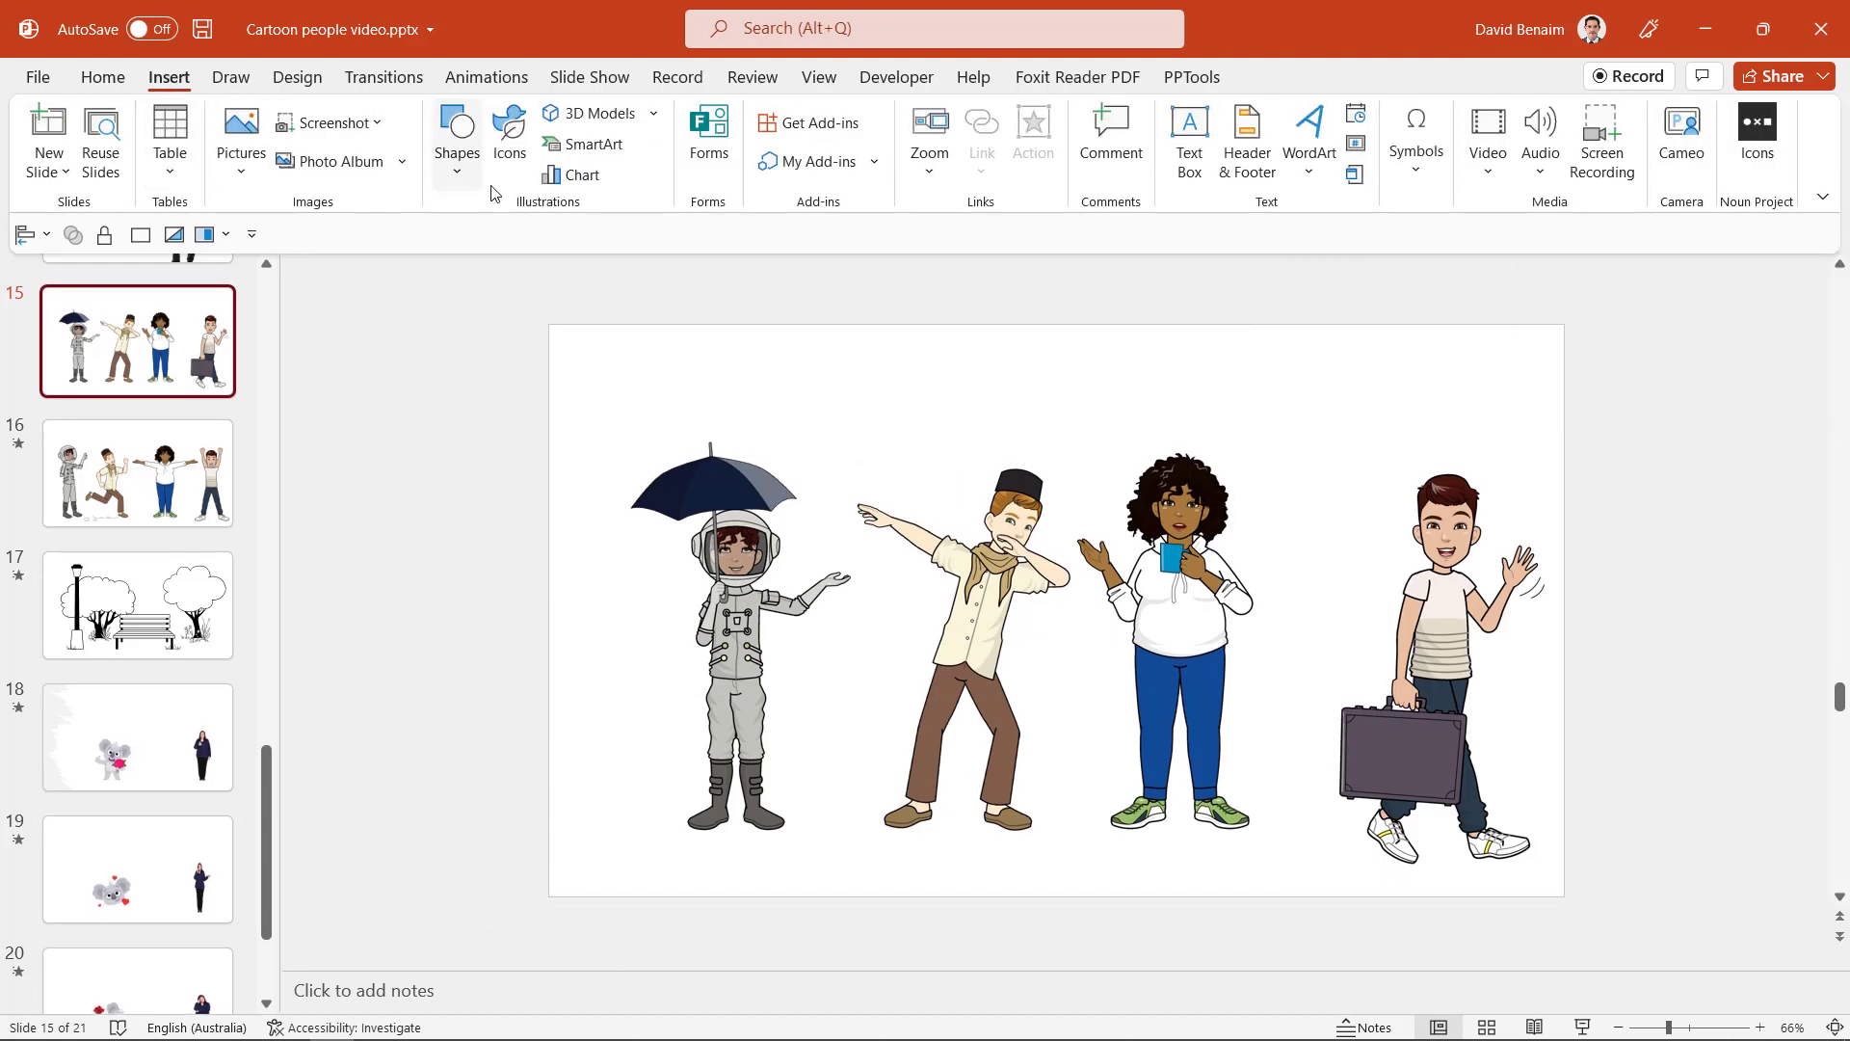
pyautogui.click(820, 164)
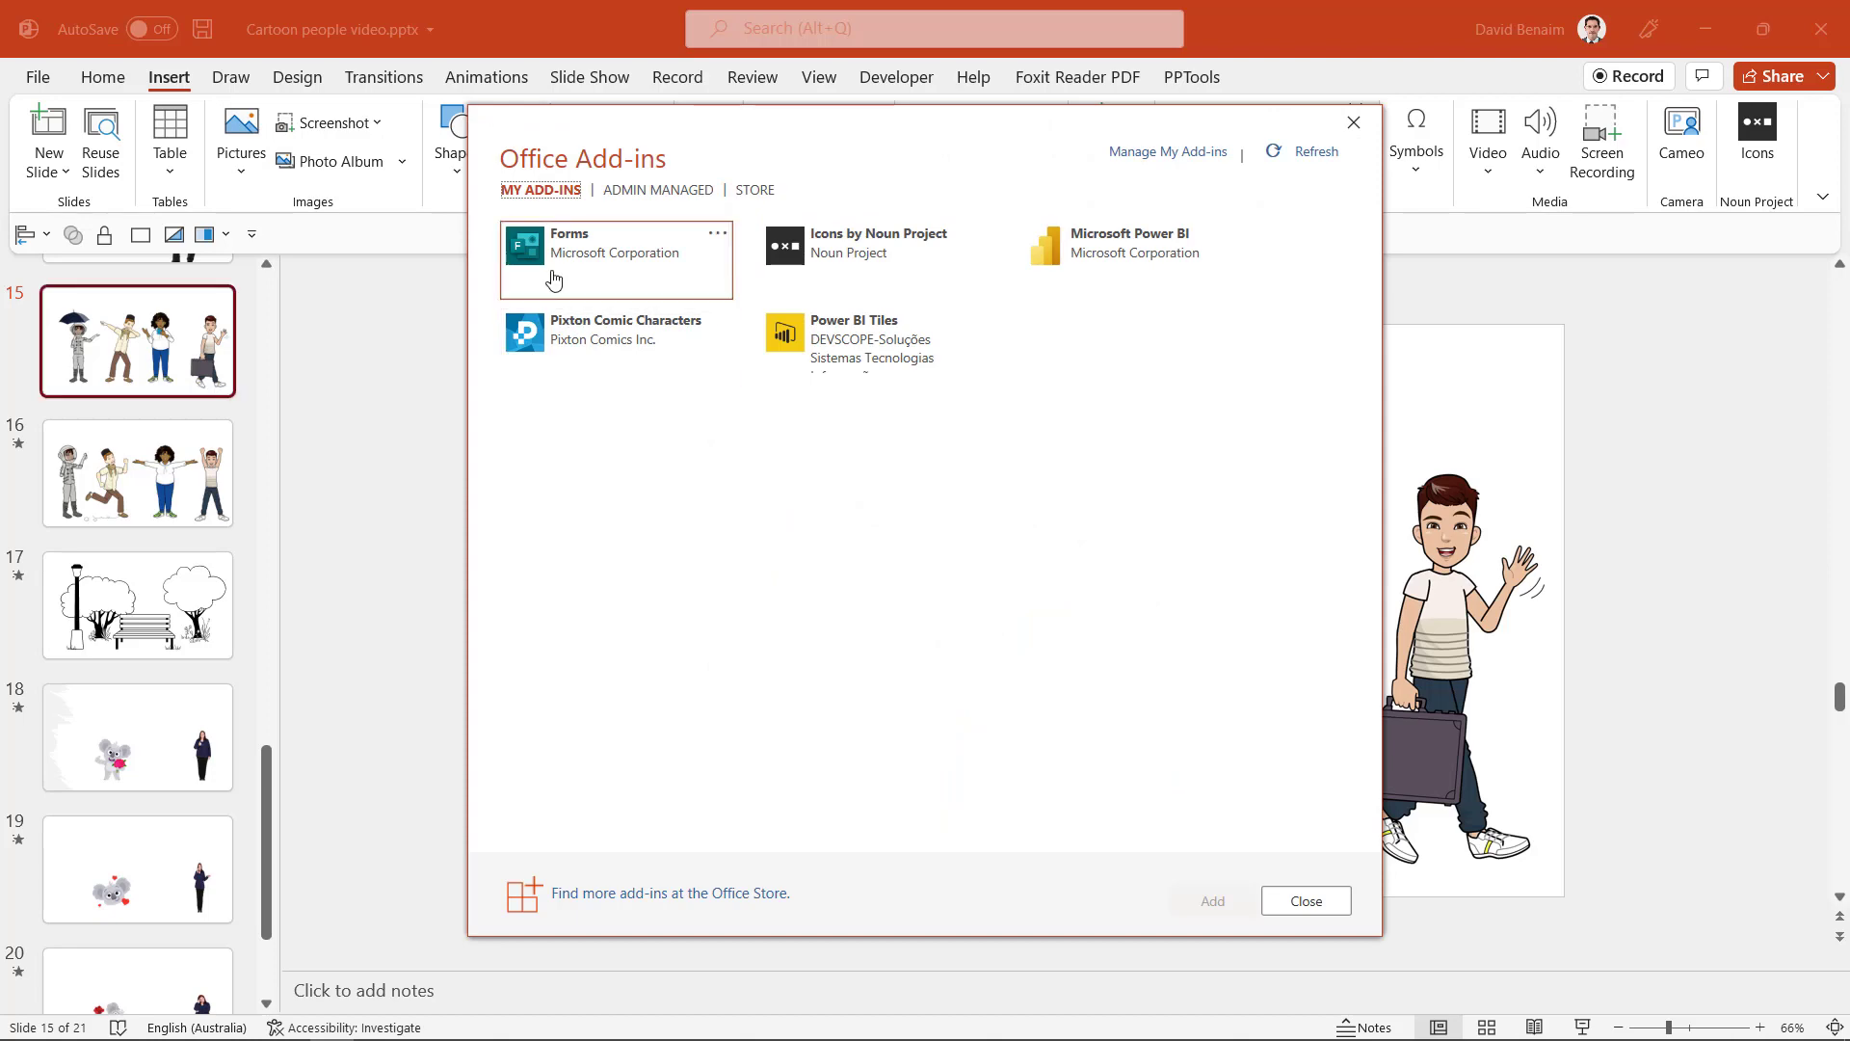
pyautogui.click(1354, 123)
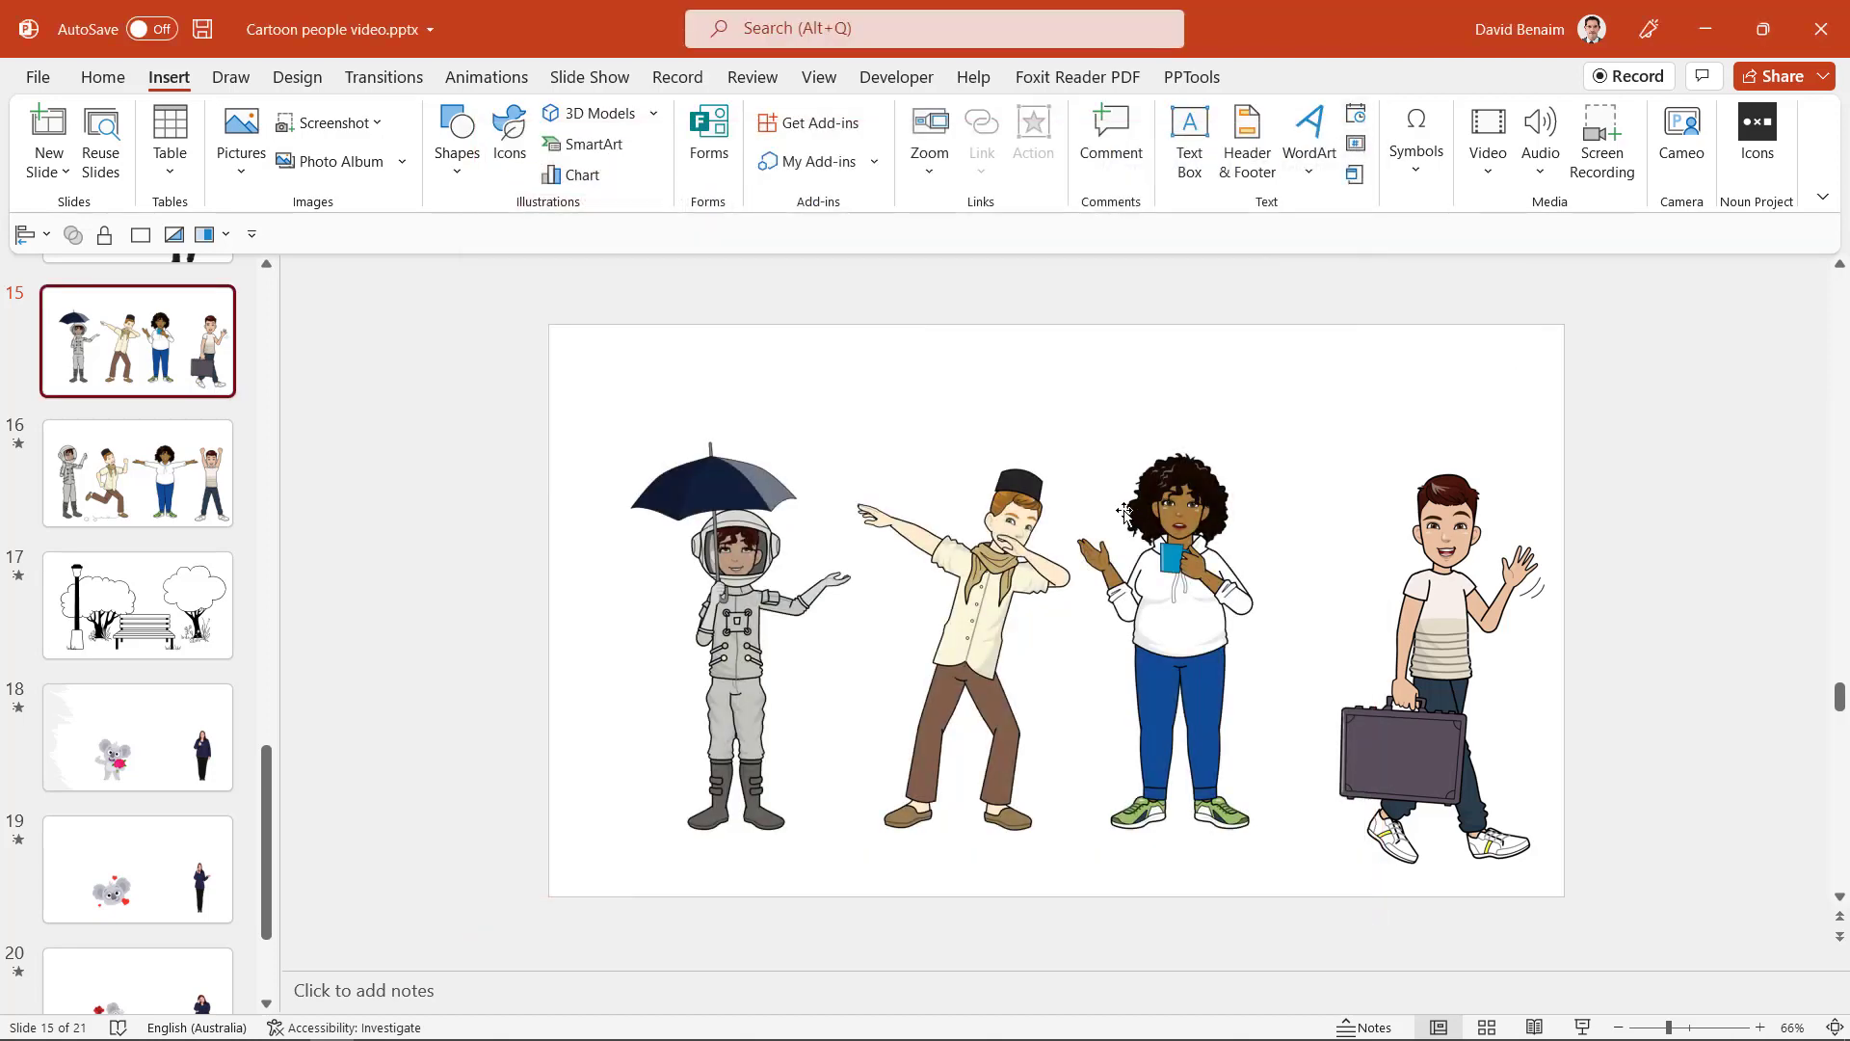
# Step: Build a Pixton character with darker skin, curly hair, shirt and tie, in a walking pose
pyautogui.click(102, 77)
pyautogui.click(1720, 140)
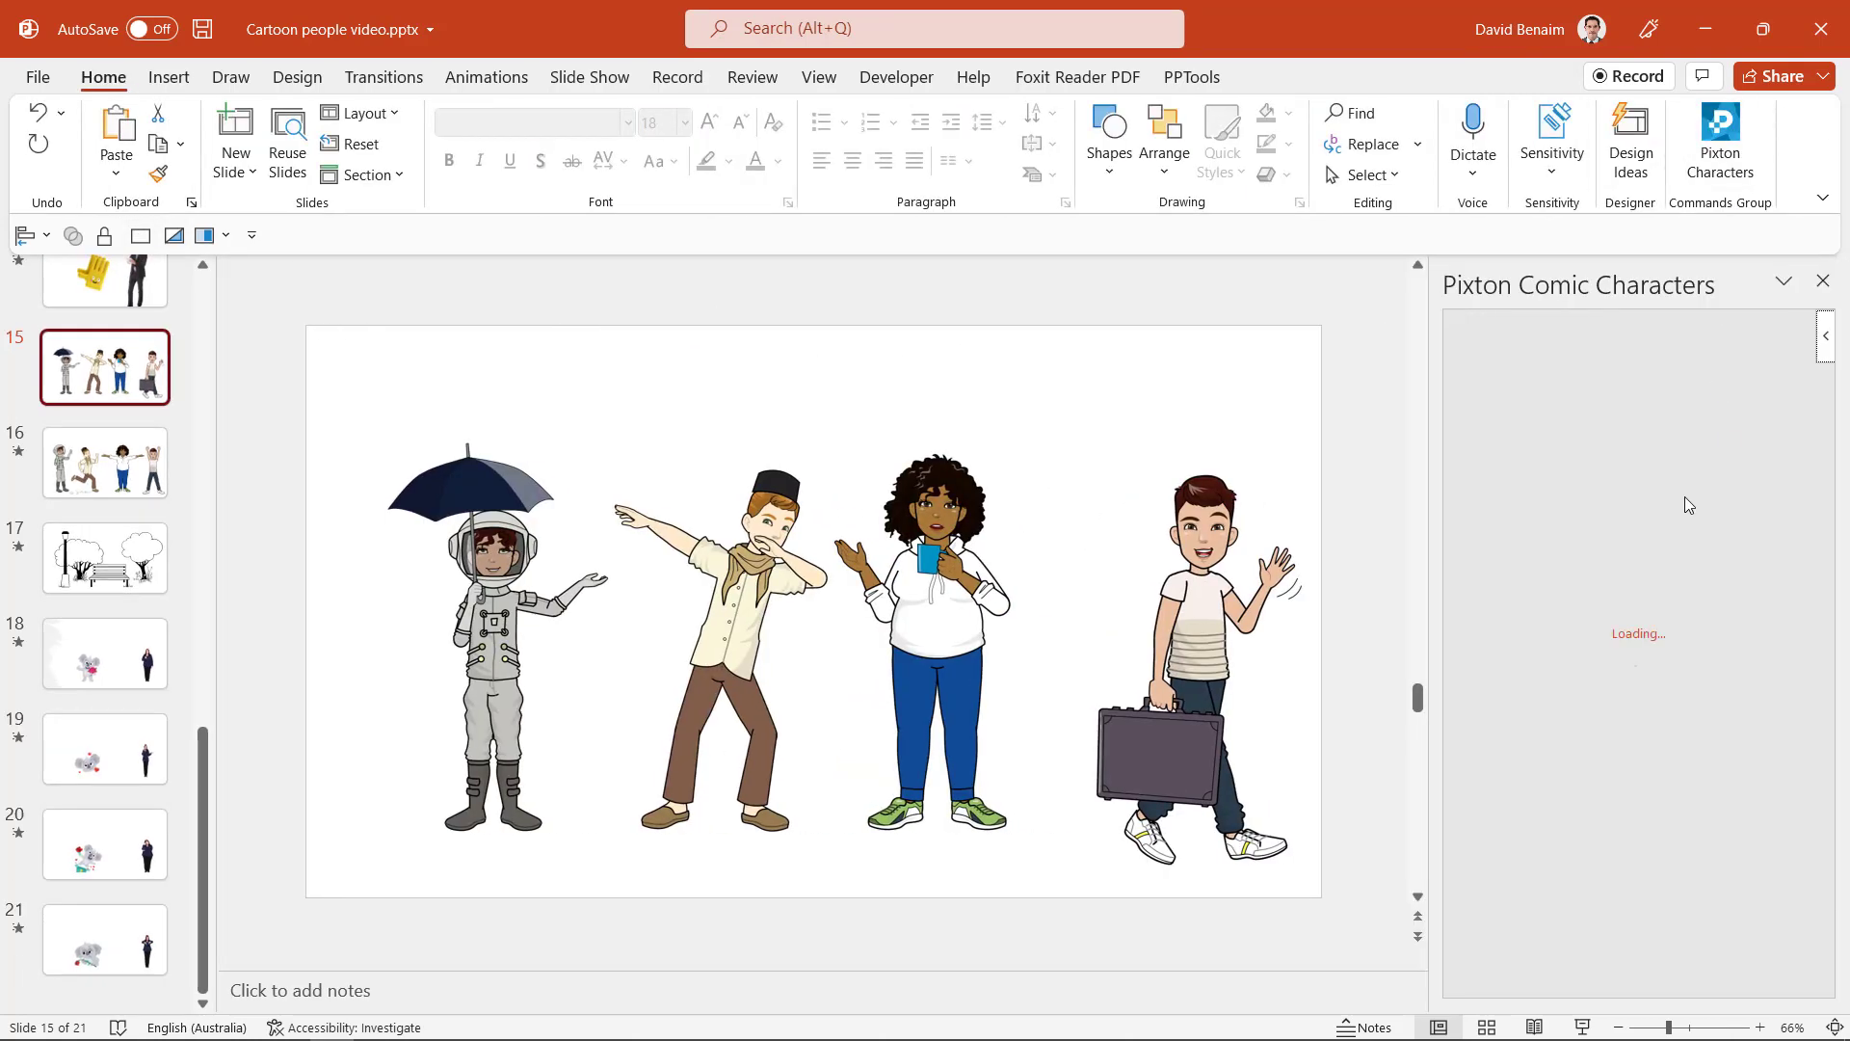
pyautogui.click(1658, 709)
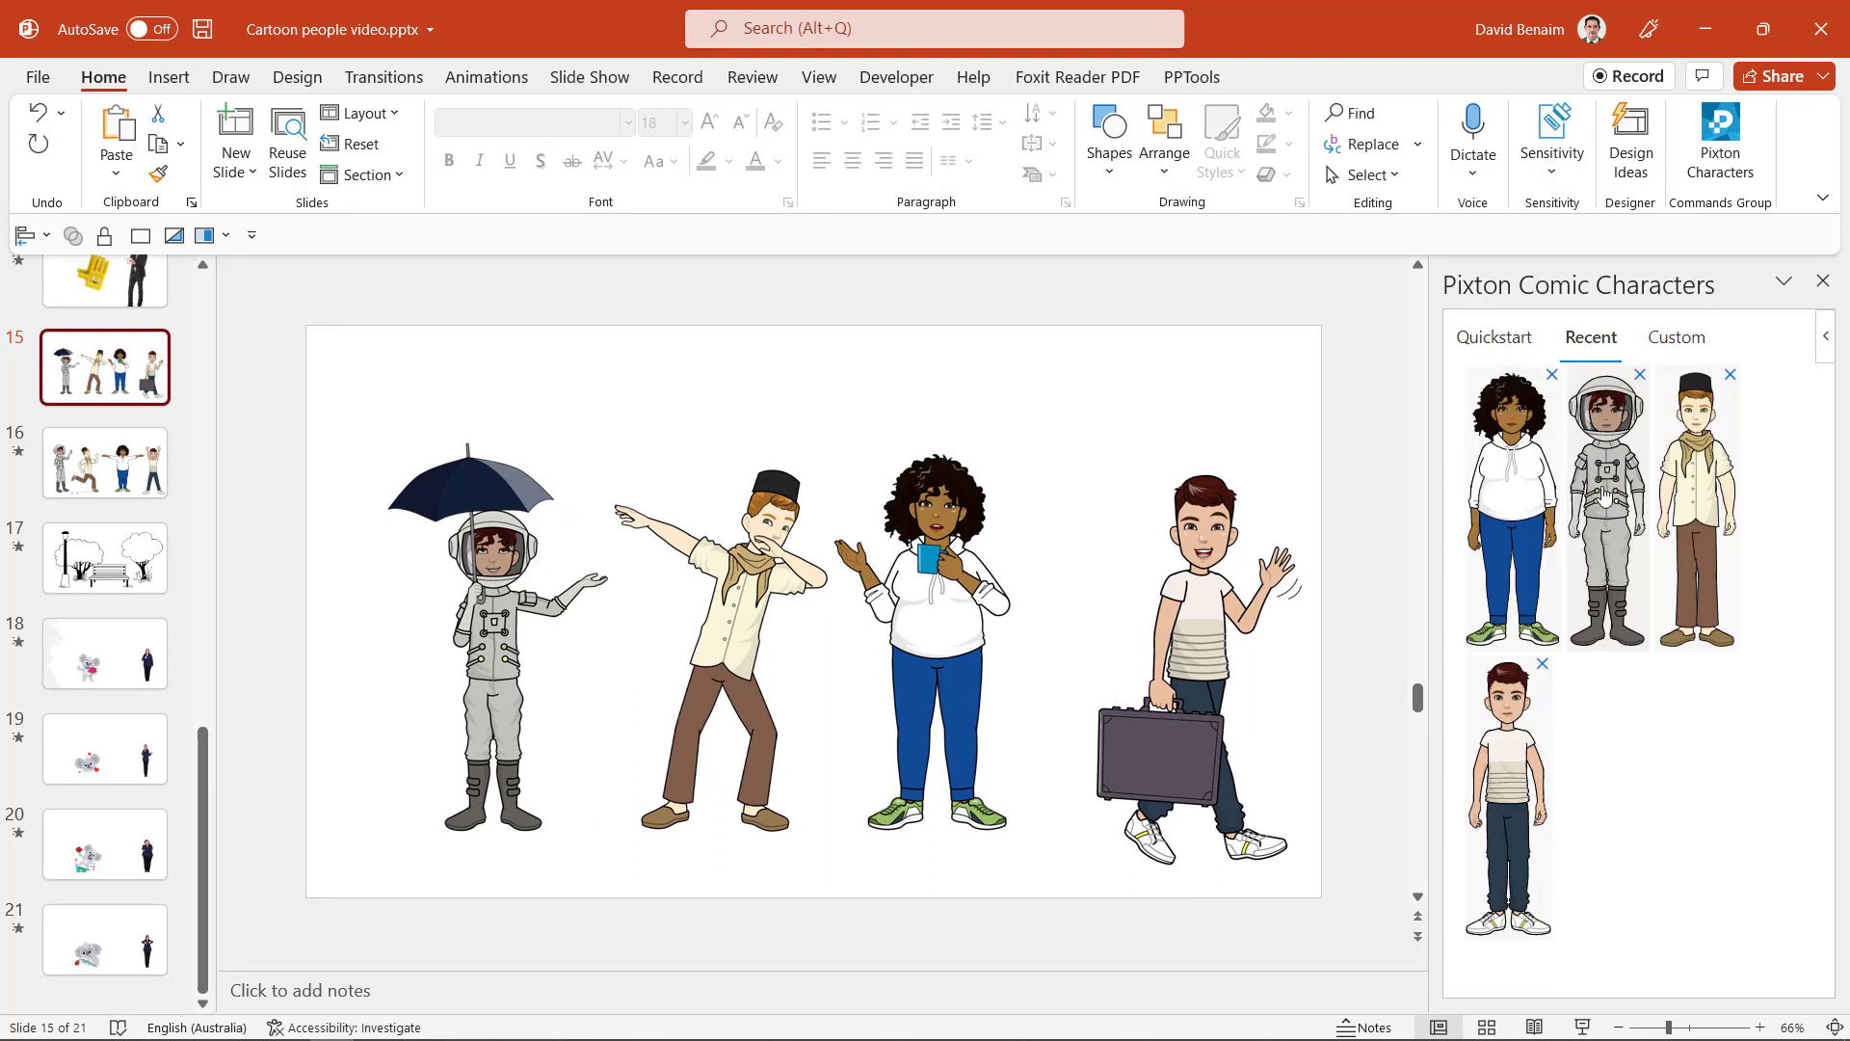
pyautogui.click(1493, 337)
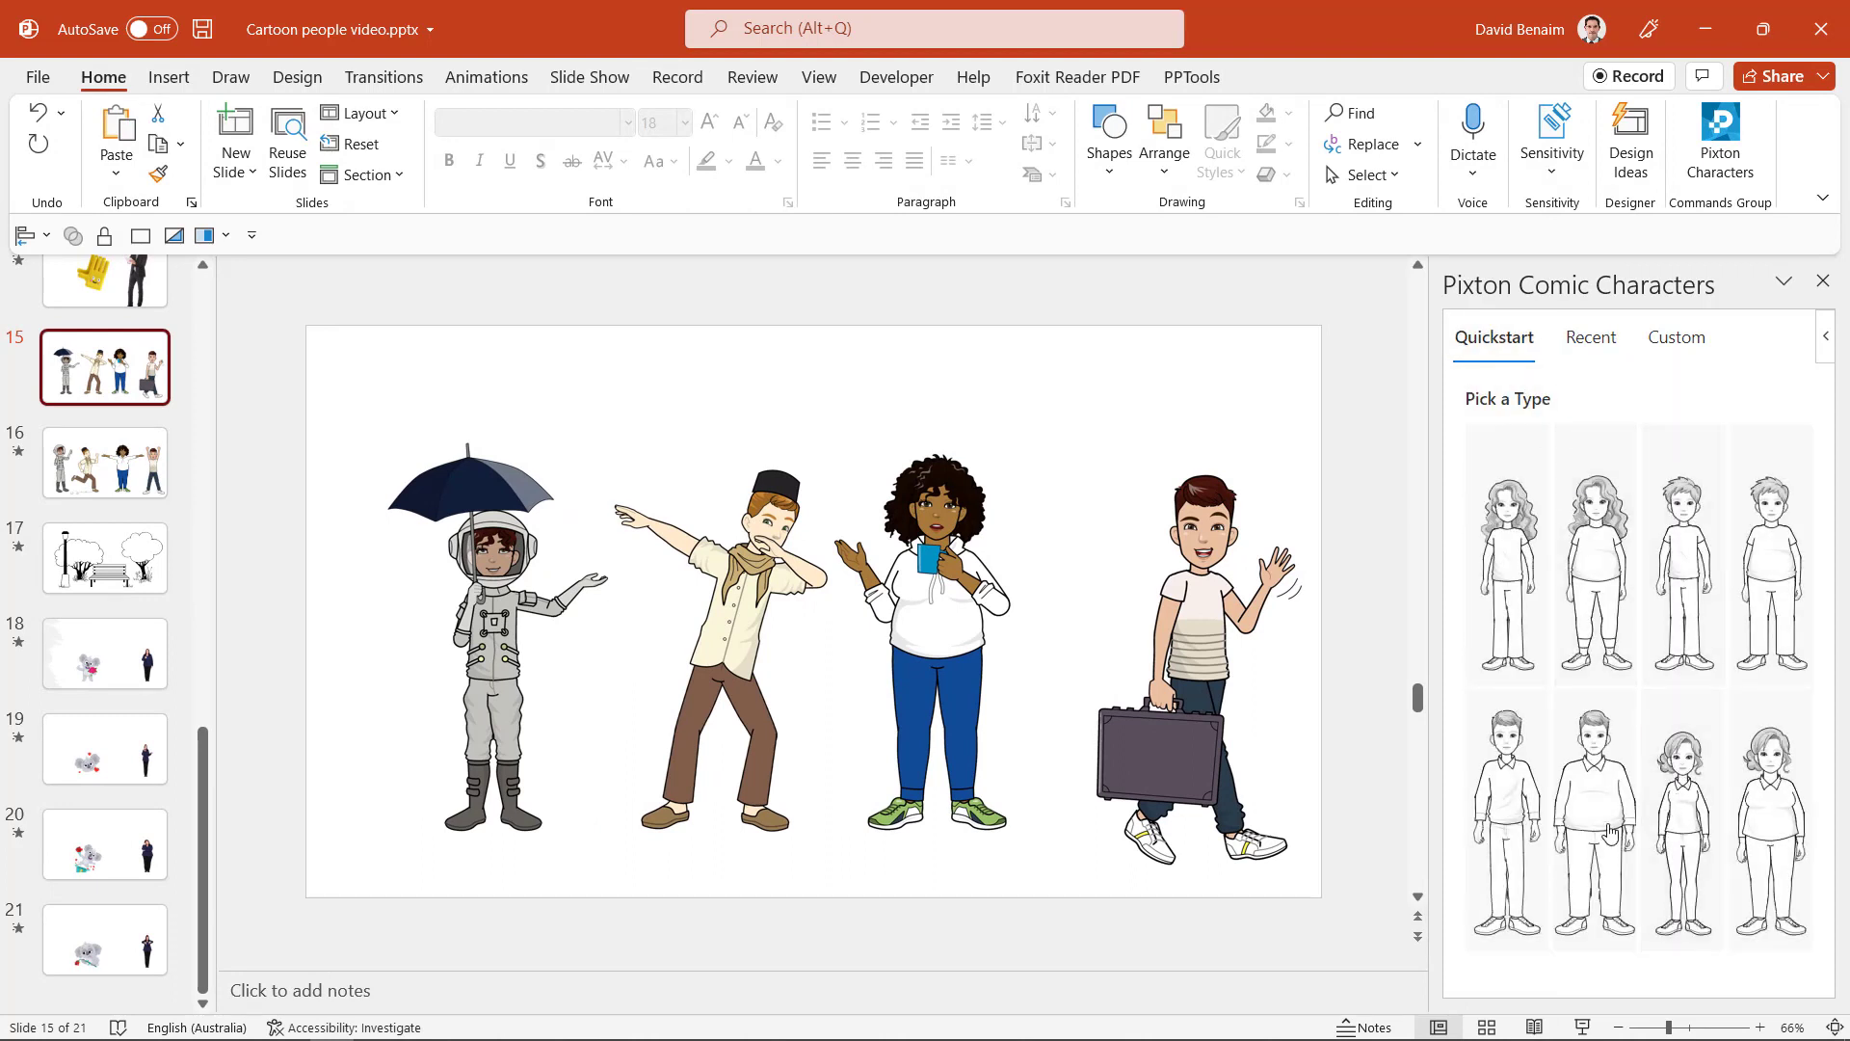
pyautogui.click(1504, 816)
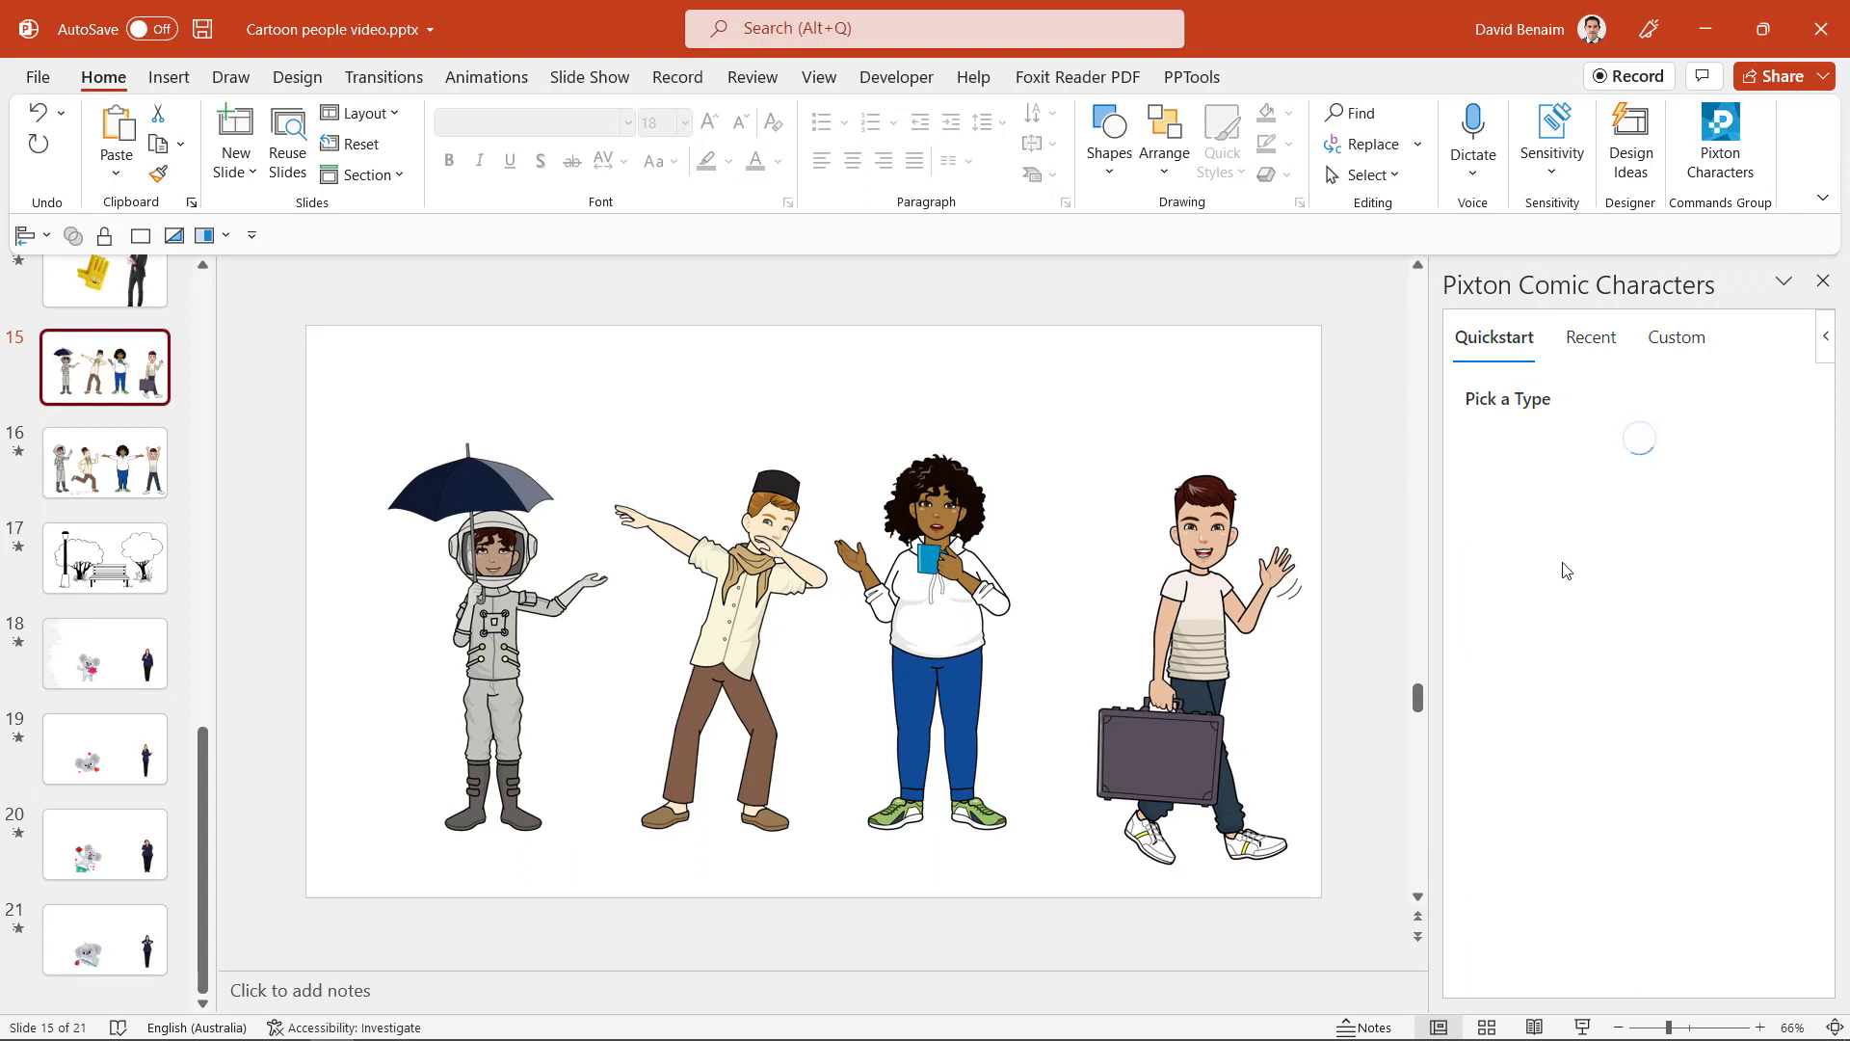
pyautogui.click(1561, 524)
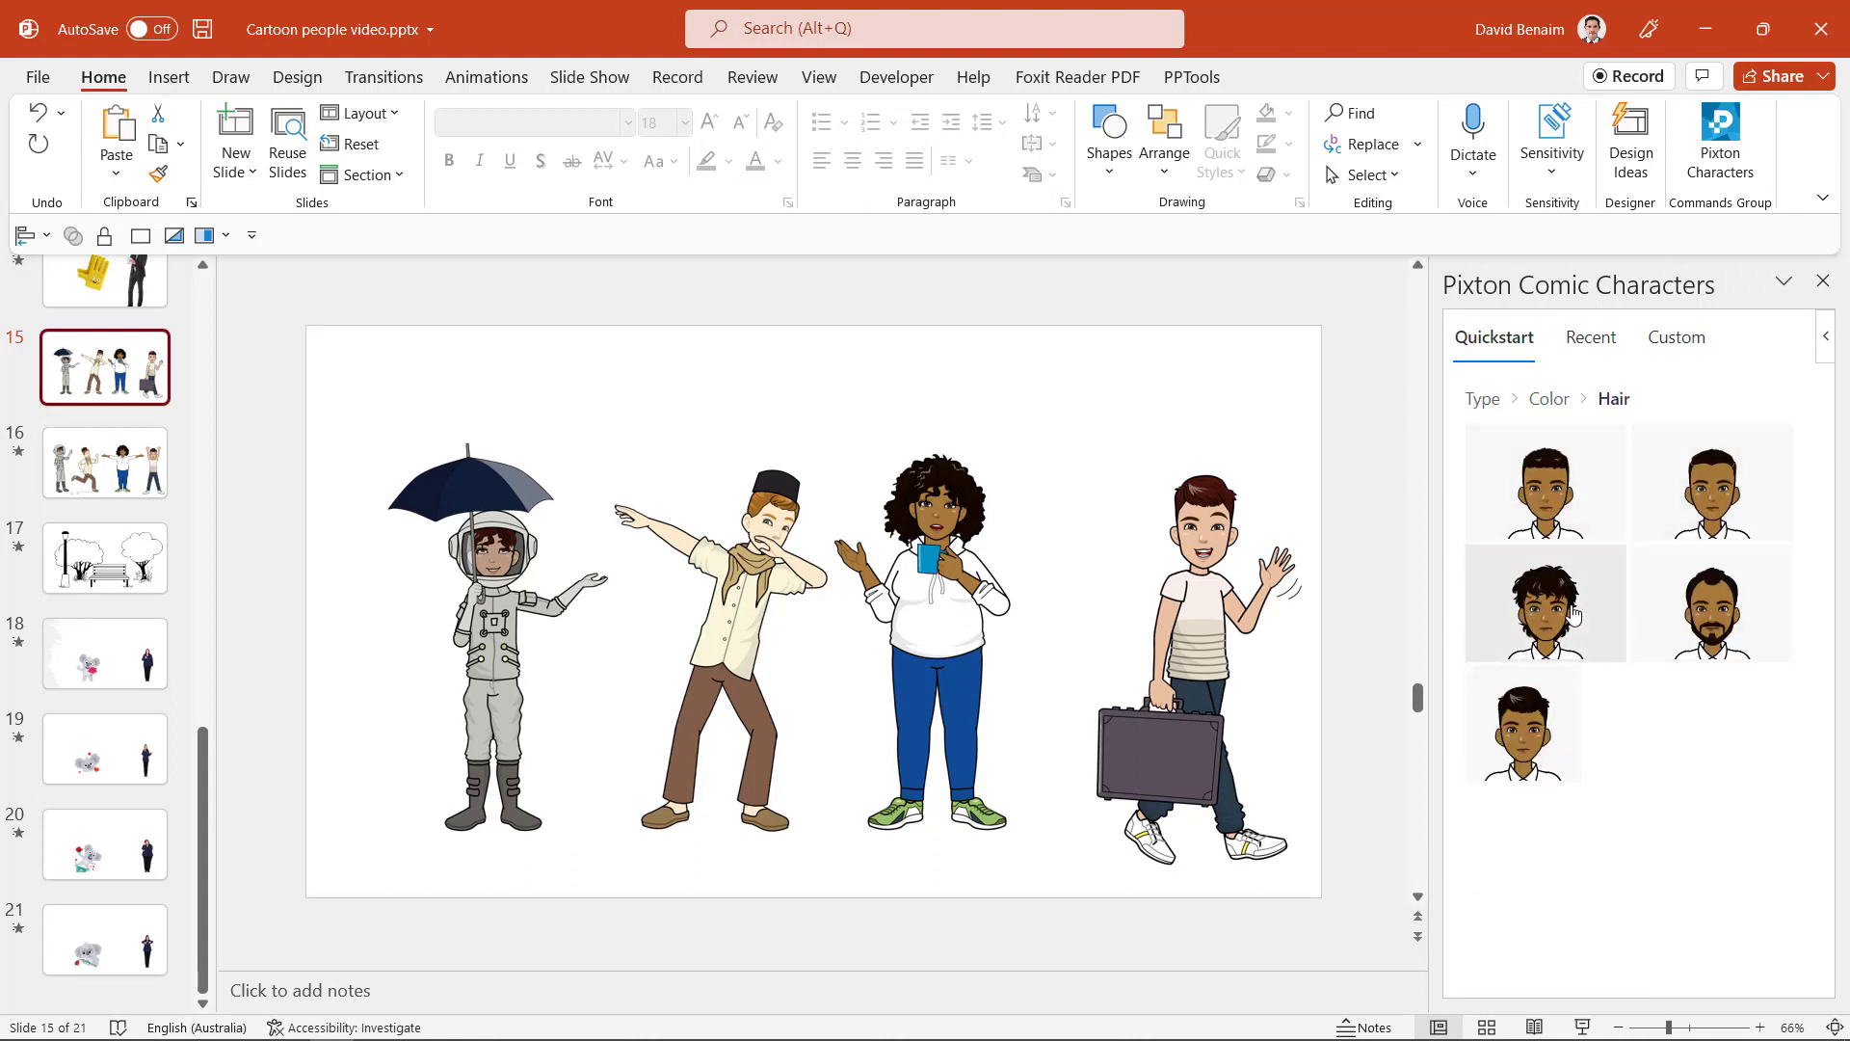
pyautogui.click(1574, 614)
pyautogui.scroll(-15, 1609, 766)
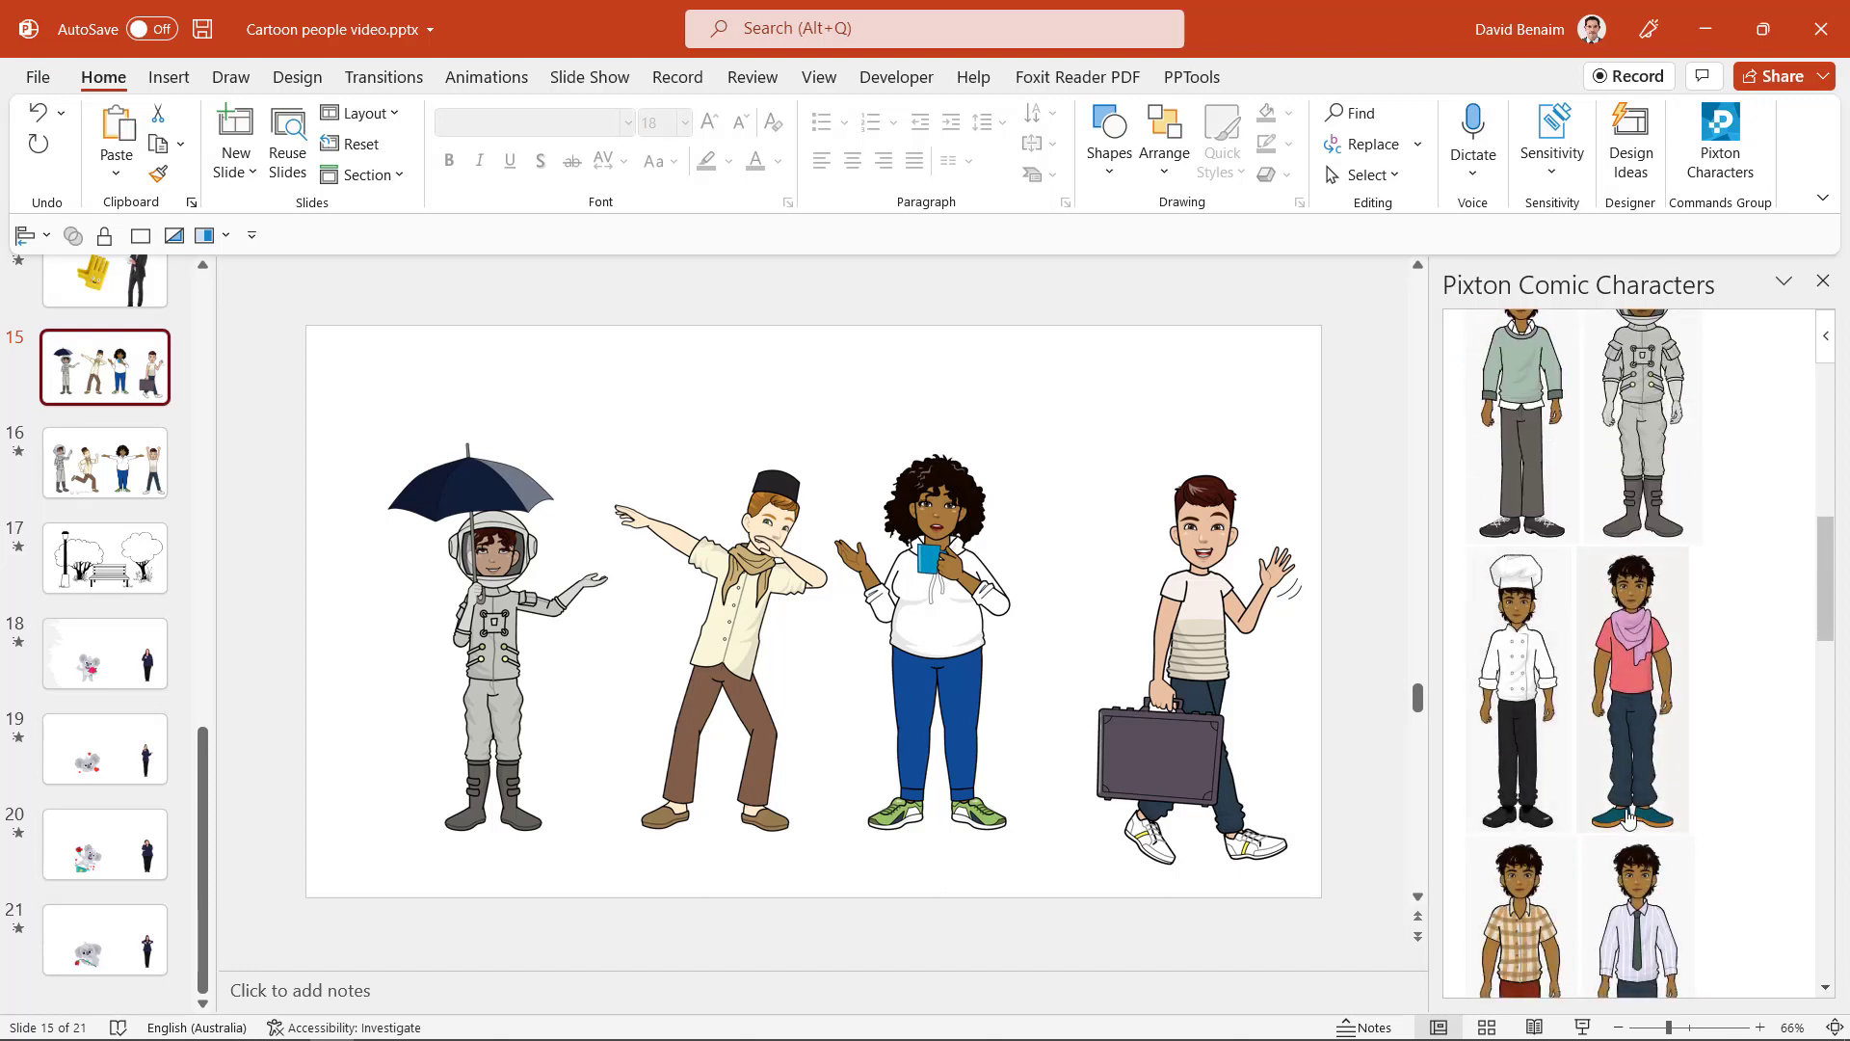
pyautogui.click(1626, 933)
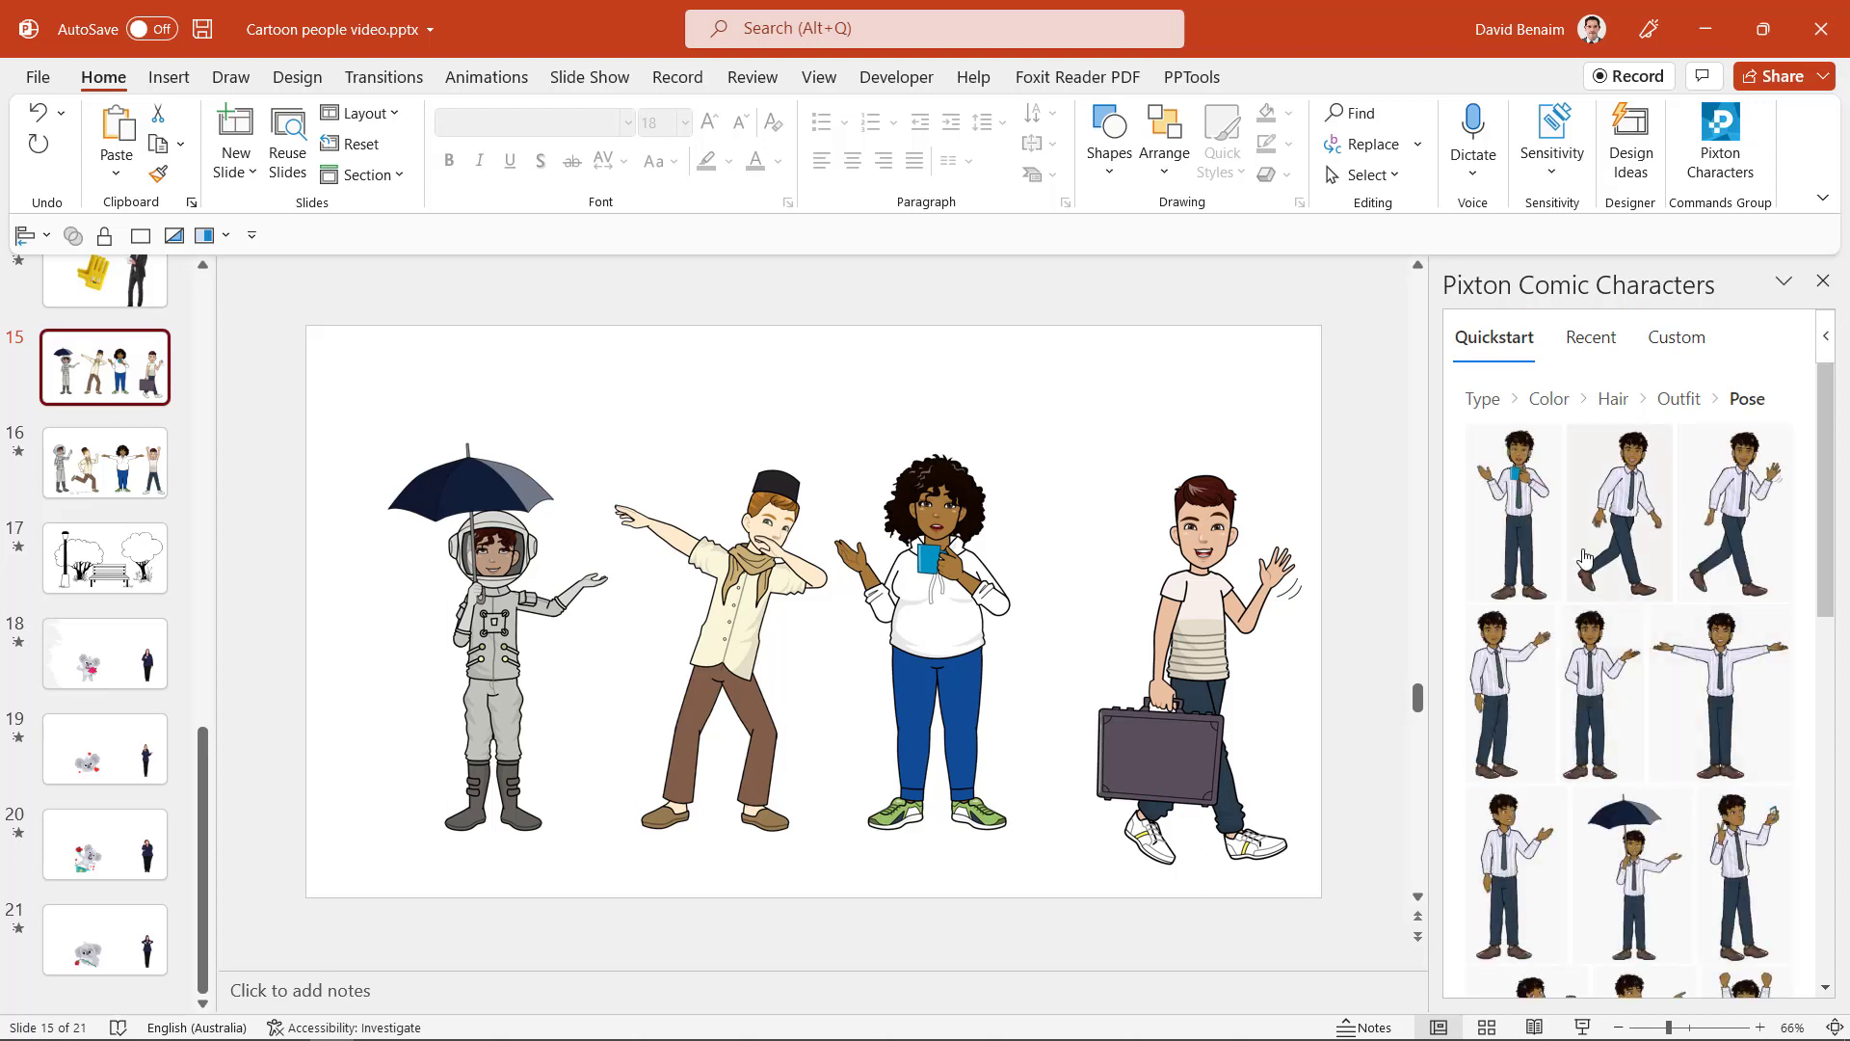
pyautogui.click(1604, 517)
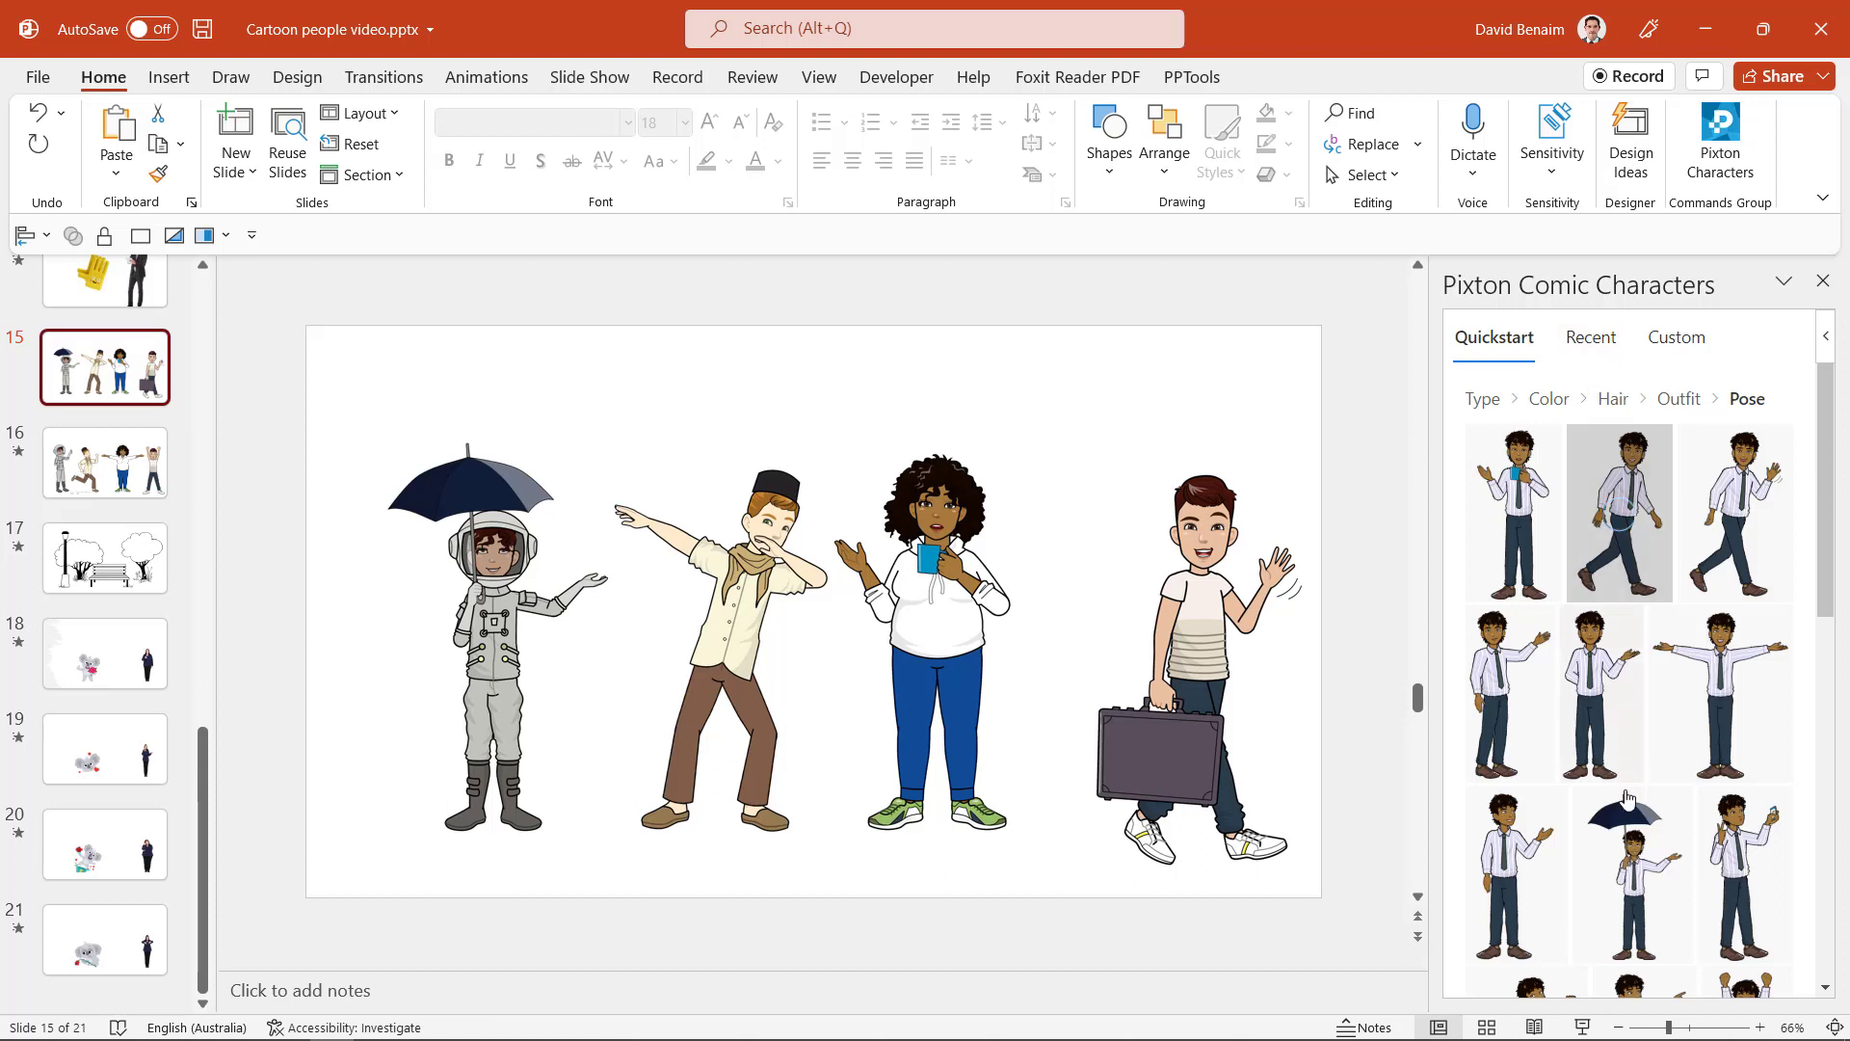
# Step: Shrink the tie-wearing character and move it between the other characters on the slide
pyautogui.click(1591, 340)
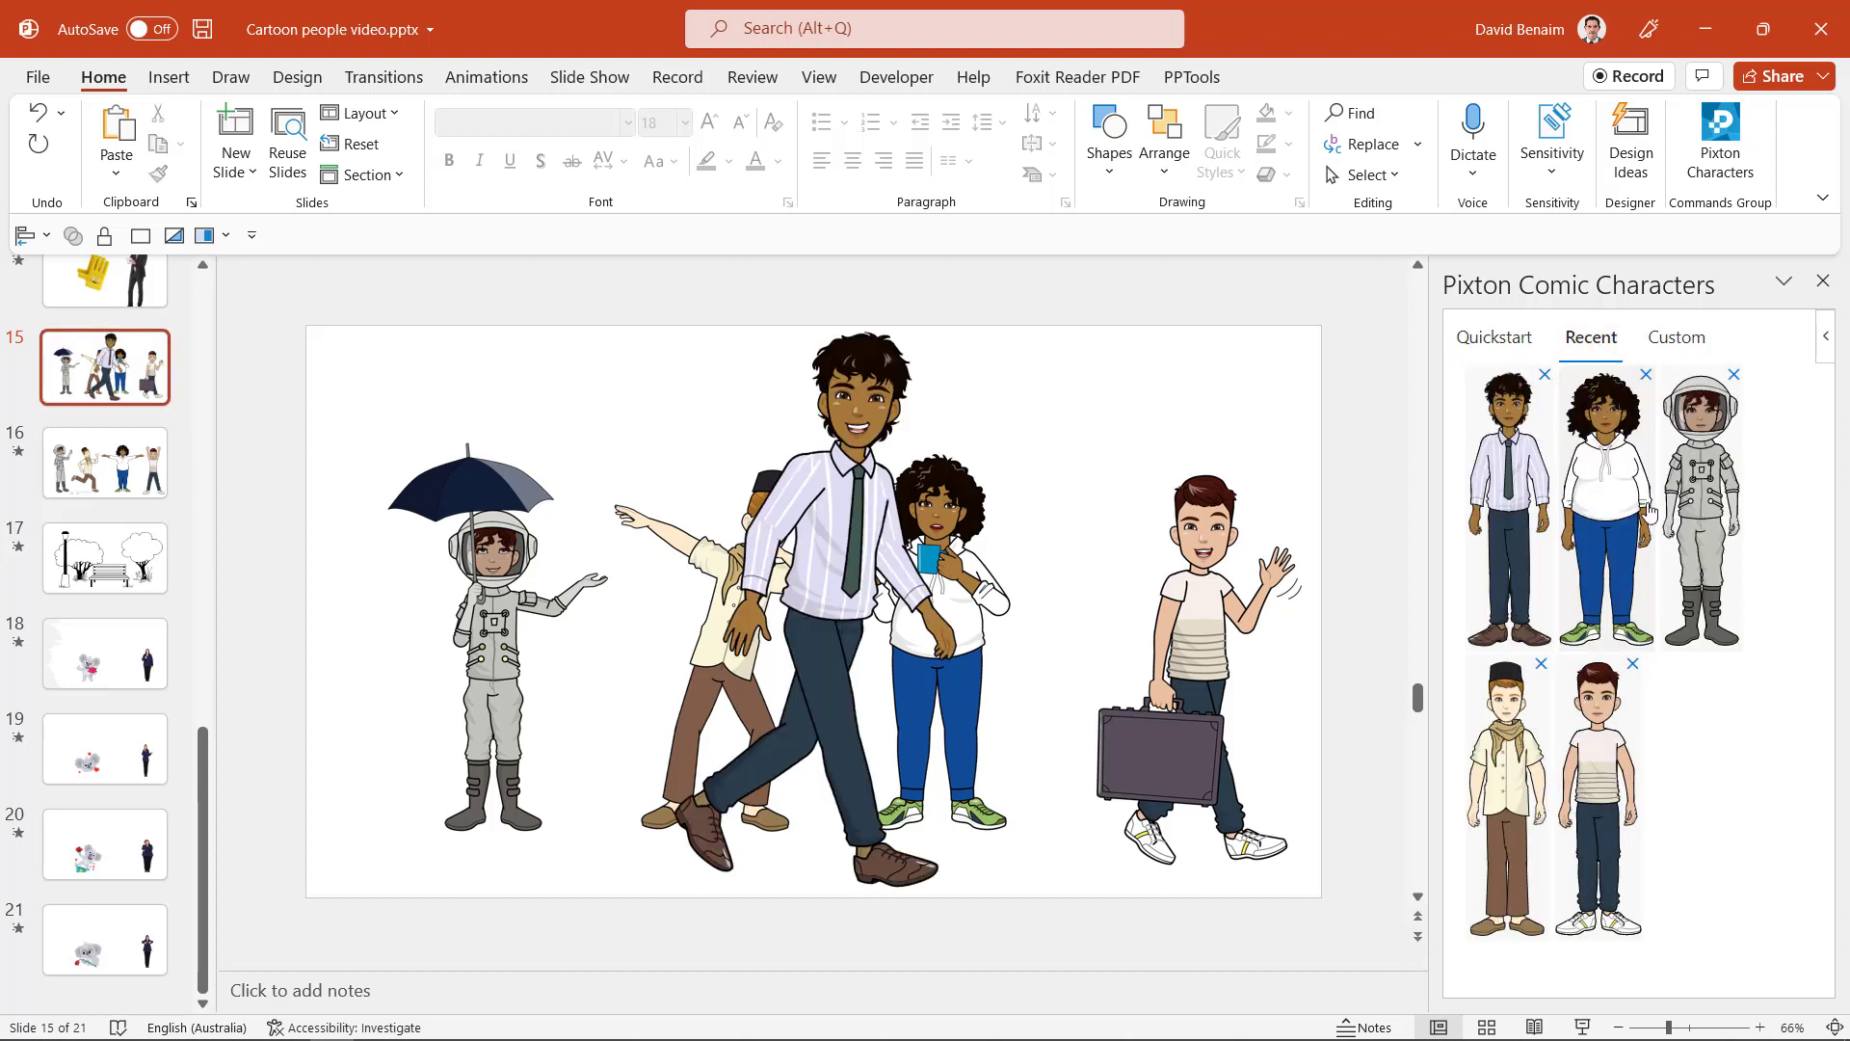
pyautogui.click(798, 489)
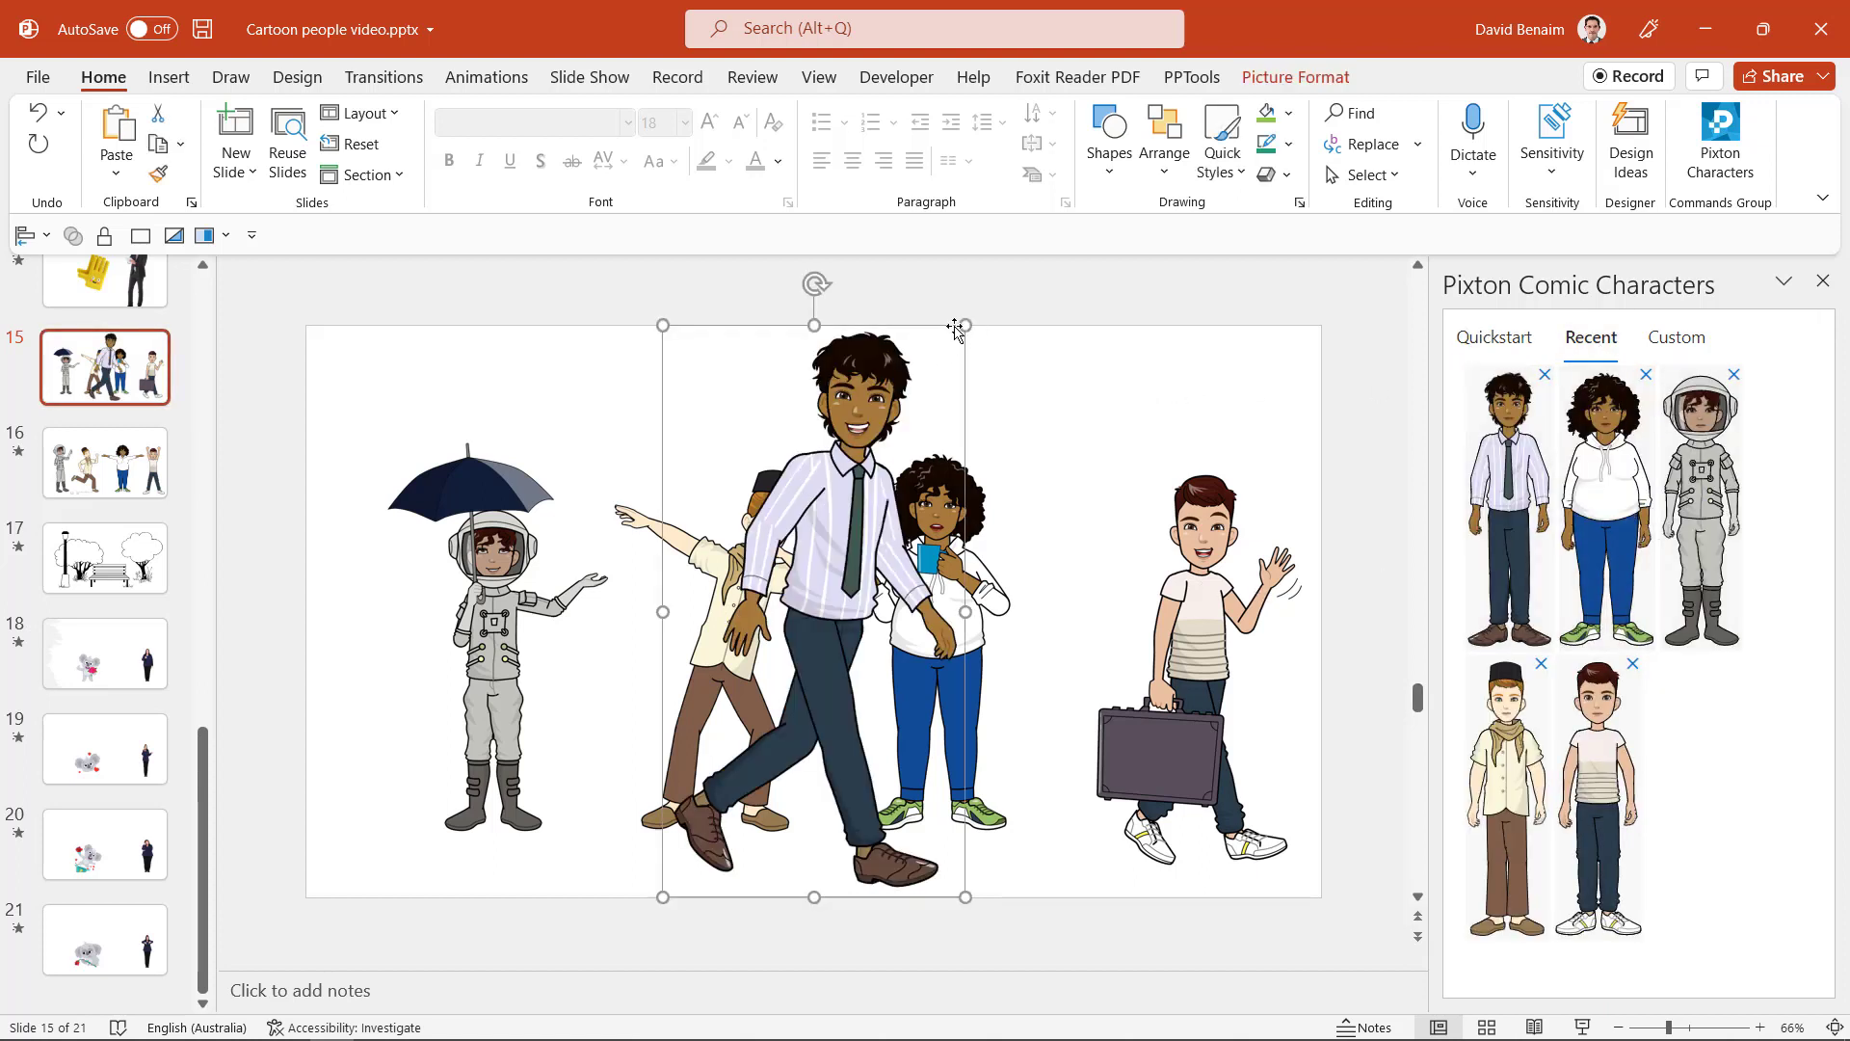
pyautogui.moveTo(964, 326); pyautogui.dragTo(826, 529)
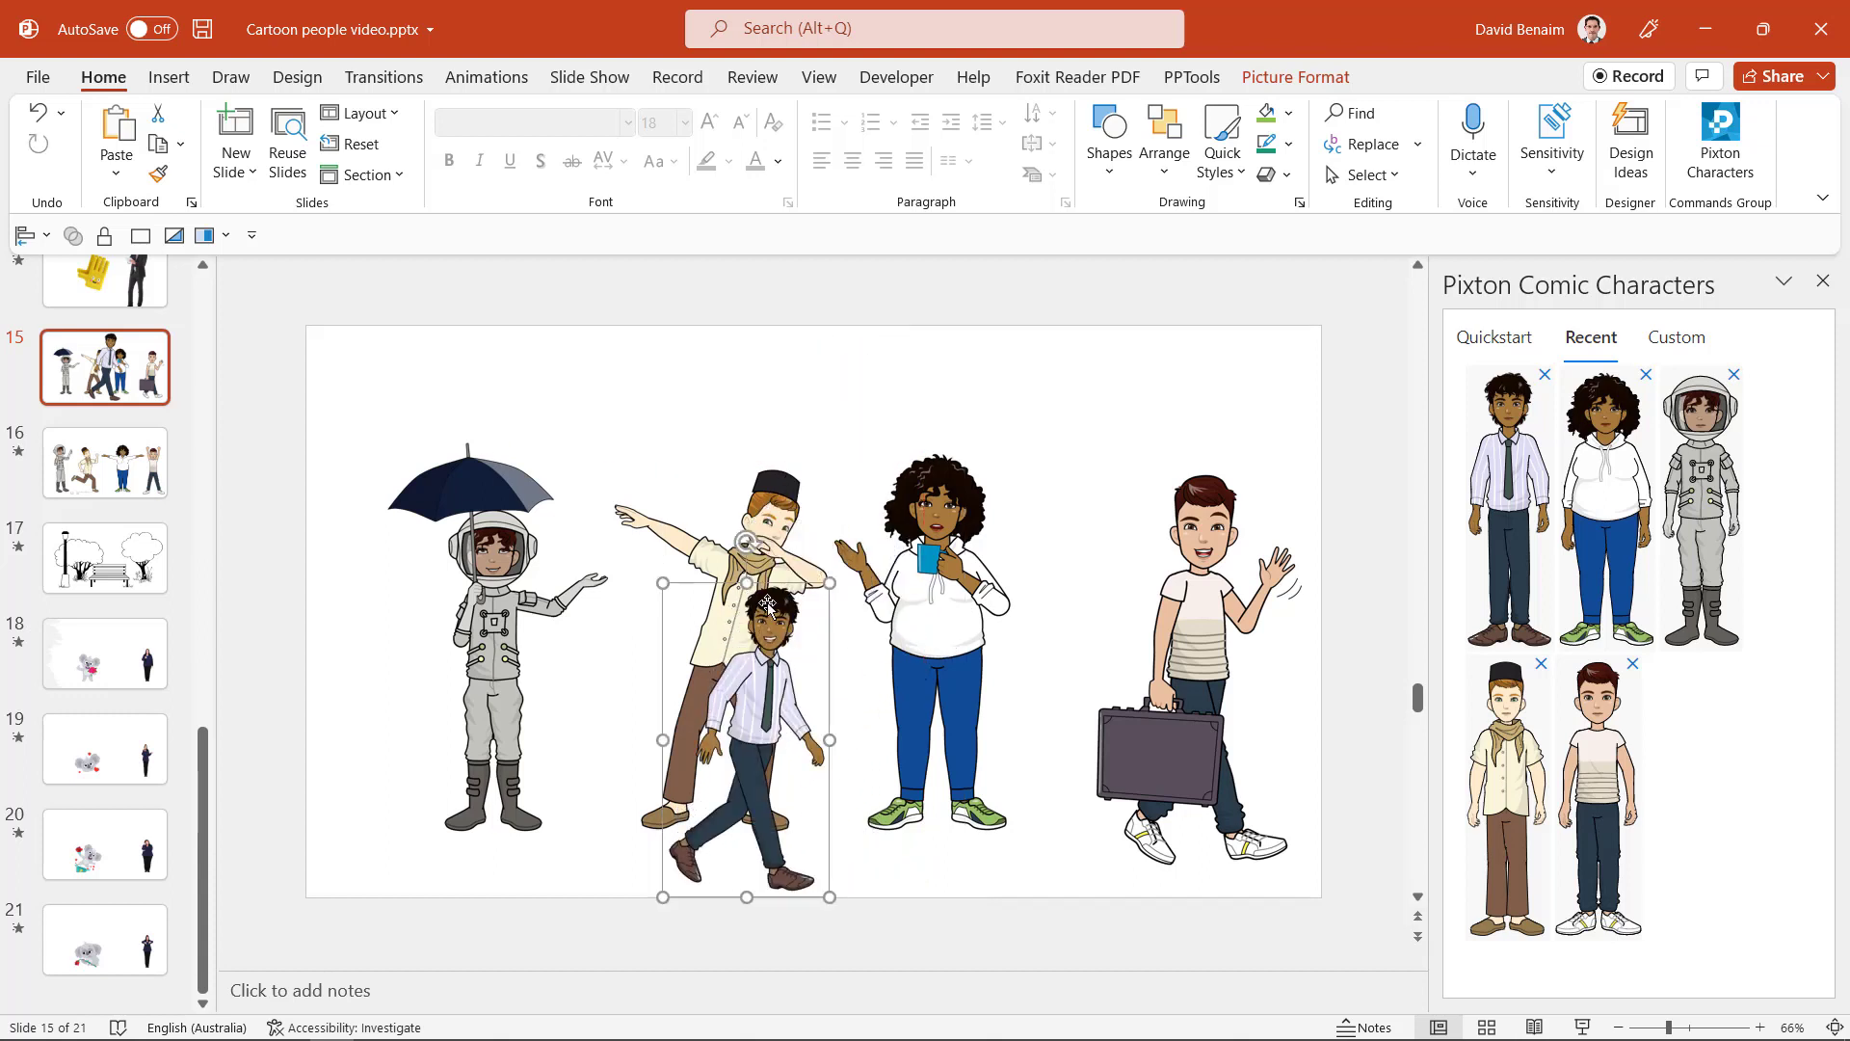
pyautogui.moveTo(750, 652); pyautogui.dragTo(829, 574)
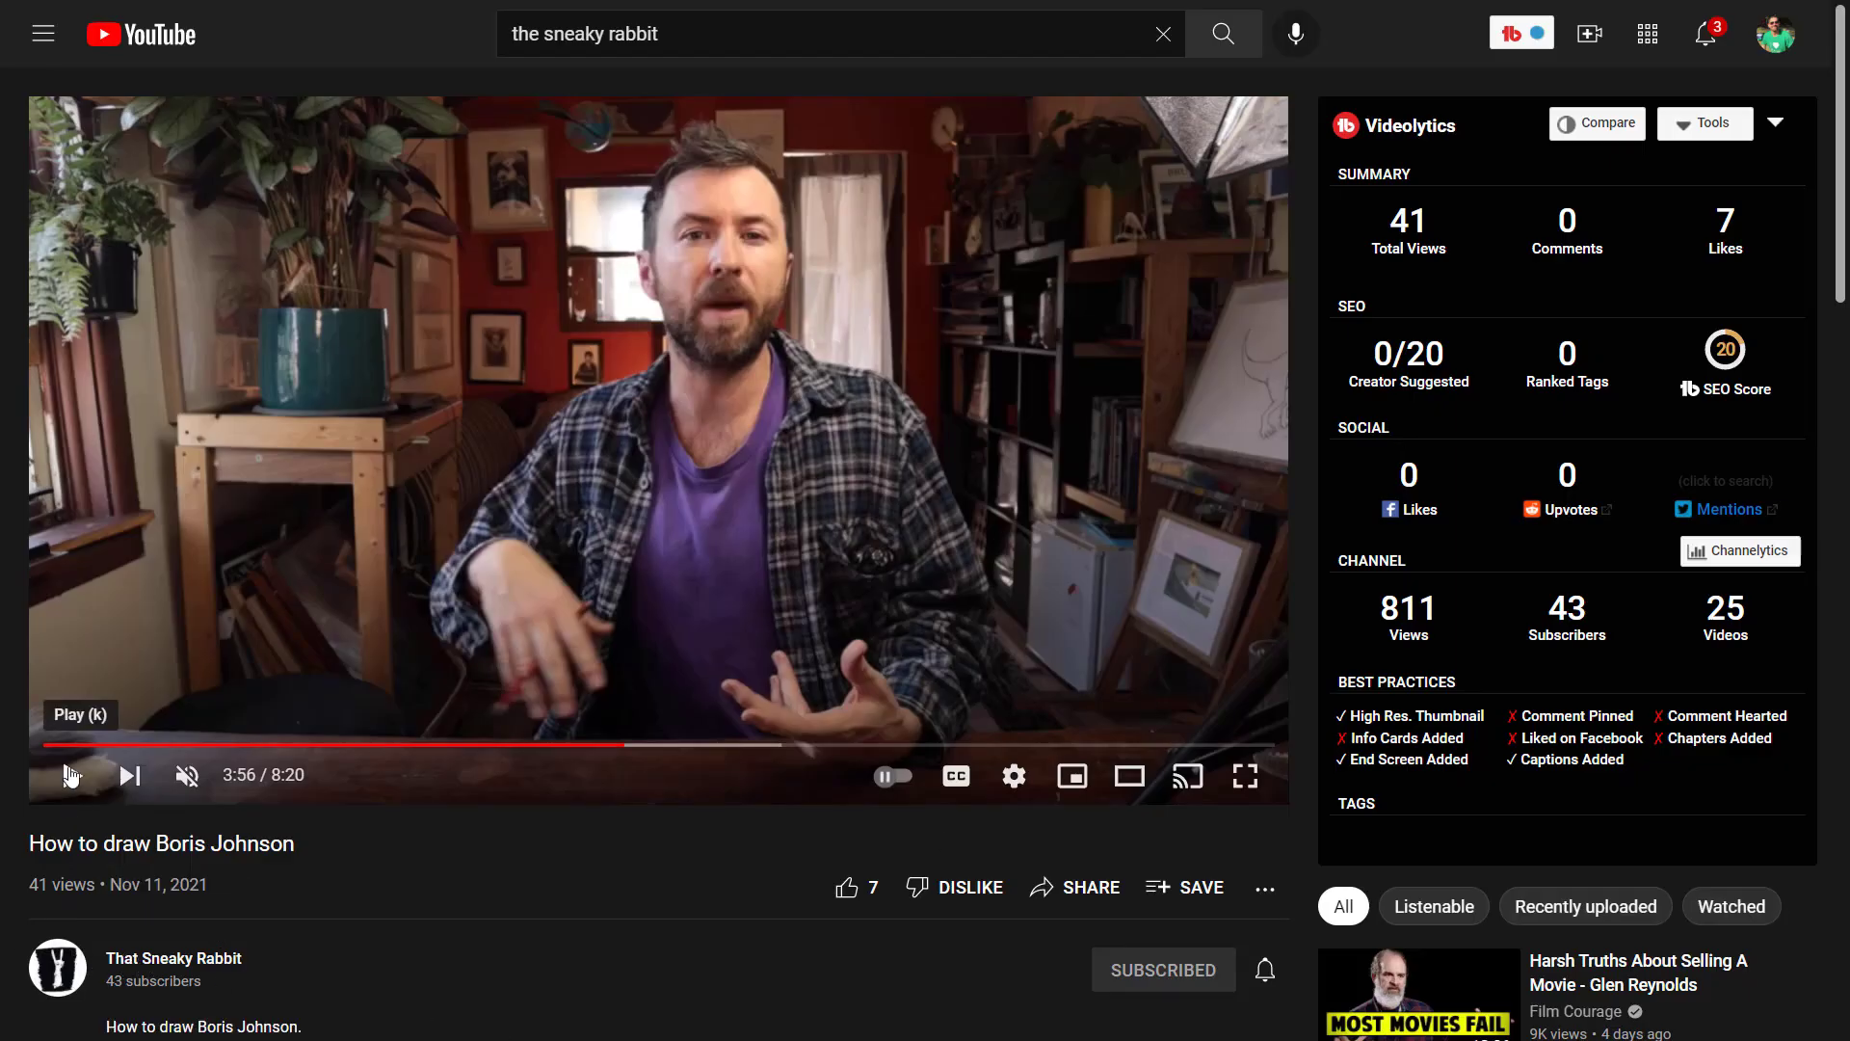
# Step: Play the 'How to draw Boris Johnson' video and skip ahead to 6:35
pyautogui.click(73, 778)
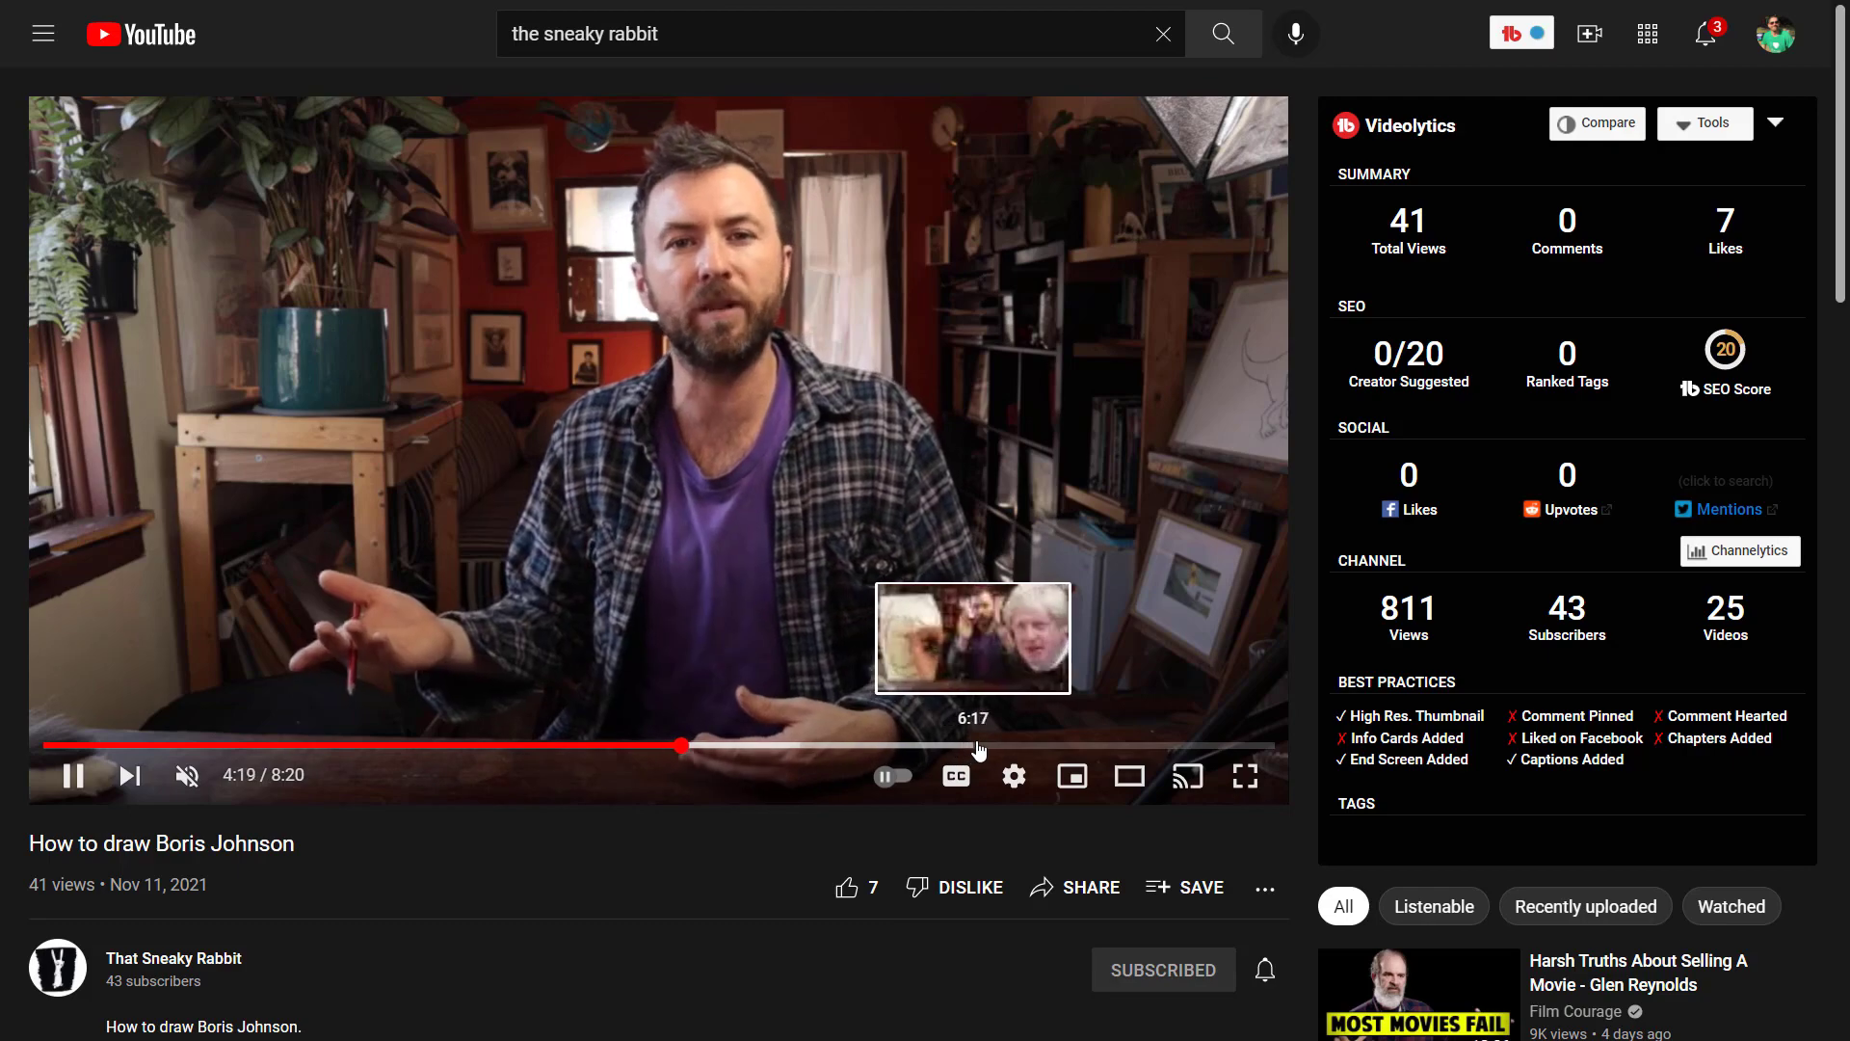
pyautogui.click(1018, 747)
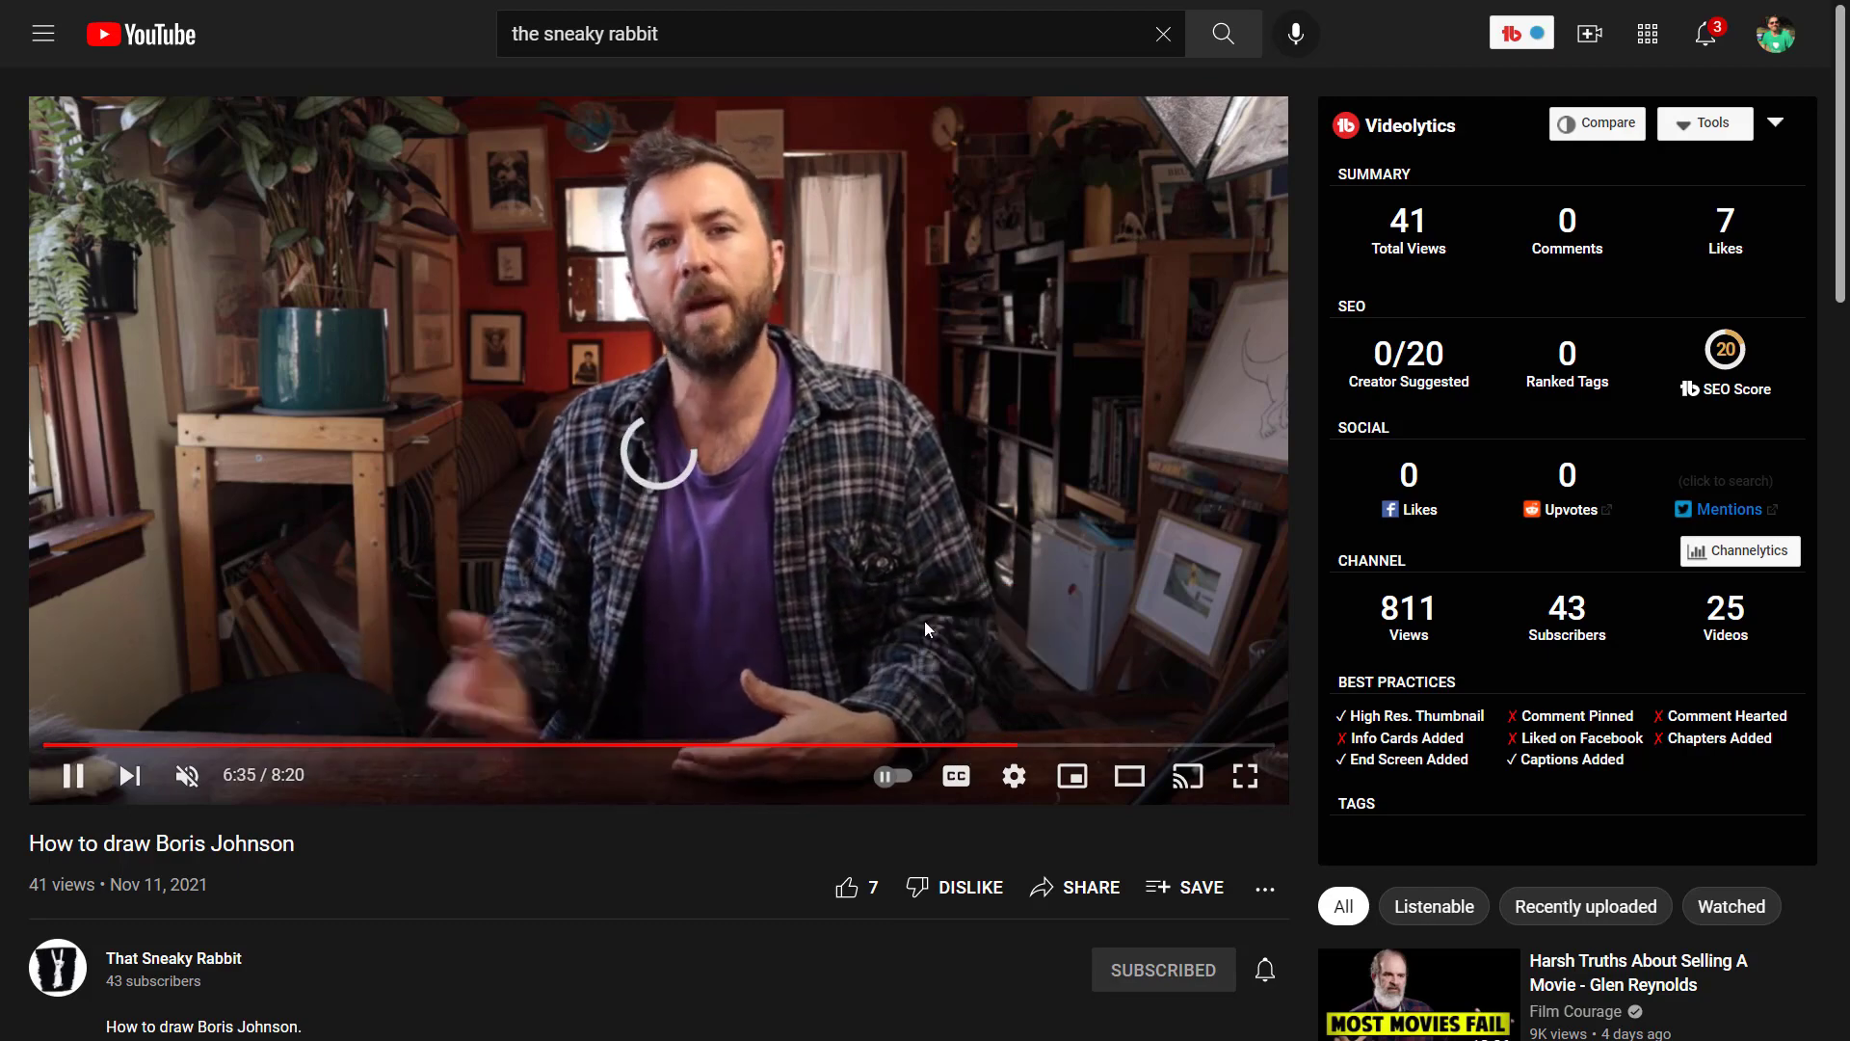